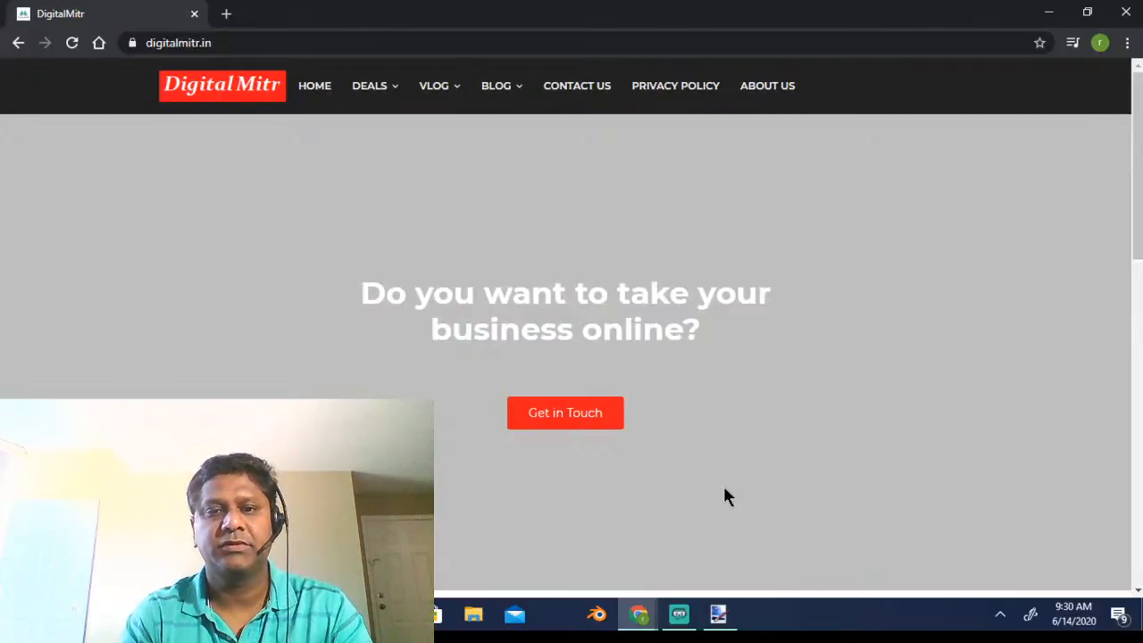
Mute the Plantronics C510 speakers through the system volume control
{"action": "left_click", "coordinate": [999, 615]}
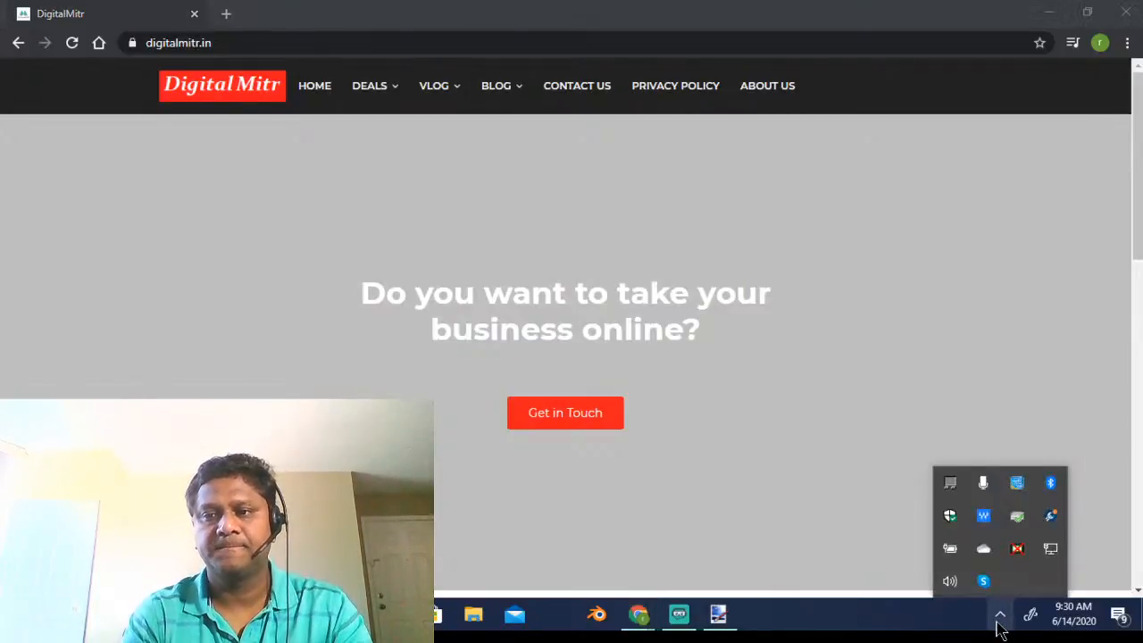
{"action": "left_click", "coordinate": [949, 581]}
{"action": "left_click", "coordinate": [871, 577]}
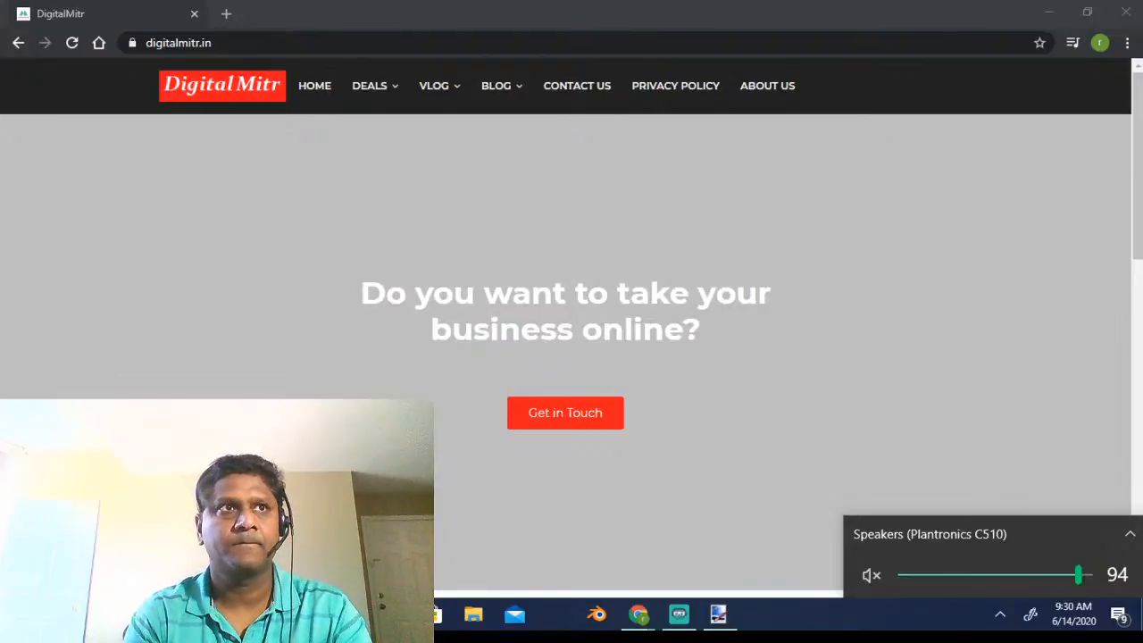
{"action": "key", "text": "Escape"}
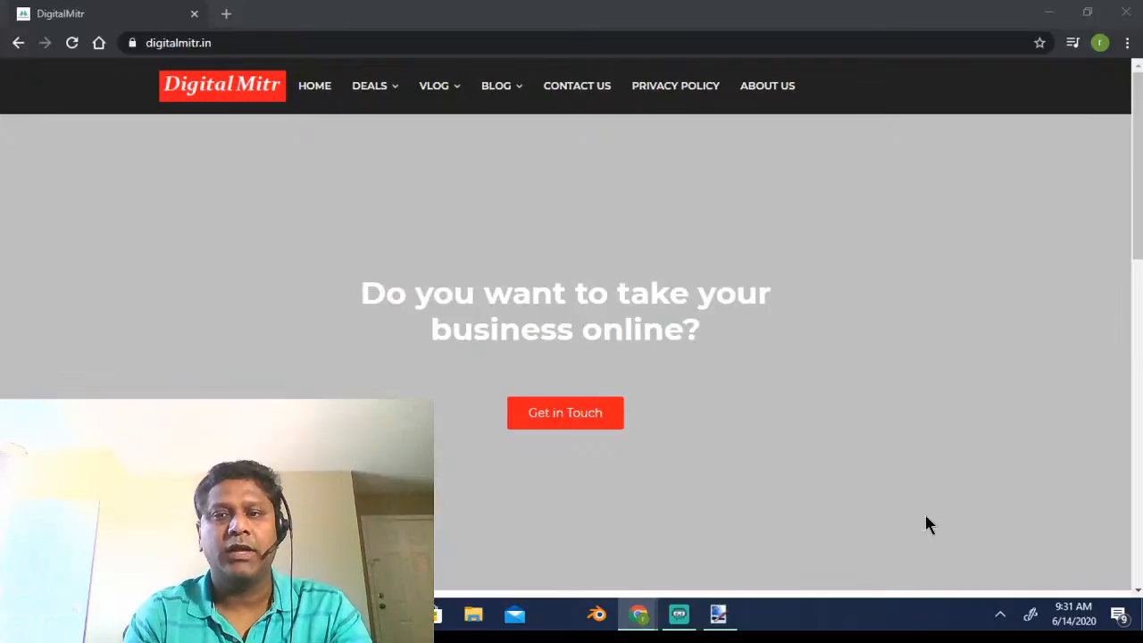
Open google.com in a new browser tab and search for paint.net
{"action": "left_click", "coordinate": [226, 13]}
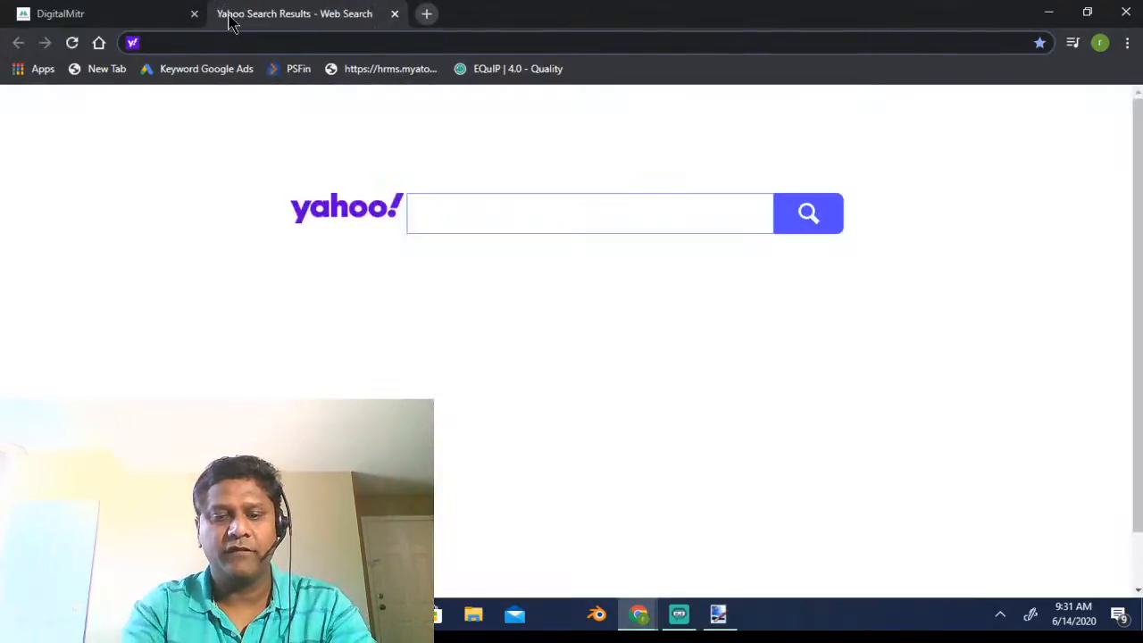
{"action": "type", "text": "g"}
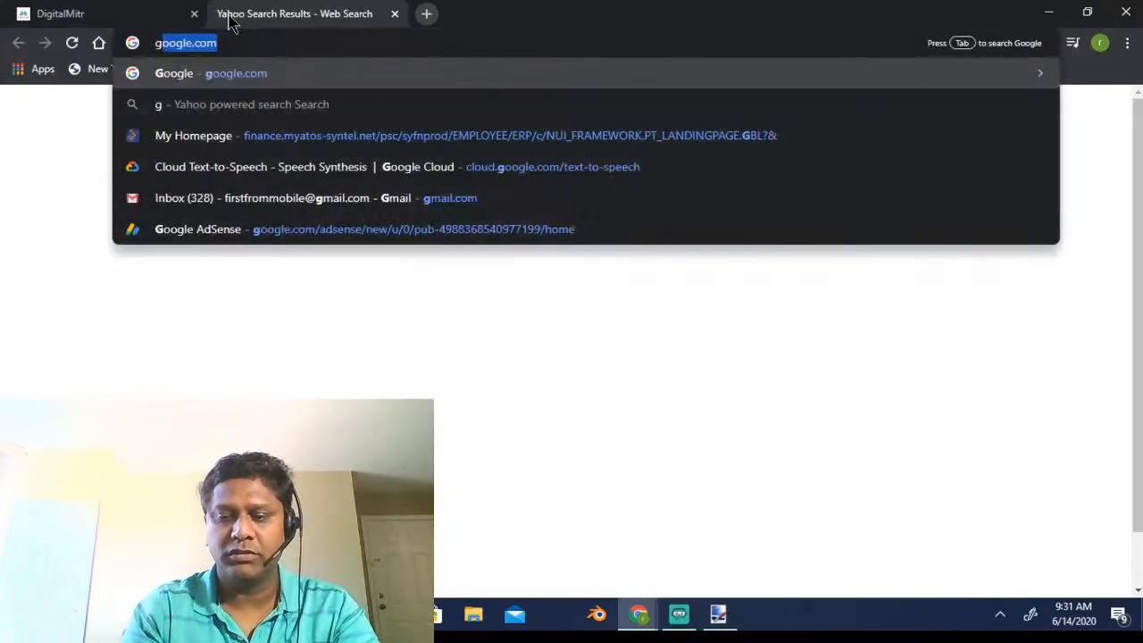
{"action": "key", "text": "Return"}
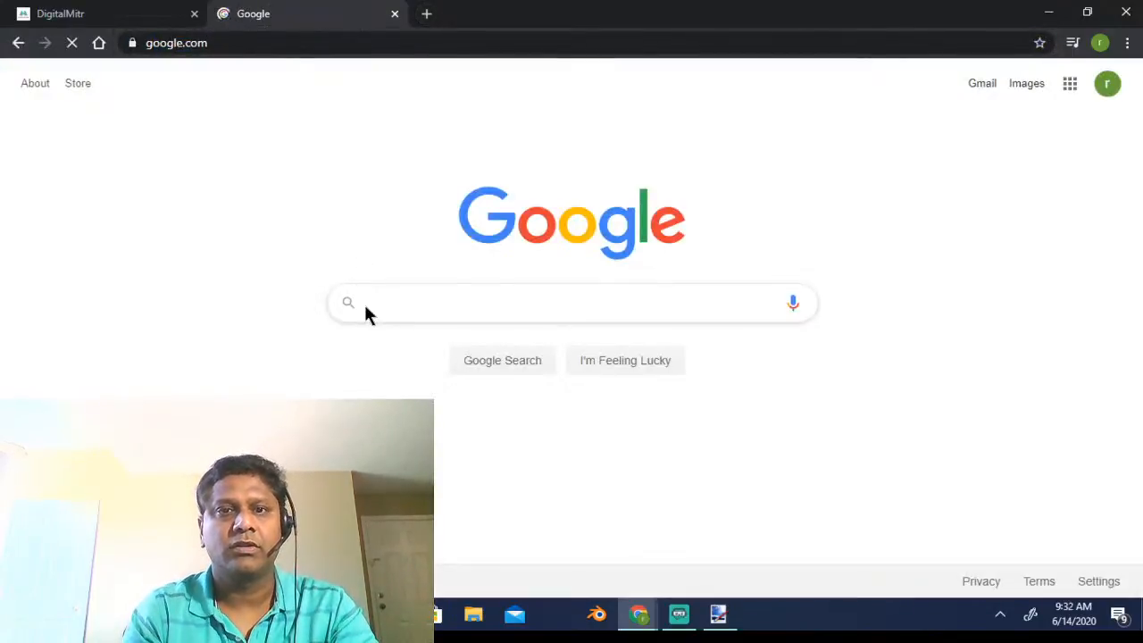
{"action": "type", "text": "pain"}
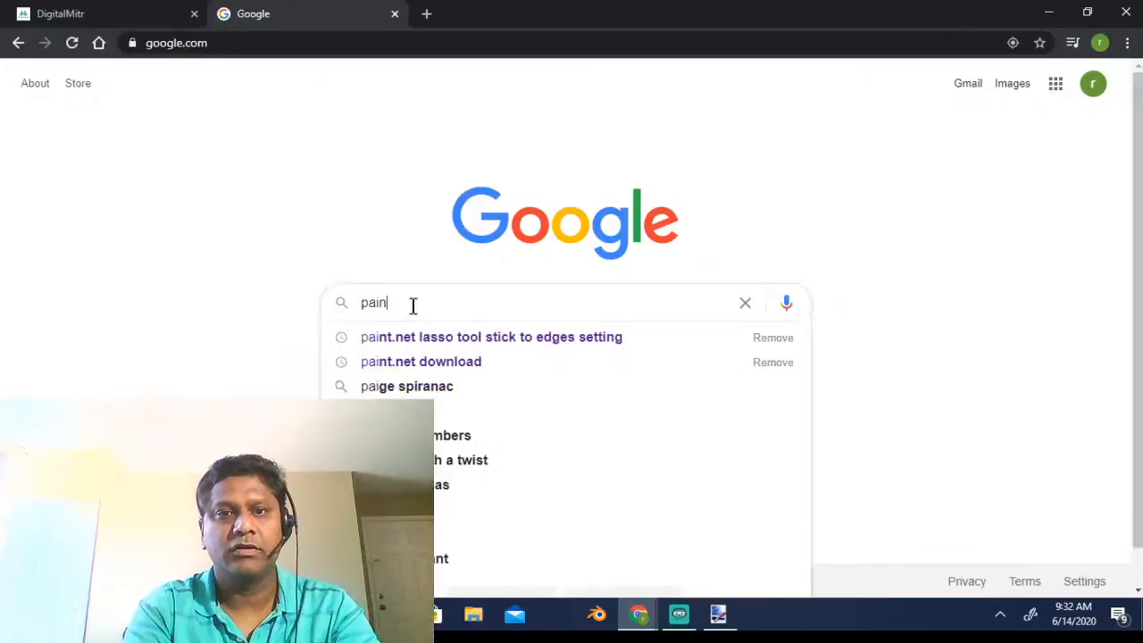
{"action": "type", "text": "t"}
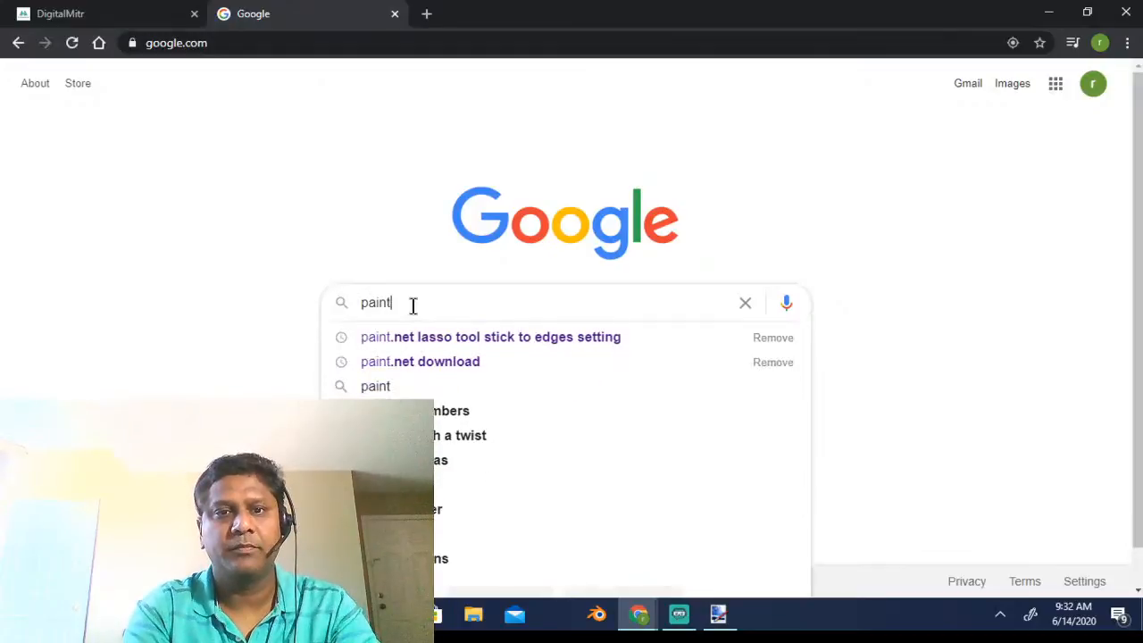
{"action": "type", "text": ".net"}
{"action": "key", "text": "Return"}
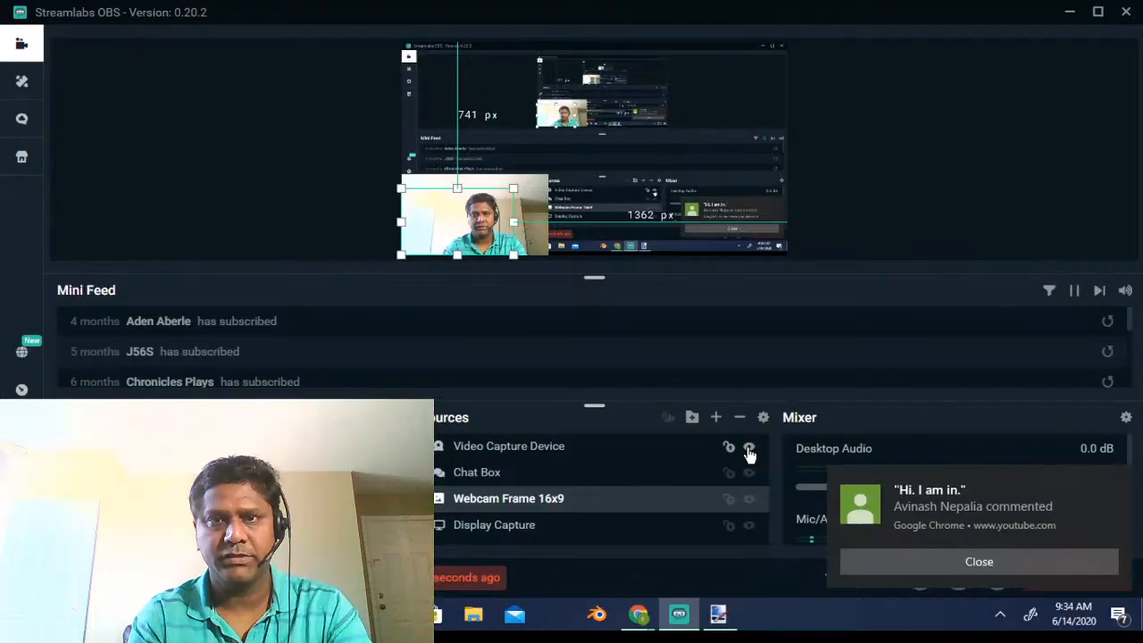
Hide the Video Capture Device source in Streamlabs OBS, then return to the browser and dismiss the comment notification
{"action": "left_click", "coordinate": [748, 448]}
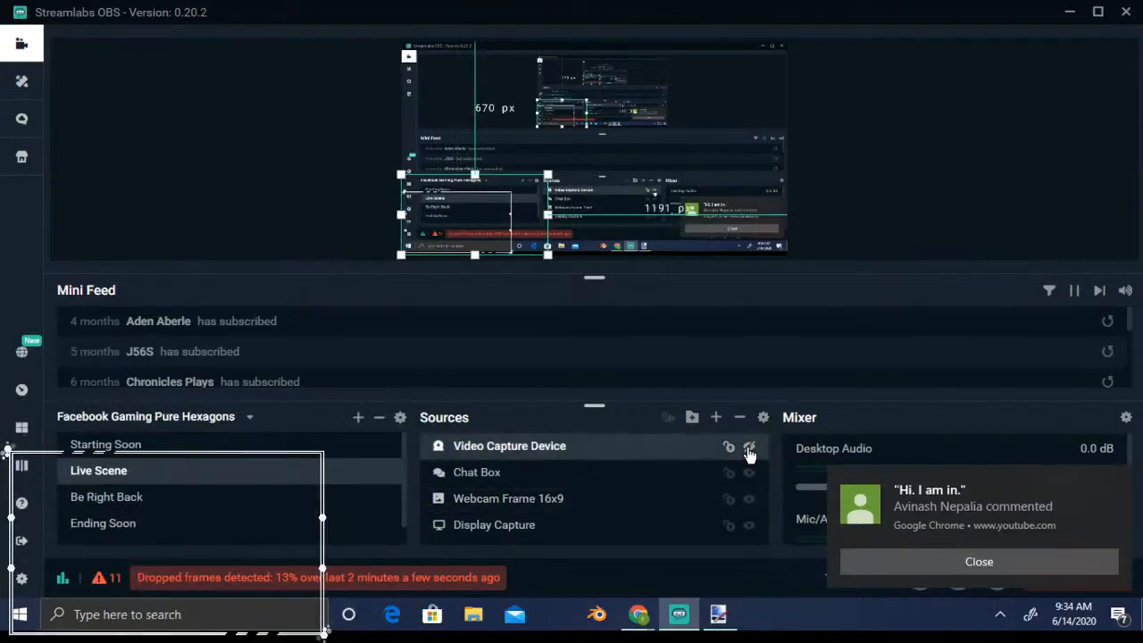
{"action": "key", "text": "alt+Tab"}
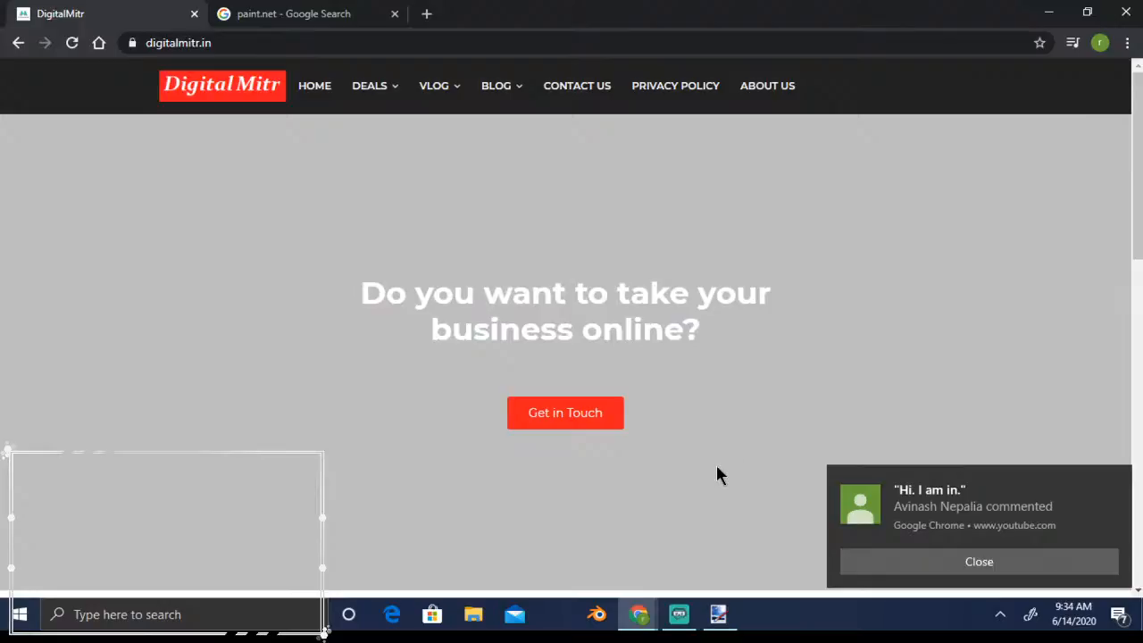
{"action": "left_click", "coordinate": [920, 570]}
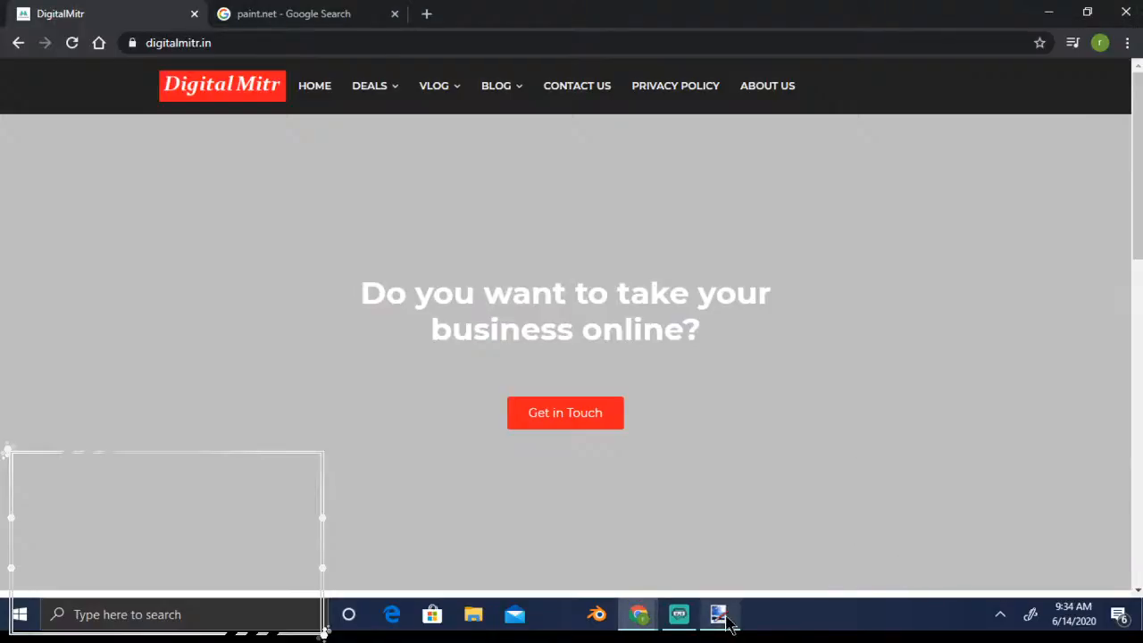
Switch to the paint.net application to look at its blank canvas
{"action": "left_click", "coordinate": [20, 616]}
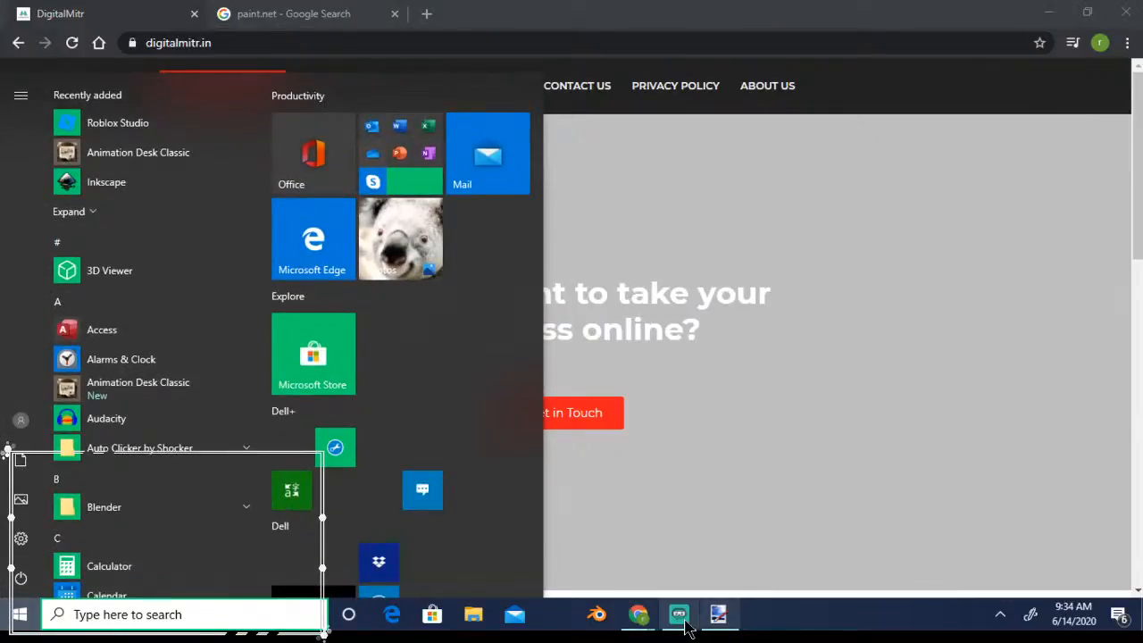
{"action": "left_click", "coordinate": [718, 616]}
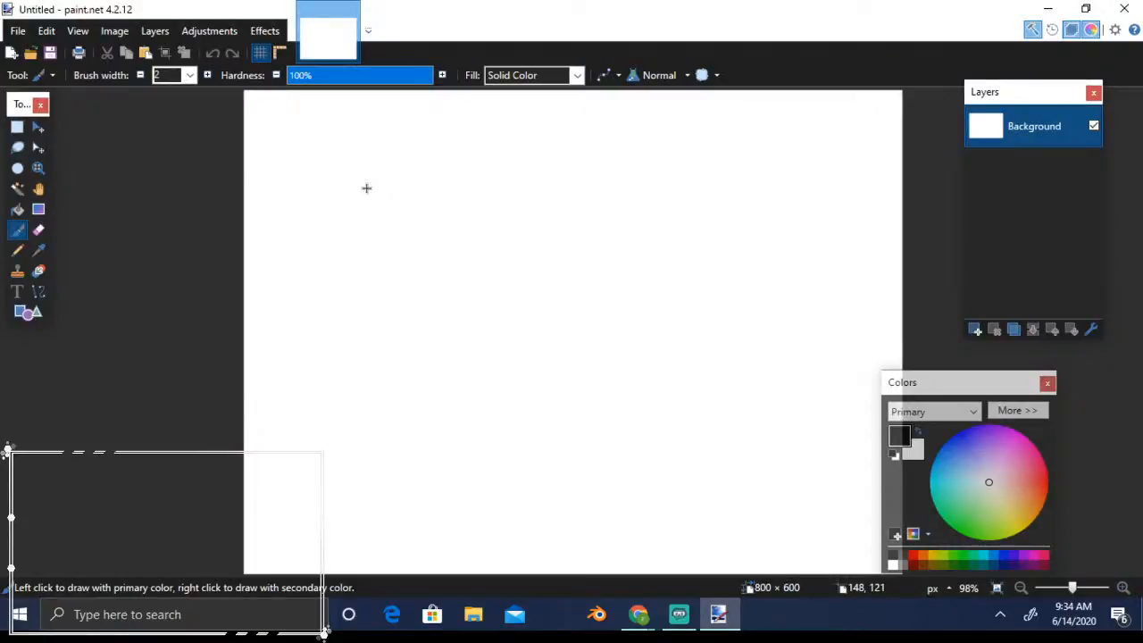
{"action": "left_click", "coordinate": [286, 109]}
Switch to the browser, view the paint.net search results and return to the DigitalMitr page
{"action": "left_click", "coordinate": [638, 615]}
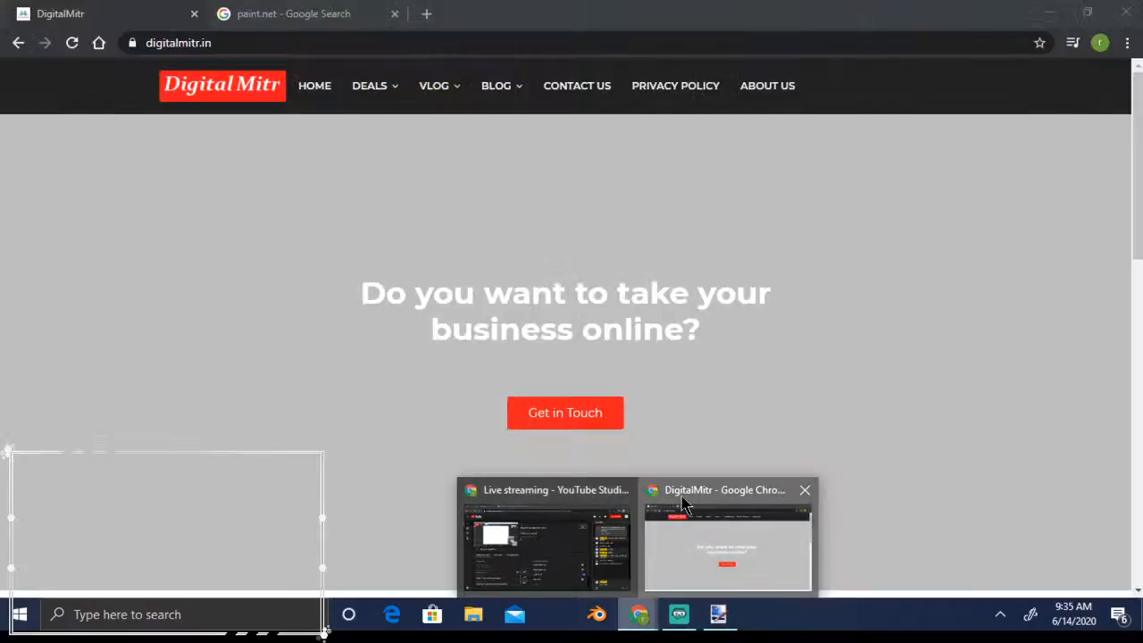
{"action": "left_click", "coordinate": [684, 505]}
{"action": "left_click", "coordinate": [324, 23]}
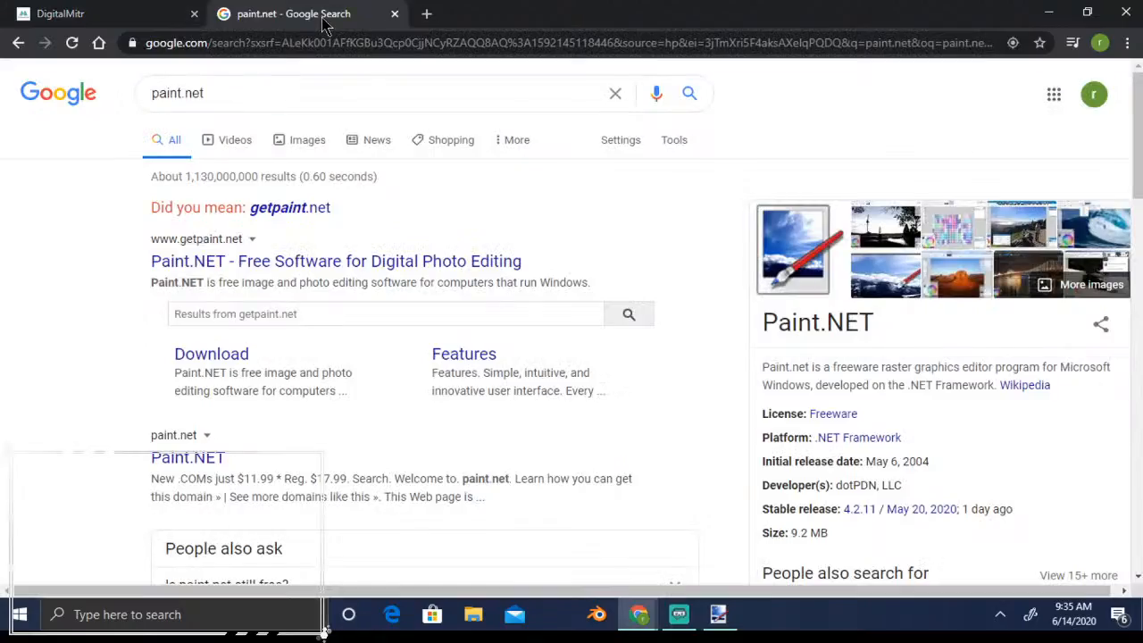
{"action": "left_click", "coordinate": [120, 20]}
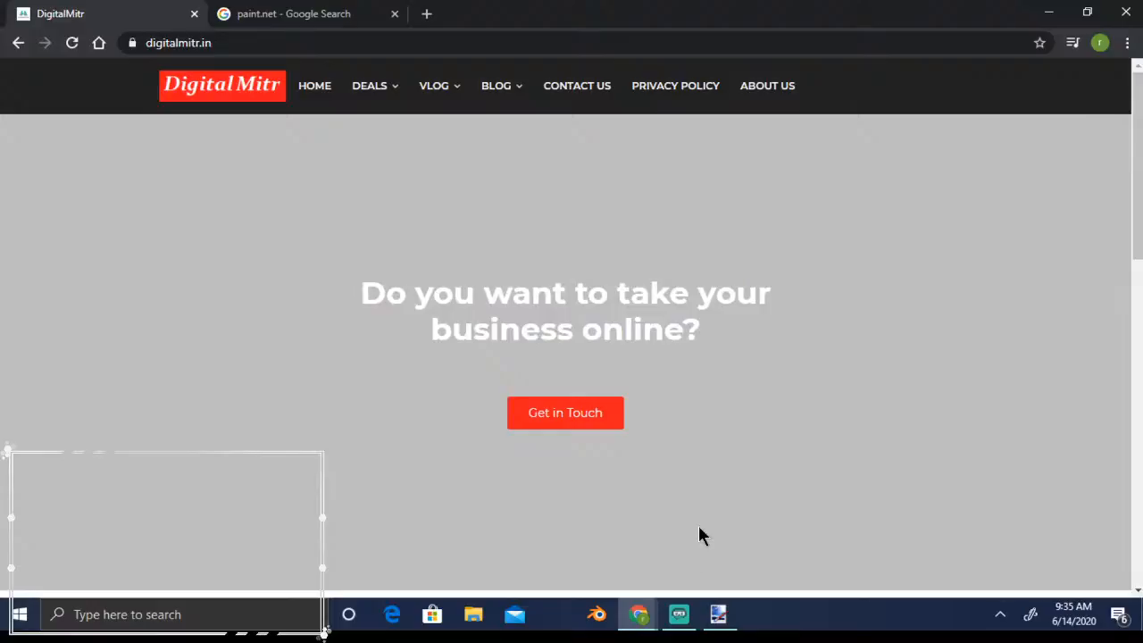
{"action": "left_click", "coordinate": [718, 614]}
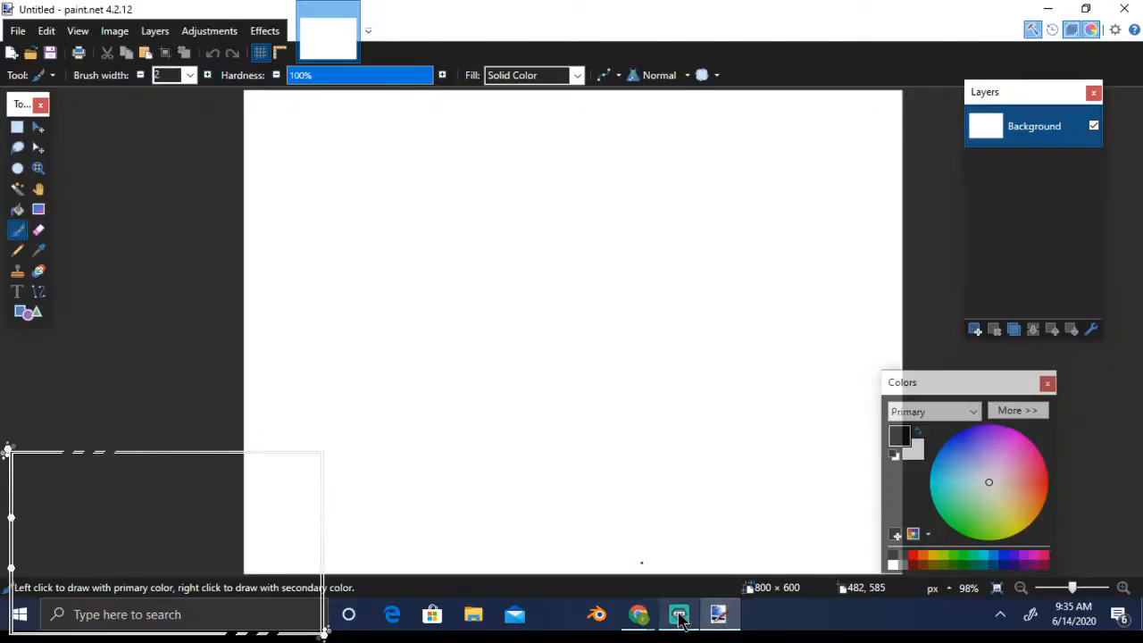
{"action": "left_click", "coordinate": [678, 615]}
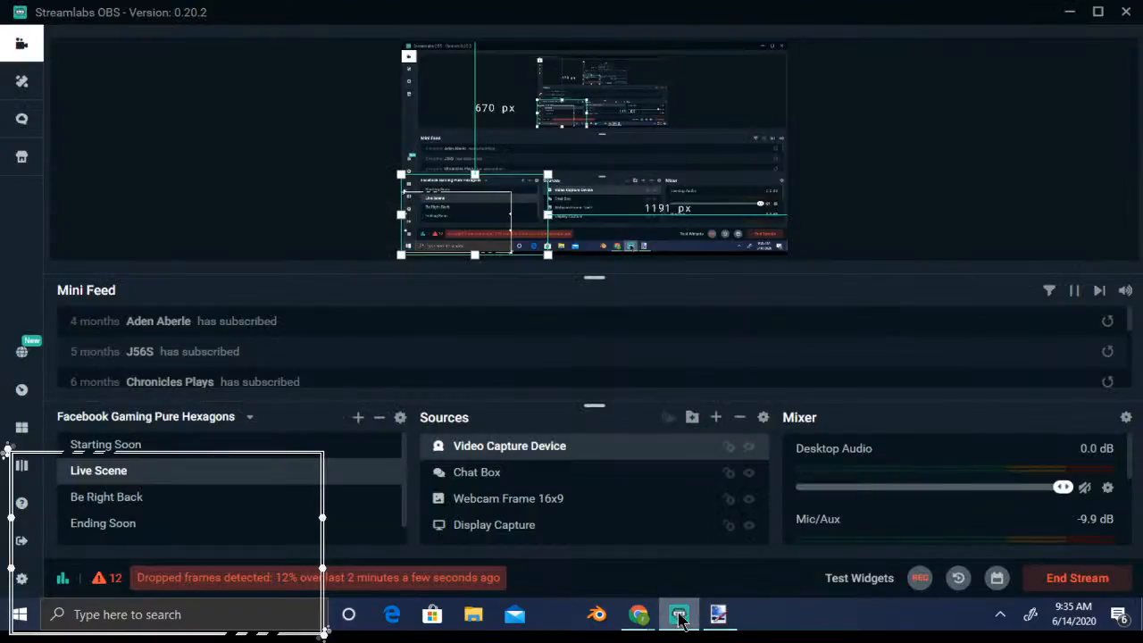
{"action": "left_click", "coordinate": [431, 182]}
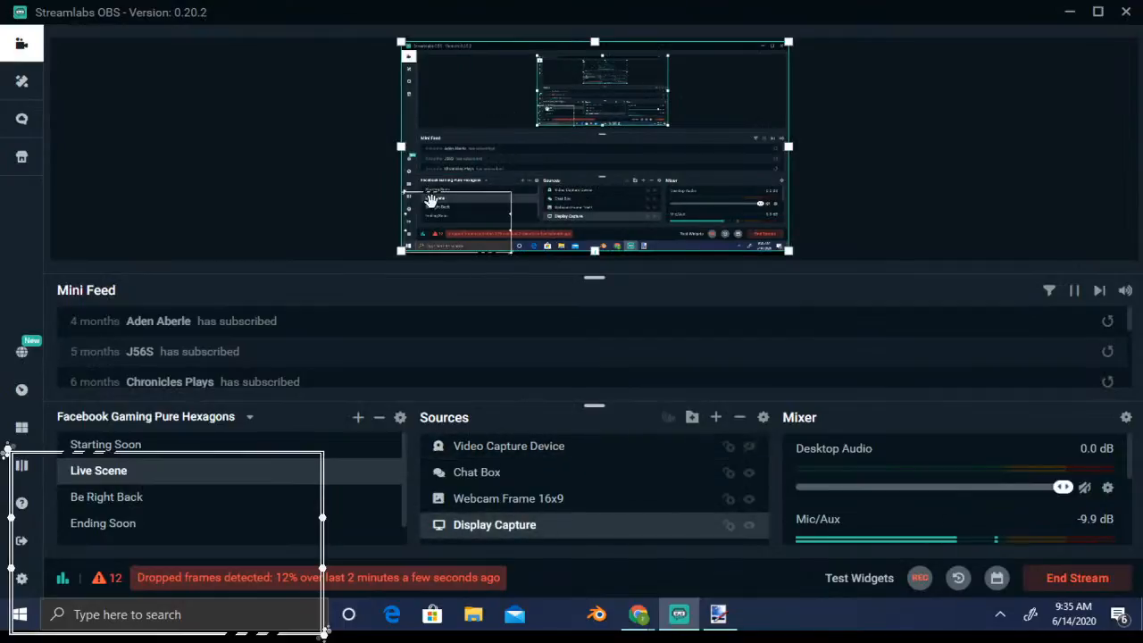
{"action": "left_click", "coordinate": [474, 203]}
{"action": "left_click", "coordinate": [489, 232]}
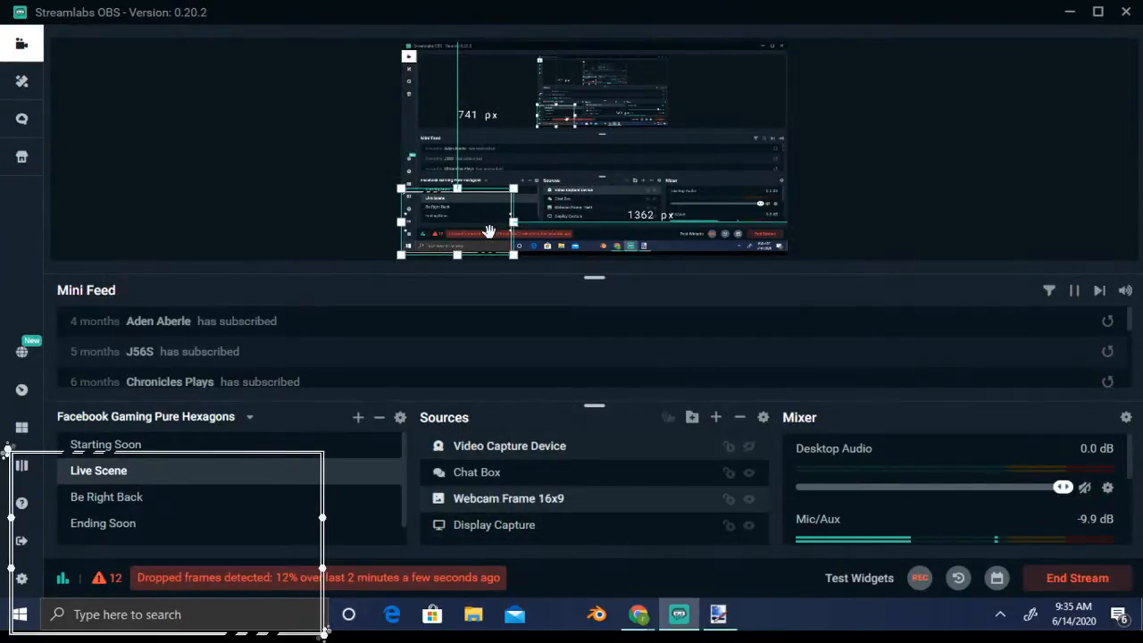
{"action": "key", "text": "Delete"}
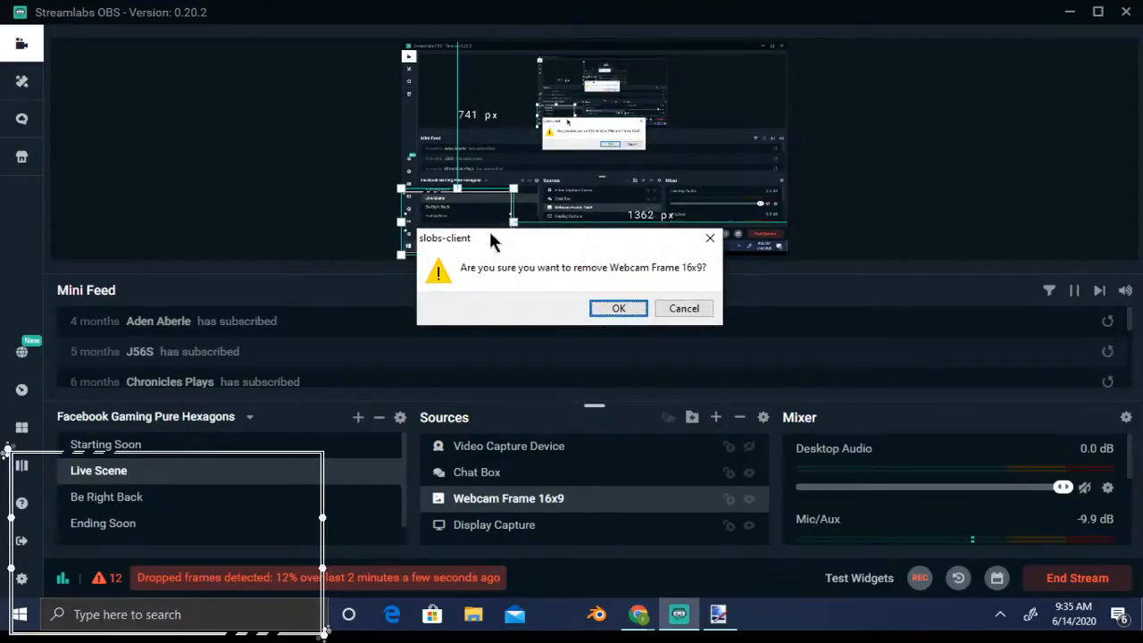
{"action": "left_click", "coordinate": [686, 313]}
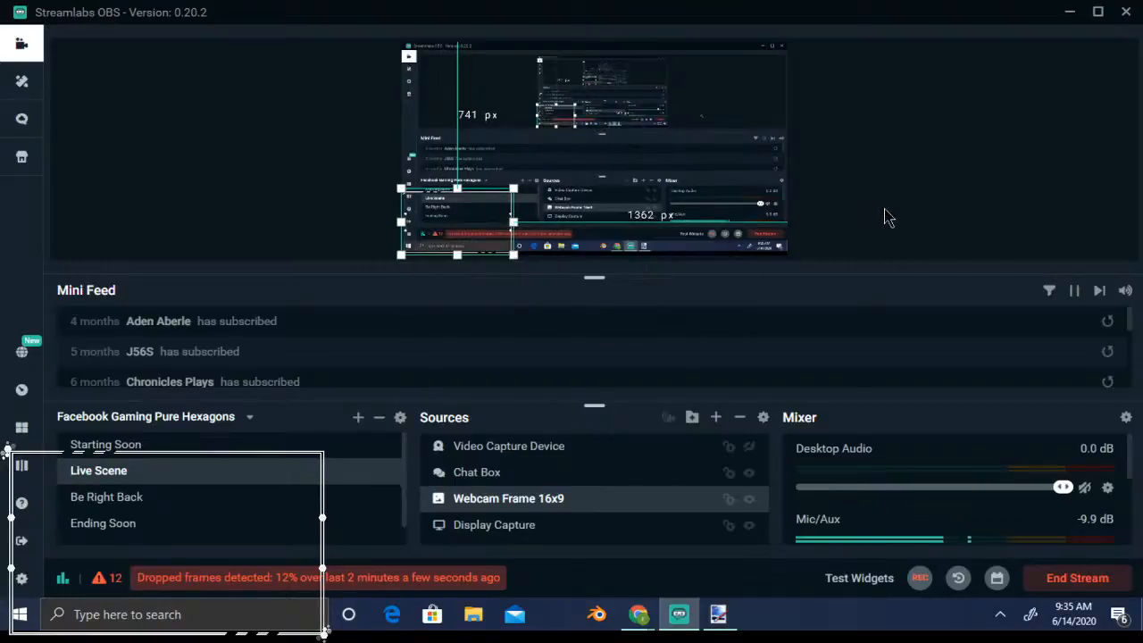
Switch to paint.net and toggle the Tools window off and back on
{"action": "key", "text": "alt+Tab"}
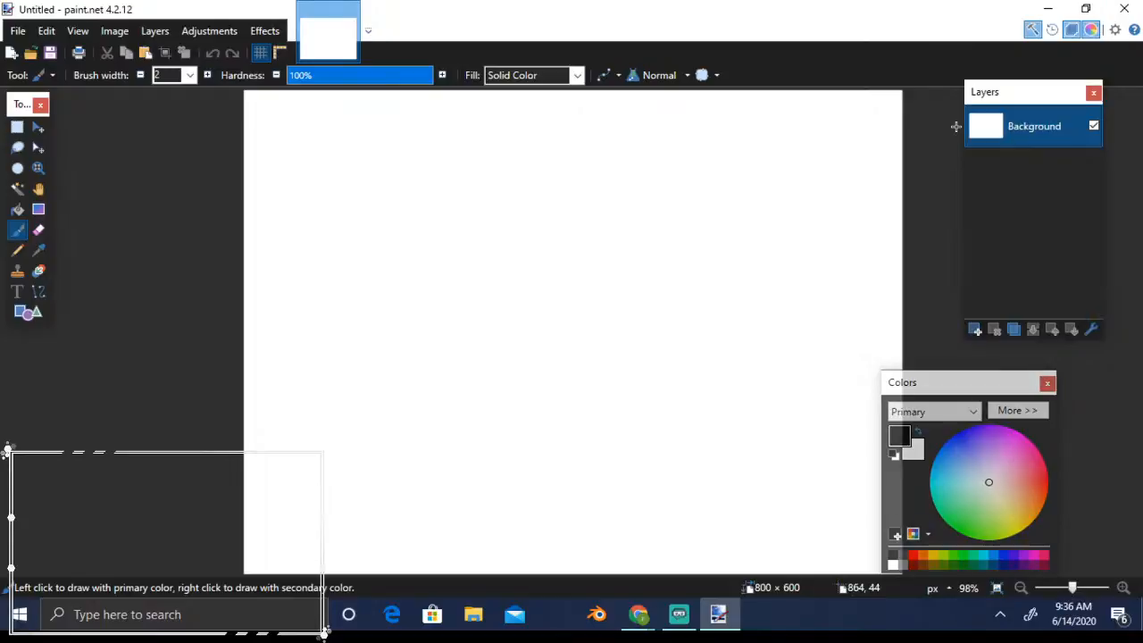
{"action": "left_click", "coordinate": [1032, 31]}
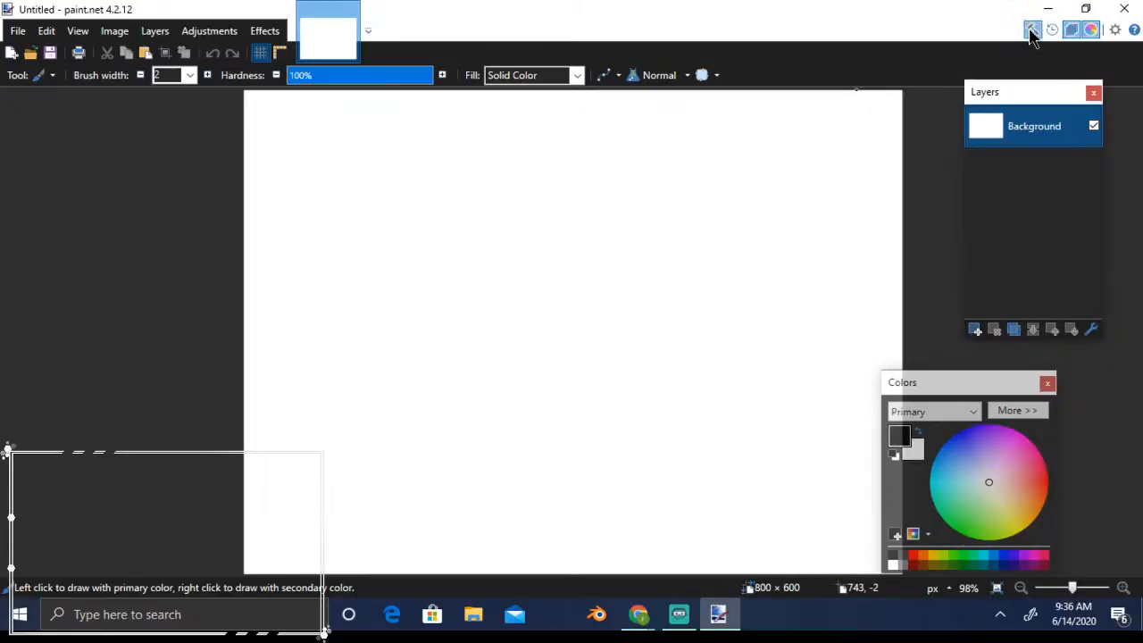
{"action": "left_click", "coordinate": [1031, 31]}
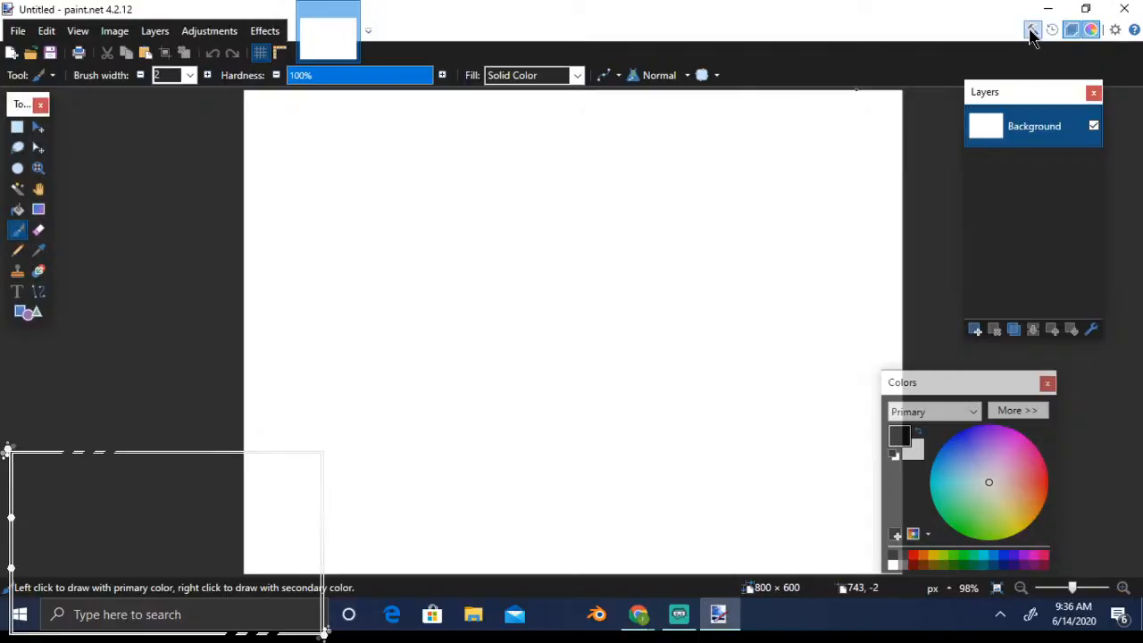
{"action": "left_click", "coordinate": [1031, 31]}
{"action": "left_click", "coordinate": [1031, 31]}
Toggle the Layers and Colors windows, and move the Colors window clear of the canvas
{"action": "left_click", "coordinate": [1074, 31]}
{"action": "left_click", "coordinate": [1093, 30]}
{"action": "left_click", "coordinate": [1092, 31]}
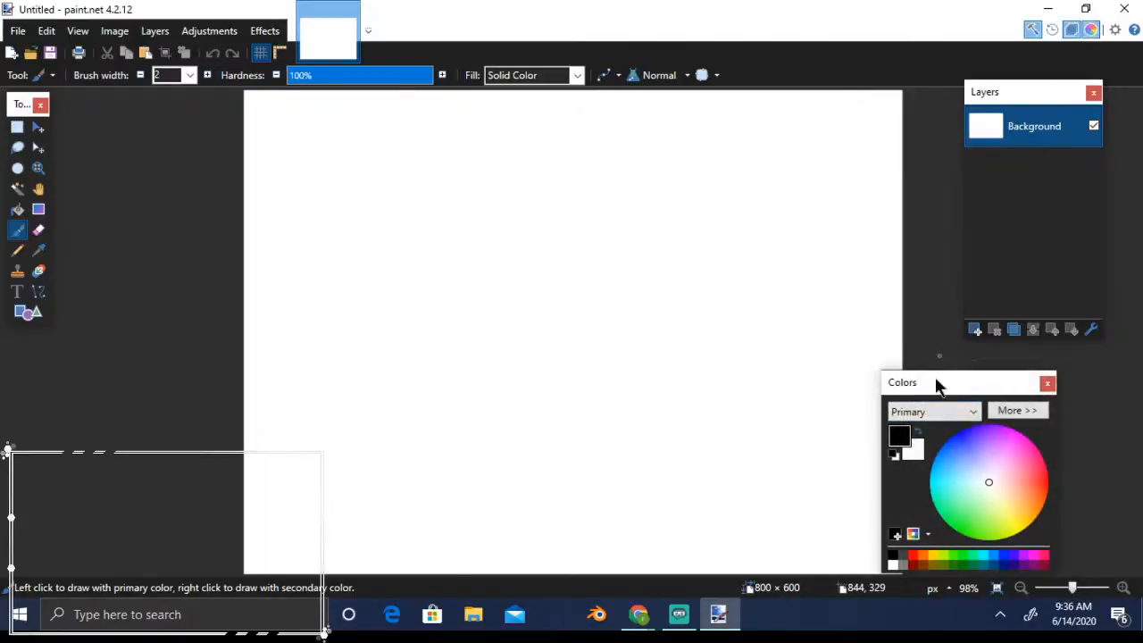
{"action": "left_click_drag", "start_coordinate": [938, 385], "coordinate": [1008, 384]}
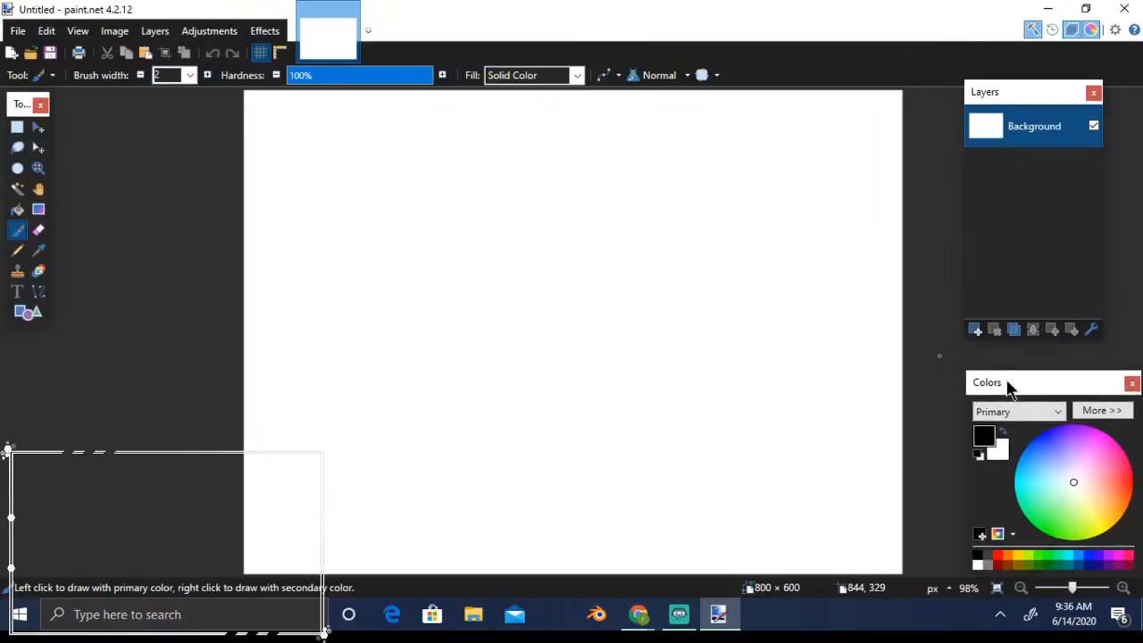
{"action": "left_click", "coordinate": [46, 41]}
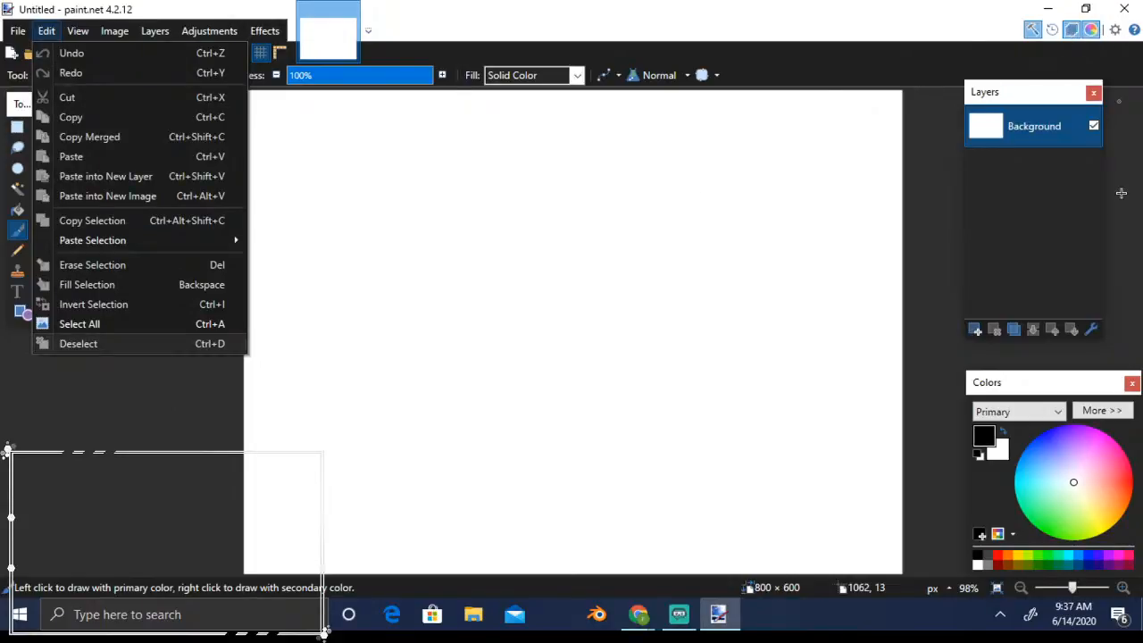
{"action": "left_click", "coordinate": [809, 253]}
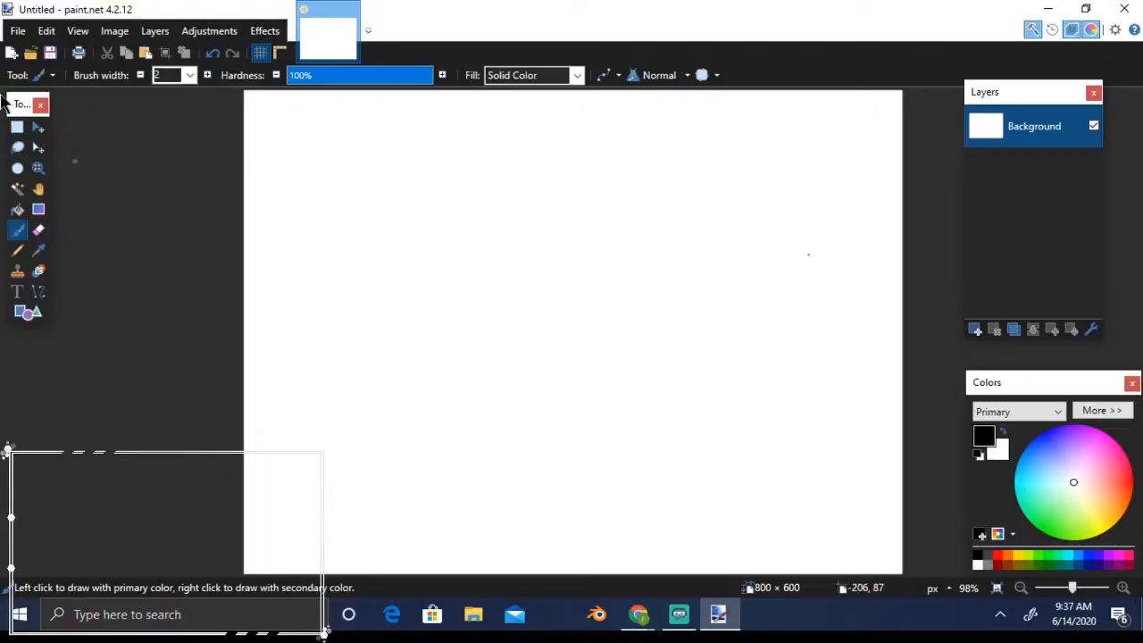
{"action": "left_click", "coordinate": [17, 33]}
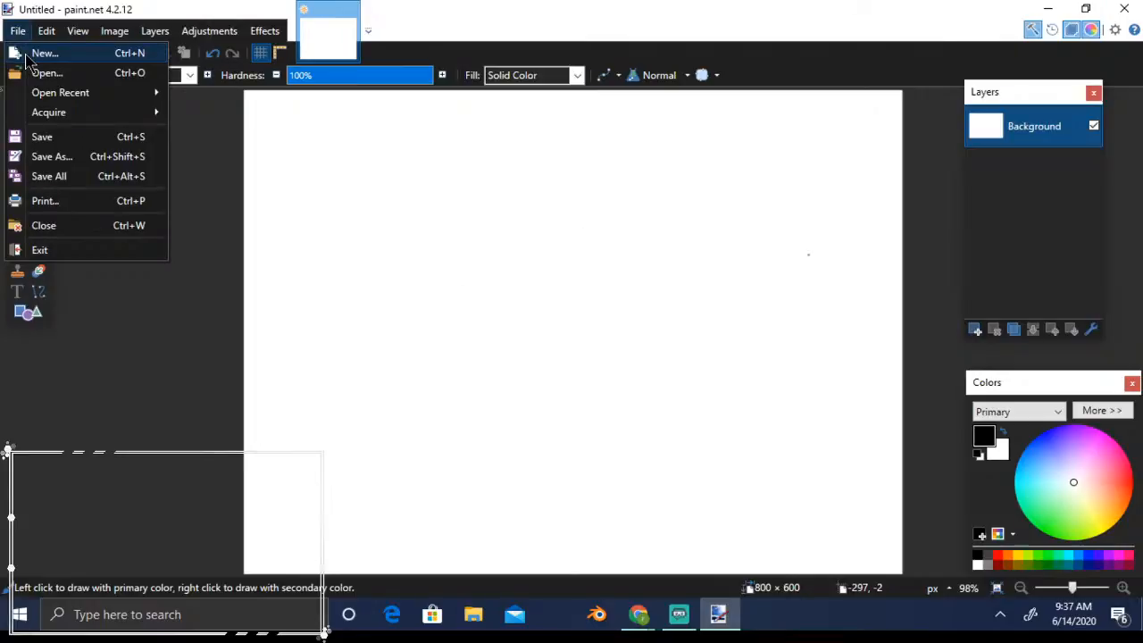
{"action": "left_click", "coordinate": [166, 385]}
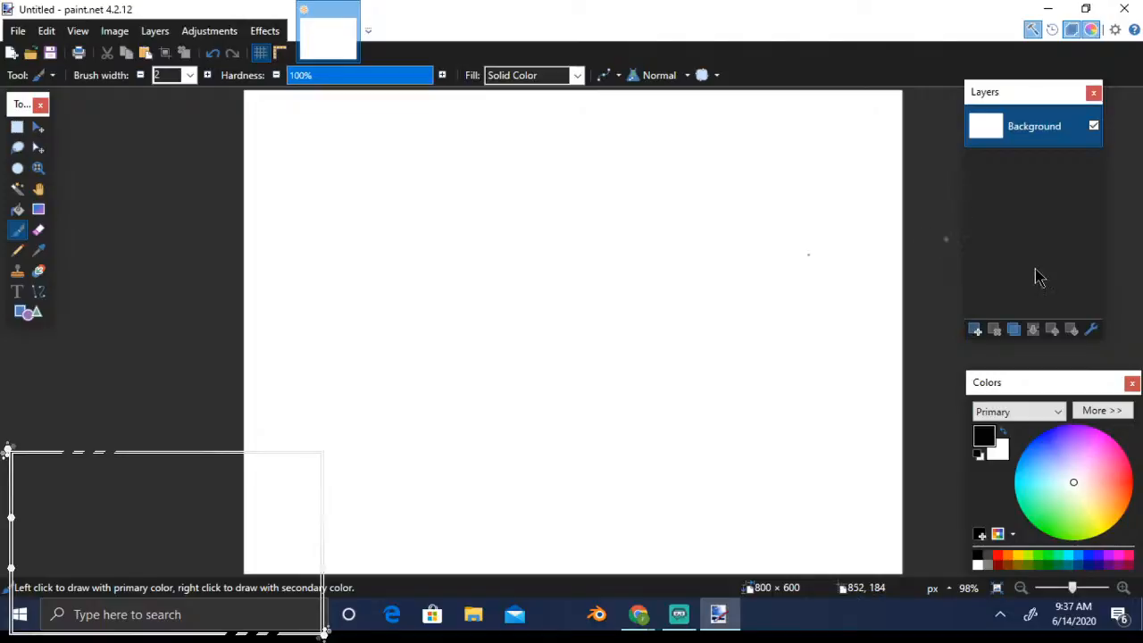
Add a new layer above the background and set the primary color to red for the Paint Bucket
{"action": "left_click", "coordinate": [976, 329]}
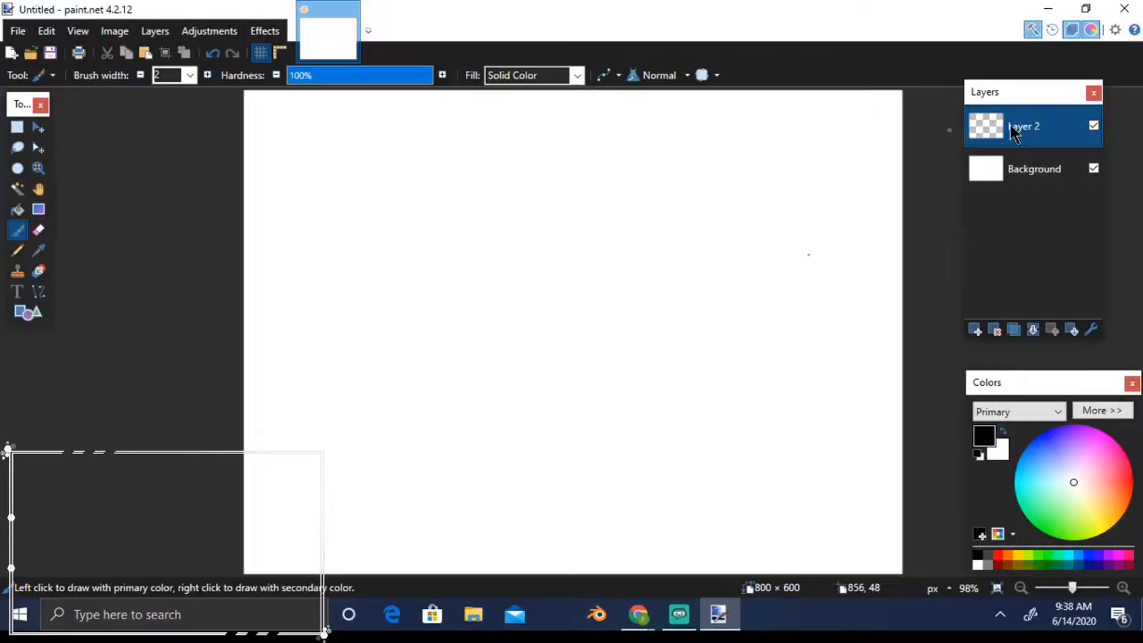
{"action": "left_click", "coordinate": [18, 213]}
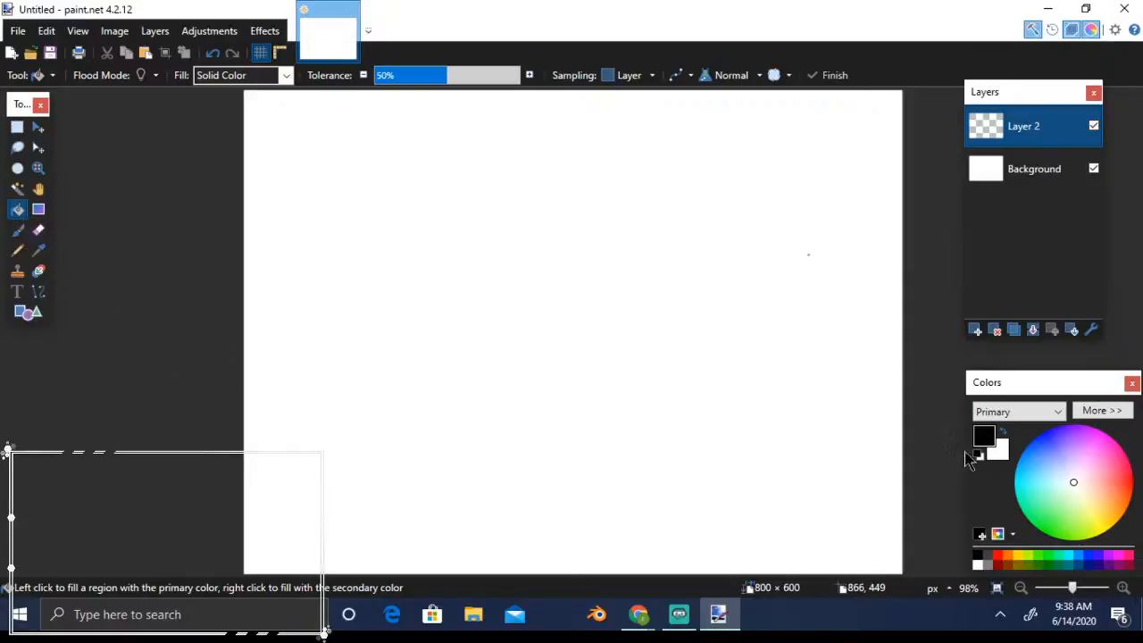
{"action": "left_click", "coordinate": [999, 557]}
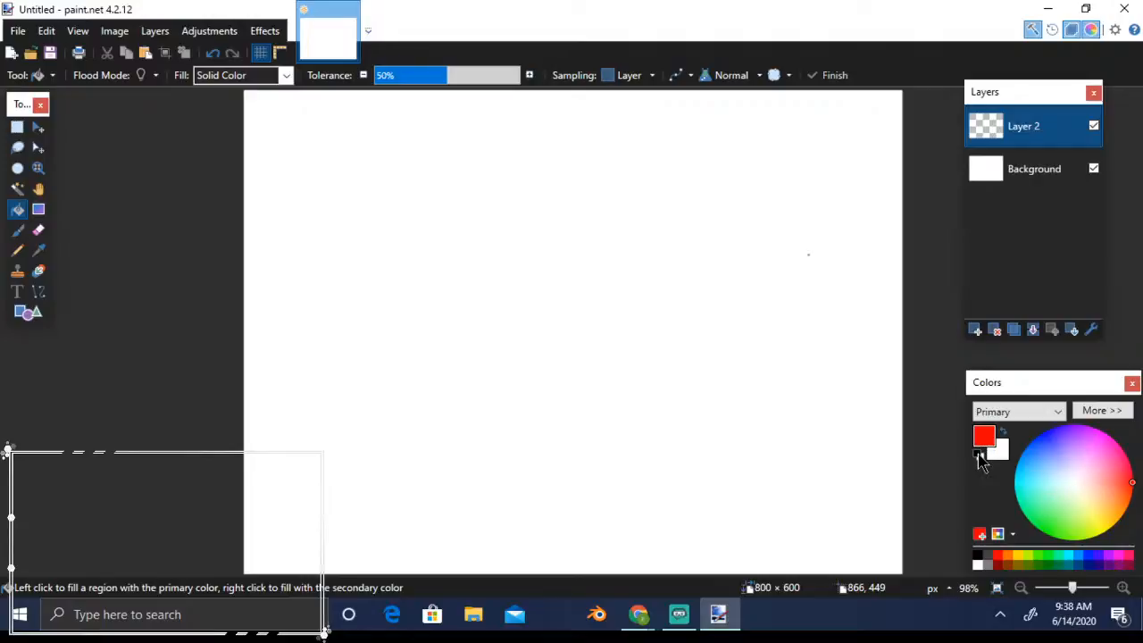
{"action": "left_click", "coordinate": [979, 456]}
{"action": "left_click", "coordinate": [998, 558]}
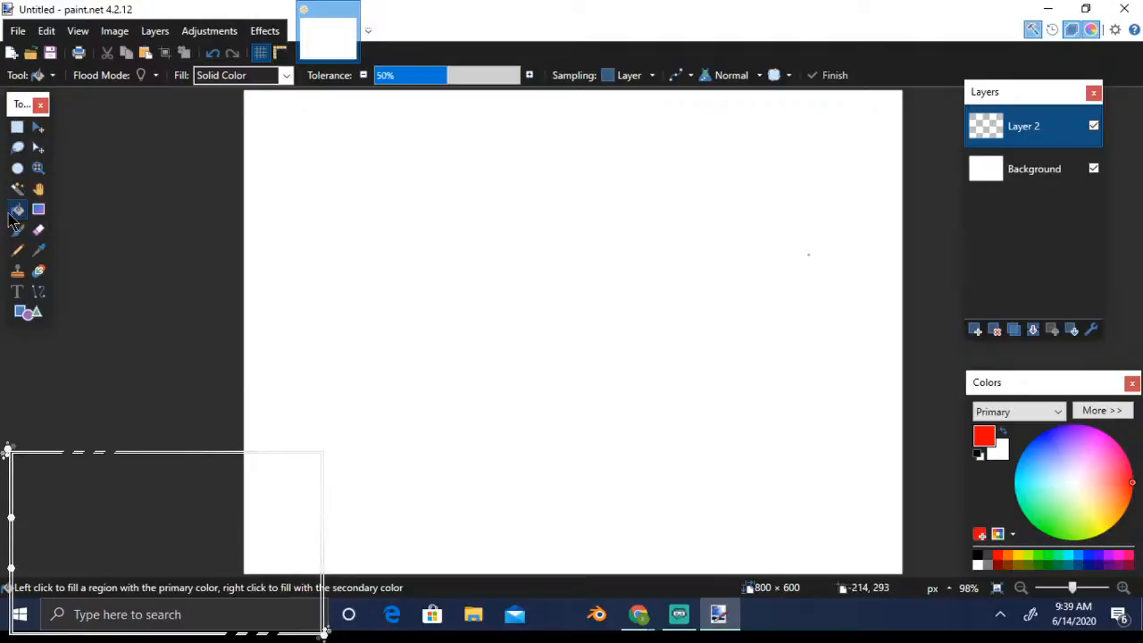
Move the Colors window below the Tools window and fill the new layer with red
{"action": "left_click_drag", "start_coordinate": [1036, 393], "coordinate": [80, 377]}
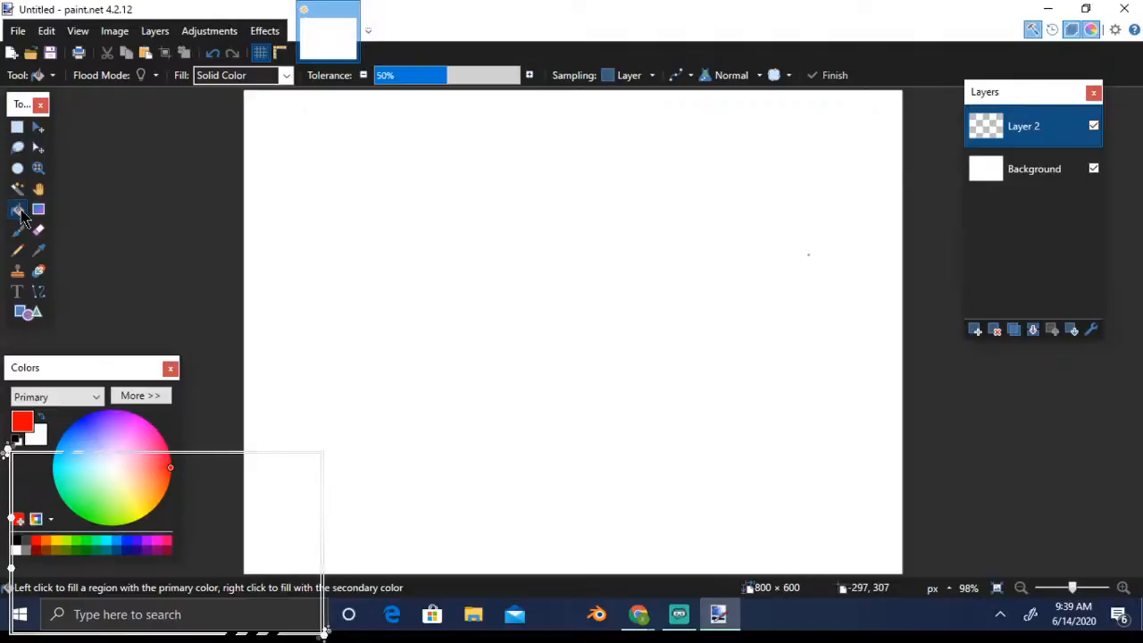
{"action": "left_click", "coordinate": [325, 199]}
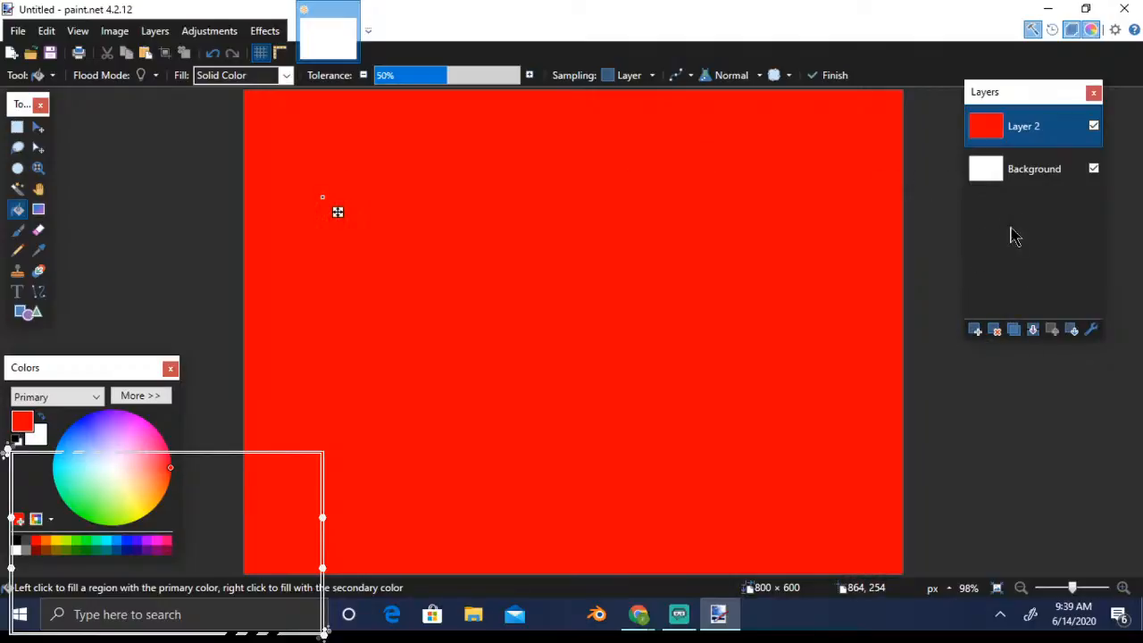
Toggle the visibility of the red Layer 2 off and on several times to compare it with the background
{"action": "left_click", "coordinate": [1095, 127]}
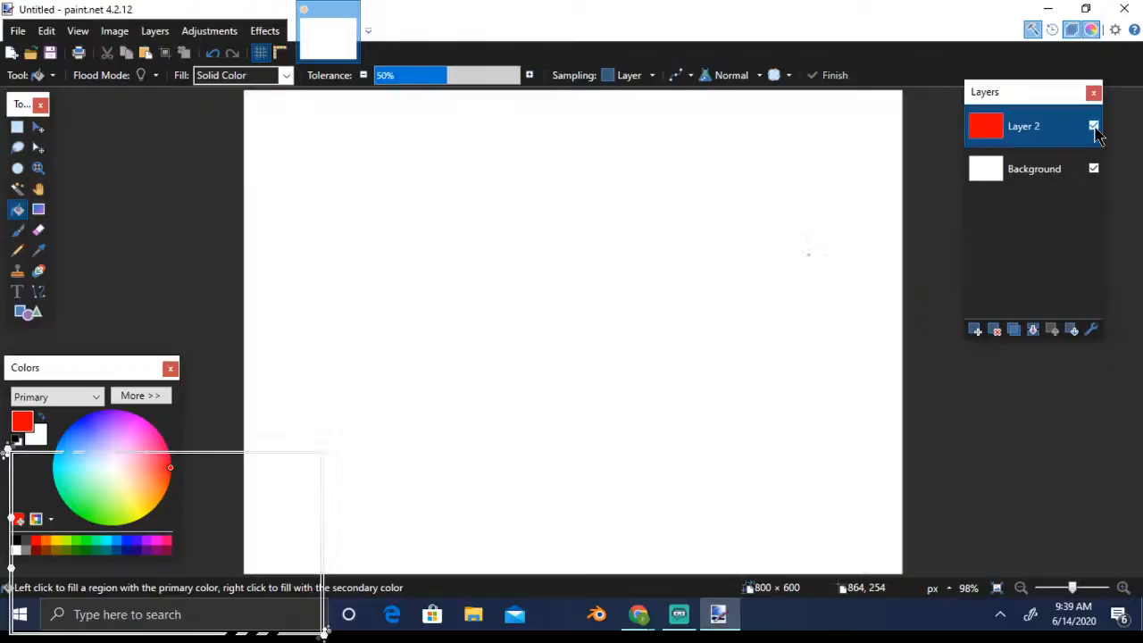
{"action": "left_click", "coordinate": [1095, 127]}
{"action": "left_click", "coordinate": [1094, 128]}
{"action": "left_click", "coordinate": [1094, 128]}
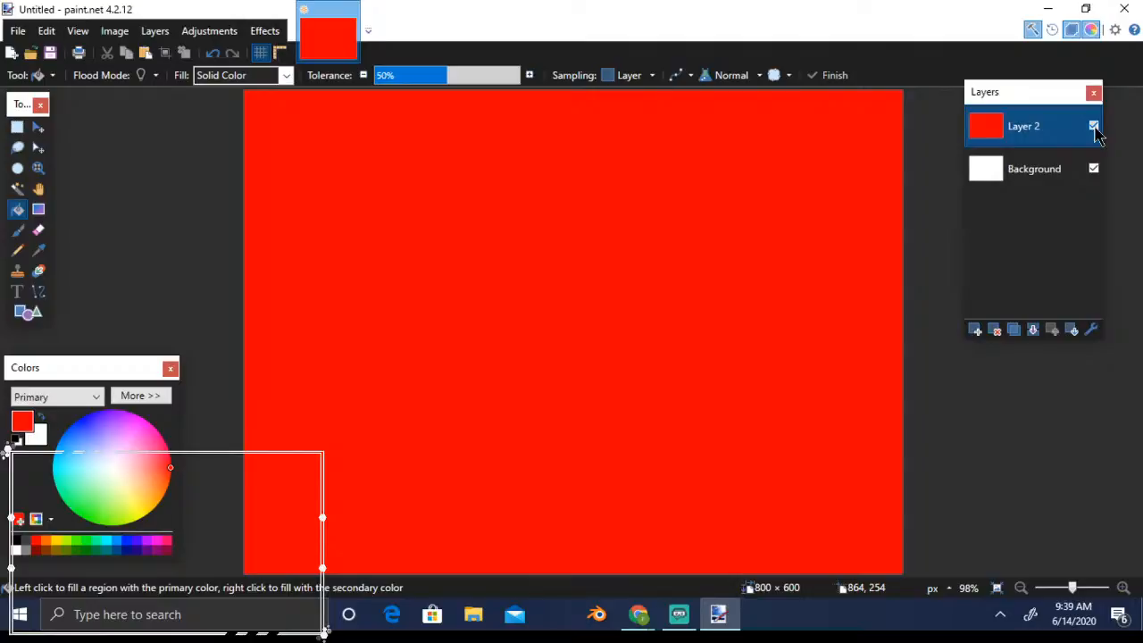
{"action": "left_click", "coordinate": [1094, 127]}
{"action": "left_click", "coordinate": [1095, 127]}
Import the dino picture as a new layer, position it near the center of the canvas at about 183, 77, and deselect it
{"action": "left_click", "coordinate": [155, 36]}
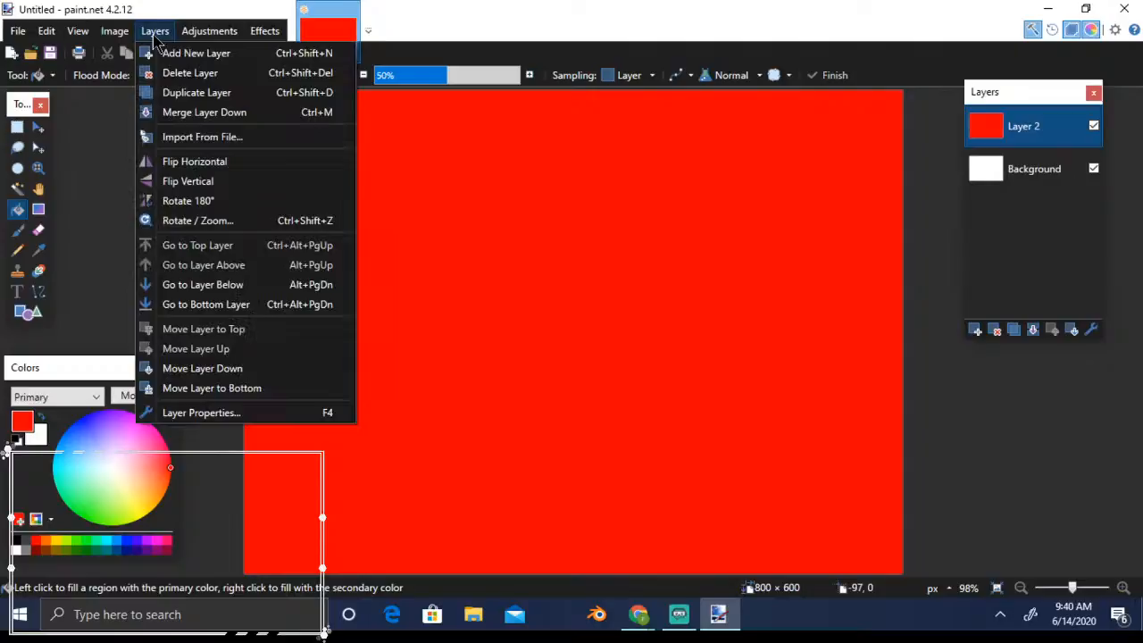
{"action": "left_click", "coordinate": [207, 144]}
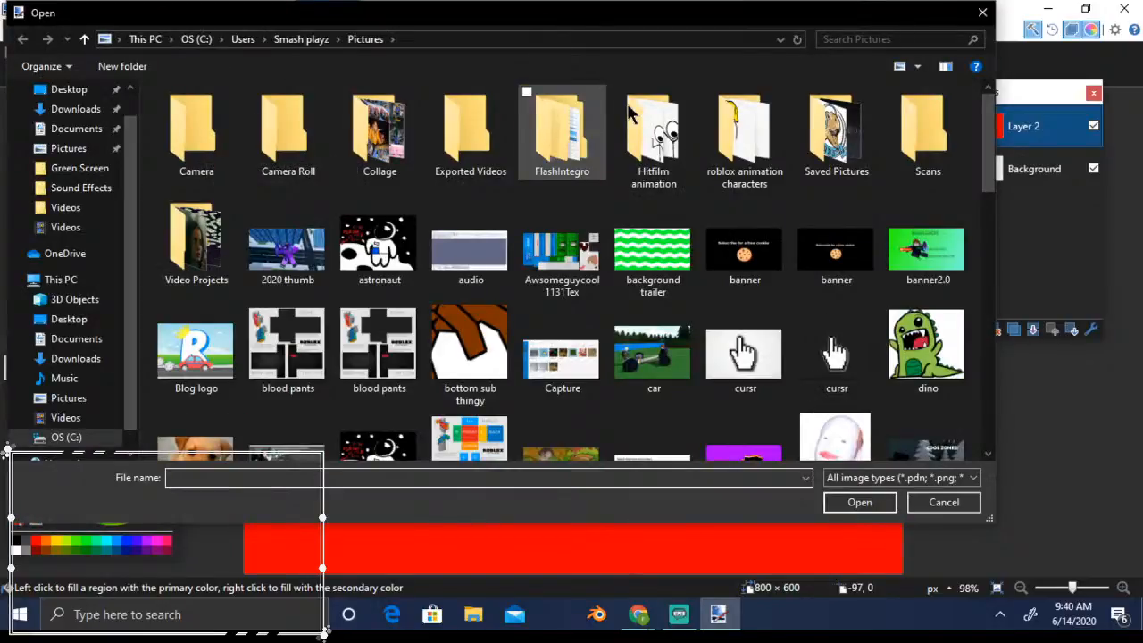
{"action": "left_click", "coordinate": [927, 341]}
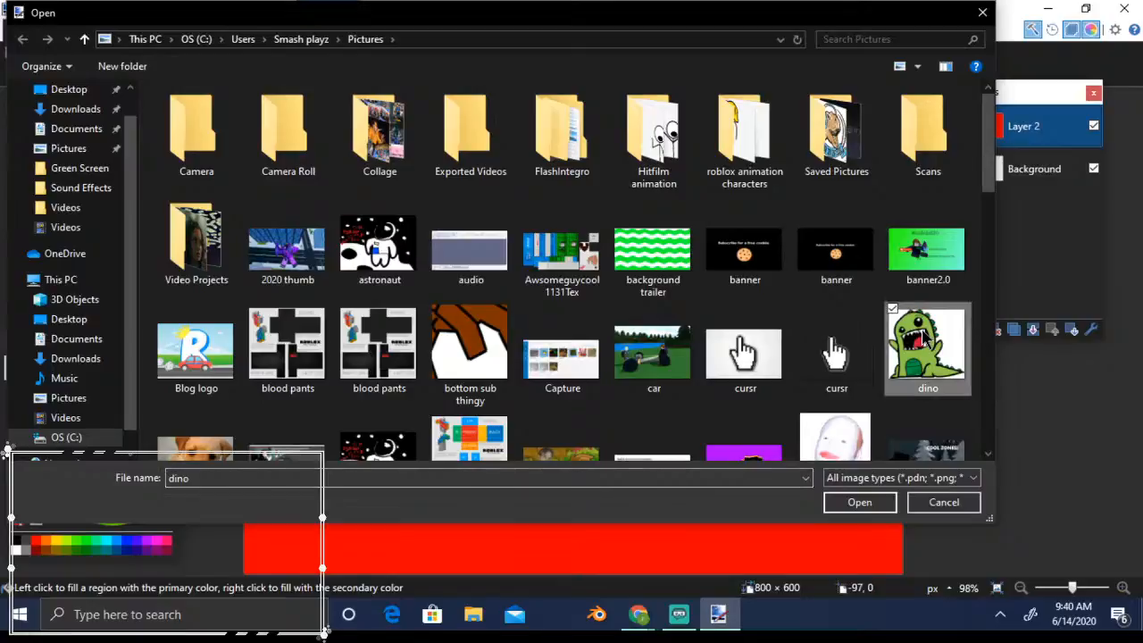
{"action": "left_click", "coordinate": [861, 503]}
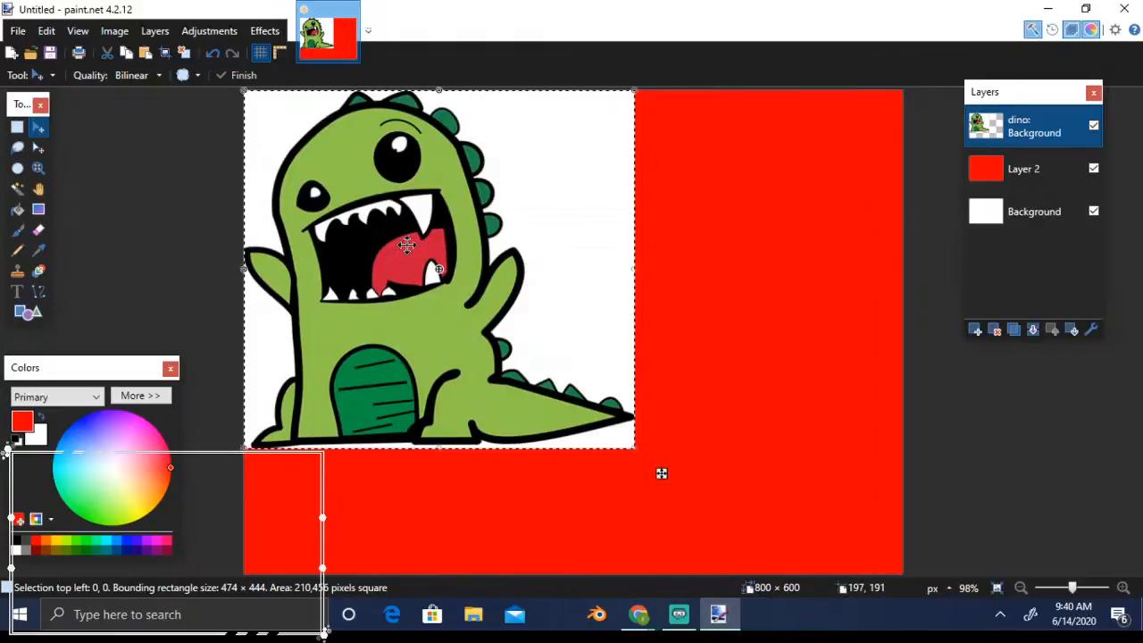
{"action": "left_click_drag", "start_coordinate": [407, 244], "coordinate": [557, 307]}
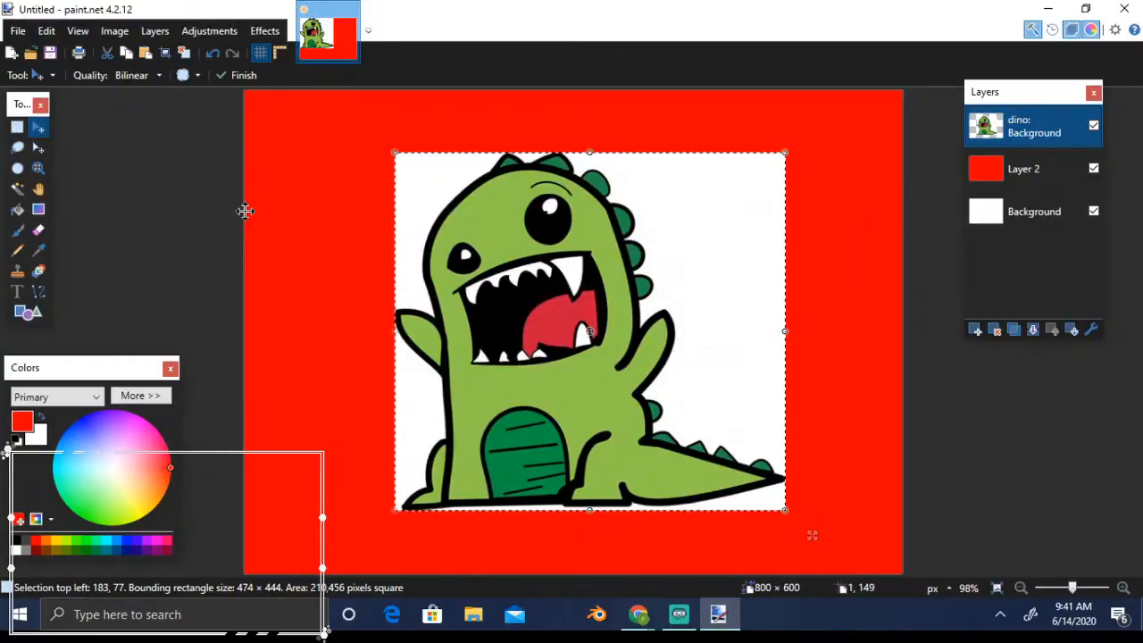
{"action": "left_click", "coordinate": [184, 53]}
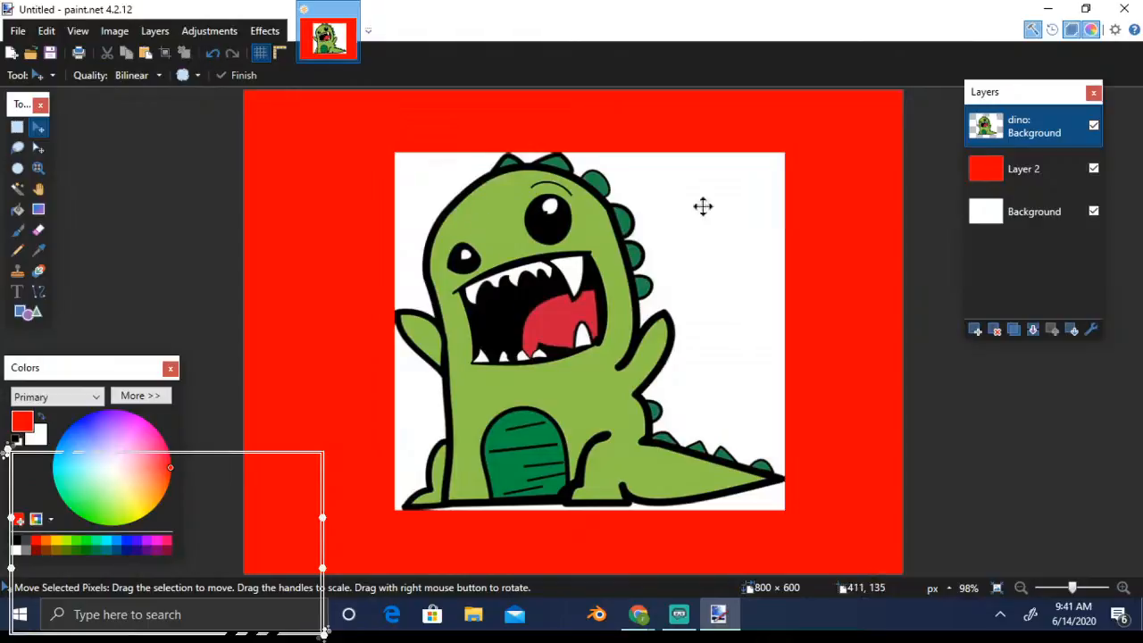
Toggle the visibility of Layer 2 and the Background layer off and on to examine what lies behind the dino
{"action": "left_click", "coordinate": [1094, 170]}
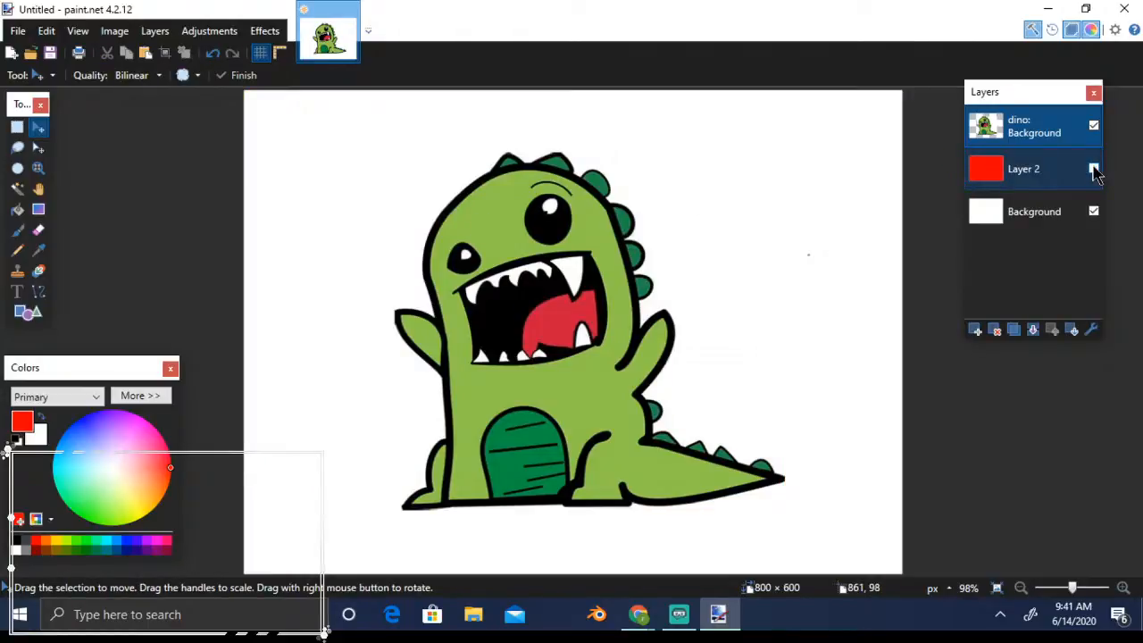
{"action": "left_click", "coordinate": [1095, 170]}
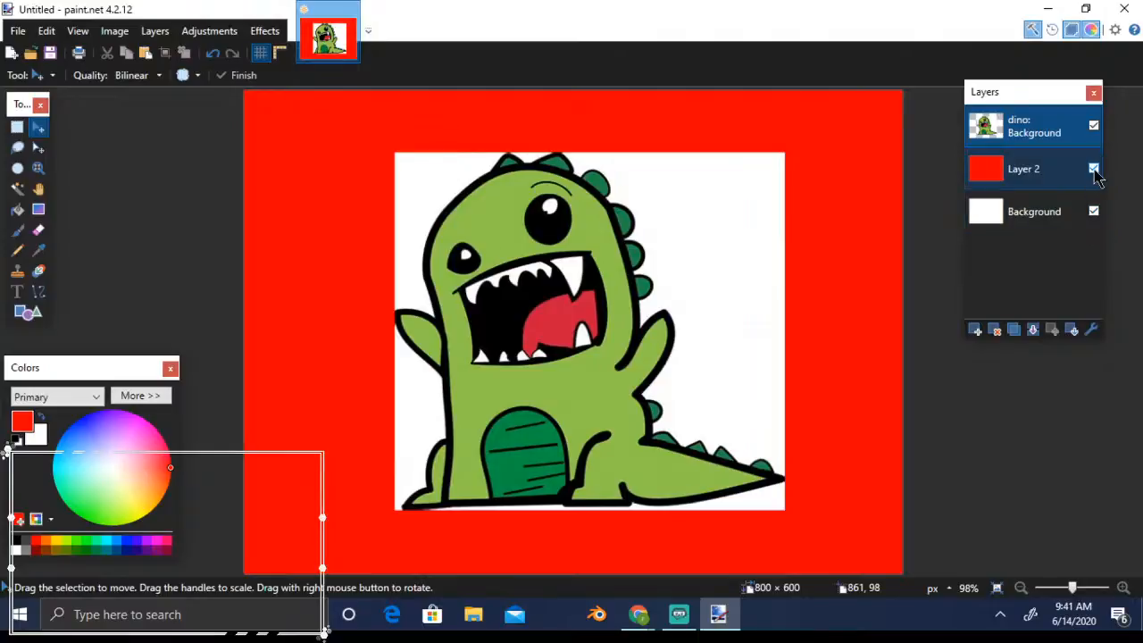
{"action": "left_click", "coordinate": [1096, 170]}
{"action": "left_click", "coordinate": [1094, 214]}
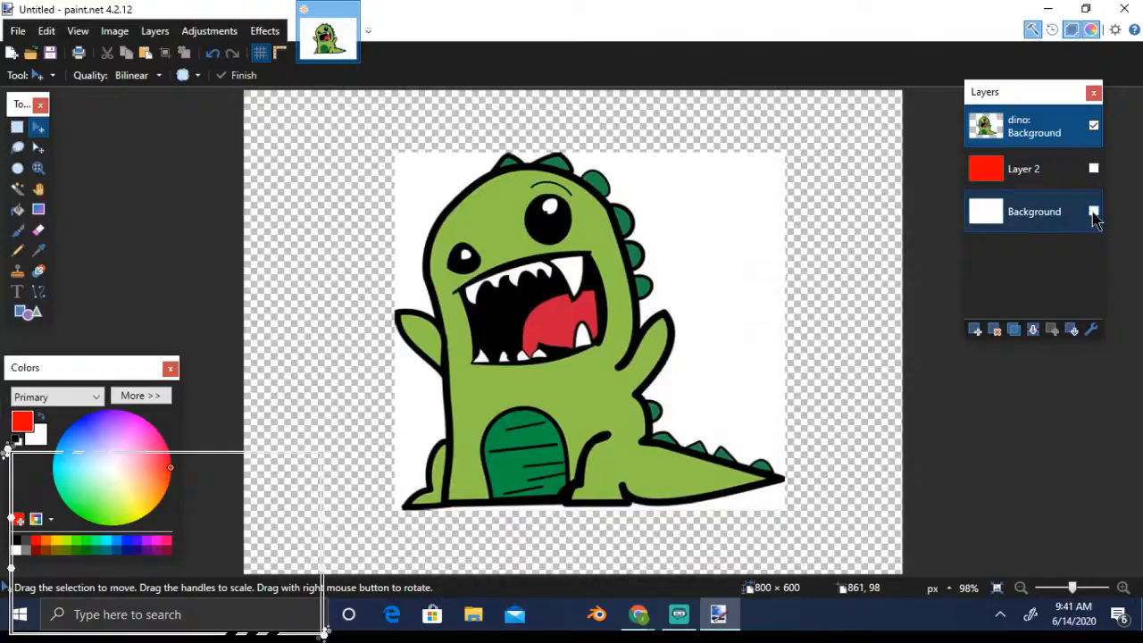
{"action": "left_click", "coordinate": [1094, 214]}
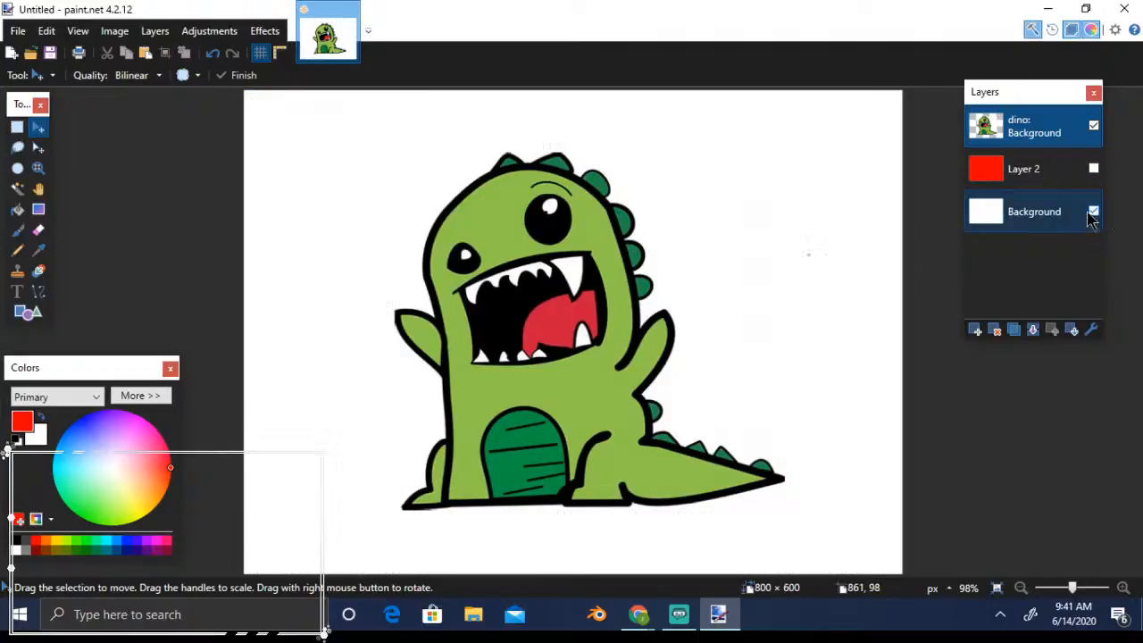
{"action": "left_click", "coordinate": [1095, 171]}
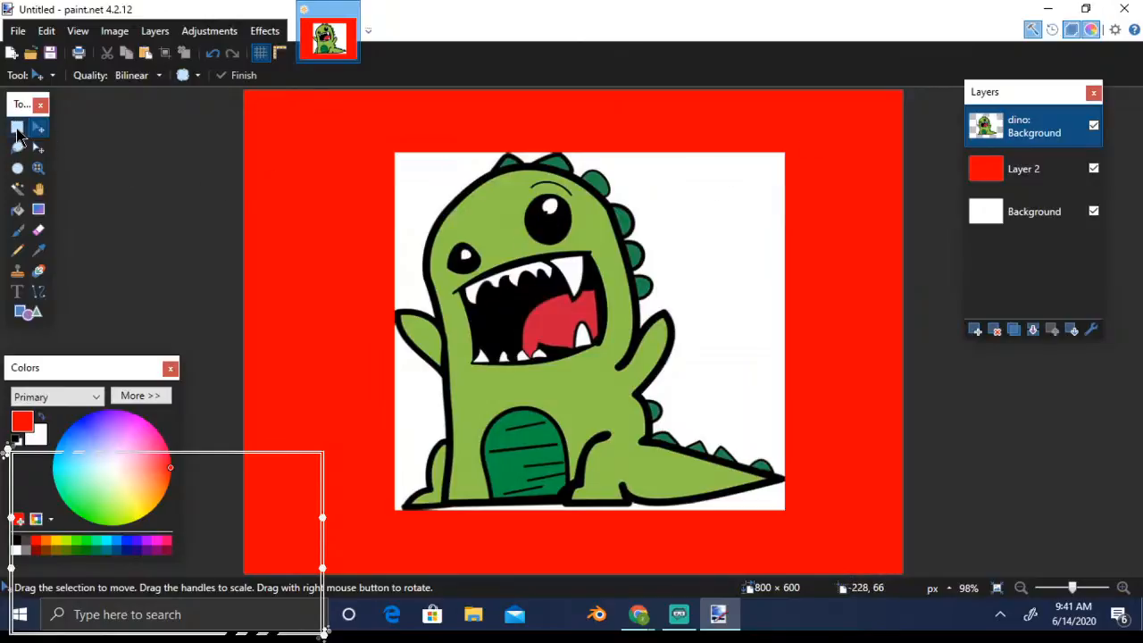
Select the white area to the right of the dino with the Magic Wand at 63% tolerance
{"action": "left_click", "coordinate": [17, 192]}
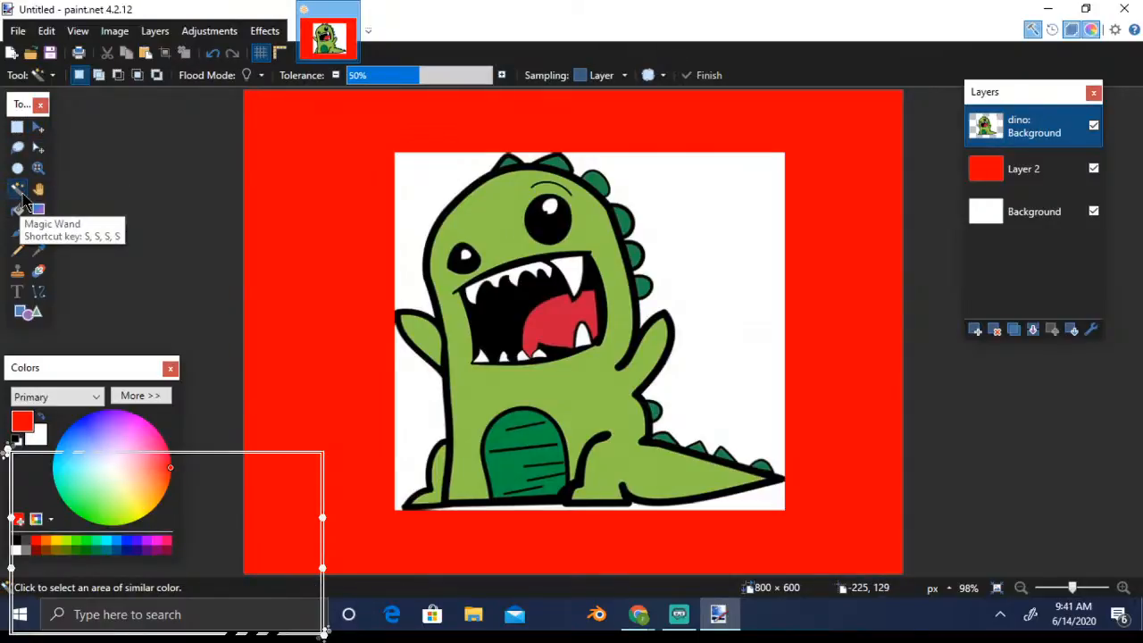
{"action": "left_click", "coordinate": [711, 207]}
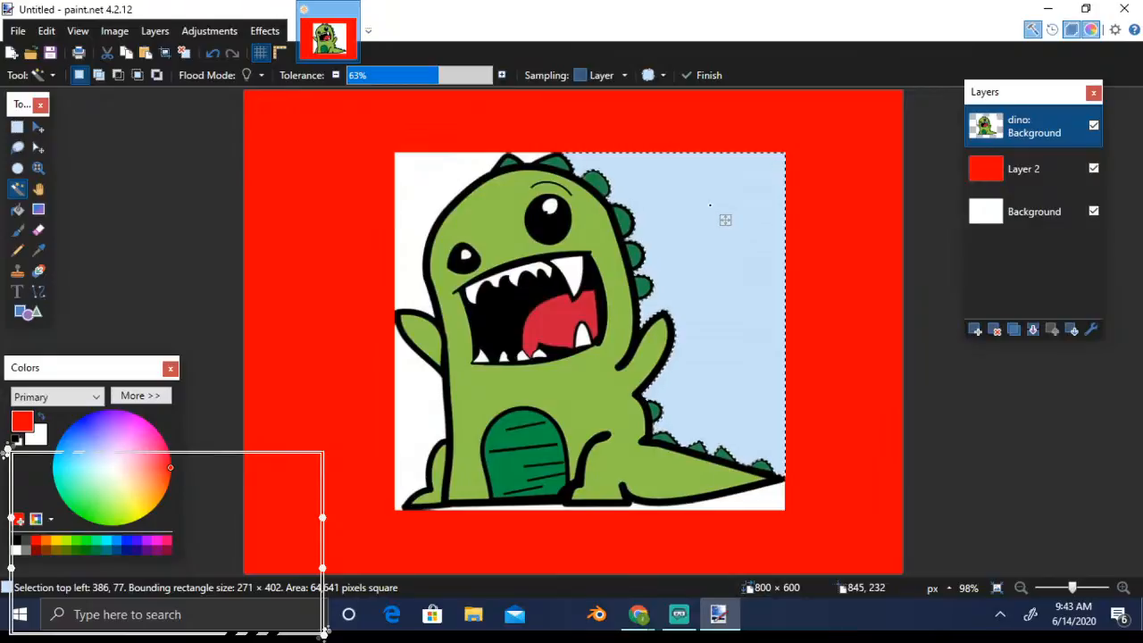
Unmute the system speakers and adjust their volume
{"action": "key", "text": "alt+Tab"}
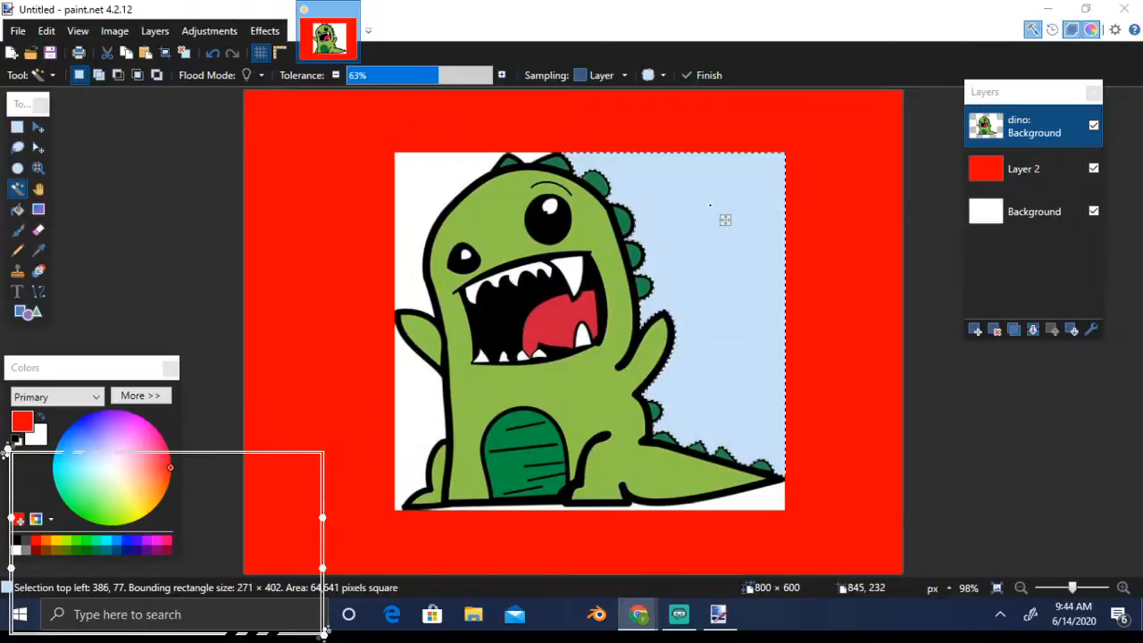
{"action": "left_click", "coordinate": [1000, 627]}
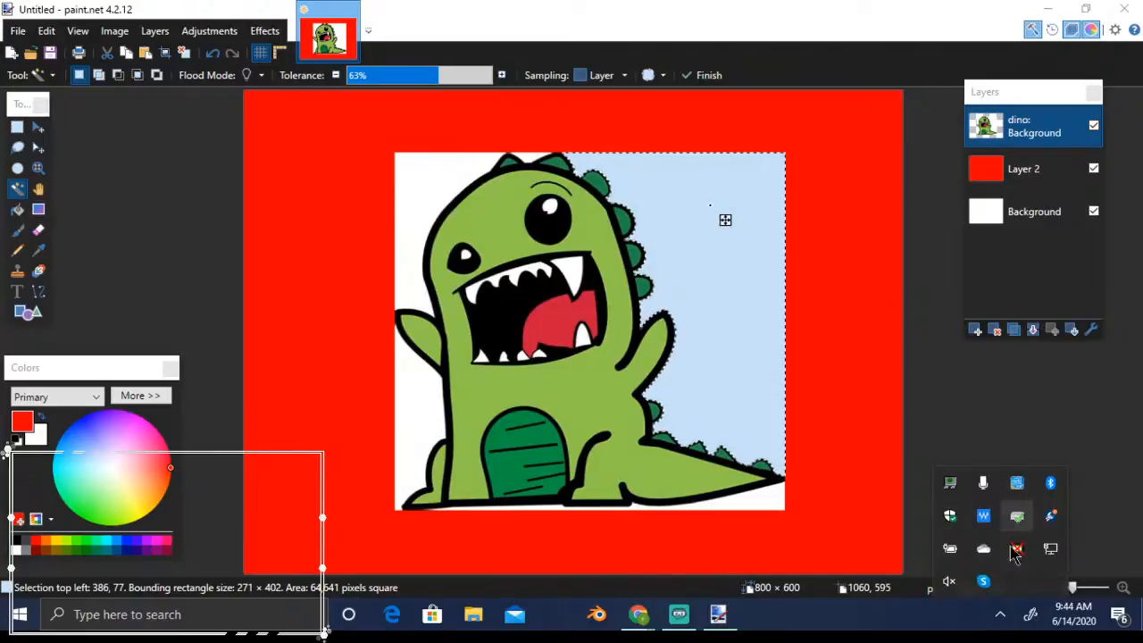
{"action": "left_click", "coordinate": [950, 588]}
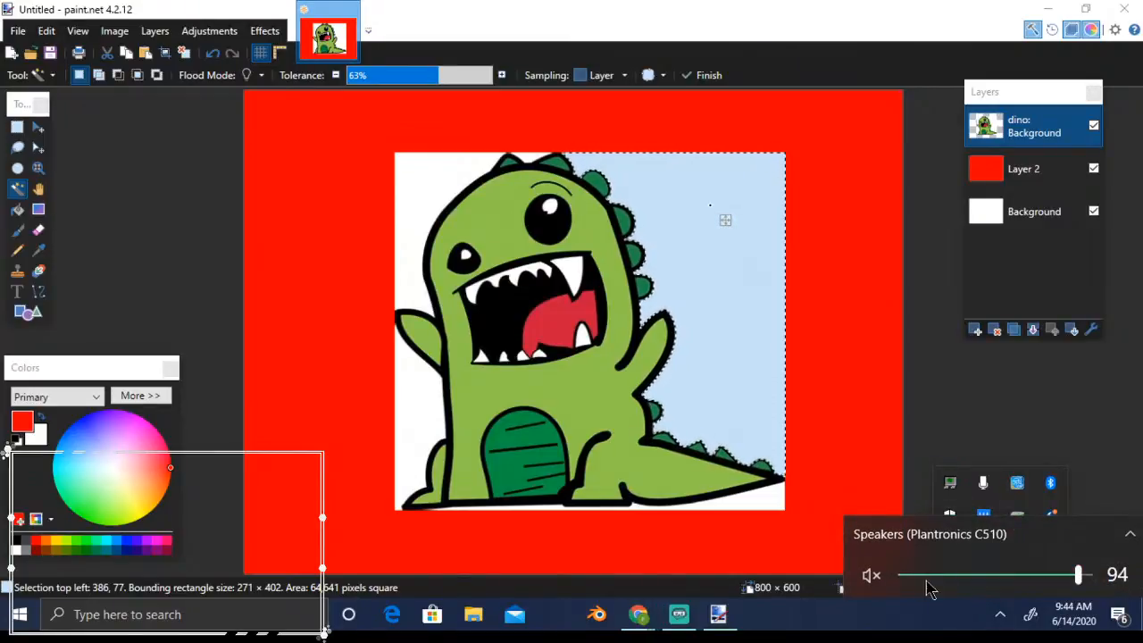
{"action": "left_click", "coordinate": [924, 576]}
{"action": "left_click", "coordinate": [939, 577]}
{"action": "left_click", "coordinate": [970, 576]}
{"action": "left_click", "coordinate": [896, 627]}
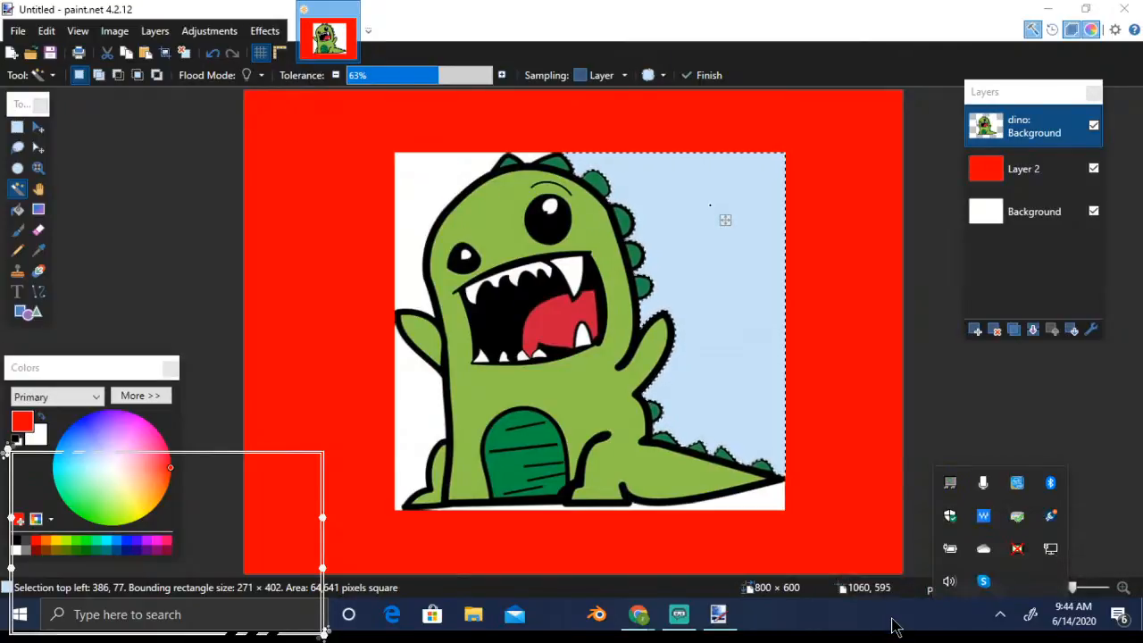
{"action": "left_click", "coordinate": [895, 627]}
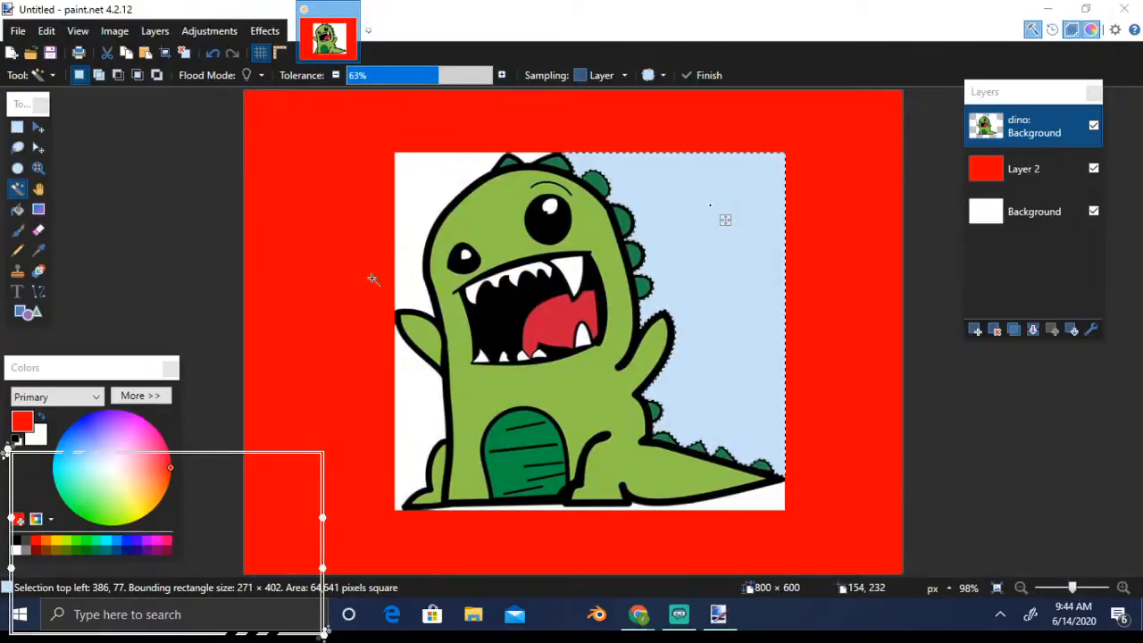
Clear the selection, reselect the white area to the right of the dino with the Magic Wand, and delete it
{"action": "left_click", "coordinate": [169, 227]}
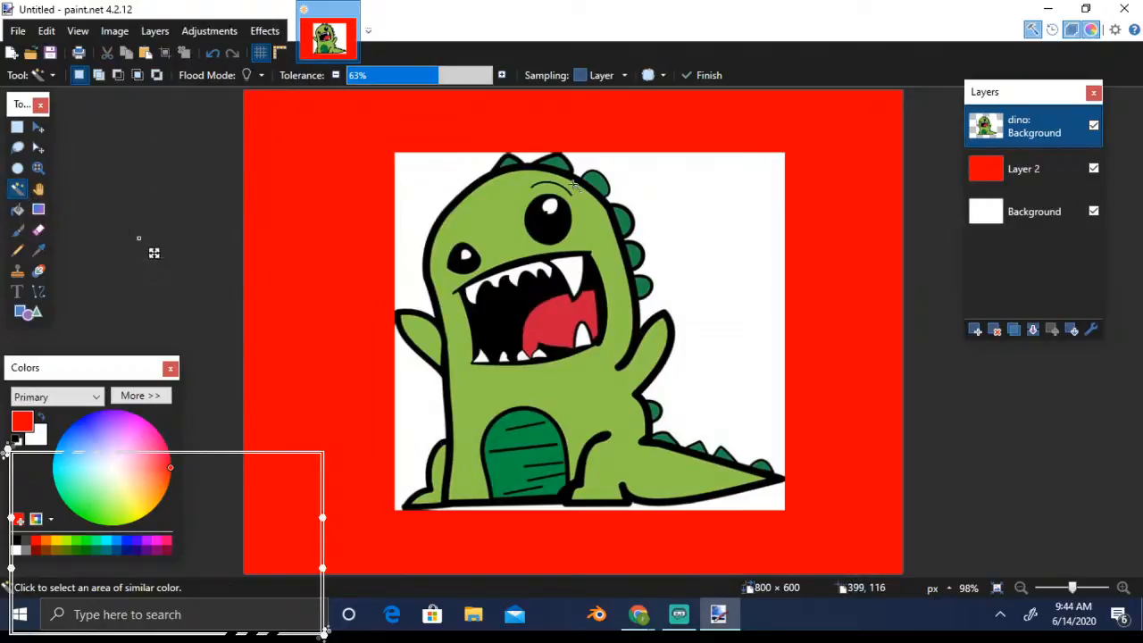
{"action": "left_click", "coordinate": [688, 207]}
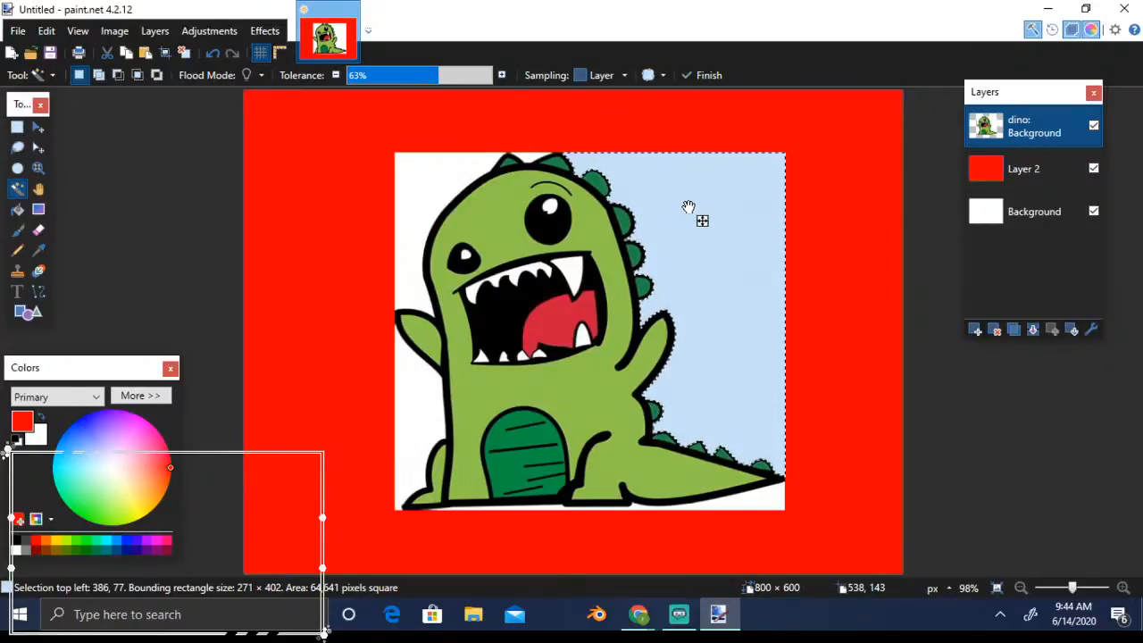
{"action": "key", "text": "Delete"}
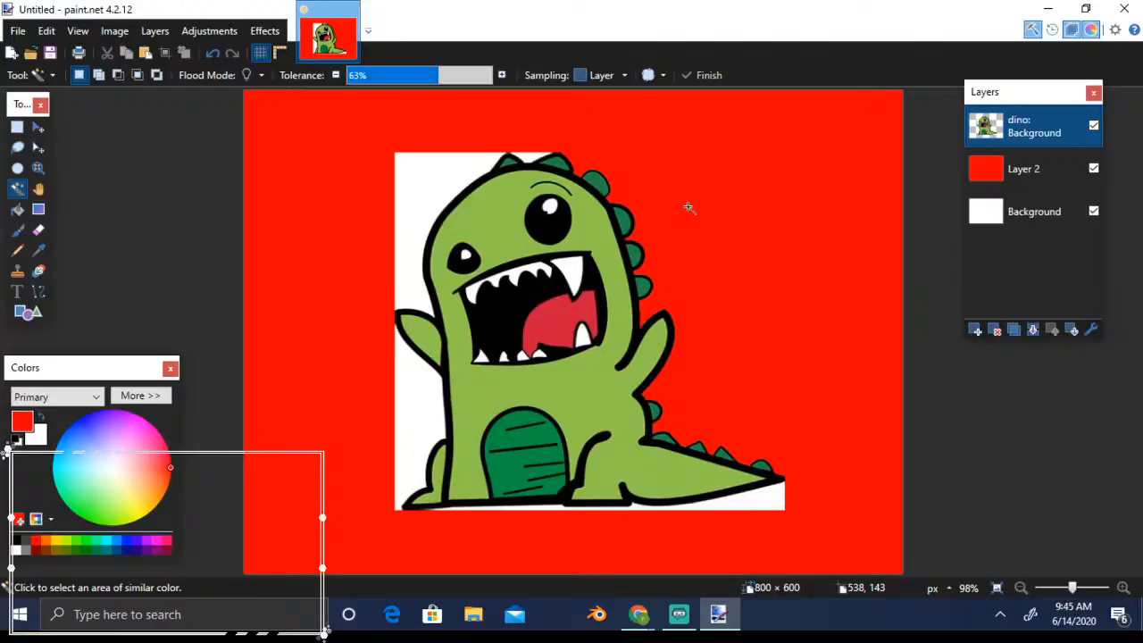
Select the white area to the left of the dino's head with the tolerance set to 67% and delete it
{"action": "left_click", "coordinate": [417, 179]}
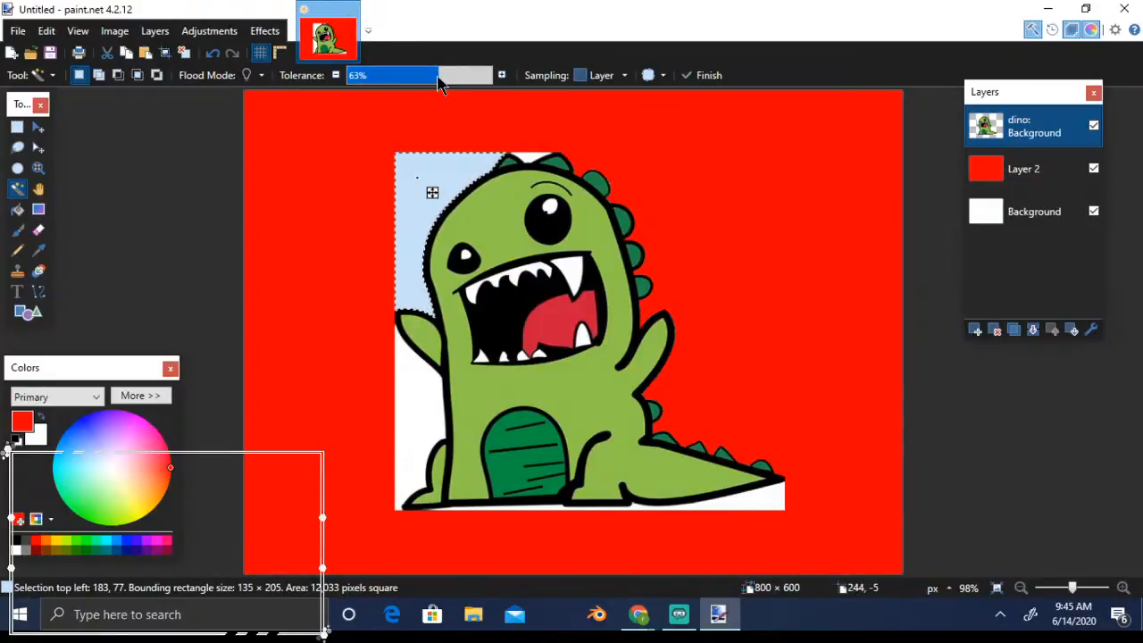
{"action": "mouse_move", "coordinate": [441, 80]}
{"action": "left_mouse_down"}
{"action": "mouse_move", "coordinate": [457, 81]}
{"action": "mouse_move", "coordinate": [445, 78]}
{"action": "left_mouse_up"}
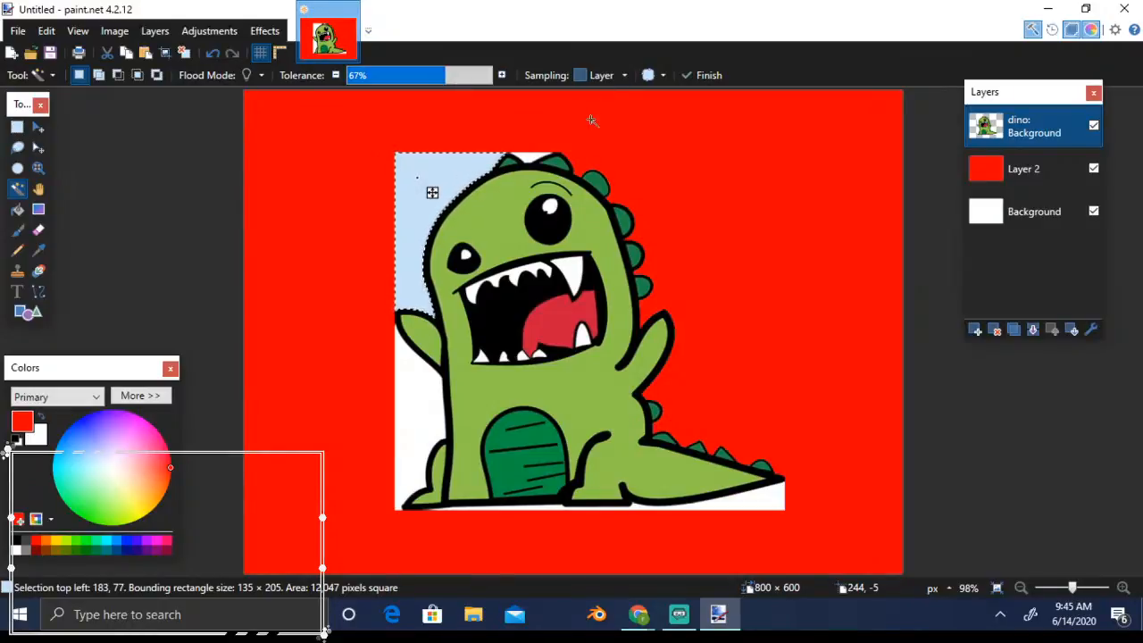
{"action": "key", "text": "Delete"}
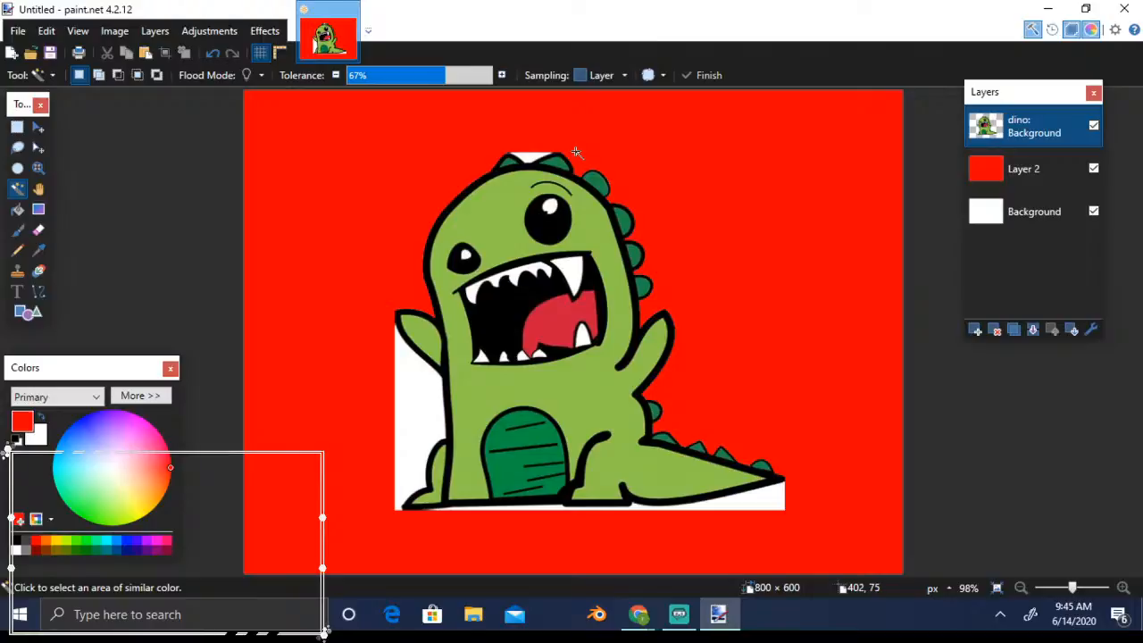
Select and delete the remaining white areas above the dino's head, left of its body and beneath its tail with the Magic Wand
{"action": "left_click", "coordinate": [529, 158]}
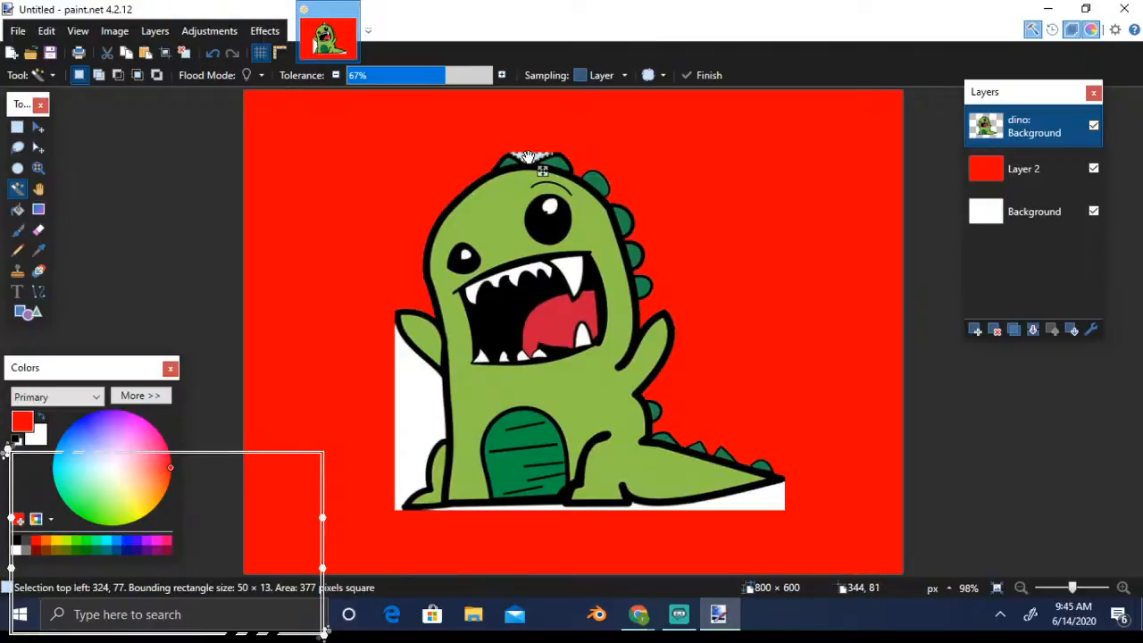
{"action": "key", "text": "Delete"}
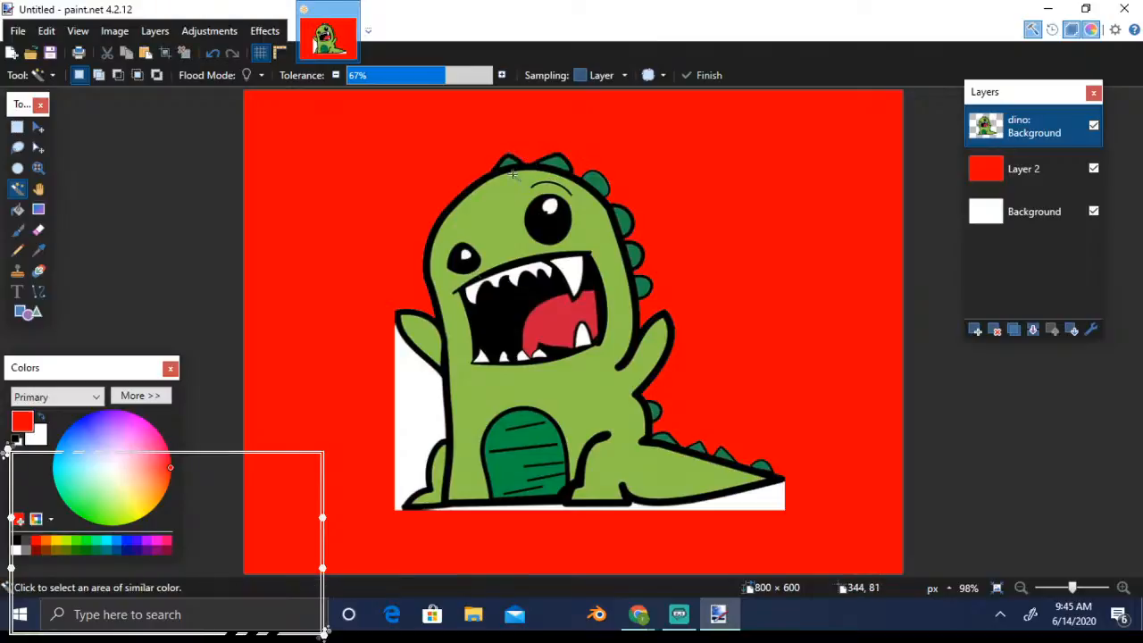
{"action": "left_click", "coordinate": [414, 403]}
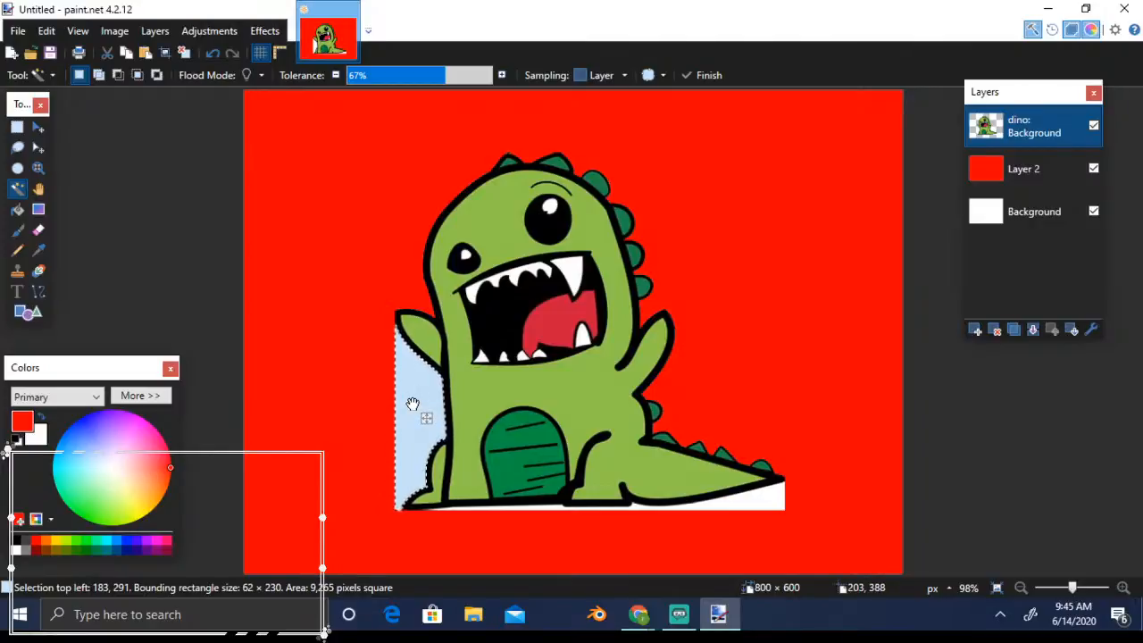
{"action": "key", "text": "Delete"}
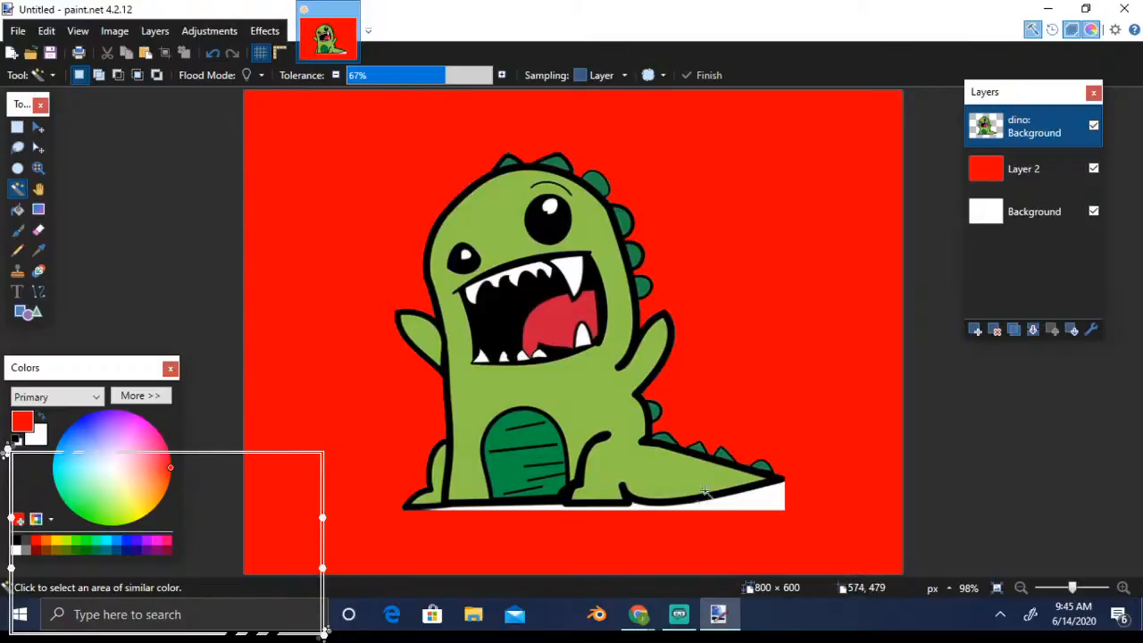
{"action": "left_click", "coordinate": [757, 499]}
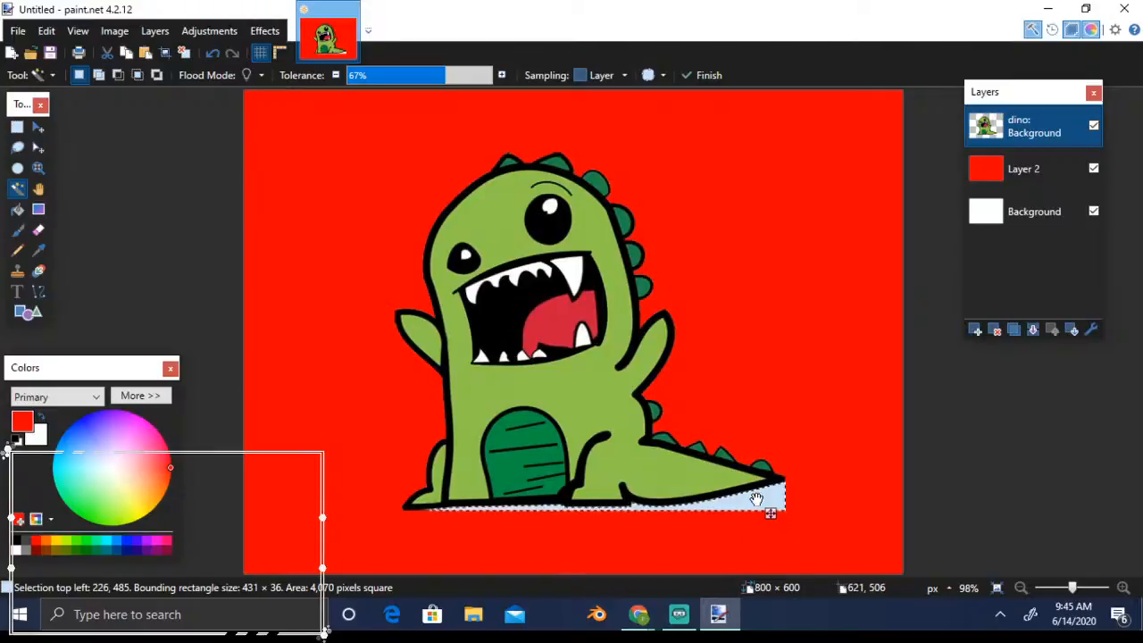
{"action": "key", "text": "Delete"}
{"action": "key", "text": "ctrl+d"}
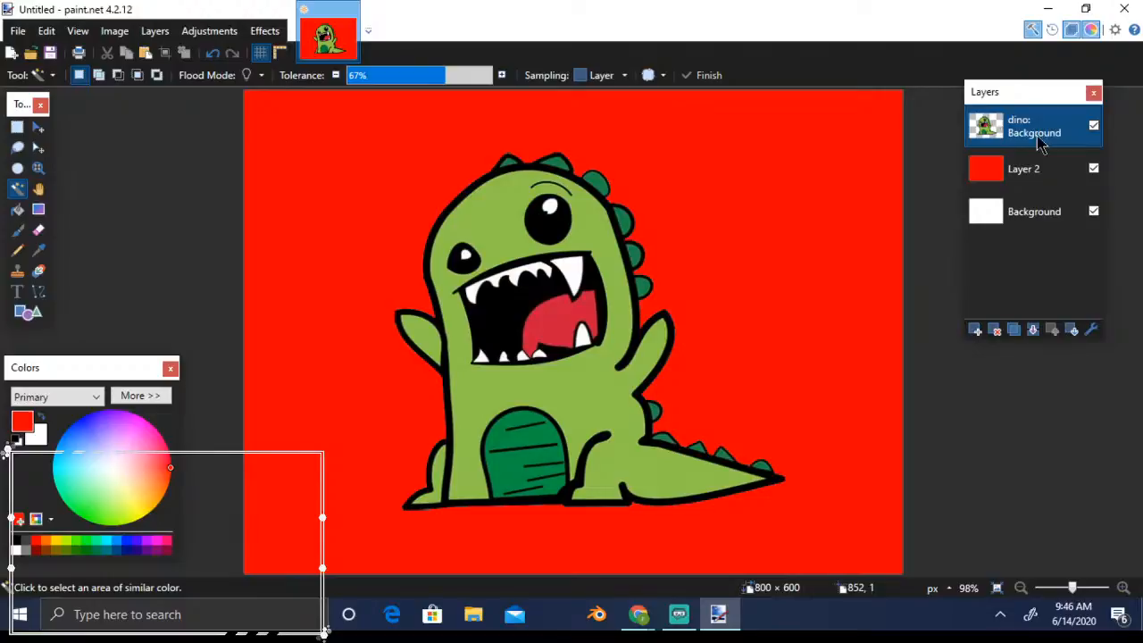
Hide Layer 2 and the Background layer to check the transparency around the dino, and show both layers again
{"action": "left_click", "coordinate": [1094, 170]}
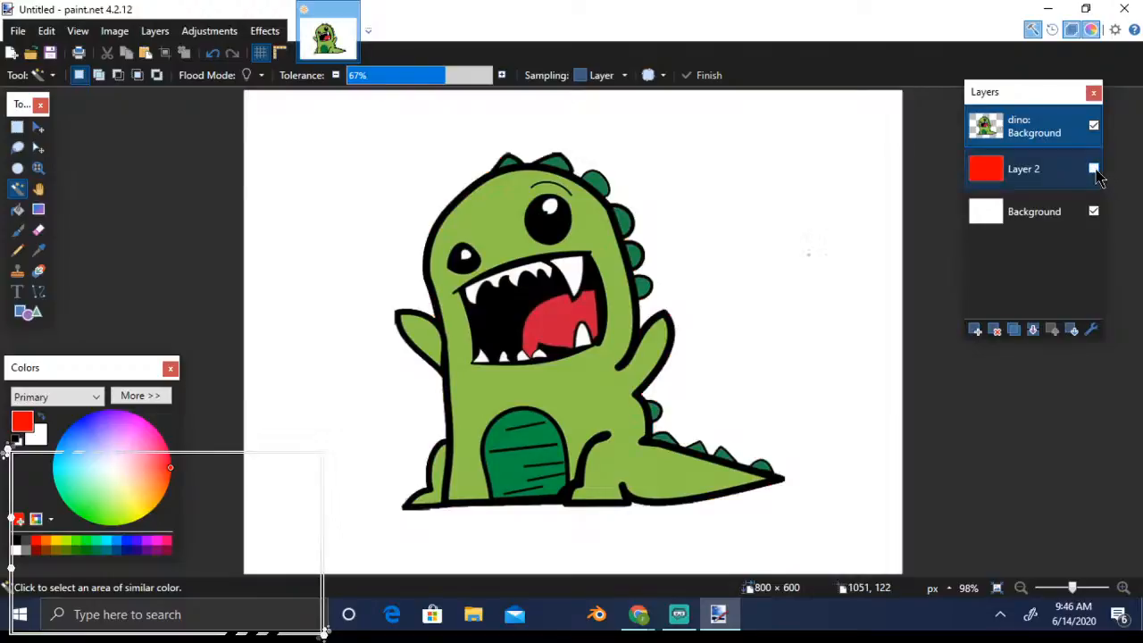
{"action": "left_click", "coordinate": [1094, 213]}
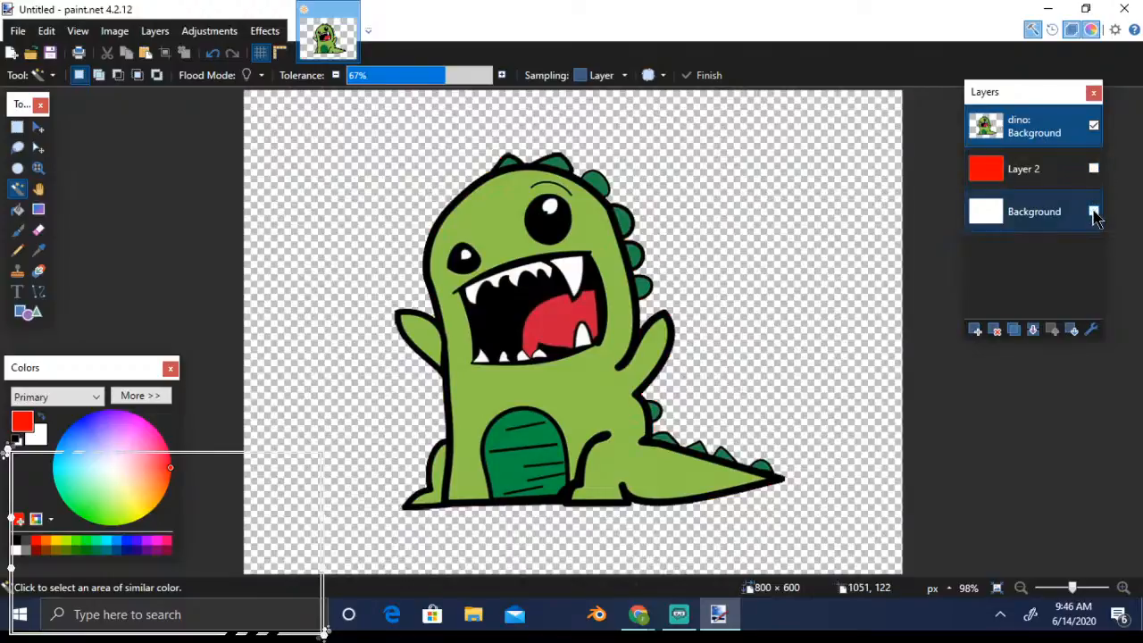
{"action": "left_click", "coordinate": [1094, 213]}
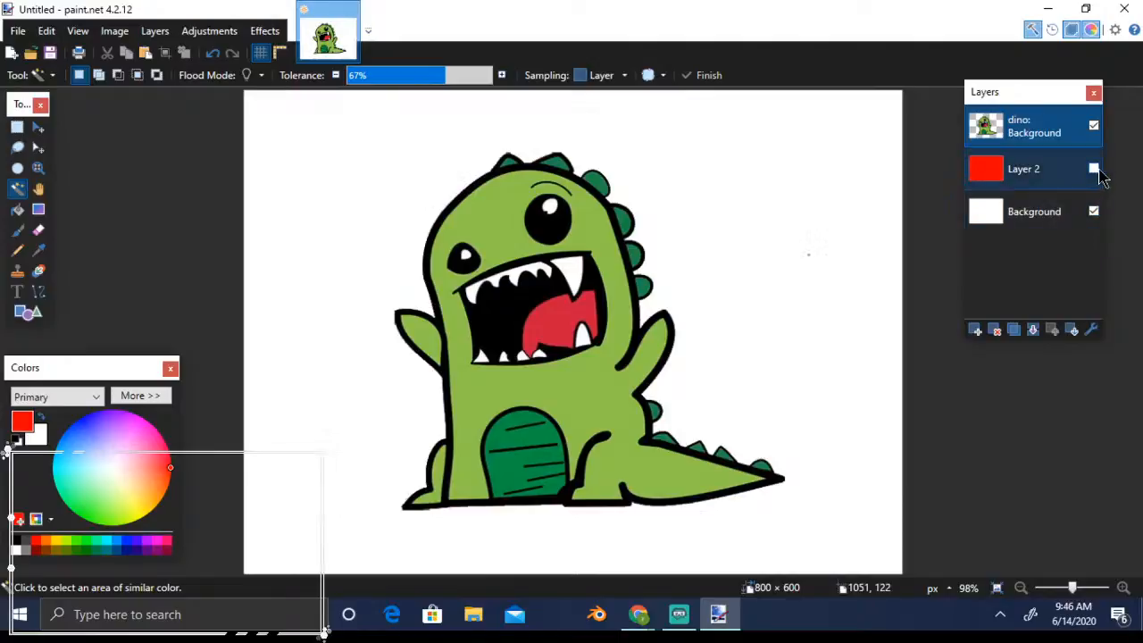
{"action": "left_click", "coordinate": [1095, 170]}
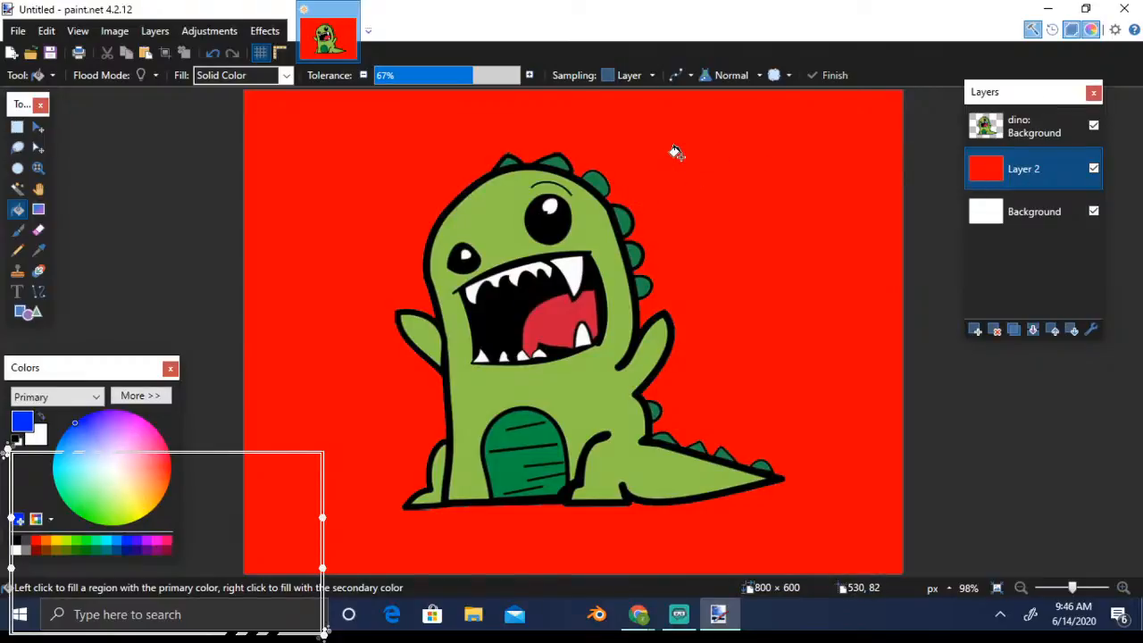
Fill Layer 2 with blue using the Paint Bucket and look at the color palette options
{"action": "left_click", "coordinate": [525, 259]}
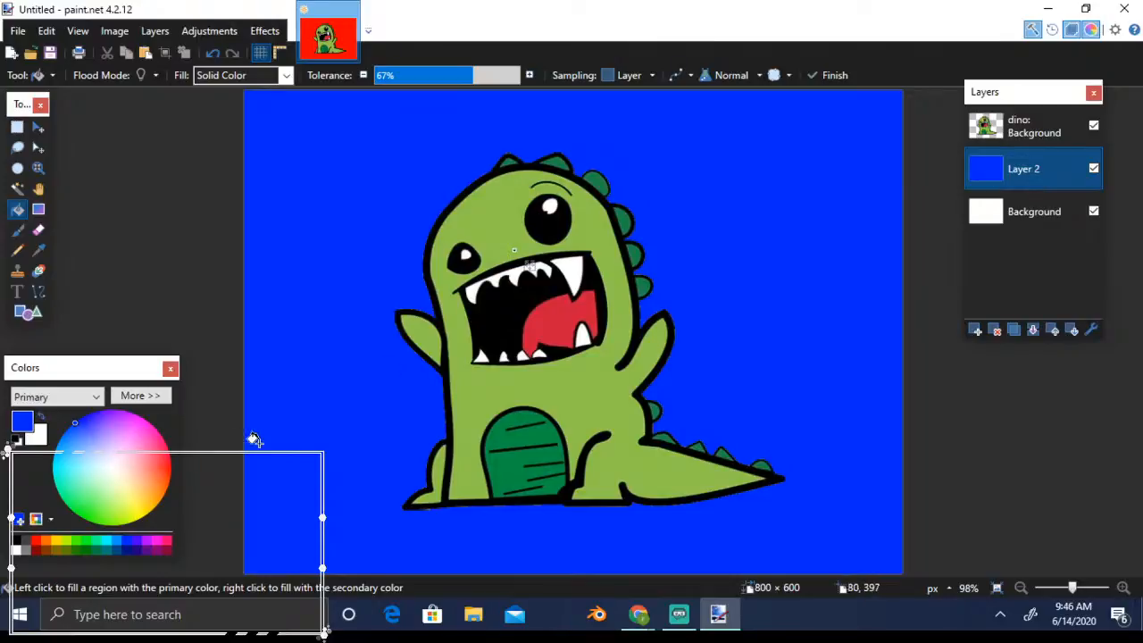
{"action": "left_click", "coordinate": [53, 522]}
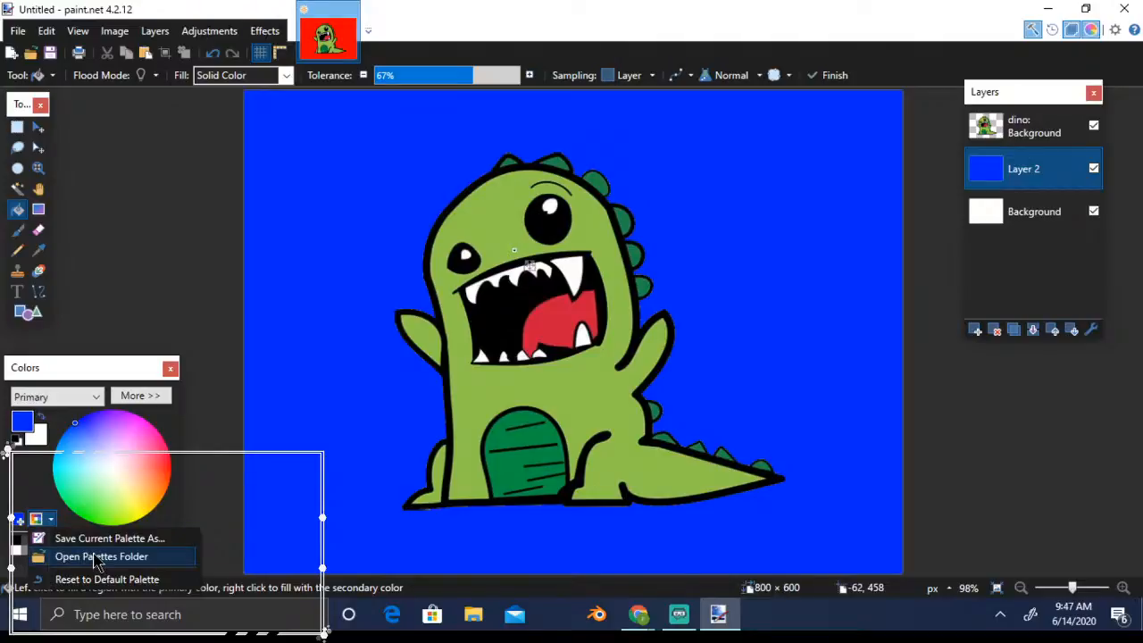
{"action": "left_click", "coordinate": [27, 473]}
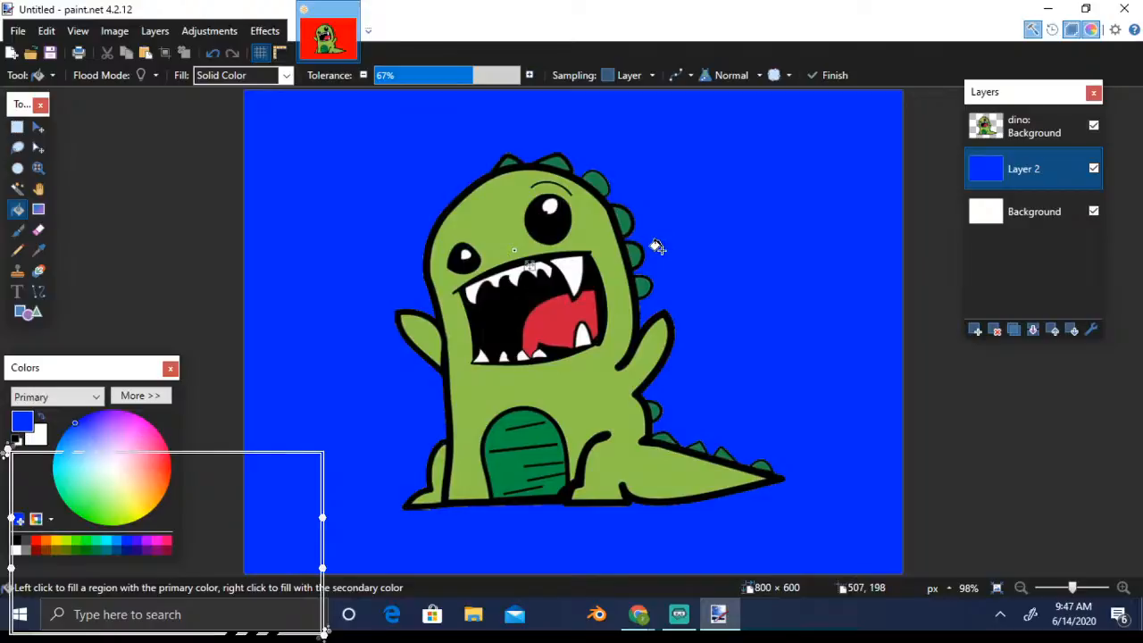
Try to move a rectangular selection around the dino on Layer 2, undo the move and clear the selection
{"action": "left_click", "coordinate": [17, 127]}
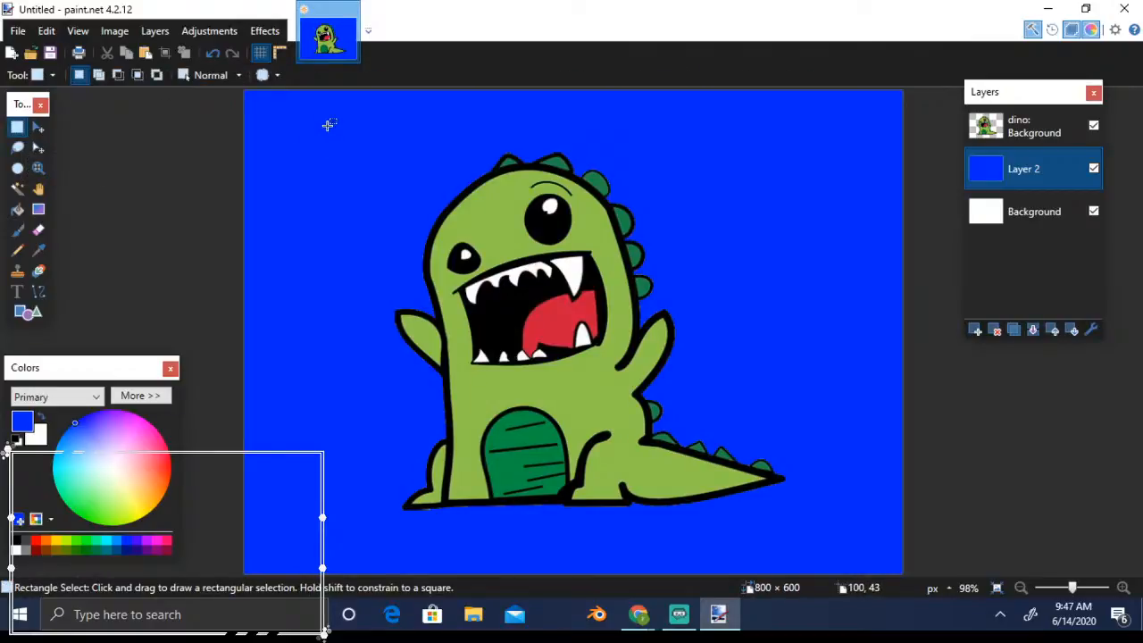
{"action": "left_click_drag", "start_coordinate": [327, 126], "coordinate": [828, 541]}
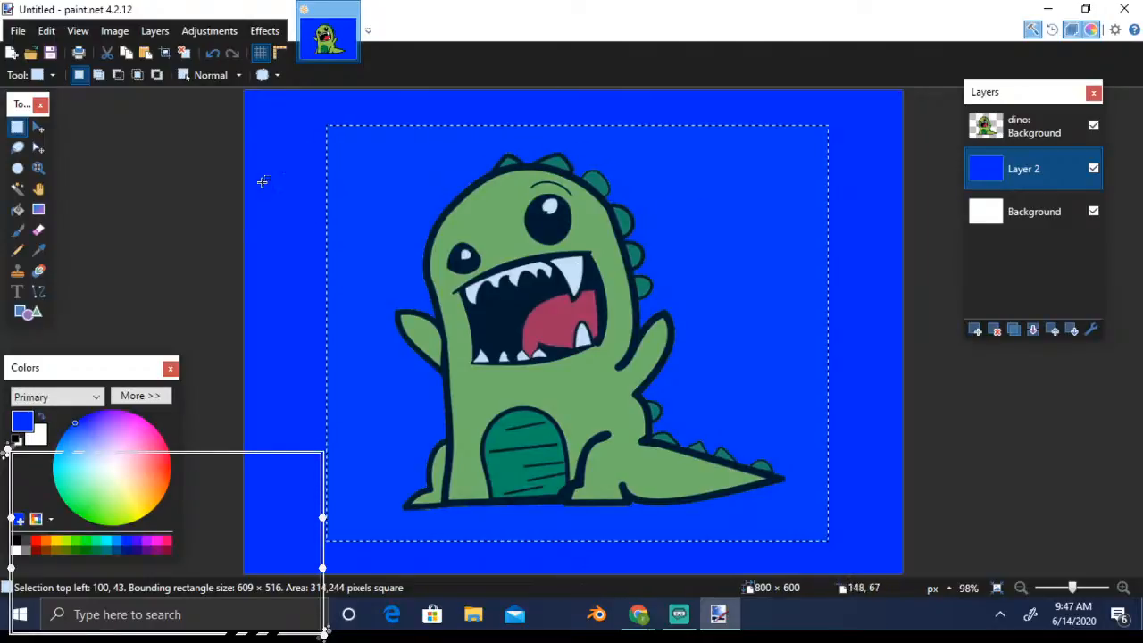
{"action": "left_click", "coordinate": [38, 130]}
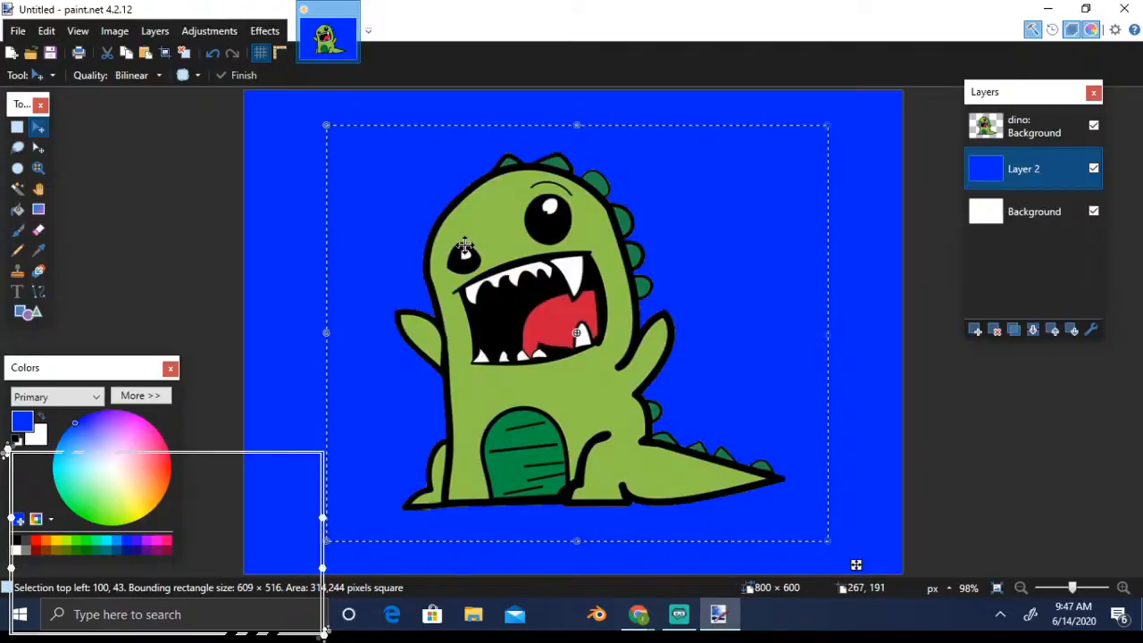
{"action": "left_click_drag", "start_coordinate": [467, 248], "coordinate": [505, 271]}
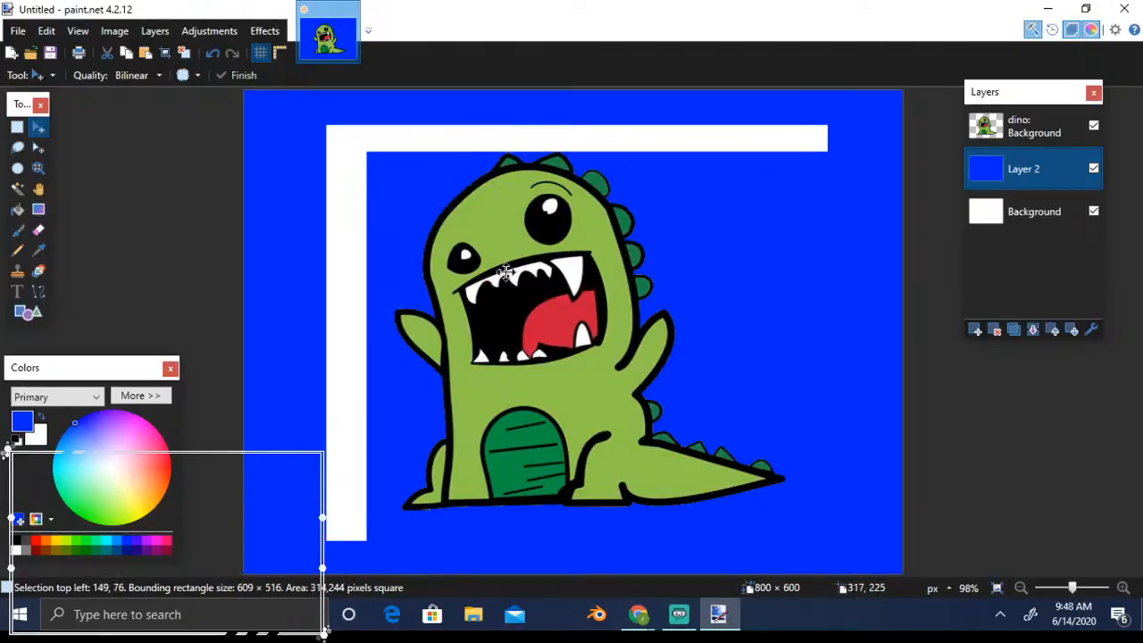
{"action": "key", "text": "ctrl+z"}
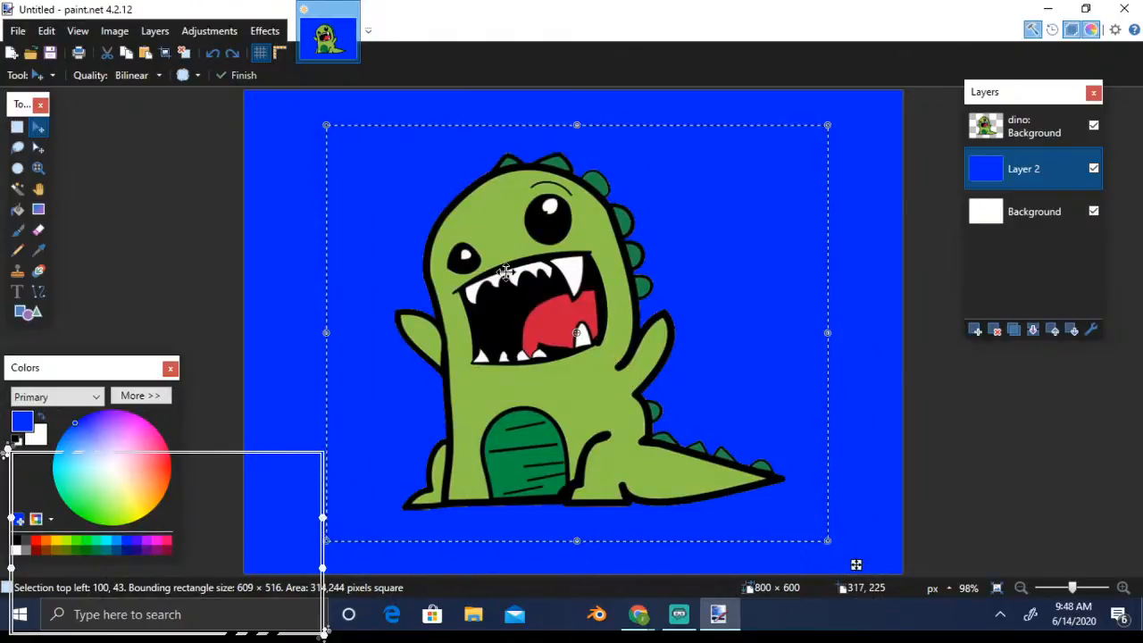
{"action": "key", "text": "ctrl+d"}
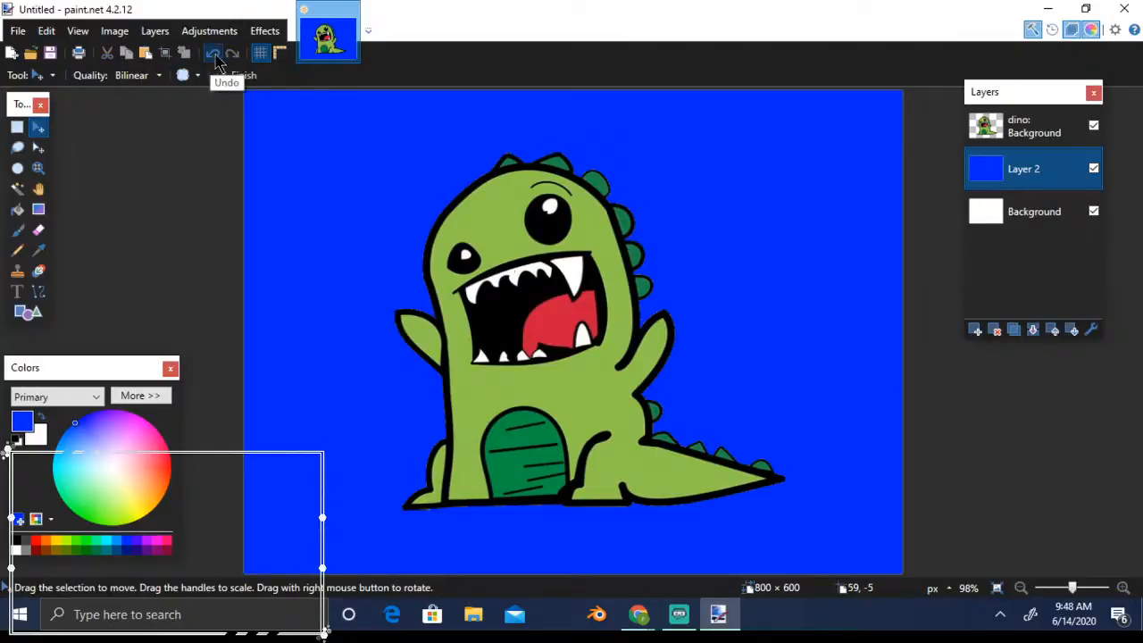
On the dino layer, select a rectangle of about 587 × 511 px around the dino, move it slightly up and deselect
{"action": "left_click", "coordinate": [1030, 134]}
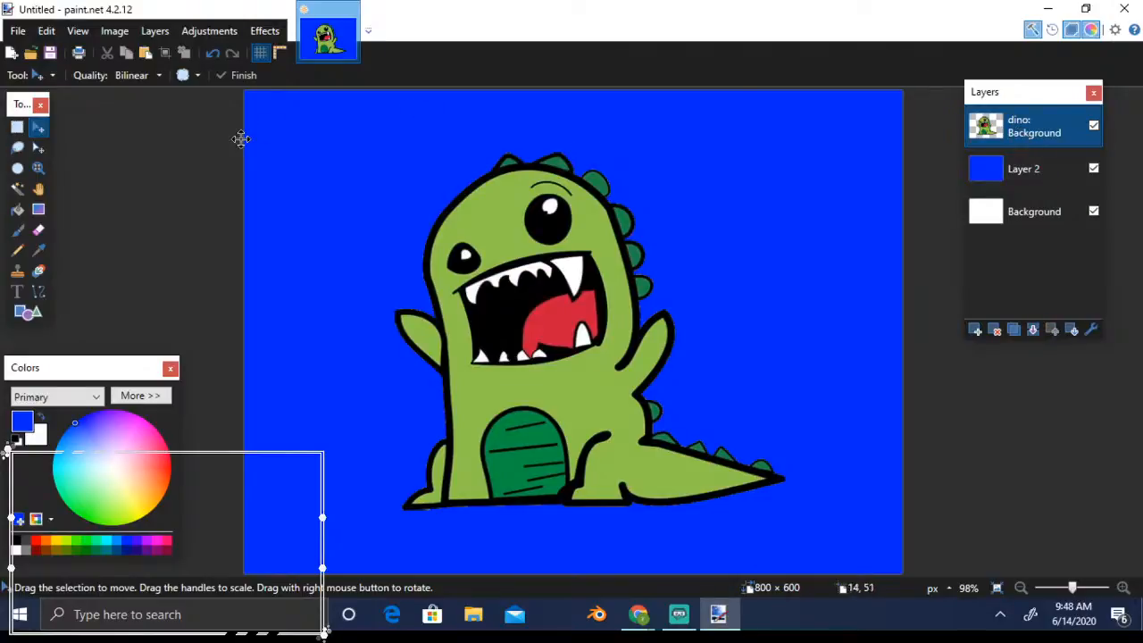
{"action": "left_click", "coordinate": [18, 129]}
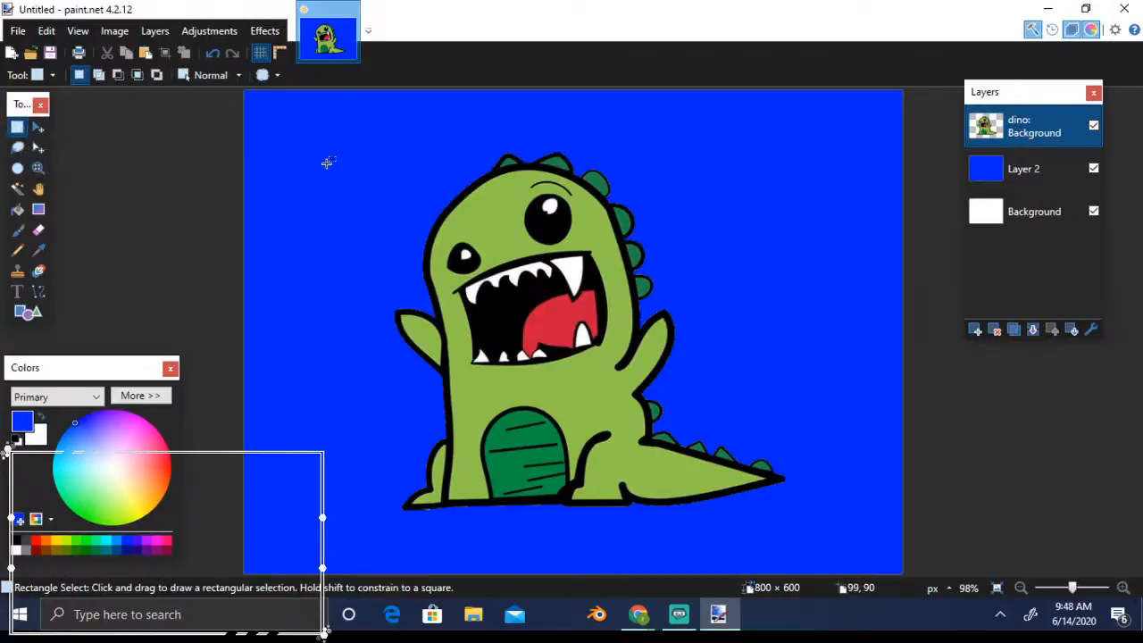
{"action": "left_click_drag", "start_coordinate": [340, 128], "coordinate": [822, 538]}
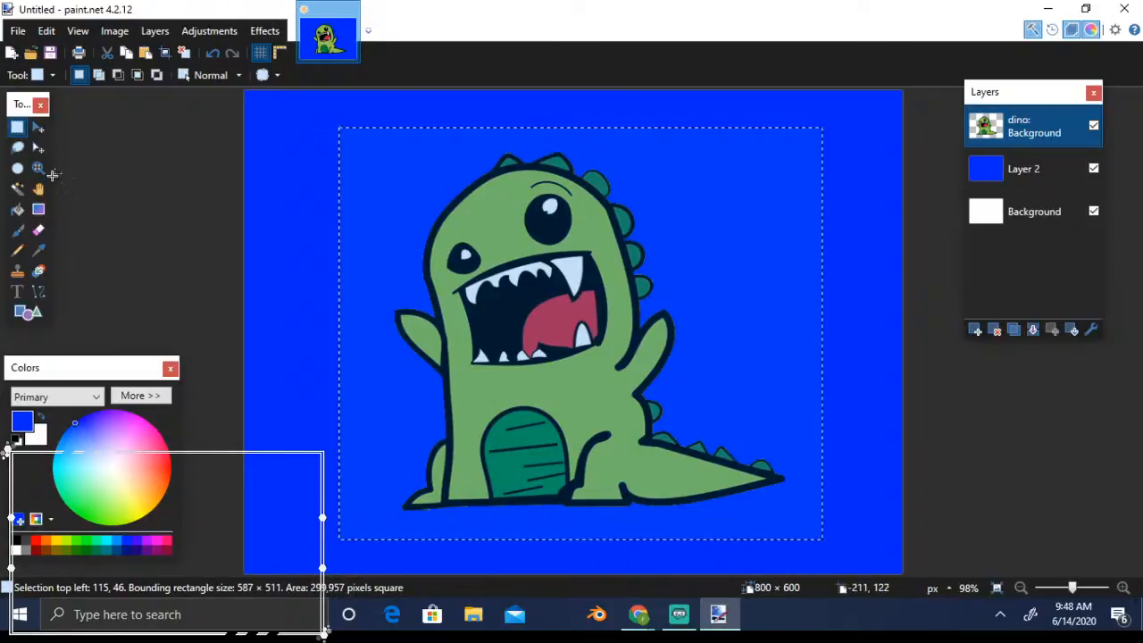
{"action": "left_click", "coordinate": [38, 132]}
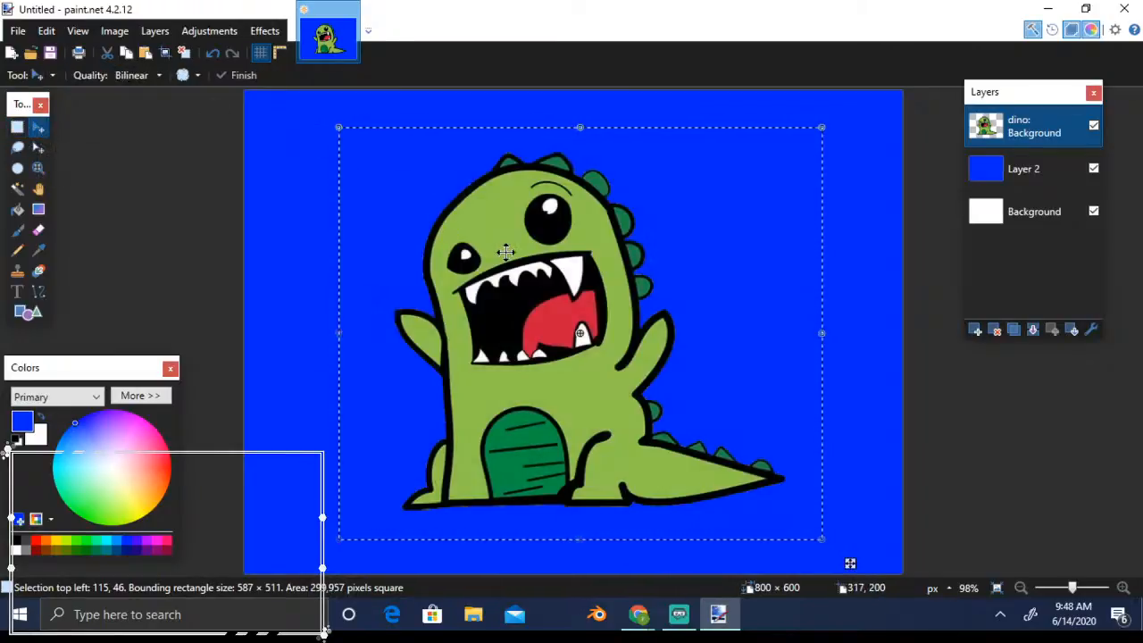
{"action": "left_click_drag", "start_coordinate": [541, 270], "coordinate": [510, 230]}
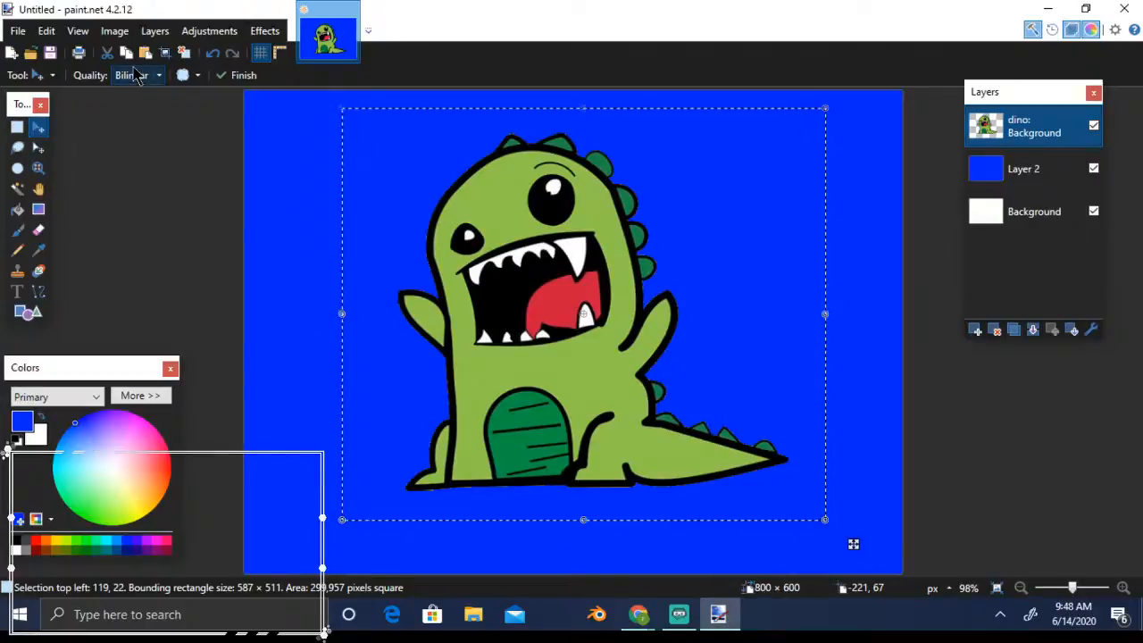
{"action": "left_click", "coordinate": [184, 55]}
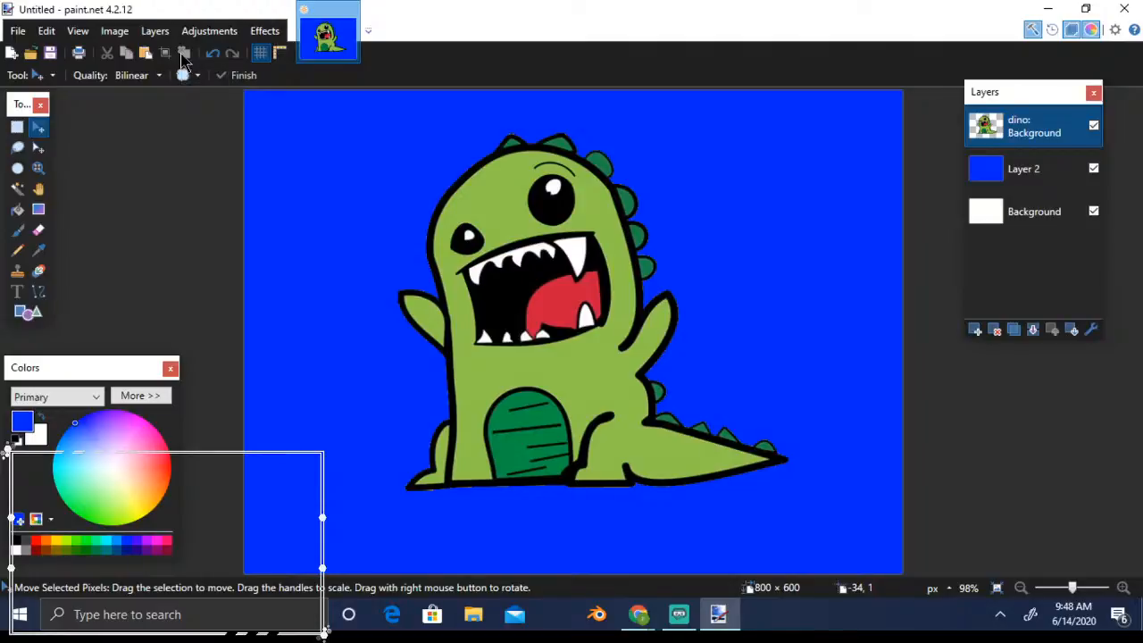
Try moving the dino with an elliptical selection of about 610 × 544 px, and undo the move and the selection
{"action": "left_click", "coordinate": [16, 152]}
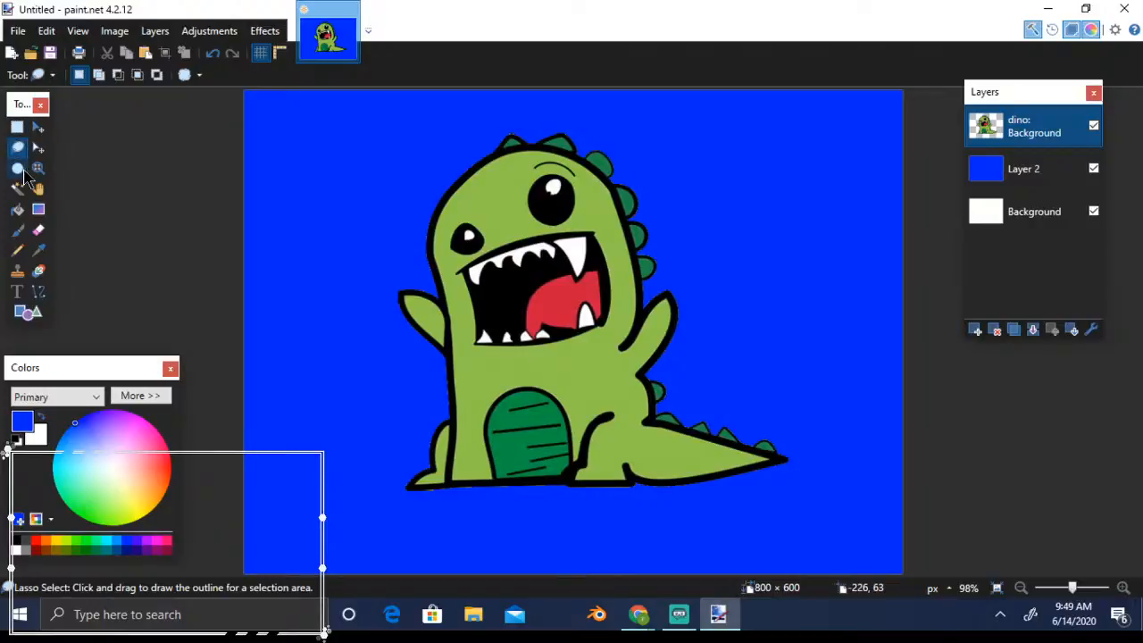
{"action": "left_click", "coordinate": [18, 169]}
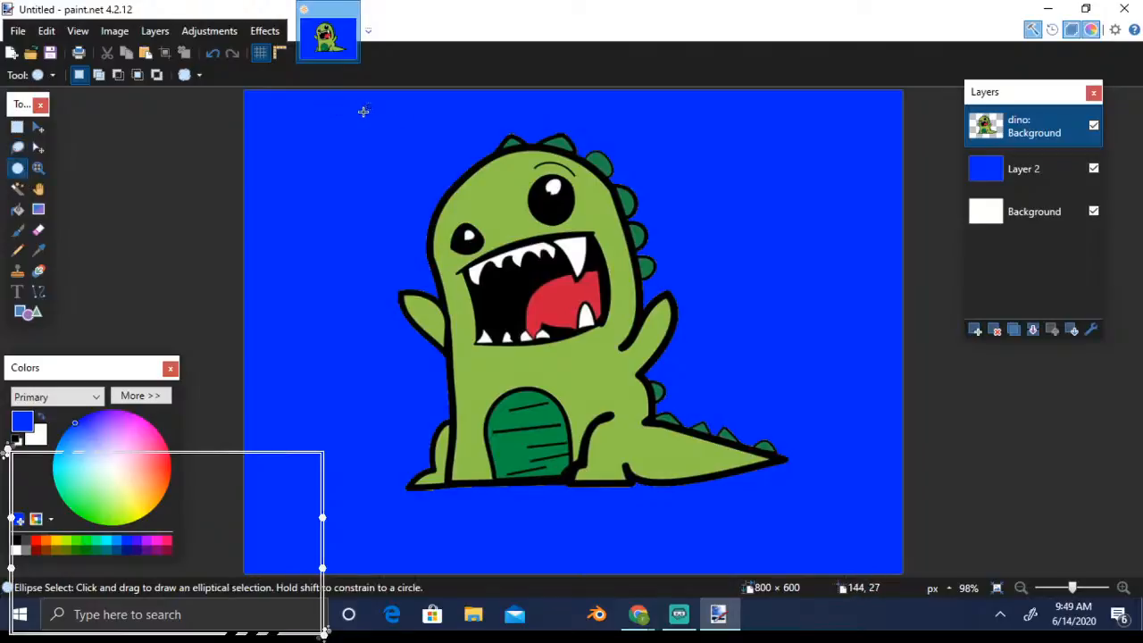
{"action": "left_click_drag", "start_coordinate": [363, 111], "coordinate": [865, 549]}
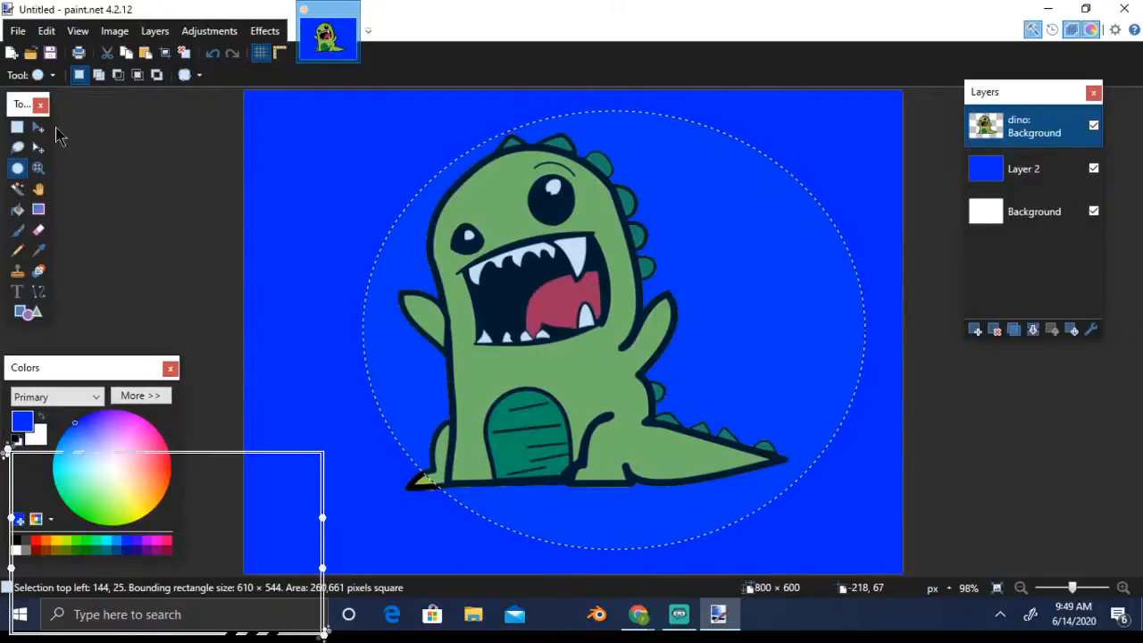
{"action": "left_click", "coordinate": [38, 147]}
{"action": "left_click_drag", "start_coordinate": [474, 289], "coordinate": [531, 266]}
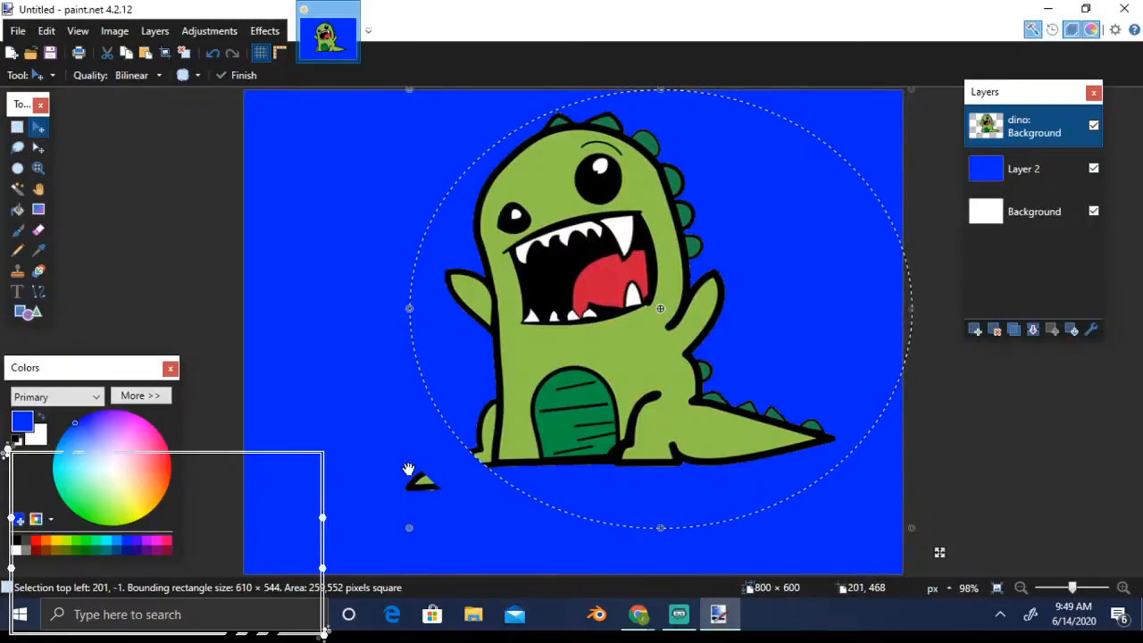
{"action": "key", "text": "ctrl+d"}
{"action": "mouse_move", "coordinate": [528, 370]}
{"action": "left_mouse_down"}
{"action": "mouse_move", "coordinate": [581, 306]}
{"action": "mouse_move", "coordinate": [518, 388]}
{"action": "mouse_move", "coordinate": [553, 356]}
{"action": "mouse_move", "coordinate": [482, 366]}
{"action": "mouse_move", "coordinate": [531, 369]}
{"action": "left_mouse_up"}
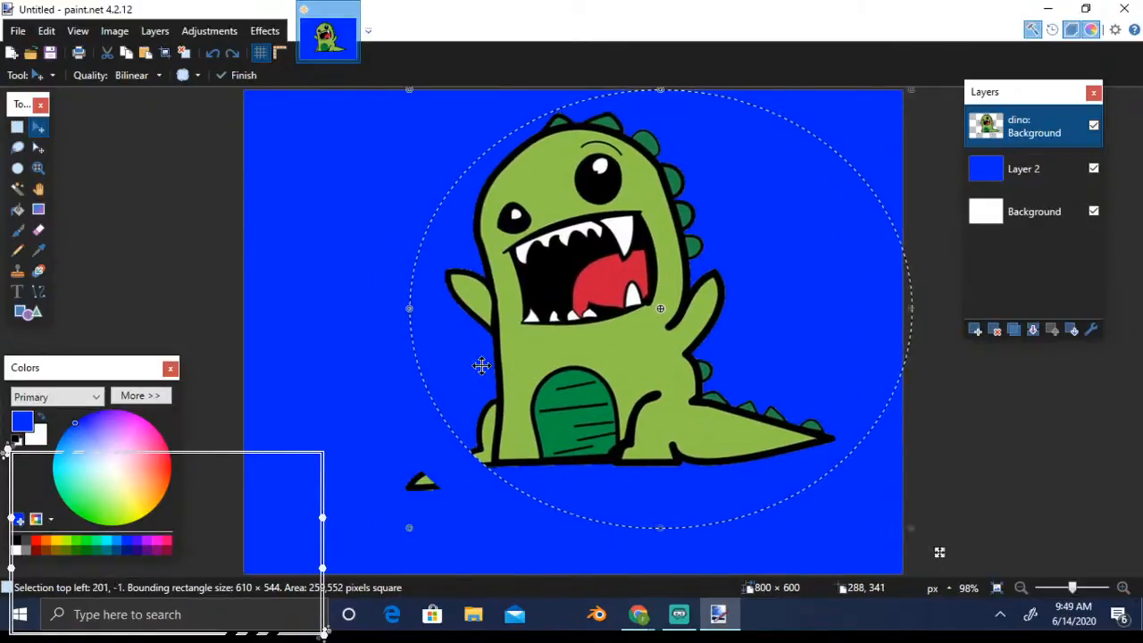
{"action": "left_click", "coordinate": [213, 59]}
{"action": "left_click", "coordinate": [213, 59]}
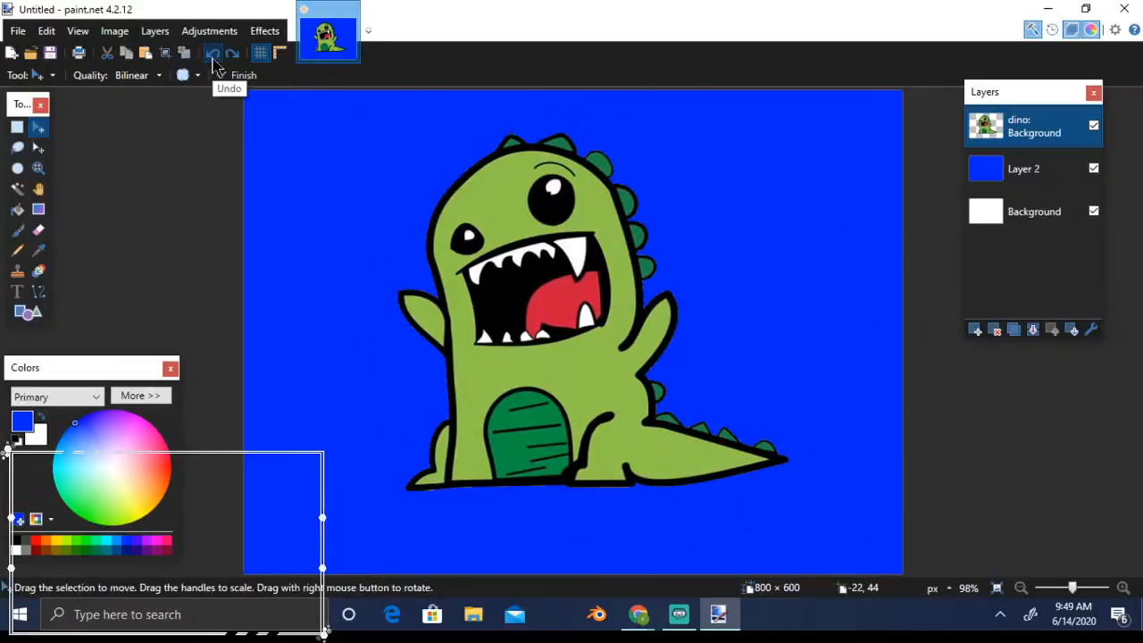
Outline the dino's upper teeth with Lasso Select, adding the missed parts to the selection, and fill the teeth with yellow
{"action": "left_click", "coordinate": [17, 148]}
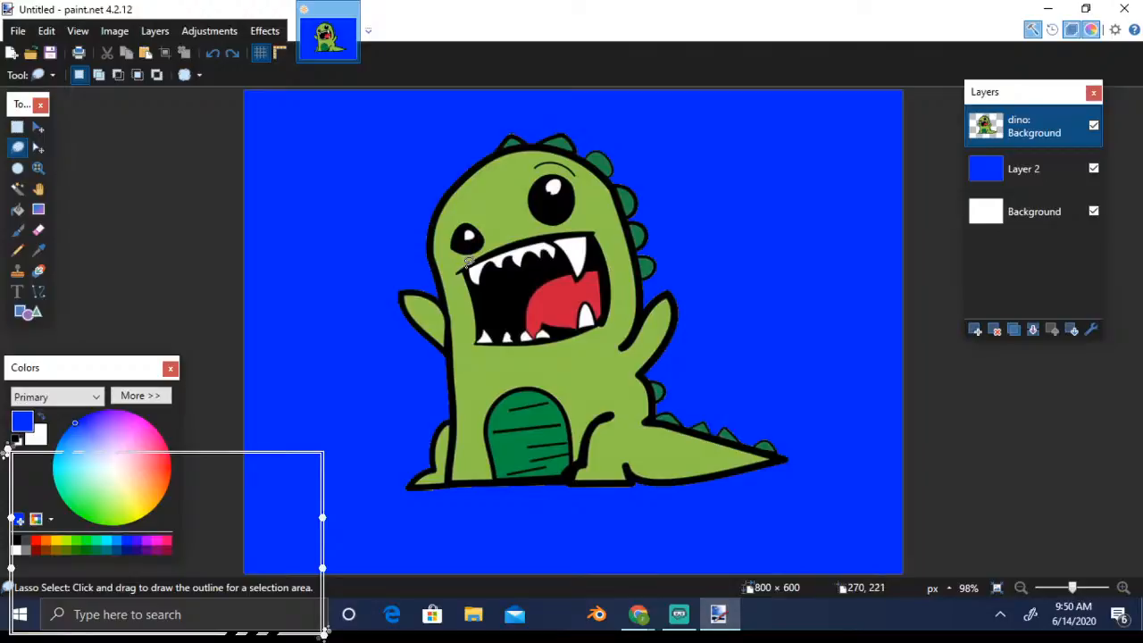
{"action": "mouse_move", "coordinate": [467, 270]}
{"action": "left_mouse_down"}
{"action": "mouse_move", "coordinate": [585, 235]}
{"action": "mouse_move", "coordinate": [576, 286]}
{"action": "mouse_move", "coordinate": [570, 272]}
{"action": "left_mouse_up"}
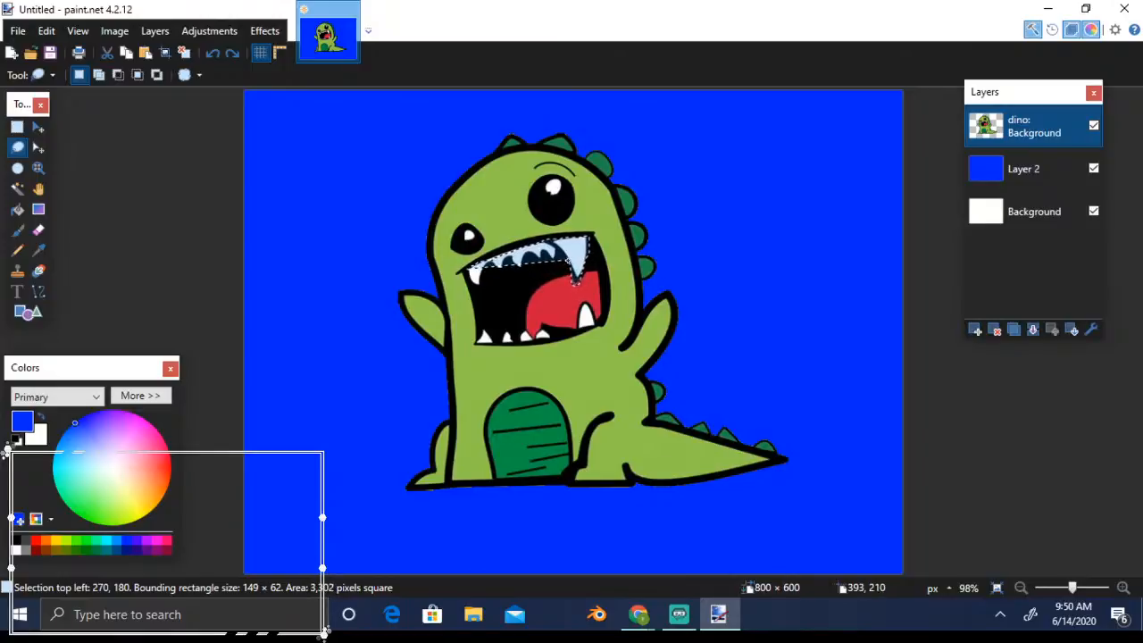
{"action": "left_click_drag", "start_coordinate": [556, 254], "coordinate": [553, 255]}
{"action": "left_click_drag", "start_coordinate": [539, 259], "coordinate": [531, 259]}
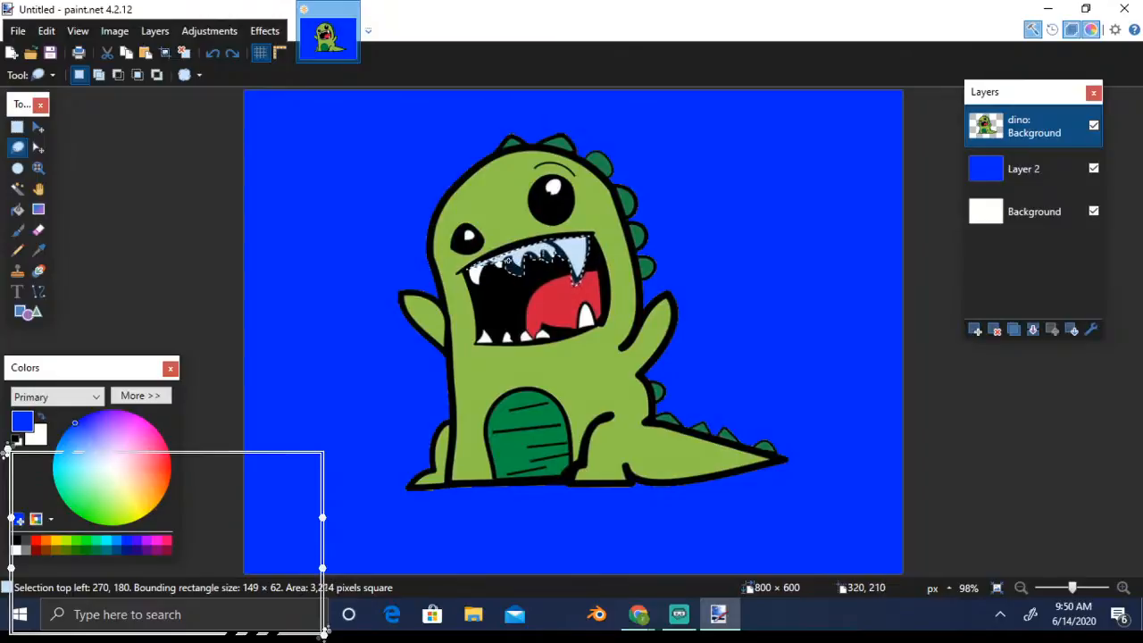
{"action": "left_click_drag", "start_coordinate": [502, 279], "coordinate": [469, 285]}
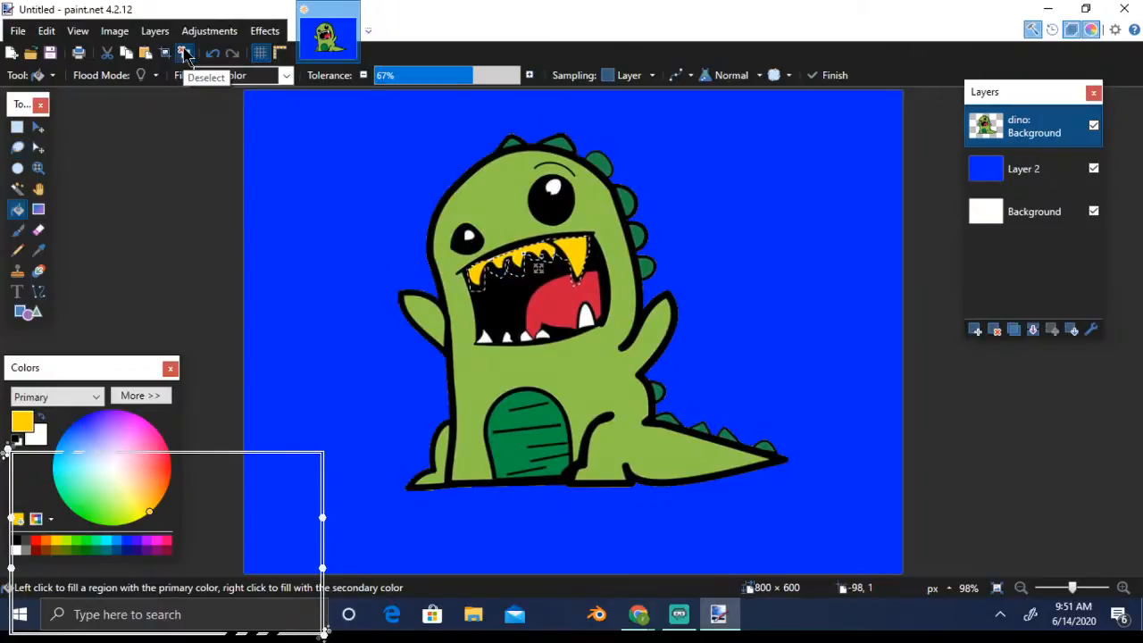
Clear the teeth selection, select a rectangle of about 603 × 497 px around the dino, and shift only the selection outline with Move Selection
{"action": "left_click", "coordinate": [185, 52]}
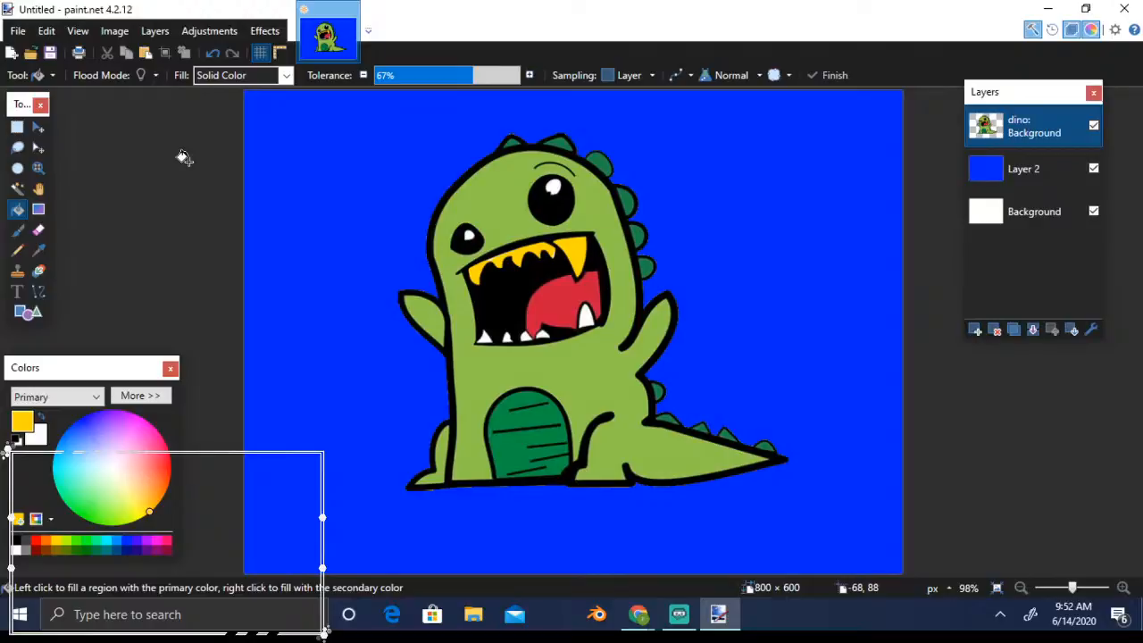
{"action": "left_click", "coordinate": [39, 148]}
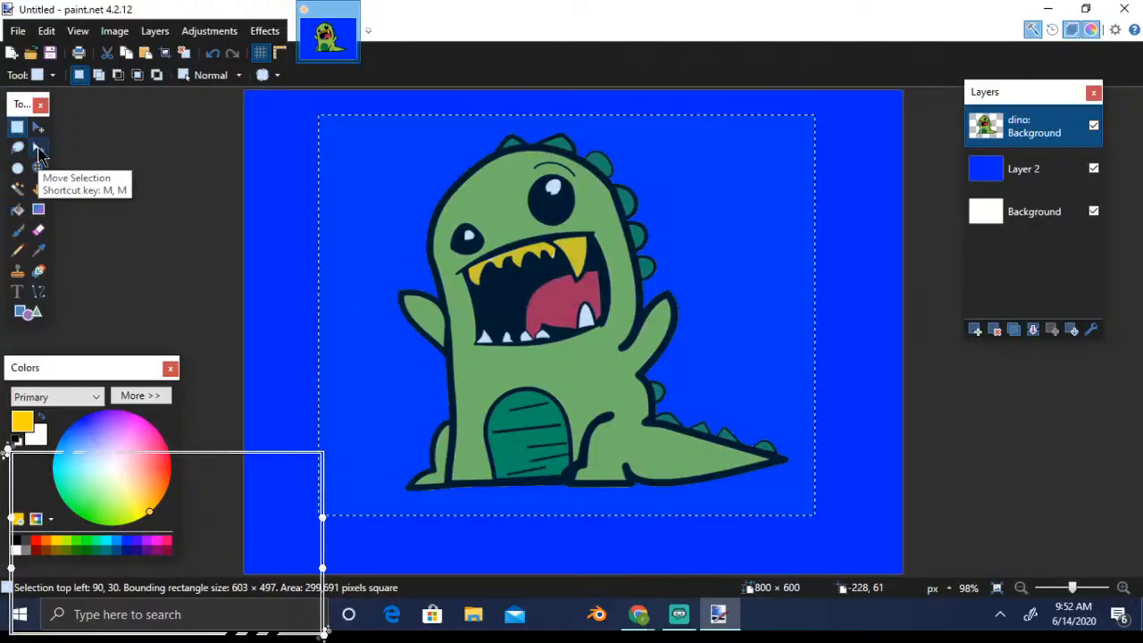
{"action": "left_click_drag", "start_coordinate": [380, 215], "coordinate": [464, 276]}
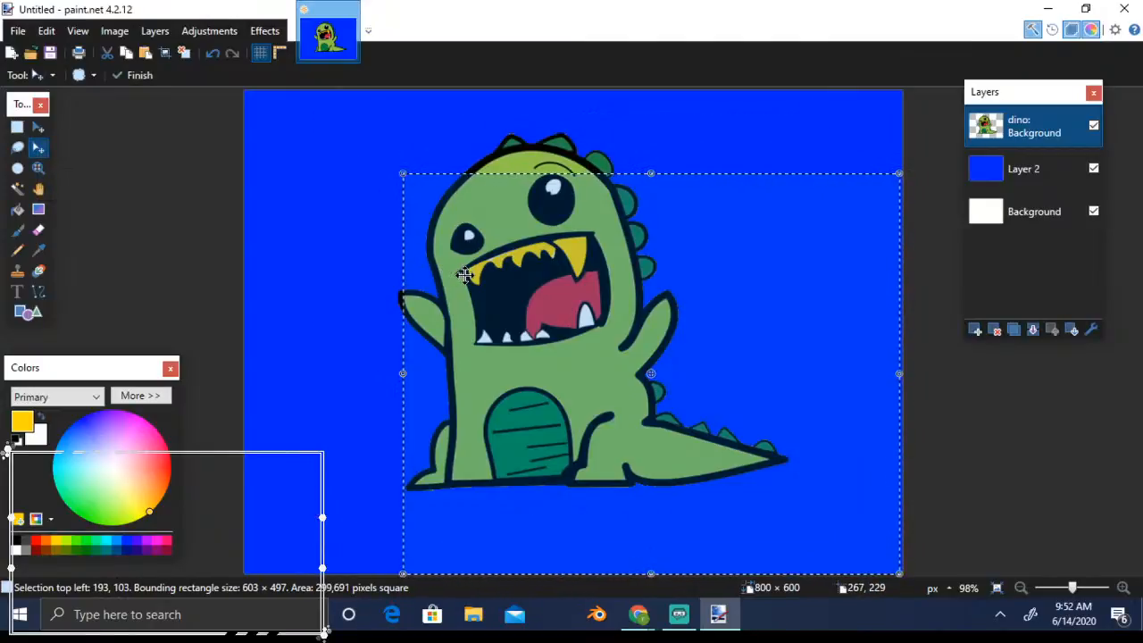
{"action": "left_click_drag", "start_coordinate": [557, 234], "coordinate": [464, 175]}
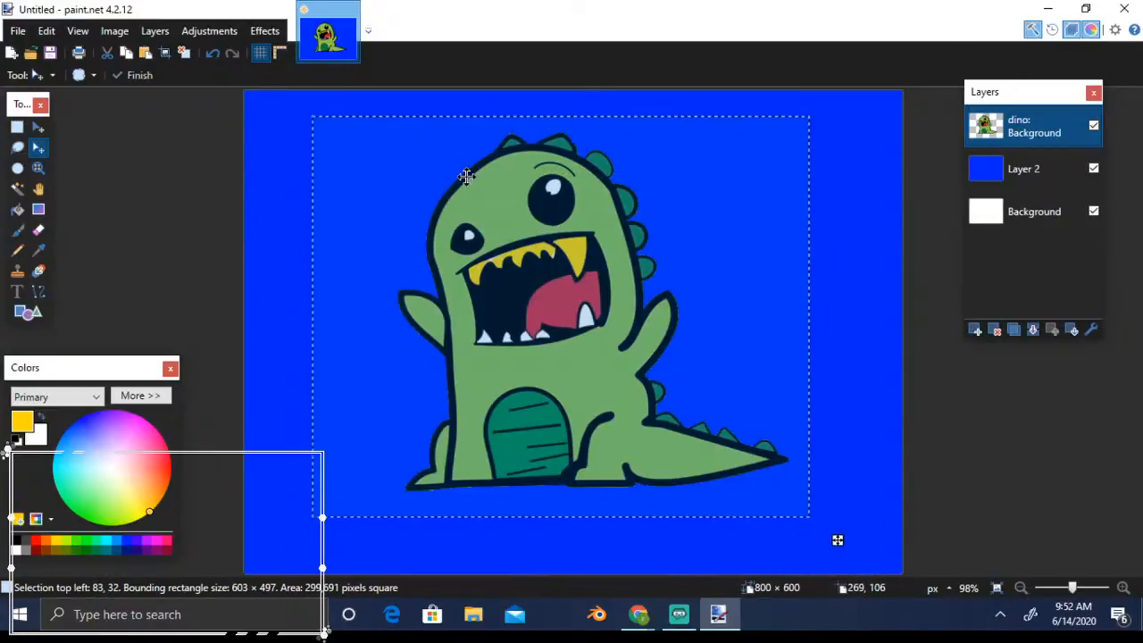
Move the selection outline slightly with Layer 2 active, then clear the selection
{"action": "left_click", "coordinate": [1021, 179]}
{"action": "mouse_move", "coordinate": [594, 204]}
{"action": "left_mouse_down"}
{"action": "mouse_move", "coordinate": [706, 271]}
{"action": "mouse_move", "coordinate": [558, 194]}
{"action": "mouse_move", "coordinate": [587, 211]}
{"action": "left_mouse_up"}
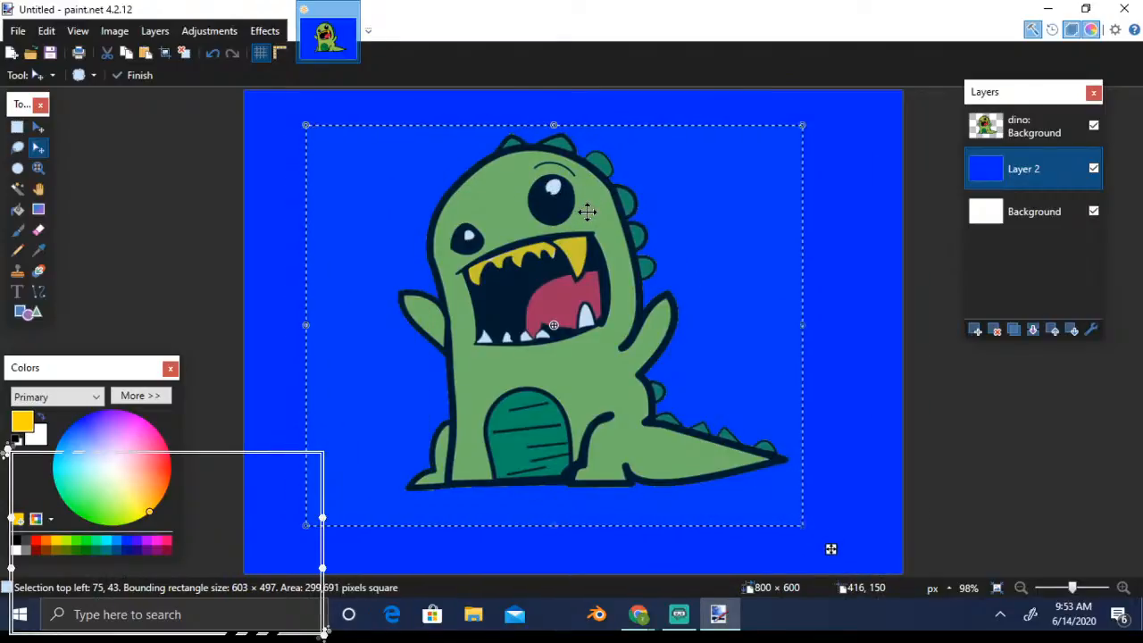
{"action": "left_click", "coordinate": [1041, 130]}
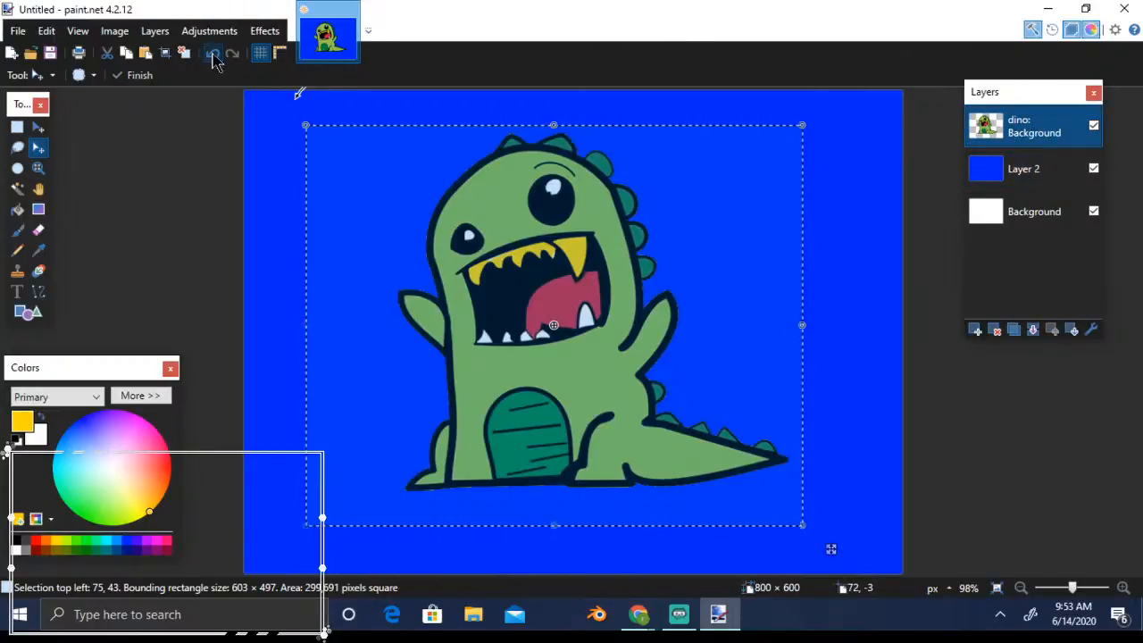
{"action": "key", "text": "alt+Page_Down"}
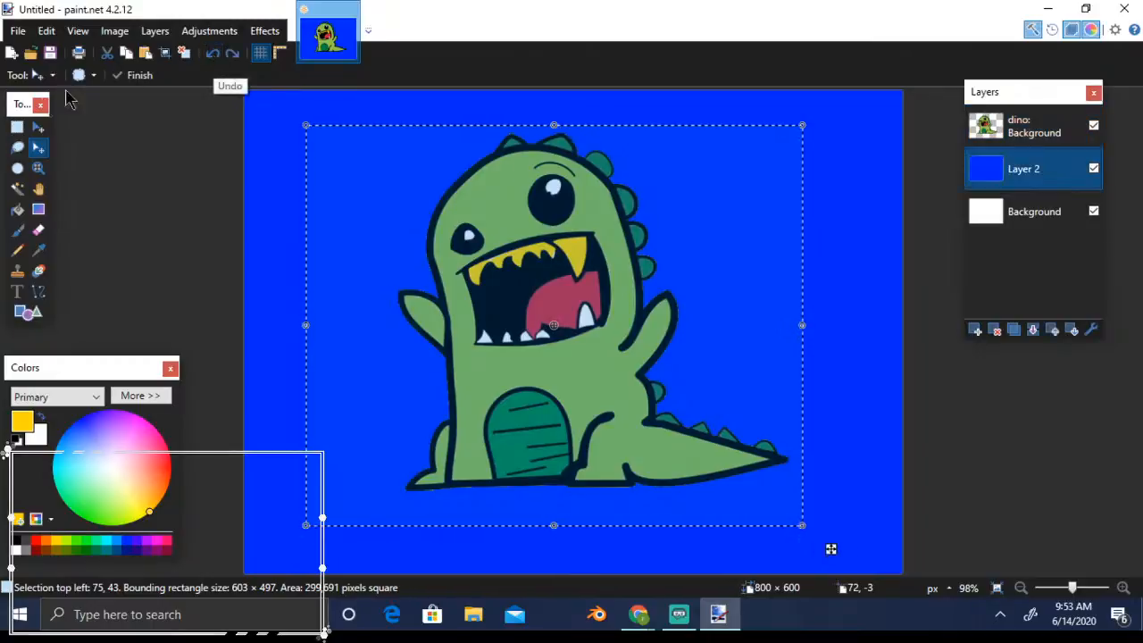
{"action": "left_click", "coordinate": [17, 127]}
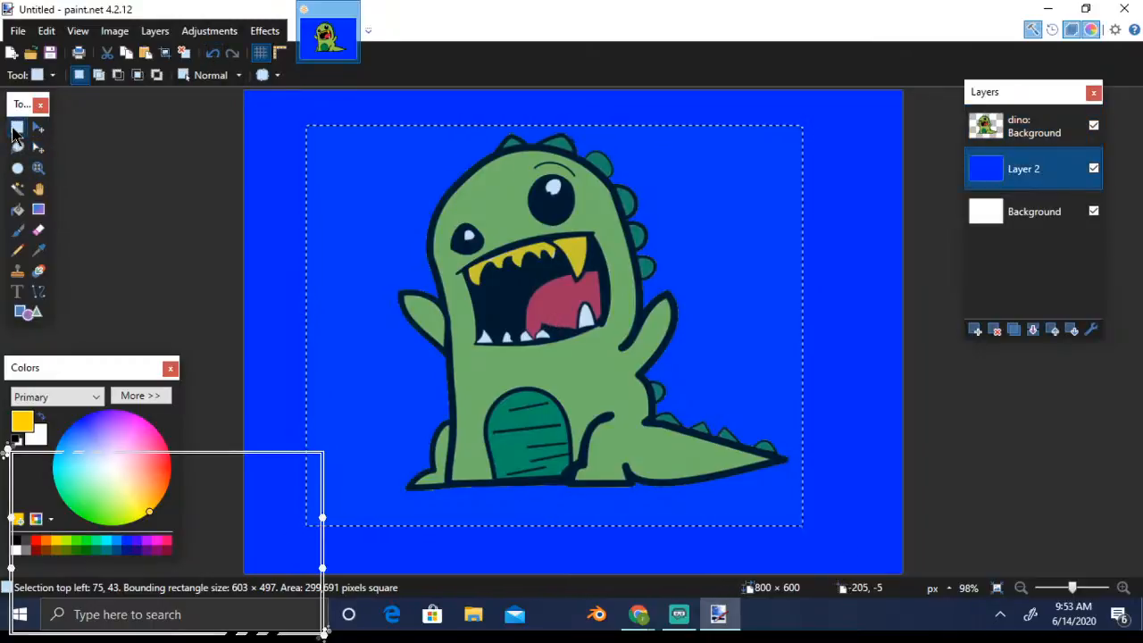
{"action": "left_click", "coordinate": [183, 53]}
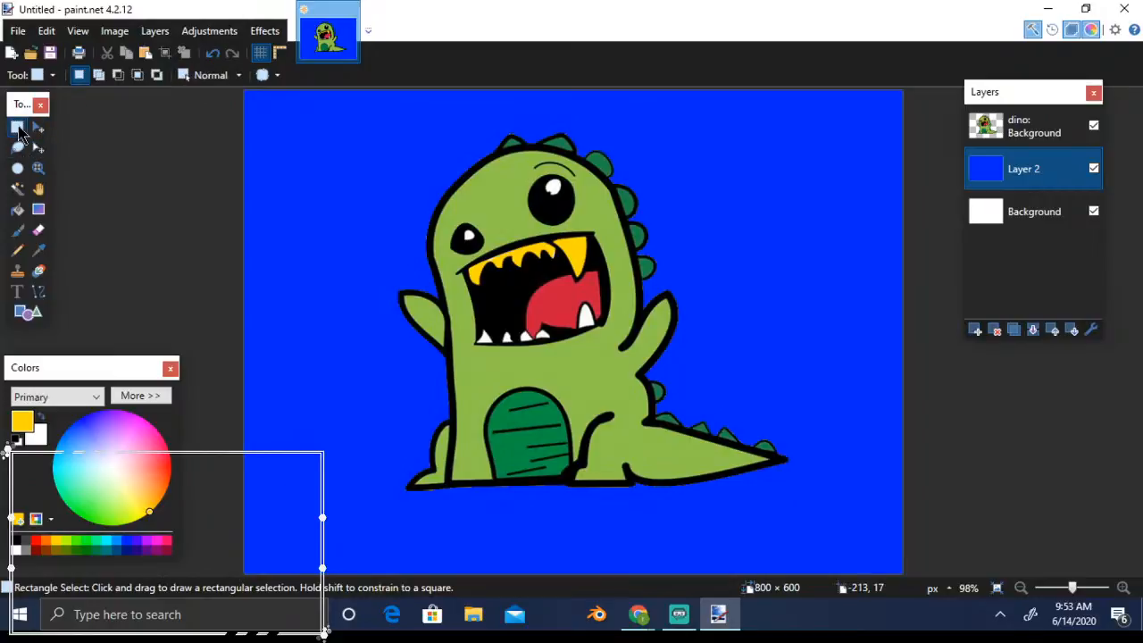
On the dino layer, select a rectangle of about 612 × 514 px around the dino, shift the selection outline slightly and deselect
{"action": "left_click", "coordinate": [982, 134]}
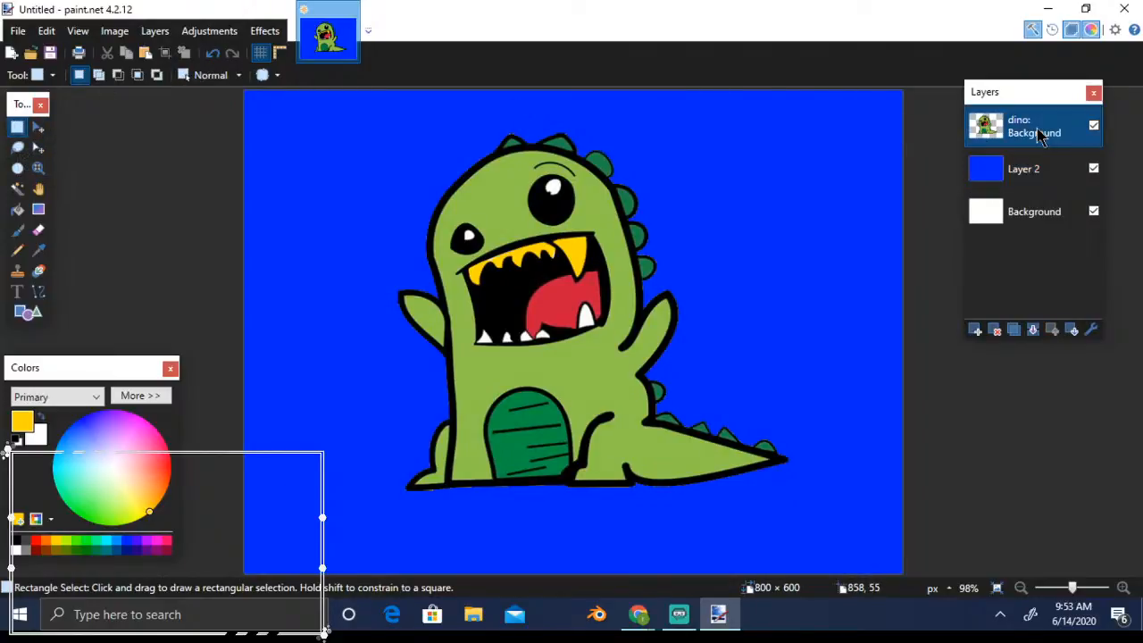
{"action": "left_click_drag", "start_coordinate": [325, 113], "coordinate": [828, 526]}
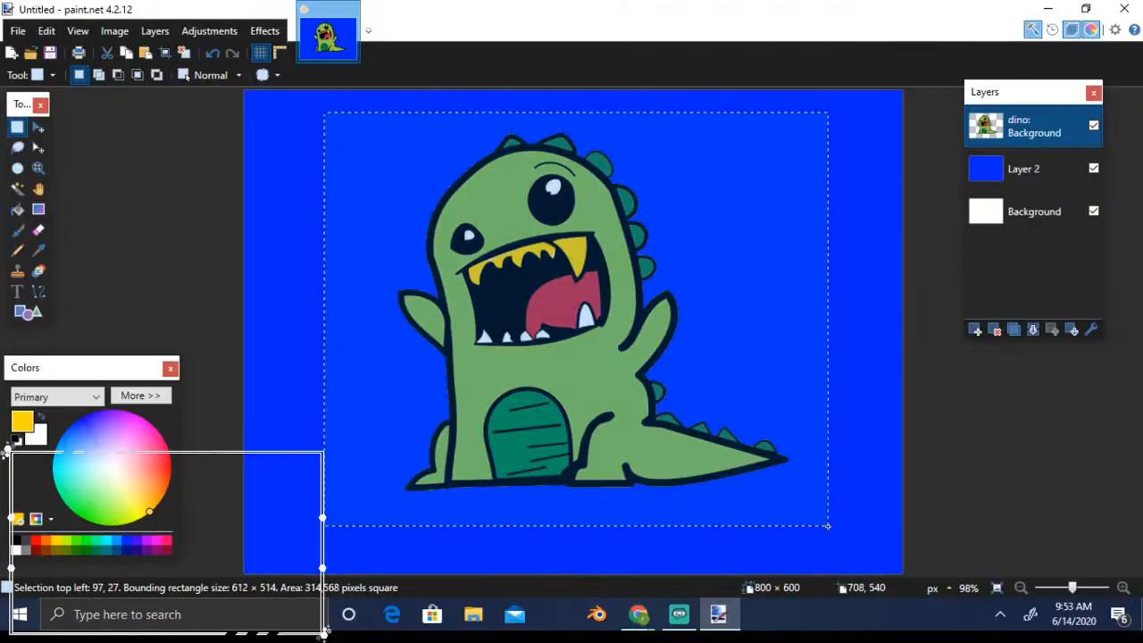
{"action": "left_click", "coordinate": [38, 149]}
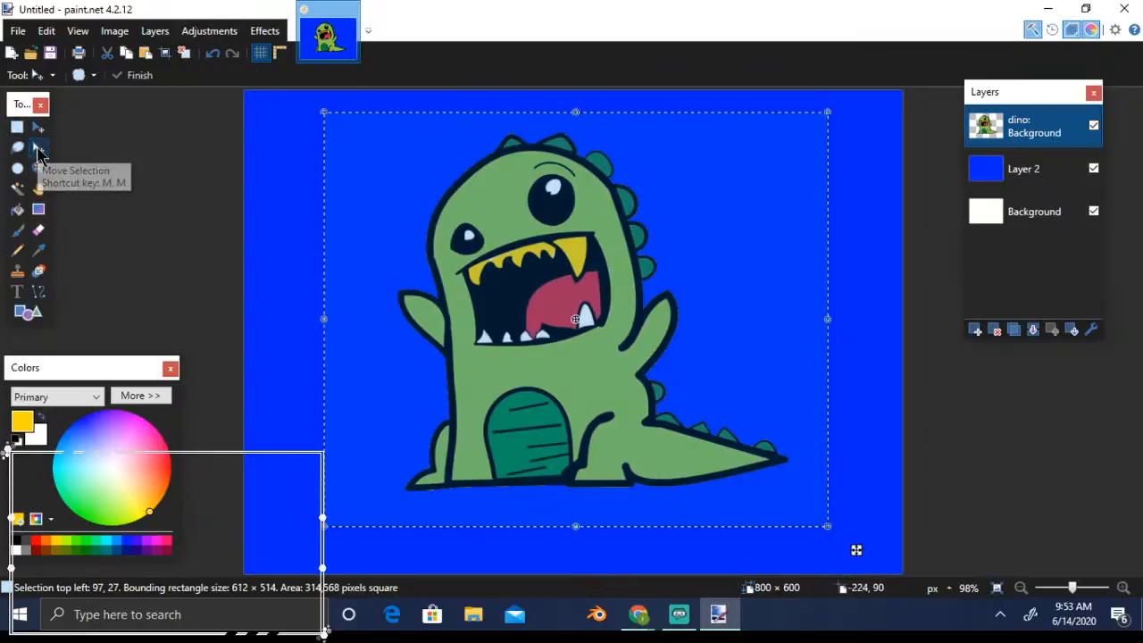
{"action": "left_click_drag", "start_coordinate": [414, 235], "coordinate": [438, 222]}
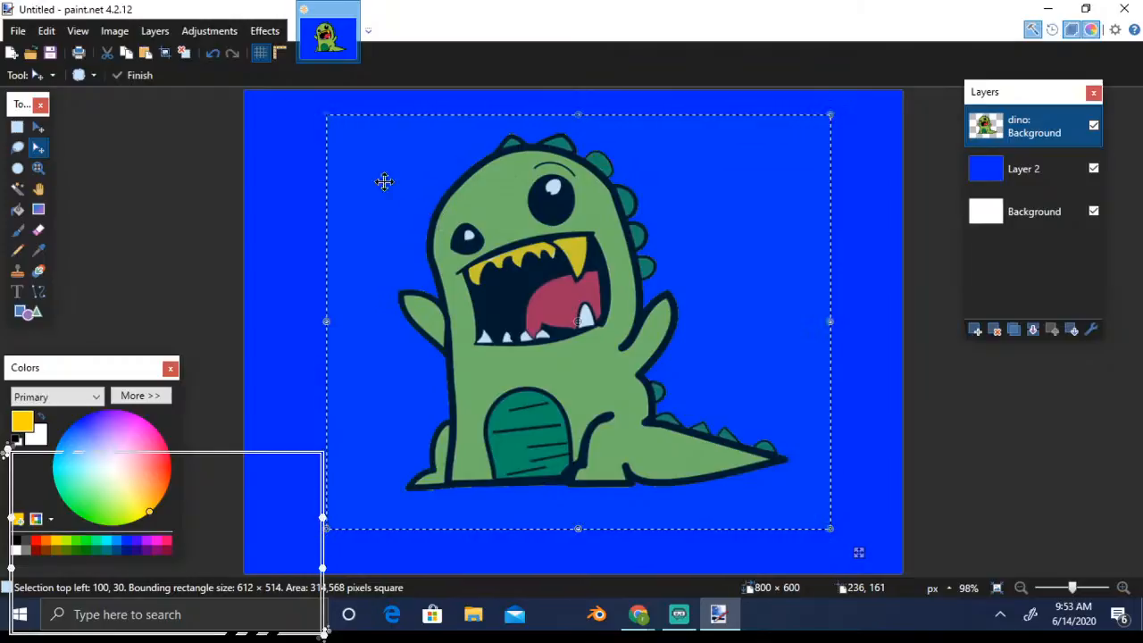
{"action": "left_click", "coordinate": [184, 54]}
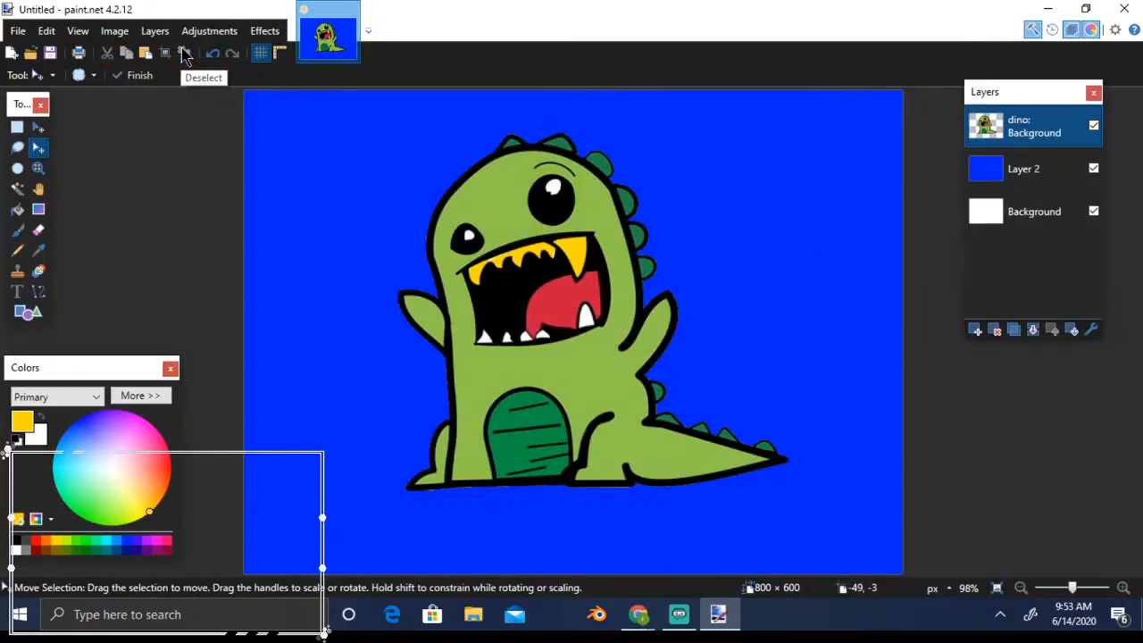
Zoom in on the dino's small eye and upper teeth to 400% with the Zoom tool
{"action": "left_click", "coordinate": [37, 168]}
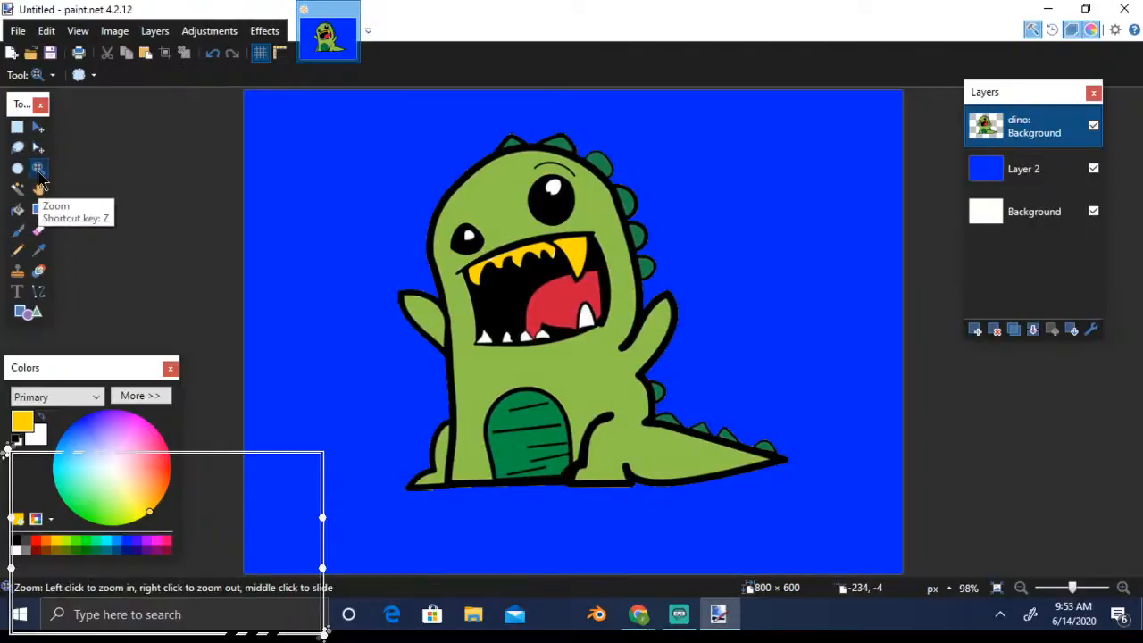
{"action": "left_click", "coordinate": [459, 250]}
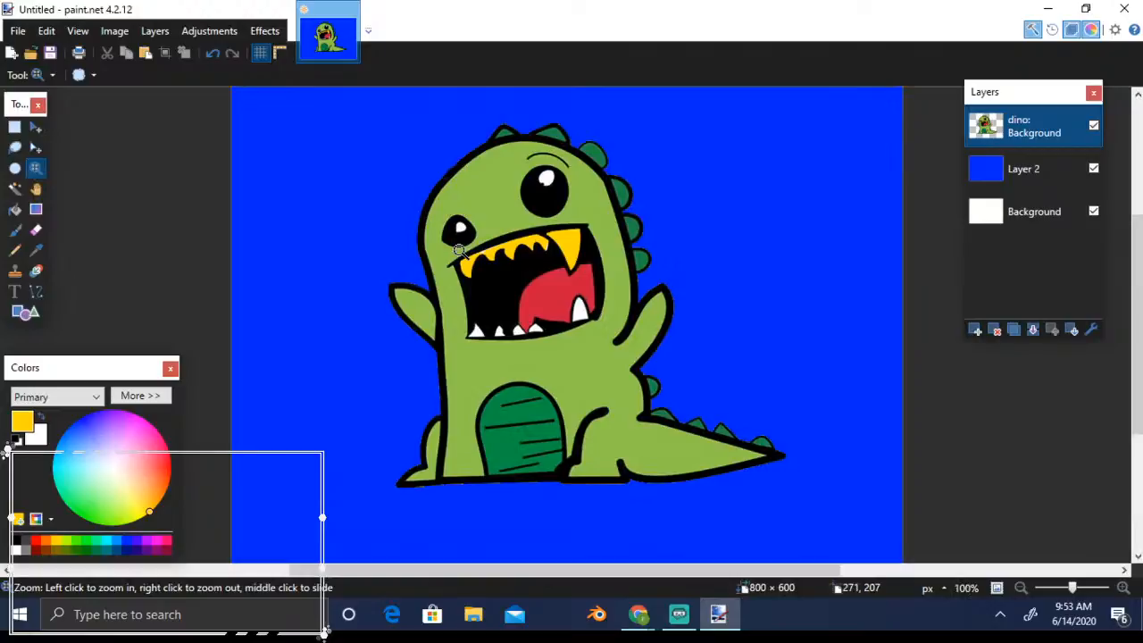
{"action": "left_click", "coordinate": [458, 250]}
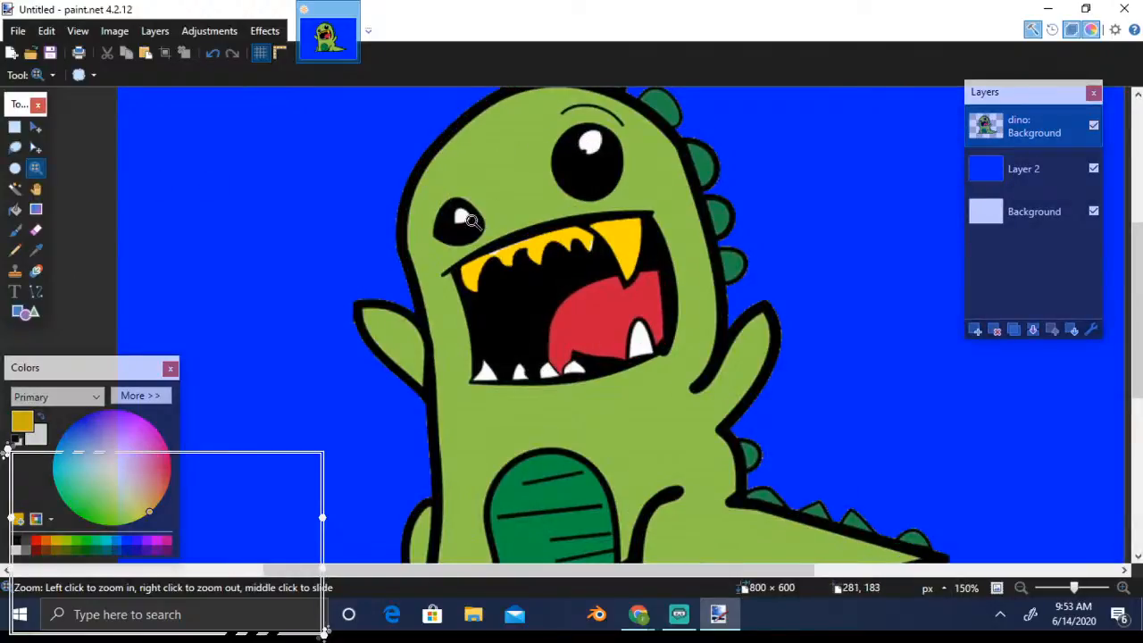
{"action": "left_click", "coordinate": [471, 221]}
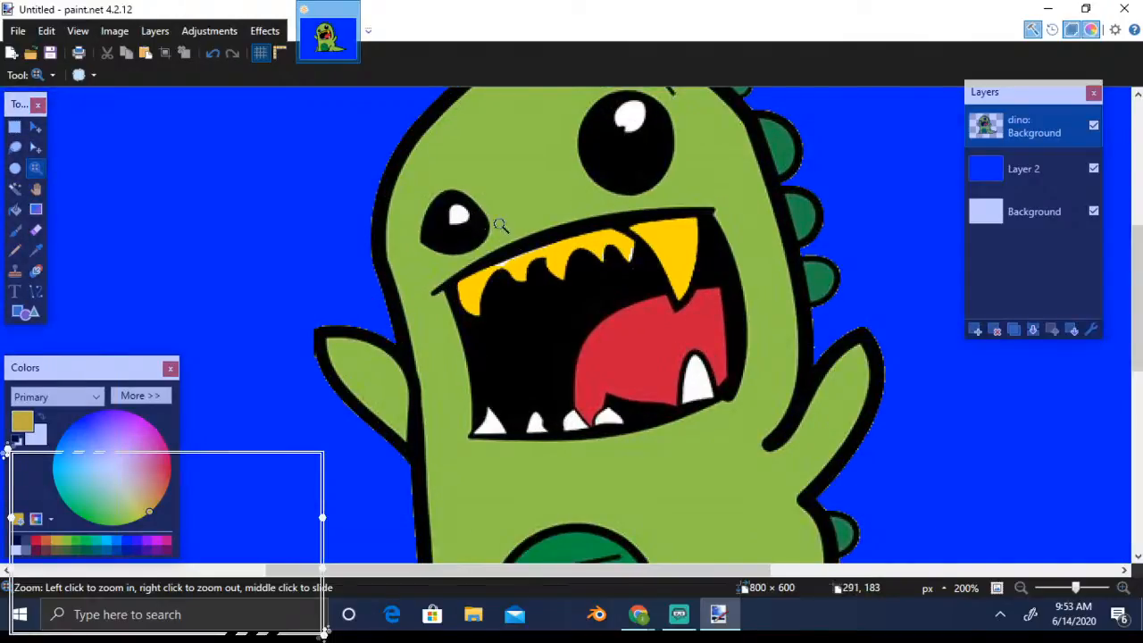
{"action": "left_click", "coordinate": [502, 225]}
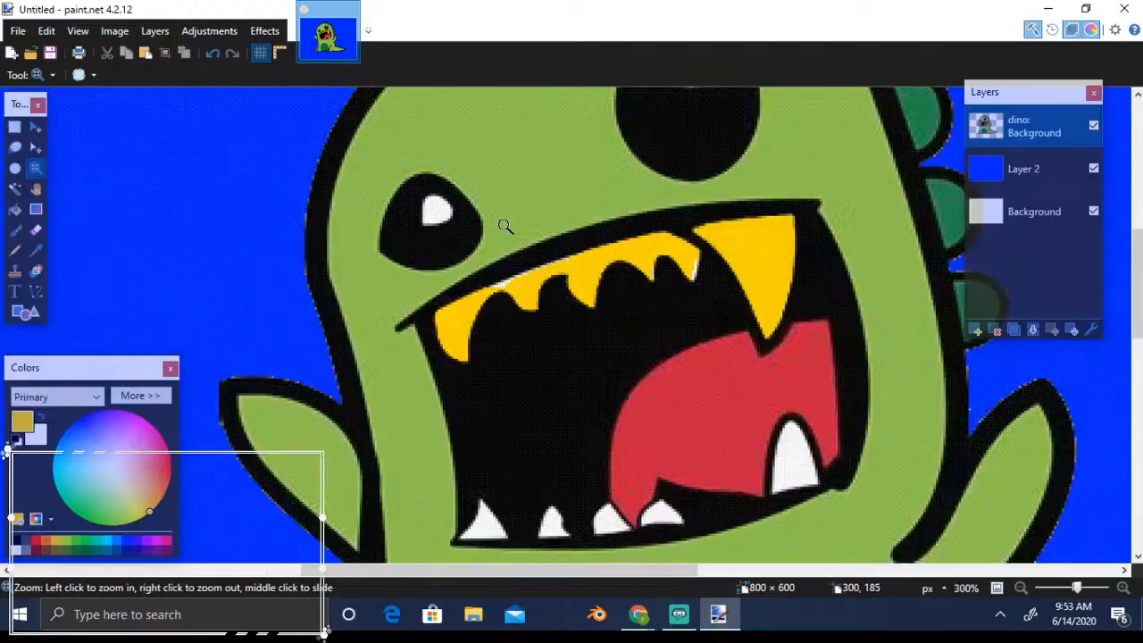
{"action": "left_click", "coordinate": [504, 226]}
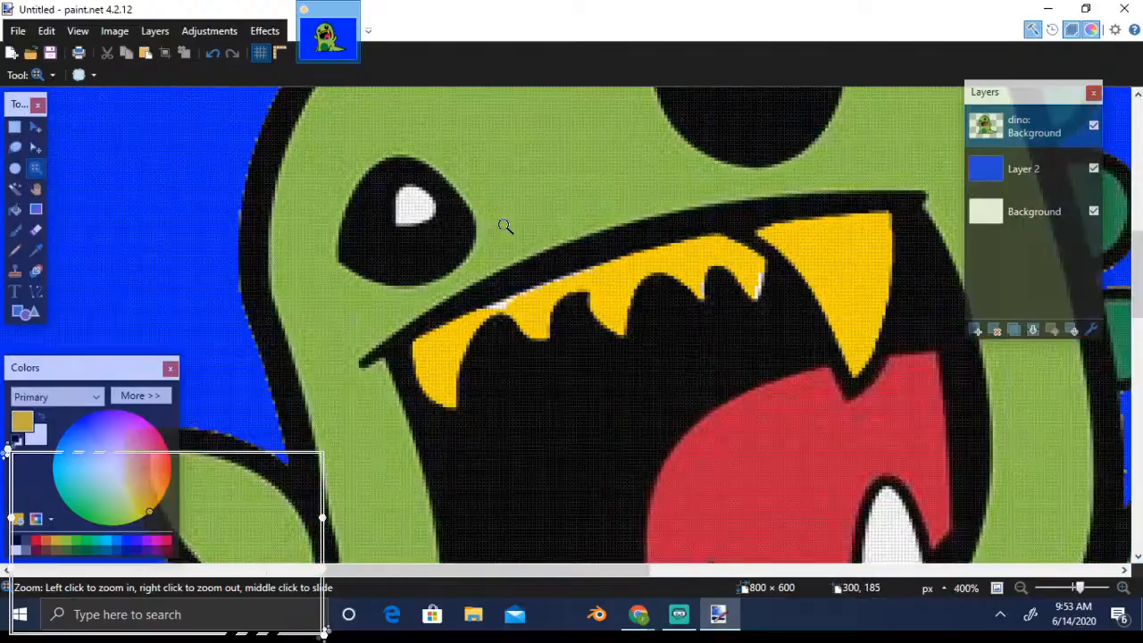
Zoom in further on the small eye to 800% and toggle the pixel grid off and back on
{"action": "left_click", "coordinate": [53, 75]}
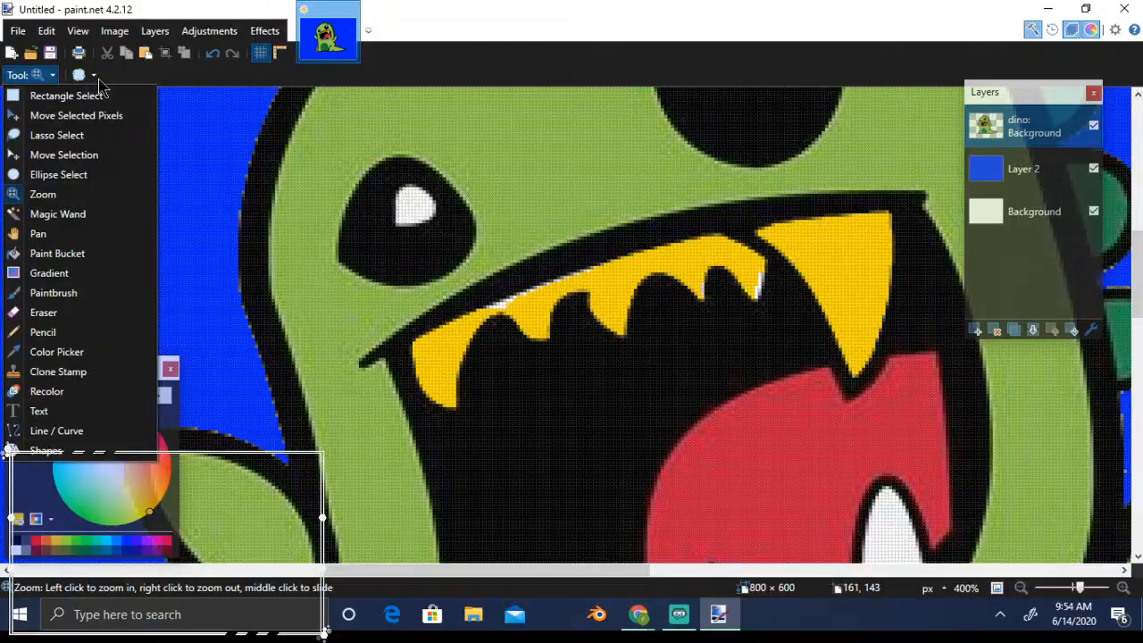
{"action": "left_click", "coordinate": [94, 77]}
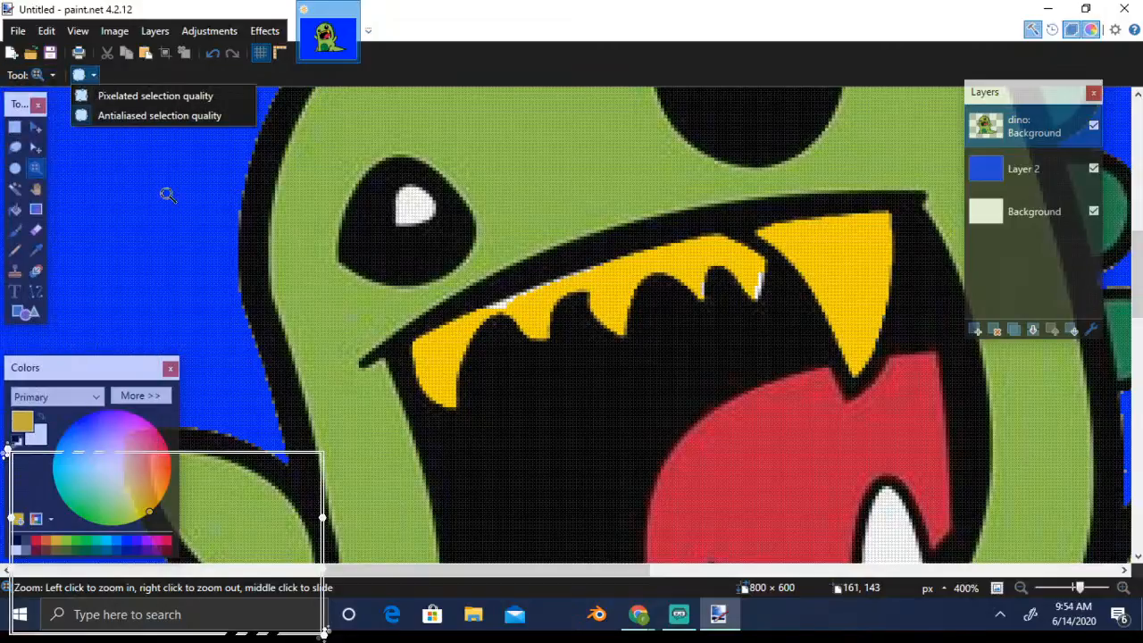
{"action": "left_click", "coordinate": [194, 188]}
{"action": "left_click", "coordinate": [463, 252]}
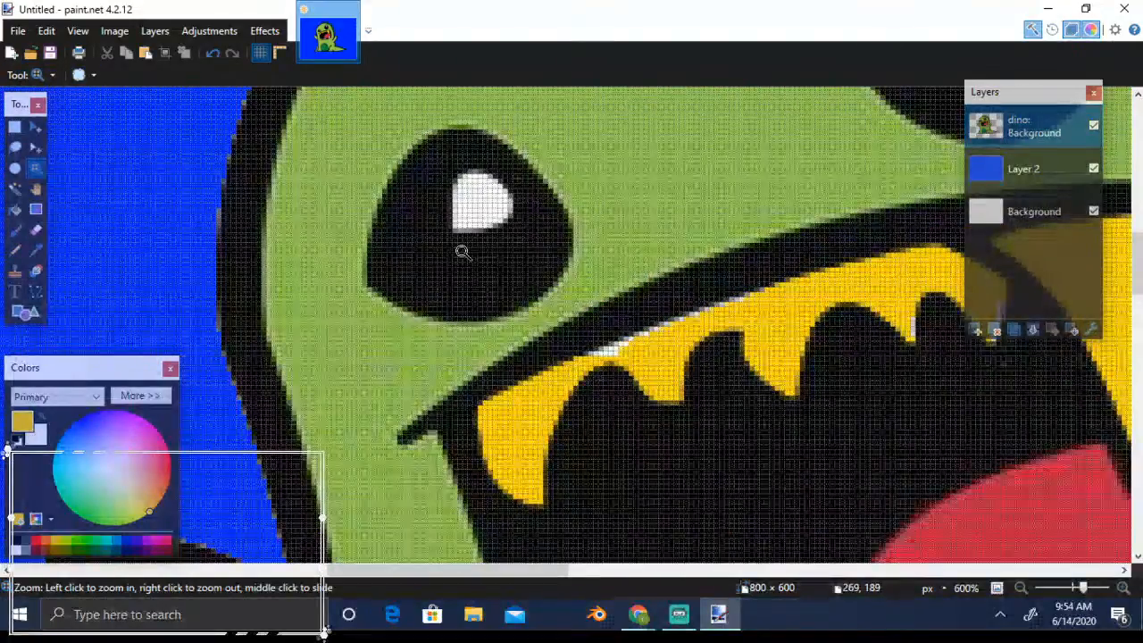
{"action": "left_click", "coordinate": [462, 252]}
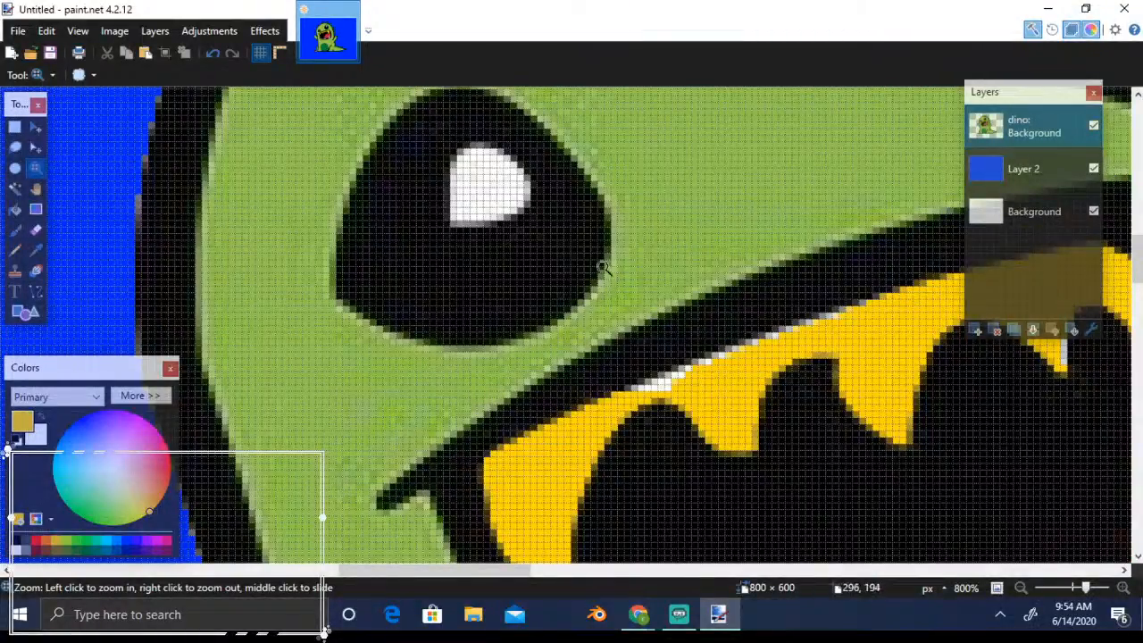
{"action": "left_click", "coordinate": [264, 55]}
{"action": "left_click", "coordinate": [265, 54]}
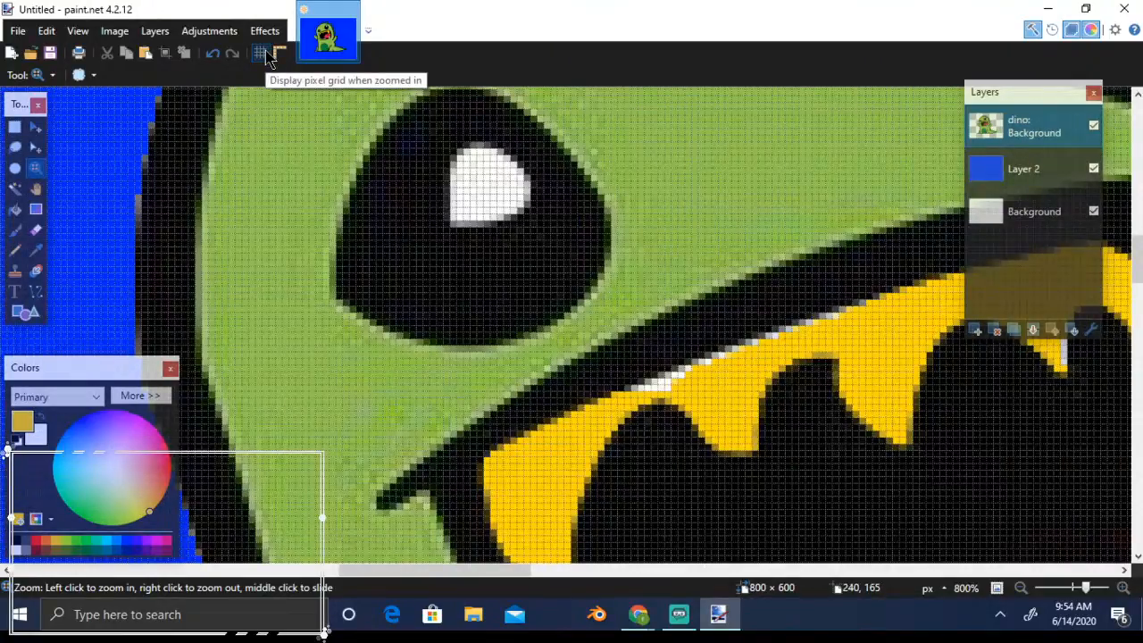
Undo the recent selection and layer changes and the yellow fill of the dino's upper teeth
{"action": "left_click", "coordinate": [217, 57]}
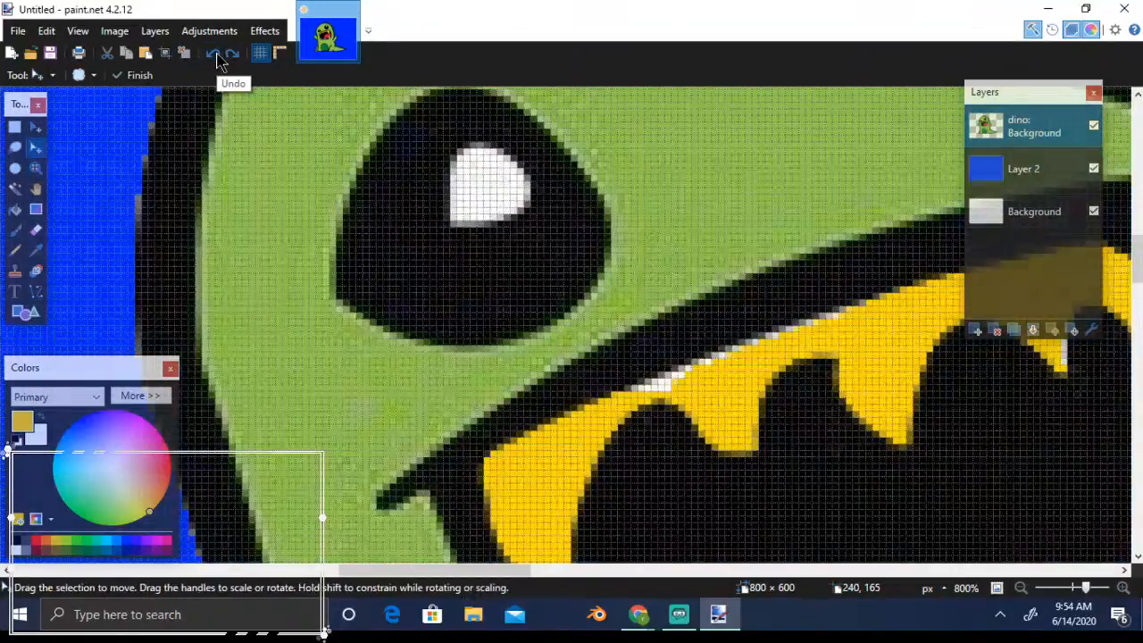
{"action": "left_click", "coordinate": [217, 57]}
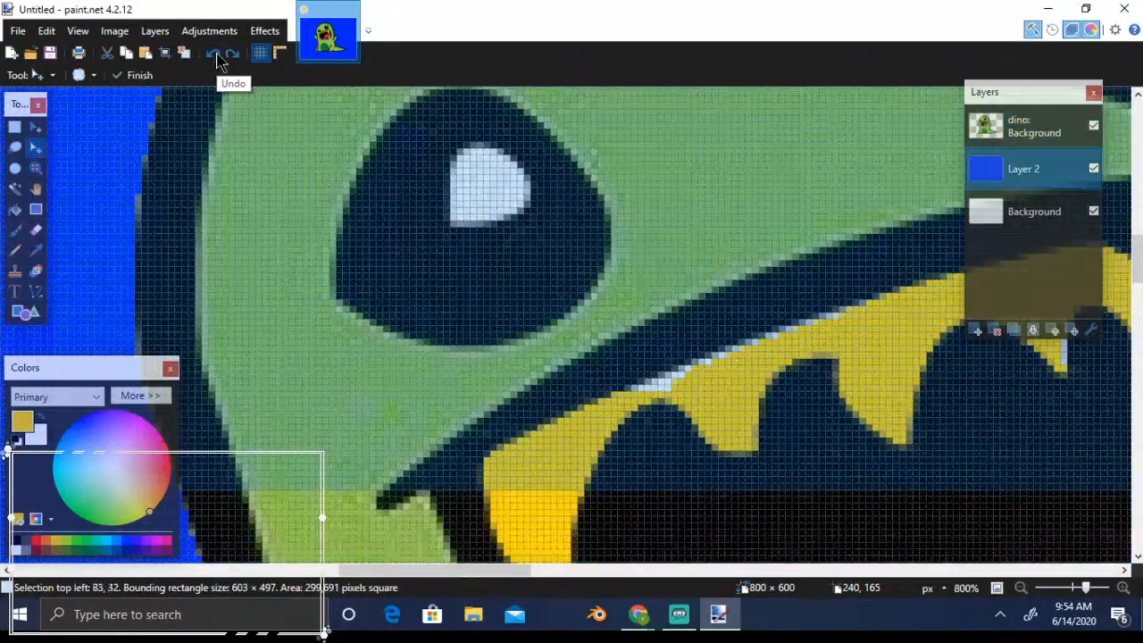
{"action": "left_click", "coordinate": [217, 58]}
{"action": "left_click", "coordinate": [217, 57]}
{"action": "left_click", "coordinate": [217, 57]}
{"action": "left_click", "coordinate": [217, 57]}
{"action": "left_click", "coordinate": [217, 57]}
{"action": "left_click", "coordinate": [217, 57]}
{"action": "left_click", "coordinate": [217, 57]}
{"action": "left_click", "coordinate": [218, 57]}
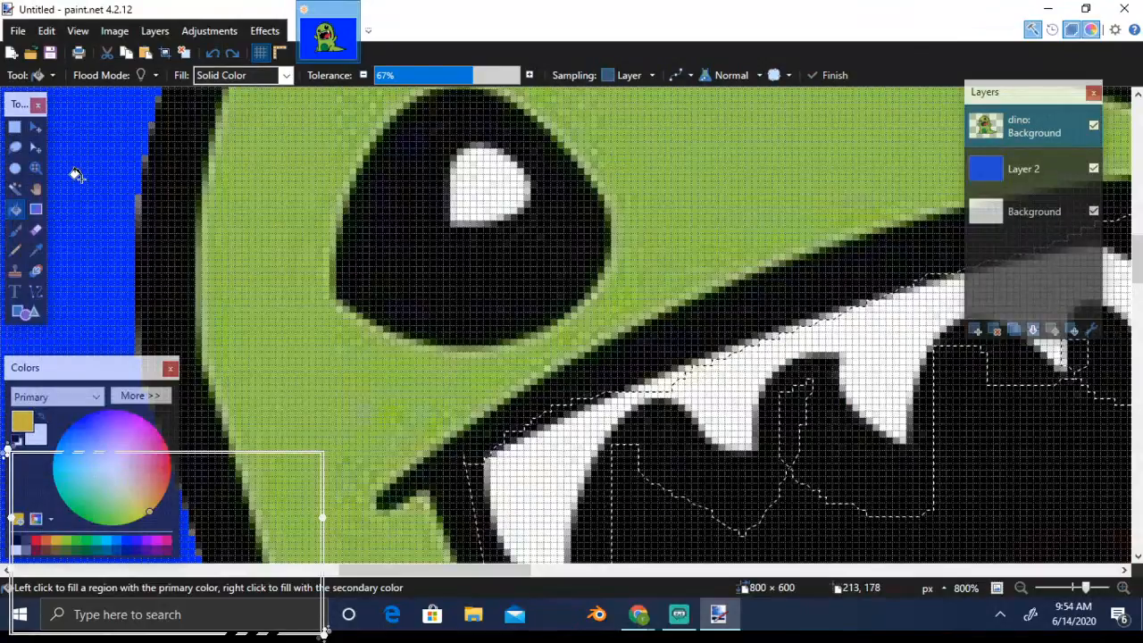
Zoom in to 1200% at the edge of the dino's small eye
{"action": "left_click", "coordinate": [37, 168]}
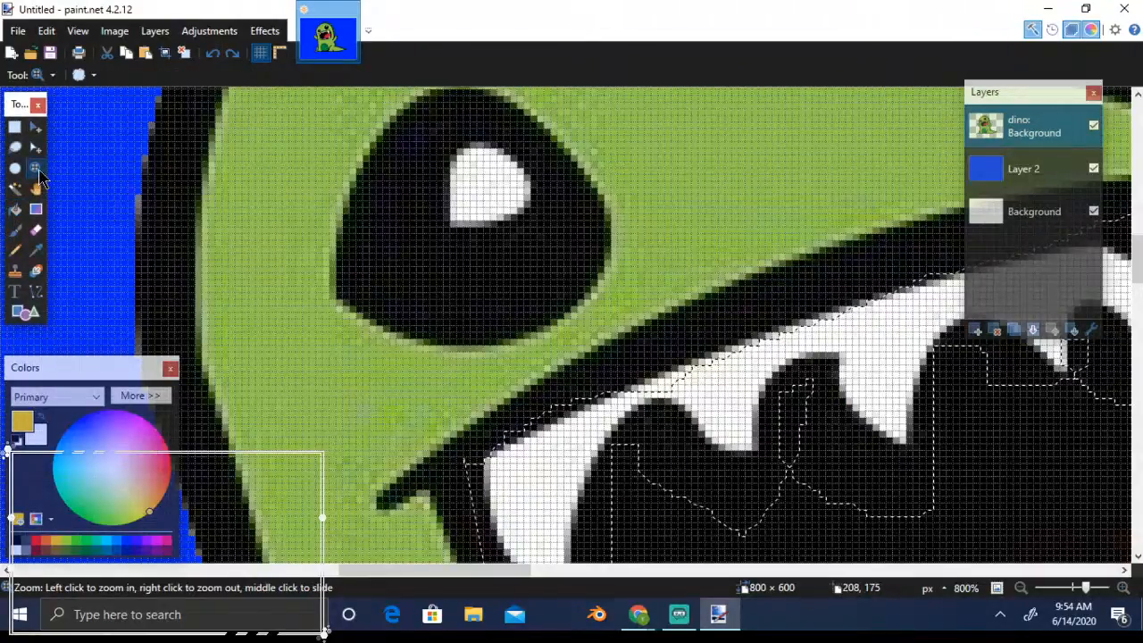
{"action": "left_click", "coordinate": [37, 171]}
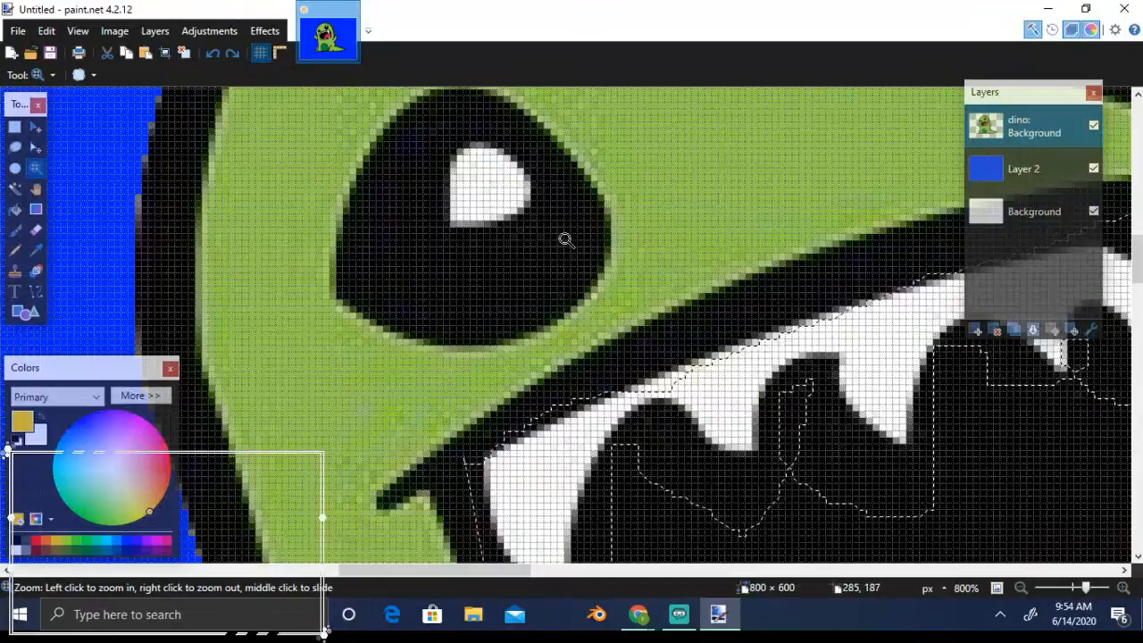
{"action": "left_click", "coordinate": [608, 239]}
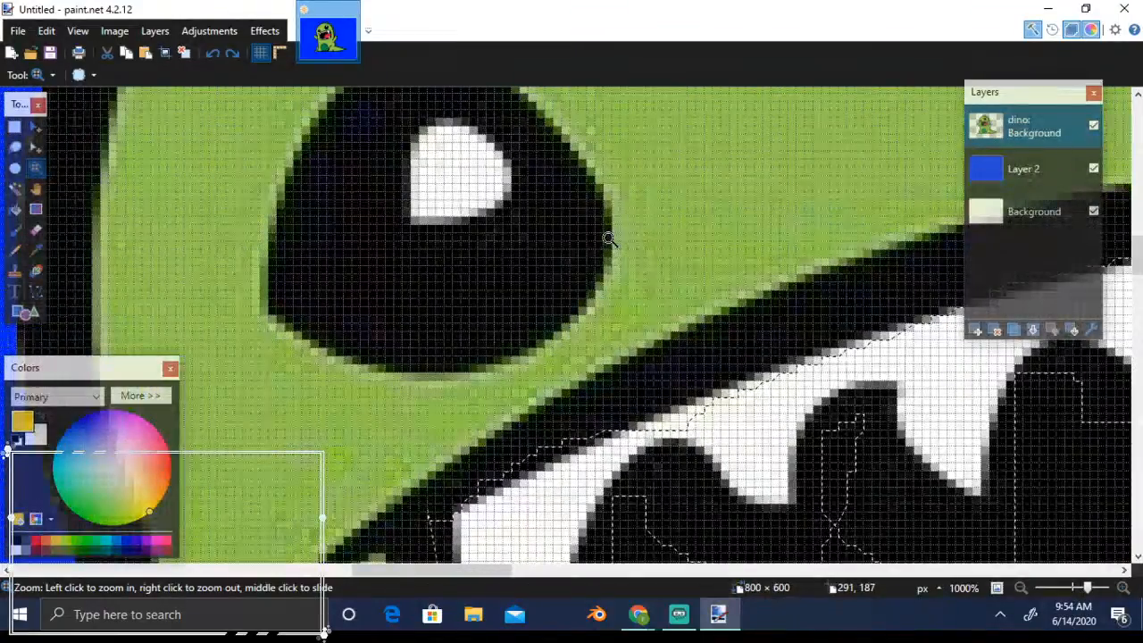
{"action": "left_click", "coordinate": [607, 240]}
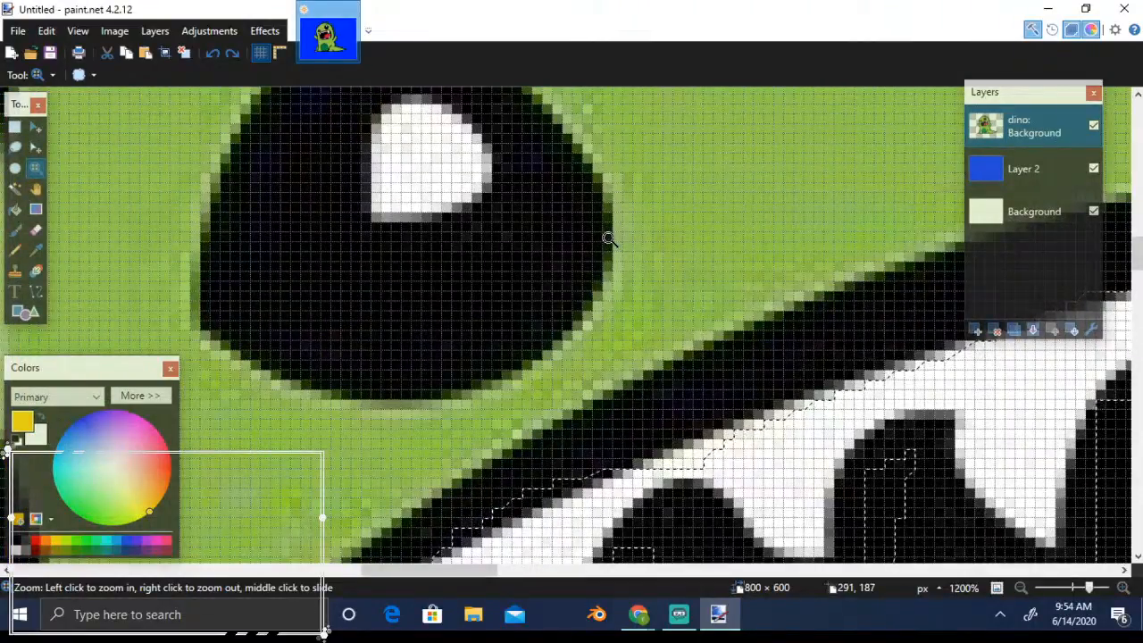
Undo the lasso selection and earlier edits back to the 587 × 511 px rectangle around the dino, and zoom out to 67%
{"action": "key", "text": "ctrl+d"}
{"action": "key", "text": "ctrl+z"}
{"action": "key", "text": "ctrl+z"}
{"action": "key", "text": "ctrl+z"}
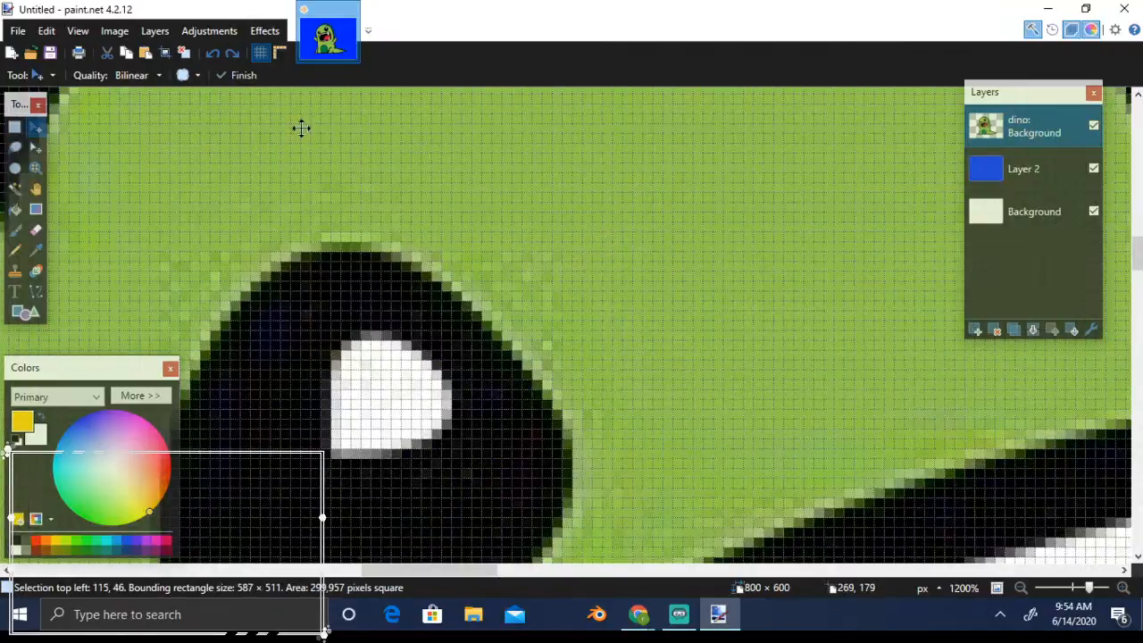
{"action": "left_click", "coordinate": [36, 168]}
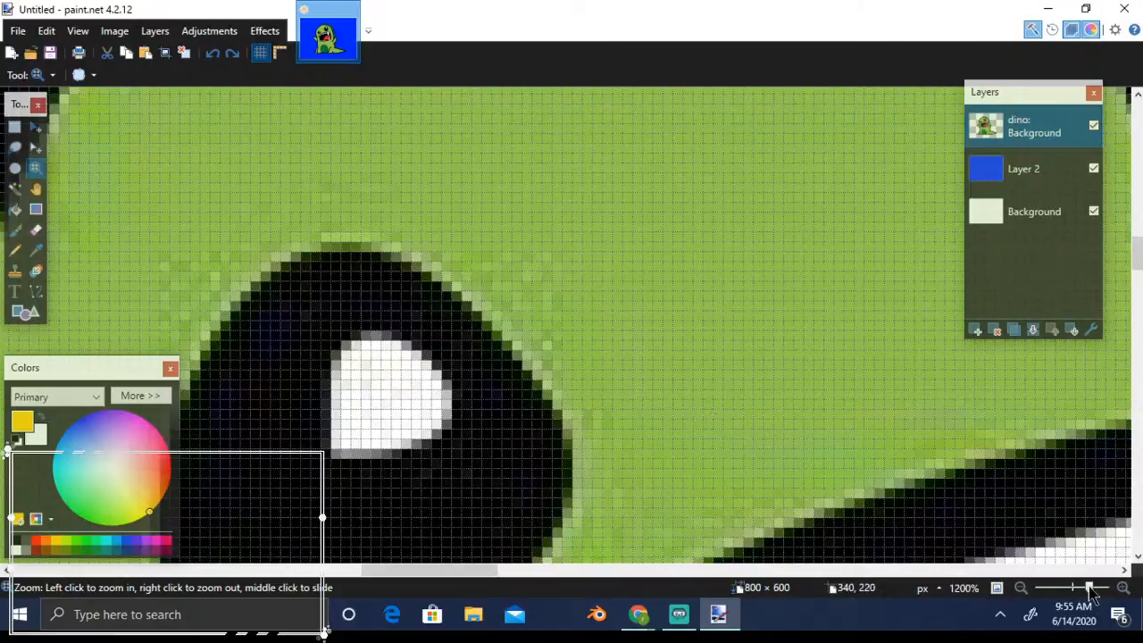
{"action": "mouse_move", "coordinate": [1091, 592]}
{"action": "left_mouse_down"}
{"action": "mouse_move", "coordinate": [1056, 592]}
{"action": "mouse_move", "coordinate": [1074, 595]}
{"action": "left_mouse_up"}
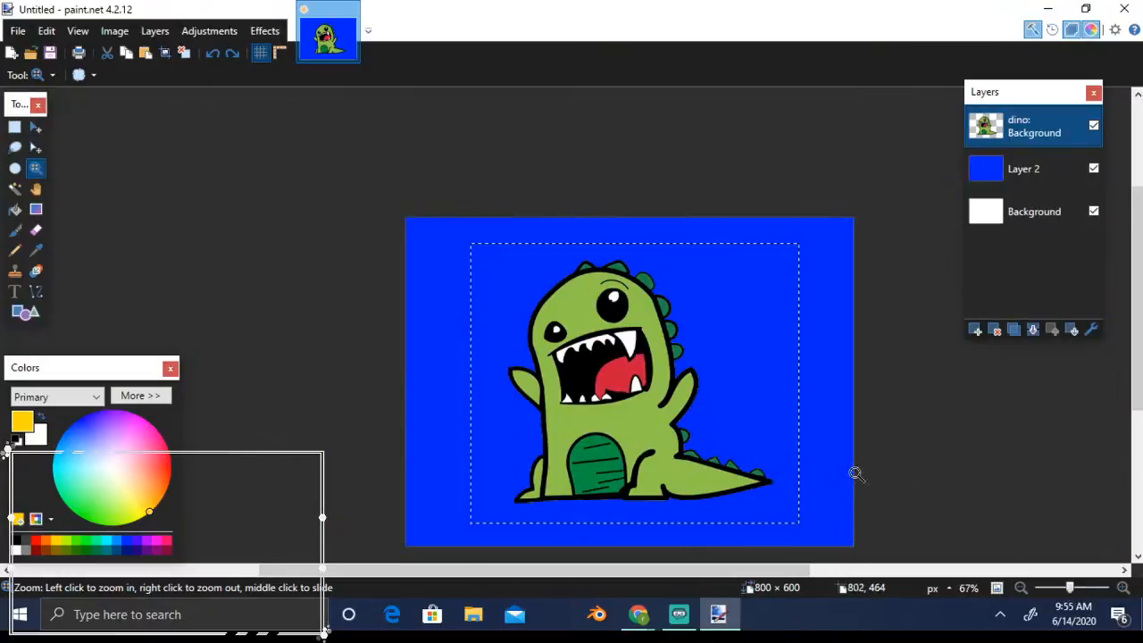
Zoom the canvas in and out, settle on 100%, and clear the rectangular selection around the dino
{"action": "double_click", "coordinate": [649, 406]}
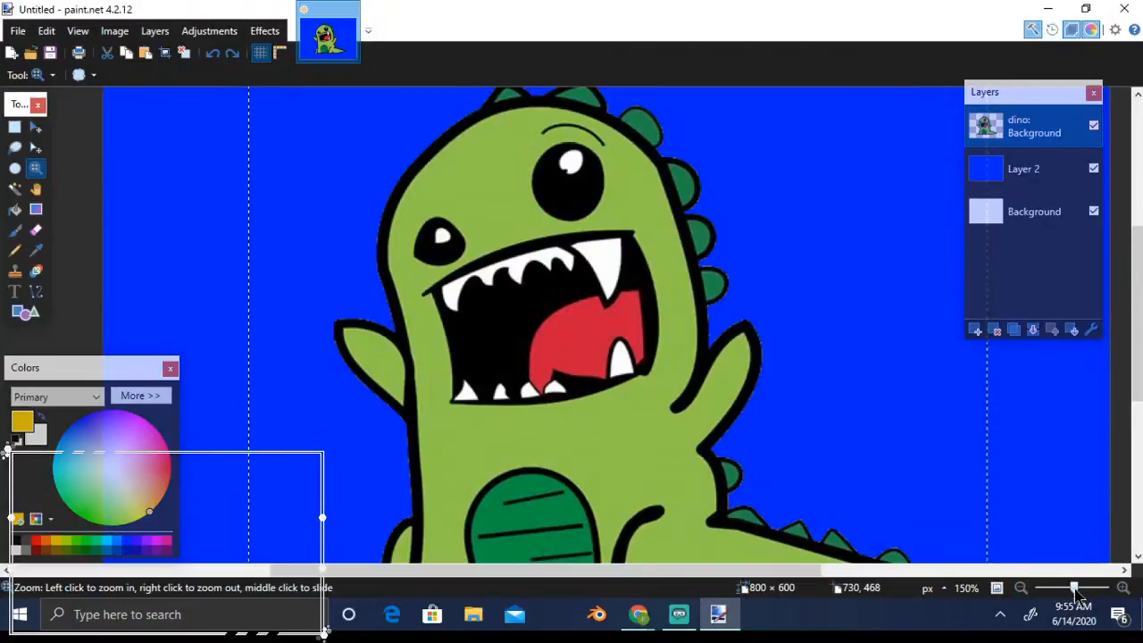
{"action": "mouse_move", "coordinate": [1078, 594]}
{"action": "left_mouse_down"}
{"action": "mouse_move", "coordinate": [1067, 594]}
{"action": "mouse_move", "coordinate": [1076, 596]}
{"action": "left_mouse_up"}
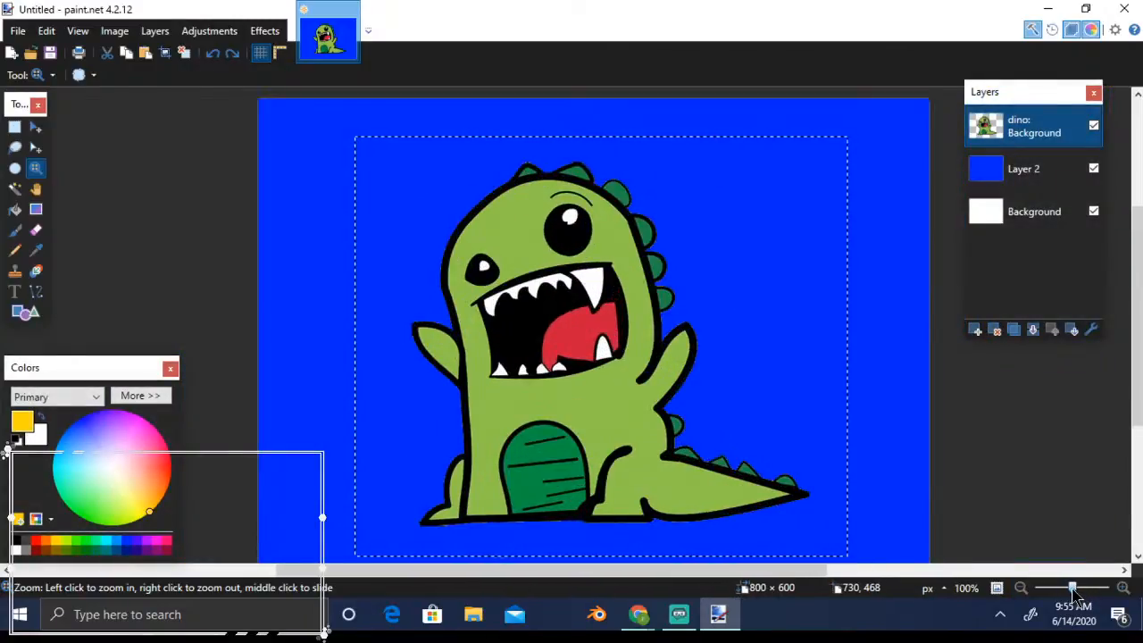
{"action": "left_click", "coordinate": [1022, 590]}
{"action": "left_click", "coordinate": [1022, 589]}
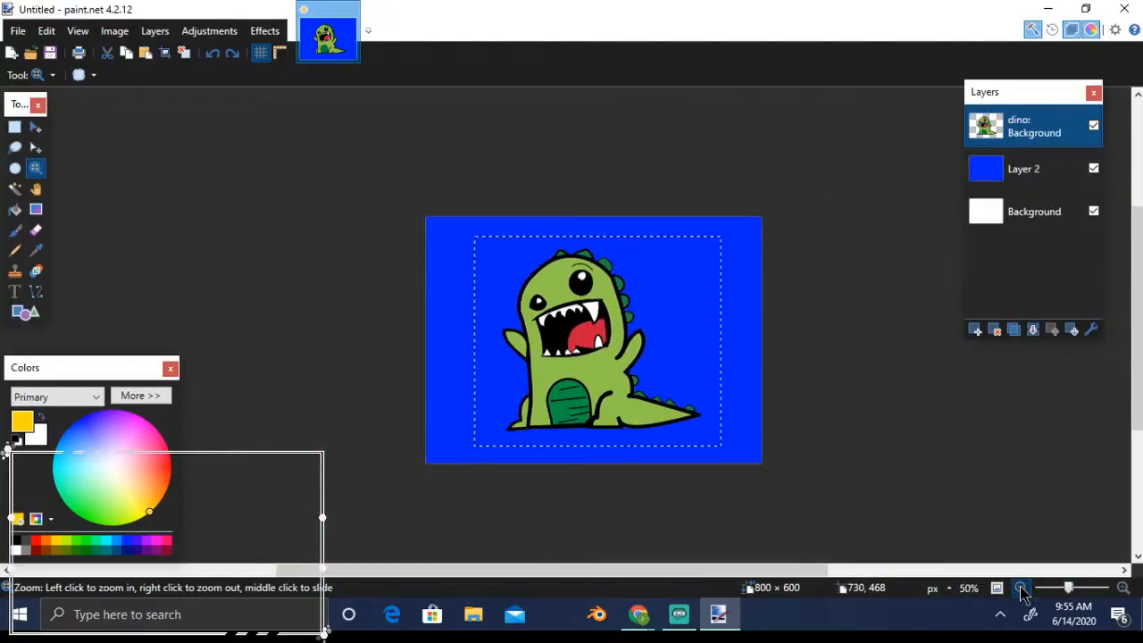
{"action": "left_click", "coordinate": [1124, 593]}
{"action": "left_click", "coordinate": [1124, 593]}
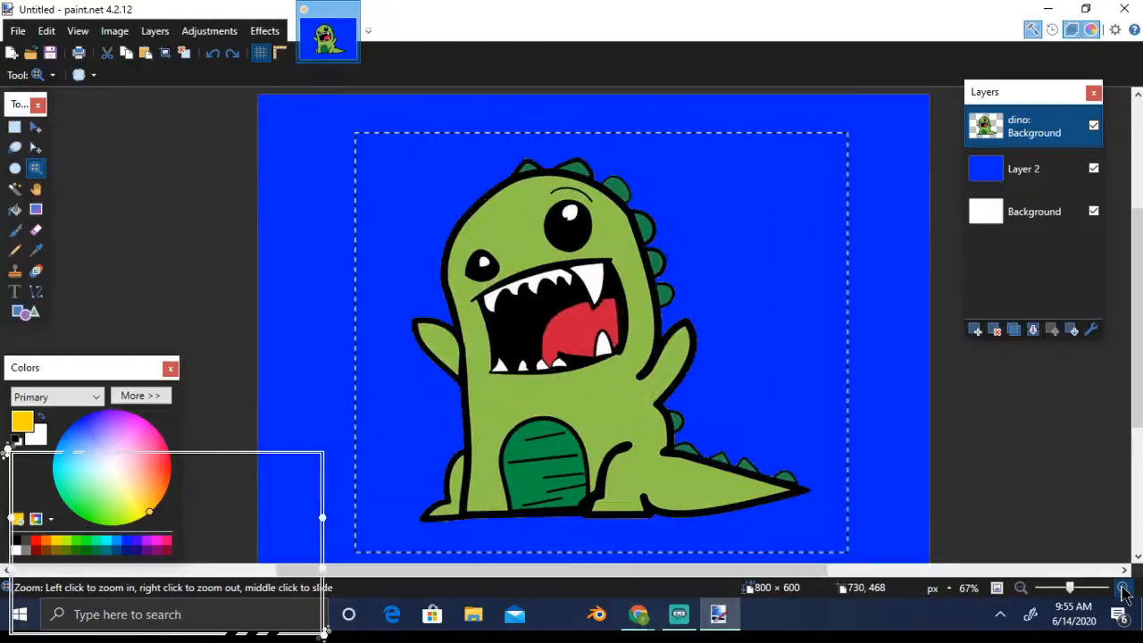
{"action": "left_click", "coordinate": [1124, 594]}
{"action": "key", "text": "ctrl+d"}
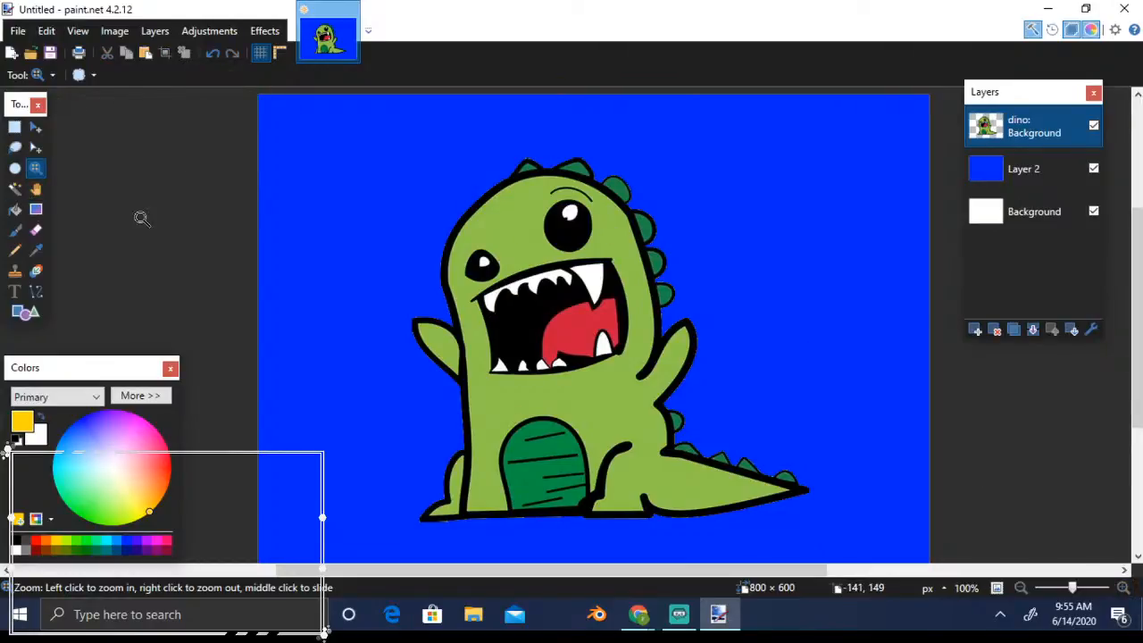
Fill Layer 2 with a yellow-to-white linear gradient about 793 px long, running from the canvas's upper-right corner to its lower-left
{"action": "left_click", "coordinate": [38, 214]}
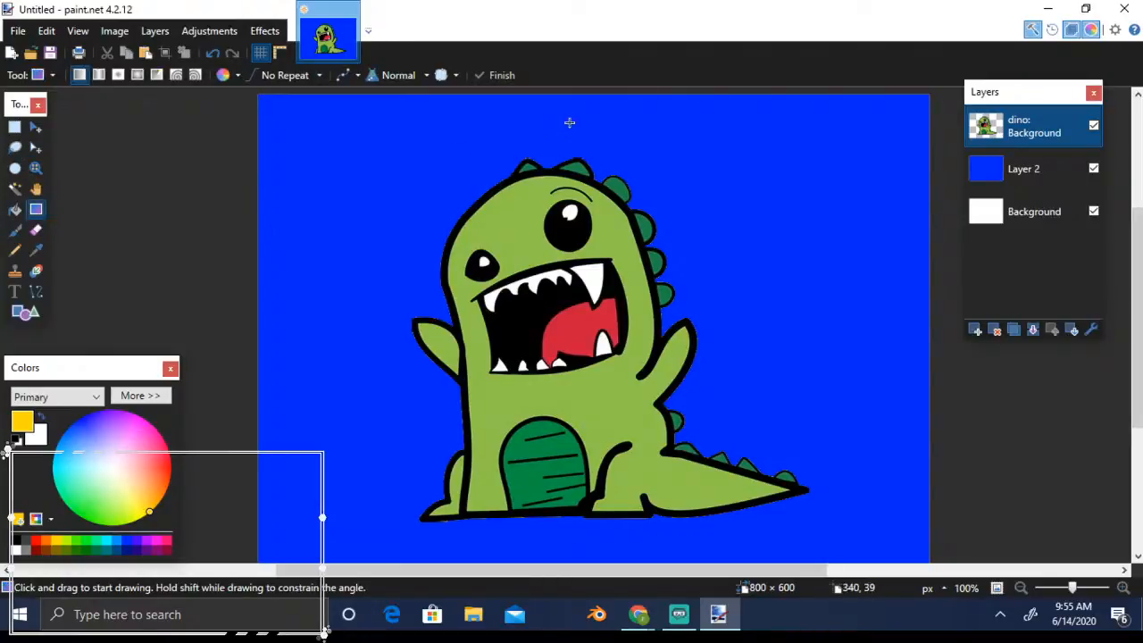
{"action": "left_click", "coordinate": [1030, 181]}
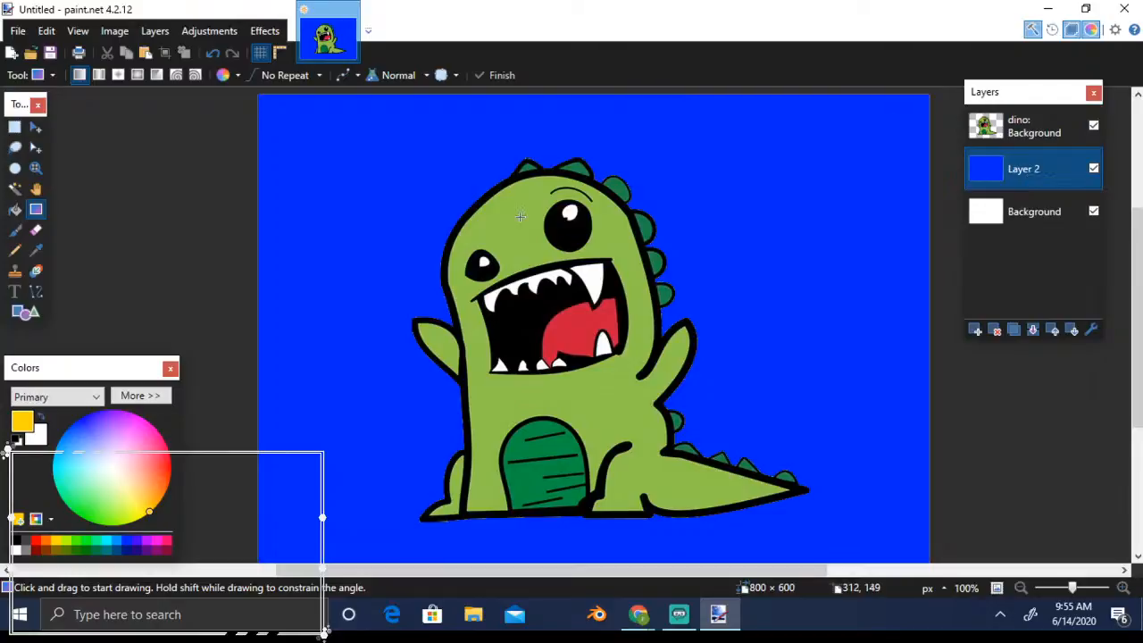
{"action": "left_click", "coordinate": [275, 106]}
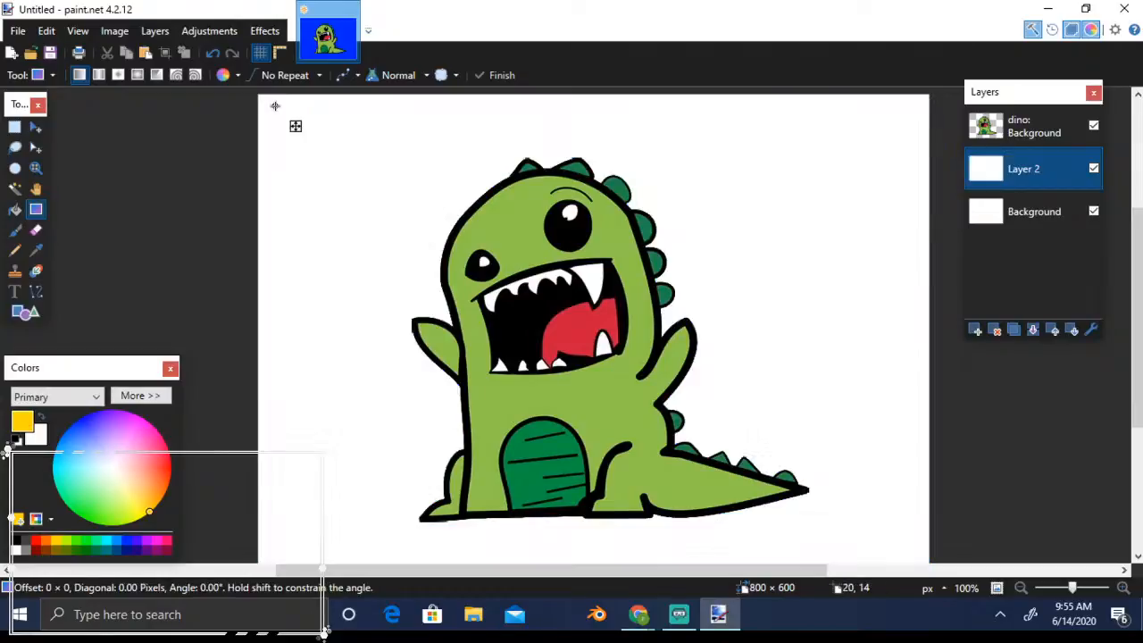
{"action": "left_click_drag", "start_coordinate": [275, 105], "coordinate": [800, 382]}
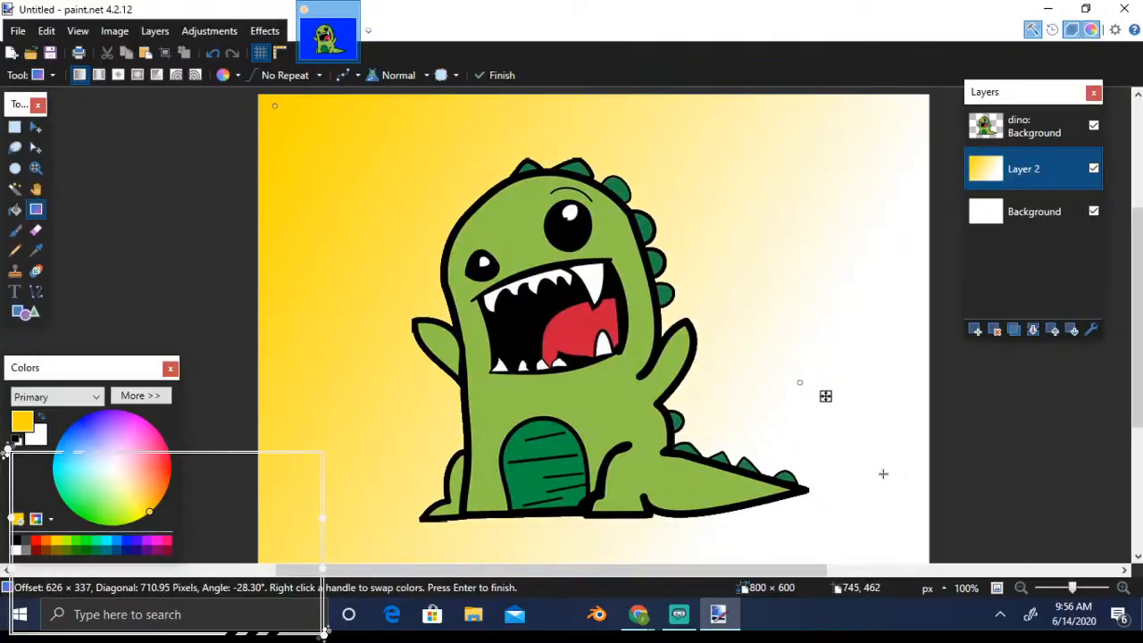
{"action": "left_click_drag", "start_coordinate": [825, 396], "coordinate": [880, 429]}
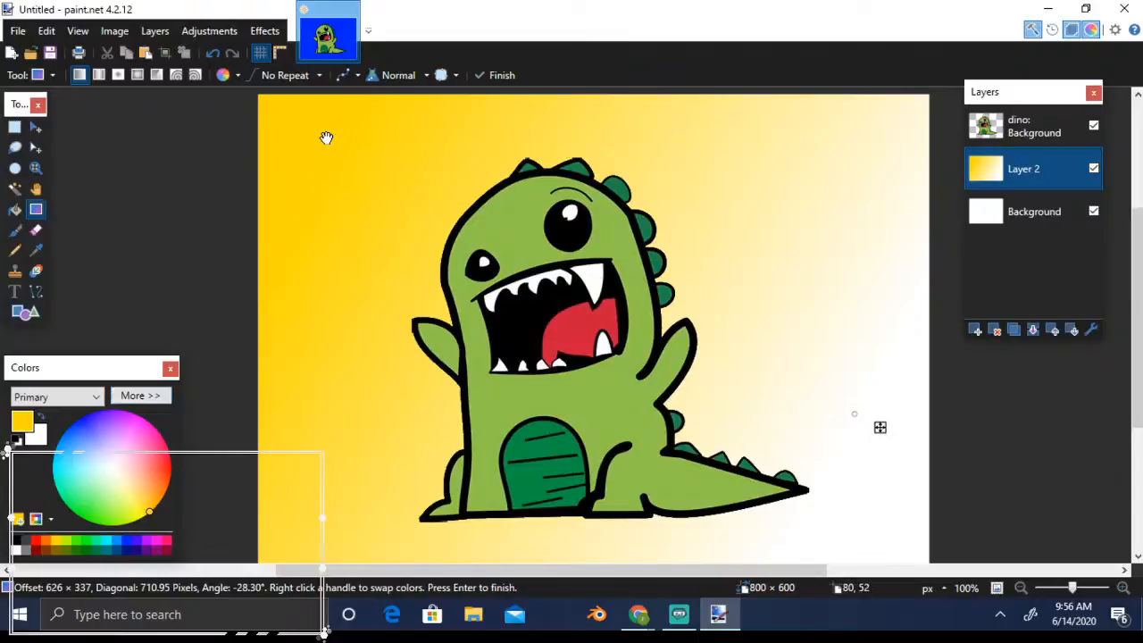
{"action": "left_click", "coordinate": [860, 133]}
{"action": "left_click_drag", "start_coordinate": [881, 153], "coordinate": [320, 511]}
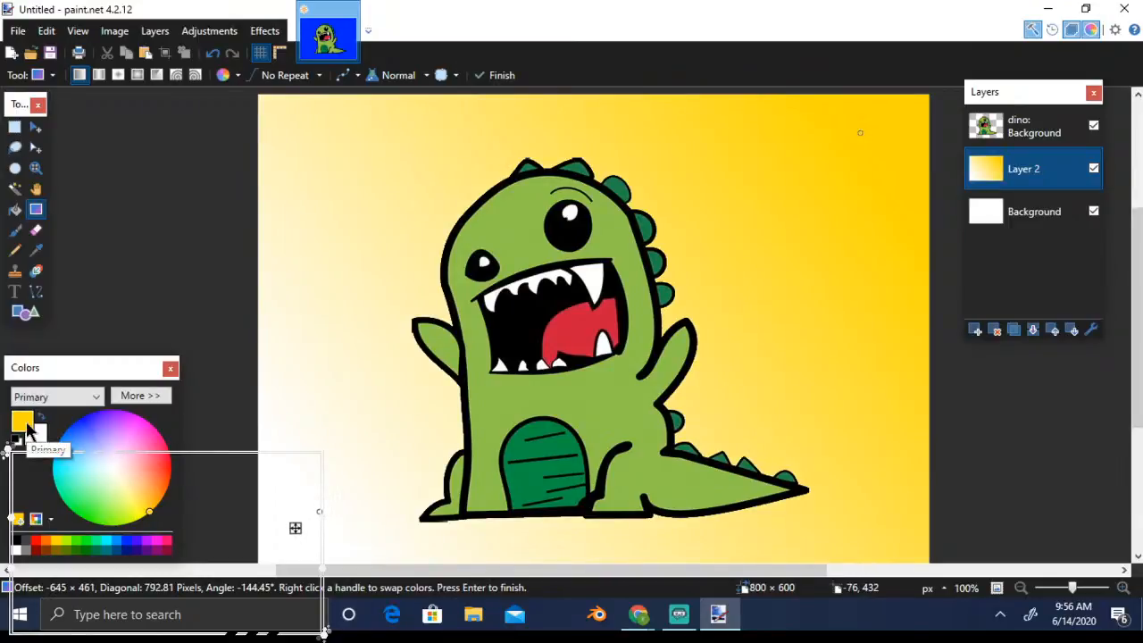
Recolor the gradient on Layer 2 with pink as the primary color and green as the secondary color
{"action": "left_click", "coordinate": [149, 439]}
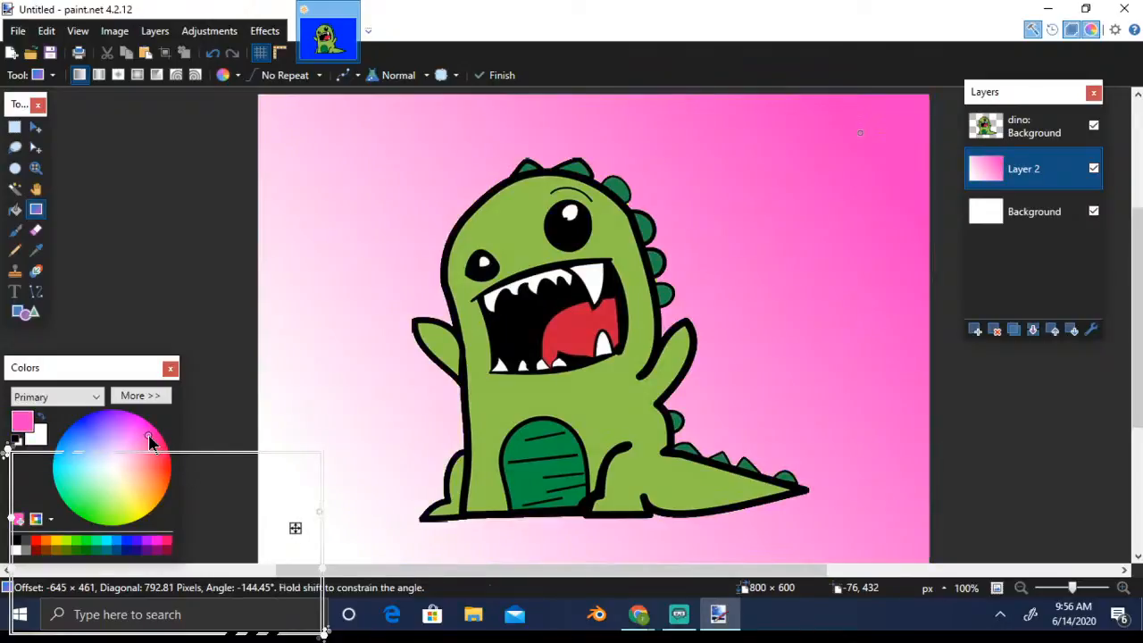
{"action": "left_click", "coordinate": [37, 438]}
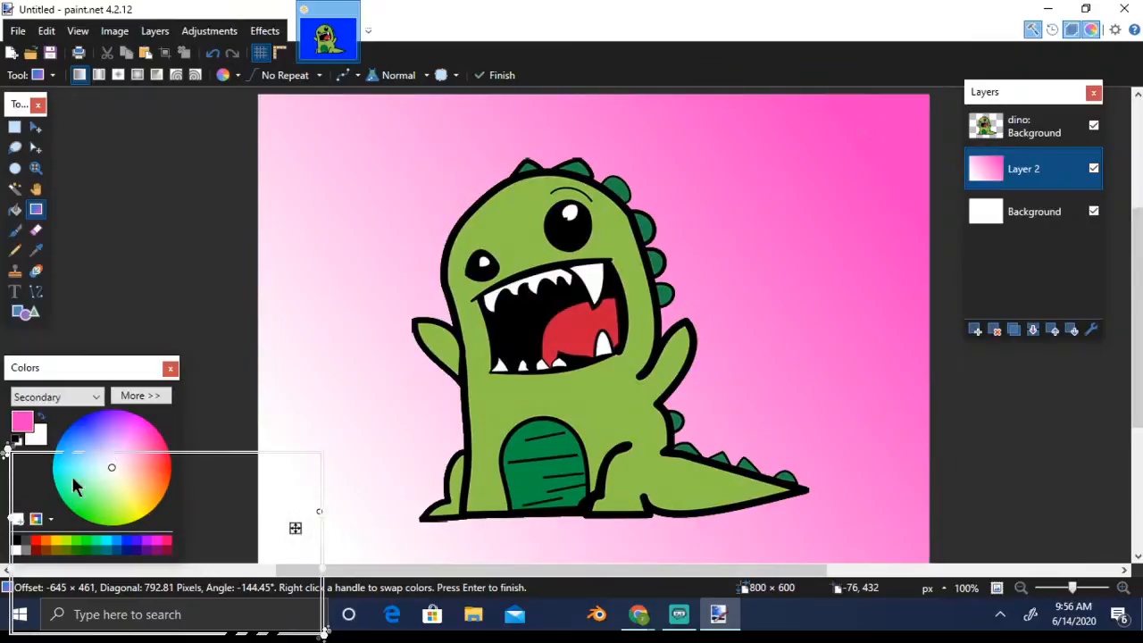
{"action": "left_click", "coordinate": [80, 506]}
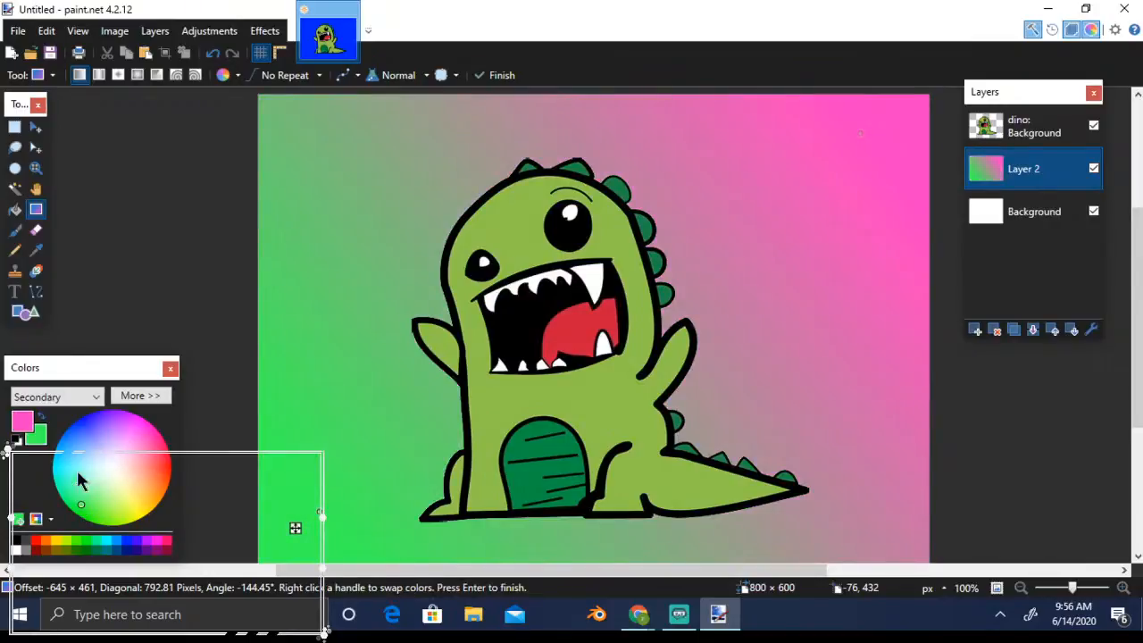
{"action": "left_click", "coordinate": [24, 427]}
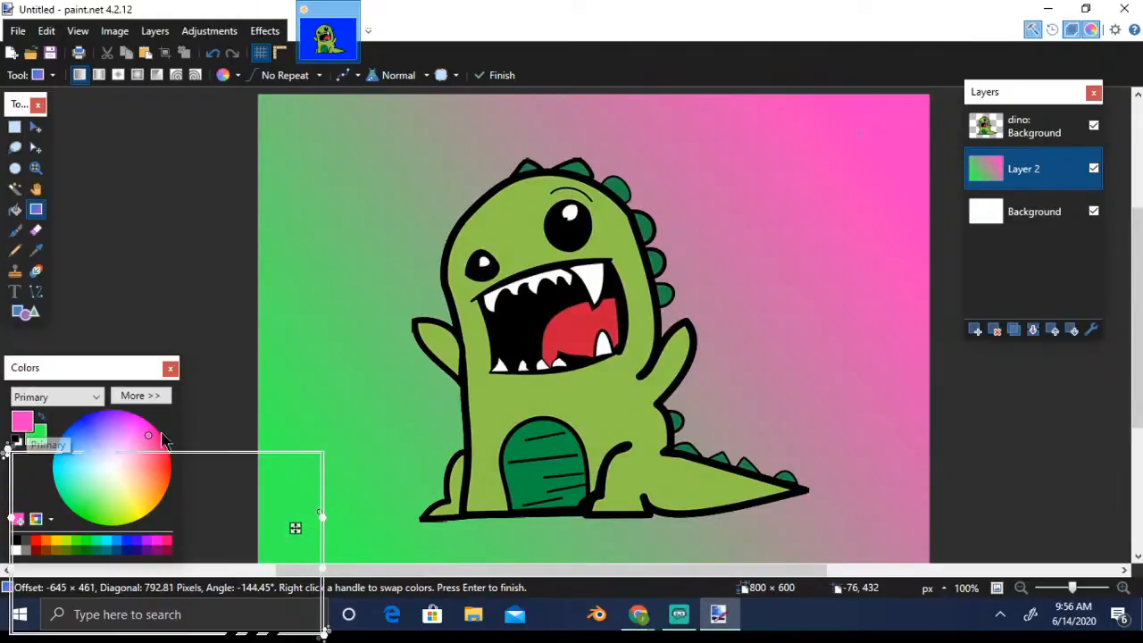
{"action": "left_click", "coordinate": [39, 438]}
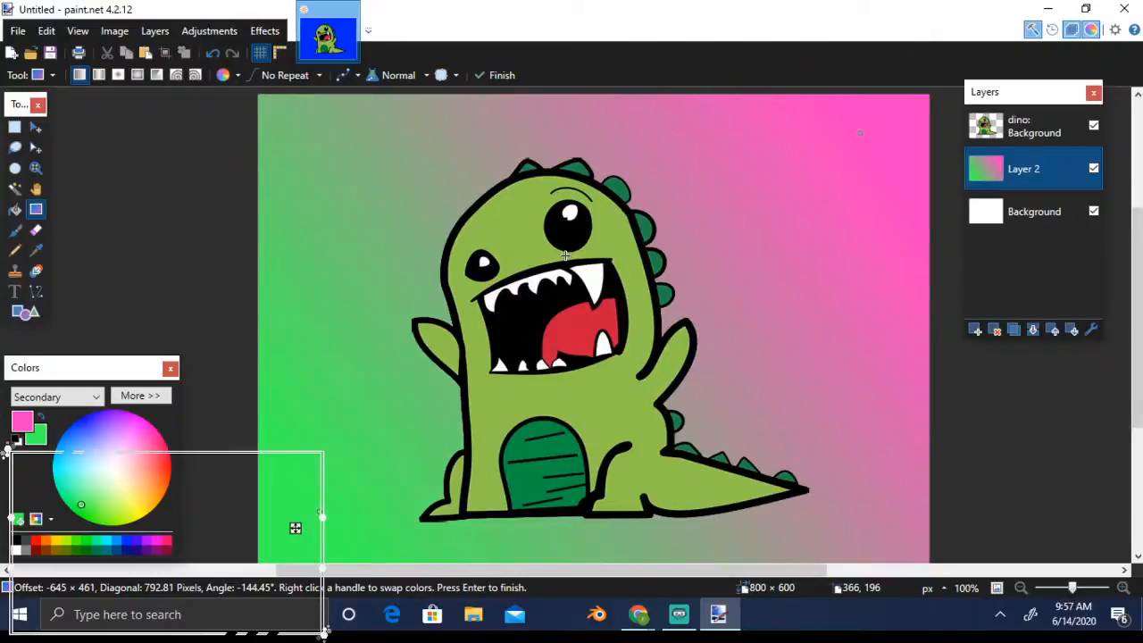
Pan the canvas with the Pan tool and zoom out to 67%
{"action": "left_click", "coordinate": [35, 193]}
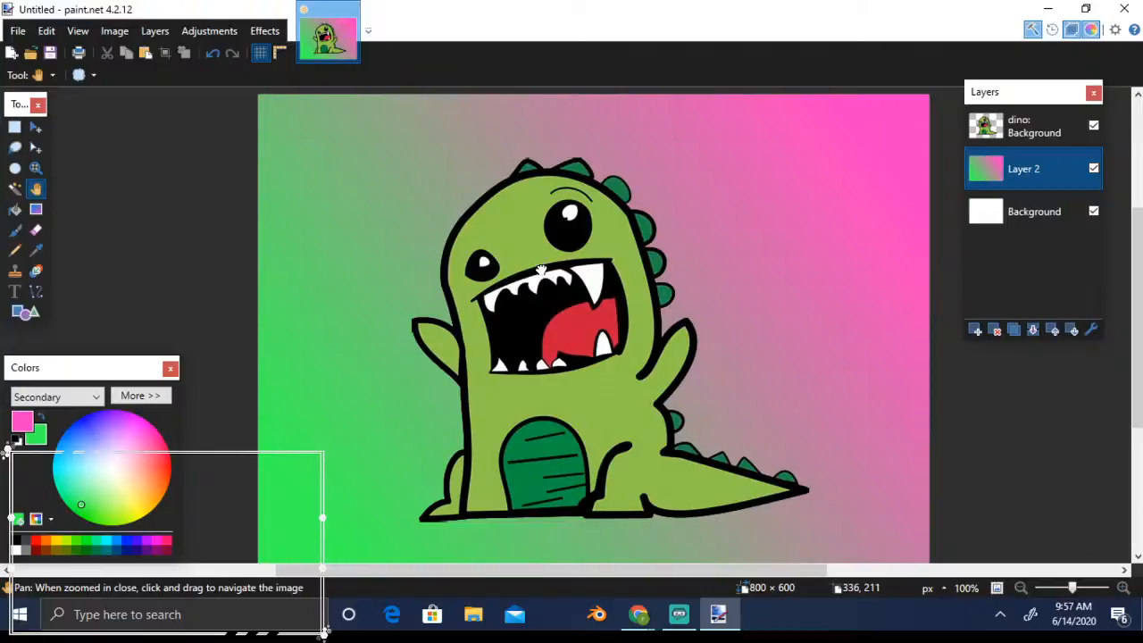
{"action": "left_click_drag", "start_coordinate": [541, 283], "coordinate": [509, 259]}
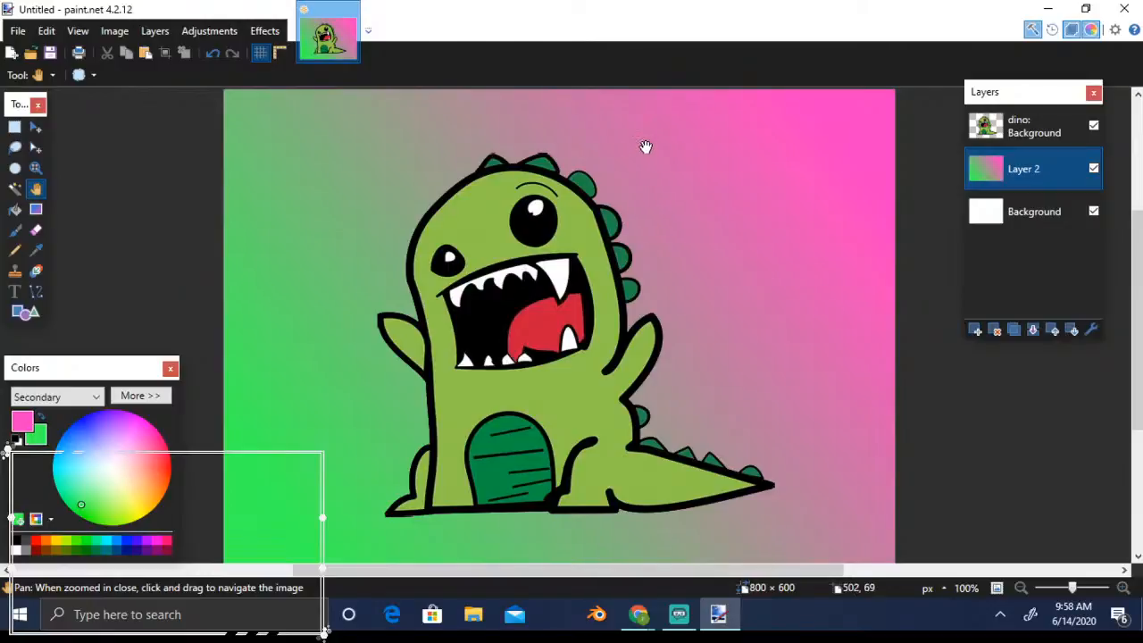
{"action": "mouse_move", "coordinate": [646, 148]}
{"action": "left_mouse_down"}
{"action": "mouse_move", "coordinate": [600, 133]}
{"action": "mouse_move", "coordinate": [684, 143]}
{"action": "mouse_move", "coordinate": [649, 163]}
{"action": "mouse_move", "coordinate": [655, 148]}
{"action": "left_mouse_up"}
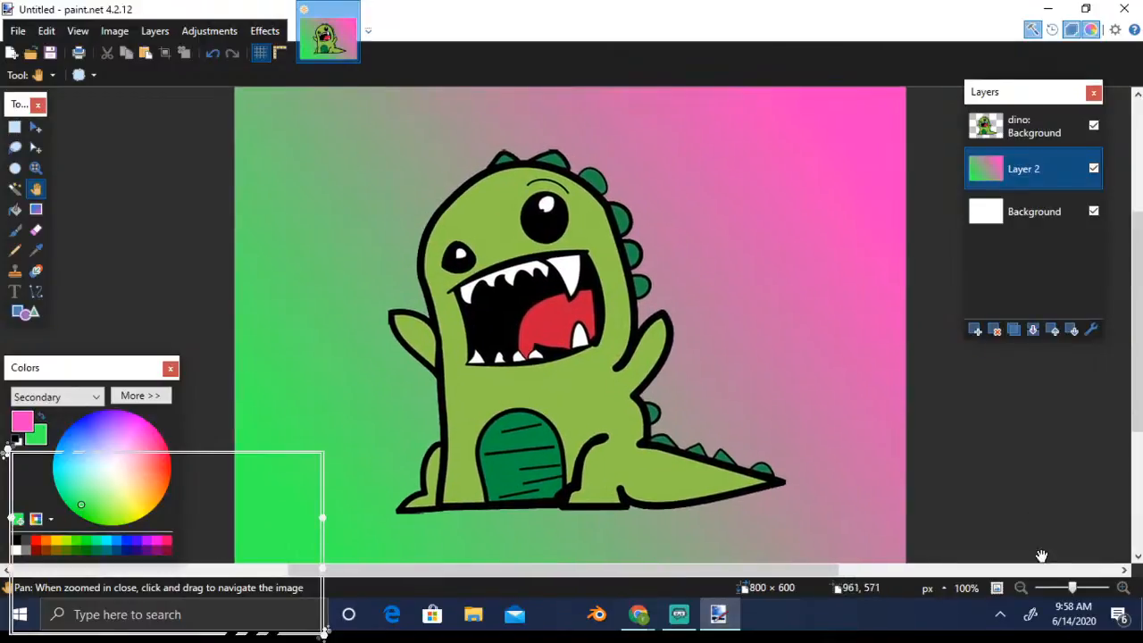
{"action": "left_click_drag", "start_coordinate": [1072, 596], "coordinate": [1063, 596]}
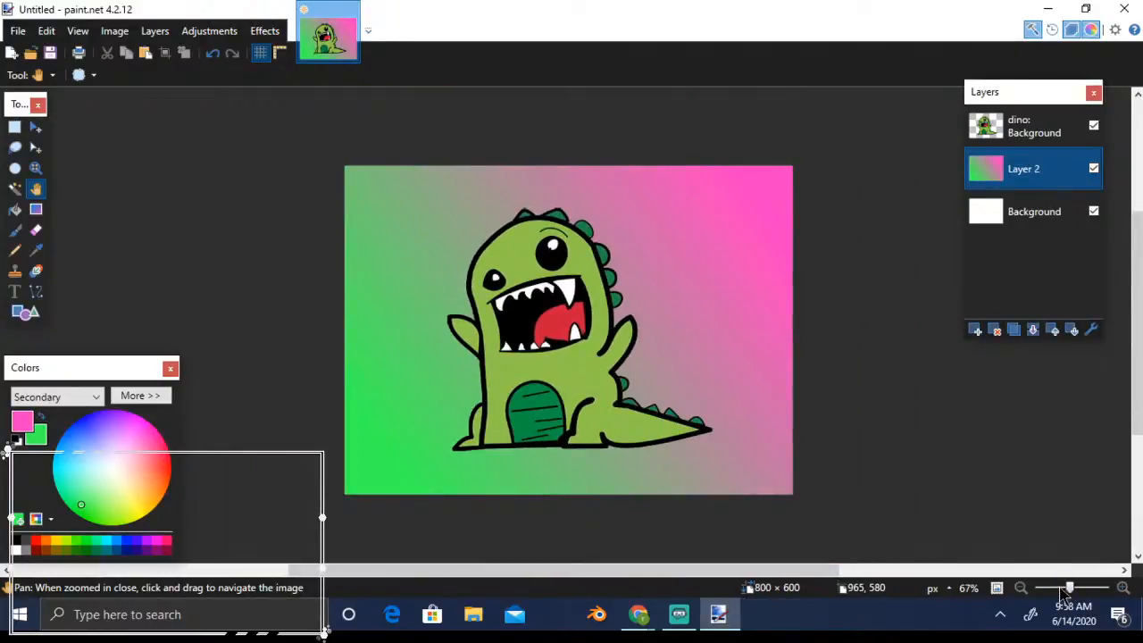
Choose the Paintbrush with white as the primary color and black as the secondary color
{"action": "left_click", "coordinate": [18, 234]}
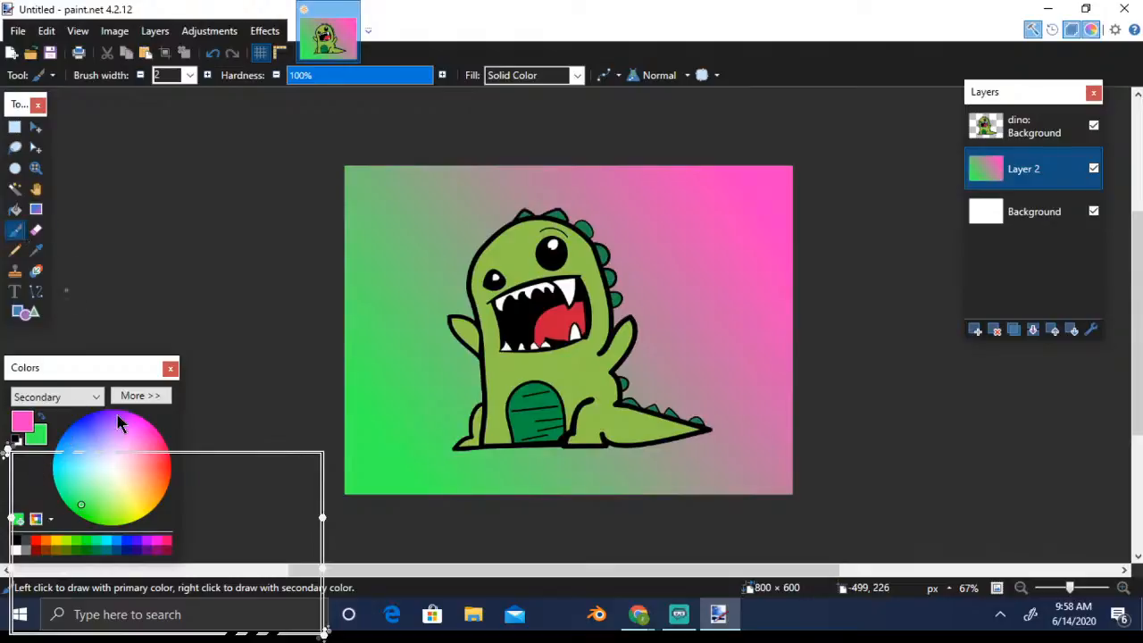
{"action": "left_click", "coordinate": [87, 425]}
{"action": "left_click", "coordinate": [16, 444]}
{"action": "left_click", "coordinate": [42, 417]}
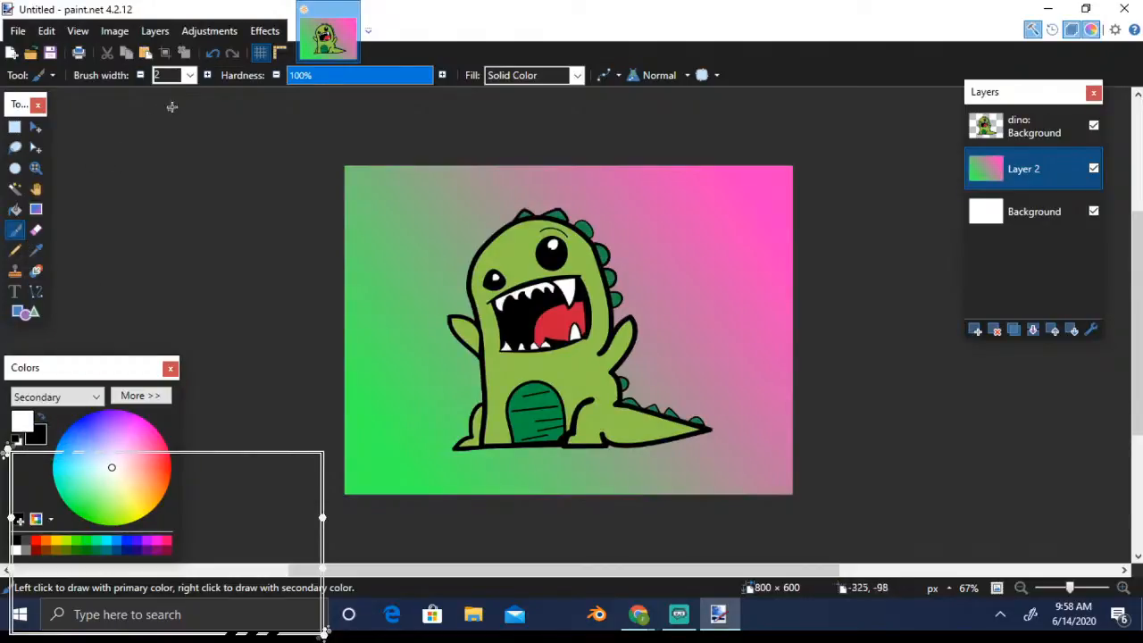
Paint two white strokes on Layer 2 beside the dino, a thin one at brush width 5 and a thick one at 65
{"action": "left_click", "coordinate": [189, 76]}
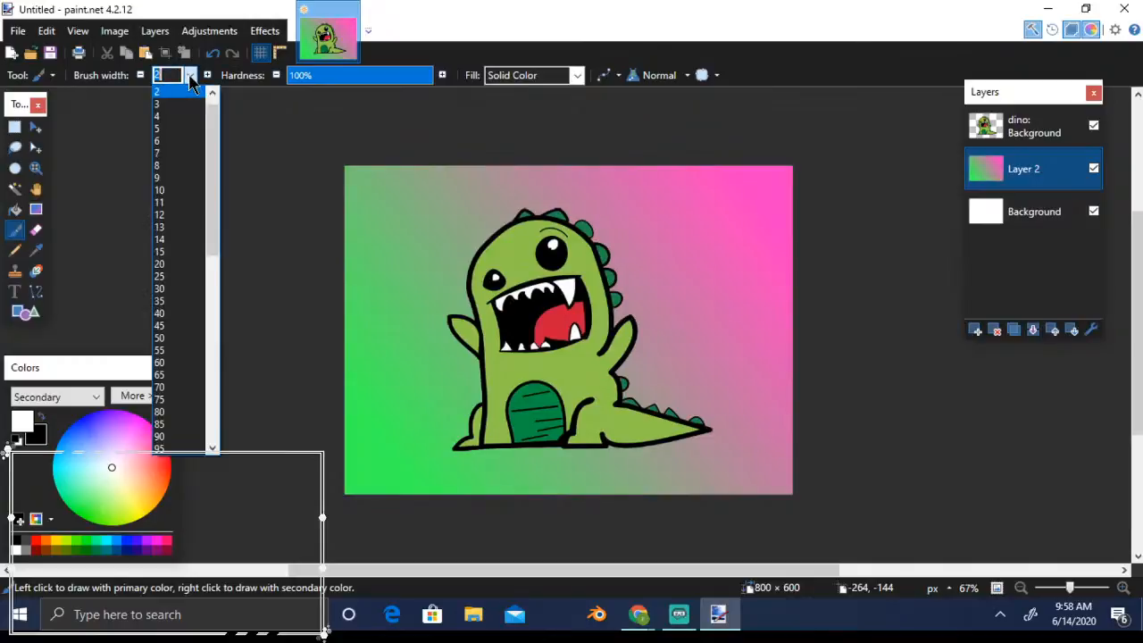
{"action": "left_click", "coordinate": [169, 130]}
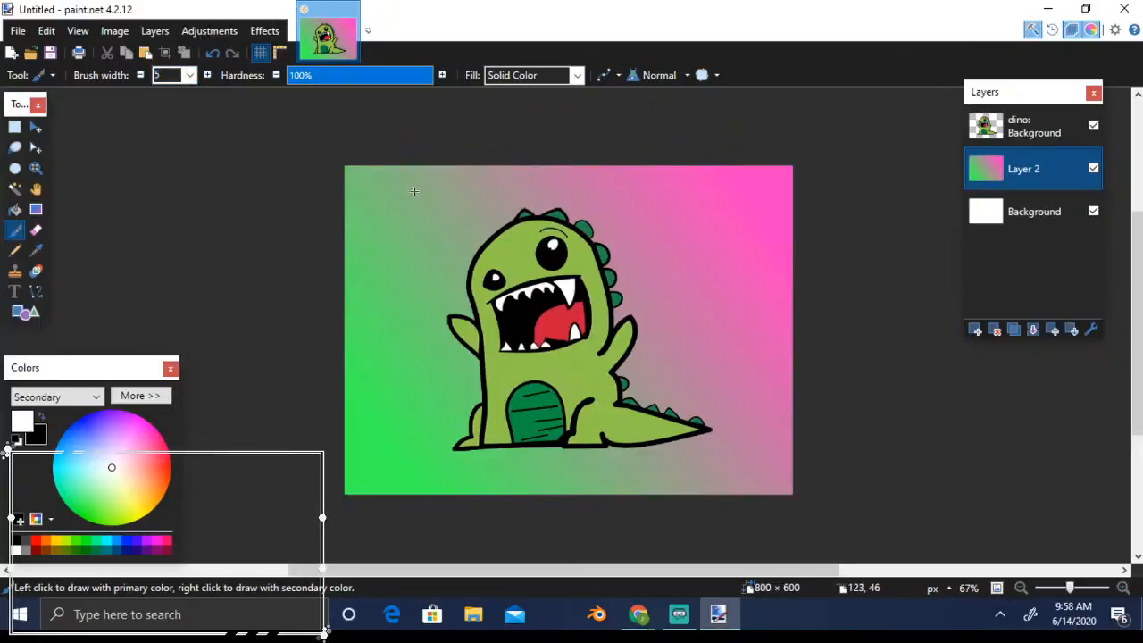
{"action": "mouse_move", "coordinate": [414, 191]}
{"action": "left_mouse_down"}
{"action": "mouse_move", "coordinate": [391, 249]}
{"action": "mouse_move", "coordinate": [397, 272]}
{"action": "left_mouse_up"}
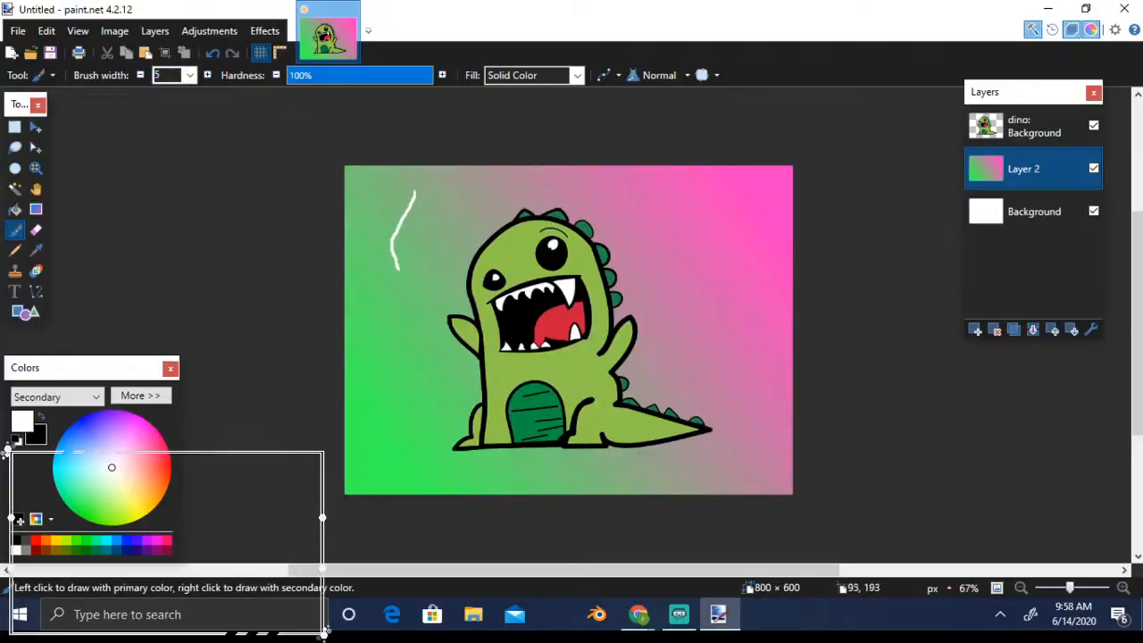
{"action": "left_click", "coordinate": [190, 75]}
{"action": "left_click", "coordinate": [178, 338]}
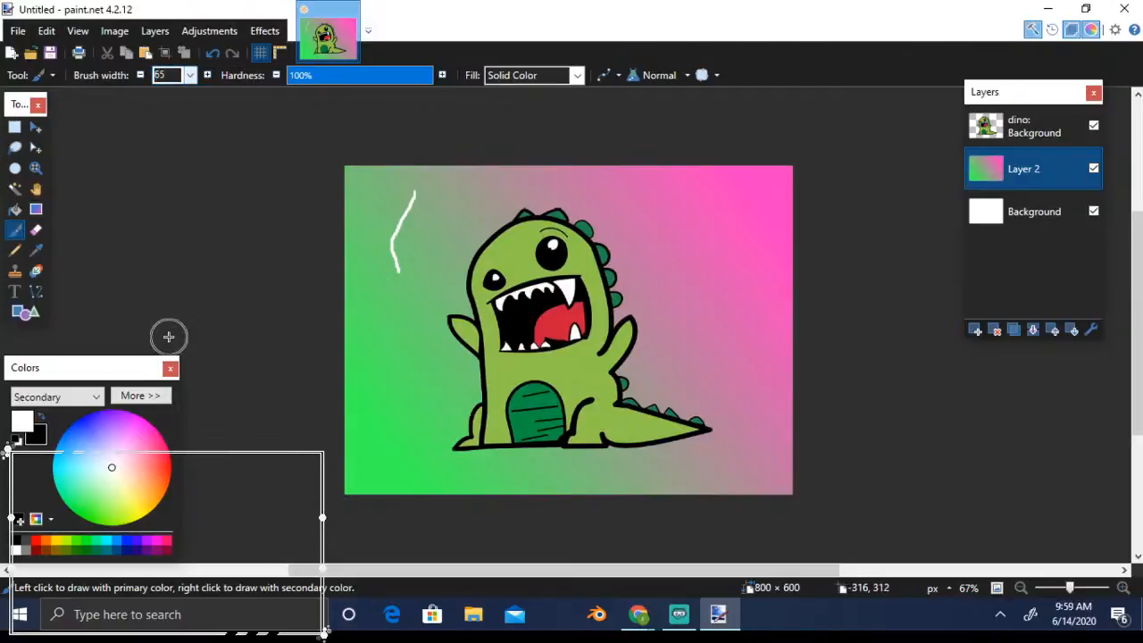
{"action": "left_click", "coordinate": [465, 206]}
{"action": "mouse_move", "coordinate": [465, 206]}
{"action": "left_mouse_down"}
{"action": "mouse_move", "coordinate": [420, 268]}
{"action": "mouse_move", "coordinate": [412, 345]}
{"action": "left_mouse_up"}
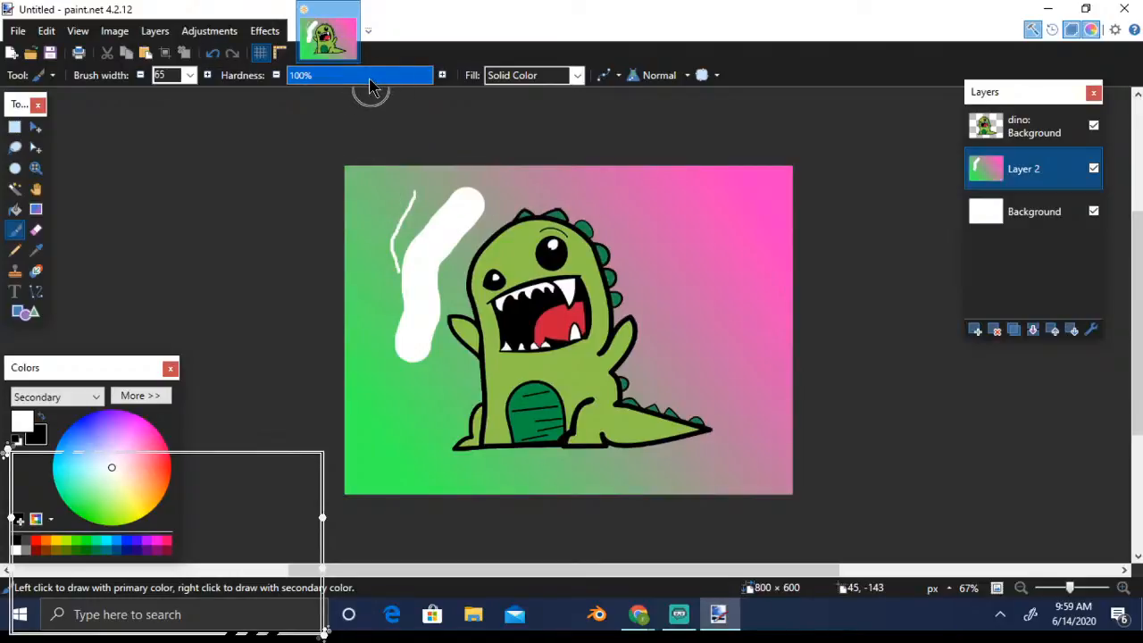
Paint soft white strokes on Layer 2, one at 43% hardness along the canvas's left edge and one at 8% above the dino's head
{"action": "left_click_drag", "start_coordinate": [369, 80], "coordinate": [351, 80]}
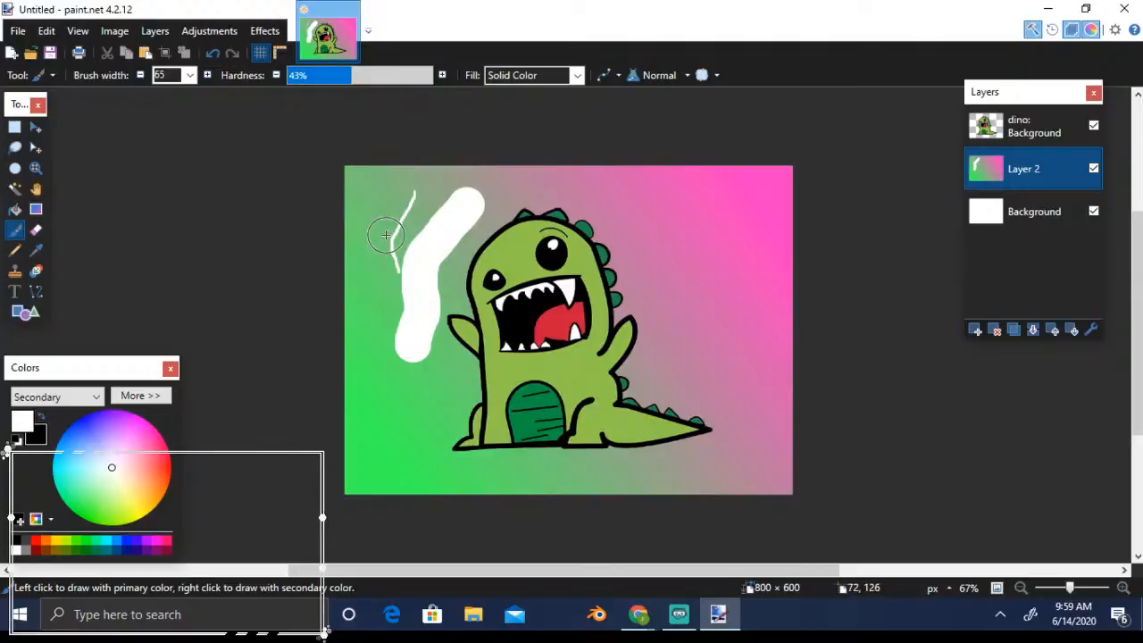
{"action": "mouse_move", "coordinate": [372, 198]}
{"action": "left_mouse_down"}
{"action": "mouse_move", "coordinate": [351, 272]}
{"action": "mouse_move", "coordinate": [372, 335]}
{"action": "left_mouse_up"}
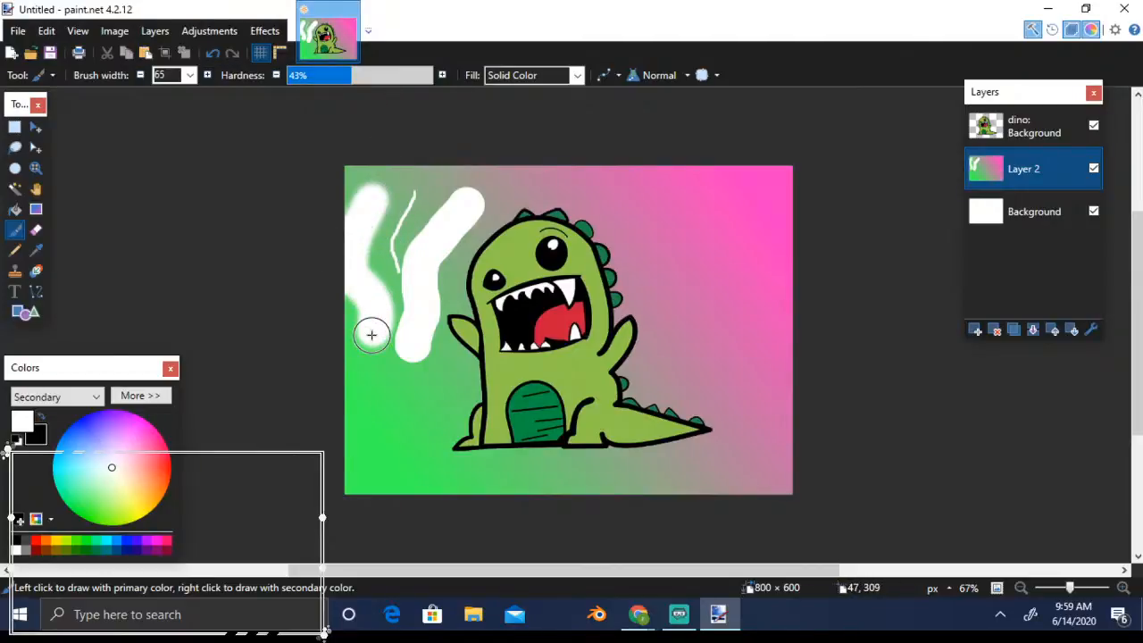
{"action": "mouse_move", "coordinate": [456, 212]}
{"action": "left_mouse_down"}
{"action": "mouse_move", "coordinate": [421, 252]}
{"action": "mouse_move", "coordinate": [417, 325]}
{"action": "left_mouse_up"}
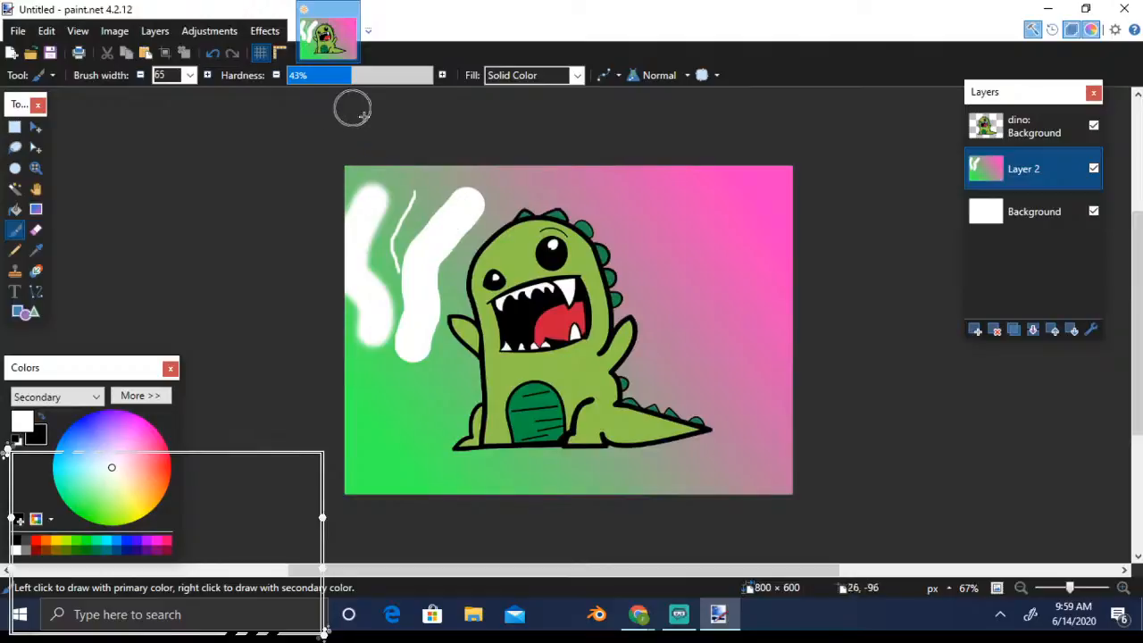
{"action": "mouse_move", "coordinate": [376, 214]}
{"action": "left_mouse_down"}
{"action": "mouse_move", "coordinate": [386, 202]}
{"action": "mouse_move", "coordinate": [375, 204]}
{"action": "mouse_move", "coordinate": [367, 279]}
{"action": "left_mouse_up"}
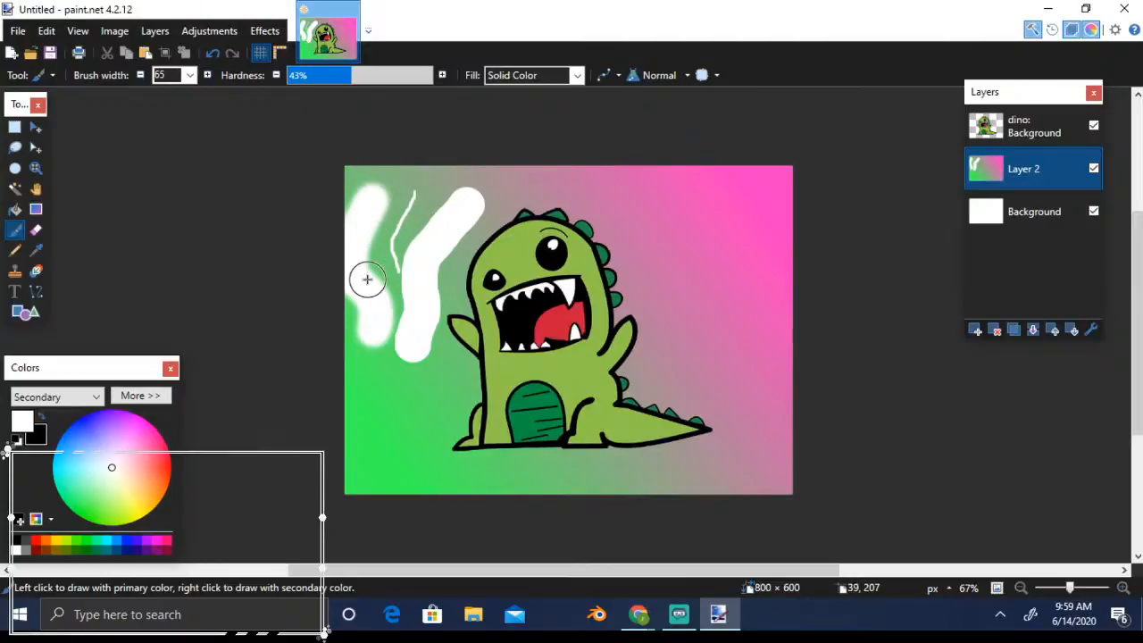
{"action": "left_click", "coordinate": [315, 75]}
{"action": "left_click", "coordinate": [300, 75]}
{"action": "left_click_drag", "start_coordinate": [520, 189], "coordinate": [638, 194]}
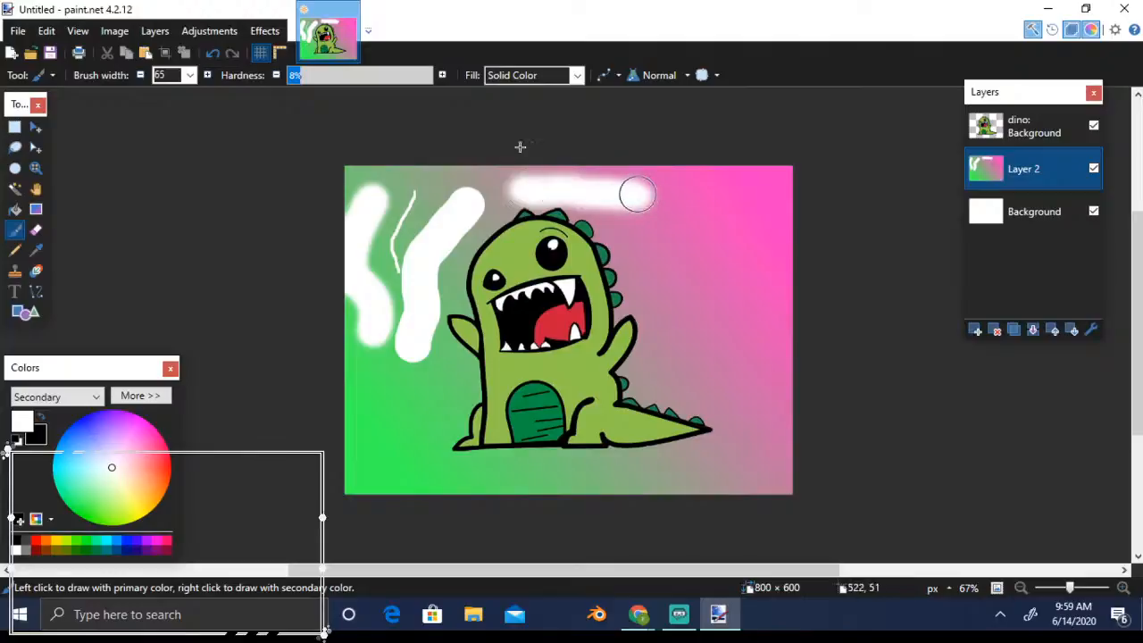
Undo all four white brush strokes on Layer 2
{"action": "left_click", "coordinate": [215, 56]}
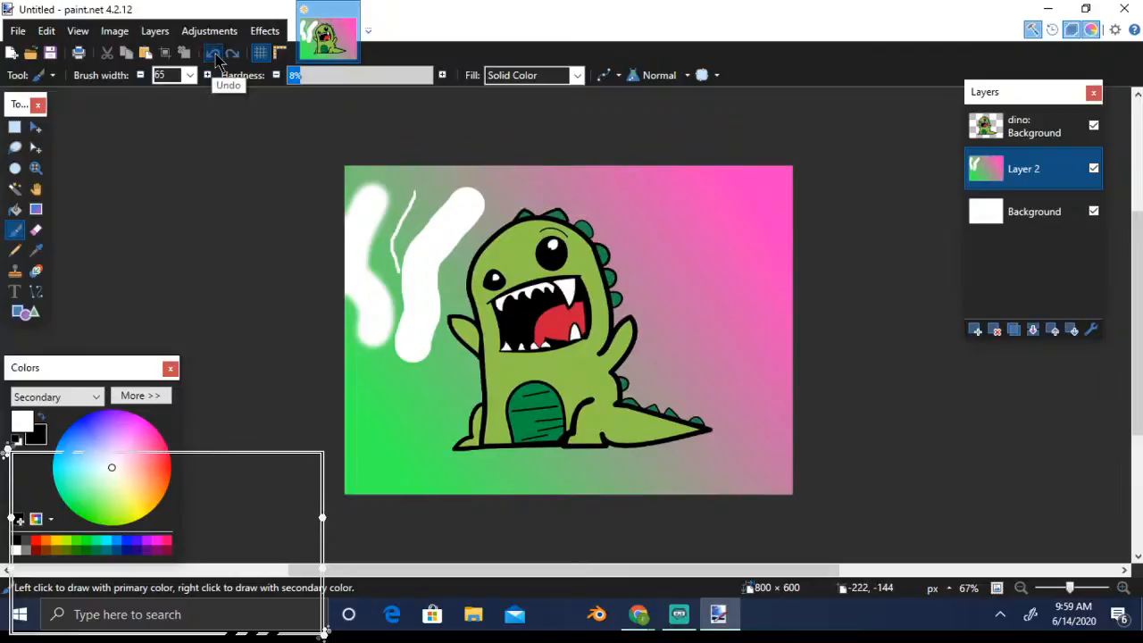
{"action": "left_click", "coordinate": [214, 56]}
{"action": "left_click", "coordinate": [215, 55]}
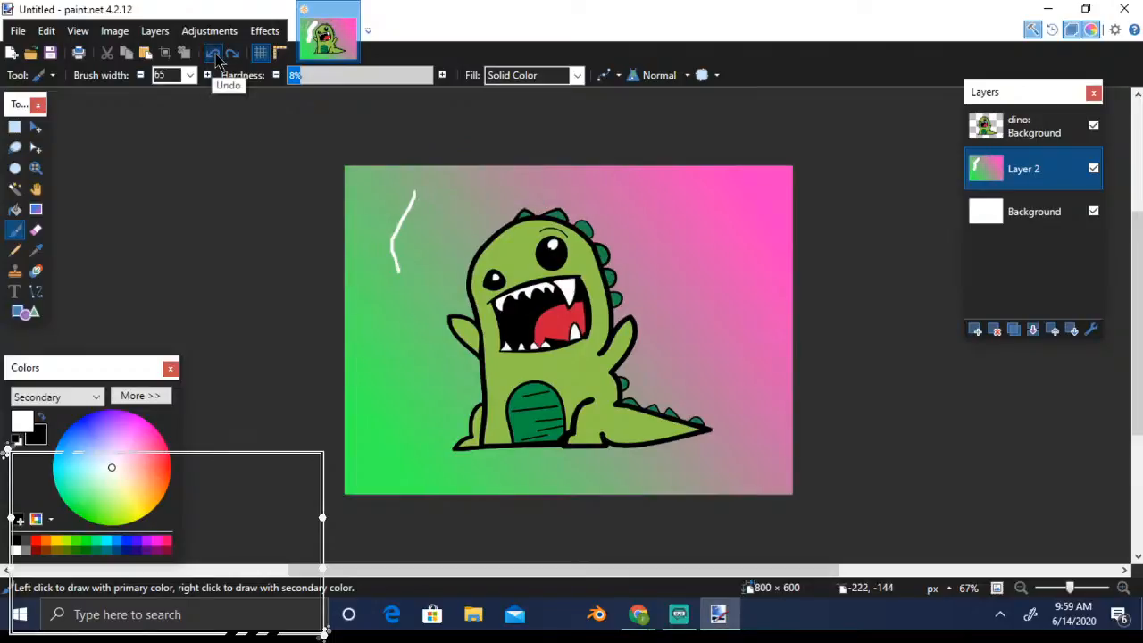
{"action": "left_click", "coordinate": [215, 55]}
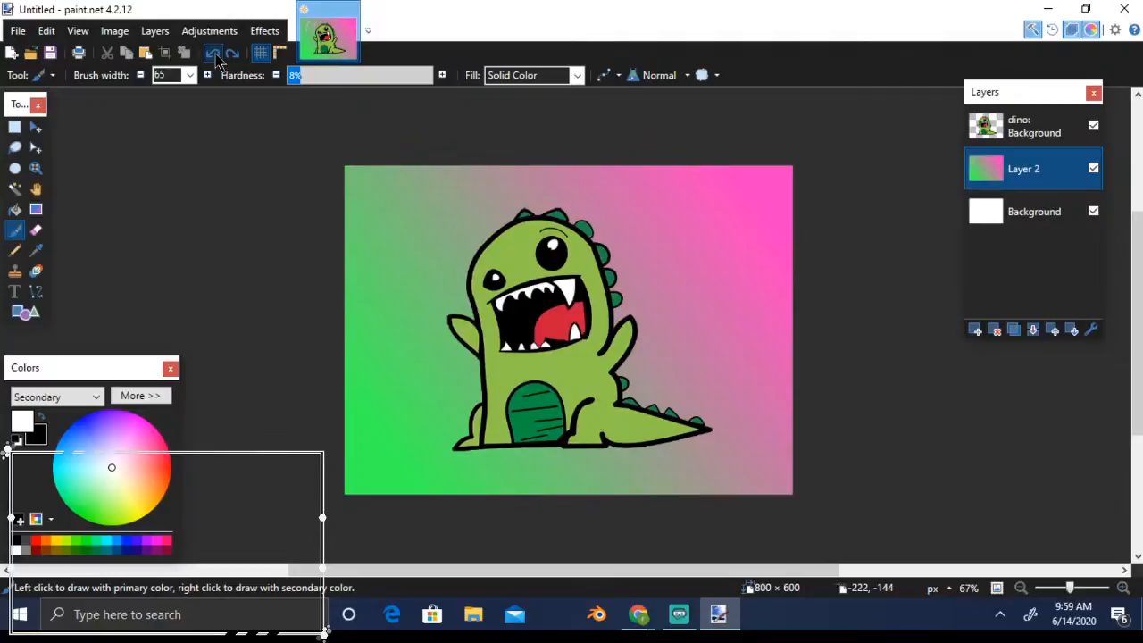
Erase a soft stroke from Layer 2's upper-right area with the Eraser at 26% hardness, and hide the Background layer
{"action": "left_click", "coordinate": [38, 231]}
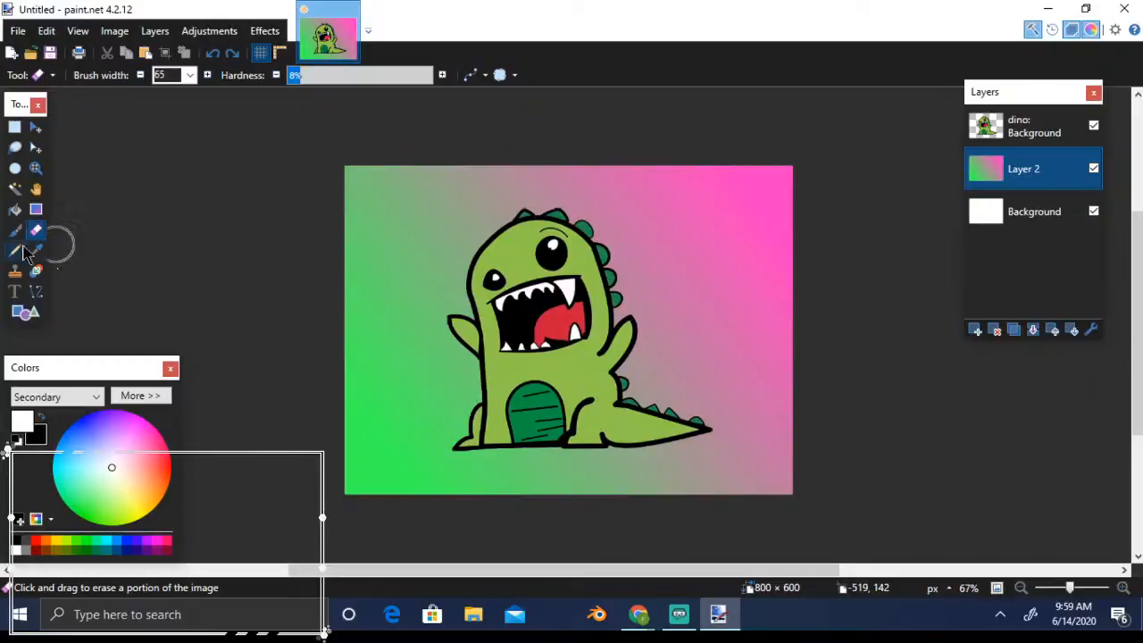
{"action": "left_click", "coordinate": [326, 79]}
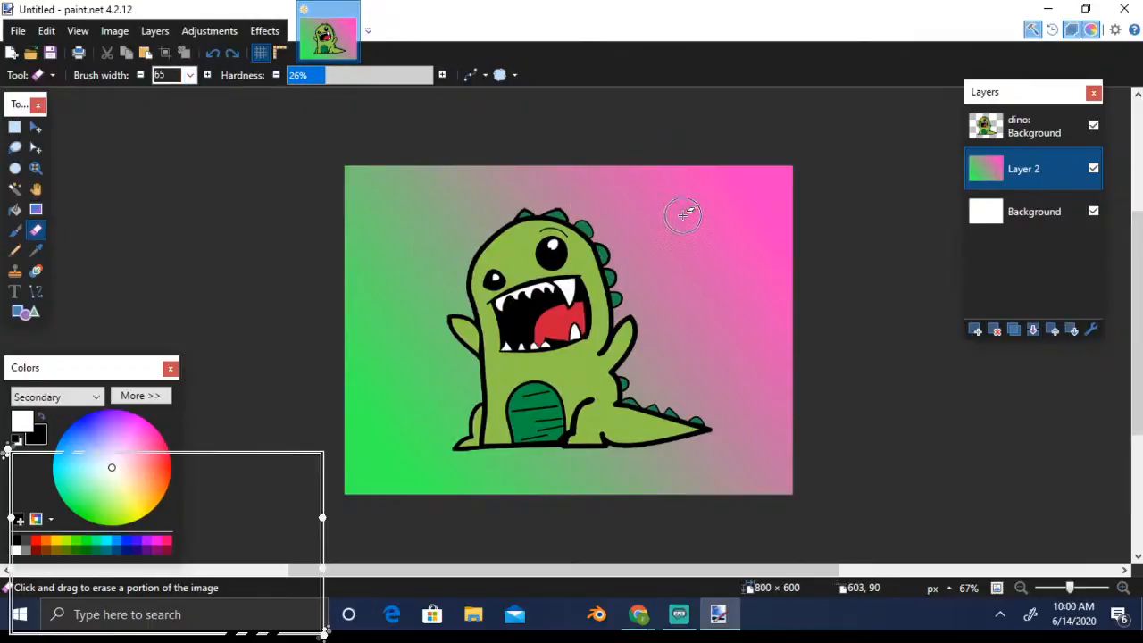
{"action": "mouse_move", "coordinate": [683, 214]}
{"action": "left_mouse_down"}
{"action": "mouse_move", "coordinate": [747, 286]}
{"action": "mouse_move", "coordinate": [747, 318]}
{"action": "mouse_move", "coordinate": [760, 208]}
{"action": "mouse_move", "coordinate": [704, 214]}
{"action": "left_mouse_up"}
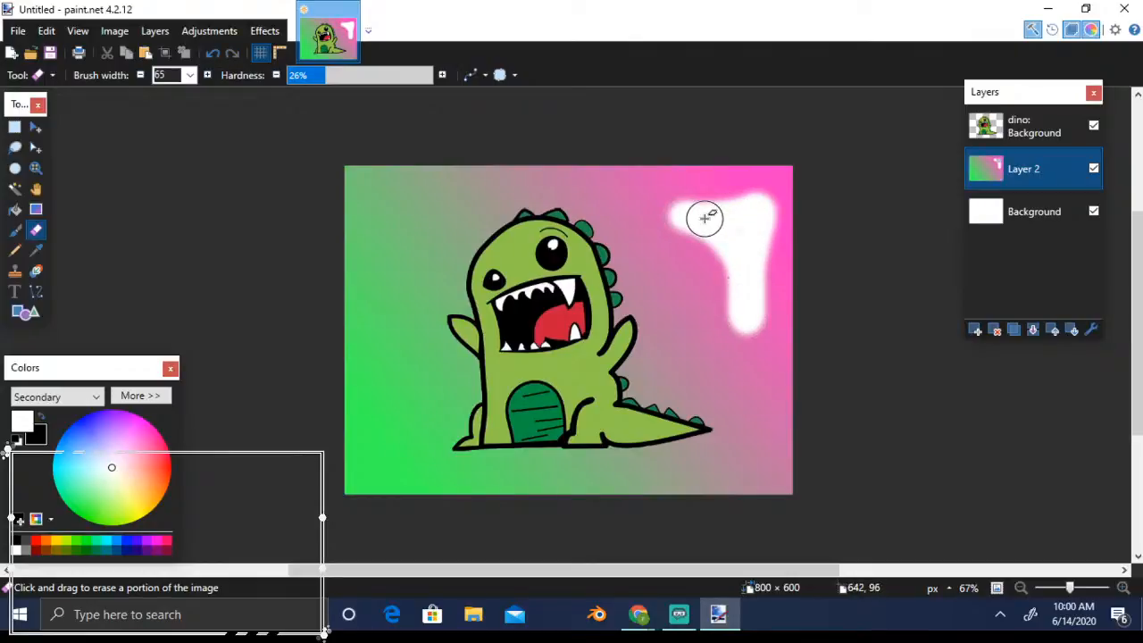
{"action": "left_click", "coordinate": [1094, 212]}
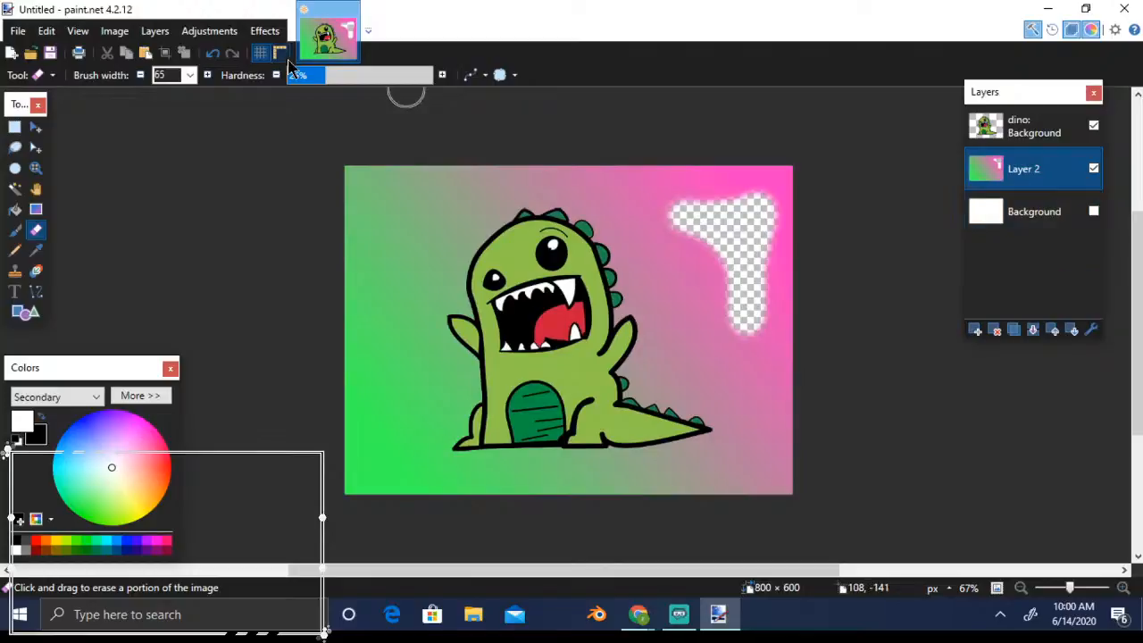
Undo the Background layer's visibility change and the eraser stroke on Layer 2
{"action": "left_click", "coordinate": [213, 55]}
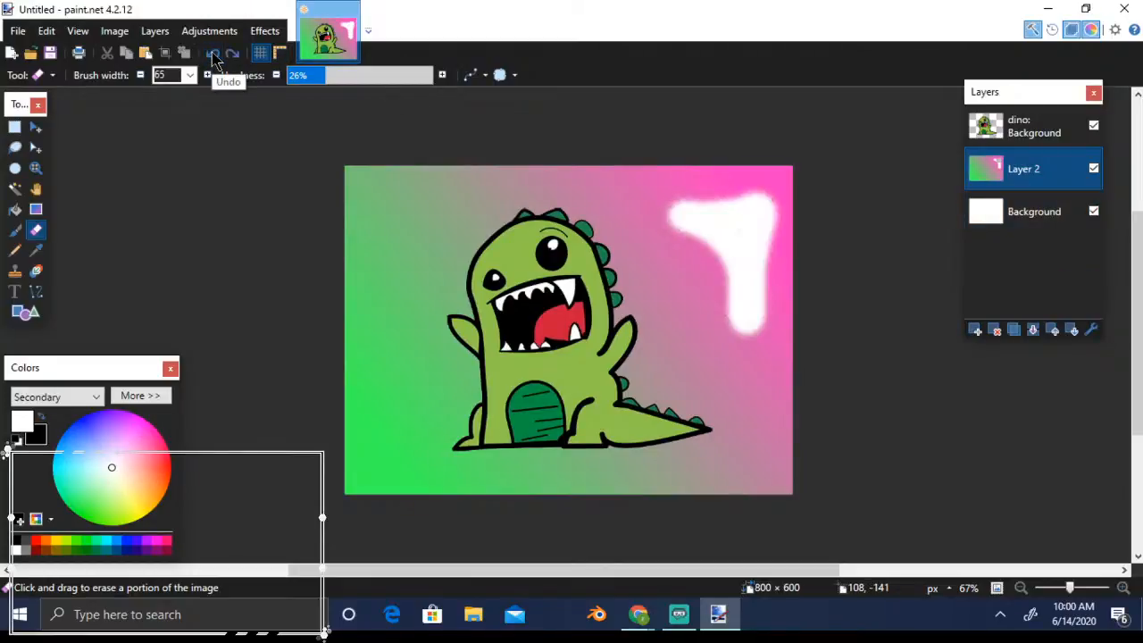
{"action": "left_click", "coordinate": [214, 55]}
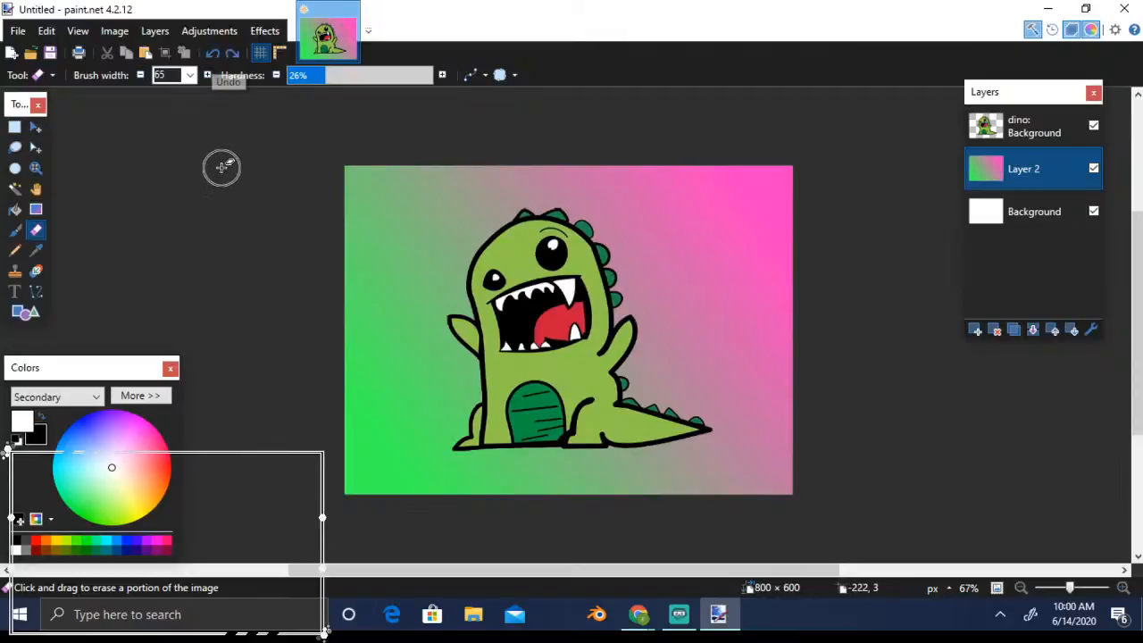
Swap the colors to make black primary and white secondary, and draw a small Pencil scribble on Layer 2 near the canvas's upper-left corner
{"action": "left_click", "coordinate": [11, 258]}
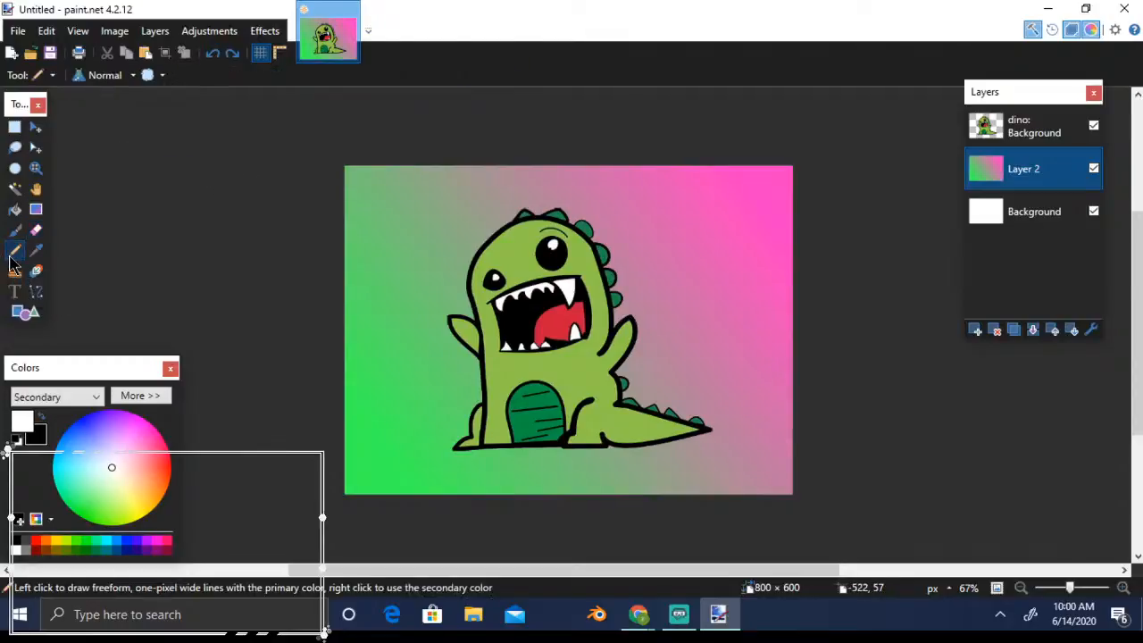
{"action": "left_click", "coordinate": [132, 77]}
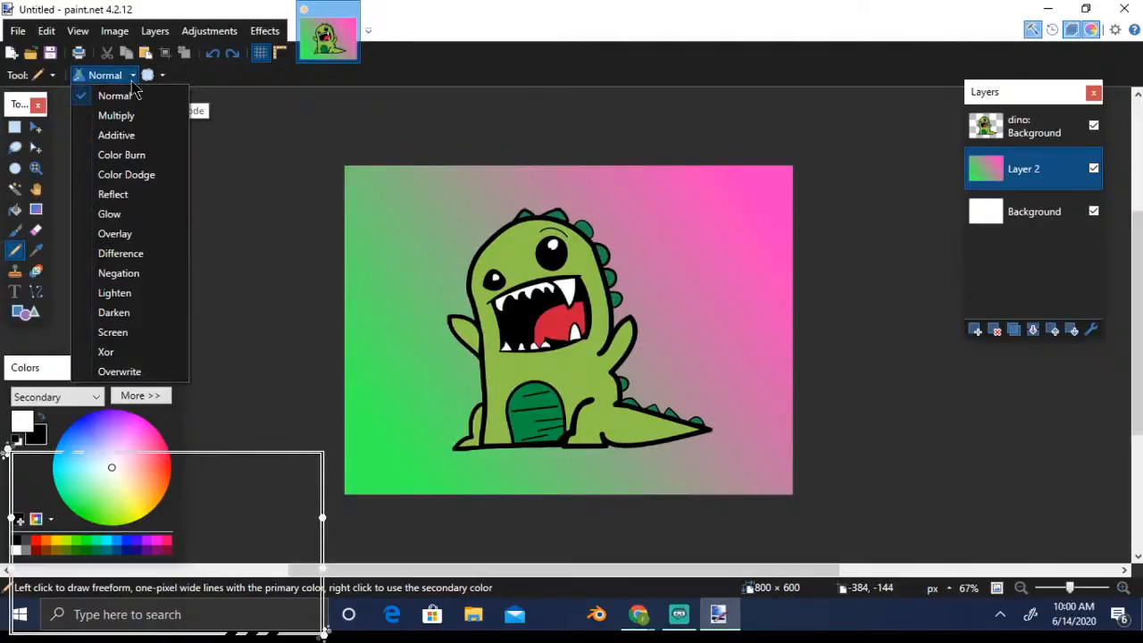
{"action": "left_click", "coordinate": [133, 86]}
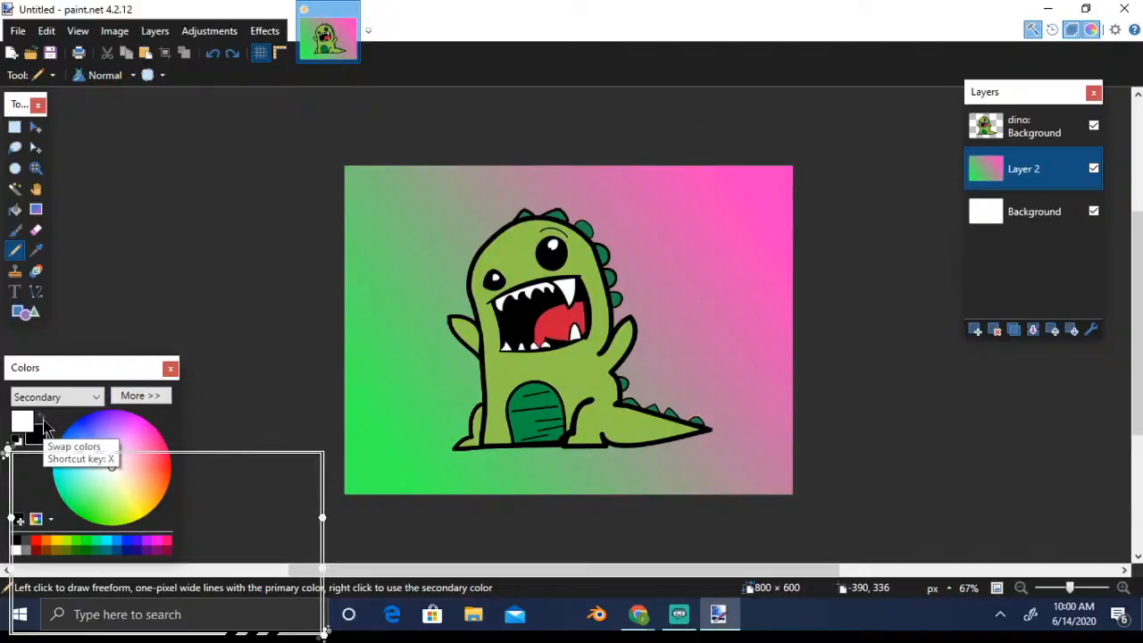
{"action": "left_click", "coordinate": [41, 417]}
{"action": "mouse_move", "coordinate": [426, 214]}
{"action": "left_mouse_down"}
{"action": "mouse_move", "coordinate": [422, 189]}
{"action": "mouse_move", "coordinate": [464, 199]}
{"action": "left_mouse_up"}
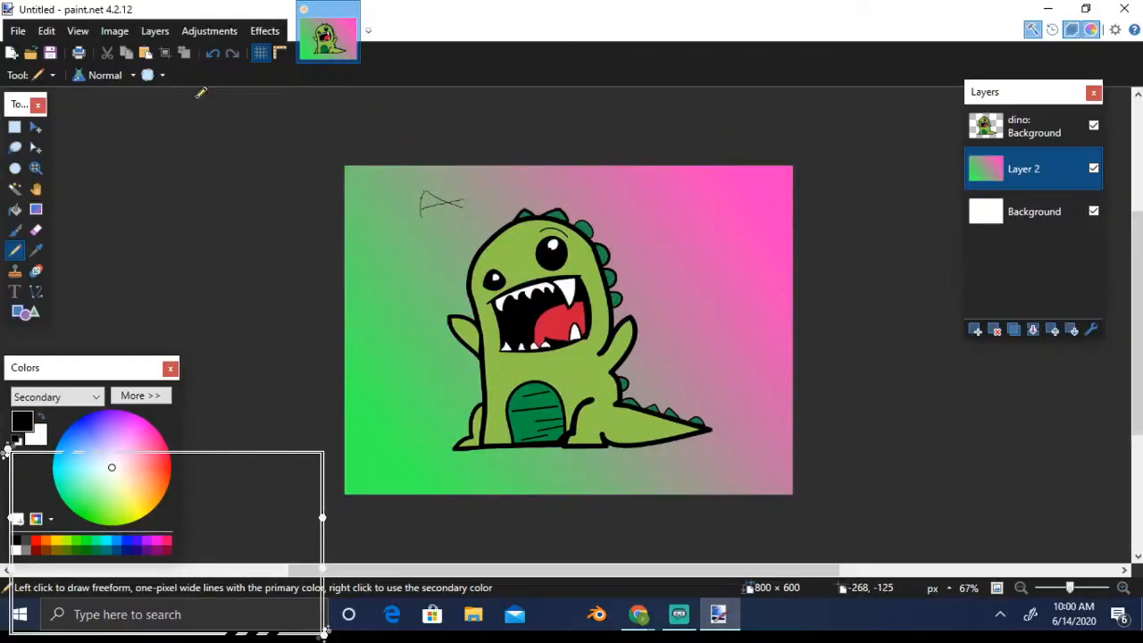
Set the Pencil's blending mode to Lighten
{"action": "left_click", "coordinate": [75, 77]}
{"action": "left_click", "coordinate": [72, 87]}
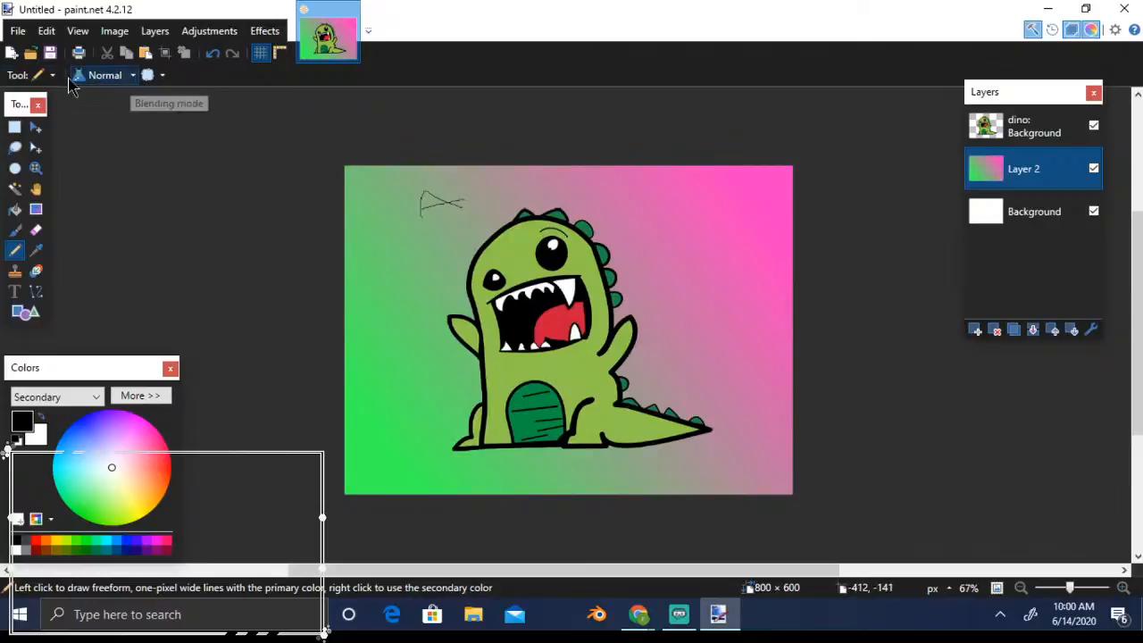
{"action": "left_click", "coordinate": [163, 76]}
{"action": "left_click", "coordinate": [166, 78]}
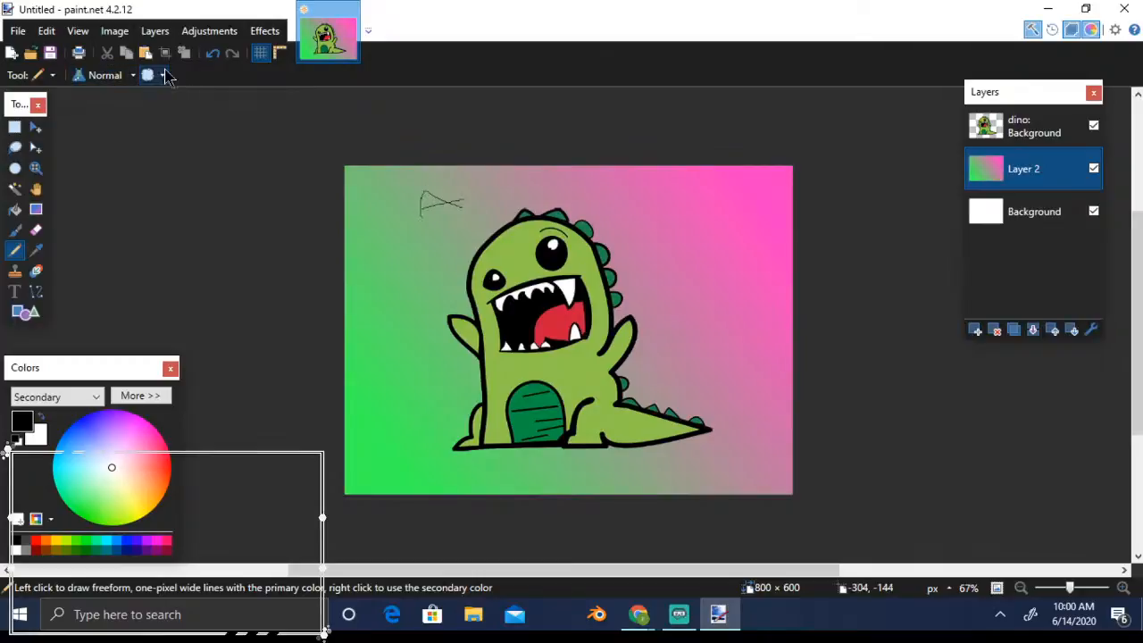
{"action": "left_click", "coordinate": [109, 75]}
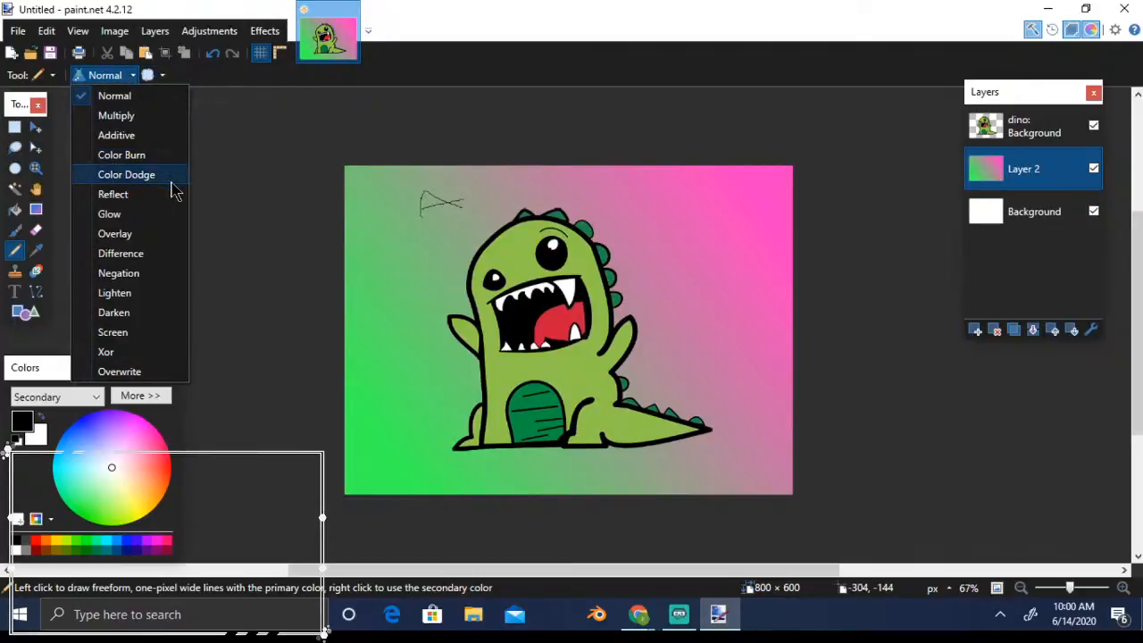
{"action": "left_click", "coordinate": [126, 298]}
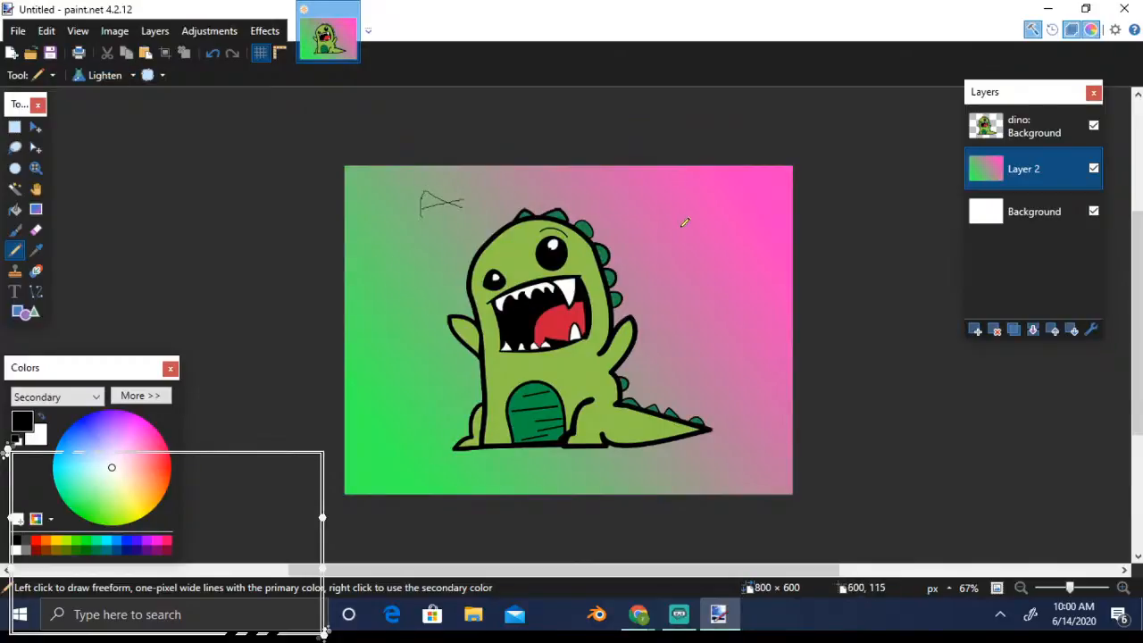
Set the Pencil's blending mode to Multiply and draw a looping black scribble on the pink area beside the dino's head
{"action": "left_click", "coordinate": [132, 77]}
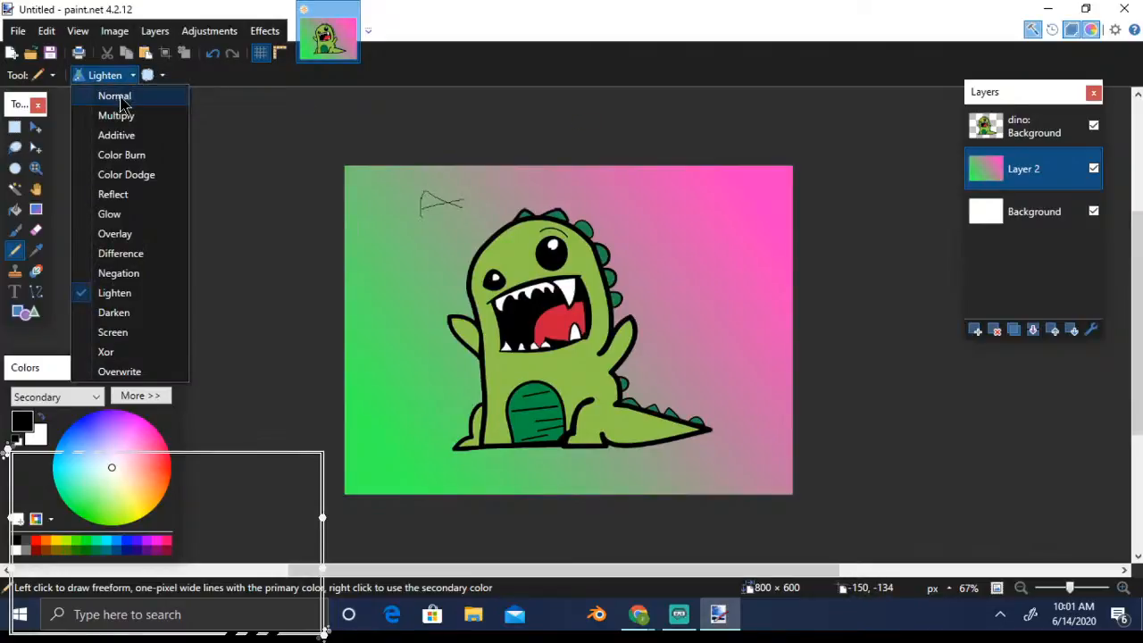
{"action": "left_click", "coordinate": [116, 116]}
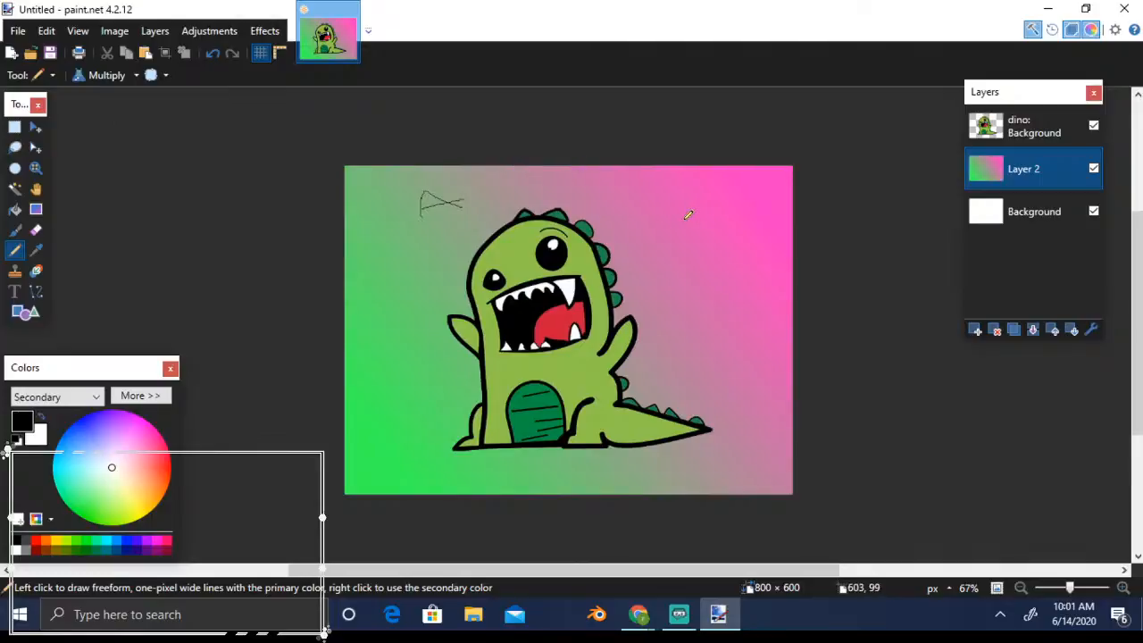
{"action": "mouse_move", "coordinate": [688, 214]}
{"action": "left_mouse_down"}
{"action": "mouse_move", "coordinate": [696, 298]}
{"action": "mouse_move", "coordinate": [723, 275]}
{"action": "mouse_move", "coordinate": [728, 231]}
{"action": "mouse_move", "coordinate": [645, 245]}
{"action": "mouse_move", "coordinate": [738, 284]}
{"action": "left_mouse_up"}
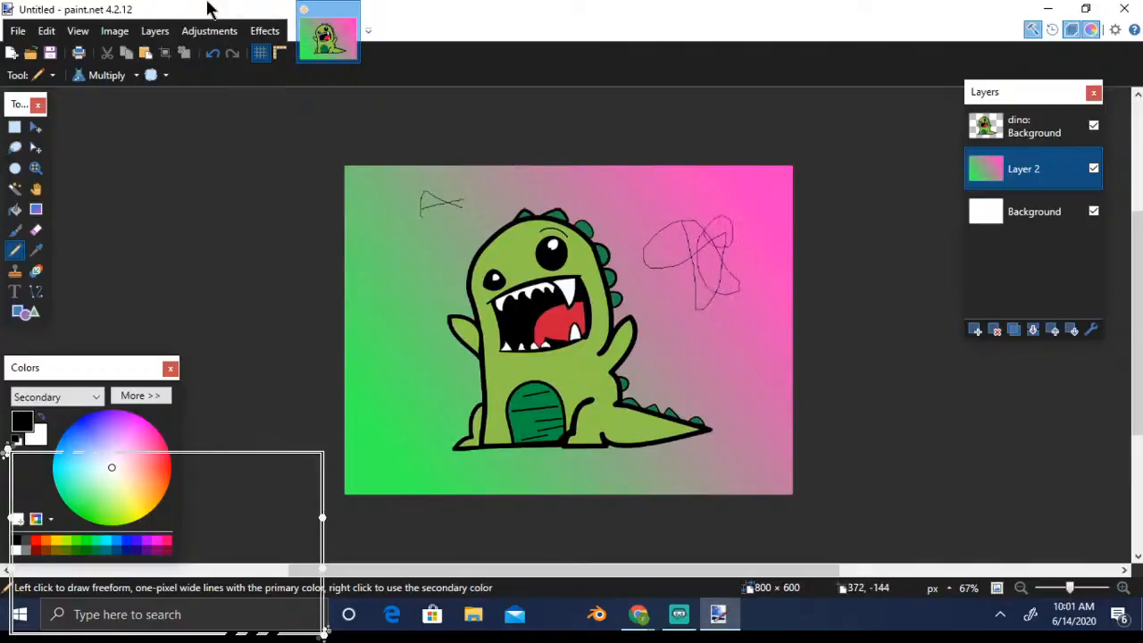
Undo all the Pencil scribbles on Layer 2
{"action": "left_click", "coordinate": [215, 56]}
{"action": "left_click", "coordinate": [215, 55]}
{"action": "left_click", "coordinate": [215, 55]}
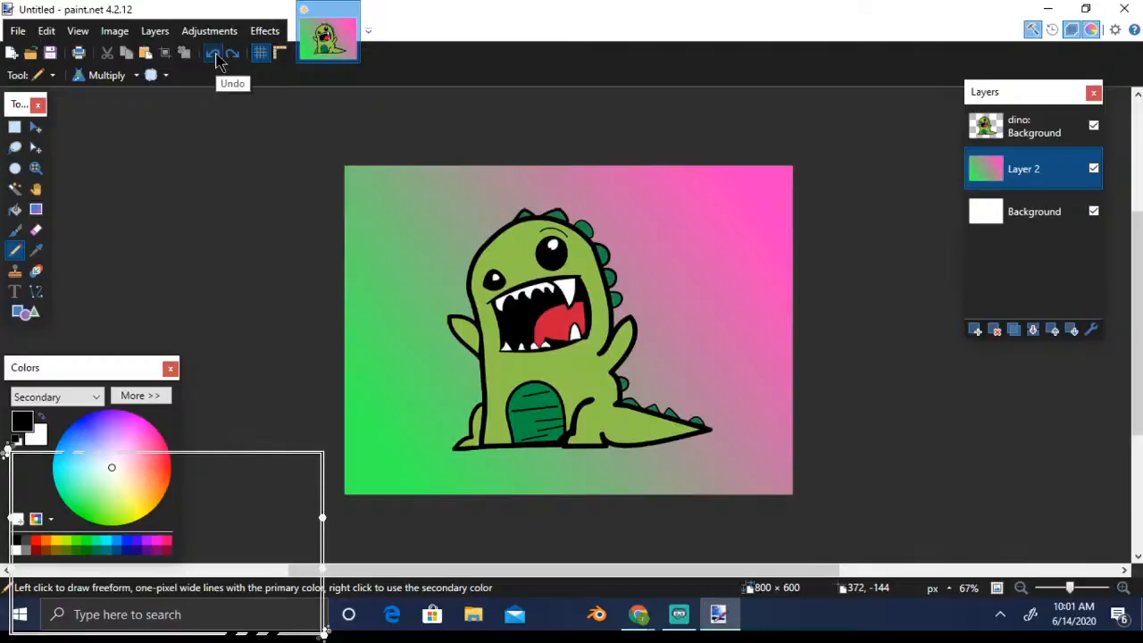
Sample the gradient's green and then its pink from Layer 2 with the Color Picker as the primary color
{"action": "left_click", "coordinate": [36, 256]}
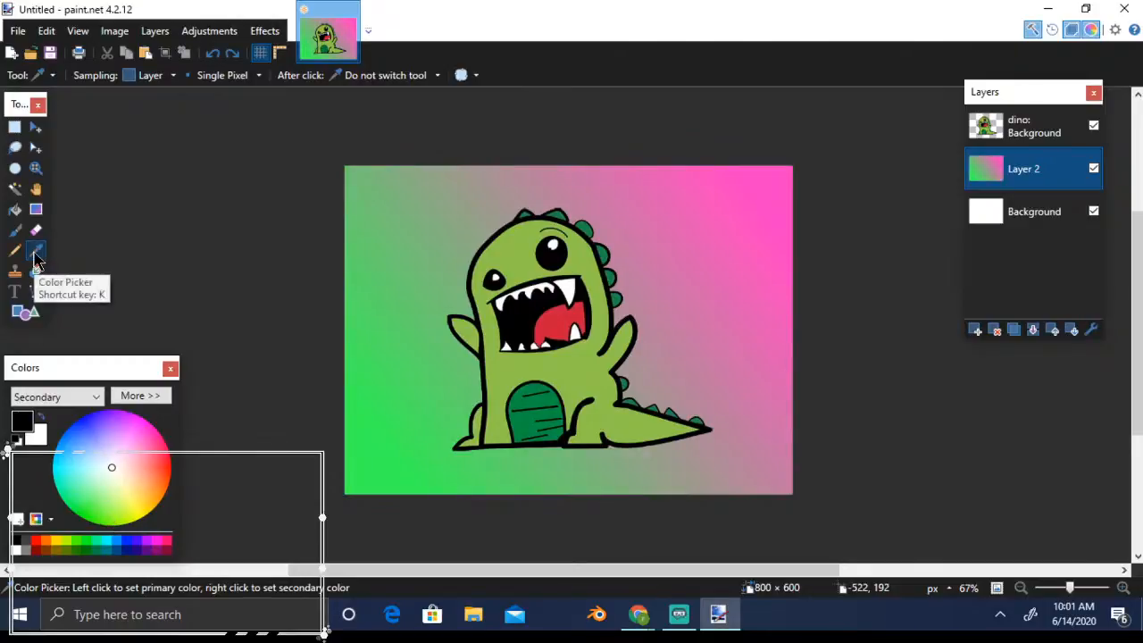
{"action": "left_click", "coordinate": [398, 385]}
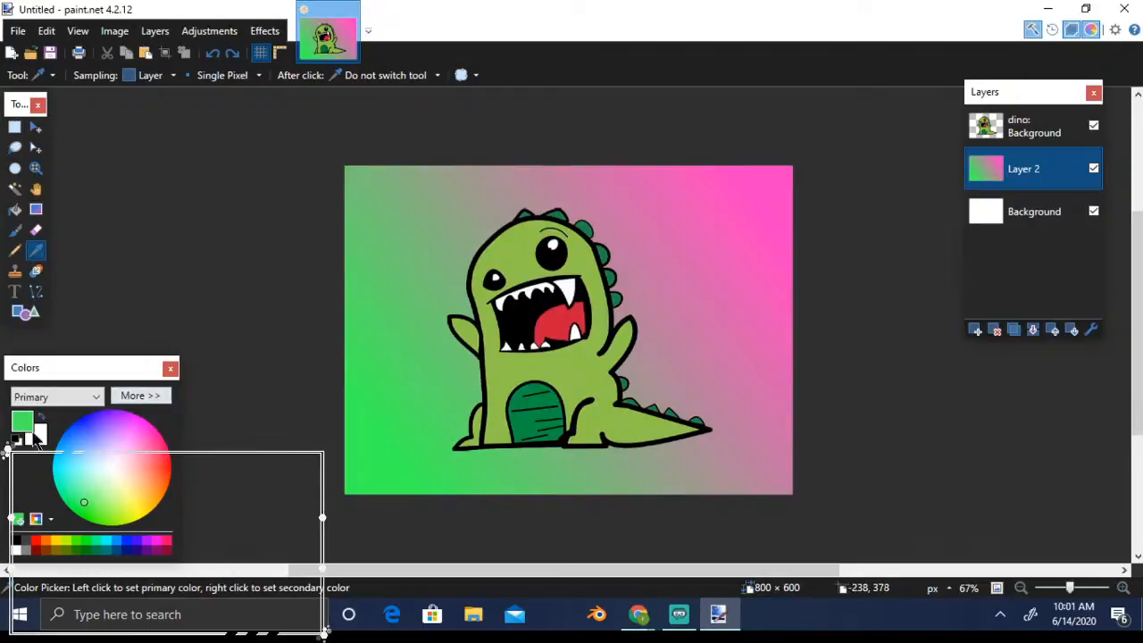
{"action": "left_click", "coordinate": [738, 188]}
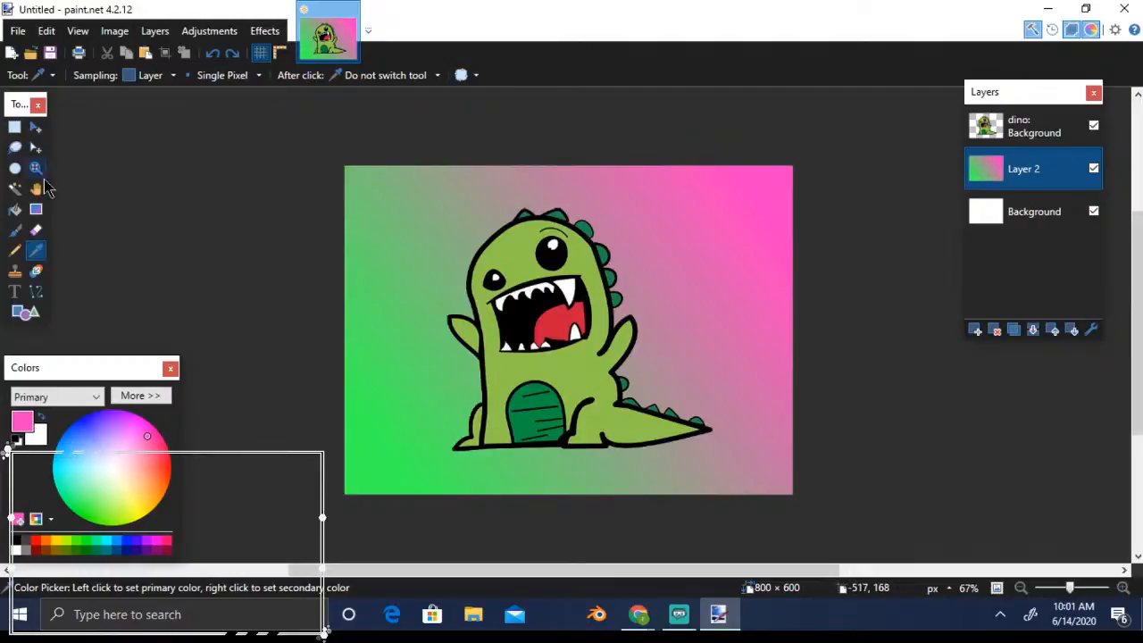
Fill Layer 2's green area with the sampled pink using the Paint Bucket, and undo the fill
{"action": "left_click", "coordinate": [14, 209]}
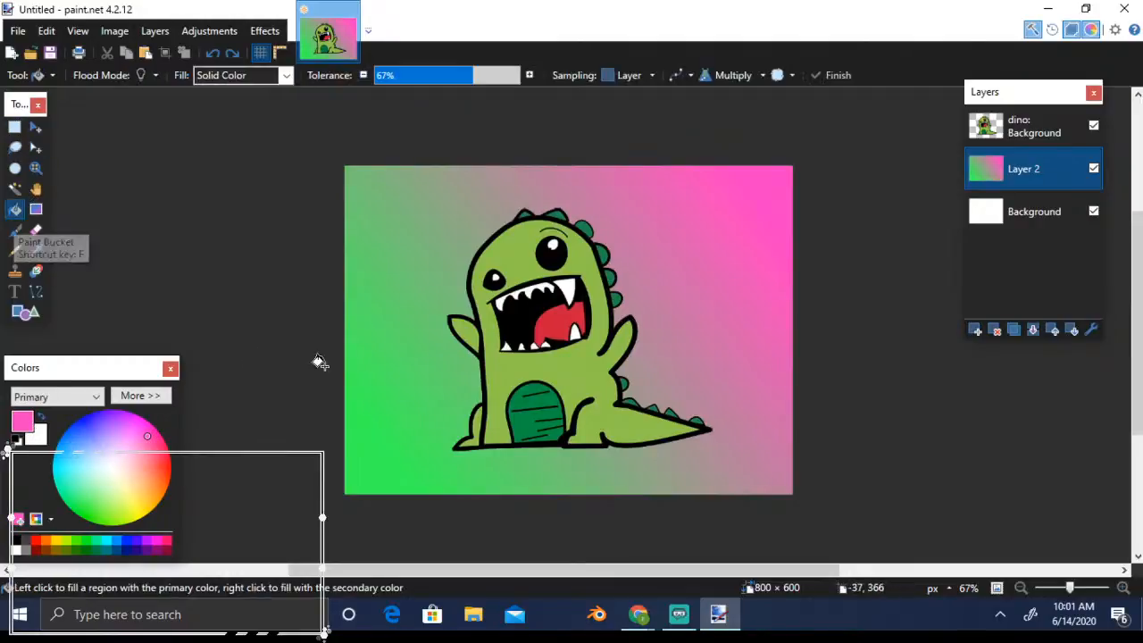
{"action": "left_click", "coordinate": [376, 375]}
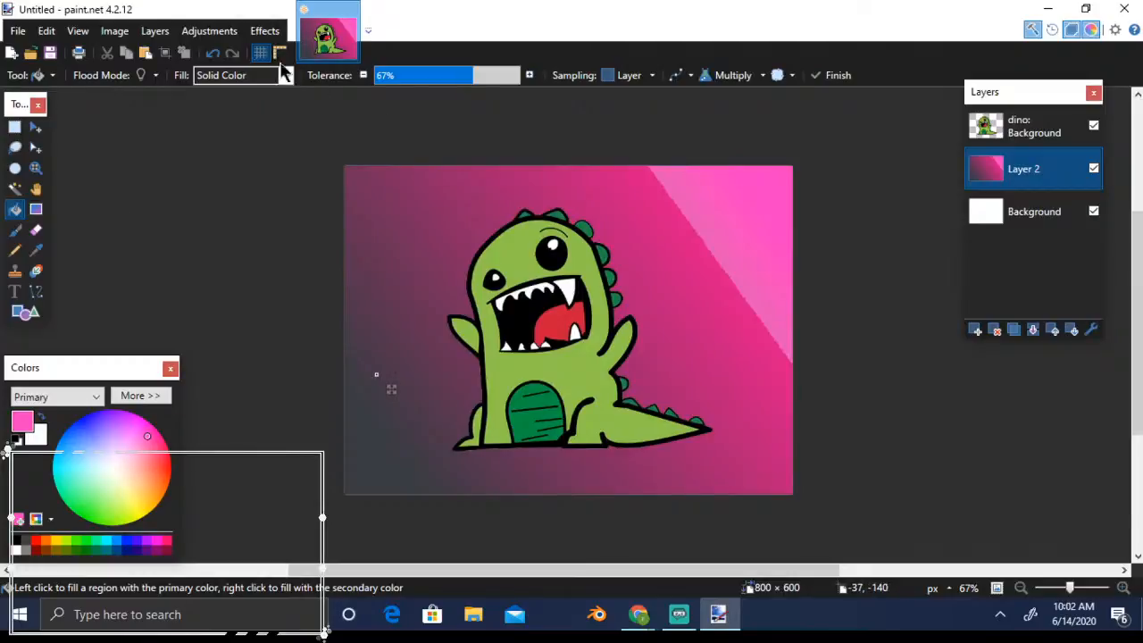
{"action": "left_click", "coordinate": [213, 55]}
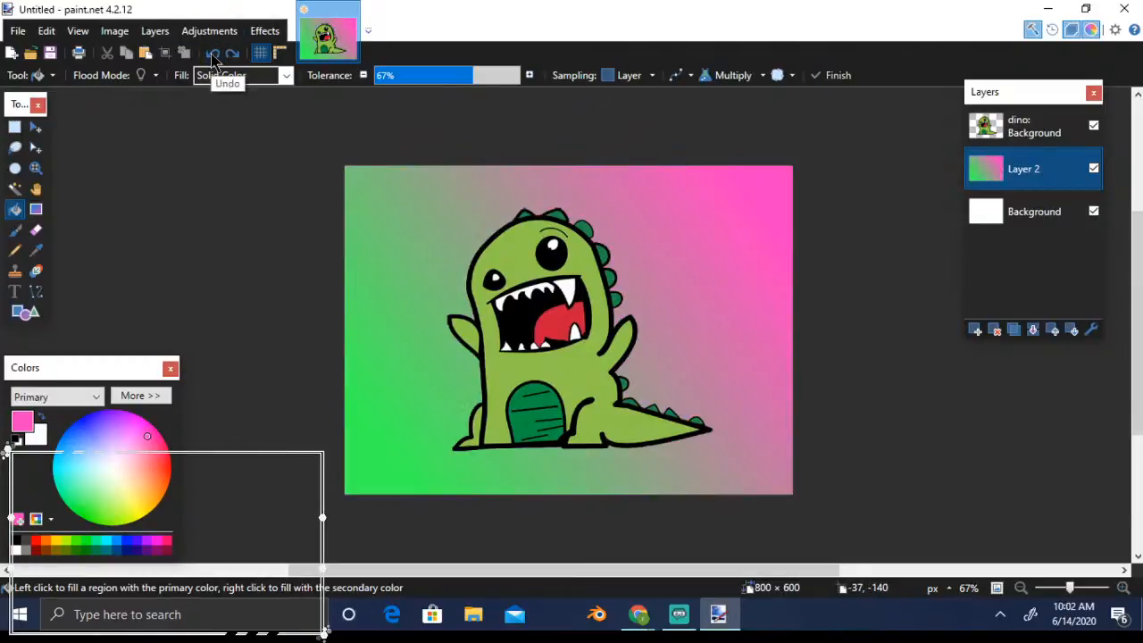
Choose the Clone Stamp and set its hardness to 100% and its brush width to 150
{"action": "left_click", "coordinate": [16, 273]}
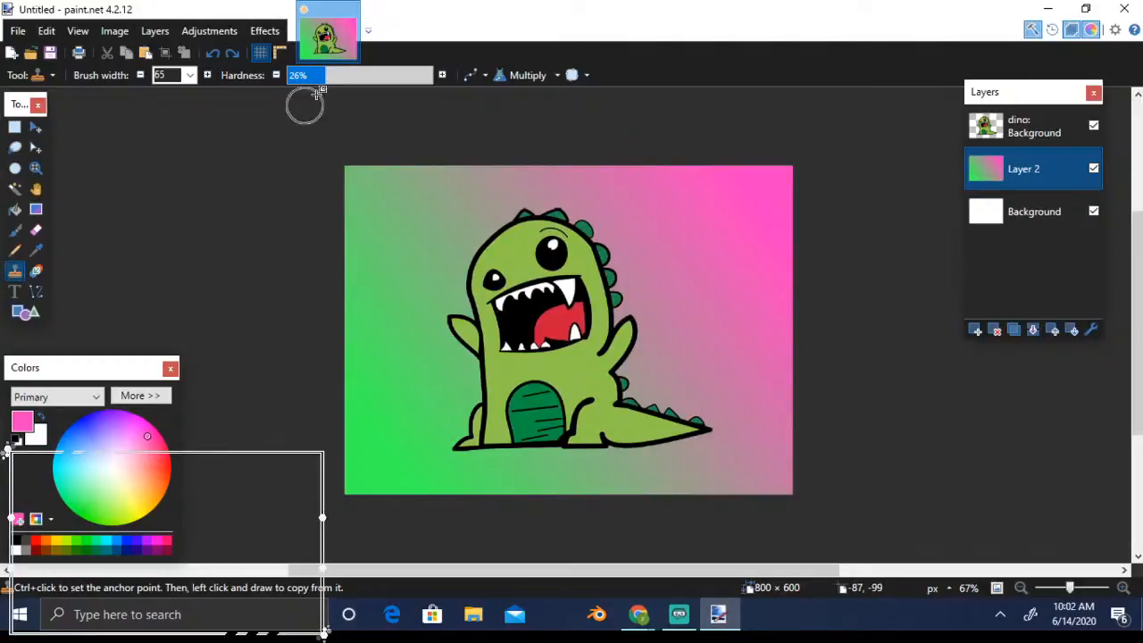
{"action": "left_click_drag", "start_coordinate": [329, 83], "coordinate": [439, 83]}
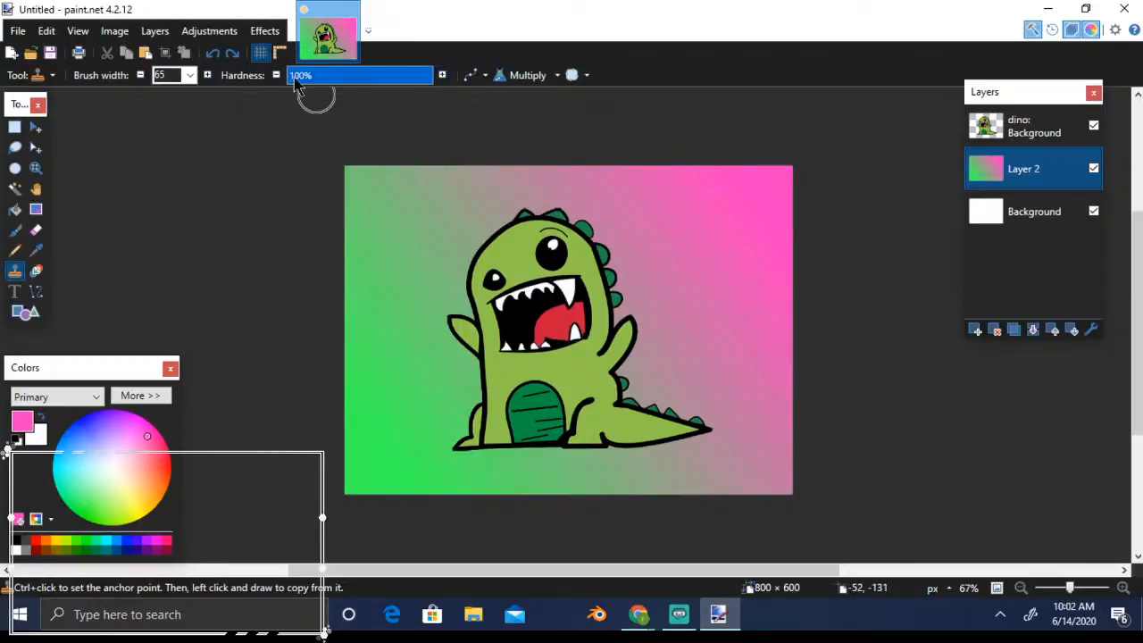
{"action": "left_click", "coordinate": [190, 76]}
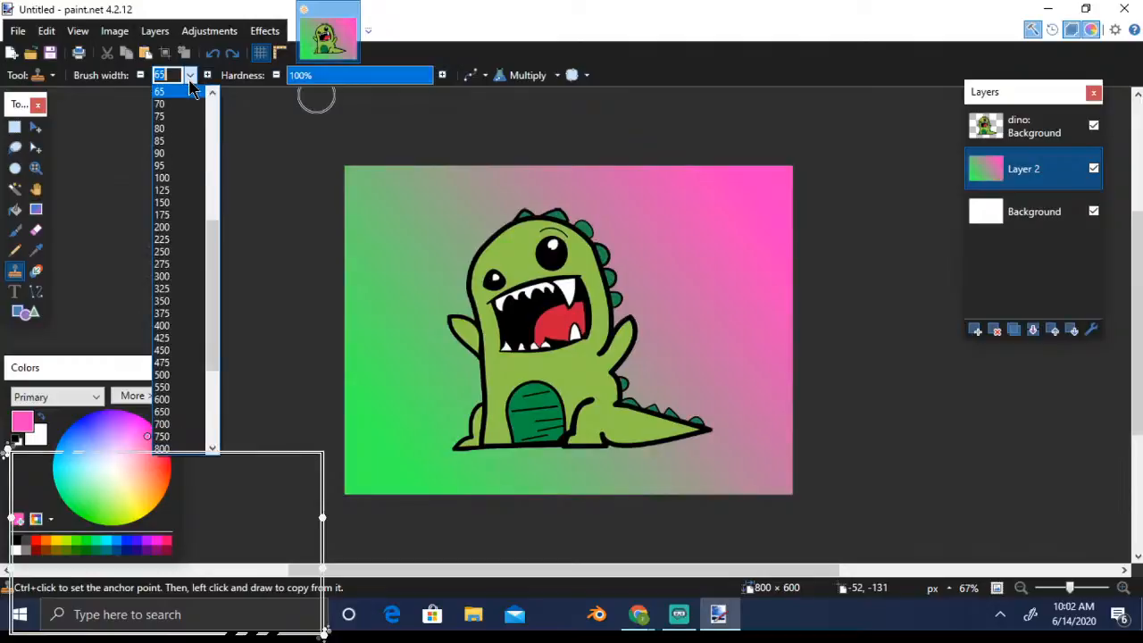
{"action": "left_click", "coordinate": [166, 203]}
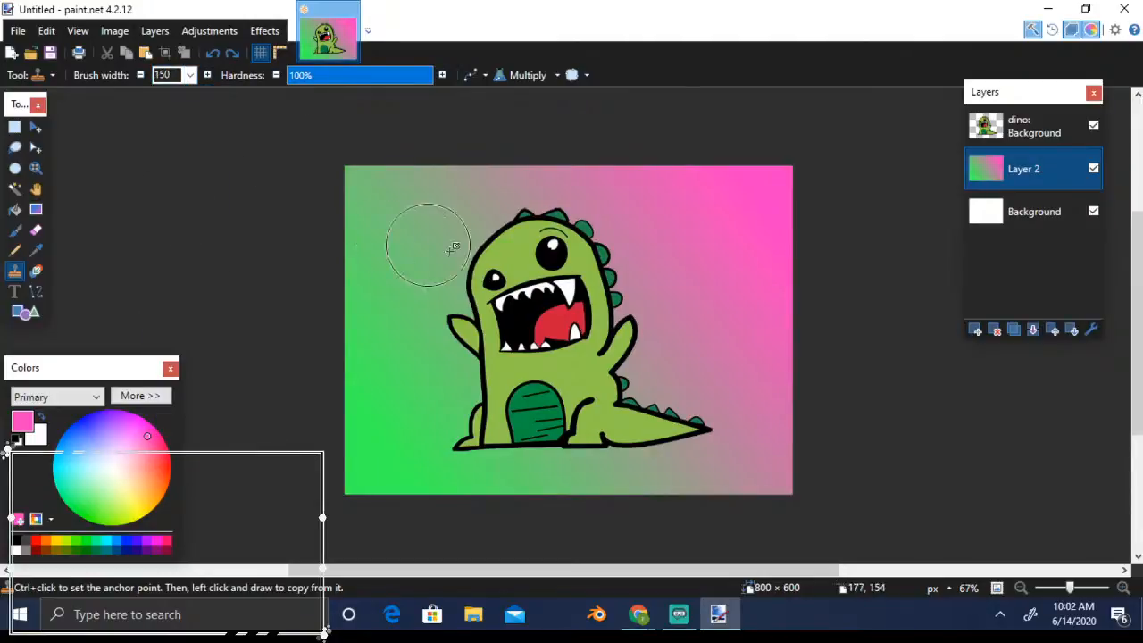
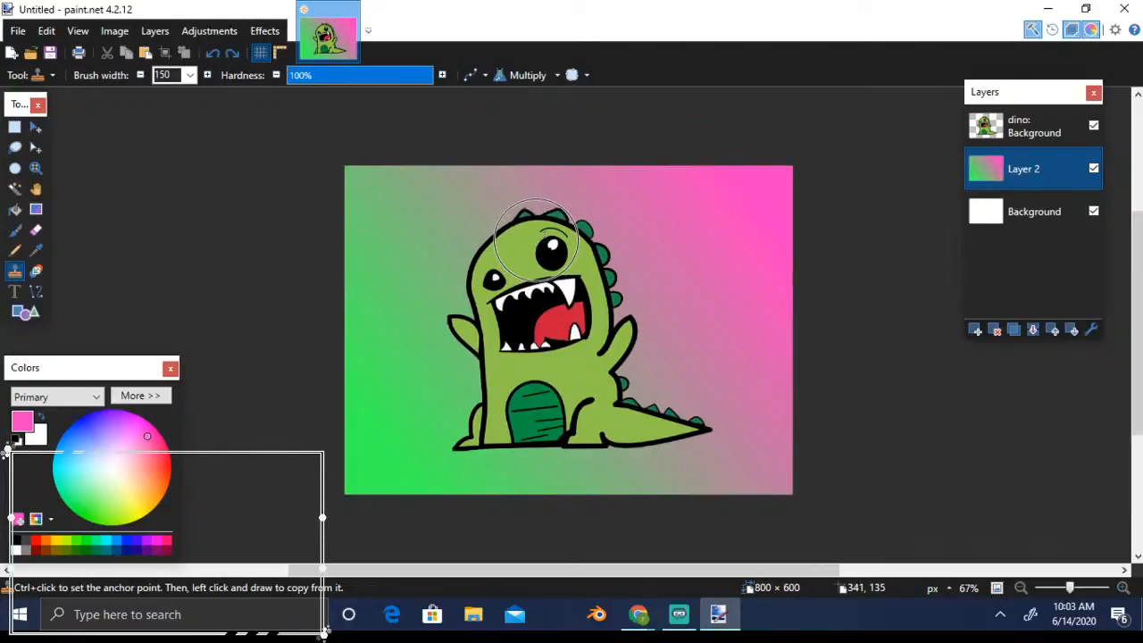
Try to use the Clone Stamp over the dino's head with Layer 2 active
{"action": "left_click", "coordinate": [539, 237]}
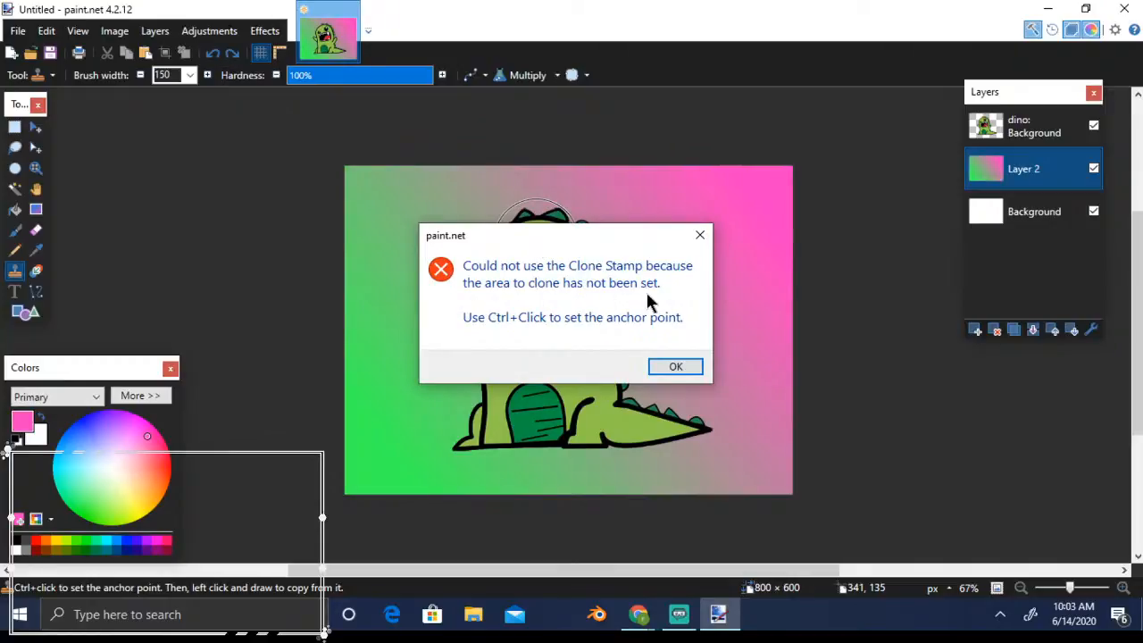
{"action": "left_click", "coordinate": [676, 367]}
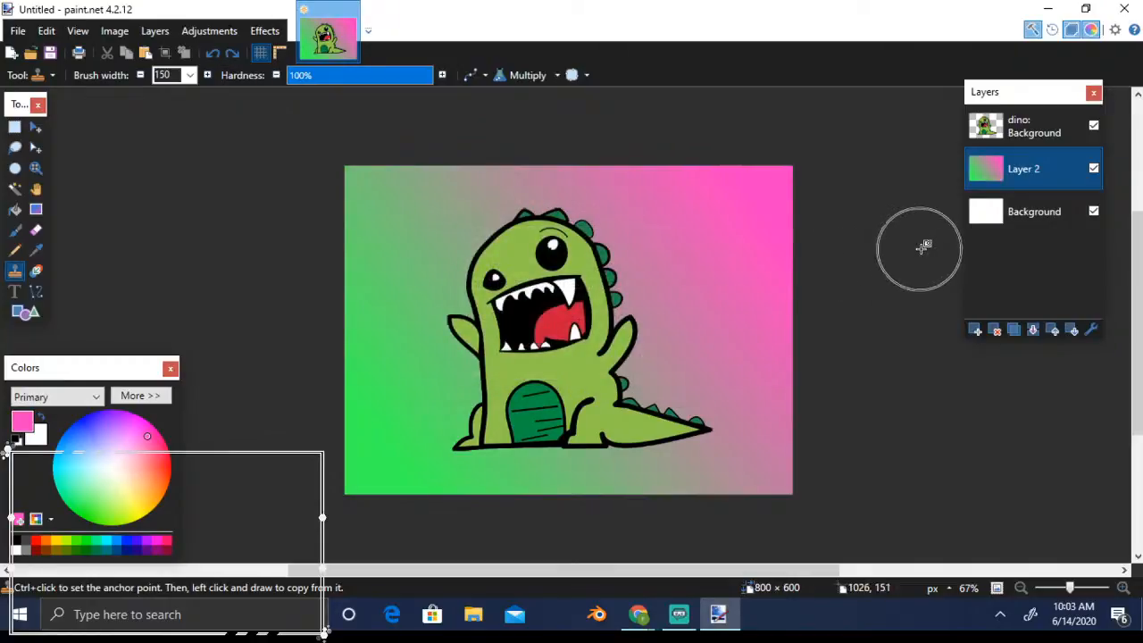
Make the dino: Background layer active and try to use the Clone Stamp on the dino and the surrounding background
{"action": "left_click", "coordinate": [1016, 132]}
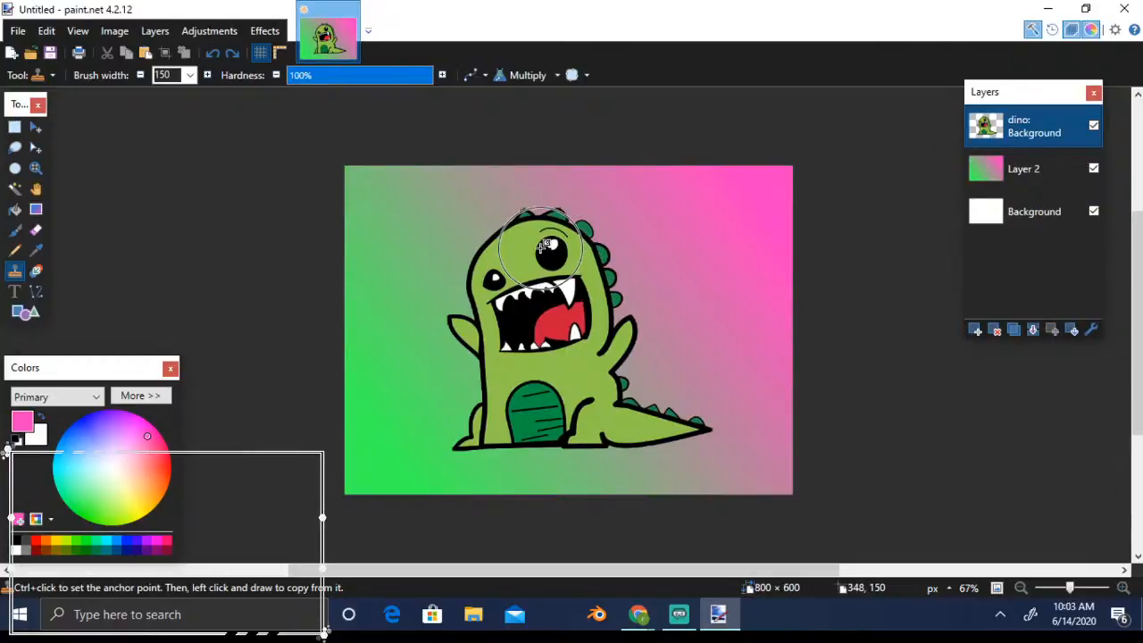
{"action": "left_click", "coordinate": [541, 250]}
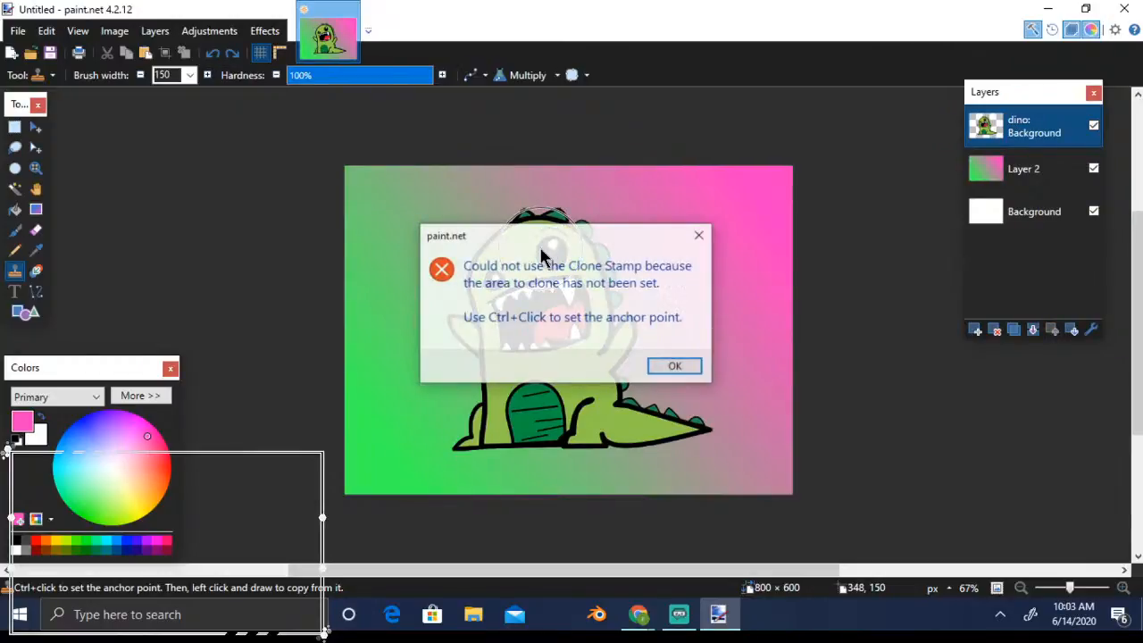
{"action": "key", "text": "Return"}
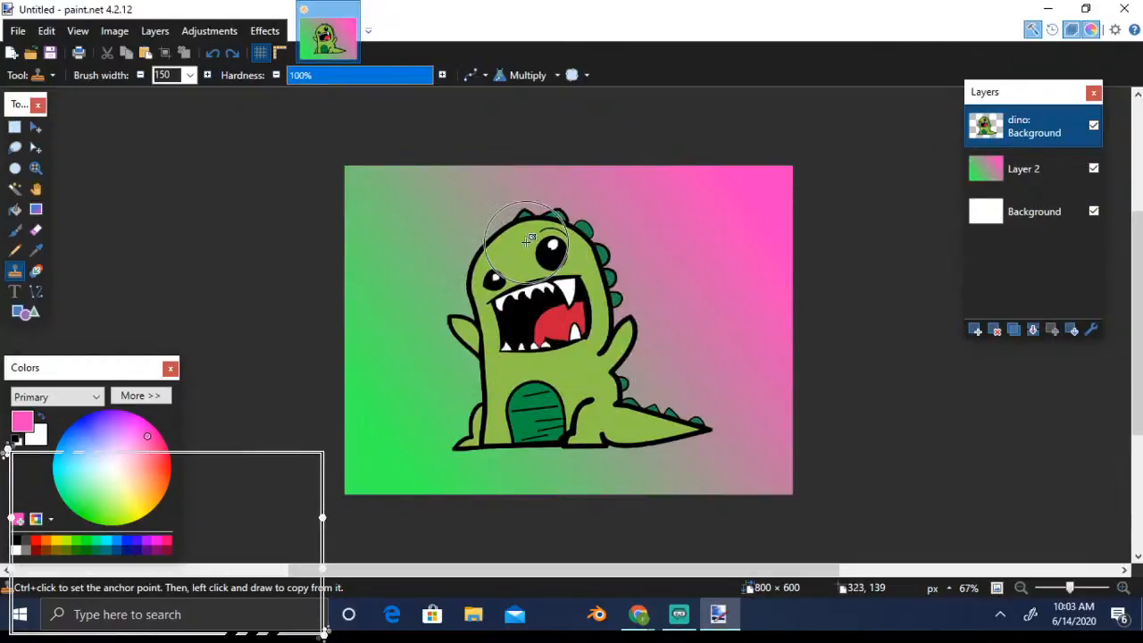
{"action": "left_click", "coordinate": [662, 234]}
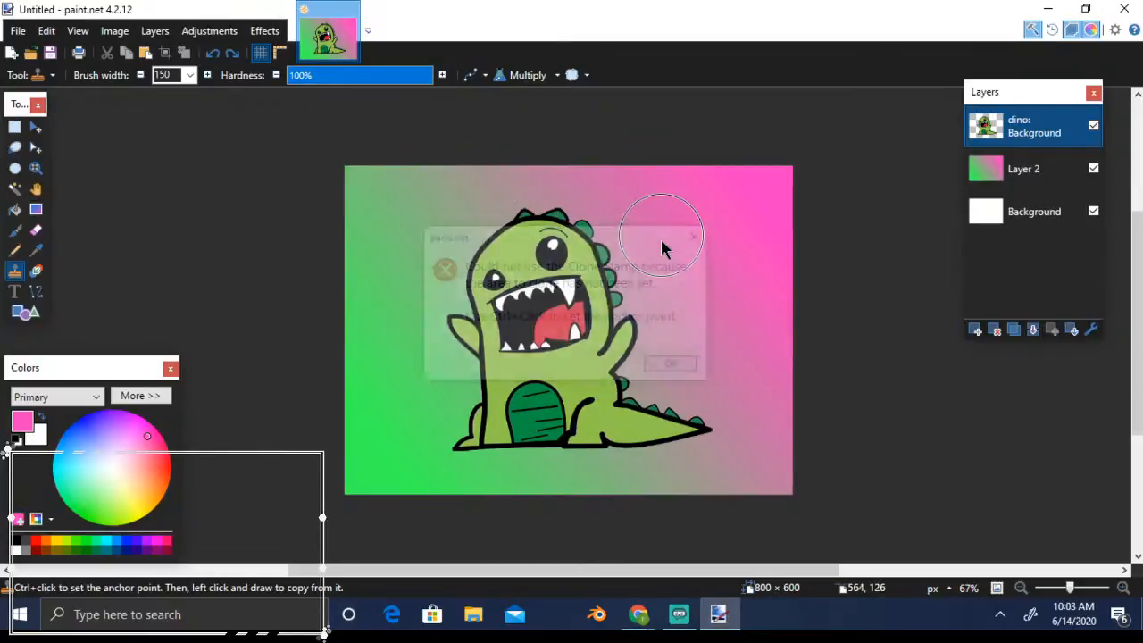
{"action": "left_click", "coordinate": [675, 366]}
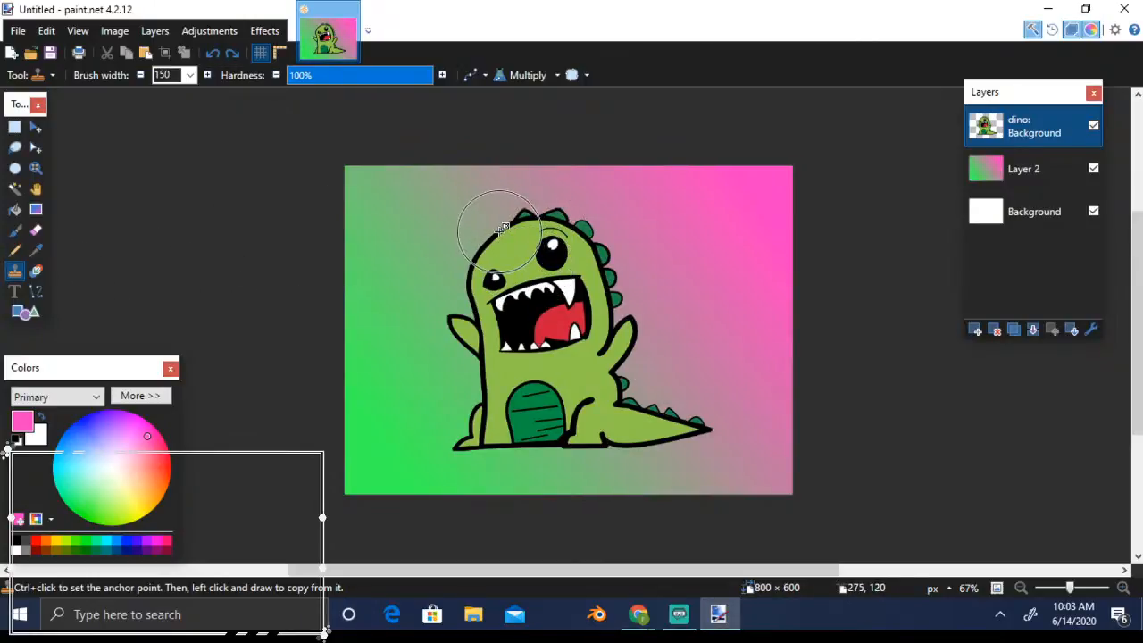
{"action": "left_click", "coordinate": [671, 241]}
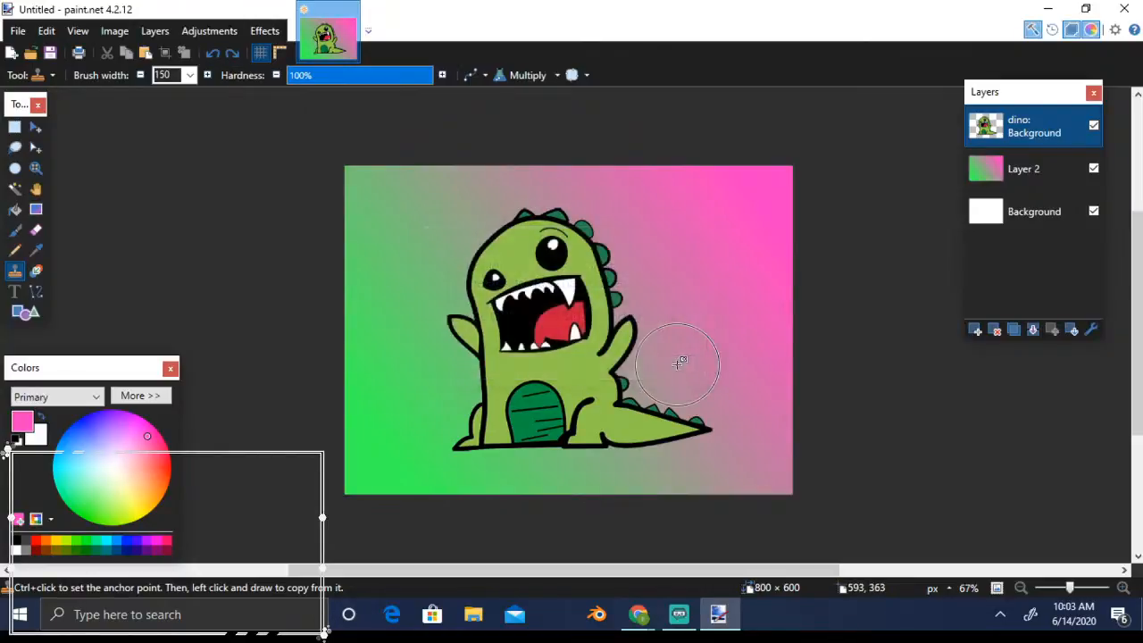
{"action": "left_click", "coordinate": [533, 288]}
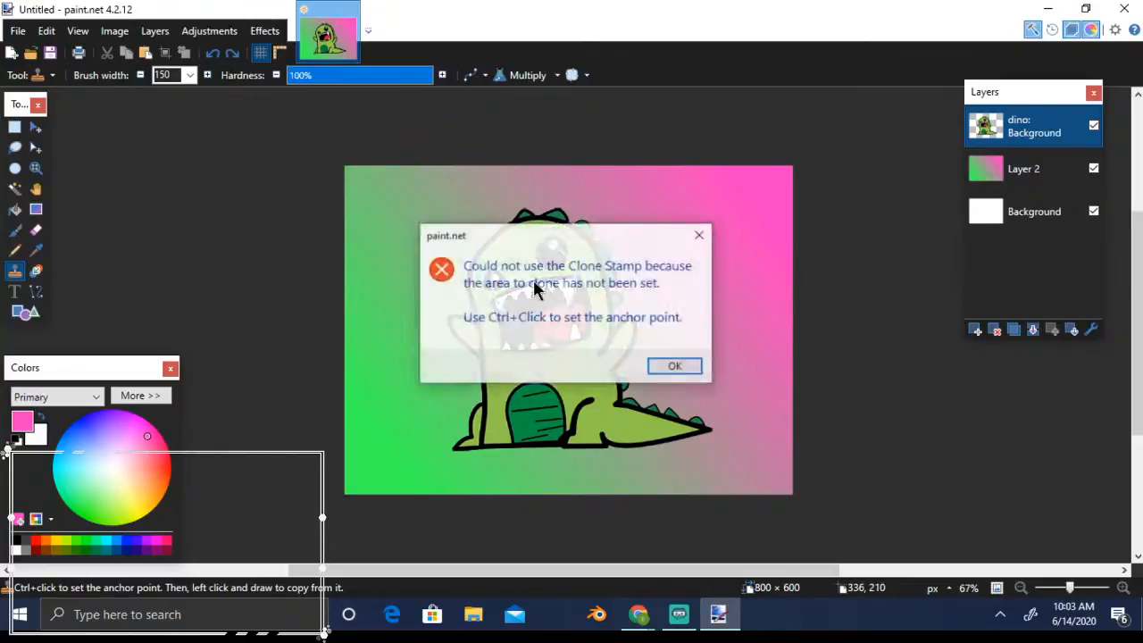
{"action": "left_click", "coordinate": [675, 367]}
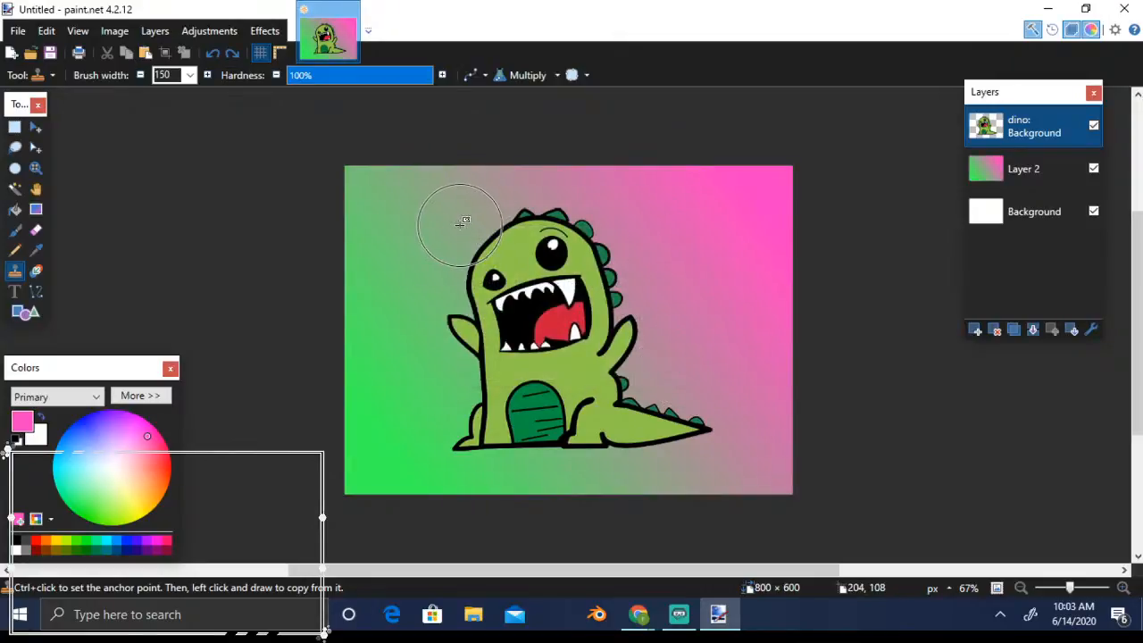
{"action": "left_click", "coordinate": [630, 337]}
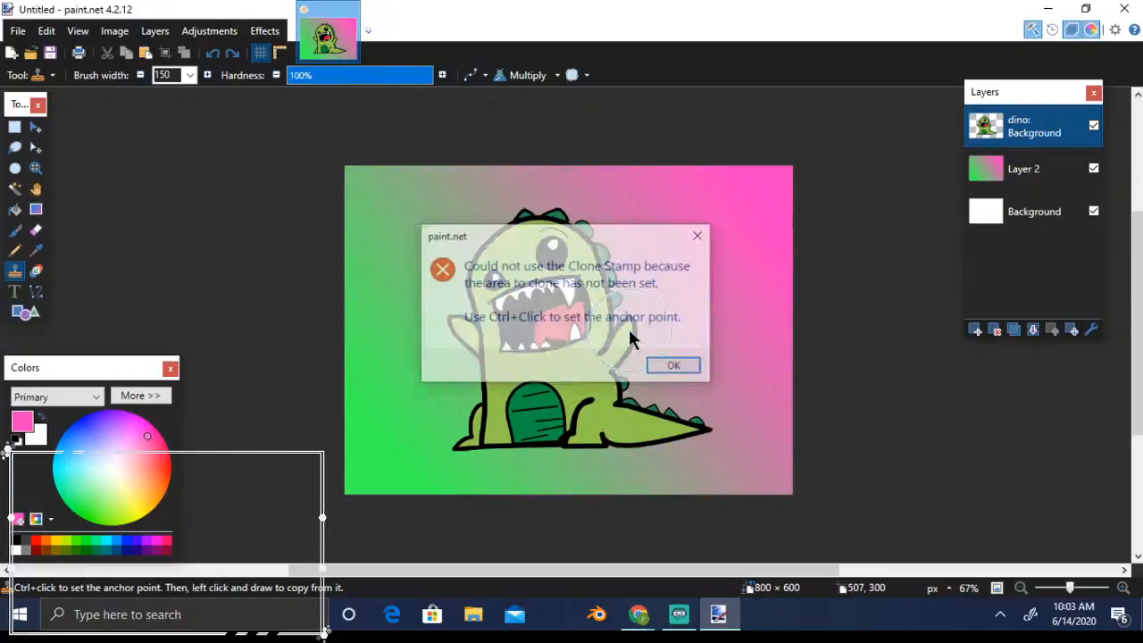
{"action": "left_click", "coordinate": [675, 368]}
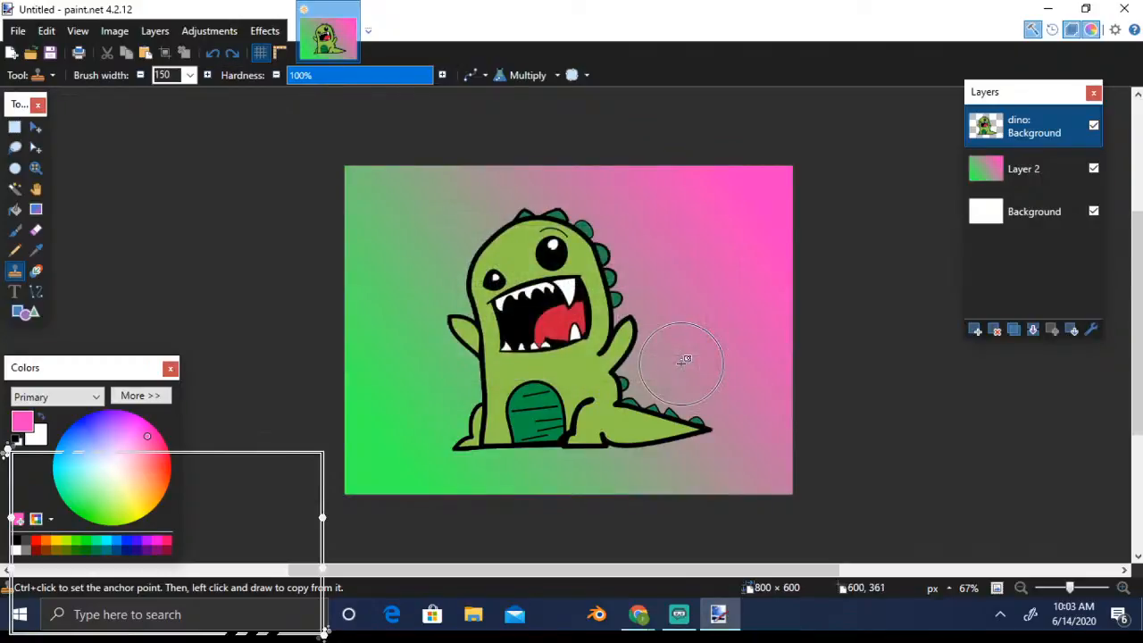
Clone a strip of the dino from an anchor point on its forehead onto the pink area beside it, and undo the stroke
{"action": "left_click", "coordinate": [527, 246], "text": "ctrl"}
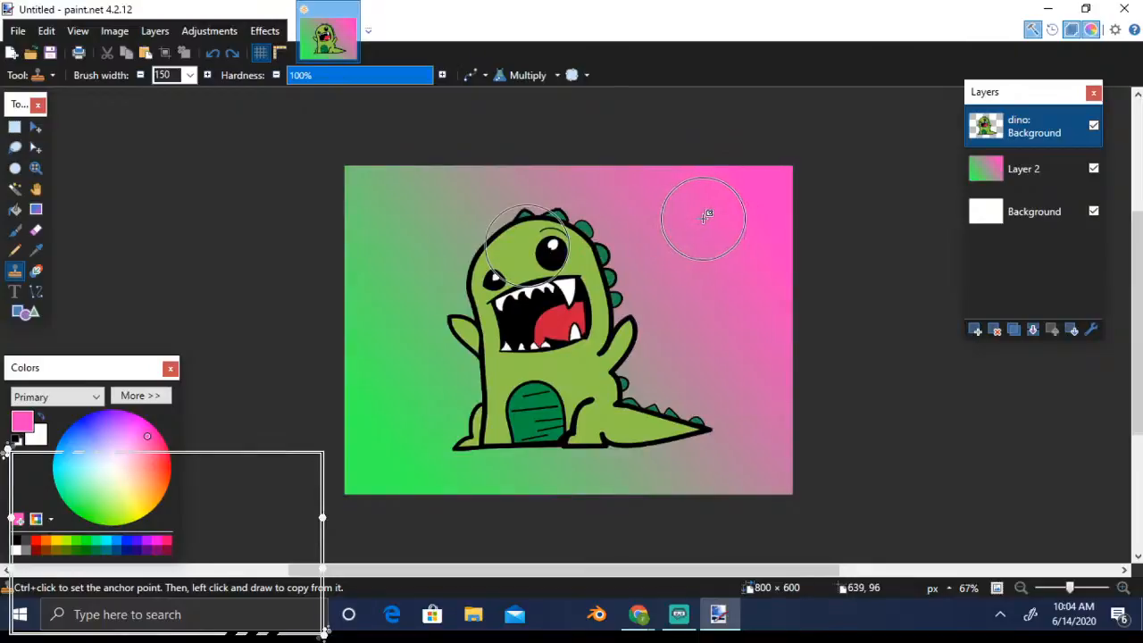
{"action": "mouse_move", "coordinate": [706, 216]}
{"action": "left_mouse_down"}
{"action": "mouse_move", "coordinate": [739, 386]}
{"action": "mouse_move", "coordinate": [749, 385]}
{"action": "left_mouse_up"}
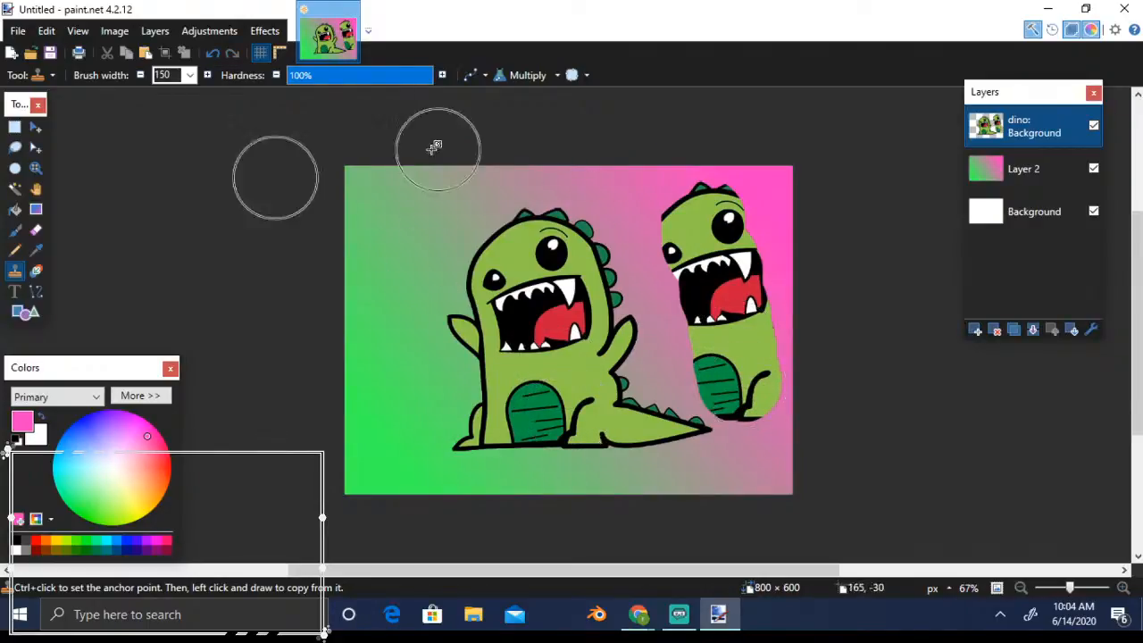
{"action": "left_click", "coordinate": [214, 53]}
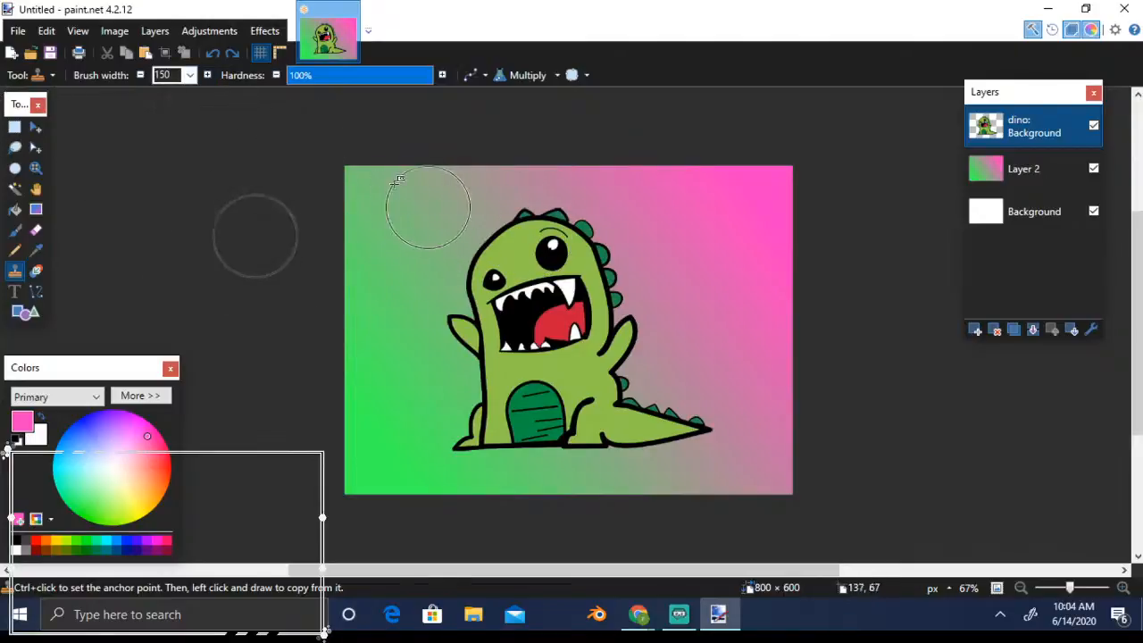
Clone the dino onto the pink area beside it with a 450 brush width and an anchor point in the middle of the dino
{"action": "left_click", "coordinate": [191, 76]}
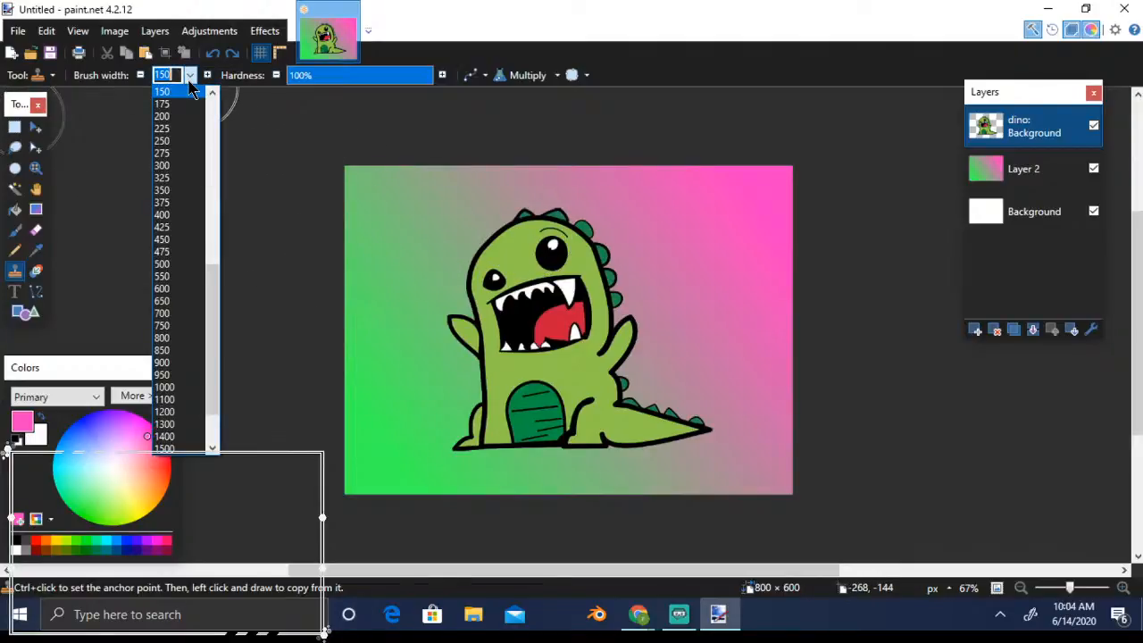
{"action": "left_click", "coordinate": [161, 238]}
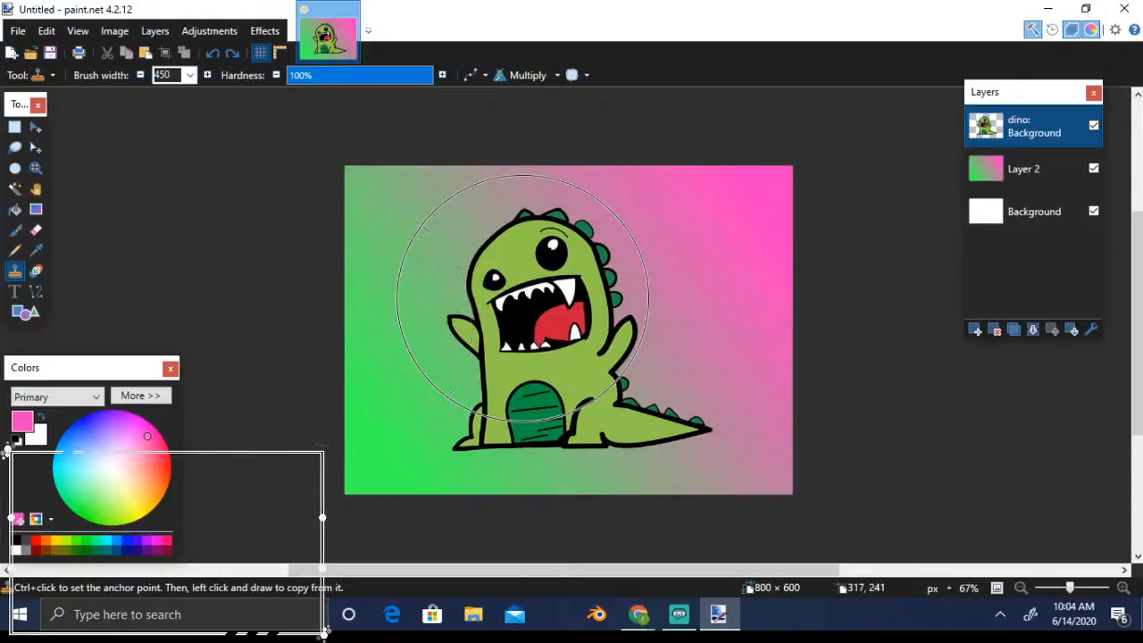
{"action": "left_click", "coordinate": [524, 298], "text": "ctrl"}
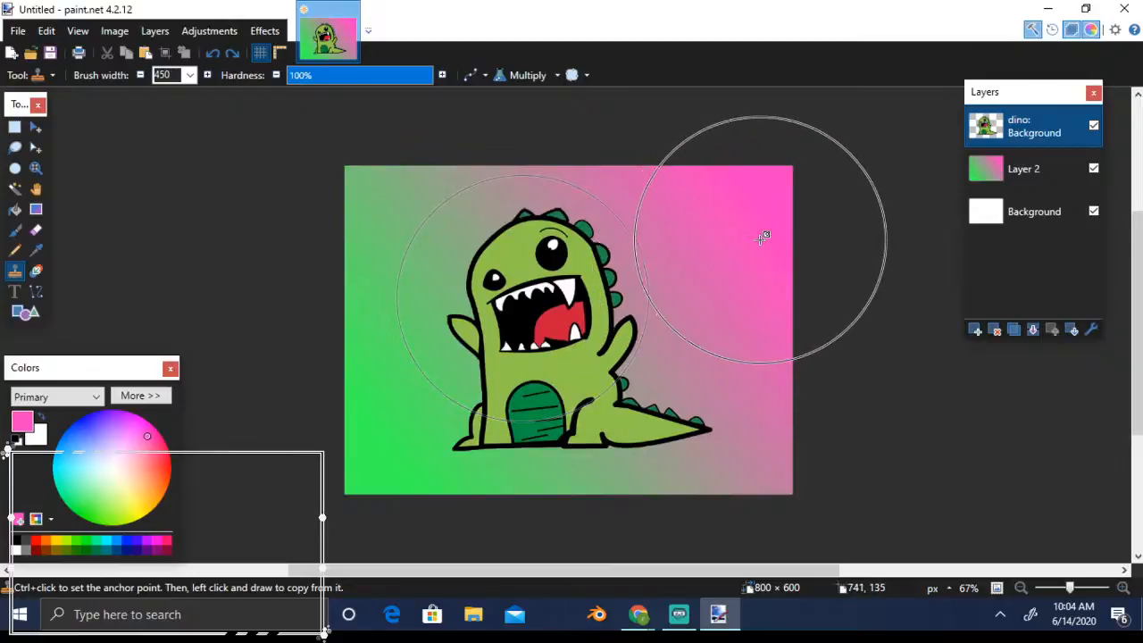
{"action": "left_click_drag", "start_coordinate": [764, 237], "coordinate": [788, 388]}
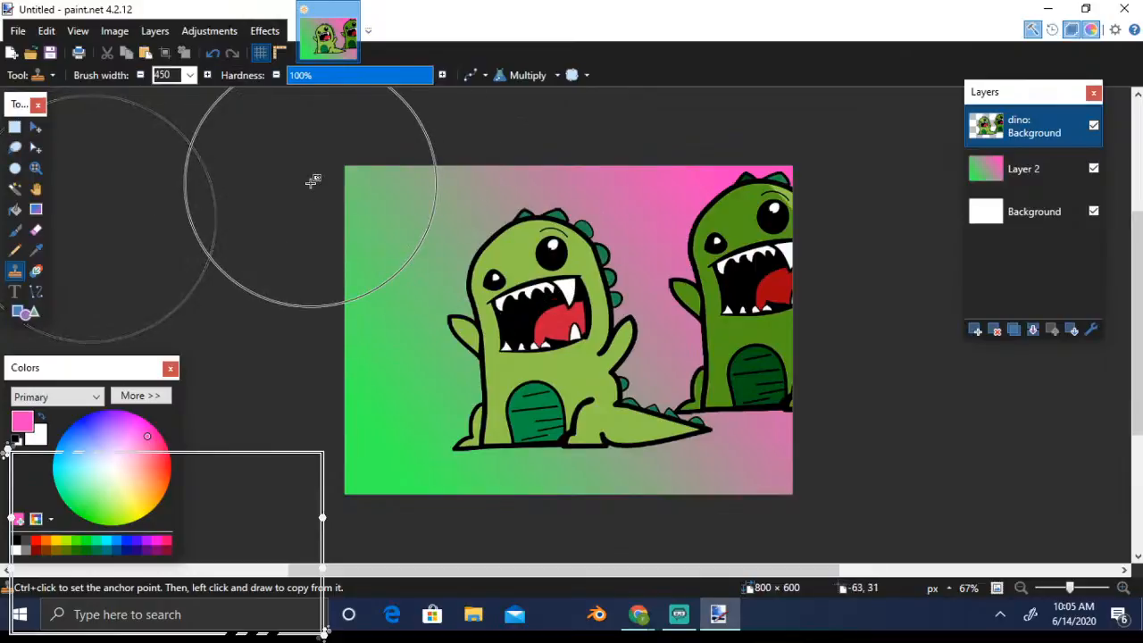
Set the Clone Stamp's brush width to 4
{"action": "left_click", "coordinate": [192, 76]}
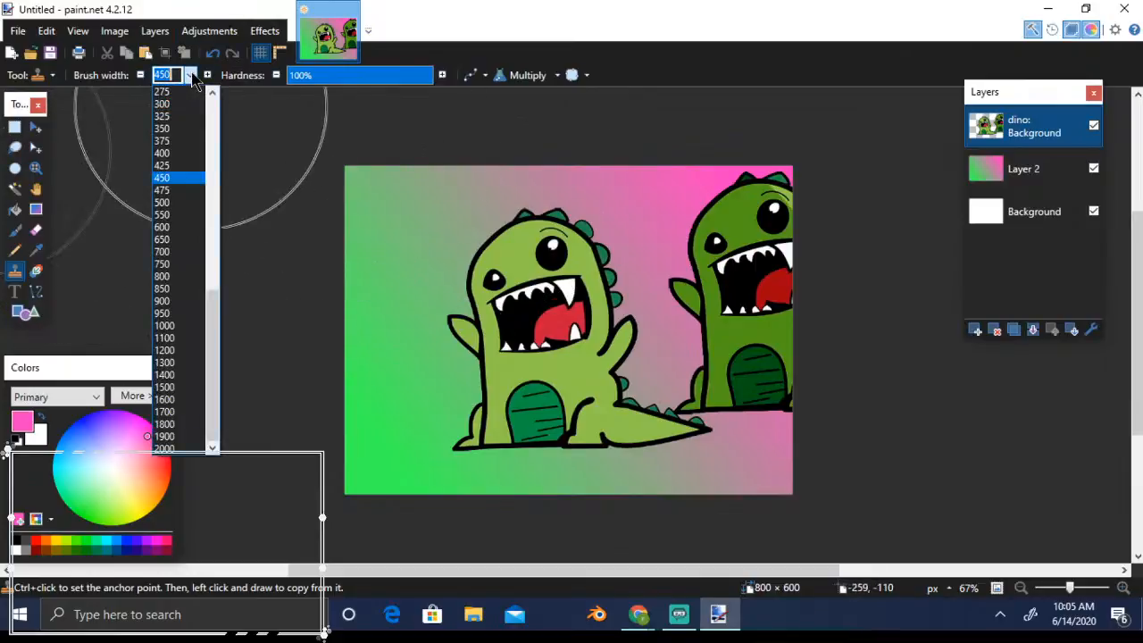
{"action": "left_click_drag", "start_coordinate": [214, 431], "coordinate": [212, 184]}
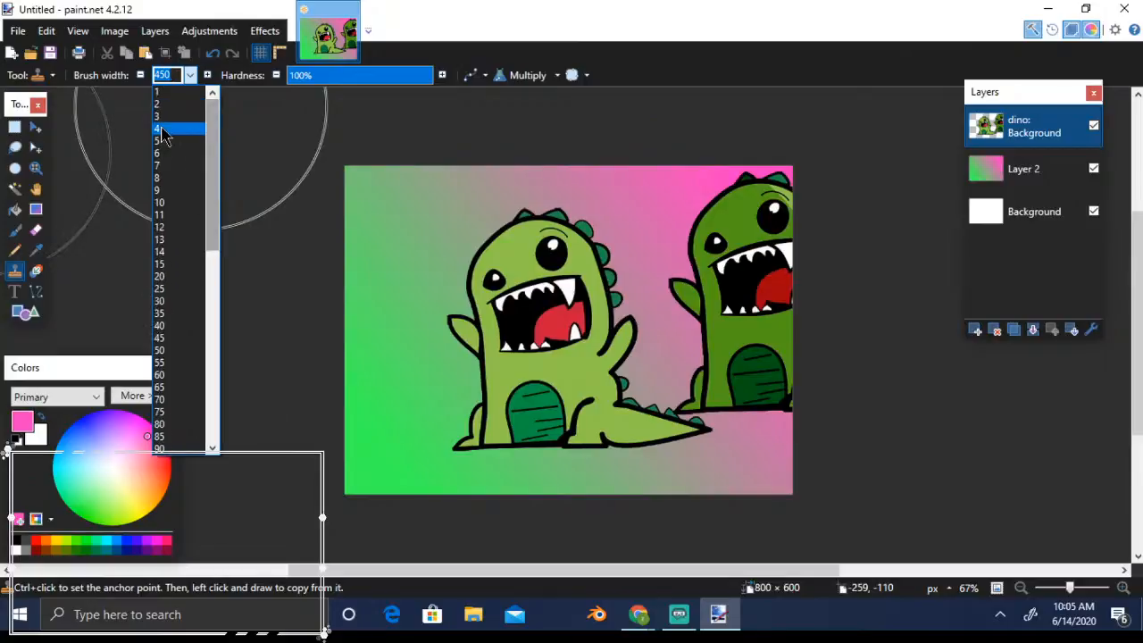
{"action": "left_click", "coordinate": [161, 128]}
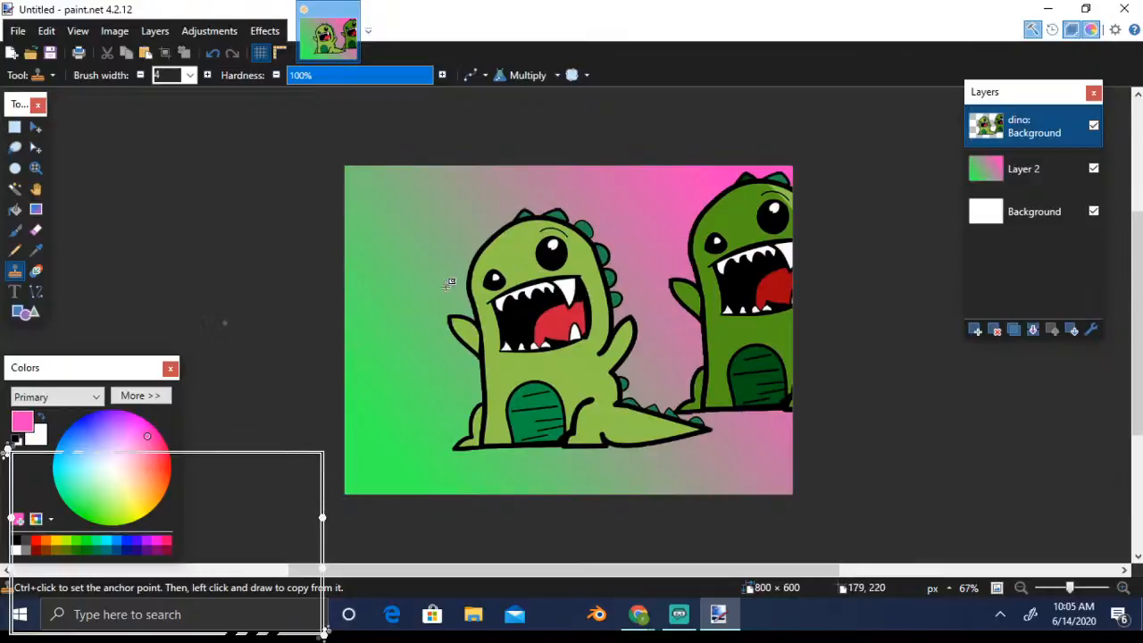
Select the original dino's light green body with the Magic Wand at 67% tolerance
{"action": "left_click", "coordinate": [37, 272]}
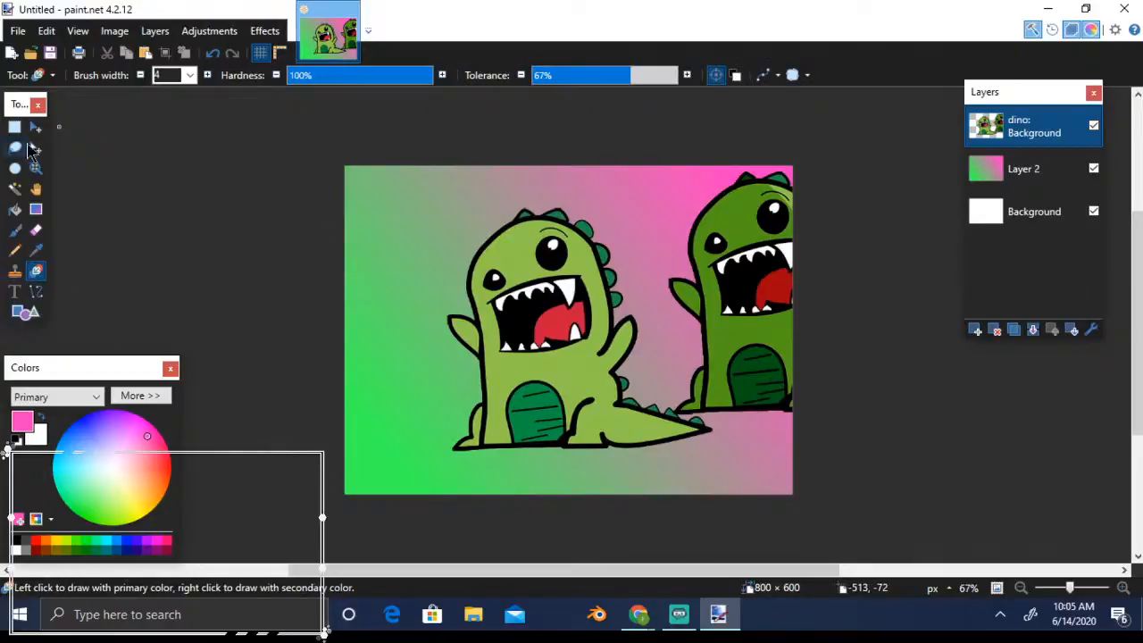
{"action": "left_click", "coordinate": [14, 188]}
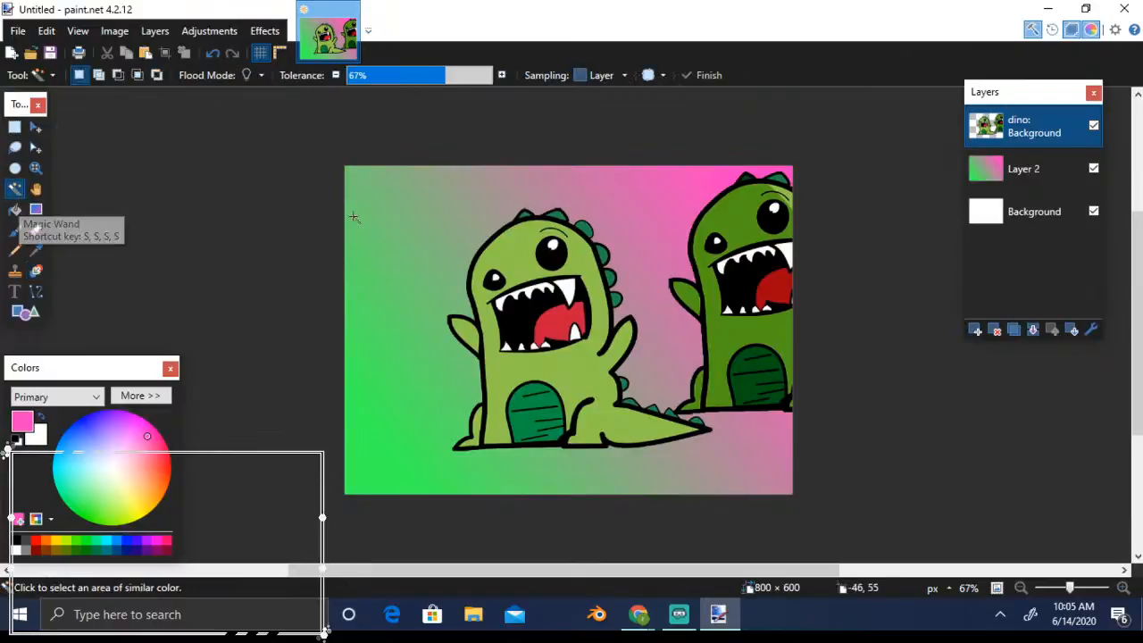
{"action": "left_click", "coordinate": [506, 254]}
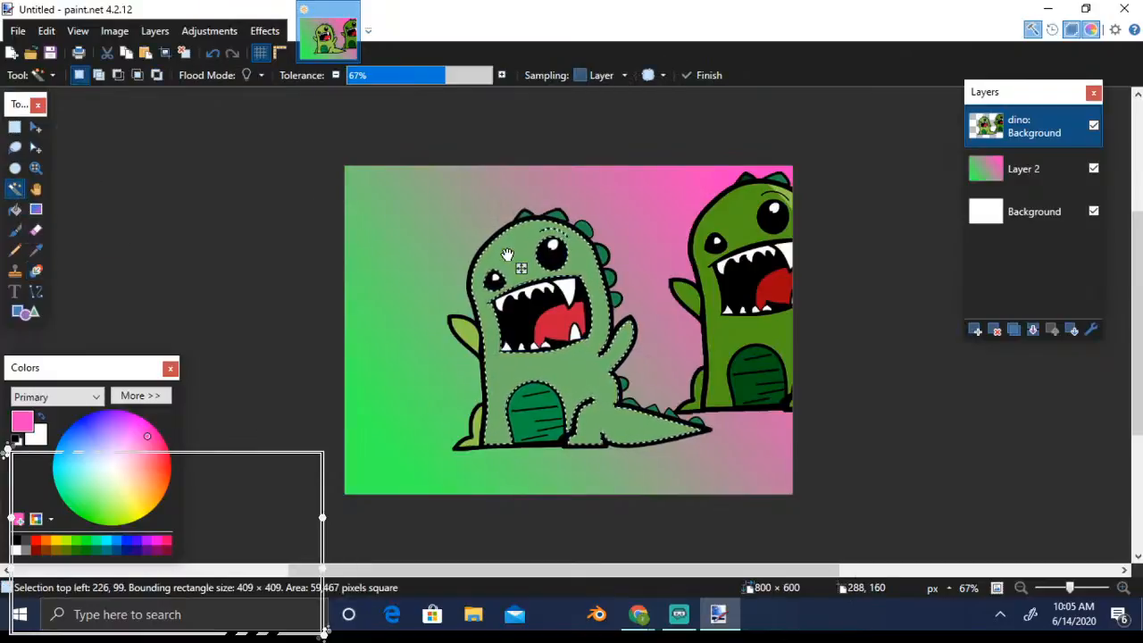
Set the Recolor tool's hardness to 52% and its tolerance to 34%
{"action": "left_click", "coordinate": [36, 269]}
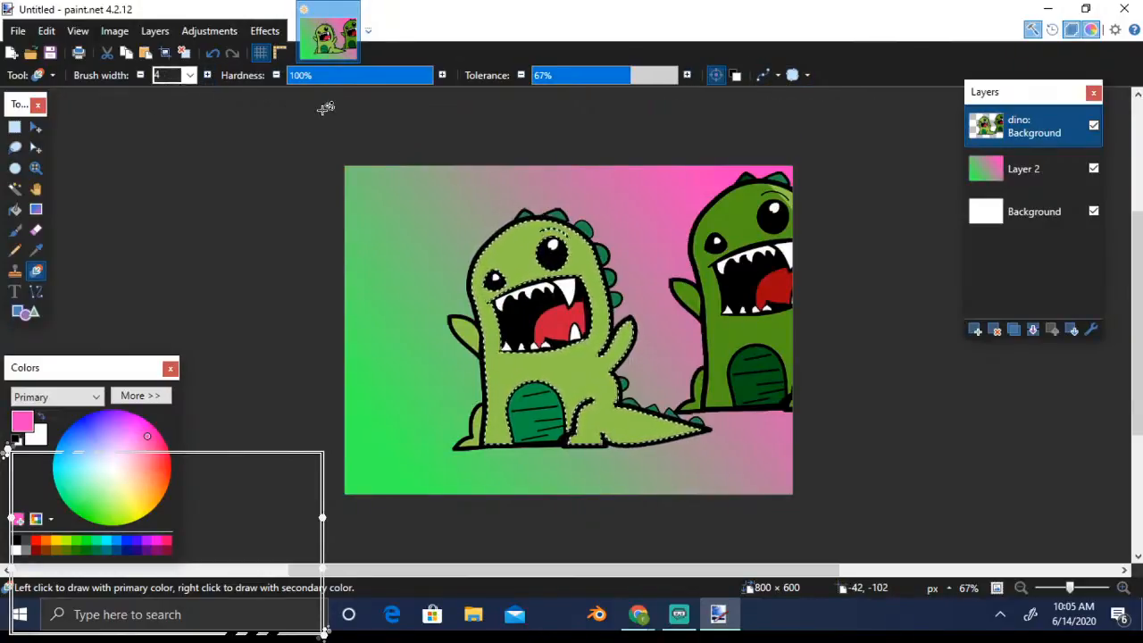
{"action": "left_click", "coordinate": [364, 79]}
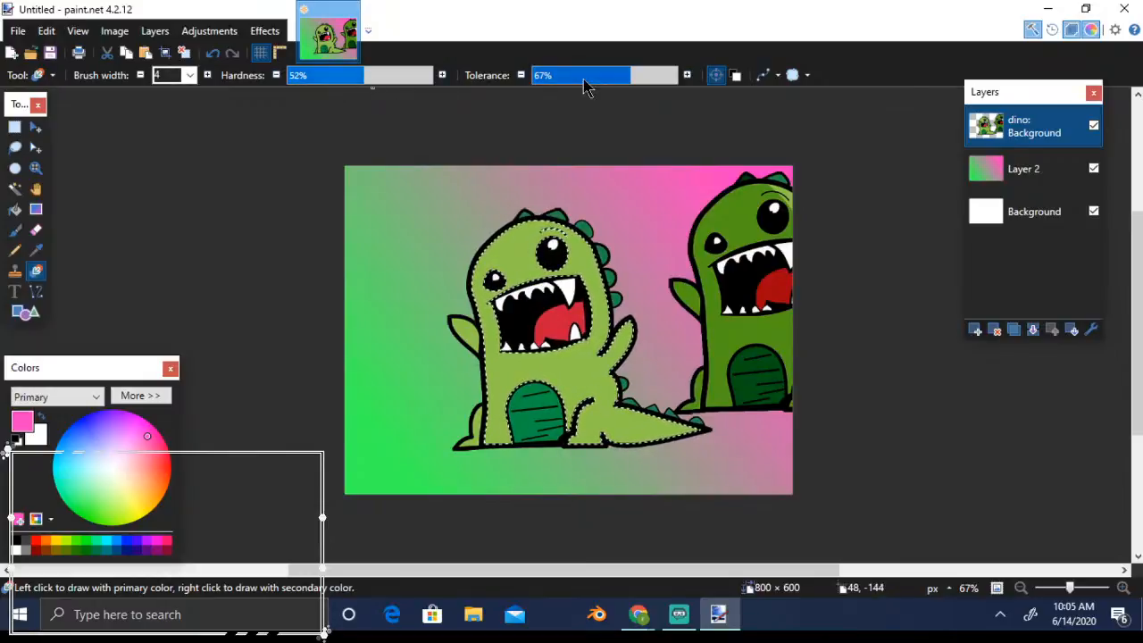
{"action": "left_click", "coordinate": [583, 80]}
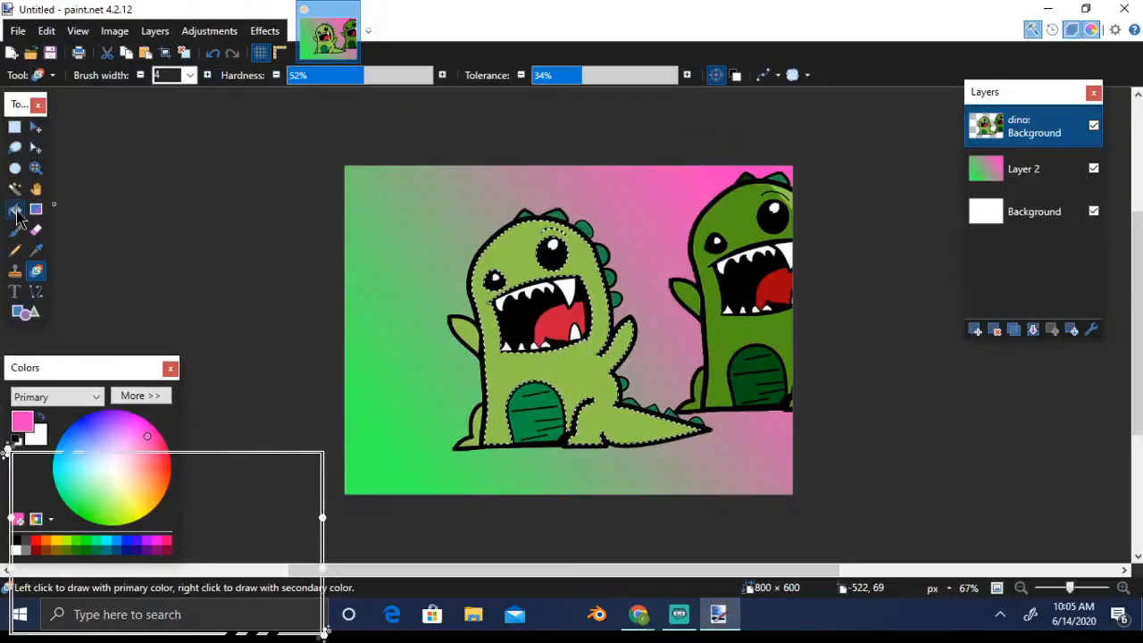
Fill the selected dino body with the pink primary color using the Paint Bucket, then undo the fill and deselect the body
{"action": "left_click", "coordinate": [14, 209]}
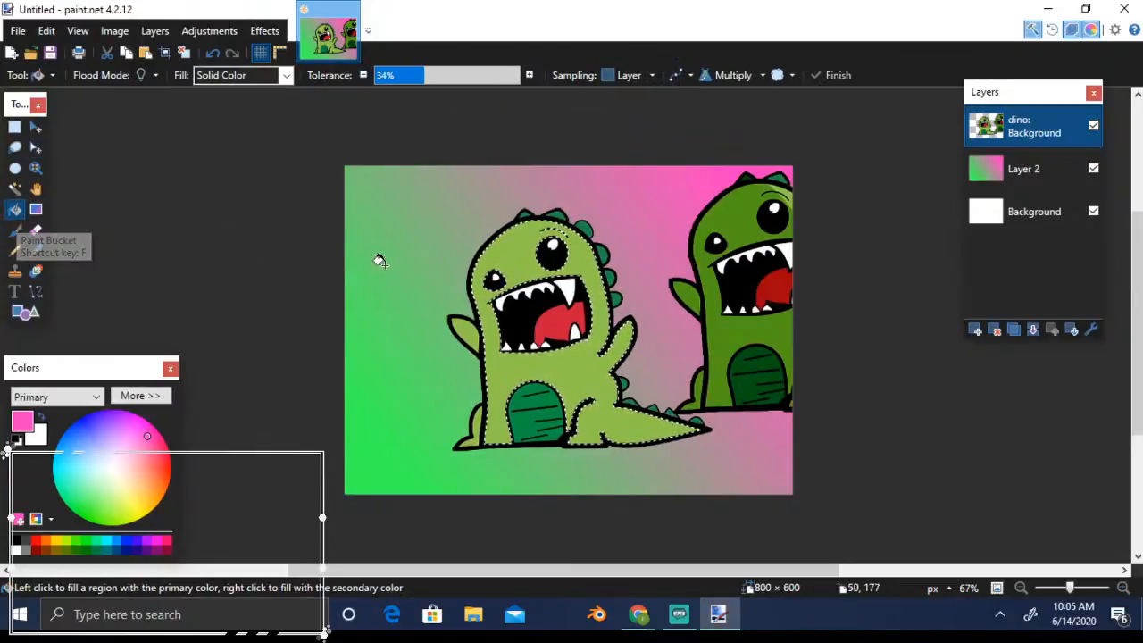
{"action": "left_click", "coordinate": [515, 255]}
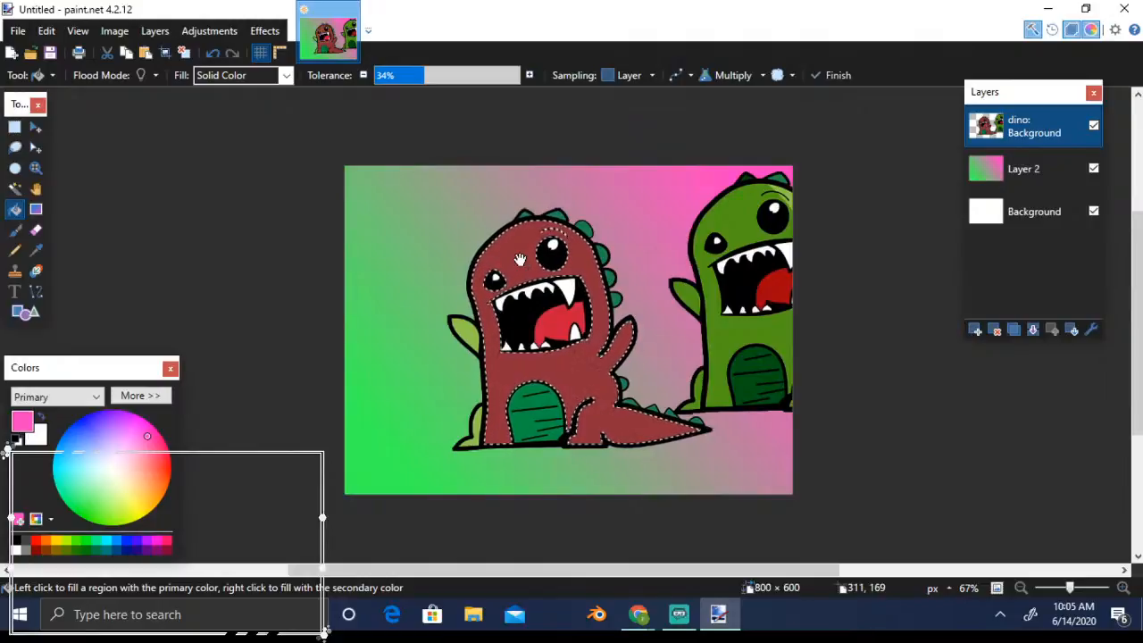
{"action": "left_click", "coordinate": [209, 54]}
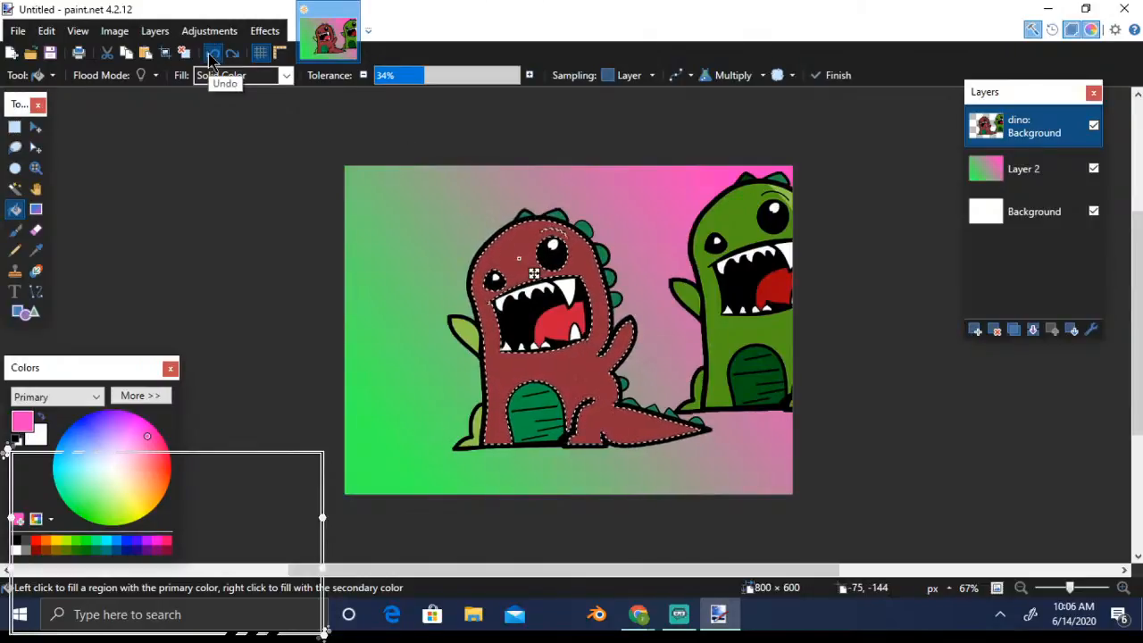
{"action": "left_click", "coordinate": [209, 54]}
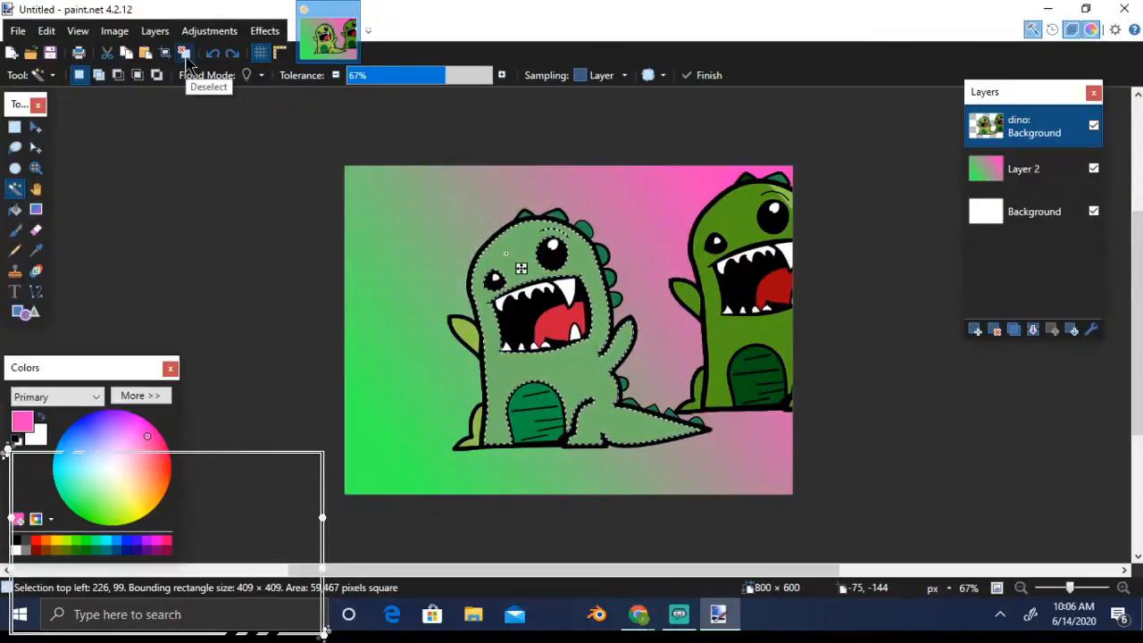
{"action": "left_click", "coordinate": [185, 57]}
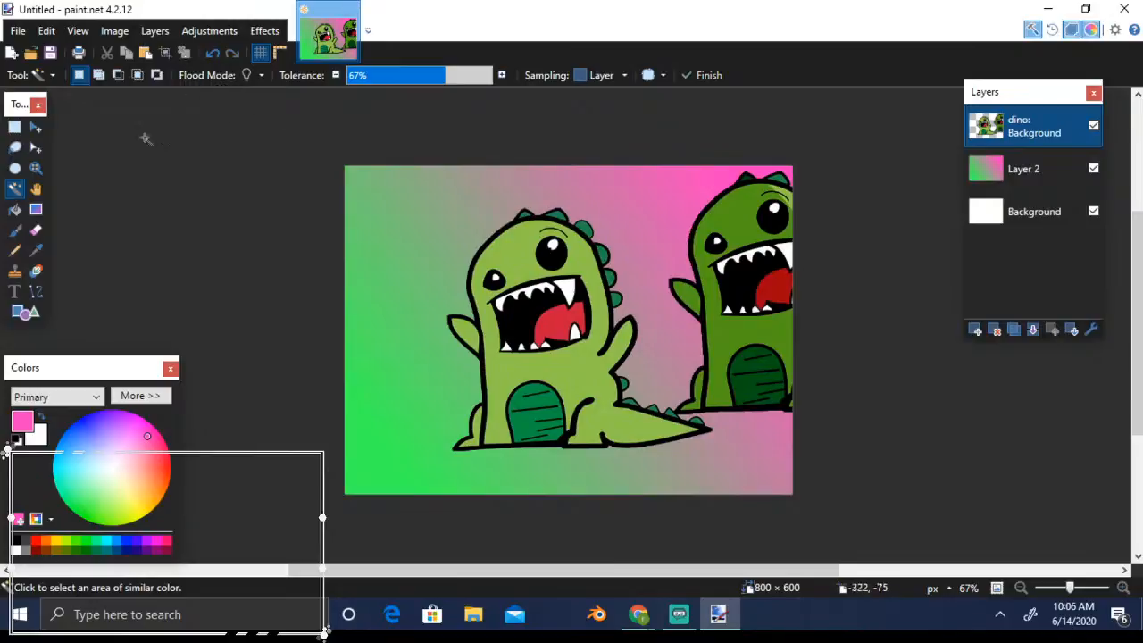
Set up the Text tool with a black primary color, the Arial Black font and size 16
{"action": "left_click", "coordinate": [16, 293]}
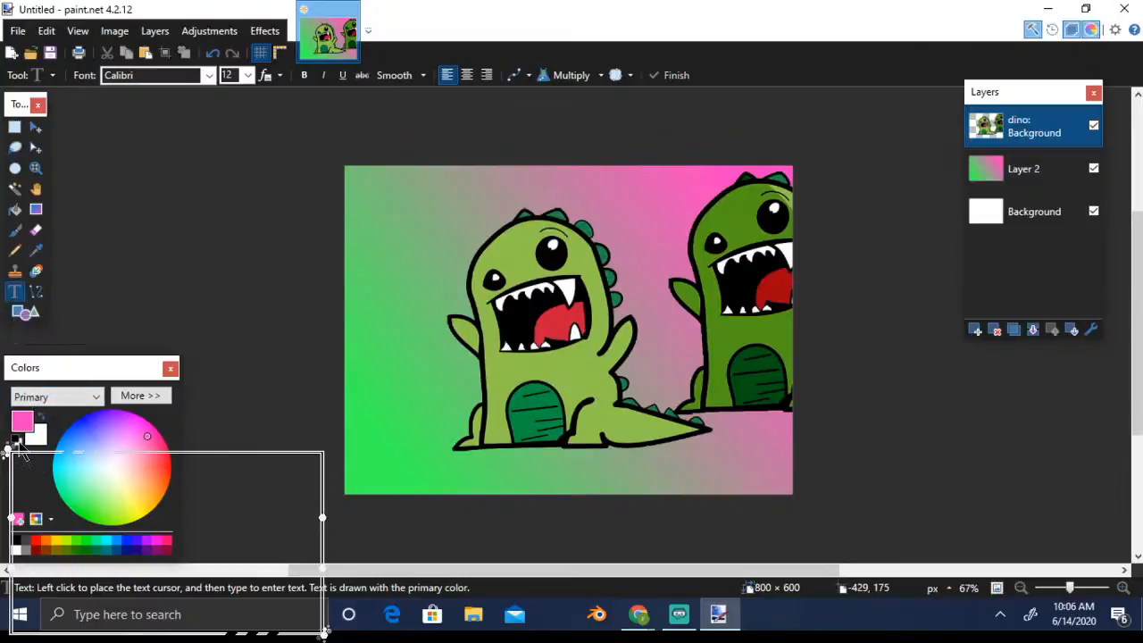
{"action": "left_click", "coordinate": [17, 443]}
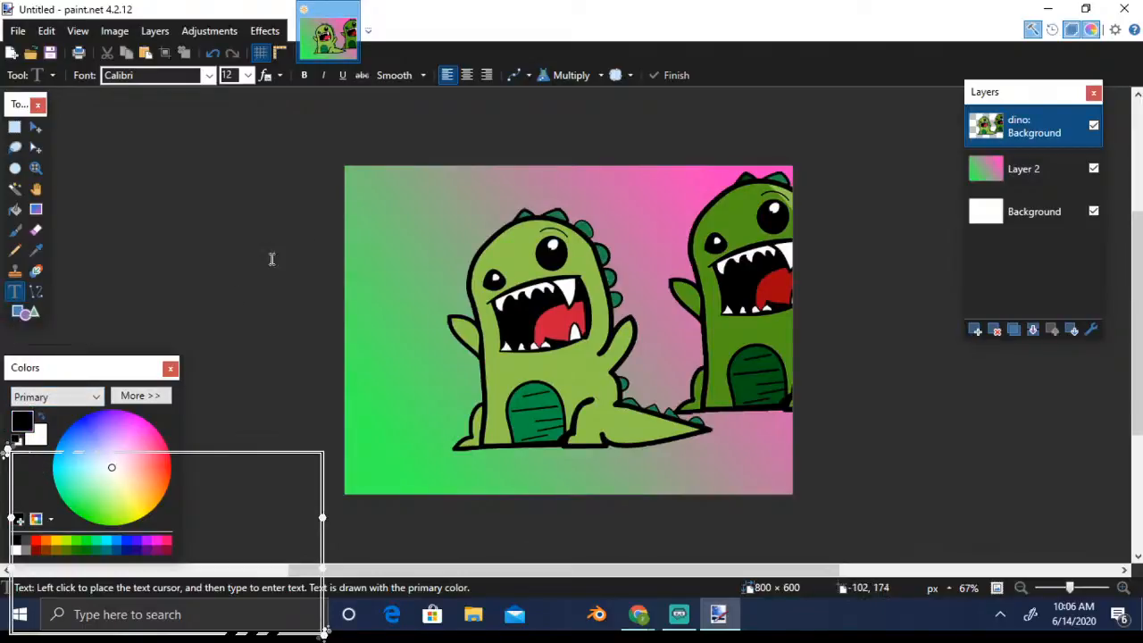
{"action": "left_click", "coordinate": [209, 76]}
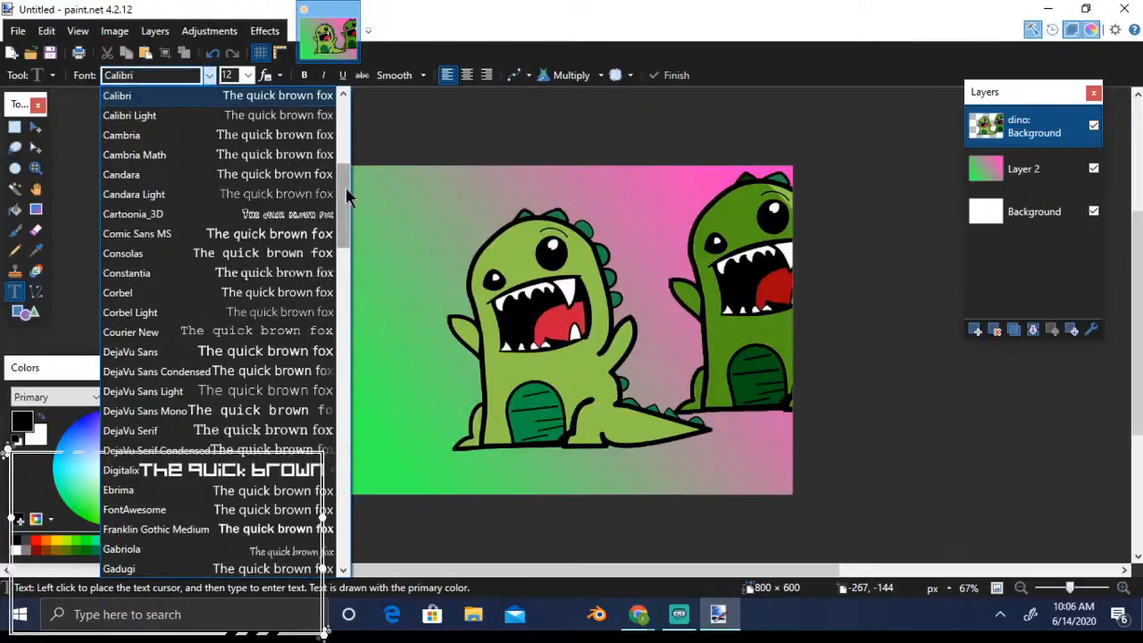
{"action": "left_click_drag", "start_coordinate": [346, 197], "coordinate": [355, 101]}
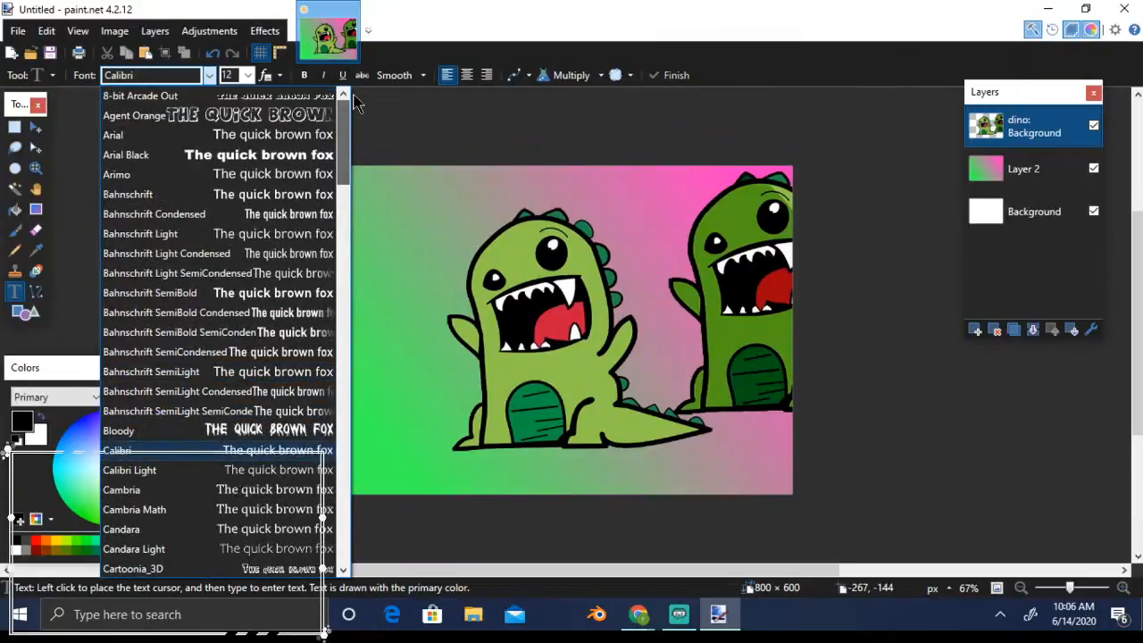
{"action": "left_click", "coordinate": [259, 156]}
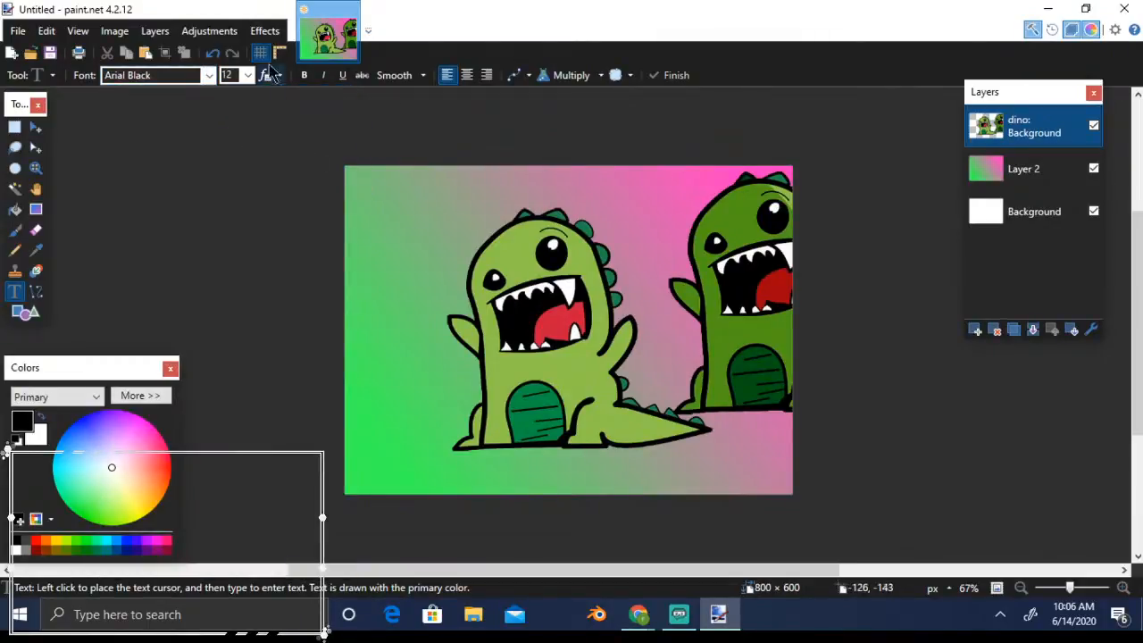
{"action": "left_click", "coordinate": [249, 76]}
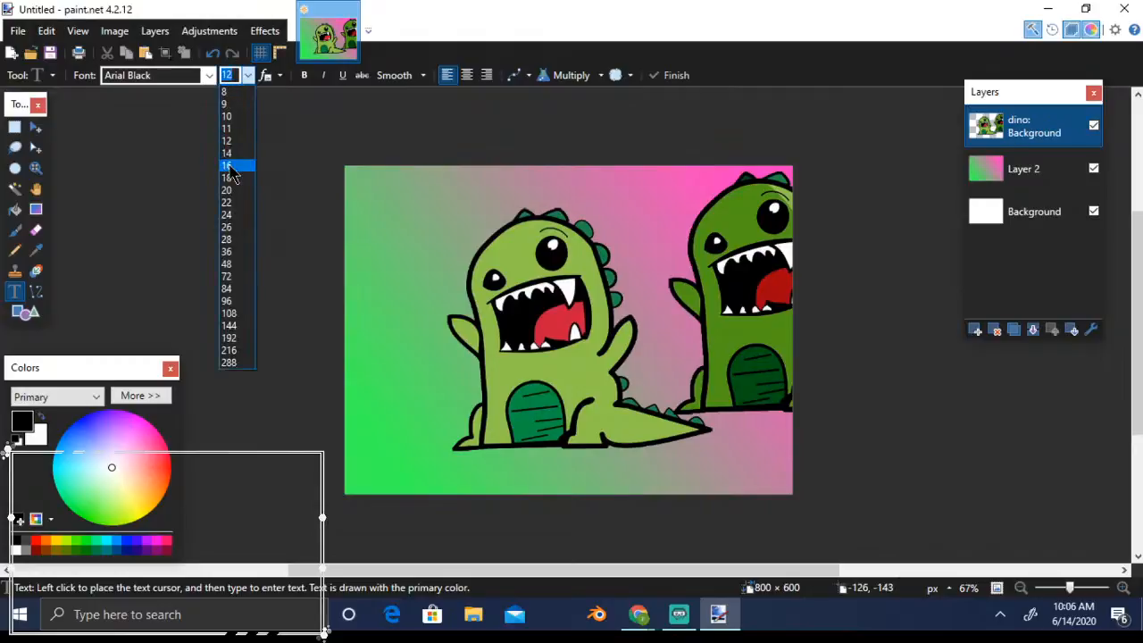
{"action": "left_click", "coordinate": [229, 164]}
Add a new layer above the dino layer and write "tHIS IS dINO" near the canvas's upper-left corner
{"action": "left_click", "coordinate": [388, 192]}
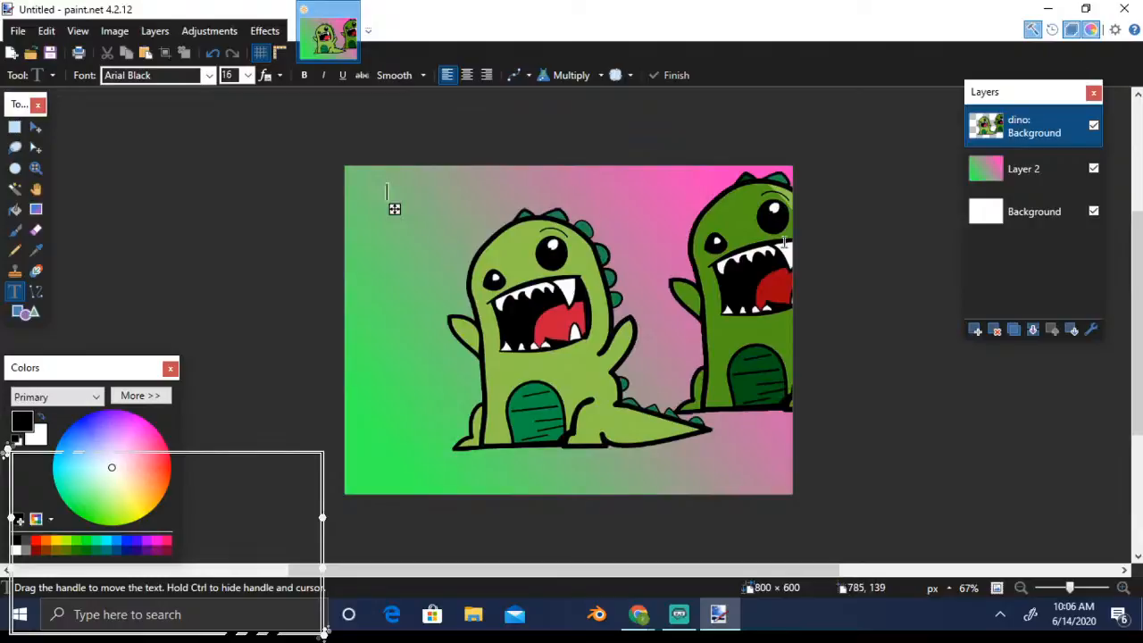
{"action": "left_click", "coordinate": [976, 331]}
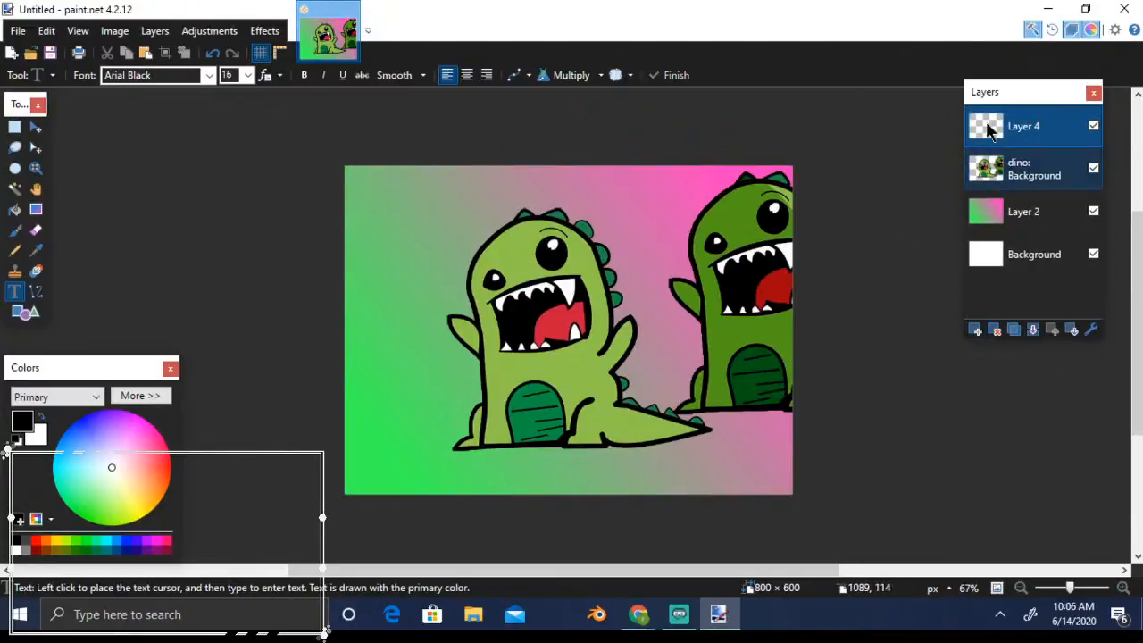
{"action": "left_click", "coordinate": [359, 193]}
{"action": "type", "text": "THIS IS "}
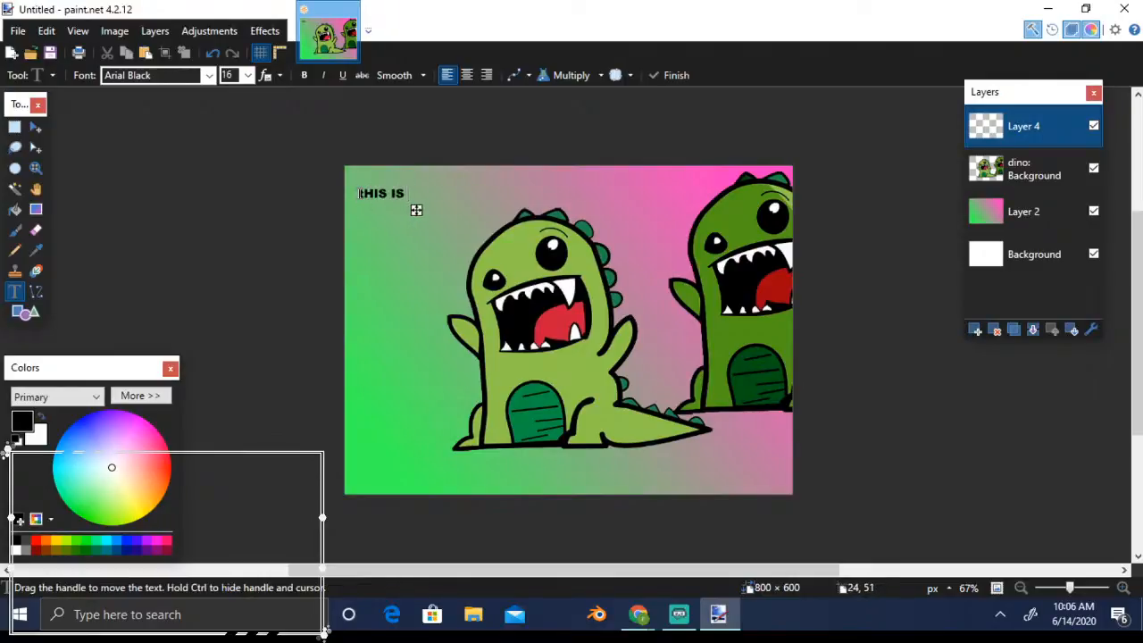
{"action": "type", "text": "dINO"}
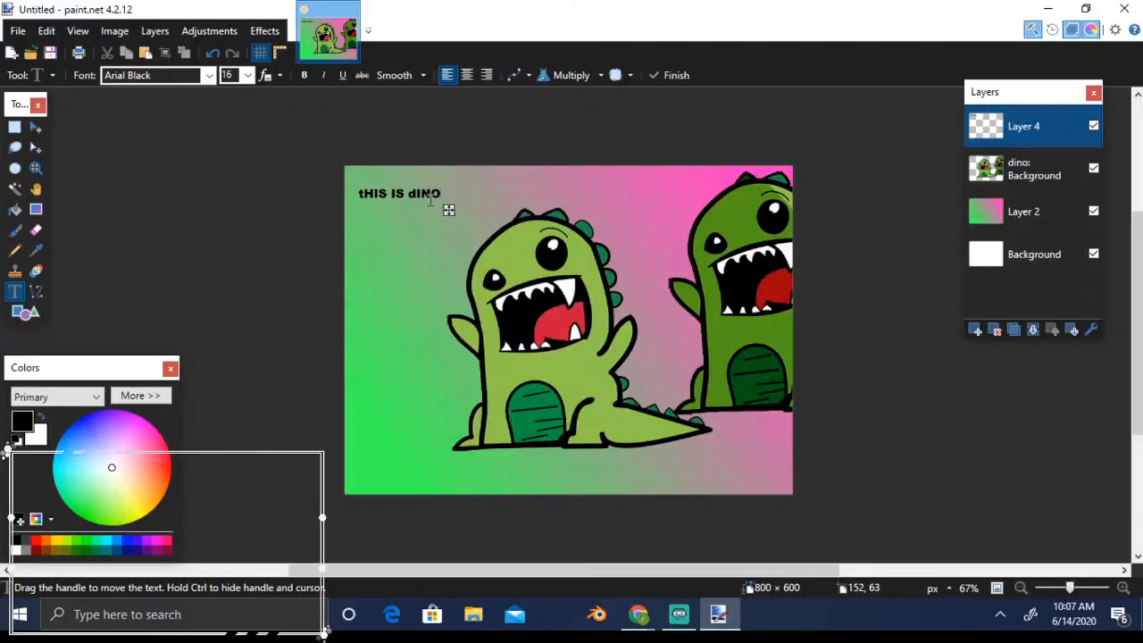
Change the dino text to bold Bahnschrift SemiCondensed at size 26
{"action": "left_click", "coordinate": [208, 75]}
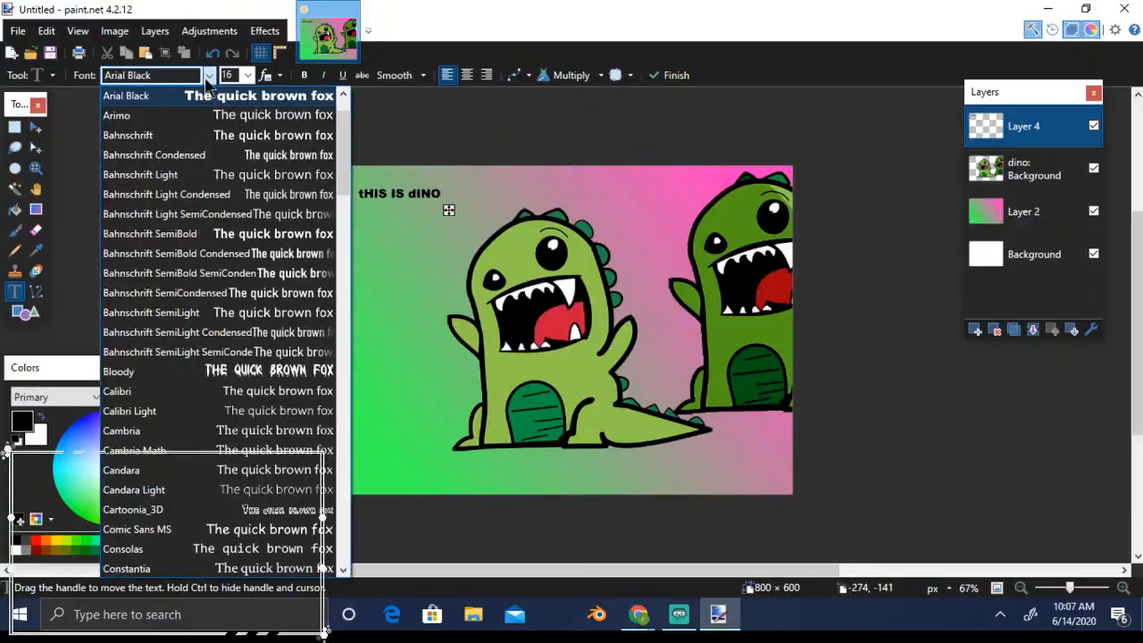
{"action": "left_click", "coordinate": [165, 293]}
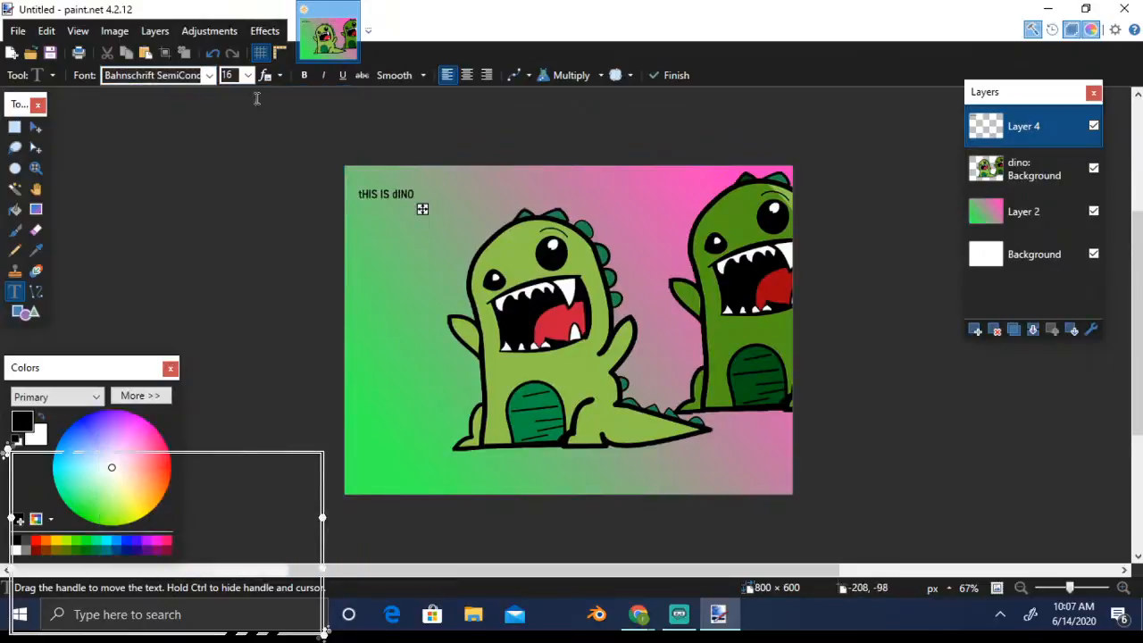
{"action": "left_click", "coordinate": [247, 75]}
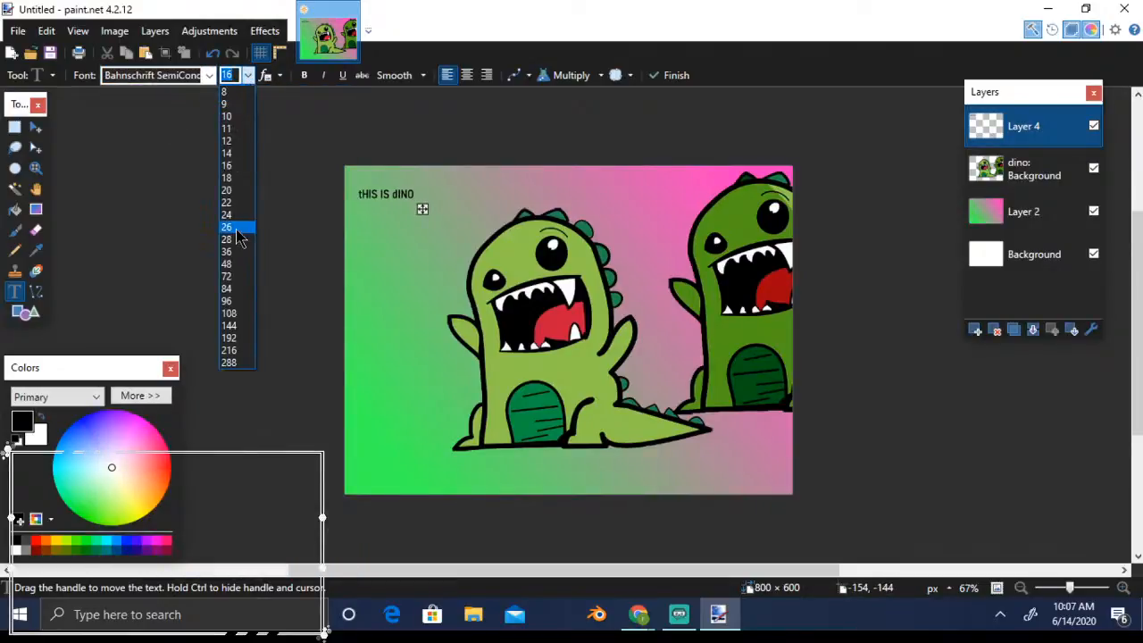
{"action": "left_click", "coordinate": [234, 227]}
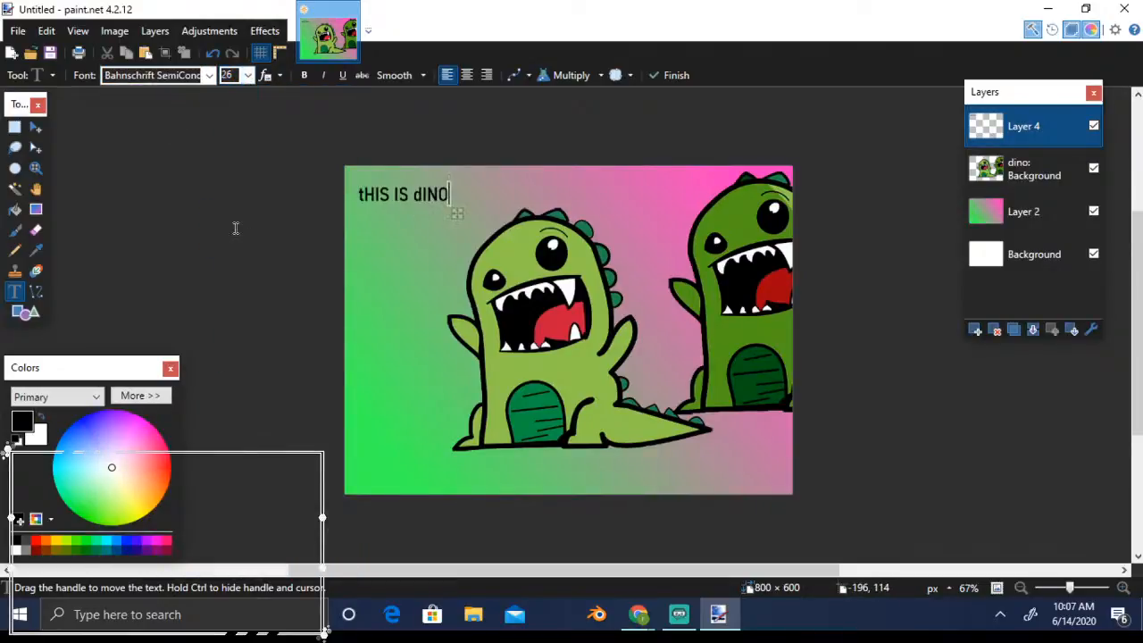
{"action": "left_click", "coordinate": [281, 77]}
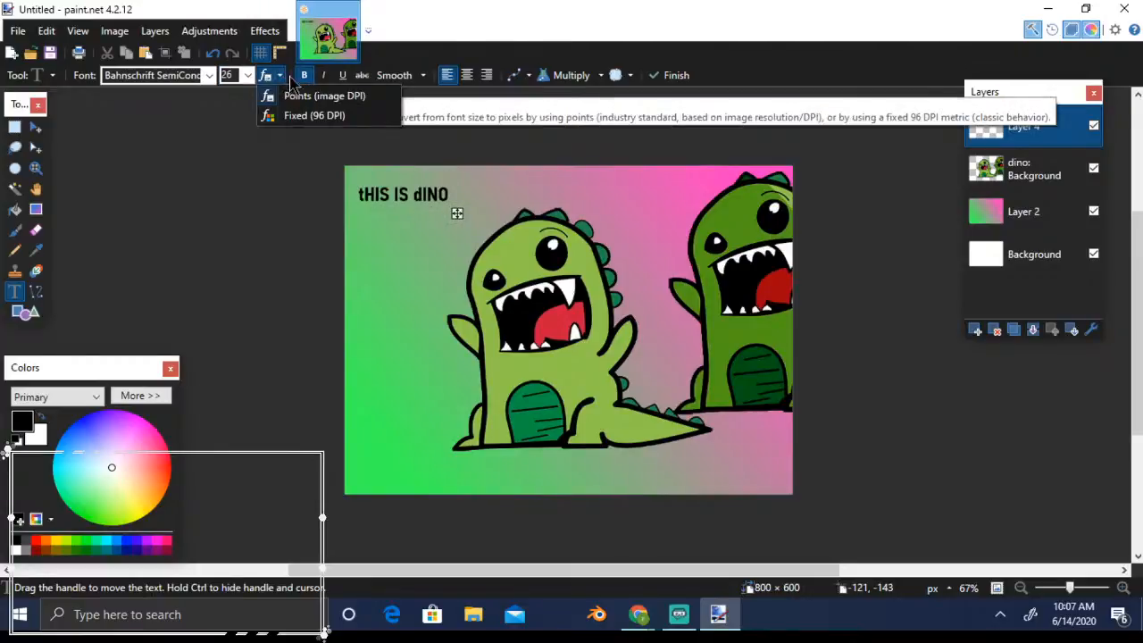
{"action": "left_click", "coordinate": [175, 179]}
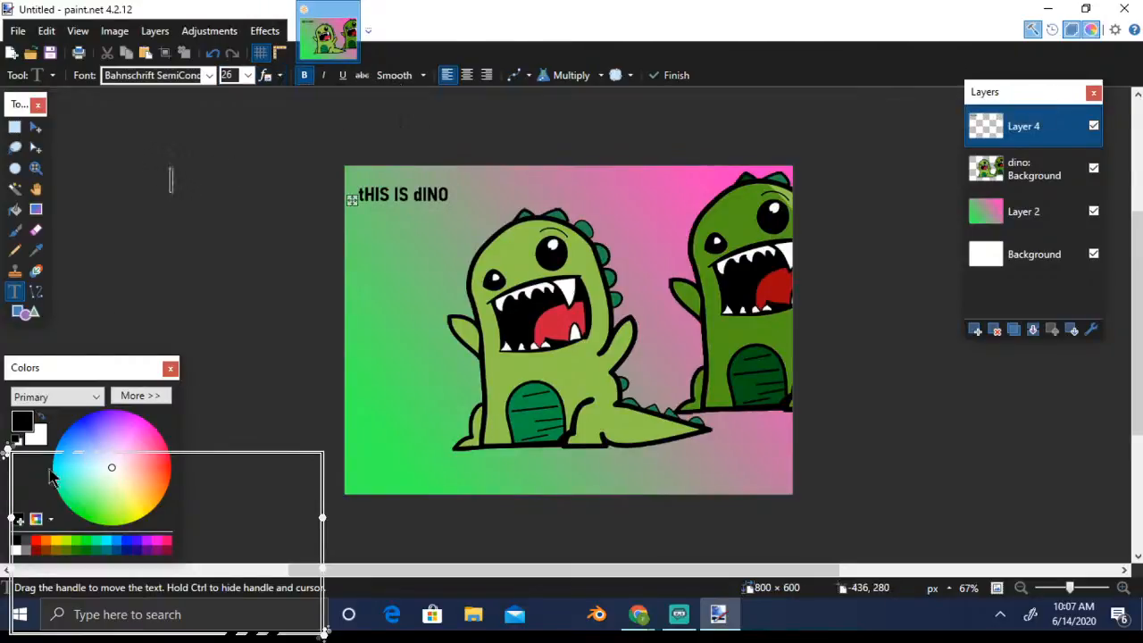
Set the primary color to red and try to resume editing the black text, placing a text cursor below it
{"action": "left_click", "coordinate": [36, 542]}
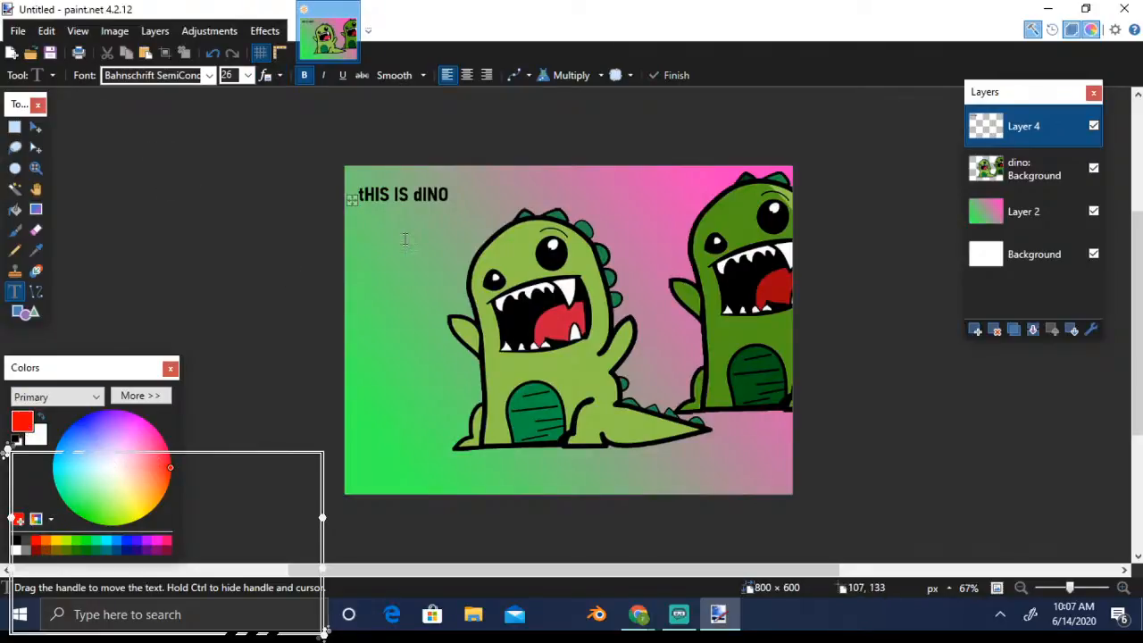
{"action": "left_click", "coordinate": [465, 194]}
{"action": "mouse_move", "coordinate": [473, 215]}
{"action": "left_mouse_down"}
{"action": "mouse_move", "coordinate": [506, 212]}
{"action": "mouse_move", "coordinate": [398, 244]}
{"action": "mouse_move", "coordinate": [402, 228]}
{"action": "mouse_move", "coordinate": [455, 215]}
{"action": "mouse_move", "coordinate": [447, 248]}
{"action": "mouse_move", "coordinate": [467, 212]}
{"action": "left_mouse_up"}
{"action": "left_click", "coordinate": [366, 240]}
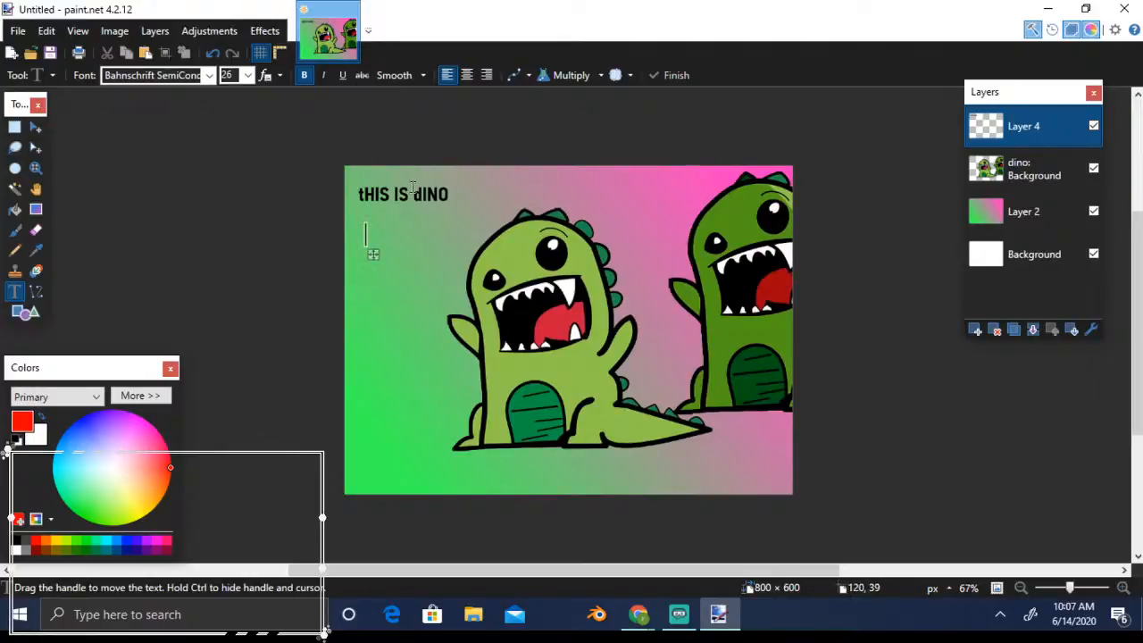
Draw a rectangular selection around the black text, and undo both the selection and the text
{"action": "key", "text": "s"}
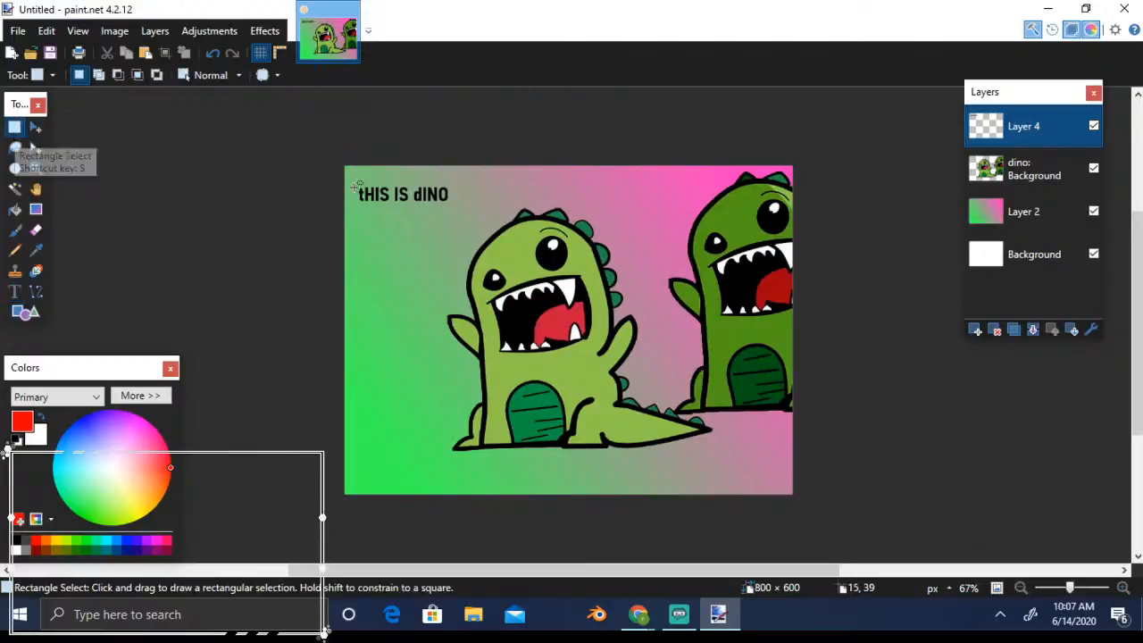
{"action": "left_click_drag", "start_coordinate": [352, 177], "coordinate": [462, 209]}
{"action": "key", "text": "ctrl+z"}
{"action": "key", "text": "ctrl+z"}
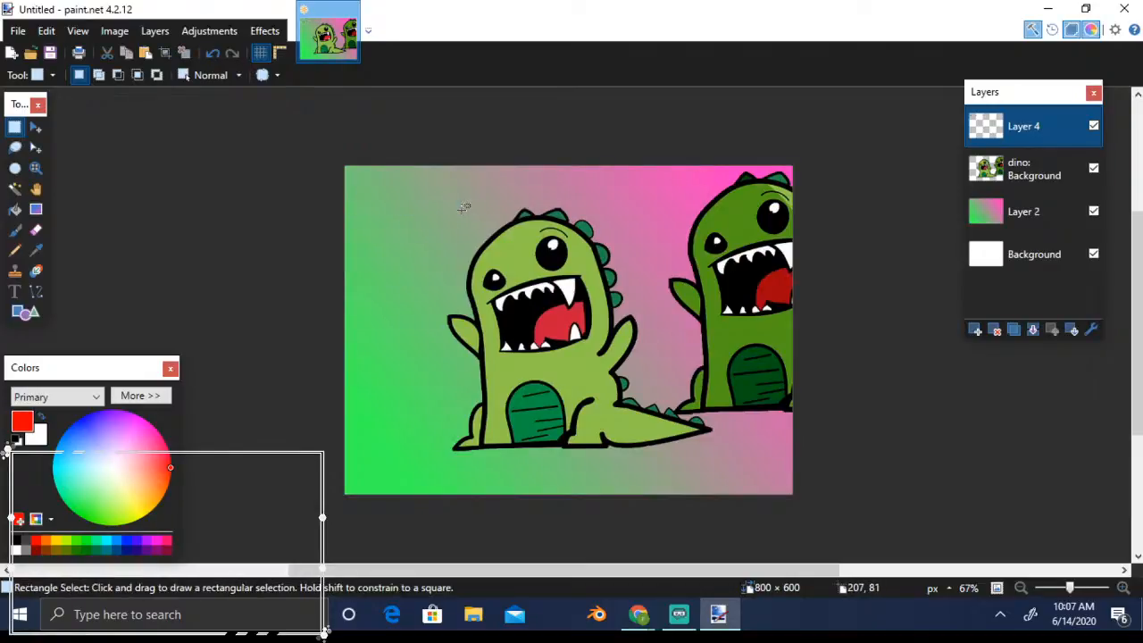
Write "tHIS ID DION" in red with the Text tool in the upper-left area of the canvas
{"action": "left_click", "coordinate": [15, 293]}
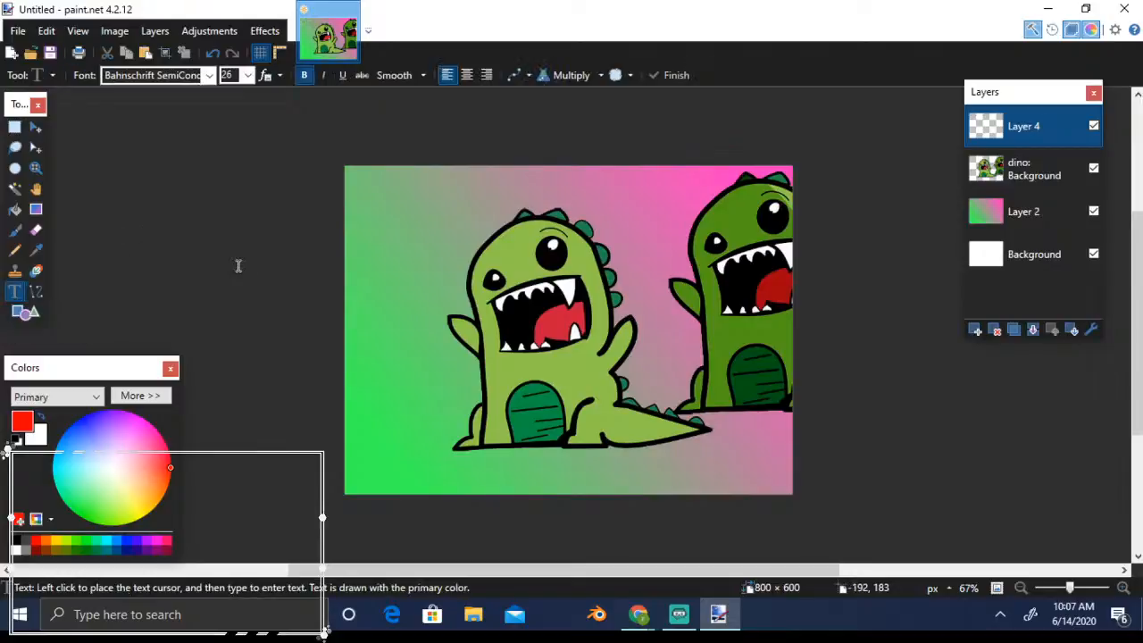
{"action": "left_click", "coordinate": [378, 192]}
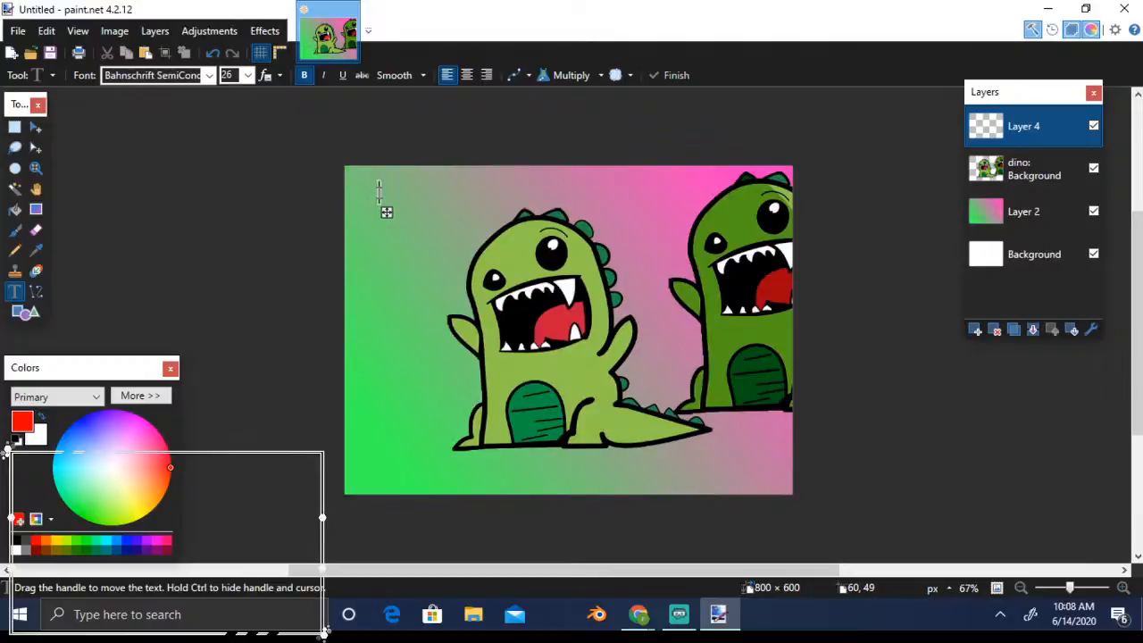
{"action": "type", "text": "THIS ID DION"}
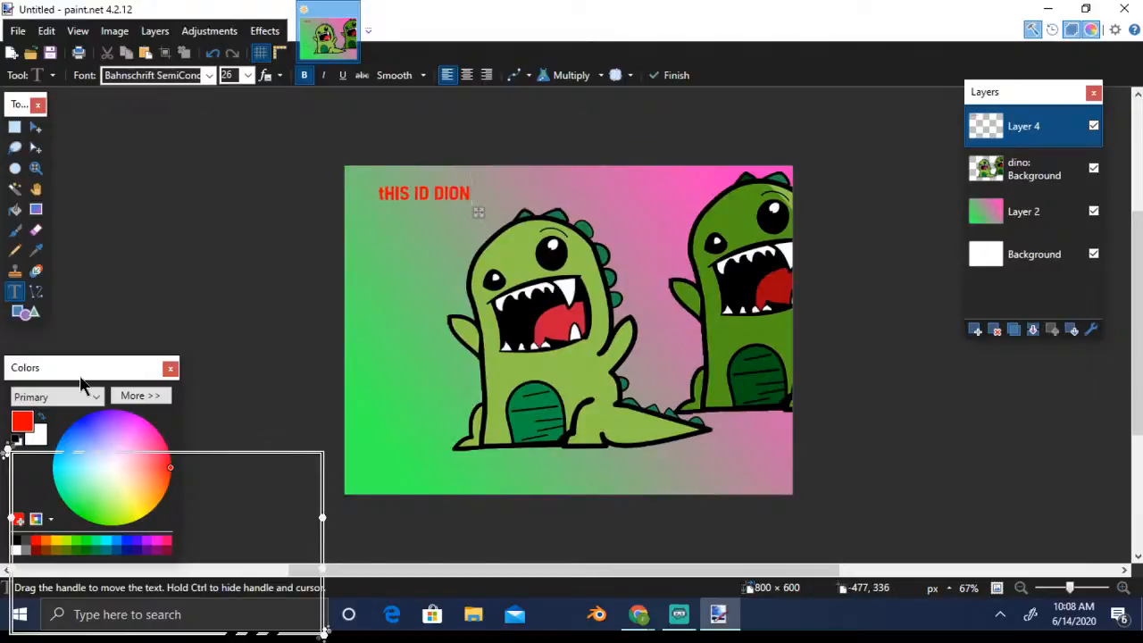
Change the text's color to black and its size to 20, after trying size 10
{"action": "left_click", "coordinate": [16, 442]}
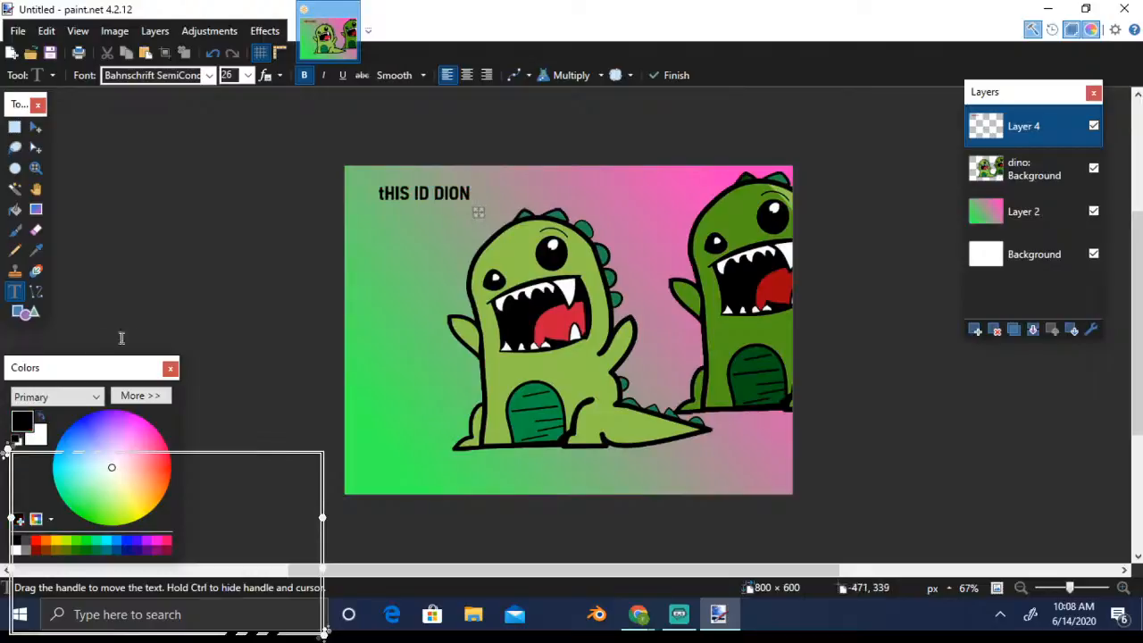
{"action": "left_click", "coordinate": [249, 75]}
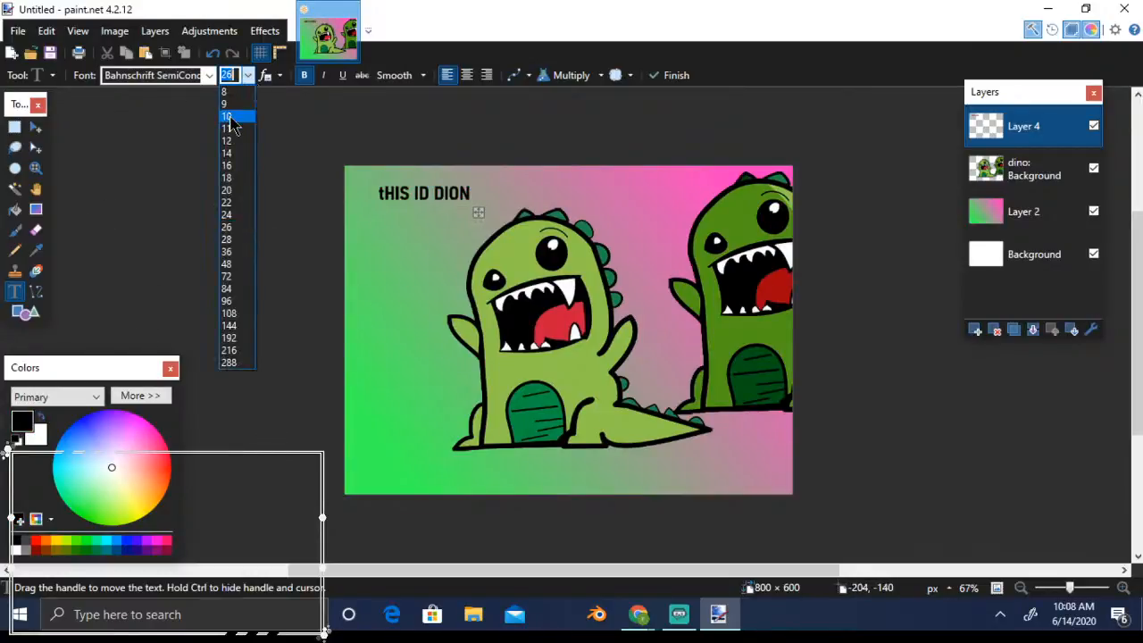
{"action": "left_click", "coordinate": [229, 116]}
{"action": "left_click", "coordinate": [247, 75]}
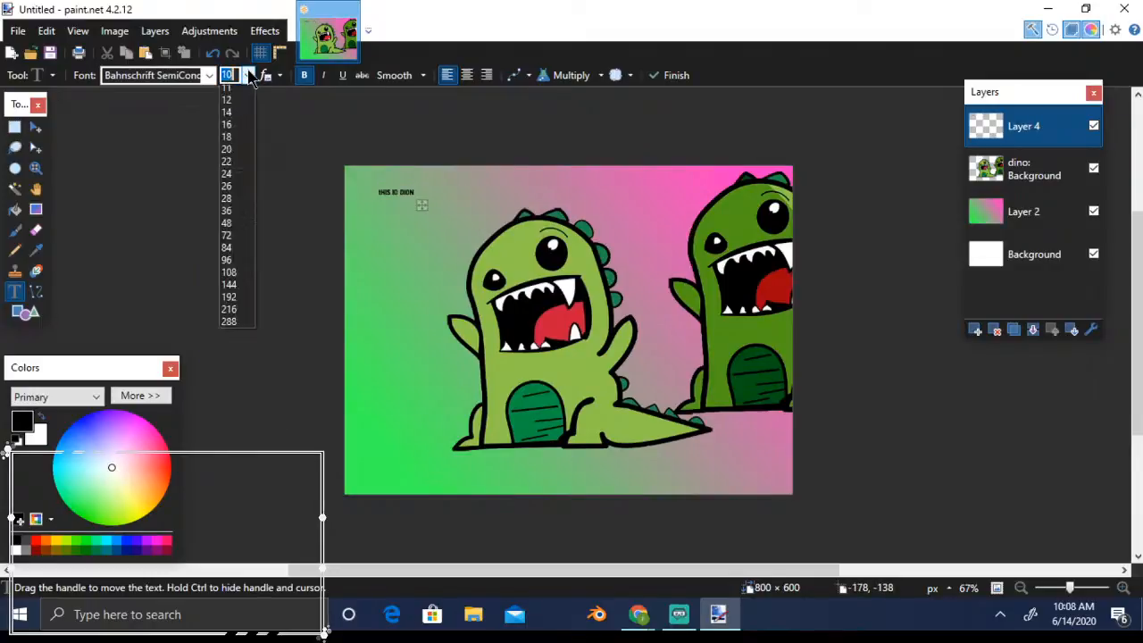
{"action": "left_click", "coordinate": [229, 206]}
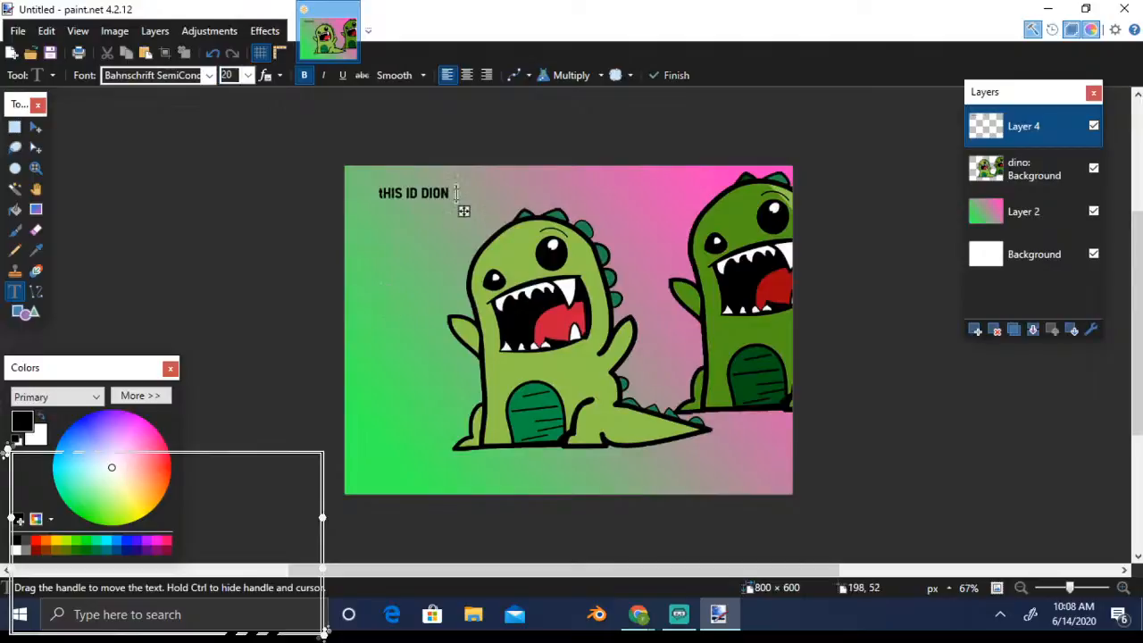
Add a second text line, "nEW COLOR", below the first in Cambria with a pinkish-red primary color
{"action": "left_click", "coordinate": [506, 190]}
{"action": "left_click", "coordinate": [369, 232]}
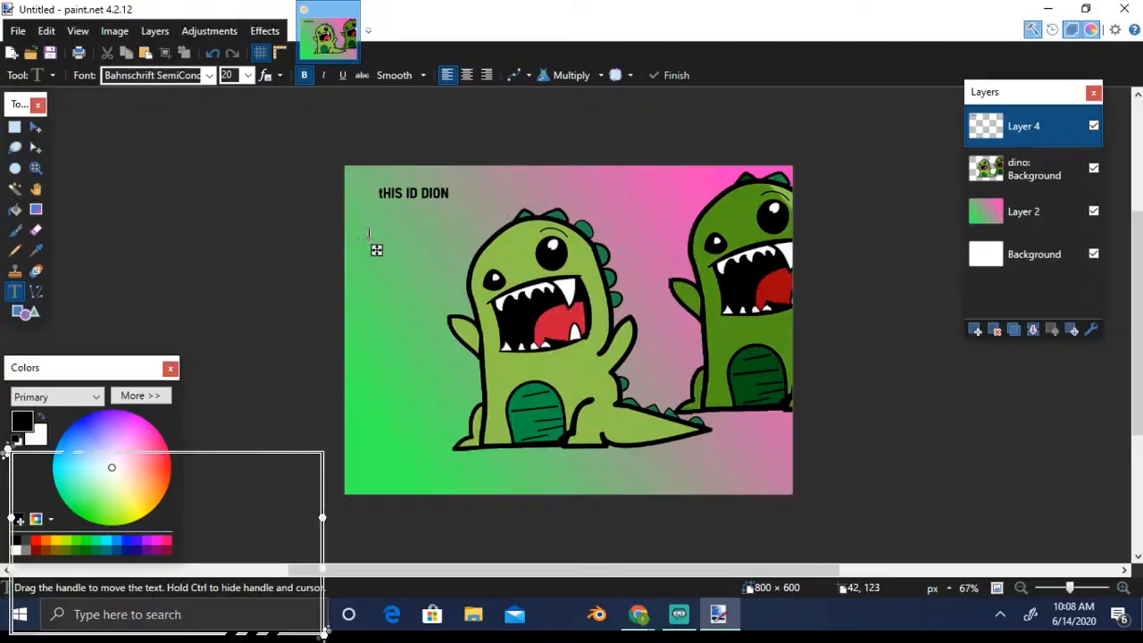
{"action": "left_click", "coordinate": [211, 75]}
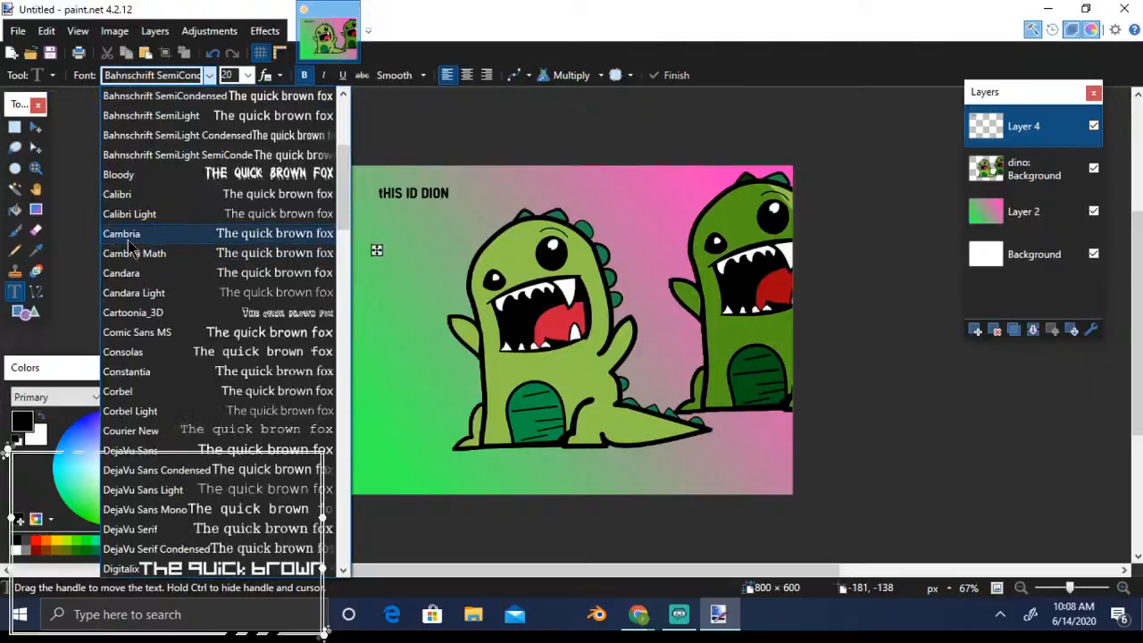
{"action": "left_click", "coordinate": [127, 239]}
{"action": "left_click", "coordinate": [157, 460]}
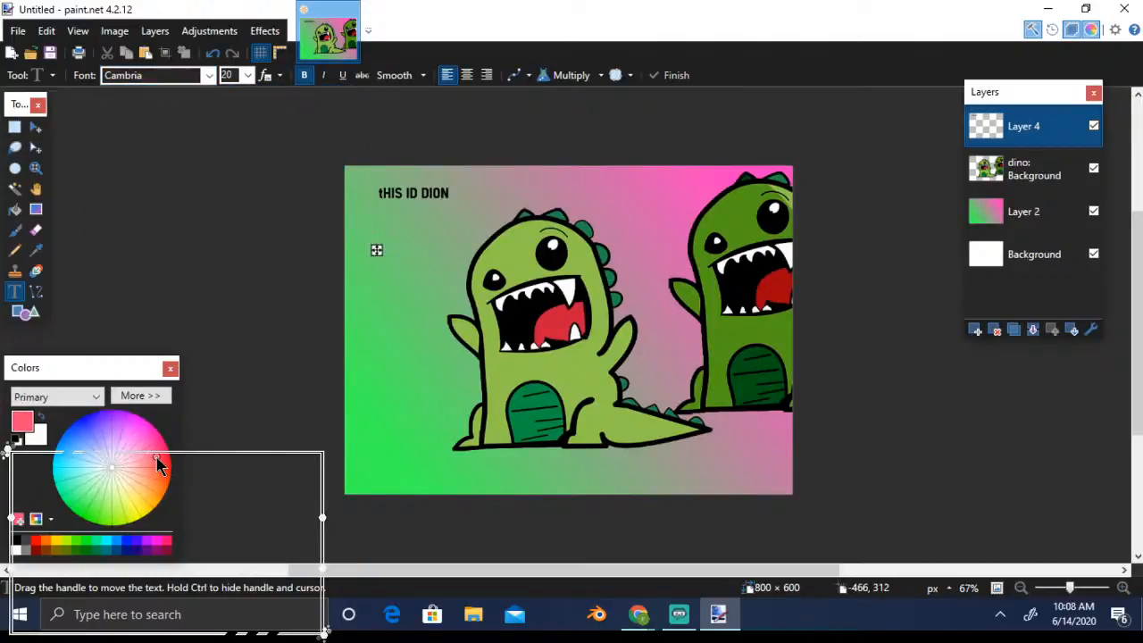
{"action": "type", "text": "nEW COLOR"}
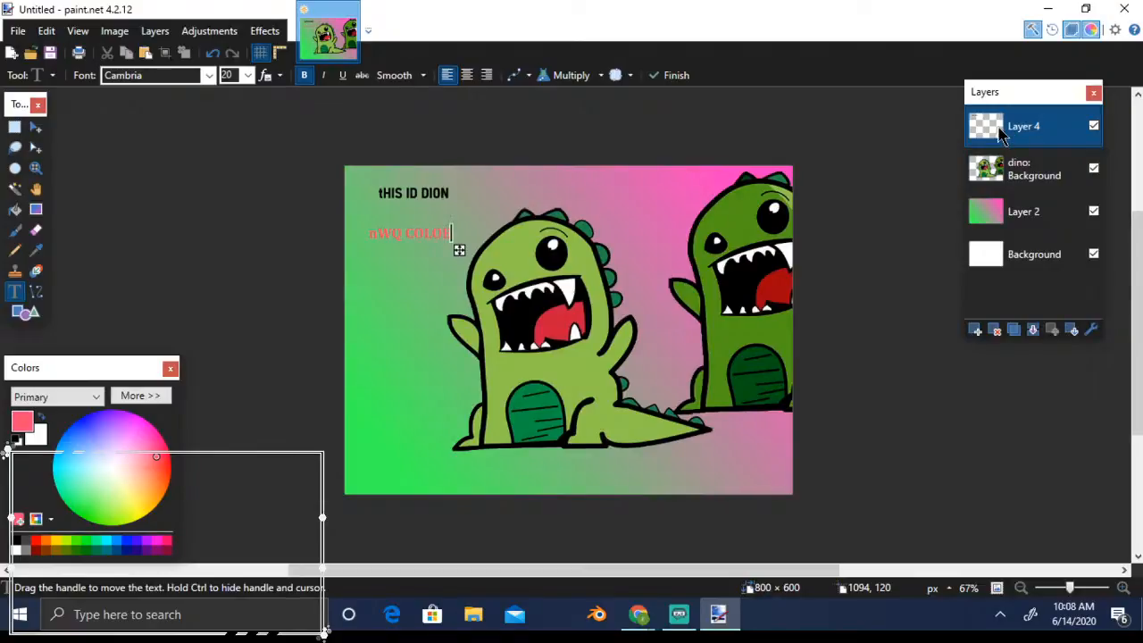
Hide and show the text layer once, and delete it
{"action": "left_click", "coordinate": [1094, 127]}
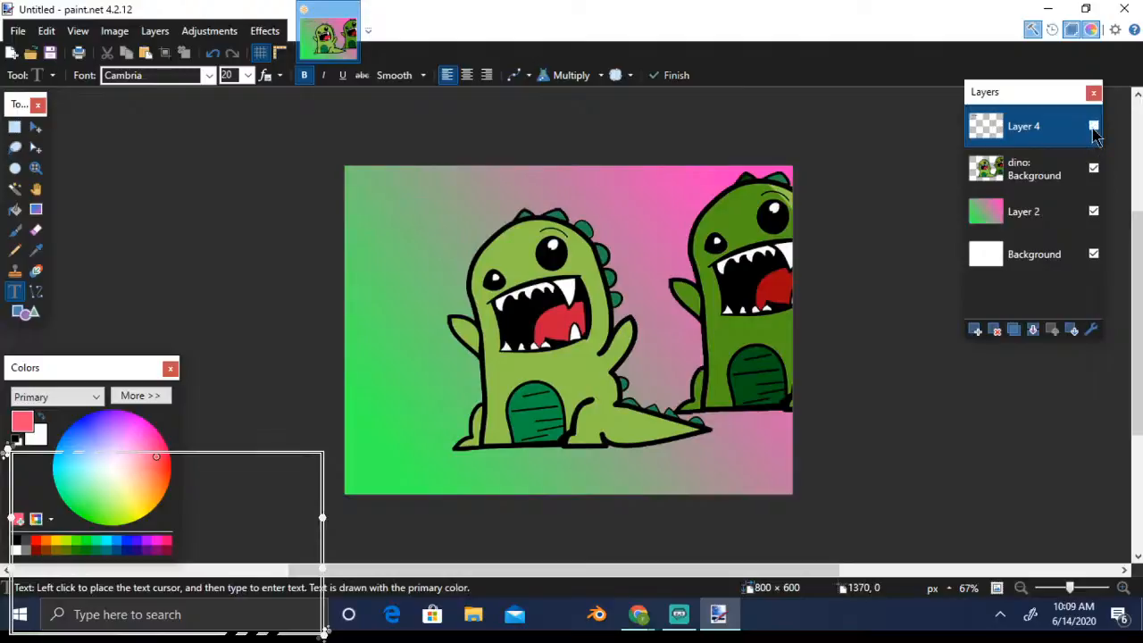
{"action": "left_click", "coordinate": [1093, 126]}
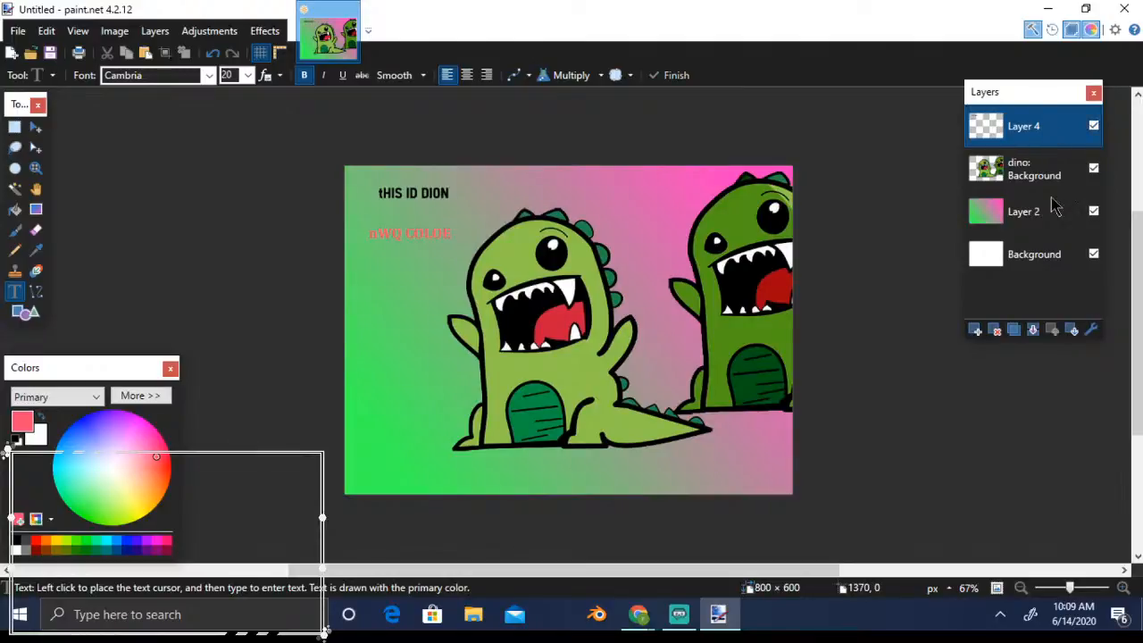
{"action": "left_click", "coordinate": [997, 332]}
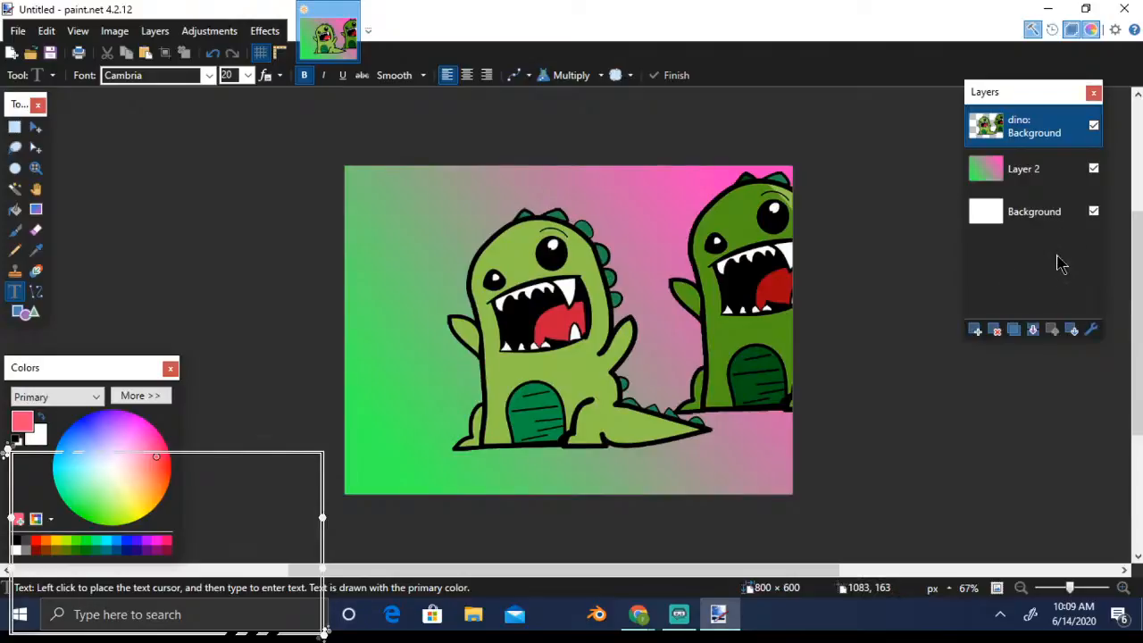
Duplicate the dino layer
{"action": "left_click", "coordinate": [1016, 332]}
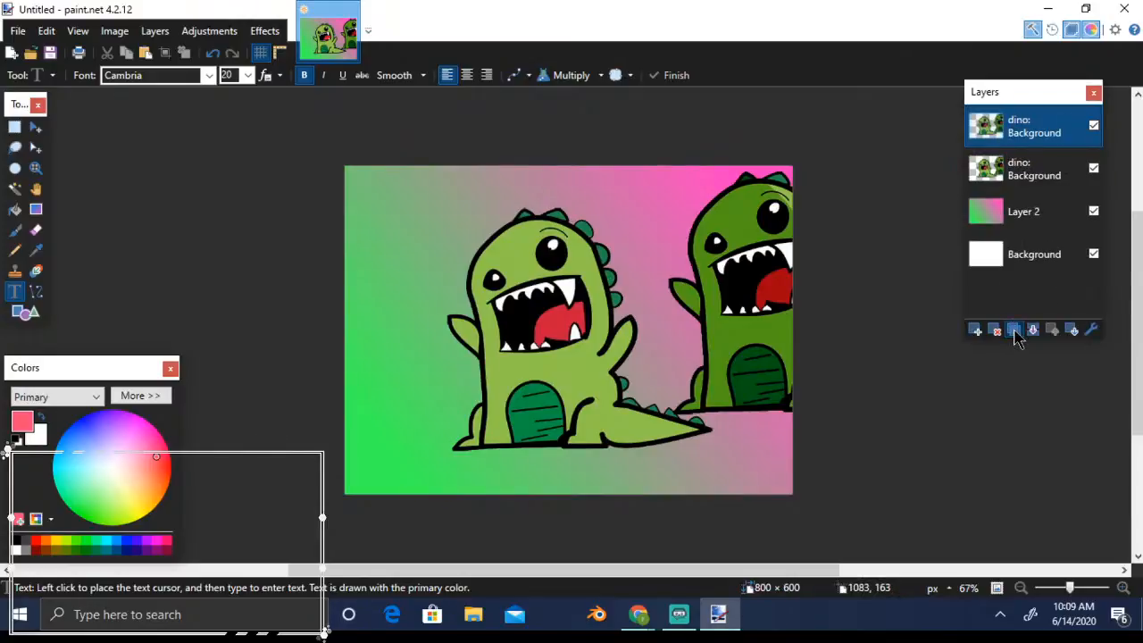
Hide the lower dino layer, delete the duplicate above it, and show the remaining dino layer again
{"action": "left_click", "coordinate": [1094, 170]}
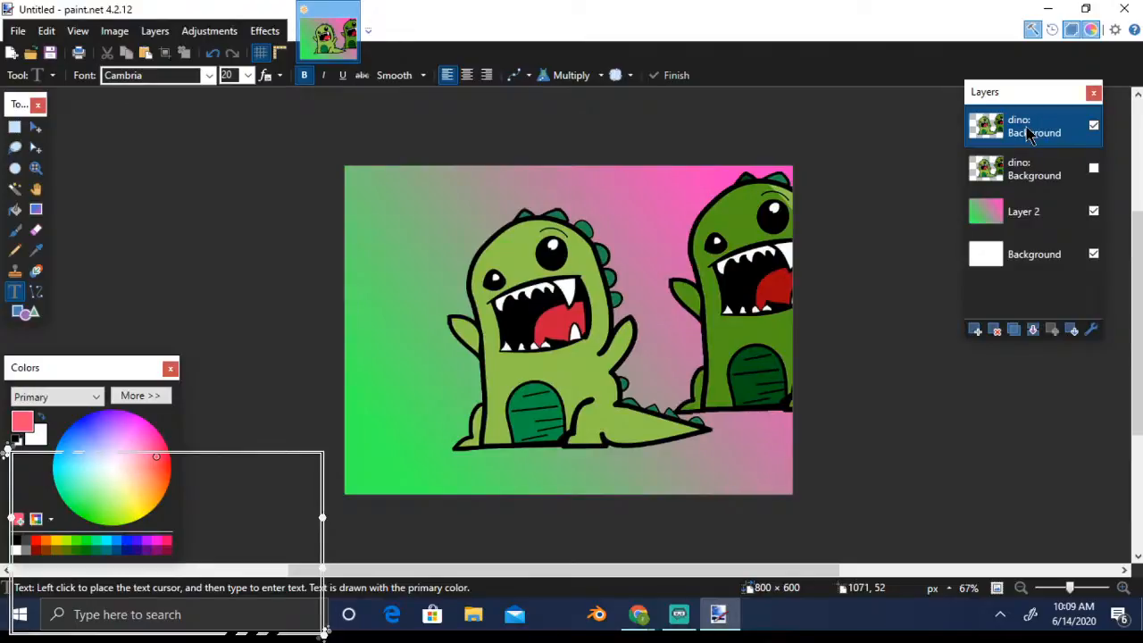
{"action": "left_click", "coordinate": [996, 330]}
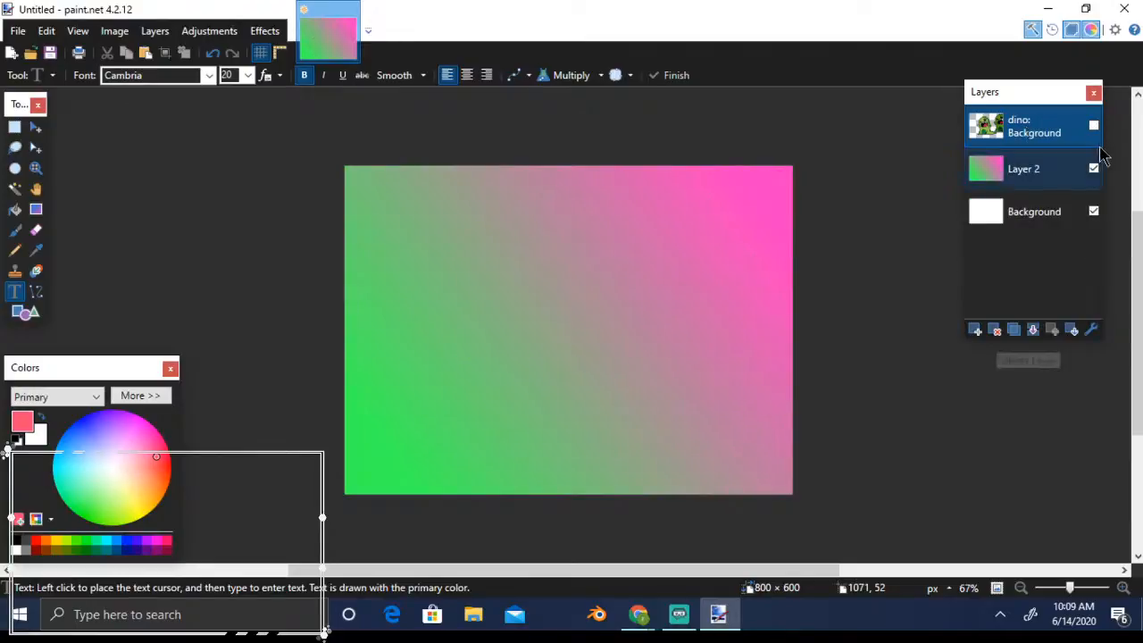
{"action": "left_click", "coordinate": [1095, 127]}
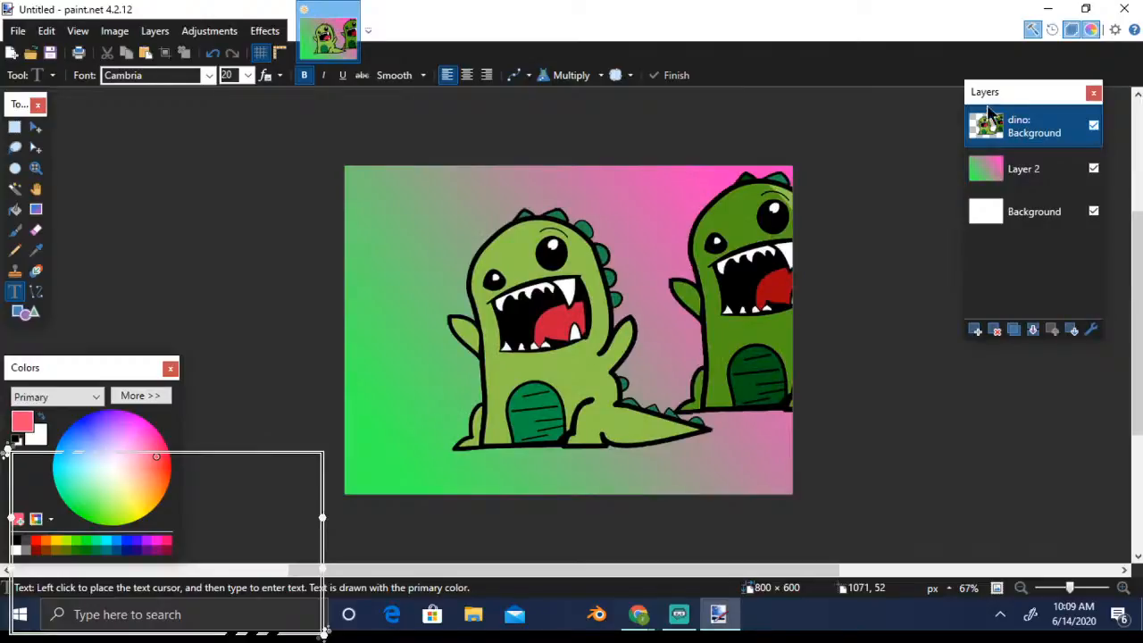
Draw three outlined ellipses beside the large dino, about 109 × 105, 104 × 104 and 91 × 49 pixels
{"action": "left_click", "coordinate": [24, 313]}
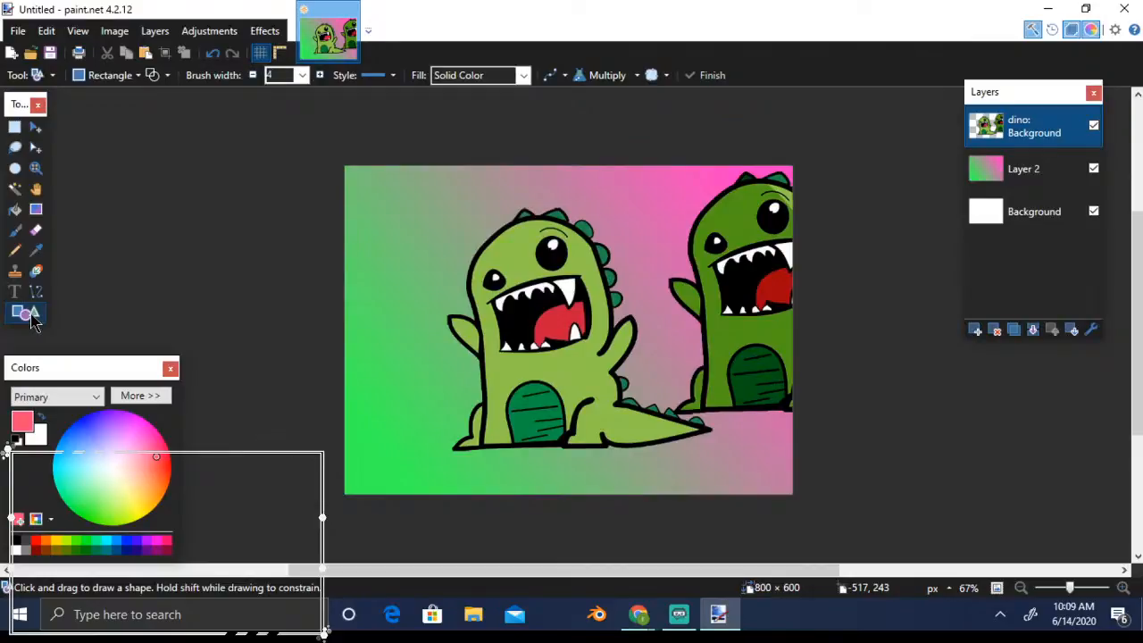
{"action": "left_click", "coordinate": [138, 75]}
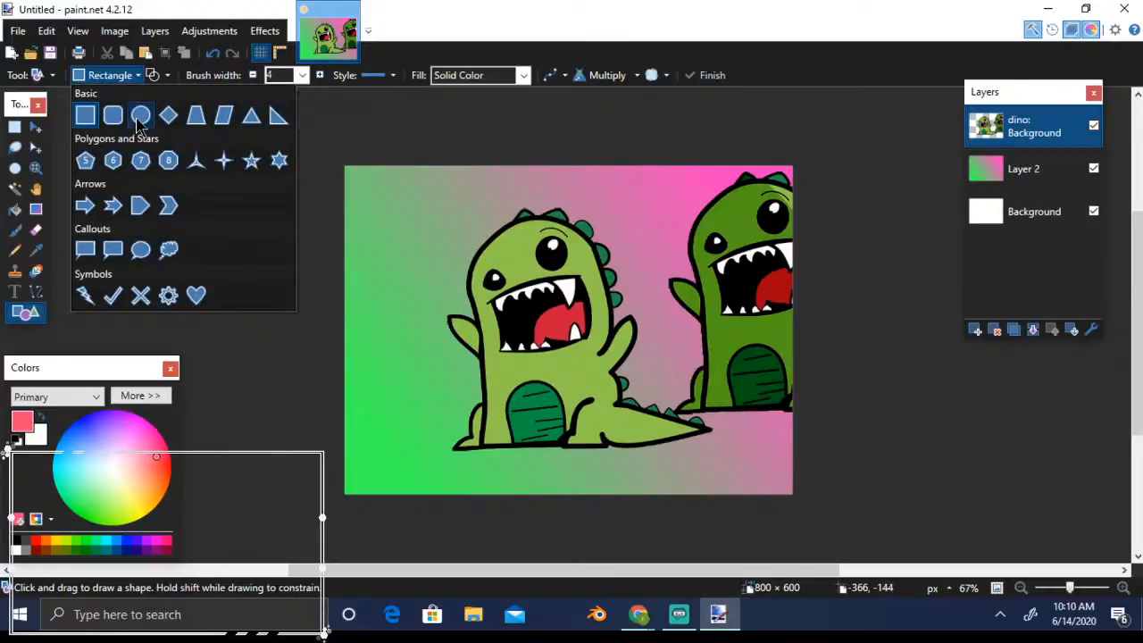
{"action": "left_click", "coordinate": [140, 115]}
{"action": "left_click_drag", "start_coordinate": [368, 187], "coordinate": [429, 244]}
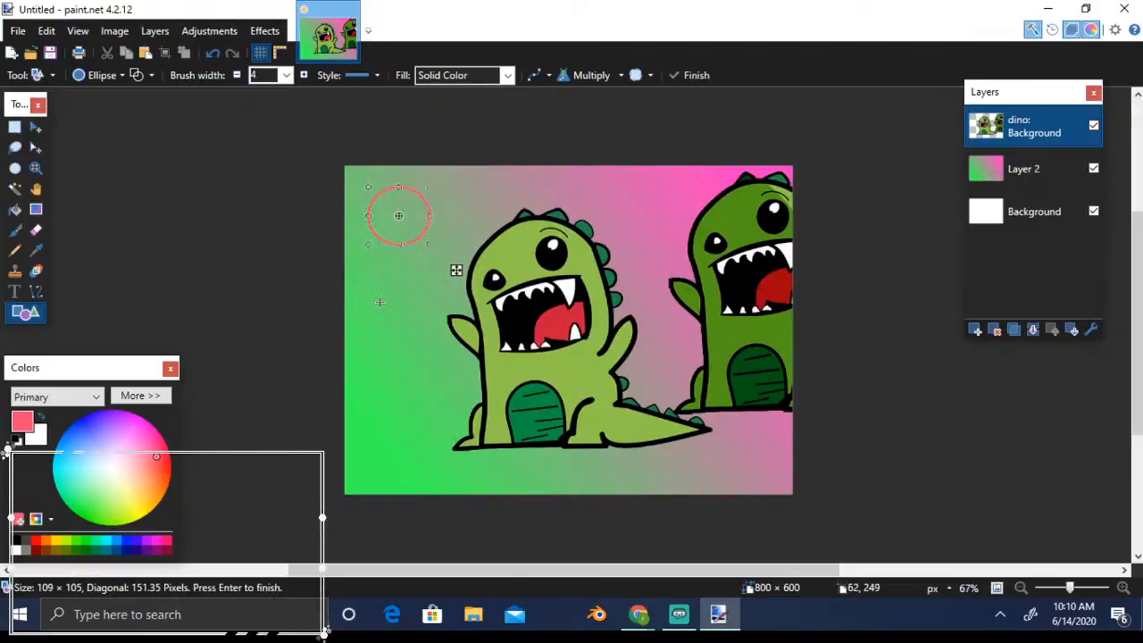
{"action": "left_click_drag", "start_coordinate": [380, 302], "coordinate": [438, 360]}
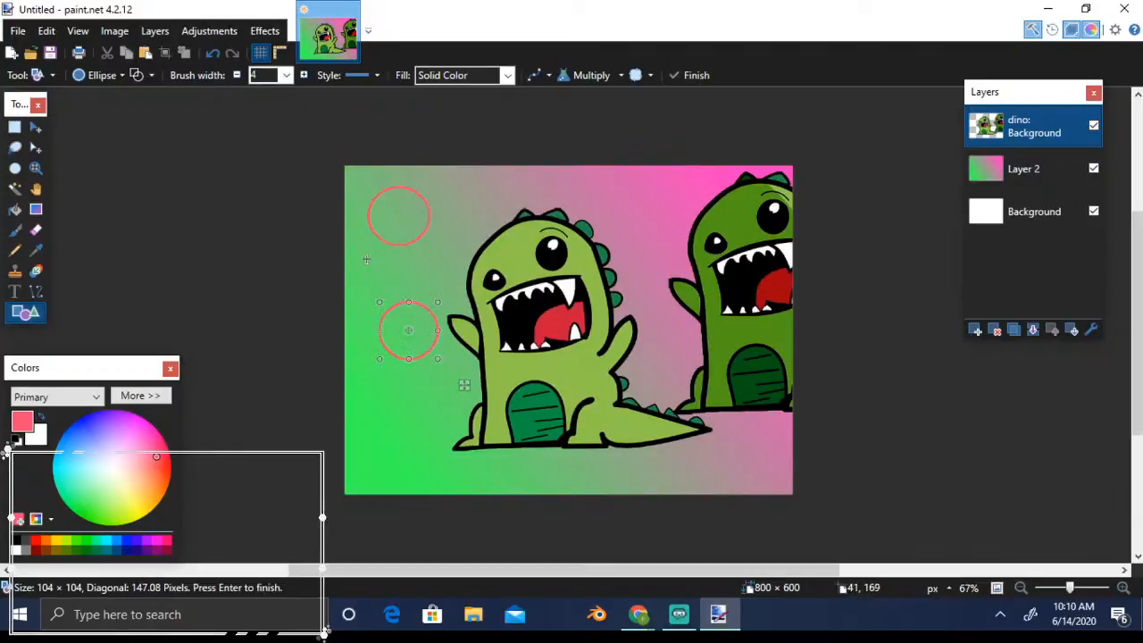
{"action": "left_click_drag", "start_coordinate": [366, 259], "coordinate": [415, 285]}
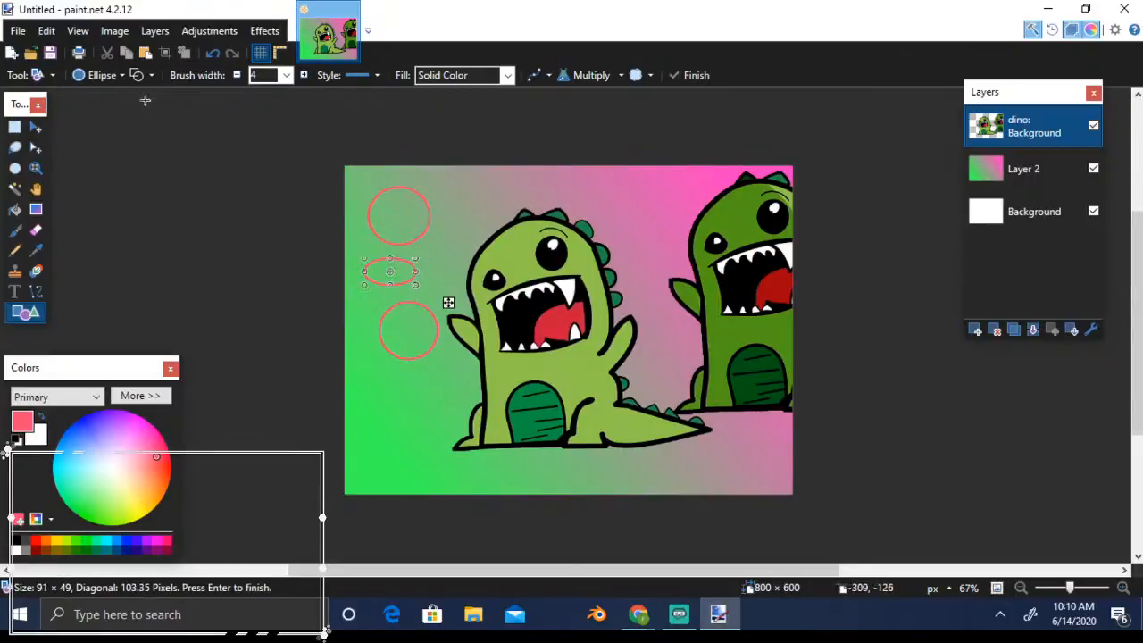
Turn the small flat ellipse into an arrow and draw a second arrow of about 106 × 86 pixels over the upper circle
{"action": "left_click", "coordinate": [121, 75]}
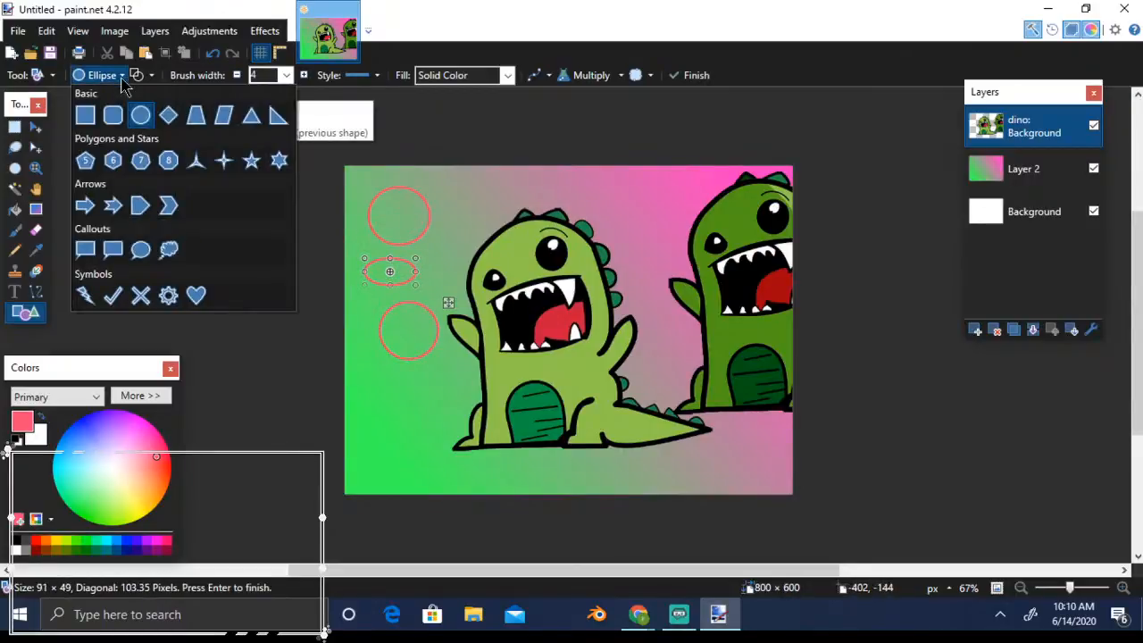
{"action": "left_click", "coordinate": [85, 205]}
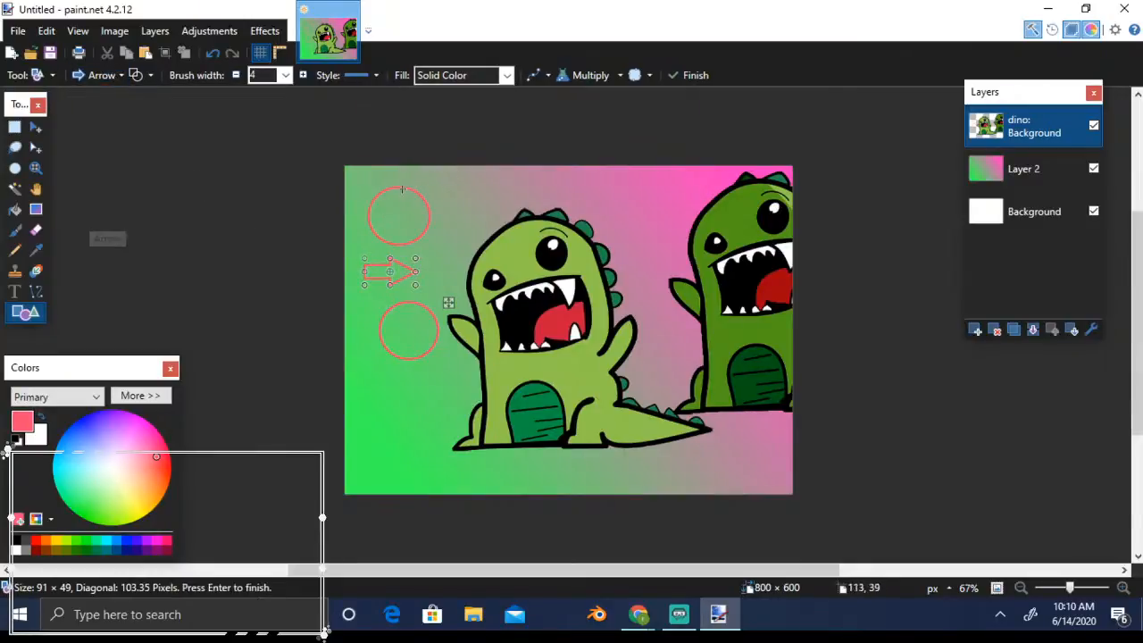
{"action": "left_click_drag", "start_coordinate": [401, 178], "coordinate": [460, 226]}
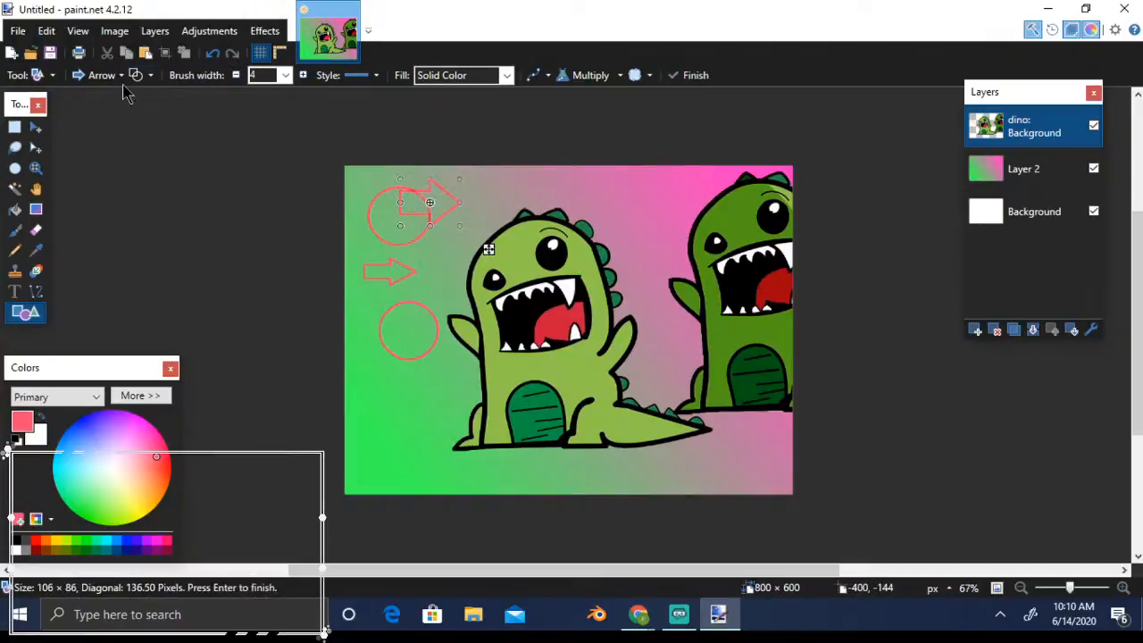
Try the outline and filled draw modes on the upper arrow, and finish it as a filled shape with outline
{"action": "left_click", "coordinate": [151, 76]}
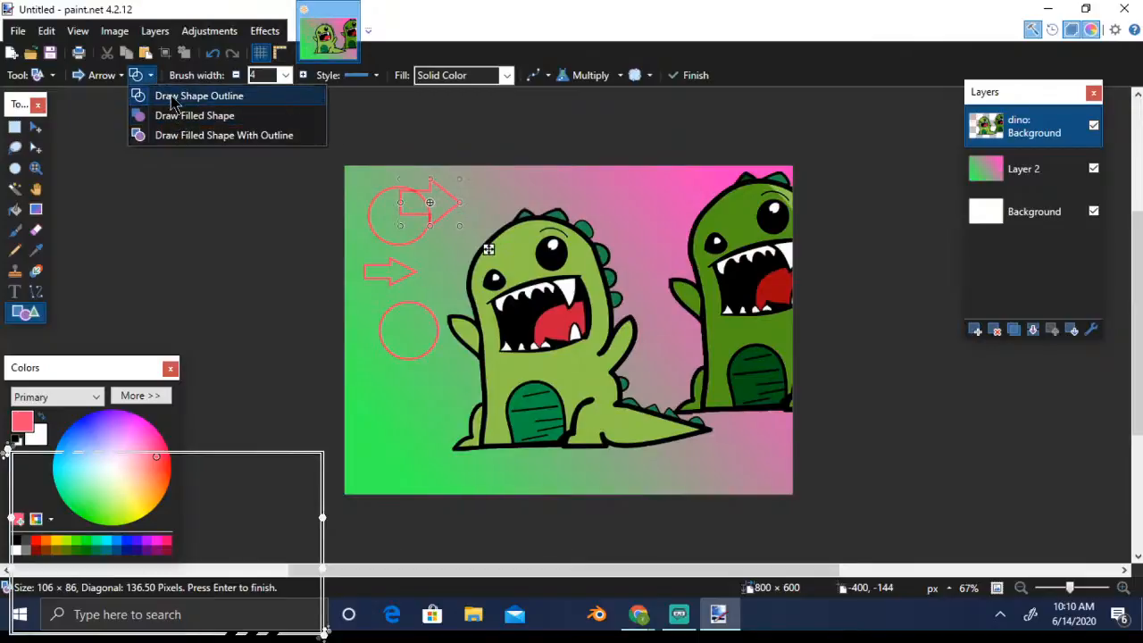
{"action": "left_click", "coordinate": [172, 99]}
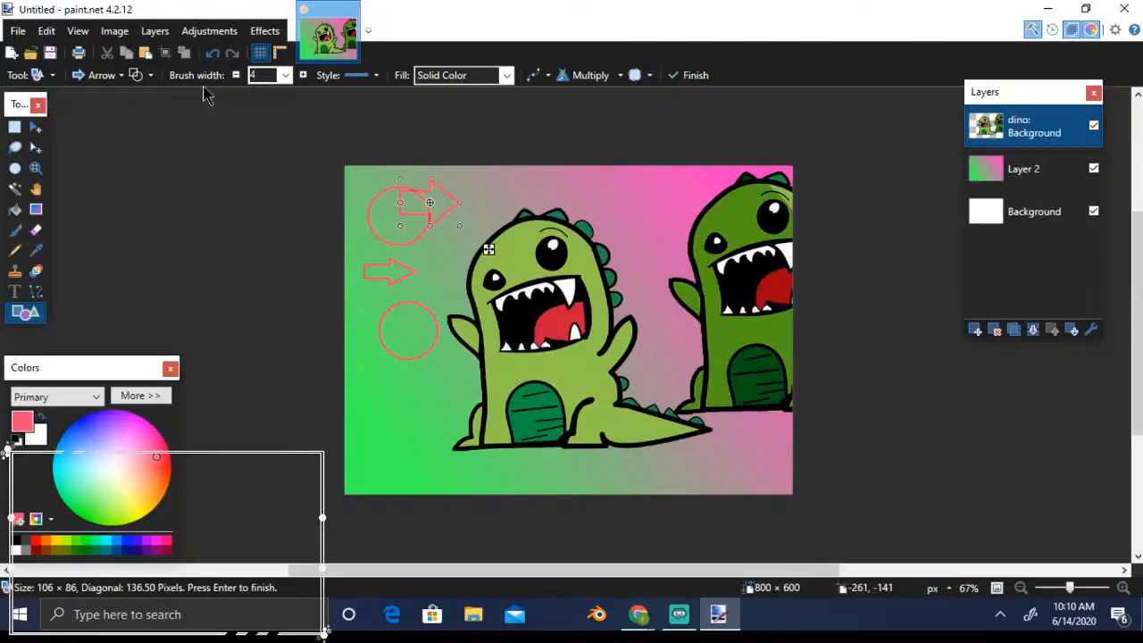
{"action": "left_click", "coordinate": [153, 77]}
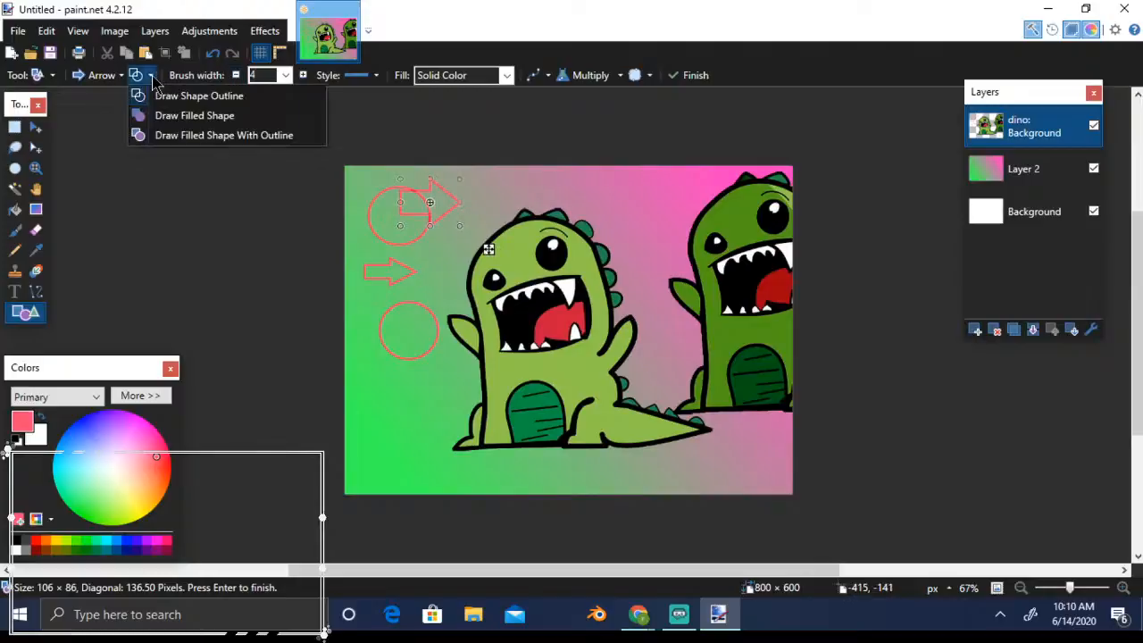
{"action": "left_click", "coordinate": [172, 113]}
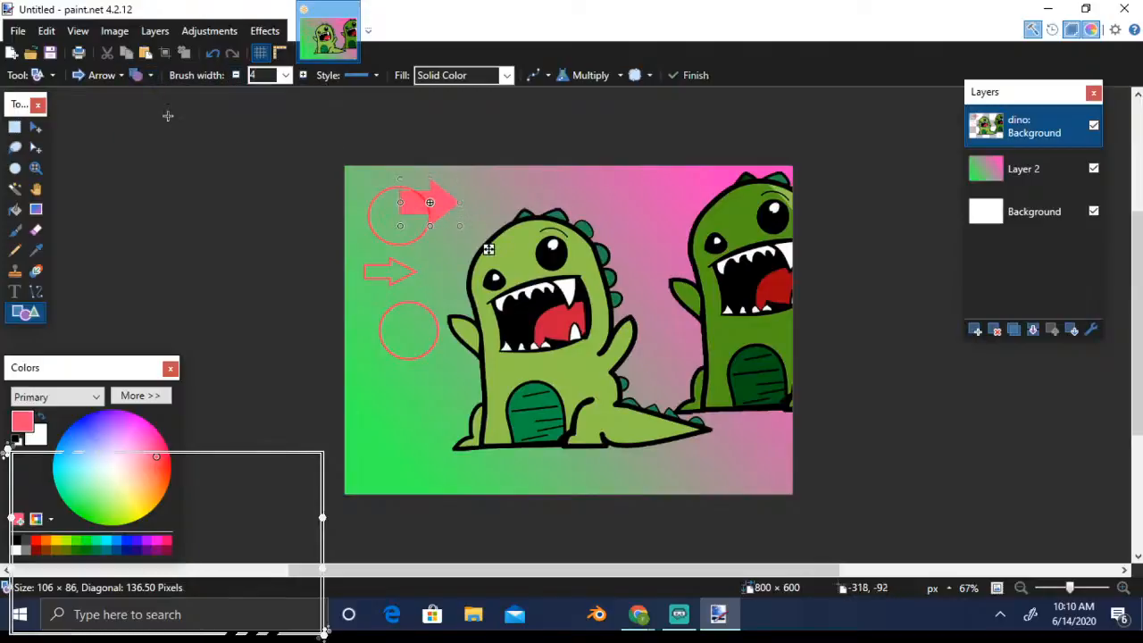
{"action": "left_click", "coordinate": [150, 79]}
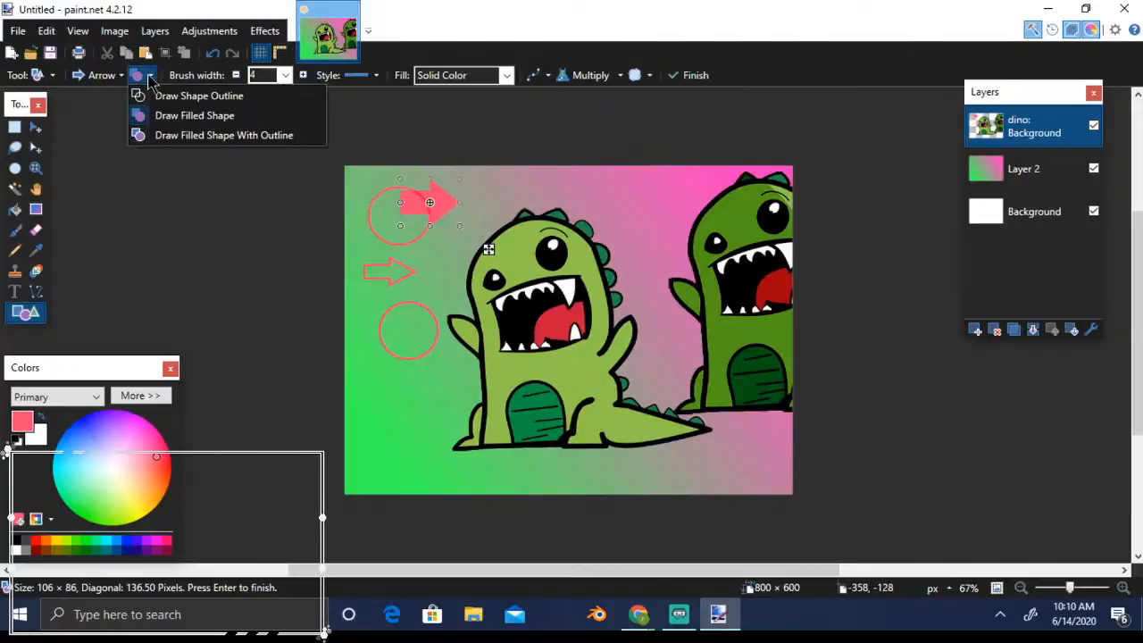
{"action": "left_click", "coordinate": [155, 139]}
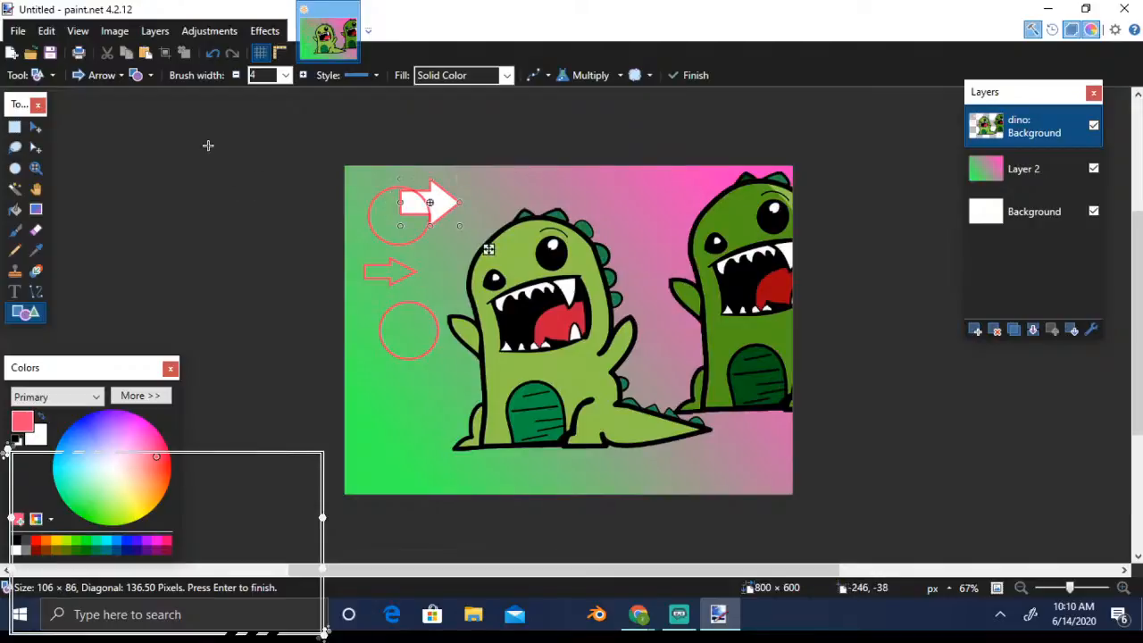
{"action": "left_click", "coordinate": [52, 76]}
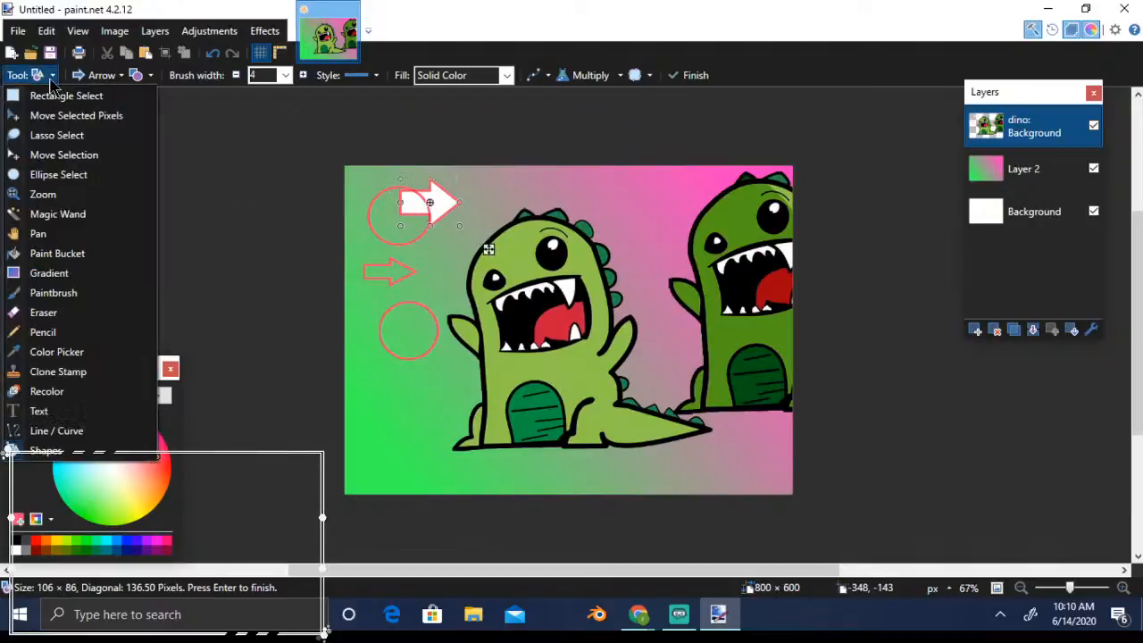
{"action": "left_click", "coordinate": [248, 153]}
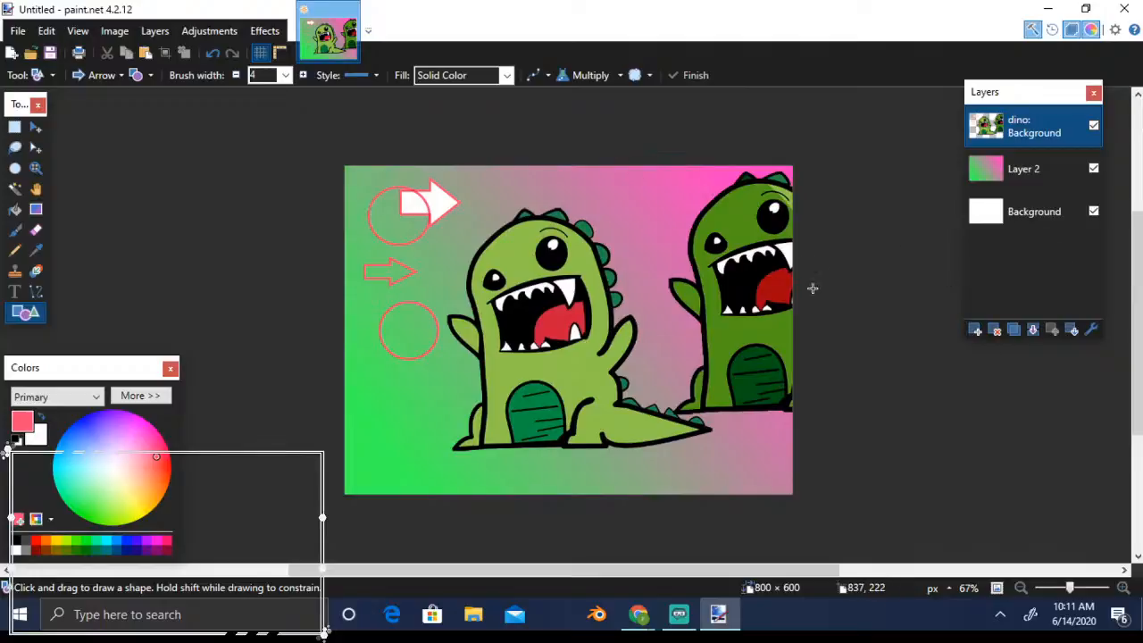
Create a new 800 × 600 pixel image and switch to the dino image and back
{"action": "left_click", "coordinate": [11, 52]}
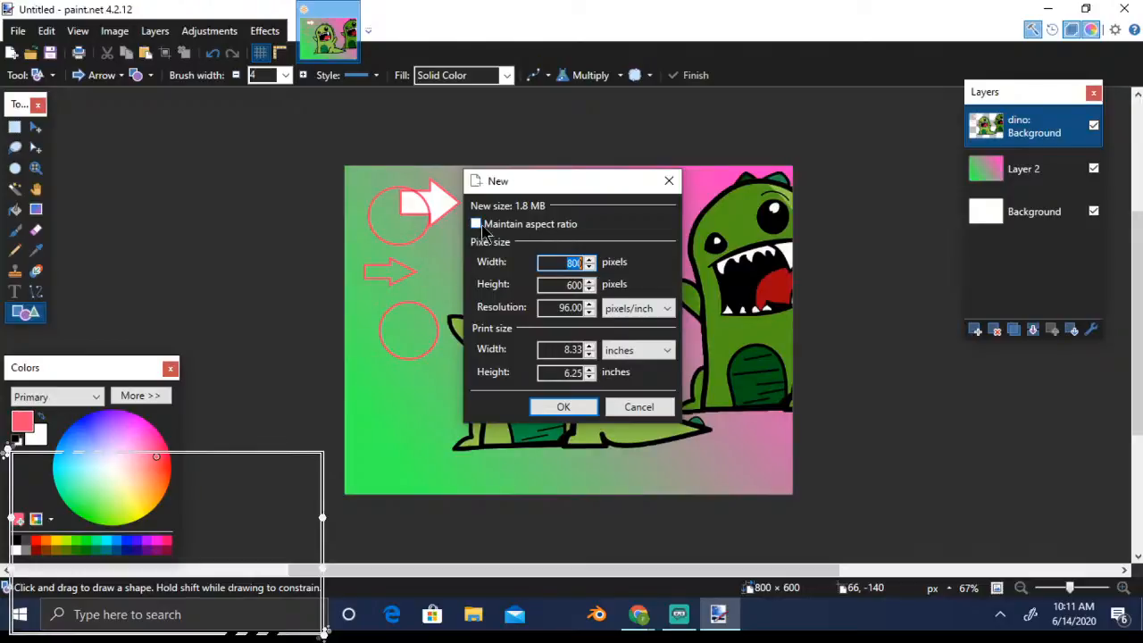
{"action": "left_click", "coordinate": [557, 406]}
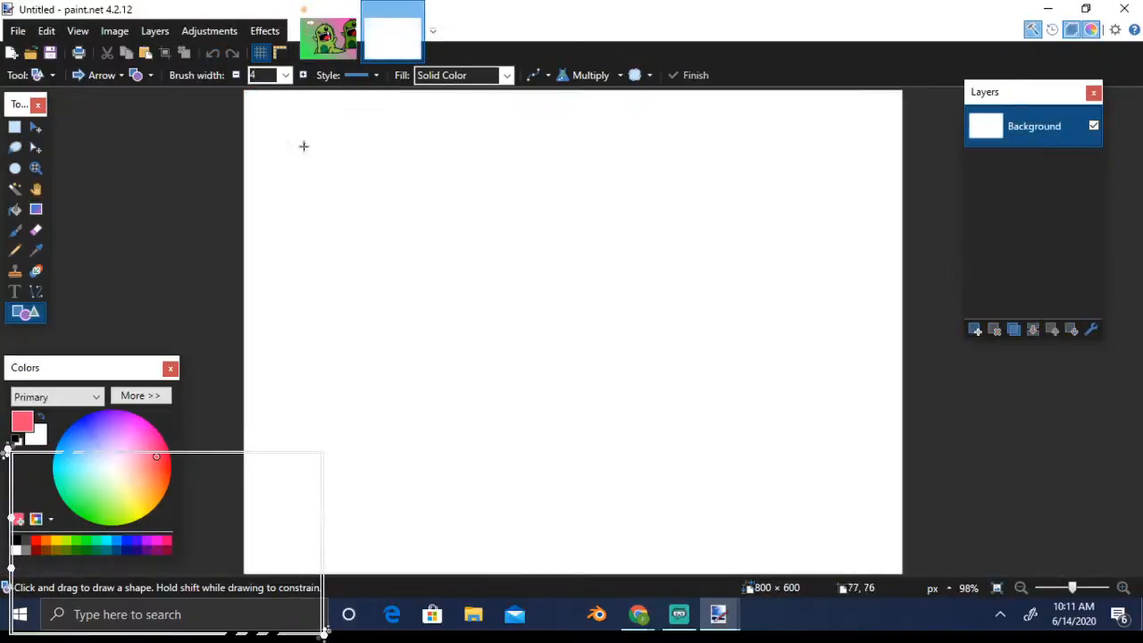
{"action": "left_click", "coordinate": [327, 35]}
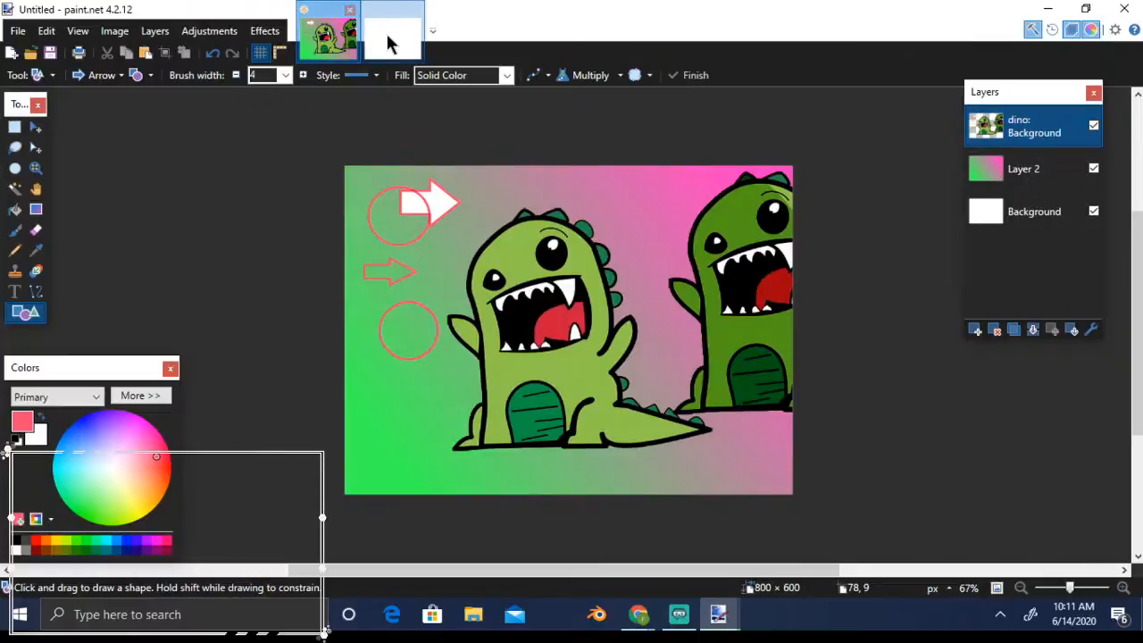
{"action": "left_click", "coordinate": [393, 42]}
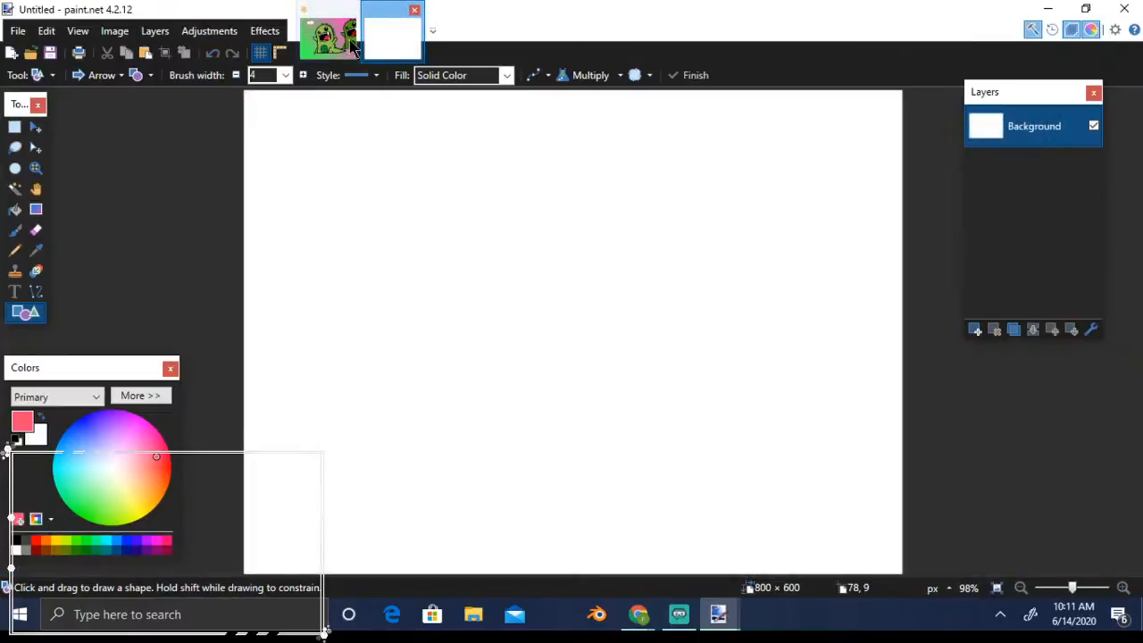
Close the dino image without saving its changes
{"action": "left_click", "coordinate": [328, 36]}
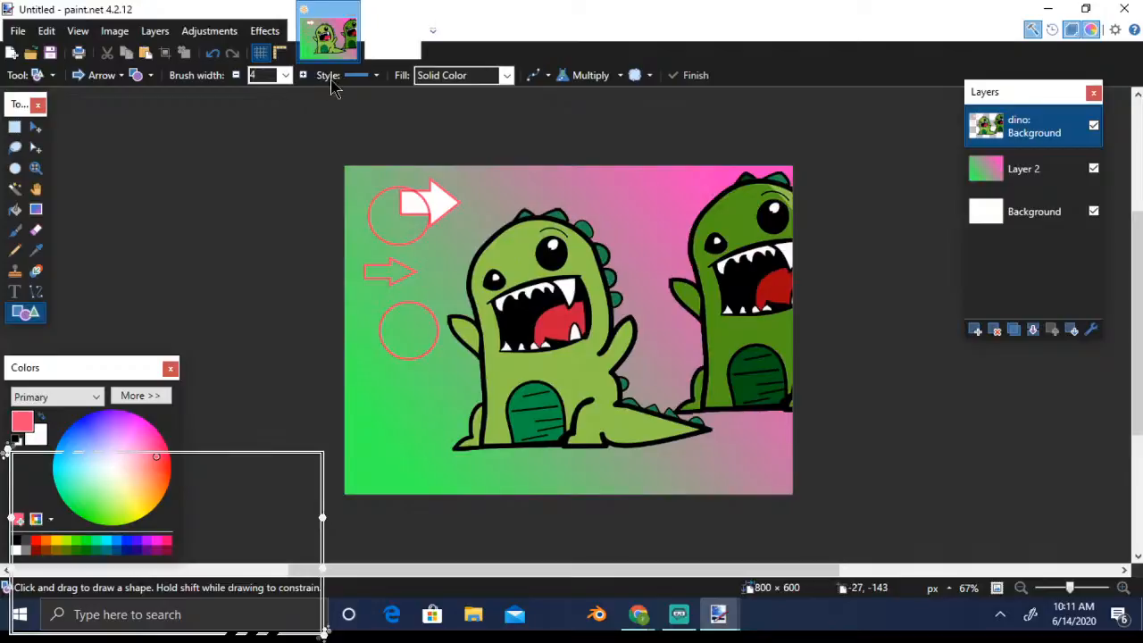
{"action": "left_click", "coordinate": [350, 11]}
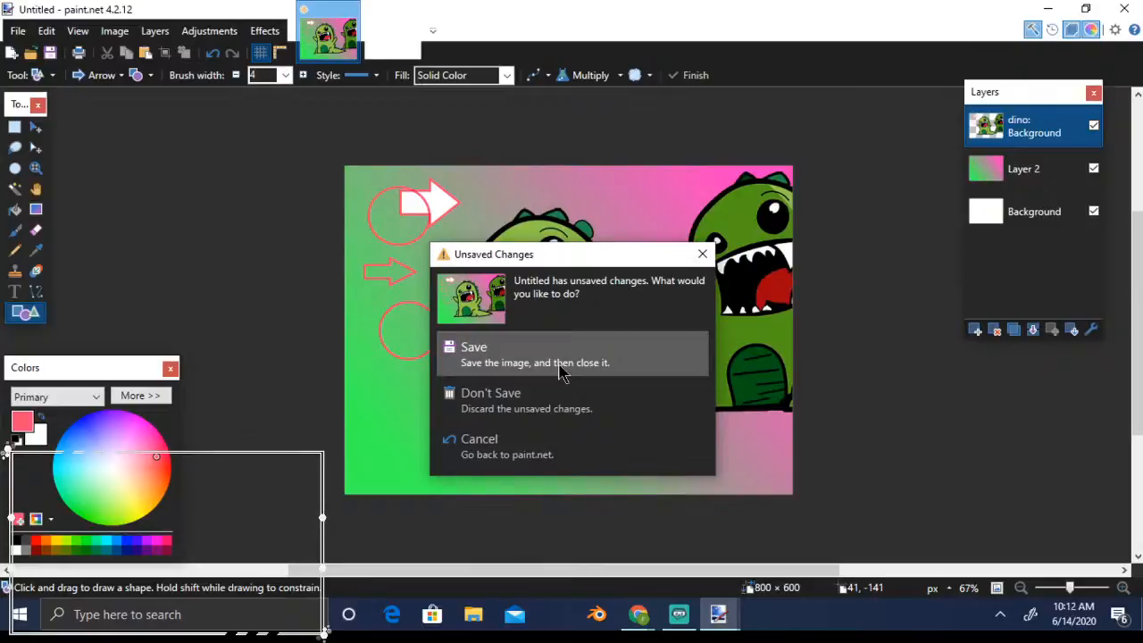
{"action": "left_click", "coordinate": [474, 400]}
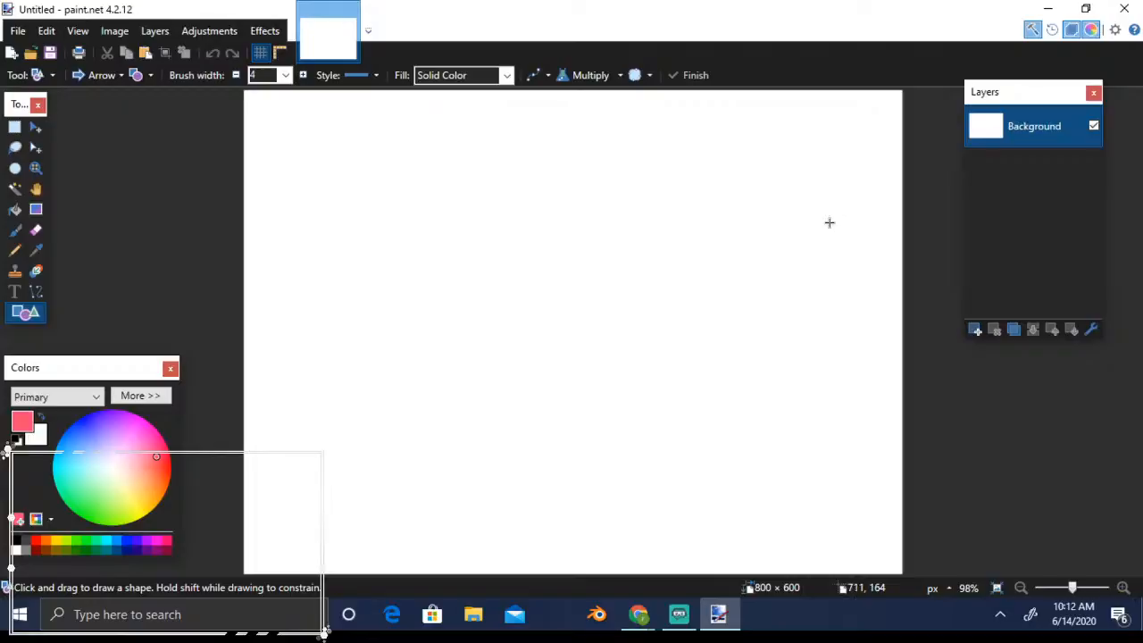
Add a new layer above the background and fill it with green using the Paint Bucket
{"action": "left_click", "coordinate": [976, 332]}
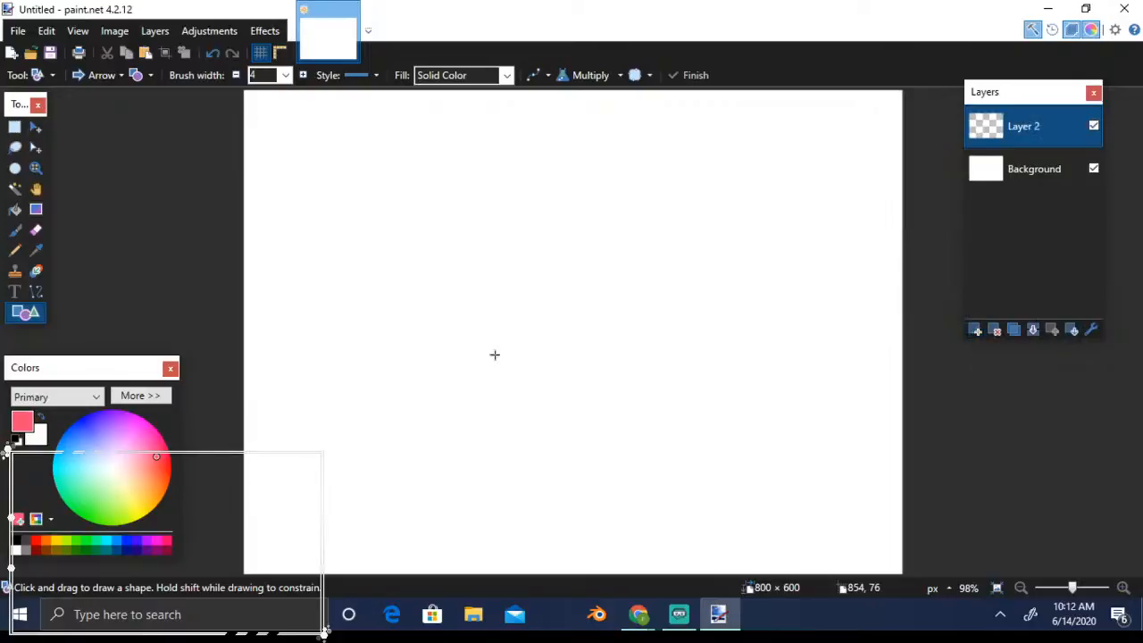
{"action": "left_click", "coordinate": [83, 541]}
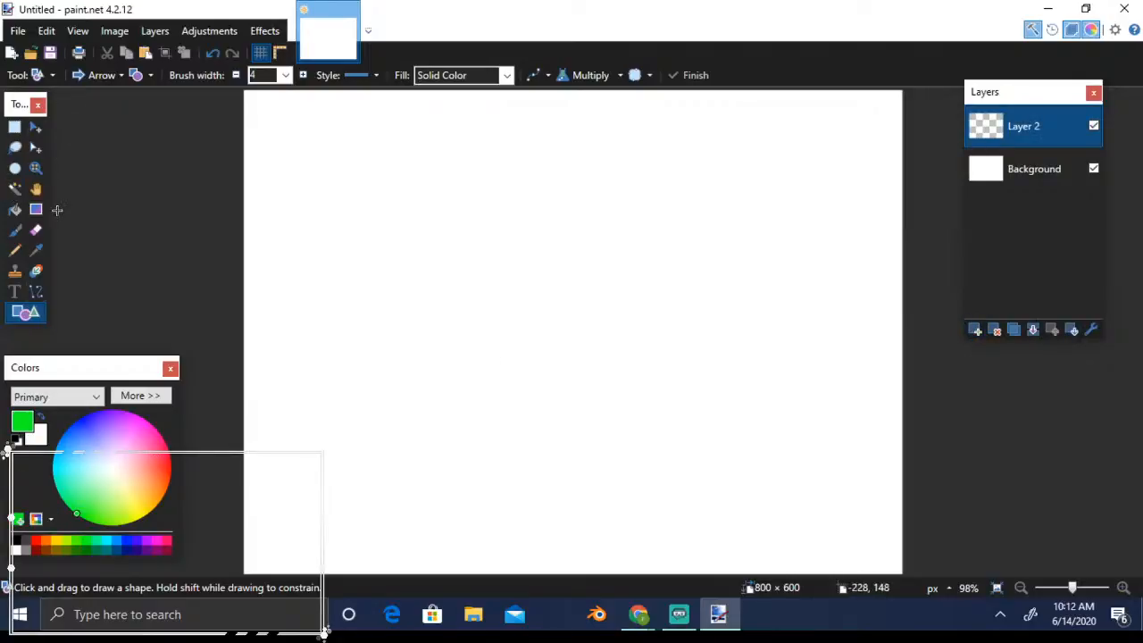
{"action": "left_click", "coordinate": [15, 209]}
{"action": "left_click", "coordinate": [288, 188]}
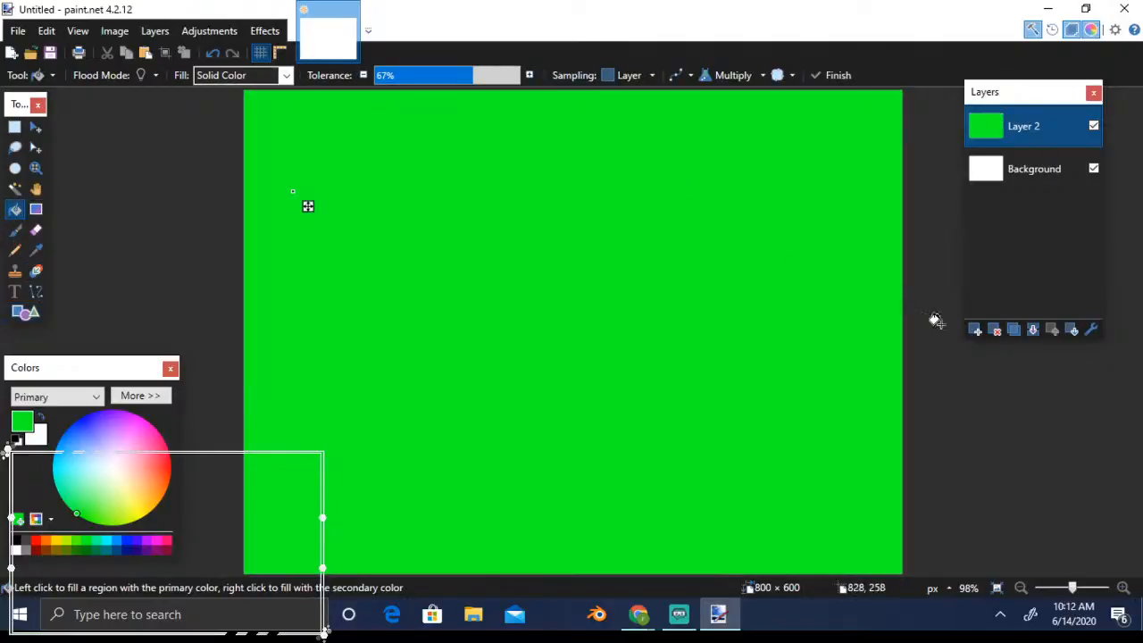
Add another layer above the green one and browse the fonts available for the Text tool
{"action": "left_click", "coordinate": [976, 331]}
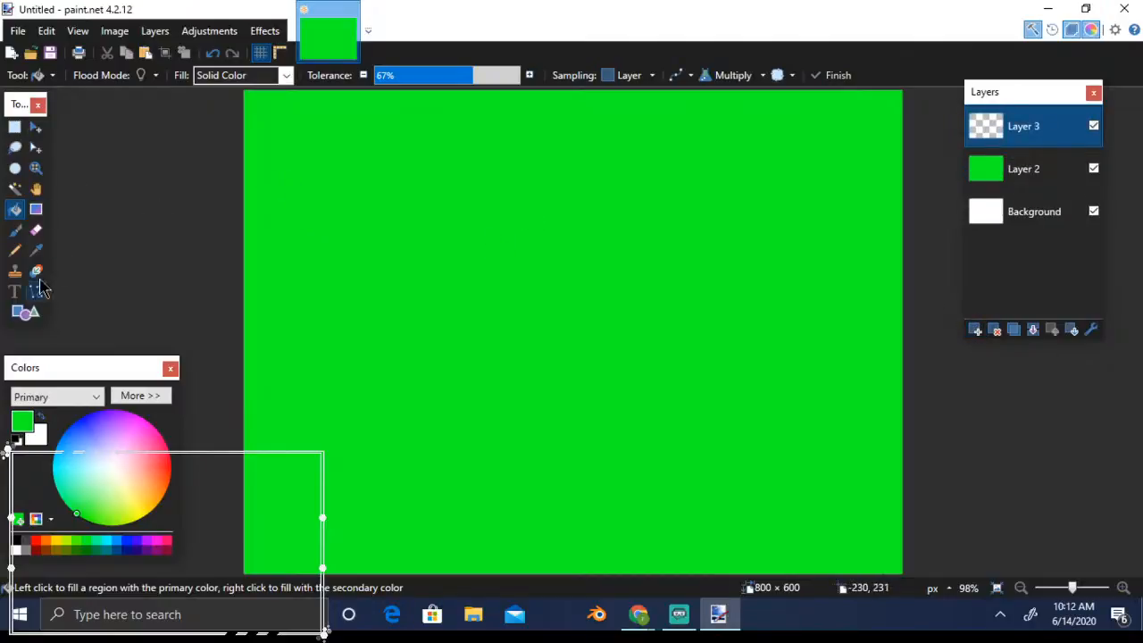
{"action": "left_click", "coordinate": [14, 295]}
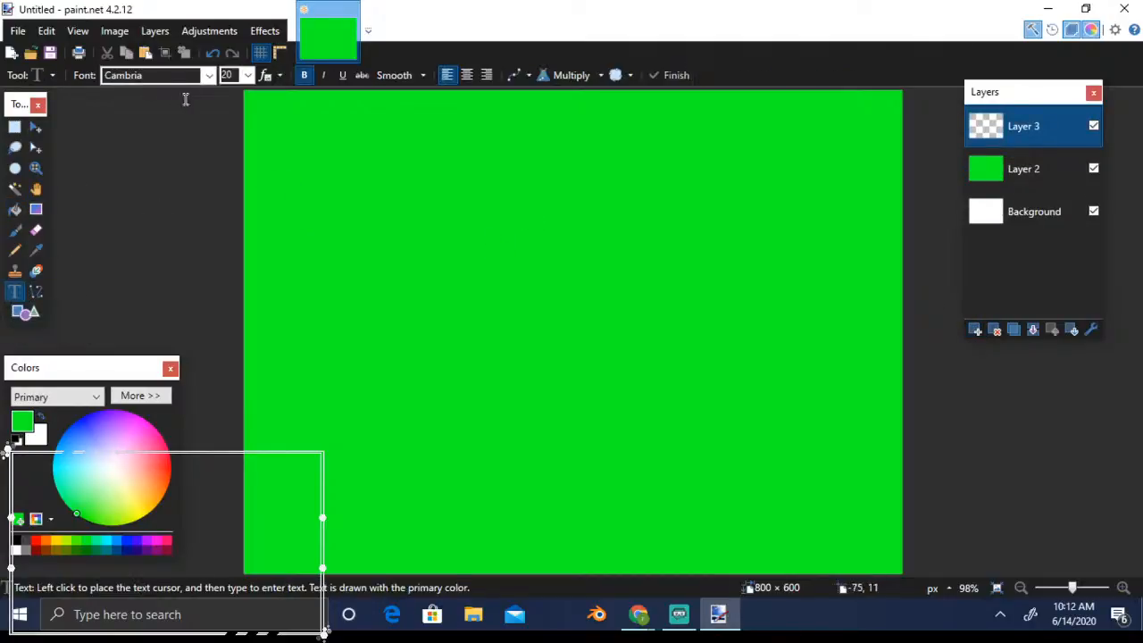
{"action": "left_click", "coordinate": [209, 75]}
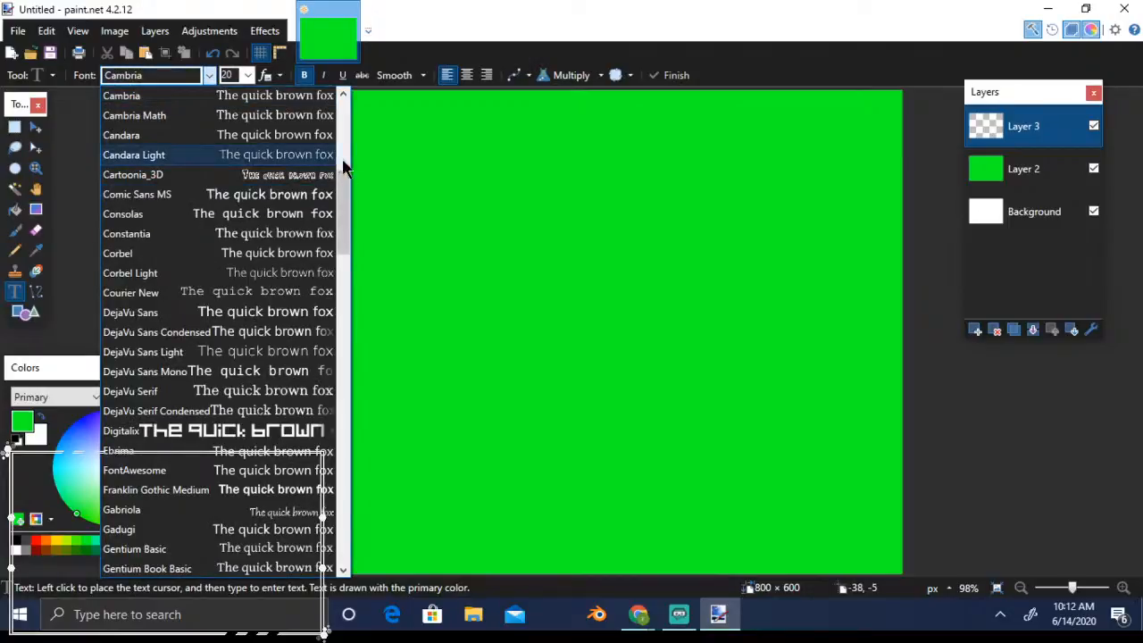
{"action": "left_click_drag", "start_coordinate": [345, 200], "coordinate": [345, 130]}
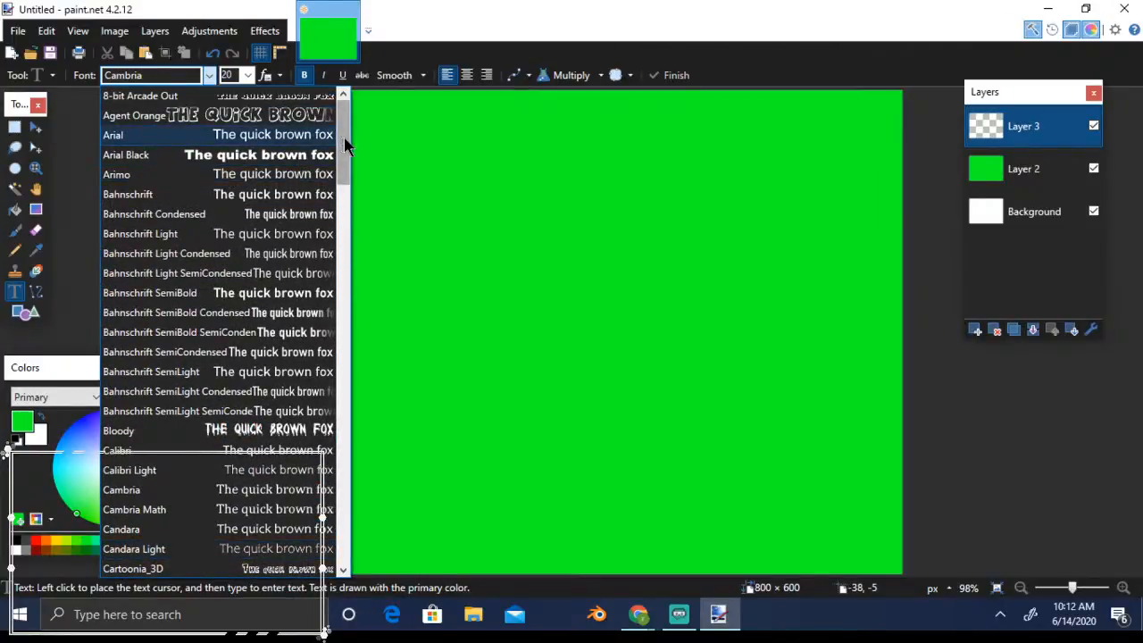
{"action": "left_click_drag", "start_coordinate": [344, 137], "coordinate": [342, 246]}
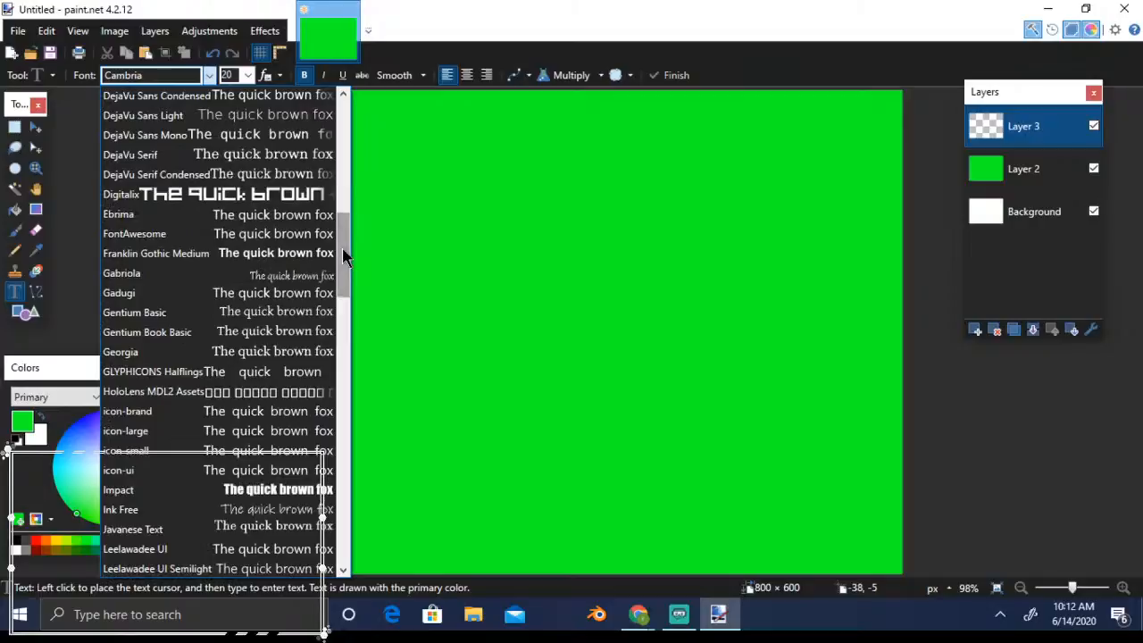
Set the text font to Impact at size 60
{"action": "left_click", "coordinate": [249, 493]}
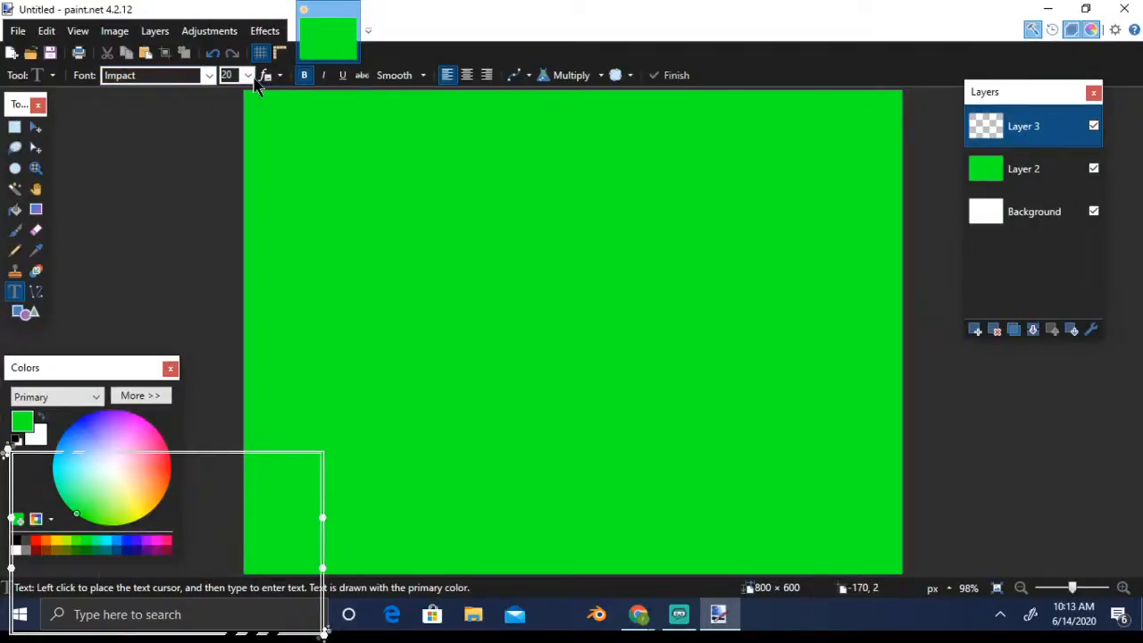
{"action": "left_click", "coordinate": [247, 75]}
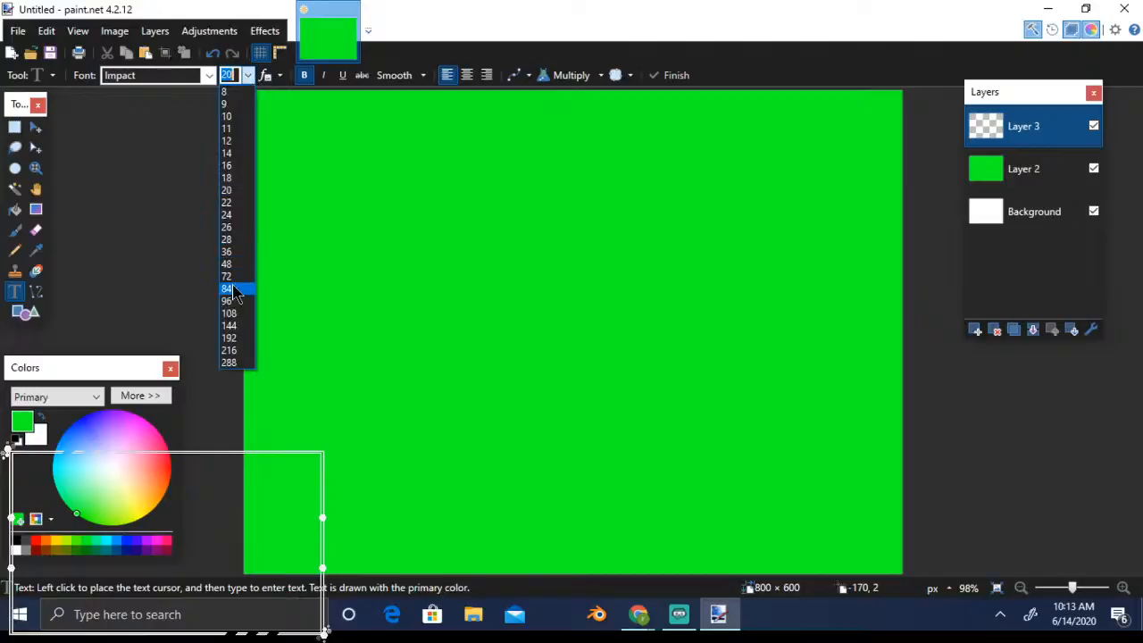
{"action": "left_click", "coordinate": [227, 267]}
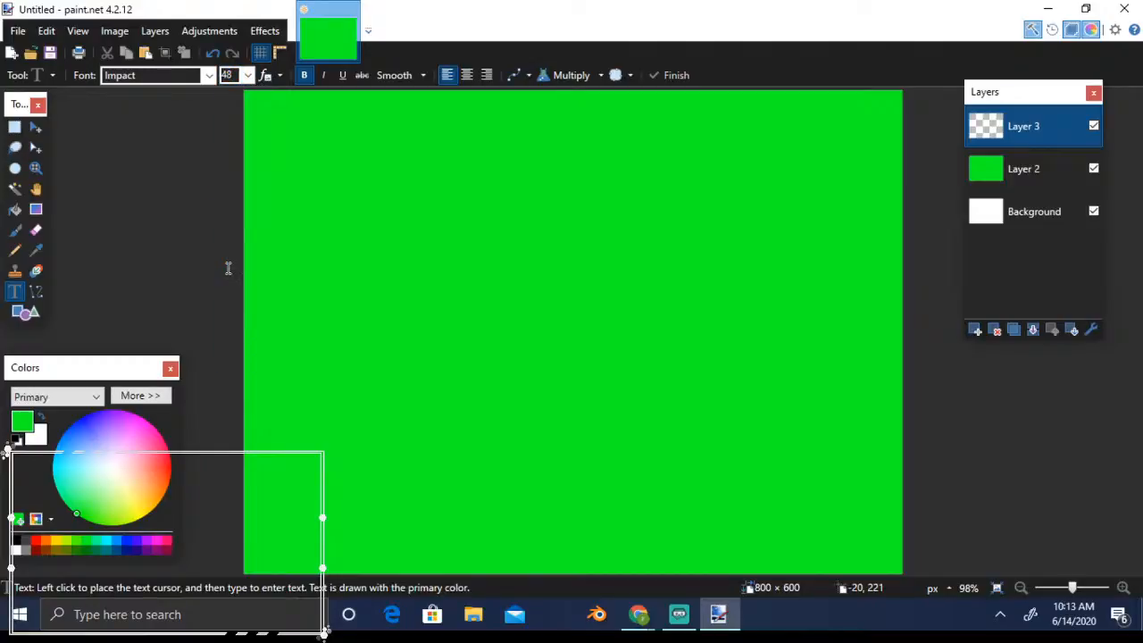
{"action": "left_click", "coordinate": [228, 75]}
{"action": "left_click", "coordinate": [228, 75]}
Add the title text "This is Paint.net" in black near the top of the green canvas
{"action": "left_click", "coordinate": [340, 169]}
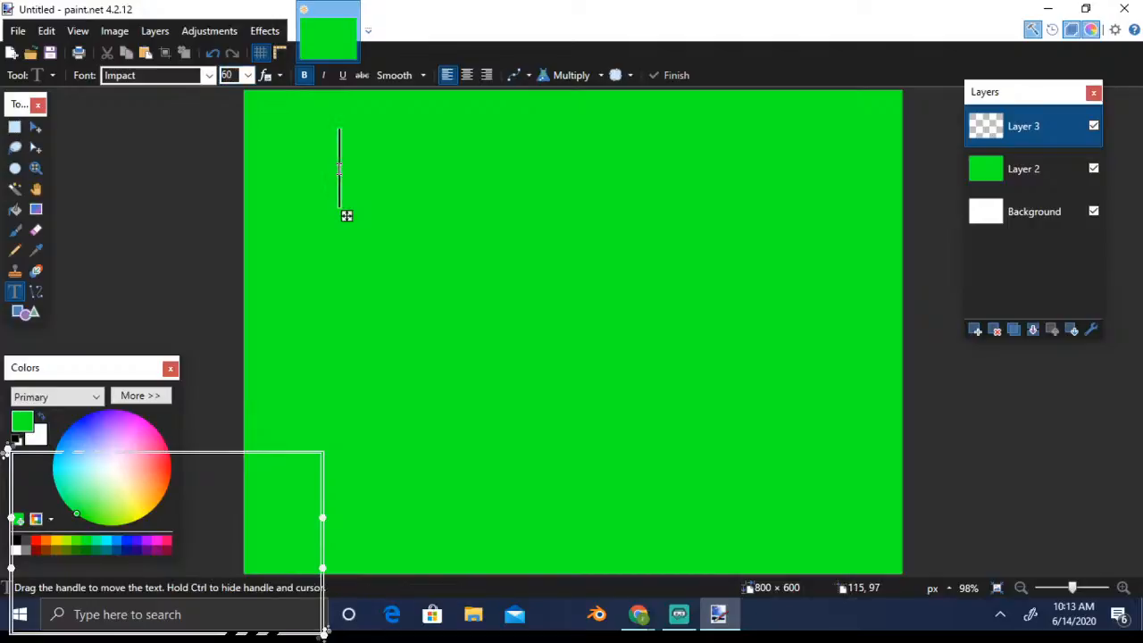
{"action": "type", "text": "I"}
{"action": "key", "text": "BackSpace"}
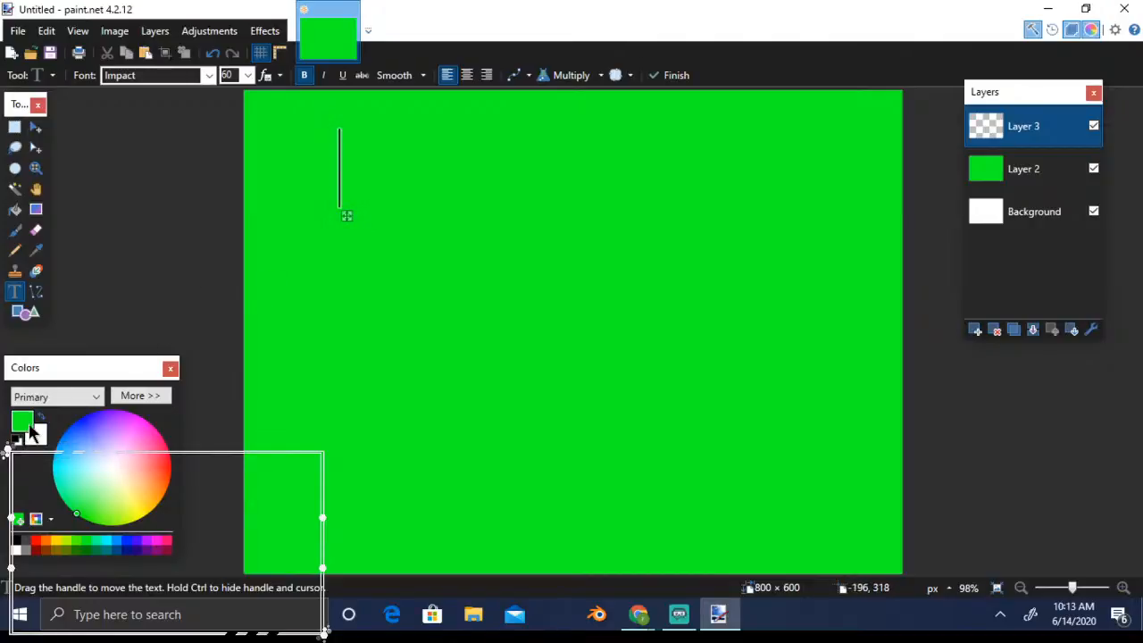
{"action": "left_click", "coordinate": [18, 446]}
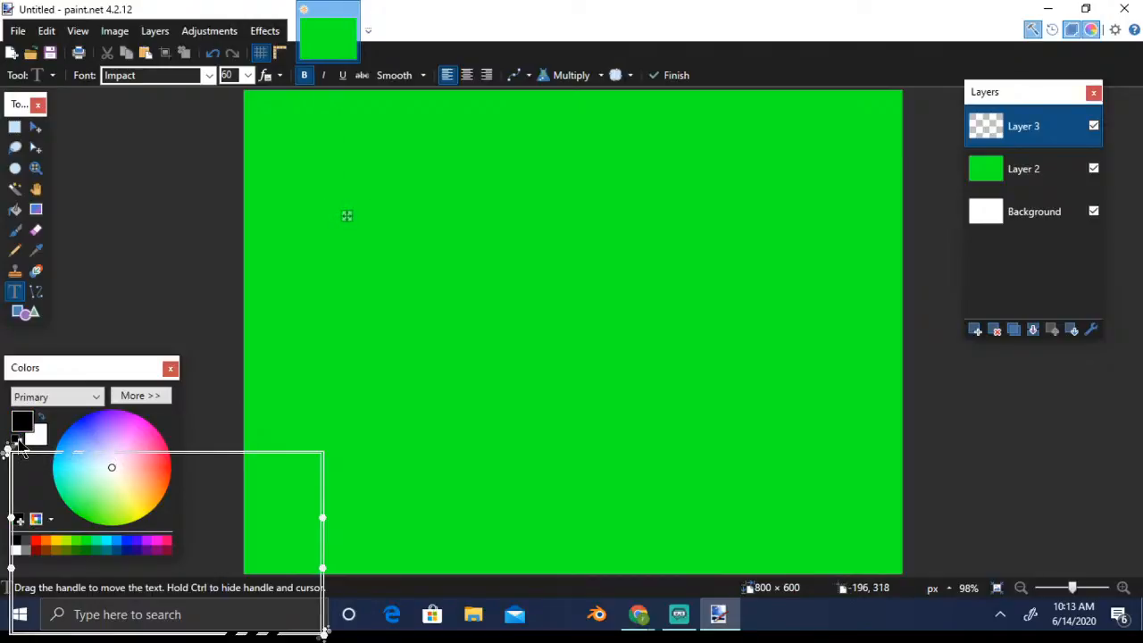
{"action": "type", "text": "t"}
{"action": "key", "text": "BackSpace"}
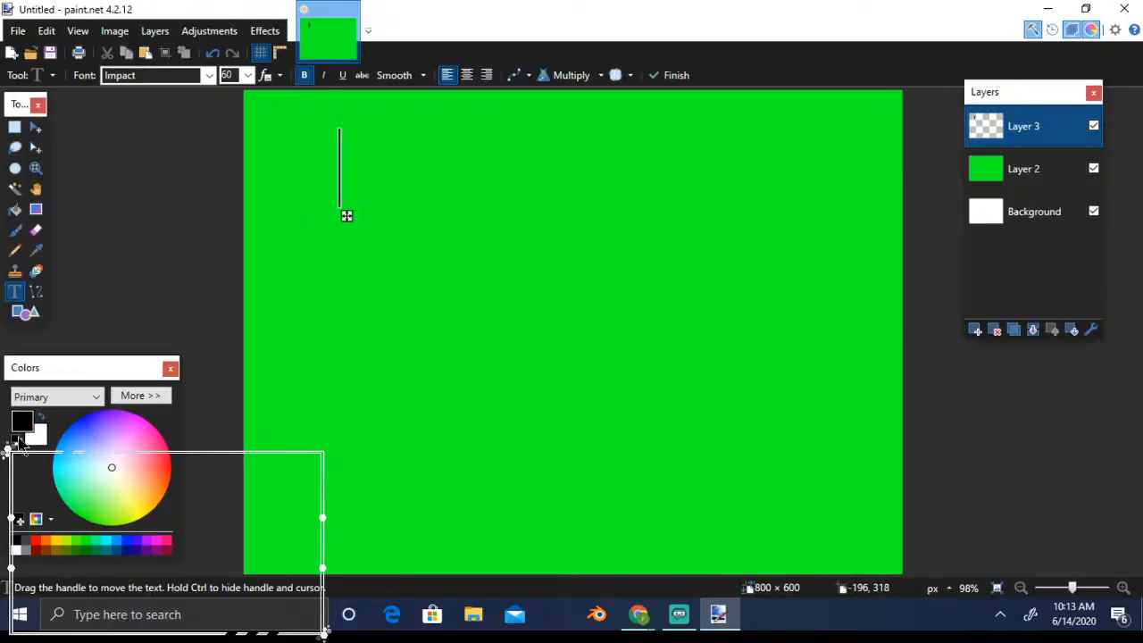
{"action": "type", "text": "Thi"}
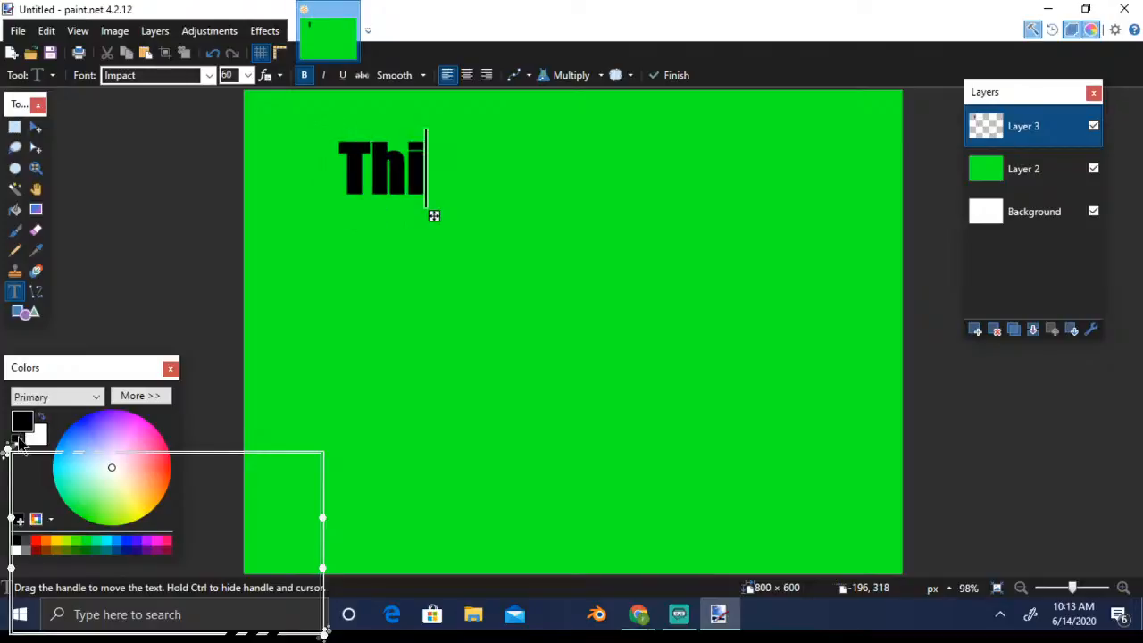
{"action": "type", "text": "s is Paint"}
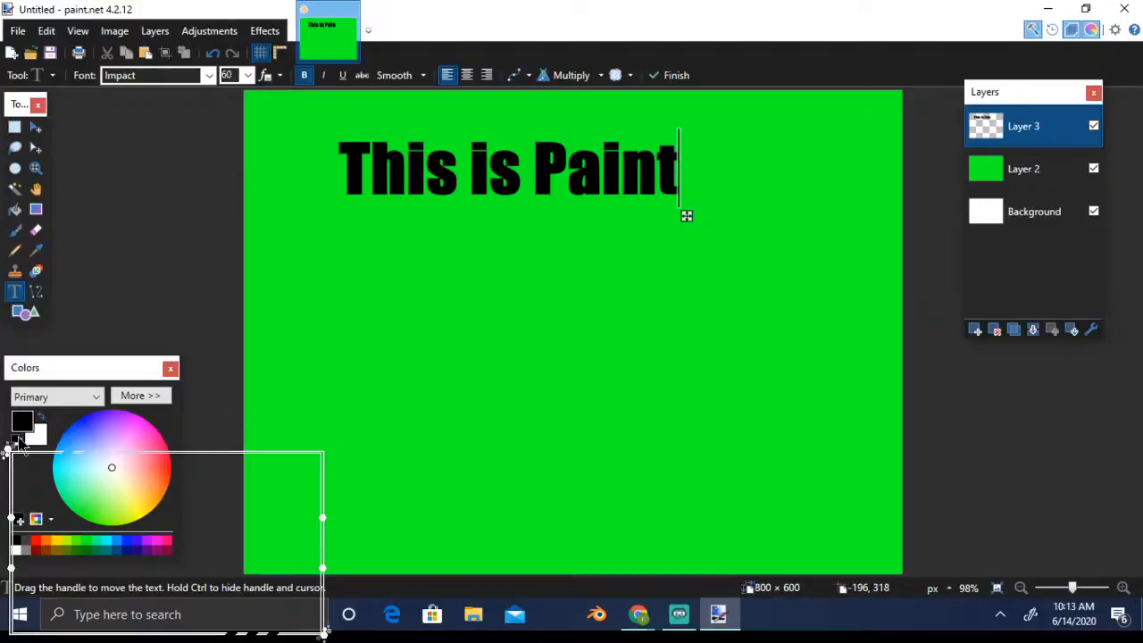
{"action": "type", "text": ".net"}
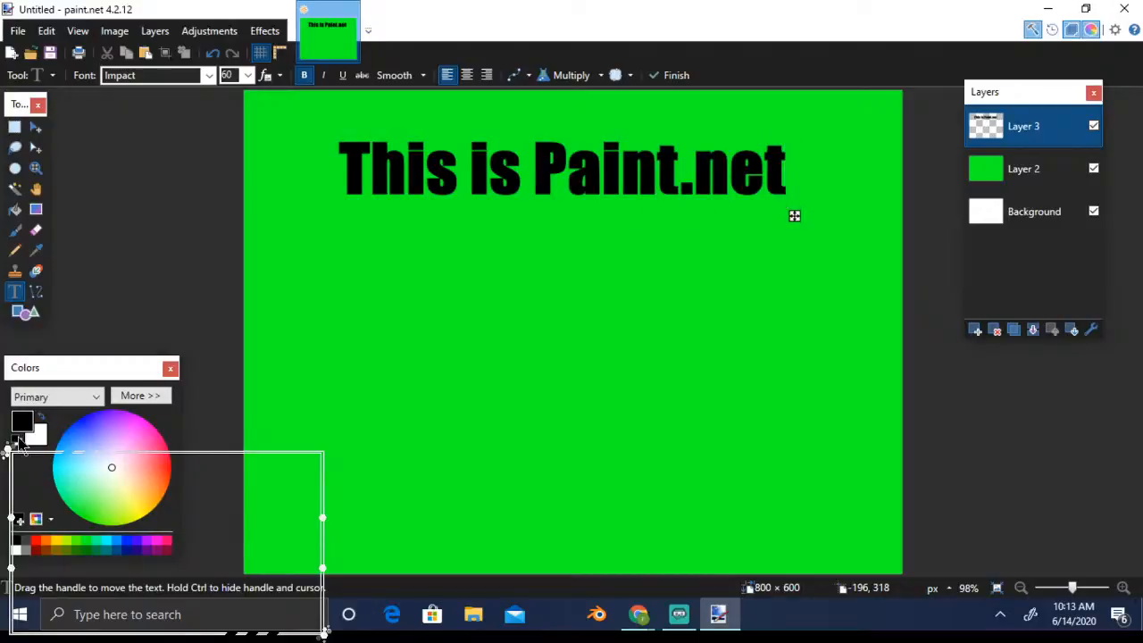
Add a second text line reading "Free class" beneath the title
{"action": "key", "text": "Return"}
{"action": "type", "text": "Free cl"}
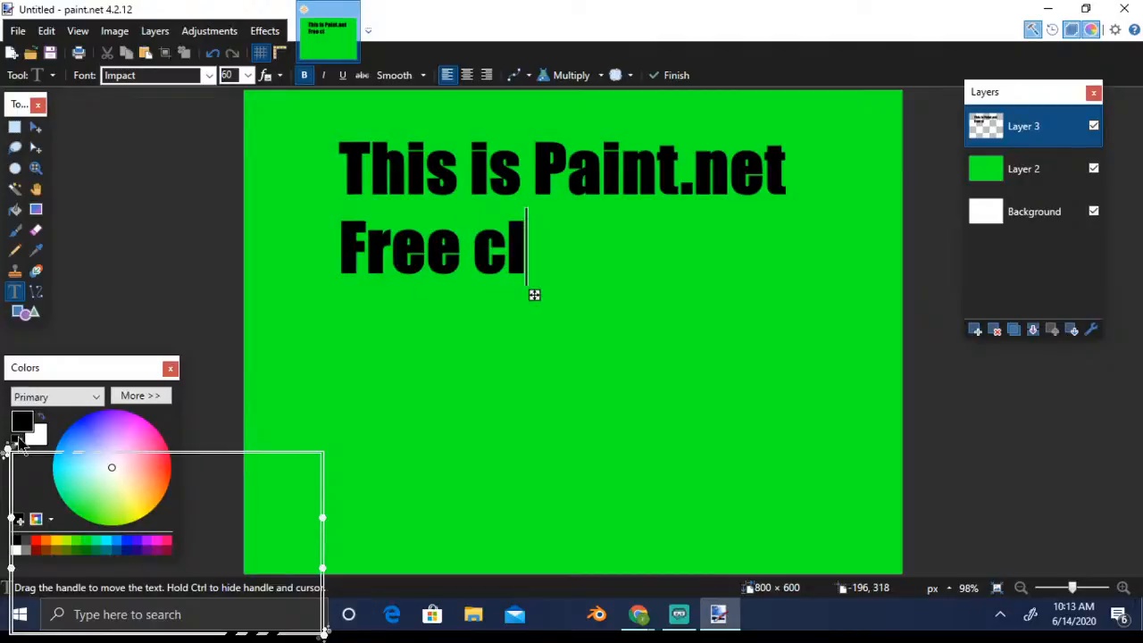
{"action": "type", "text": "a"}
{"action": "key", "text": "BackSpace"}
{"action": "type", "text": "ass"}
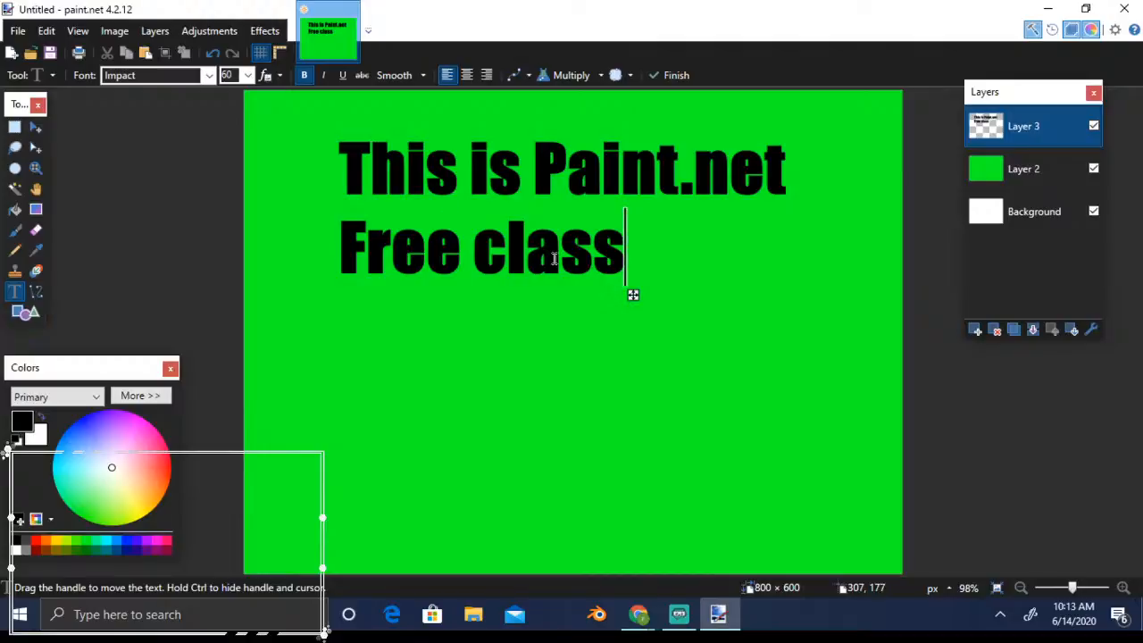
Finish the title text, start a new text block below it and open the list of fonts
{"action": "left_click", "coordinate": [38, 132]}
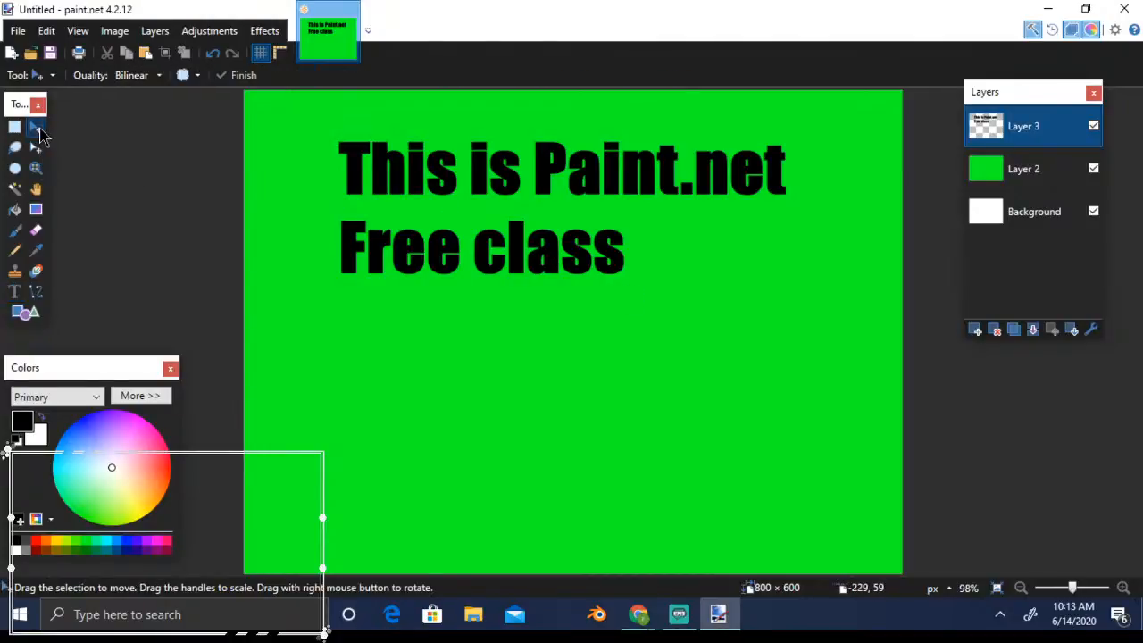
{"action": "left_click", "coordinate": [14, 291]}
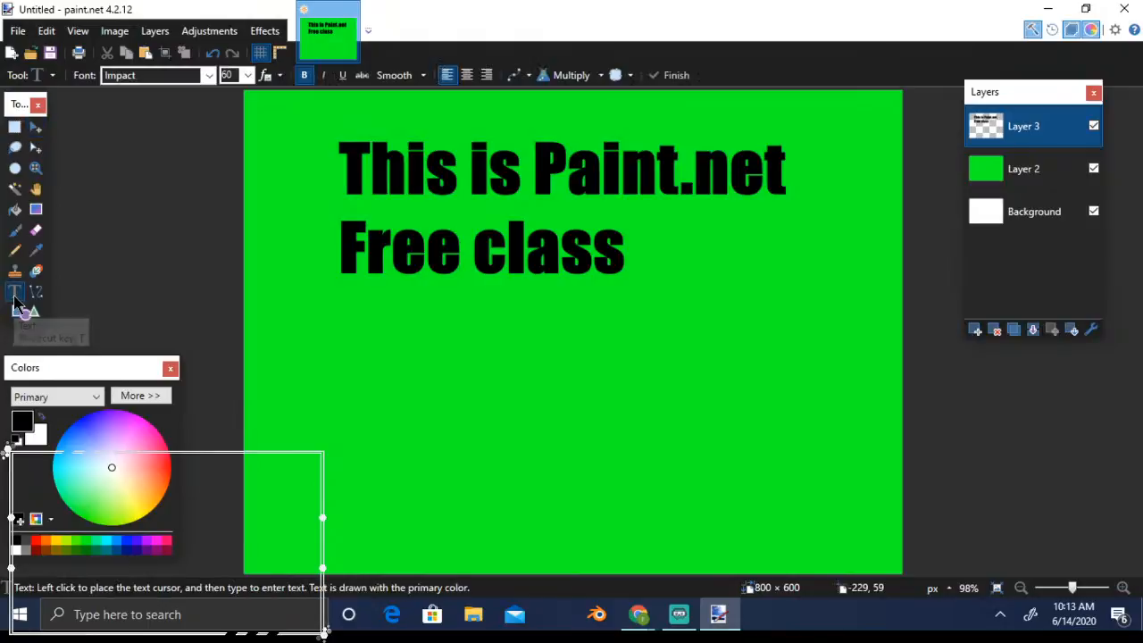
{"action": "left_click", "coordinate": [303, 346]}
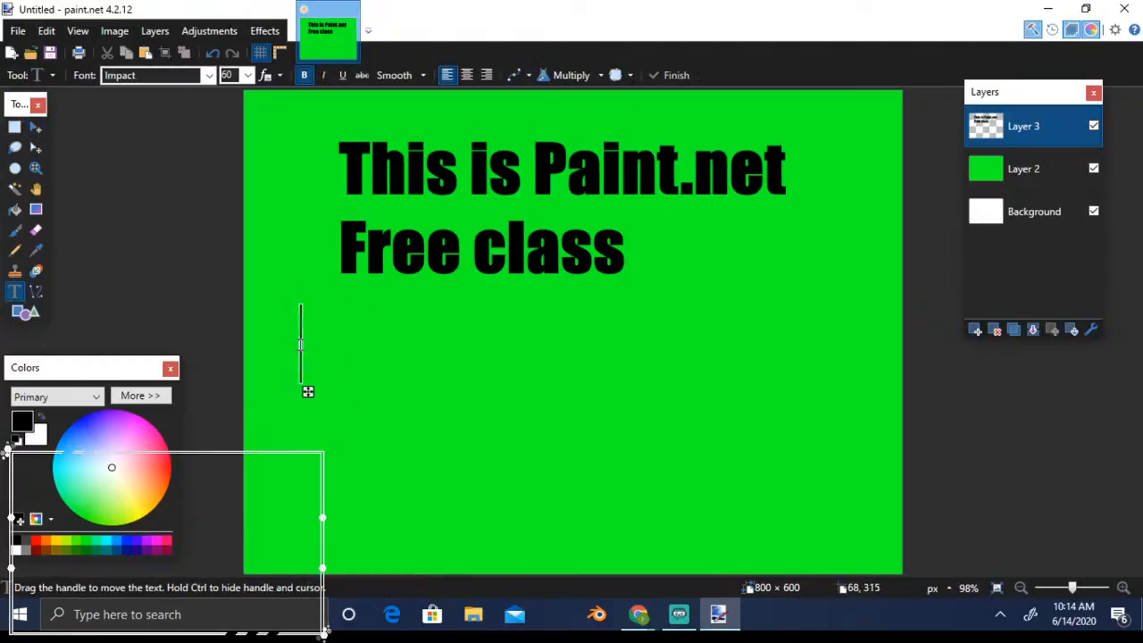
{"action": "left_click", "coordinate": [209, 75]}
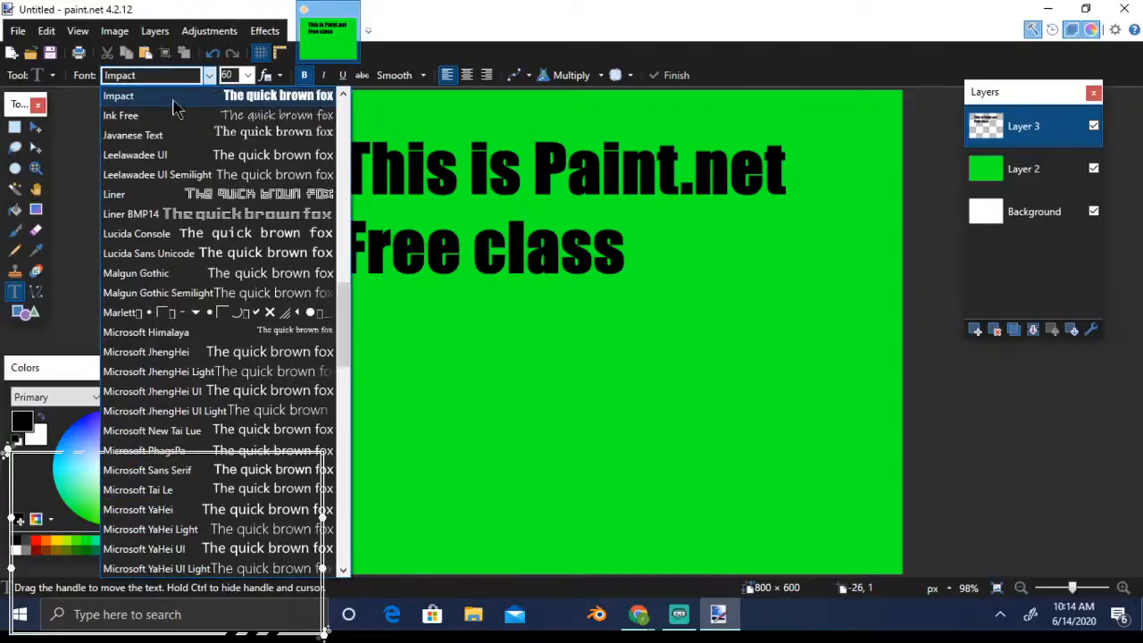
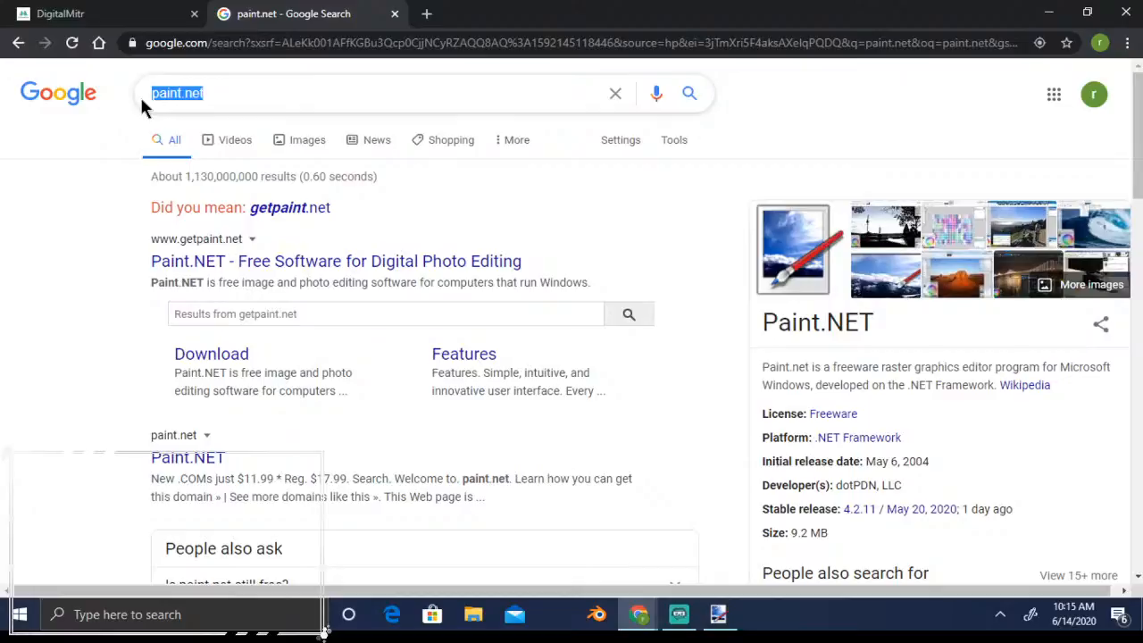
Search Google Images for "alia bhat images" and copy the winking portrait on a white background
{"action": "type", "text": "bh"}
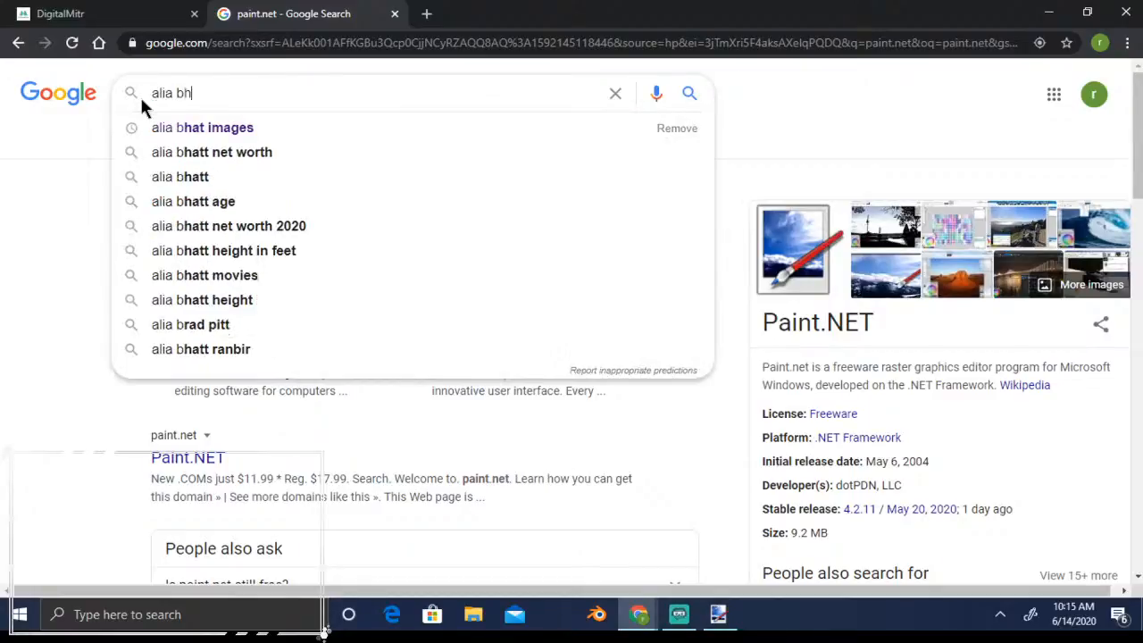
{"action": "left_click", "coordinate": [191, 133]}
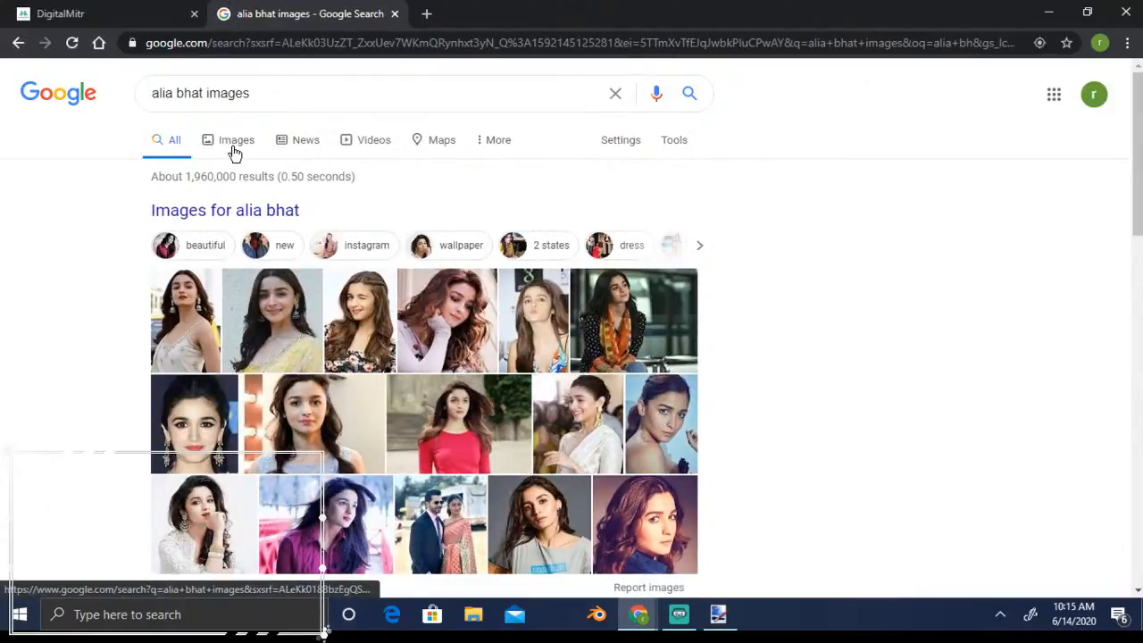
{"action": "left_click", "coordinate": [235, 145]}
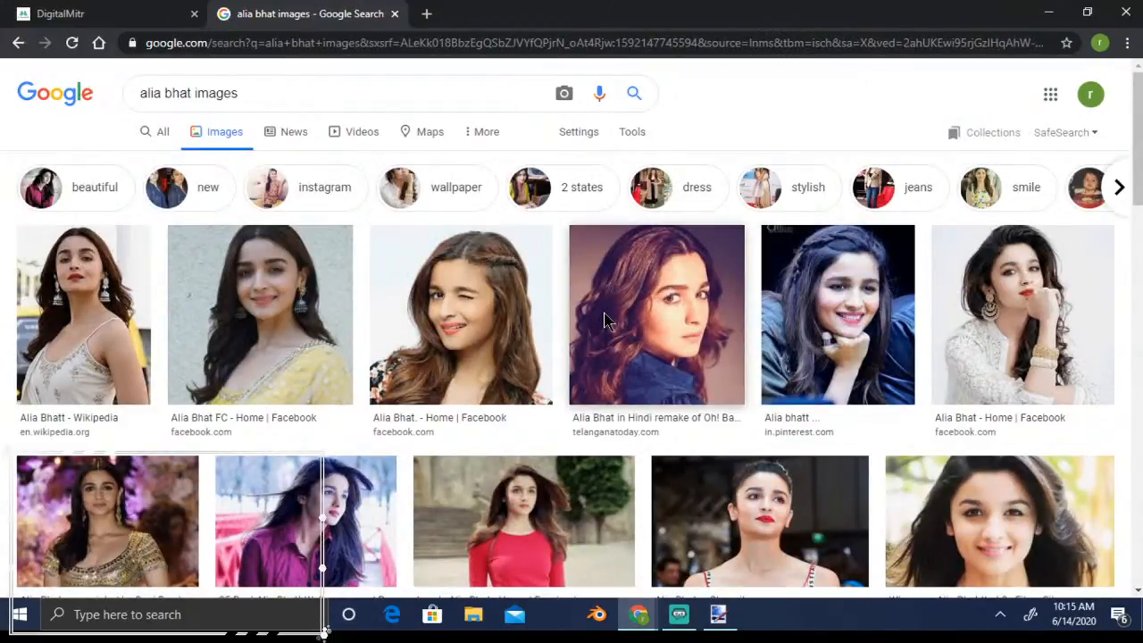
{"action": "right_click", "coordinate": [453, 290]}
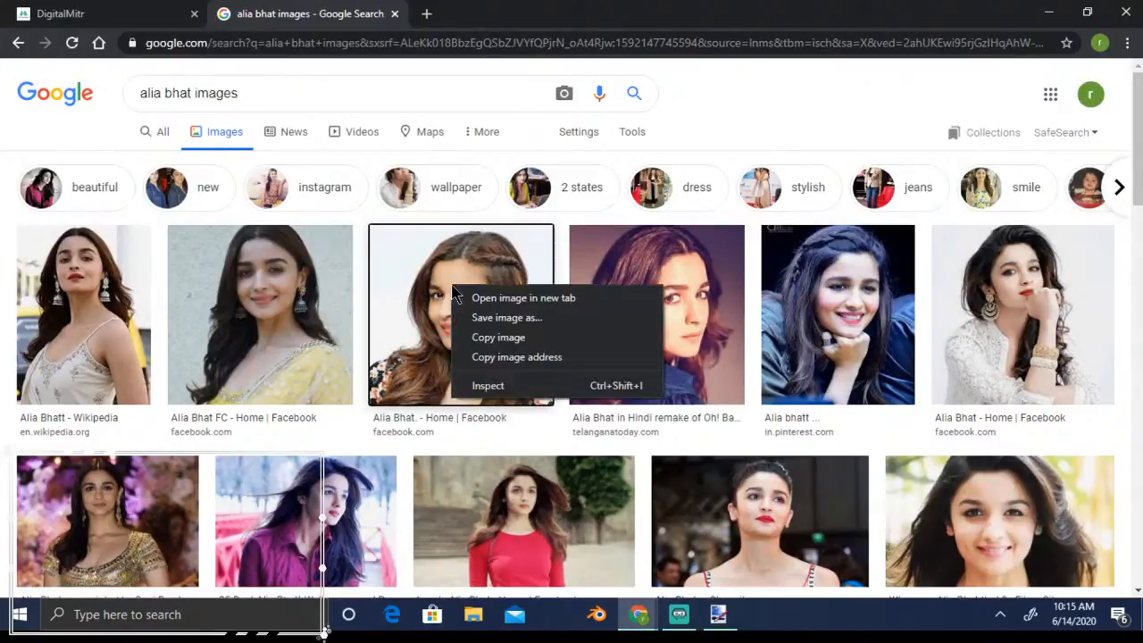
{"action": "left_click", "coordinate": [499, 340]}
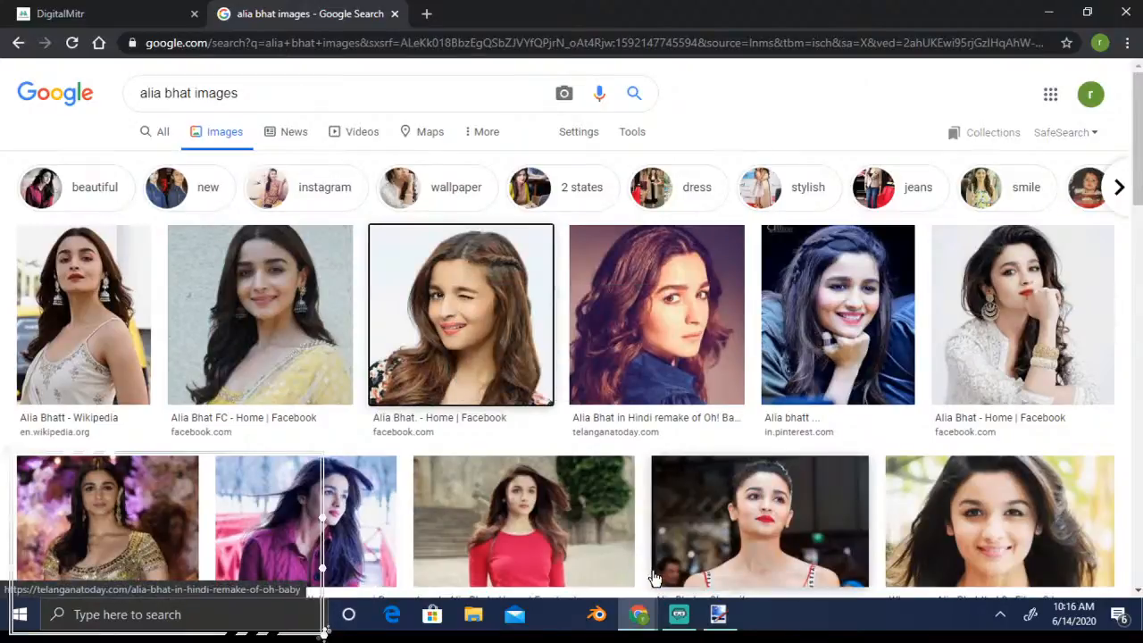
Switch back to paint.net, paste the copied portrait onto Layer 4 and move it directly below the "Welcome" text
{"action": "left_click", "coordinate": [719, 615]}
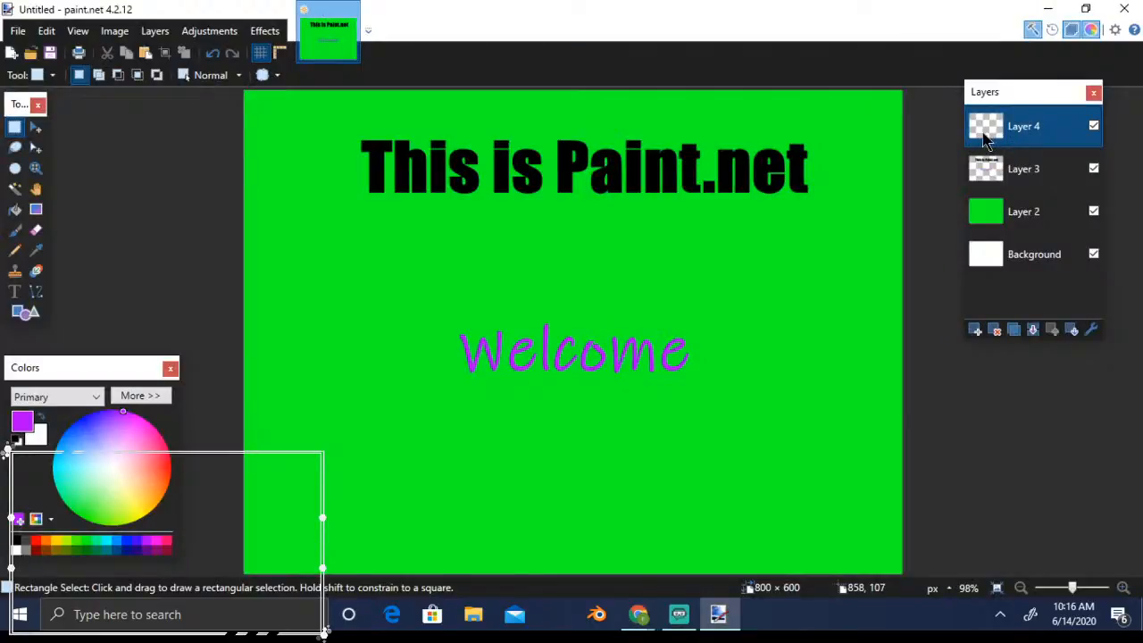
{"action": "key", "text": "ctrl+v"}
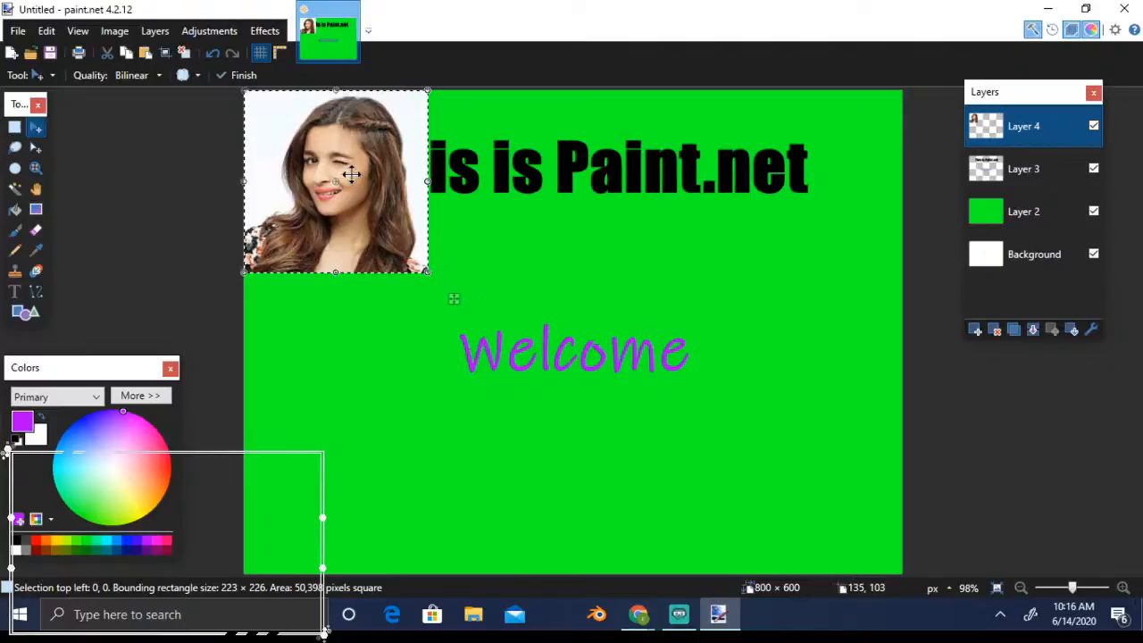
{"action": "left_click_drag", "start_coordinate": [345, 163], "coordinate": [585, 451]}
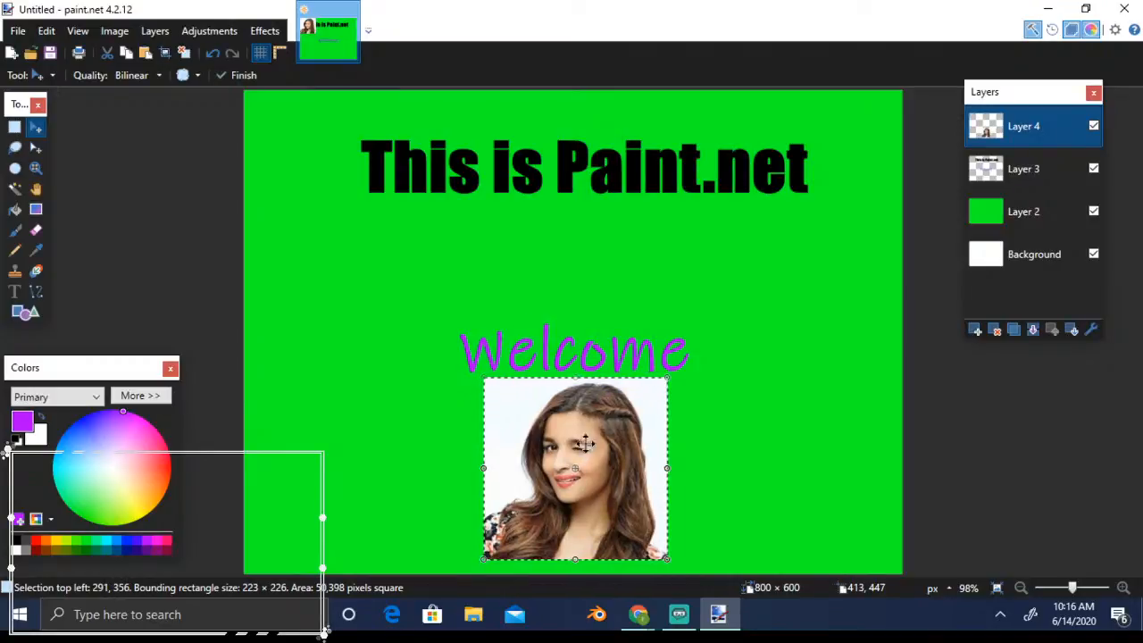
Remove the portrait's white background using a Magic Wand selection with 46% tolerance
{"action": "left_click", "coordinate": [14, 191]}
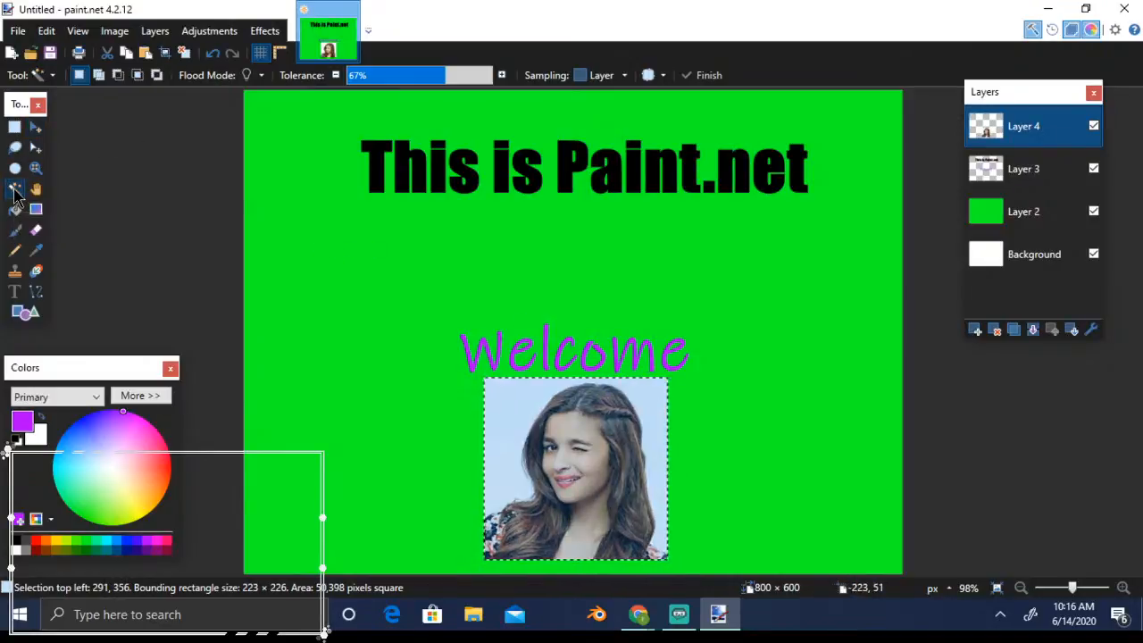
{"action": "left_click", "coordinate": [502, 393]}
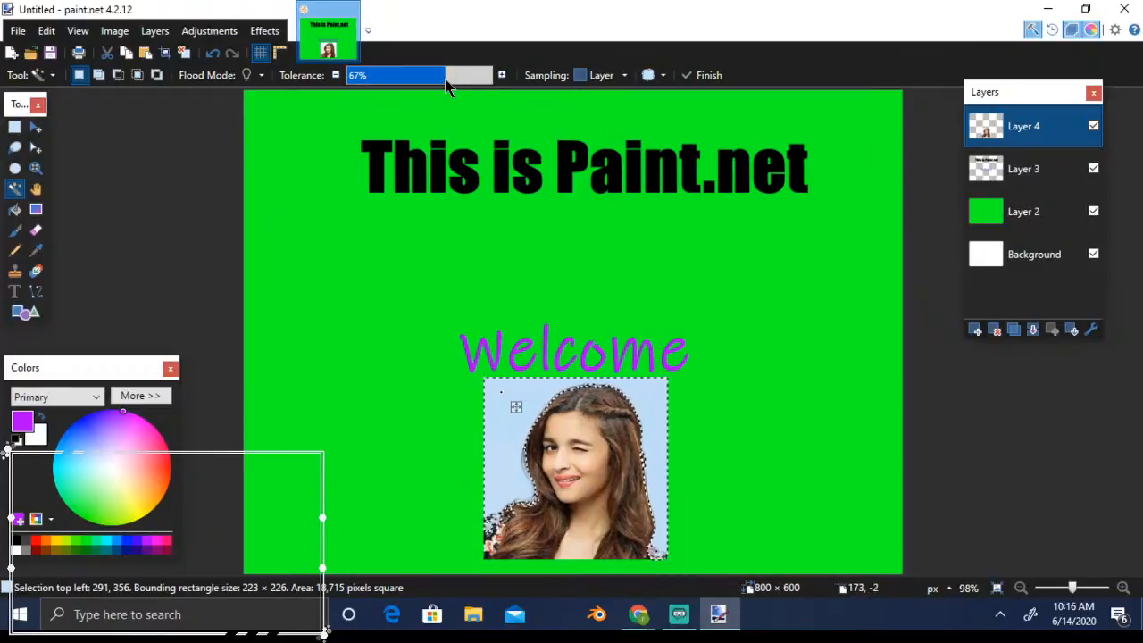
{"action": "left_click_drag", "start_coordinate": [447, 80], "coordinate": [404, 82]}
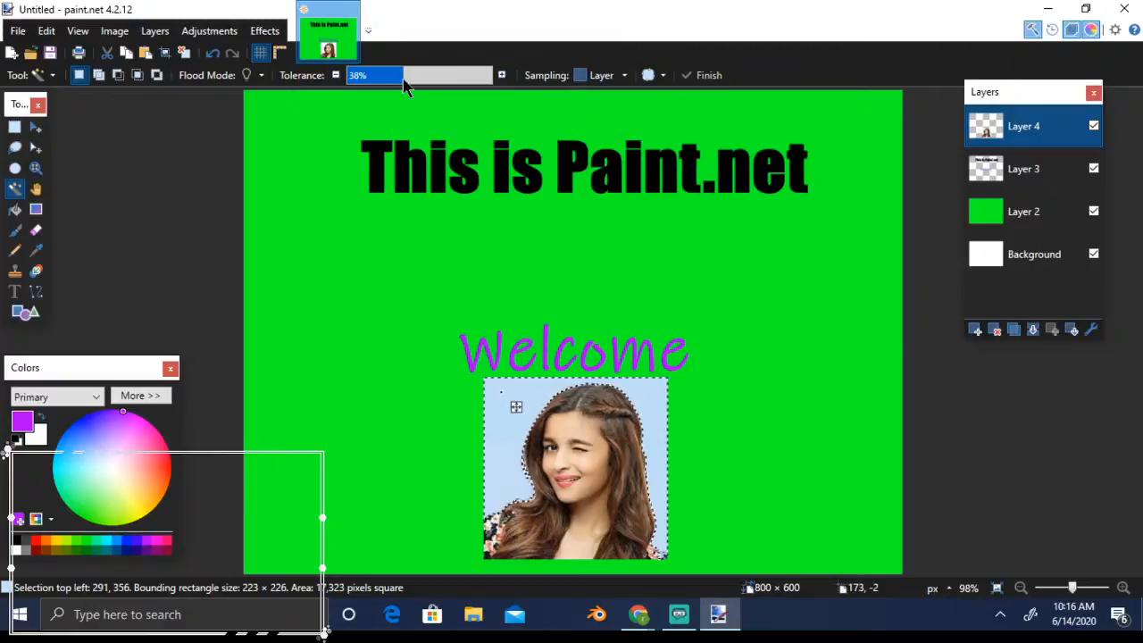
{"action": "left_click_drag", "start_coordinate": [404, 80], "coordinate": [469, 76]}
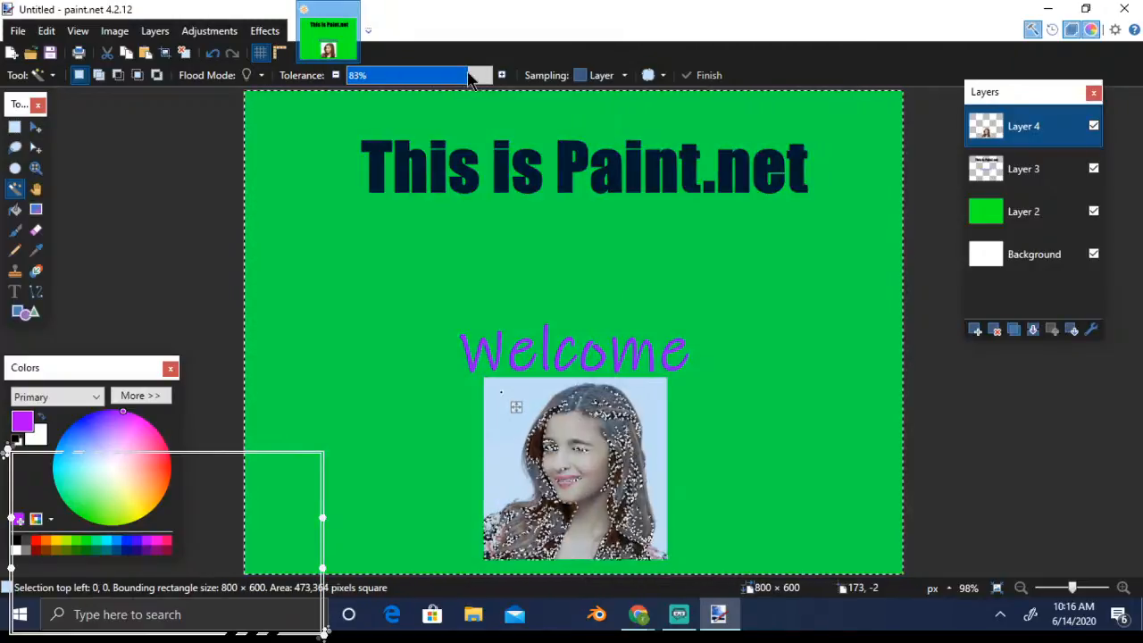
{"action": "left_click_drag", "start_coordinate": [470, 77], "coordinate": [416, 79]}
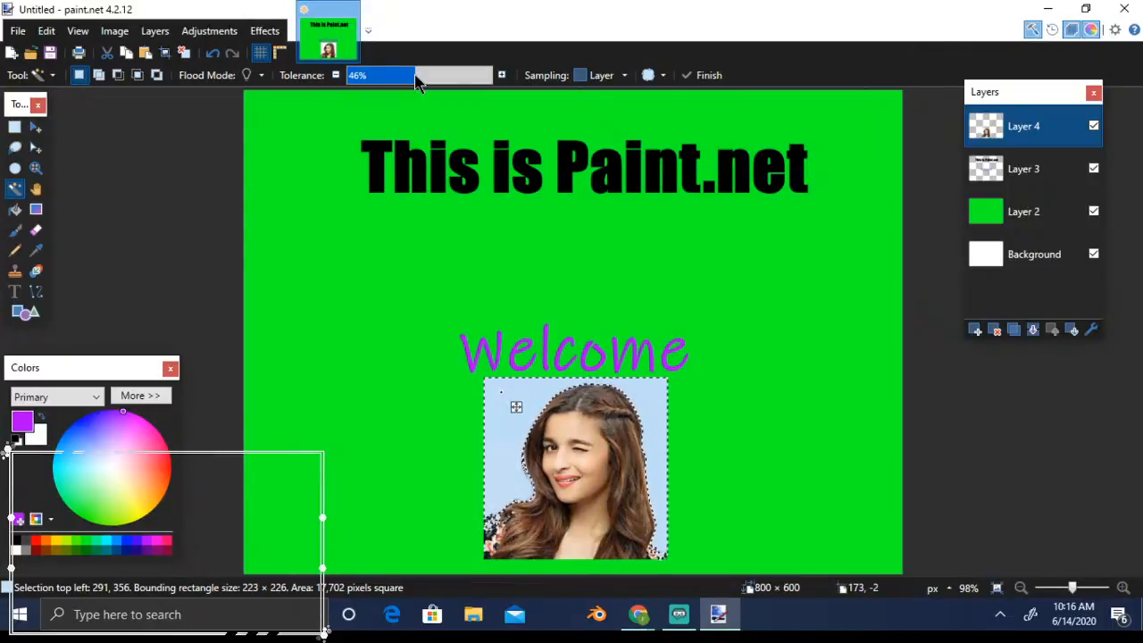
{"action": "key", "text": "Delete"}
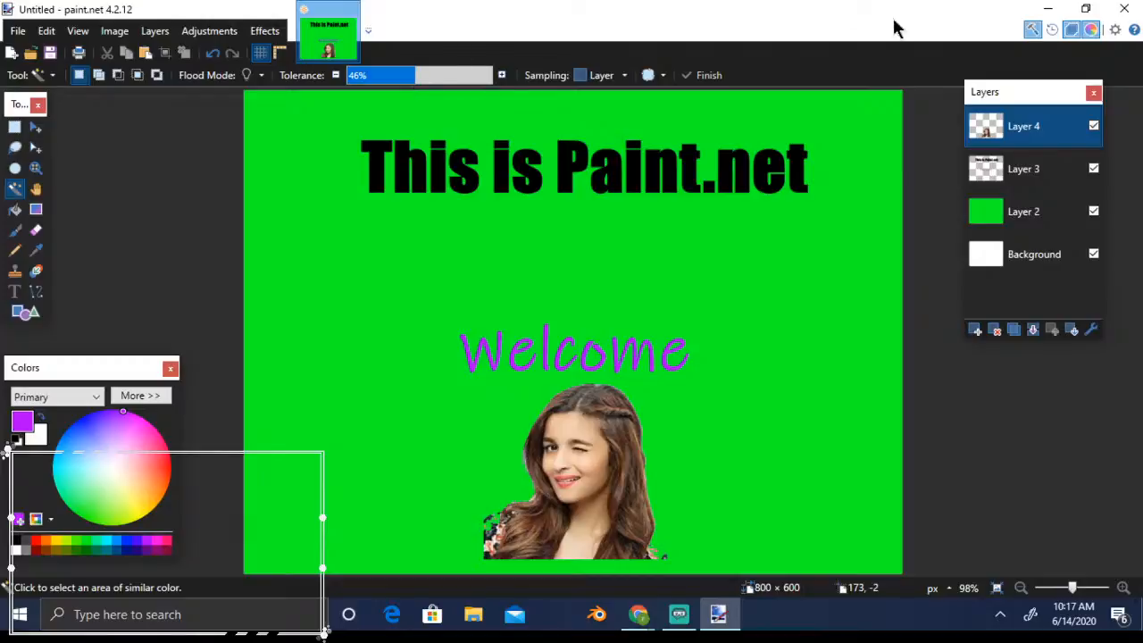
Try an opacity of 136 on the portrait layer, Layer 4, and return it to 255
{"action": "double_click", "coordinate": [1034, 131]}
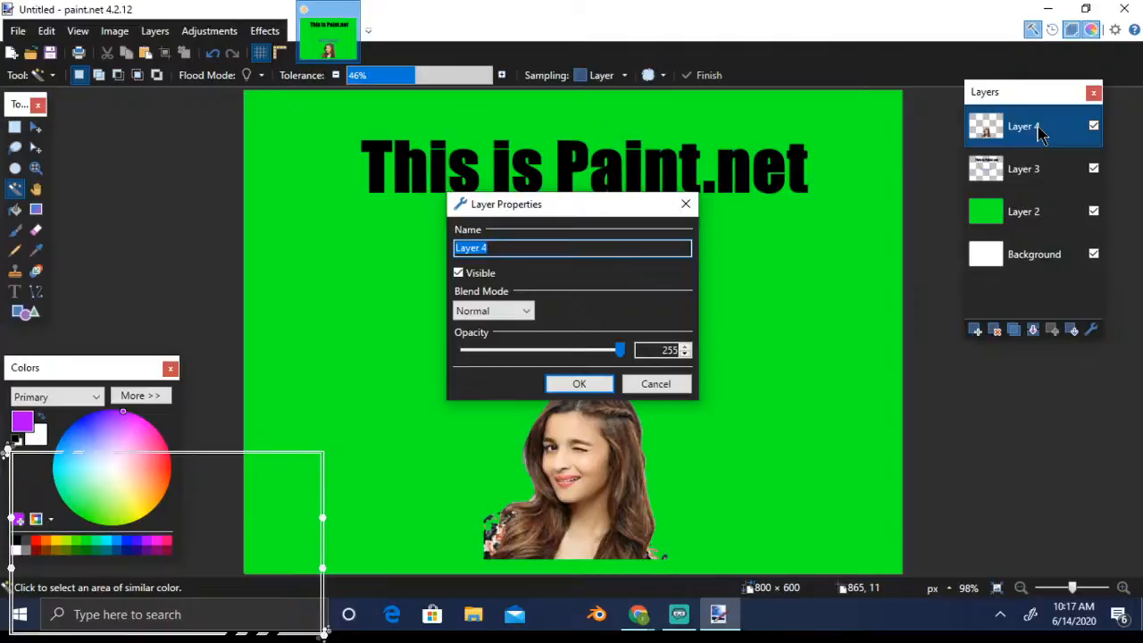
{"action": "left_click", "coordinate": [685, 204]}
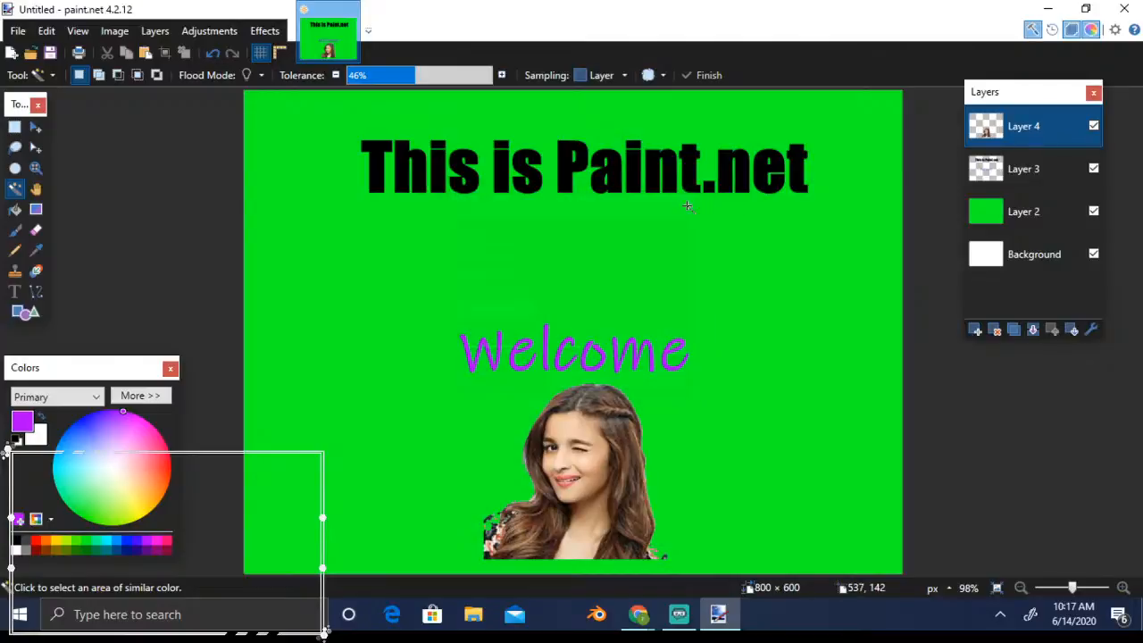
{"action": "double_click", "coordinate": [1026, 140]}
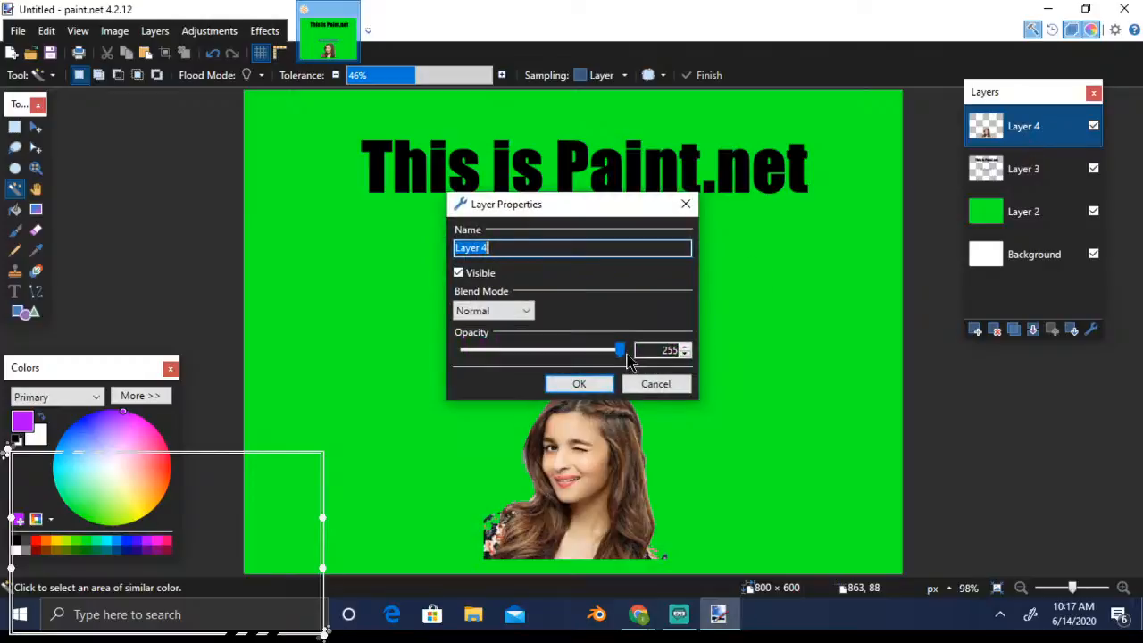
{"action": "left_click_drag", "start_coordinate": [618, 353], "coordinate": [545, 356]}
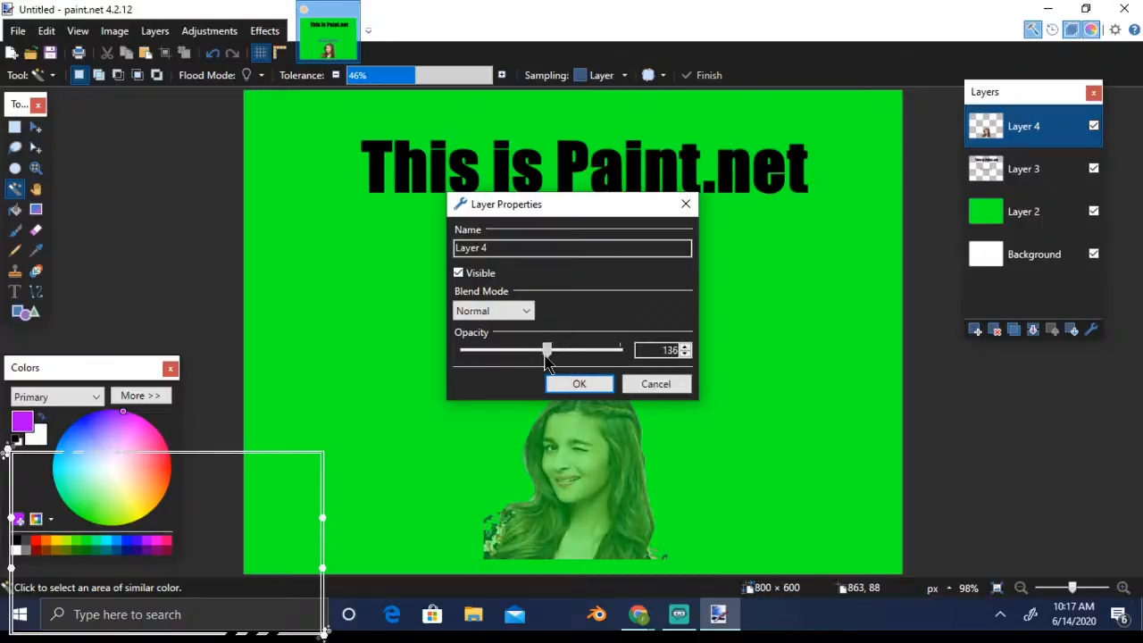
{"action": "left_click_drag", "start_coordinate": [545, 355], "coordinate": [621, 354]}
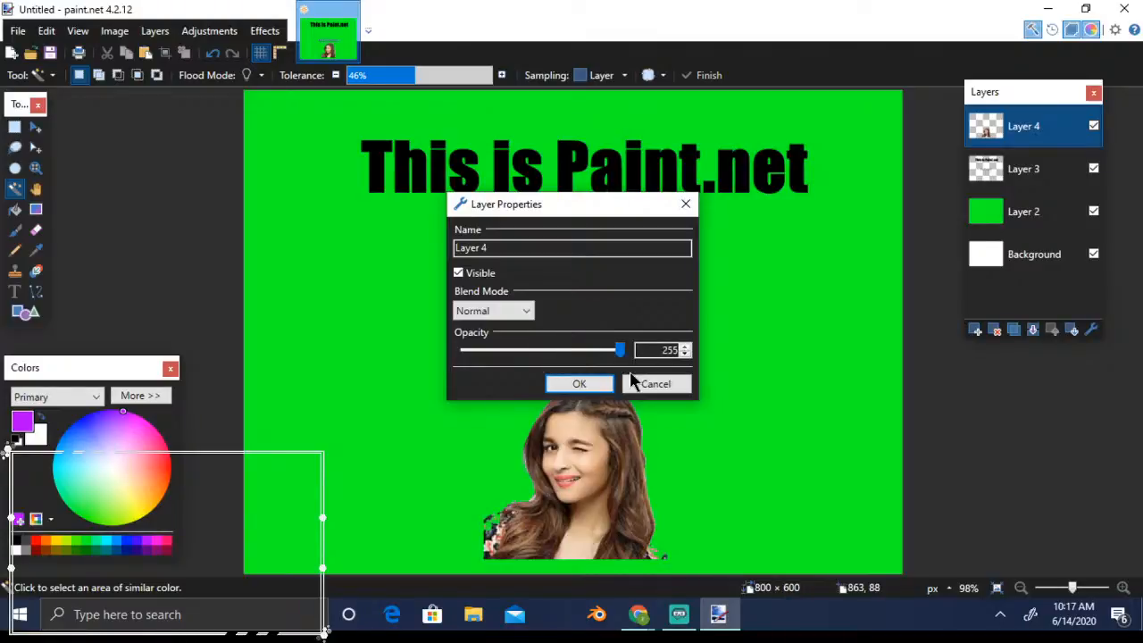
Try the Overlay blend mode on Layer 4, return it to Normal and discard the layer property changes
{"action": "left_click", "coordinate": [530, 314]}
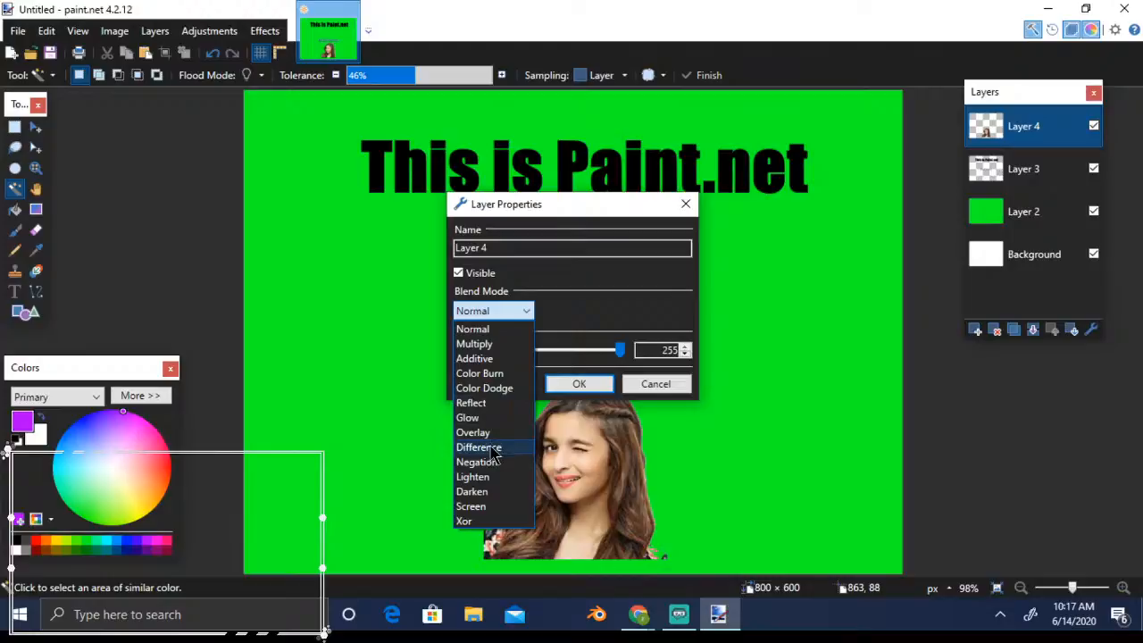
{"action": "left_click", "coordinate": [478, 437]}
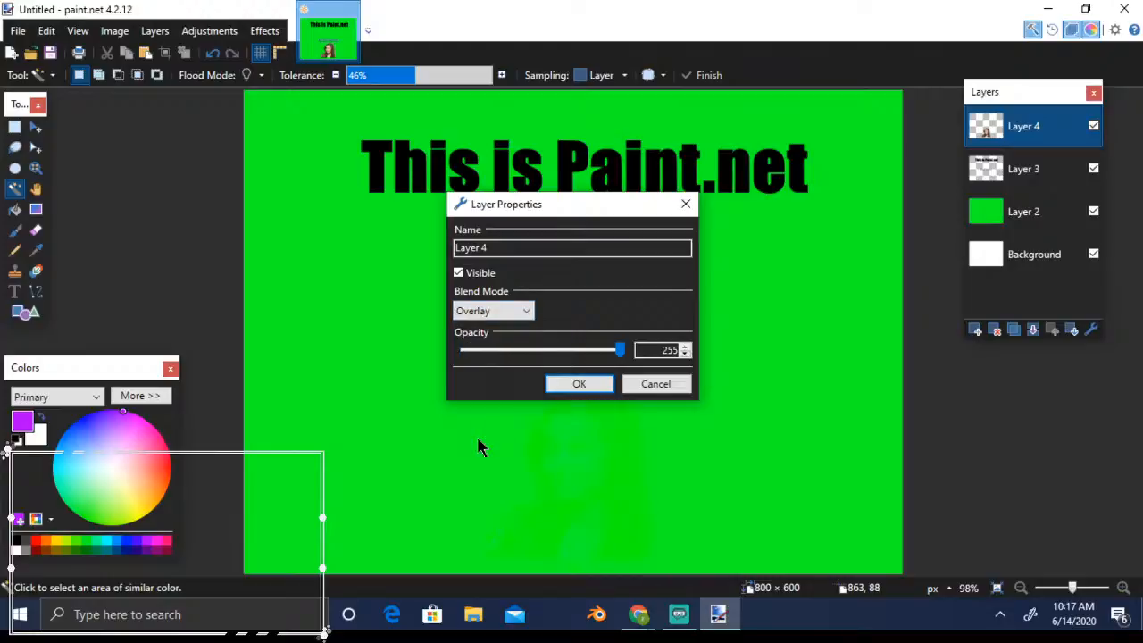
{"action": "left_click", "coordinate": [529, 315]}
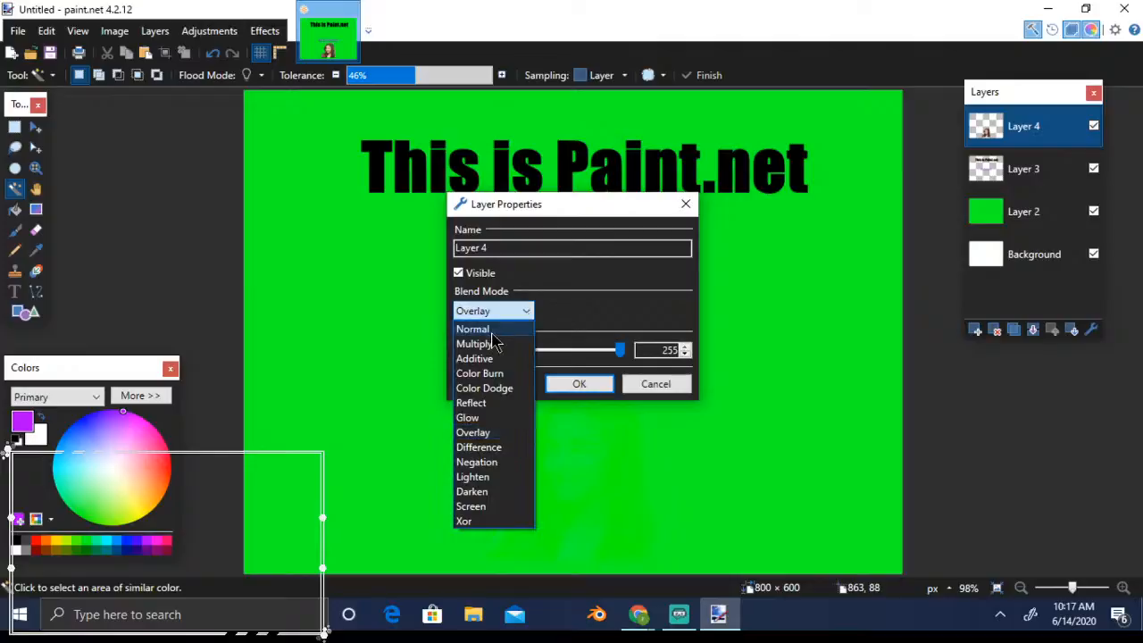
{"action": "left_click", "coordinate": [493, 329]}
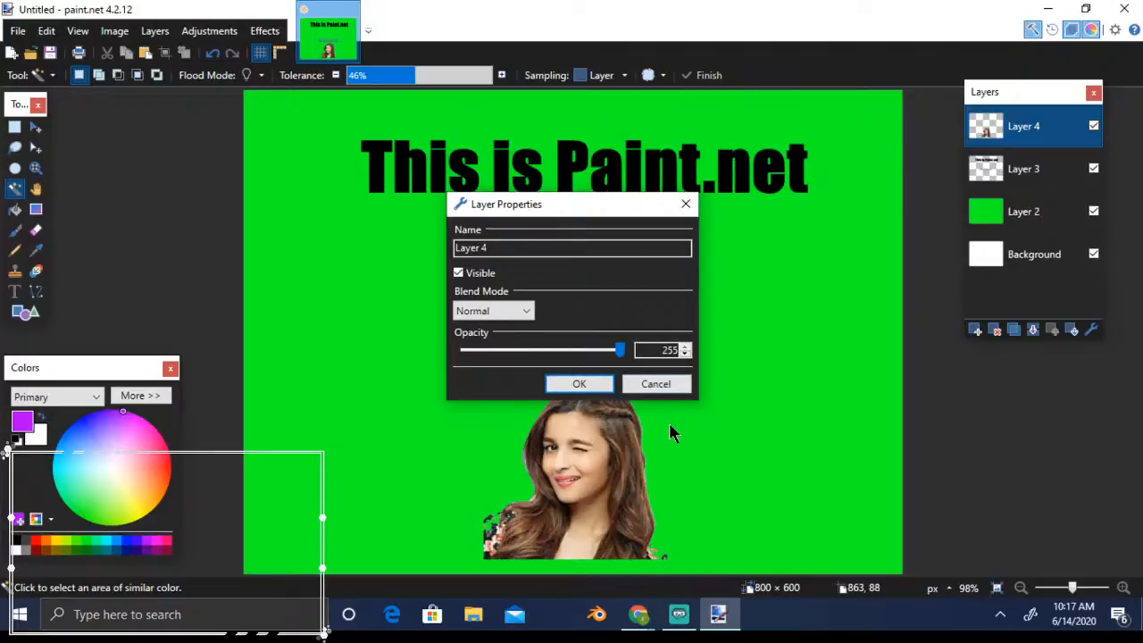
{"action": "left_click", "coordinate": [662, 386]}
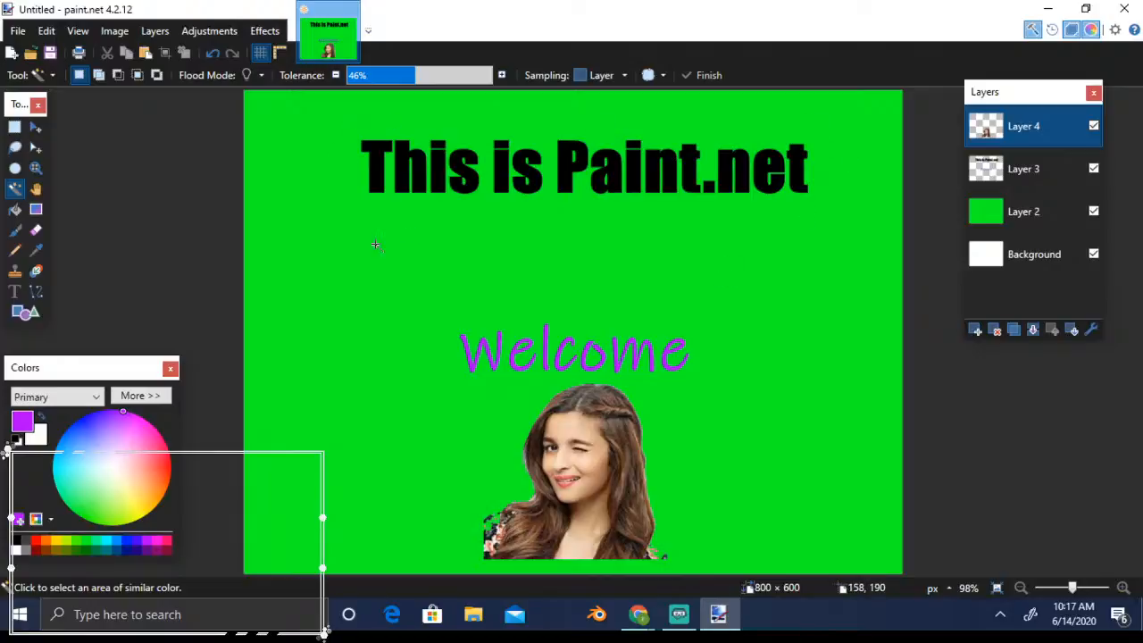
Select the portrait with a rectangular selection, rotate it about 14° clockwise and move it just below the end of the title
{"action": "left_click", "coordinate": [15, 126]}
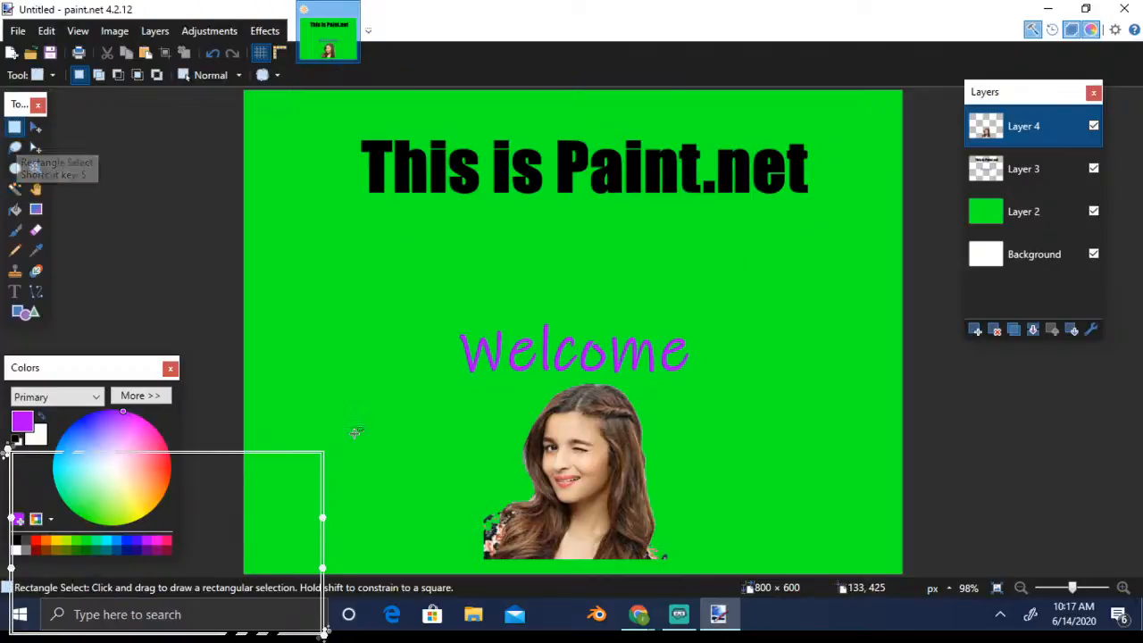
{"action": "left_click_drag", "start_coordinate": [435, 381], "coordinate": [714, 574]}
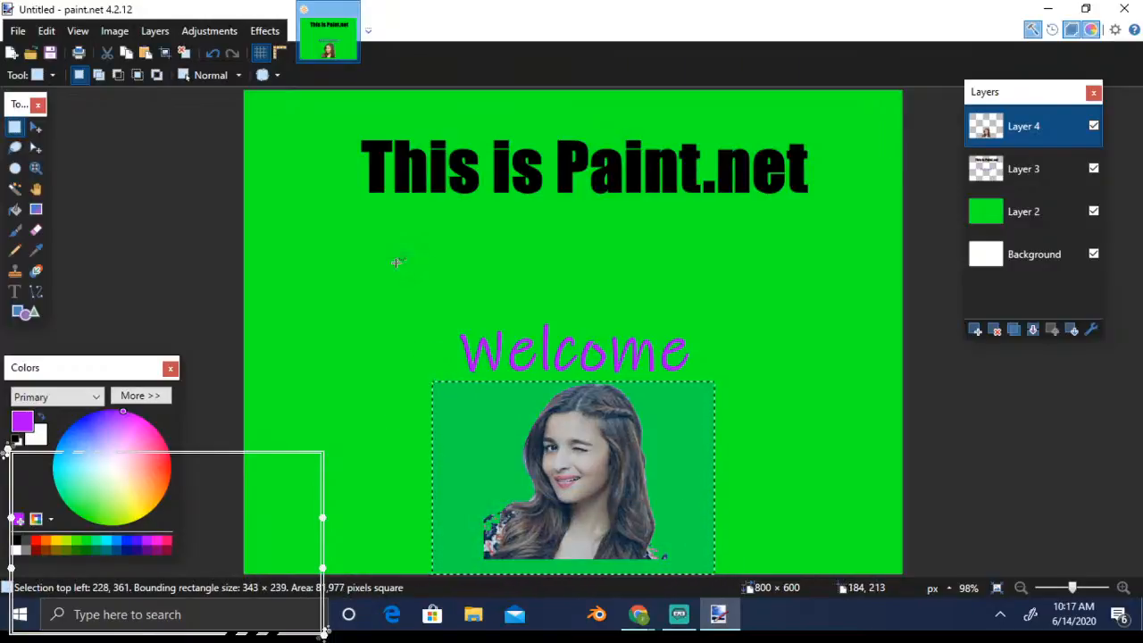
{"action": "left_click", "coordinate": [35, 126]}
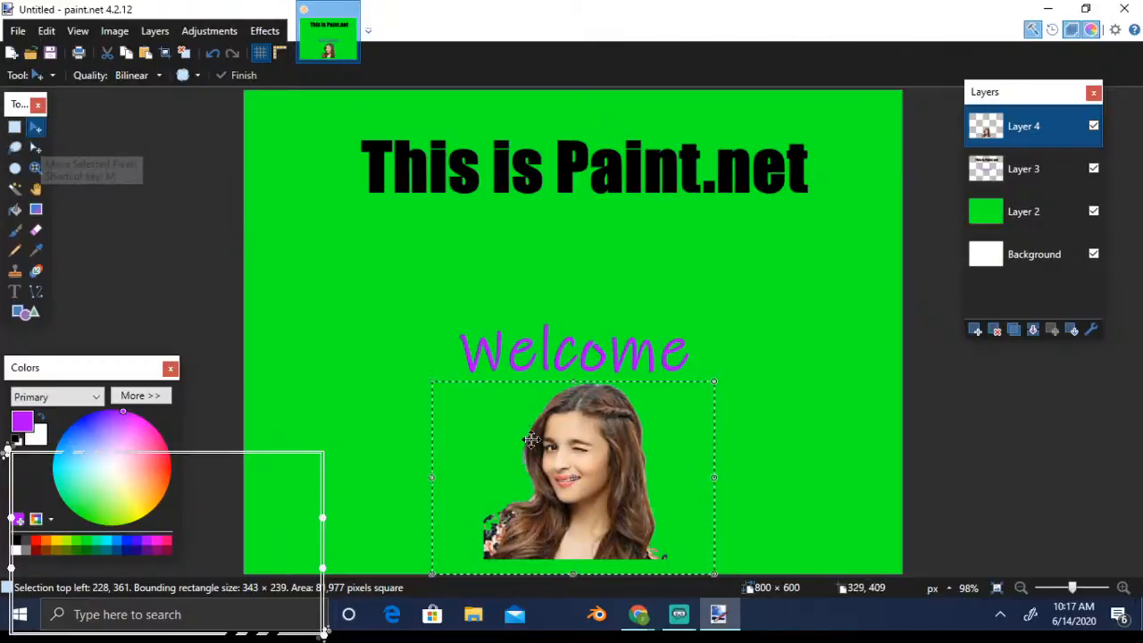
{"action": "left_click_drag", "start_coordinate": [541, 456], "coordinate": [733, 421]}
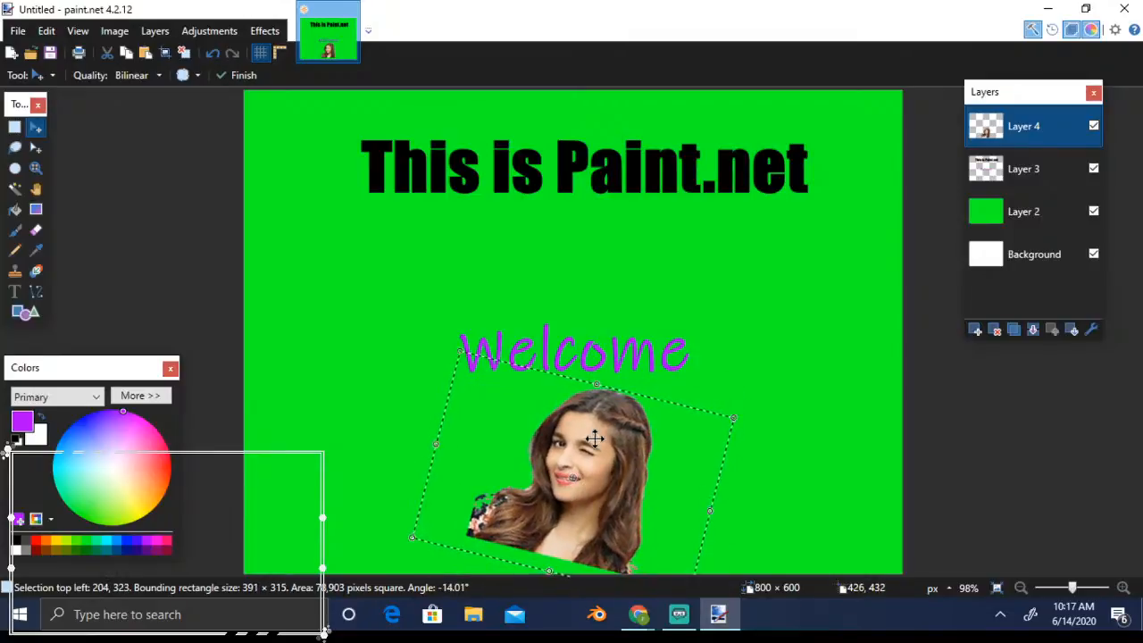
{"action": "left_click_drag", "start_coordinate": [574, 464], "coordinate": [826, 239]}
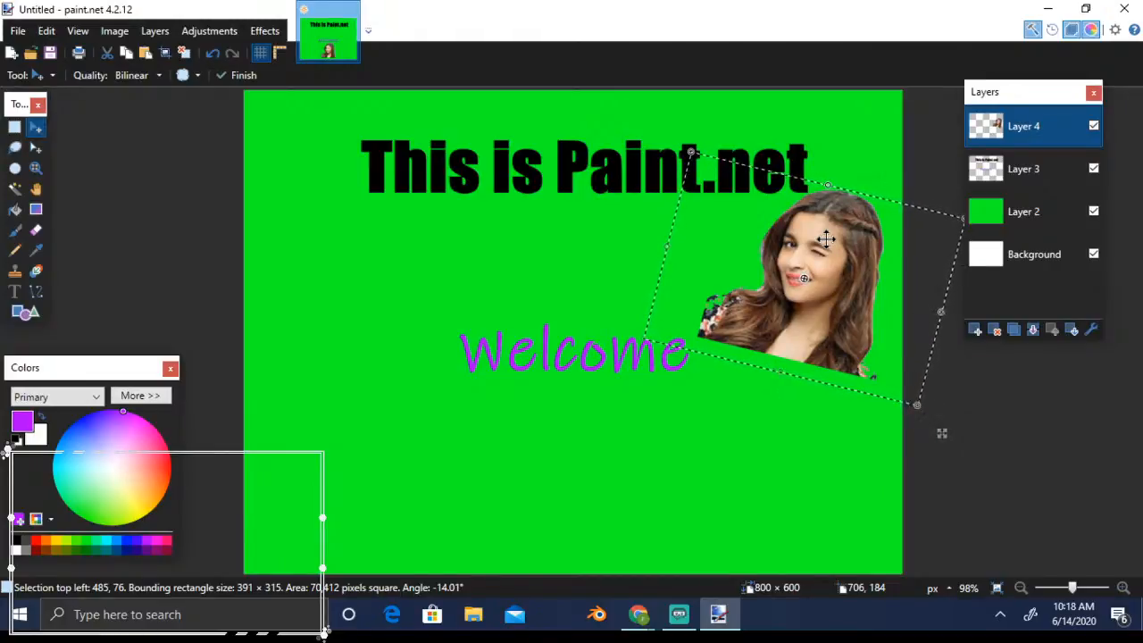
Create two blank 223 × 226 pixel images and close both of them
{"action": "left_click", "coordinate": [11, 54]}
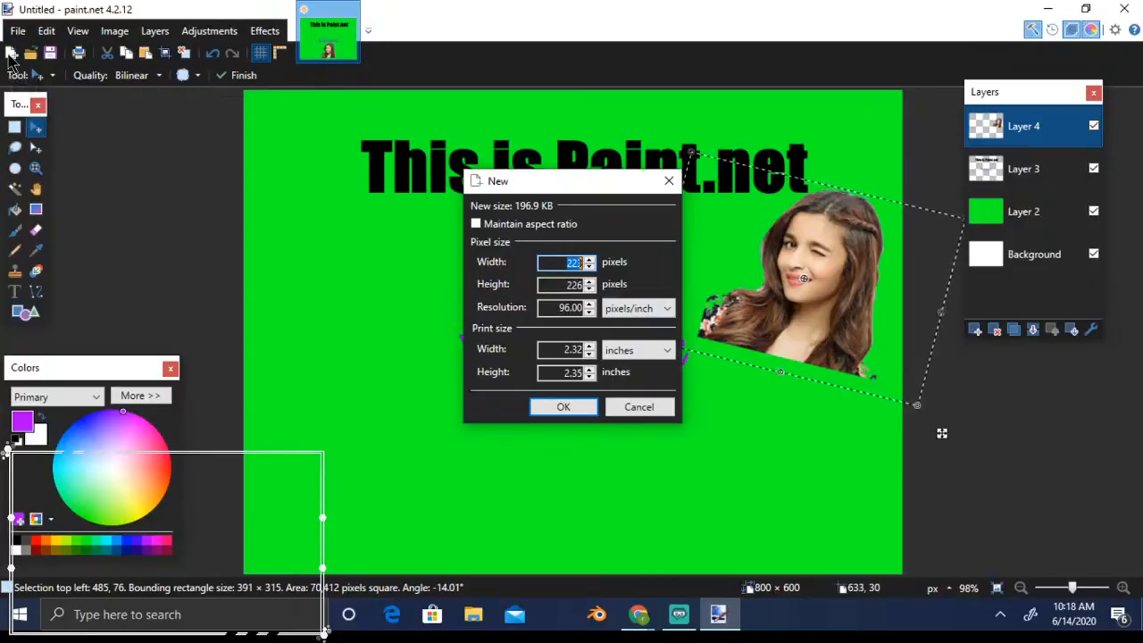
{"action": "left_click", "coordinate": [564, 407]}
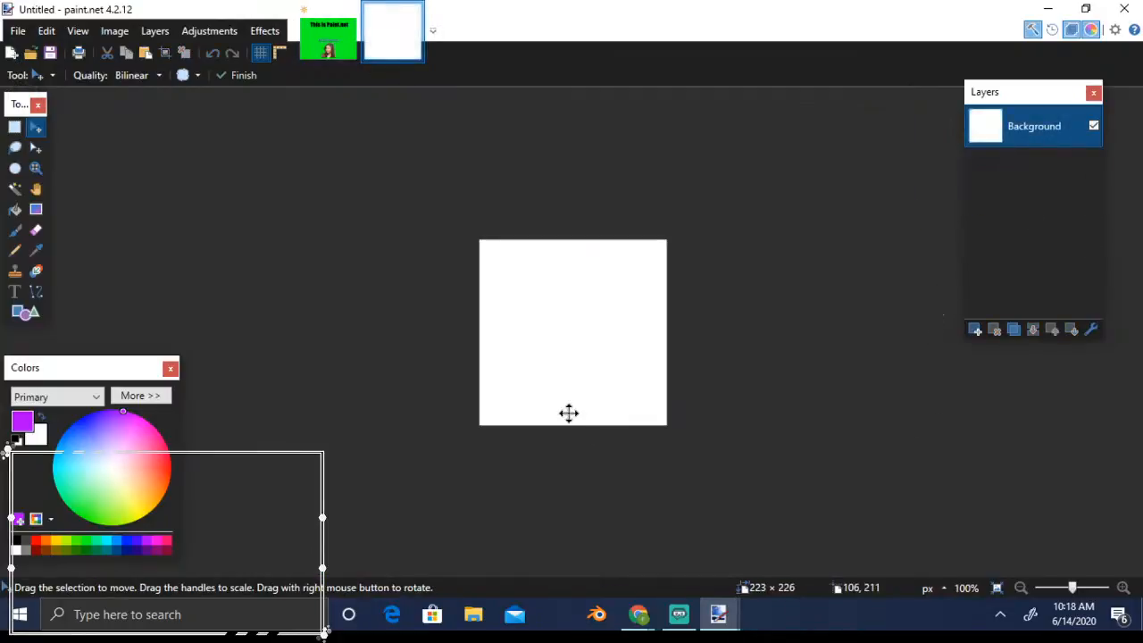
{"action": "left_click", "coordinate": [17, 31]}
{"action": "left_click", "coordinate": [40, 51]}
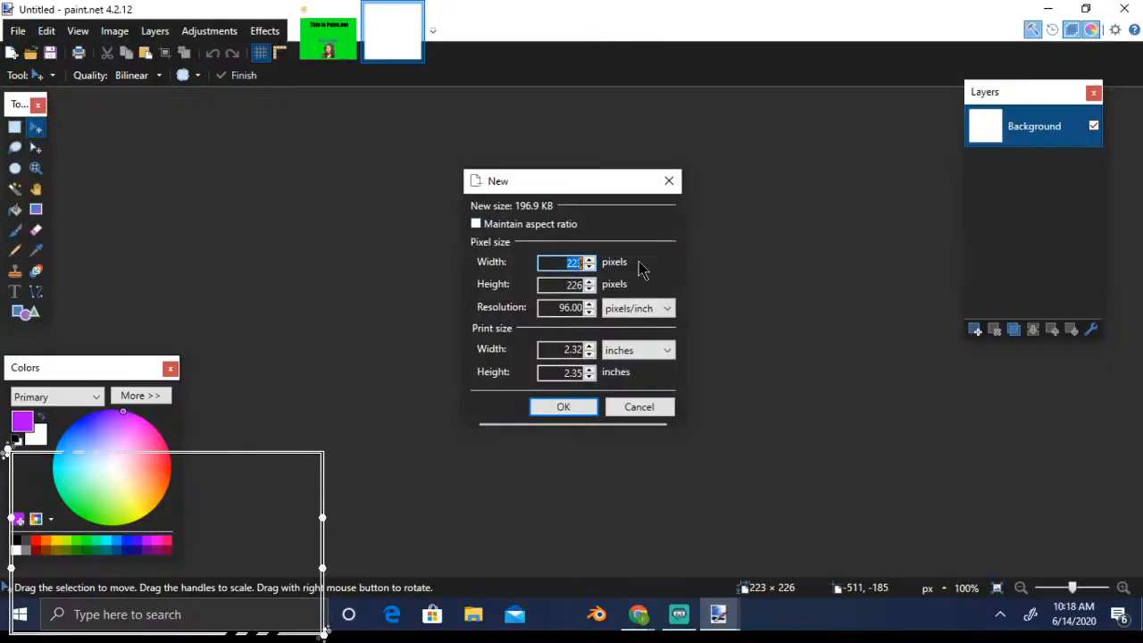
{"action": "left_click", "coordinate": [581, 406]}
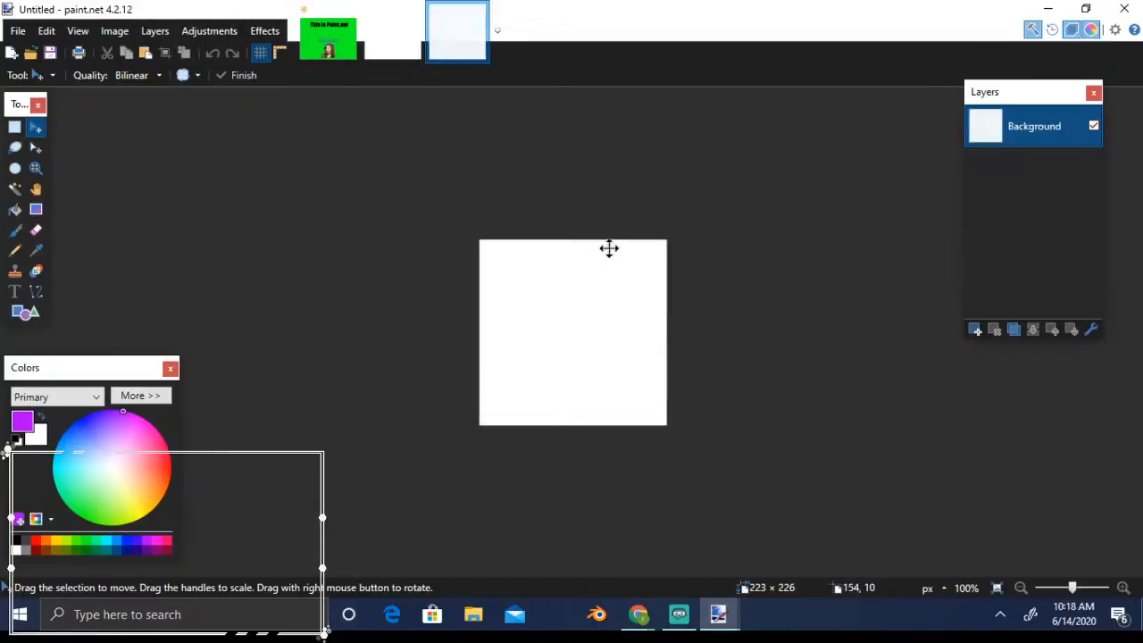
{"action": "mouse_move", "coordinate": [481, 11]}
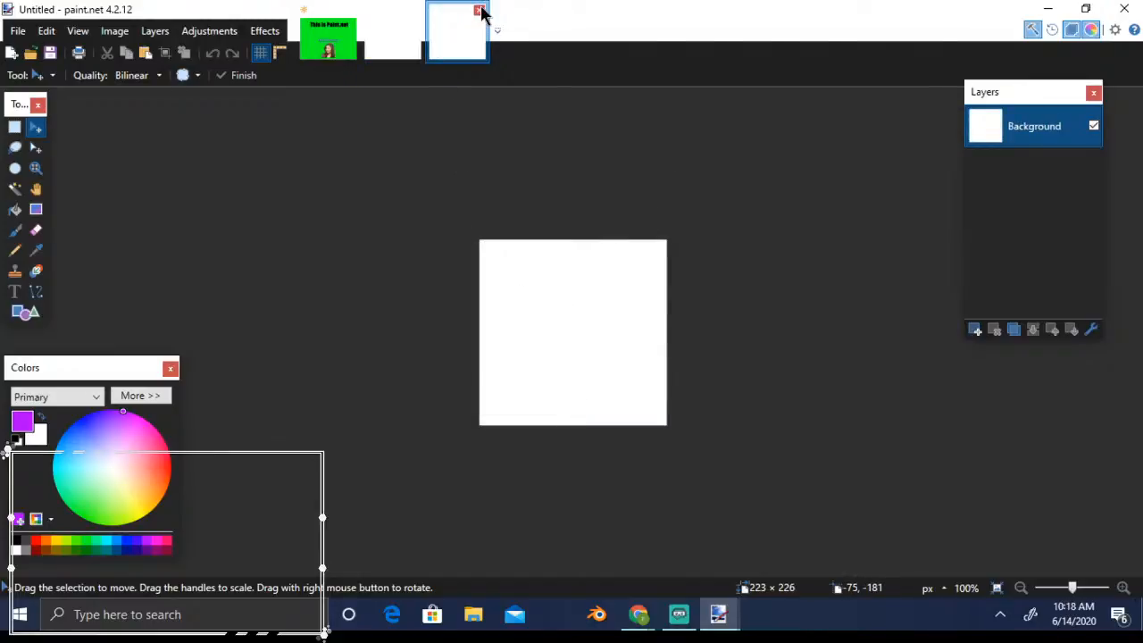
{"action": "left_click", "coordinate": [480, 10]}
{"action": "left_click", "coordinate": [417, 11]}
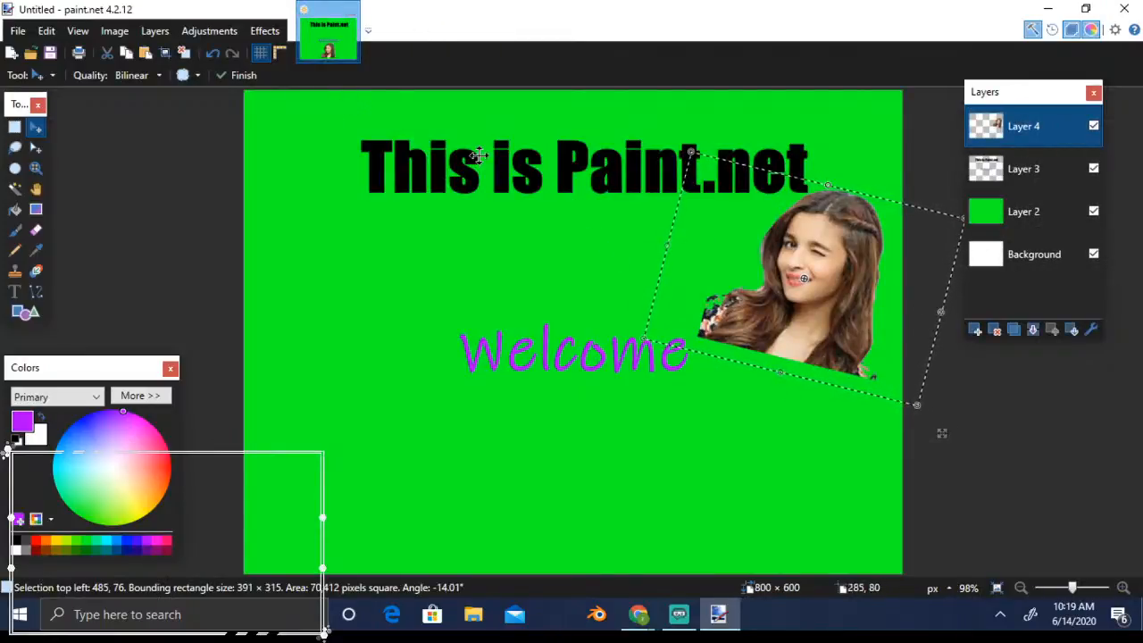
Close the green composition and choose to save it in the Pictures folder as a PNG file named Alia
{"action": "left_click", "coordinate": [351, 11]}
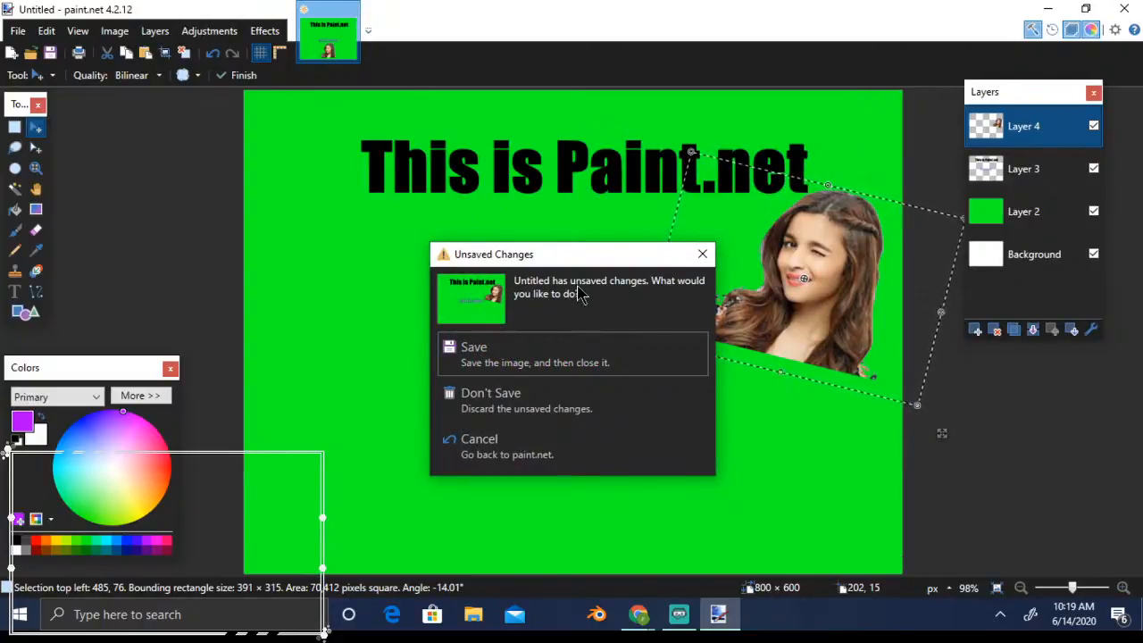
{"action": "left_click", "coordinate": [495, 366]}
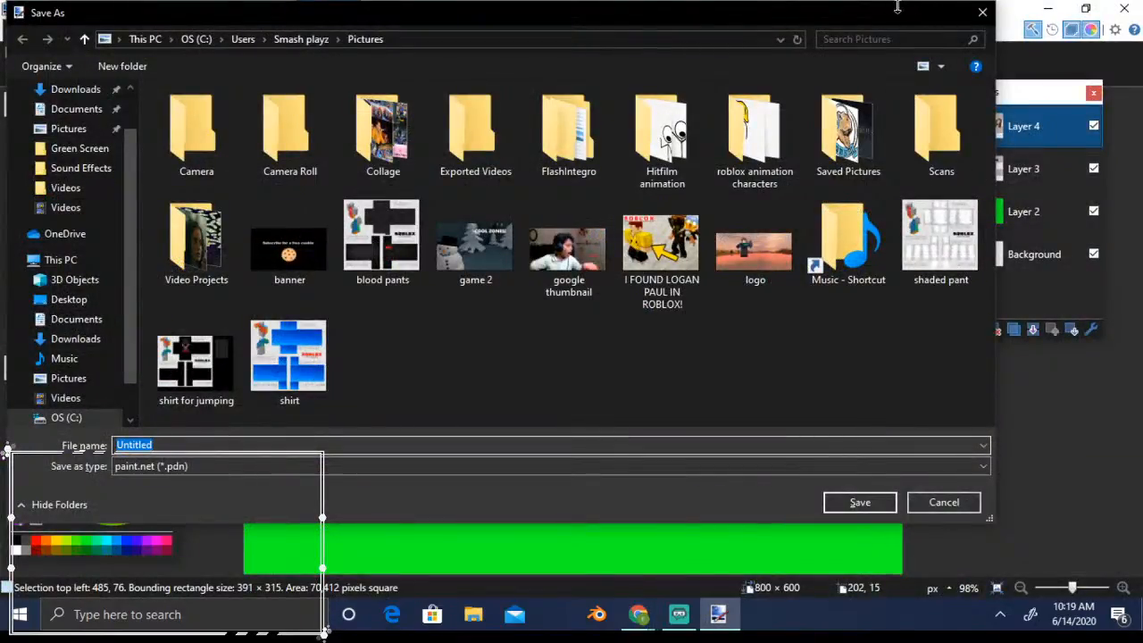
{"action": "left_click_drag", "start_coordinate": [876, 27], "coordinate": [740, 145]}
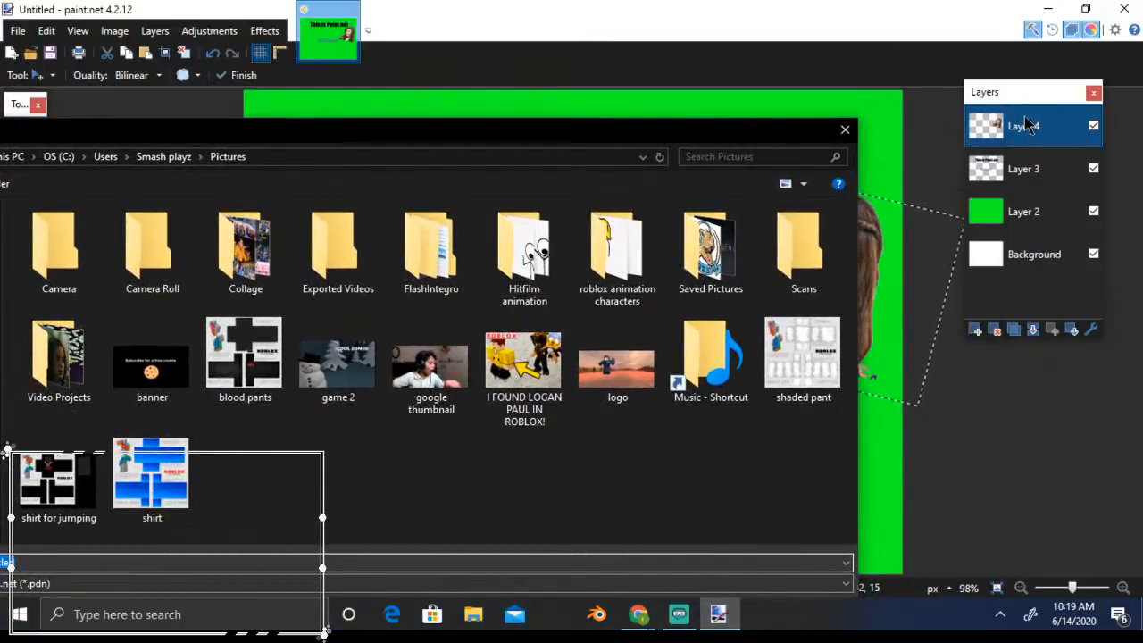
{"action": "left_click_drag", "start_coordinate": [392, 130], "coordinate": [529, 78]}
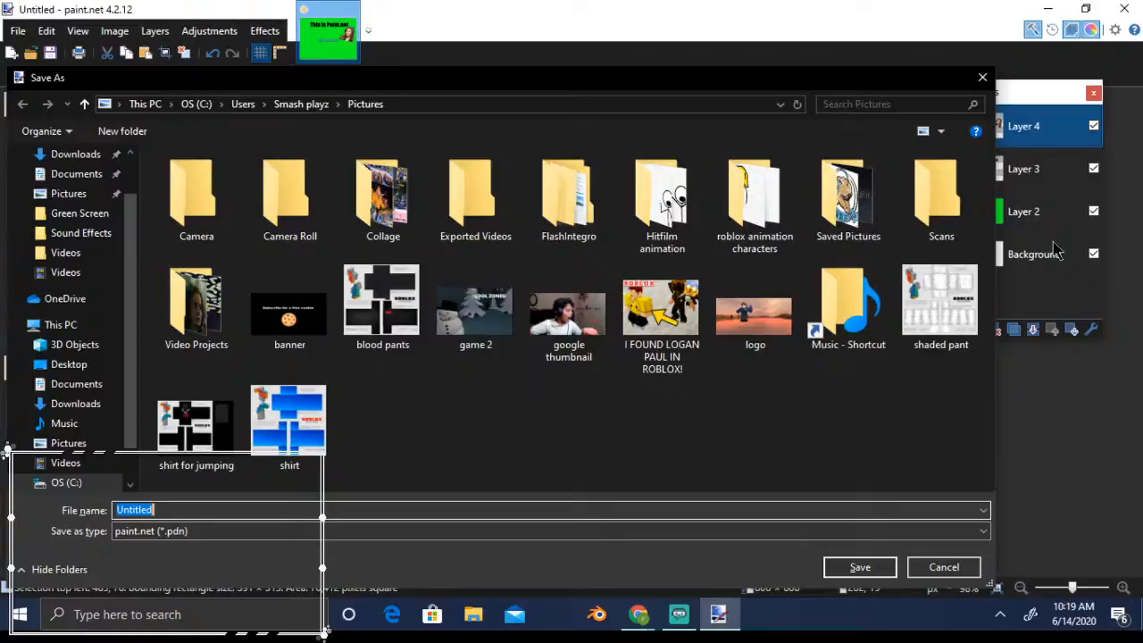
{"action": "left_click", "coordinate": [983, 534]}
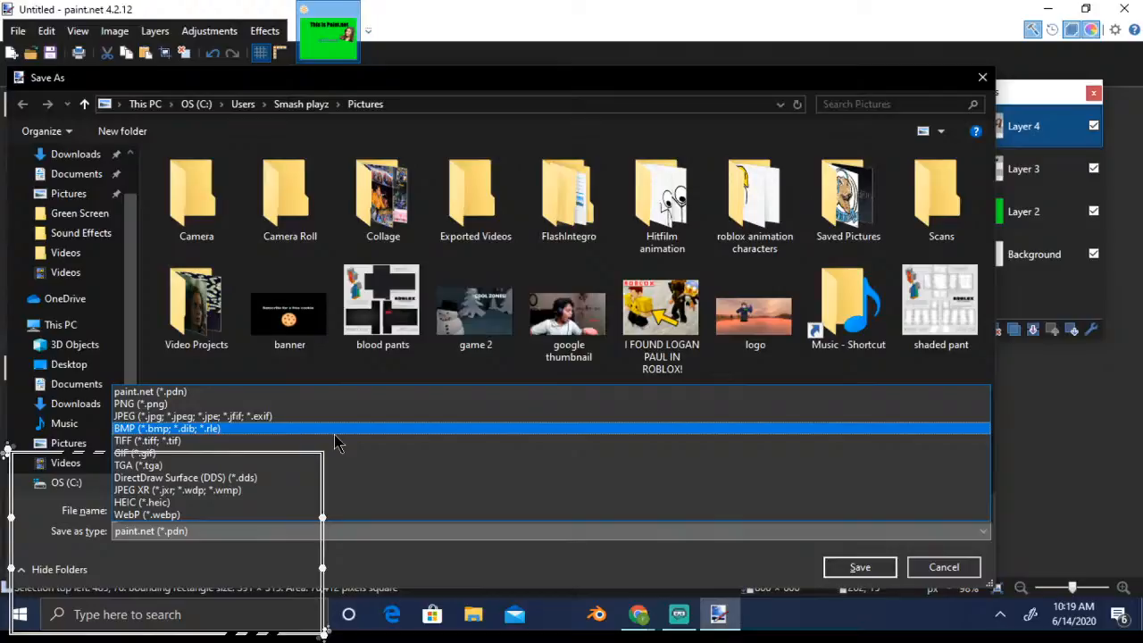
{"action": "left_click", "coordinate": [189, 404]}
{"action": "left_click", "coordinate": [135, 510]}
{"action": "type", "text": "Alia"}
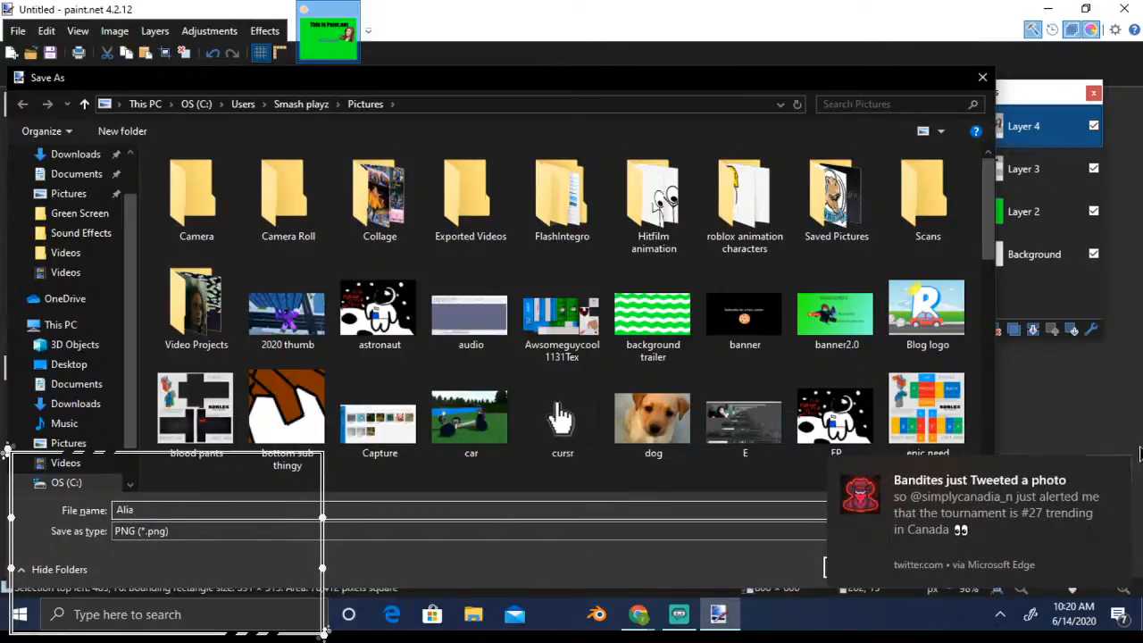
{"action": "left_click", "coordinate": [1116, 473]}
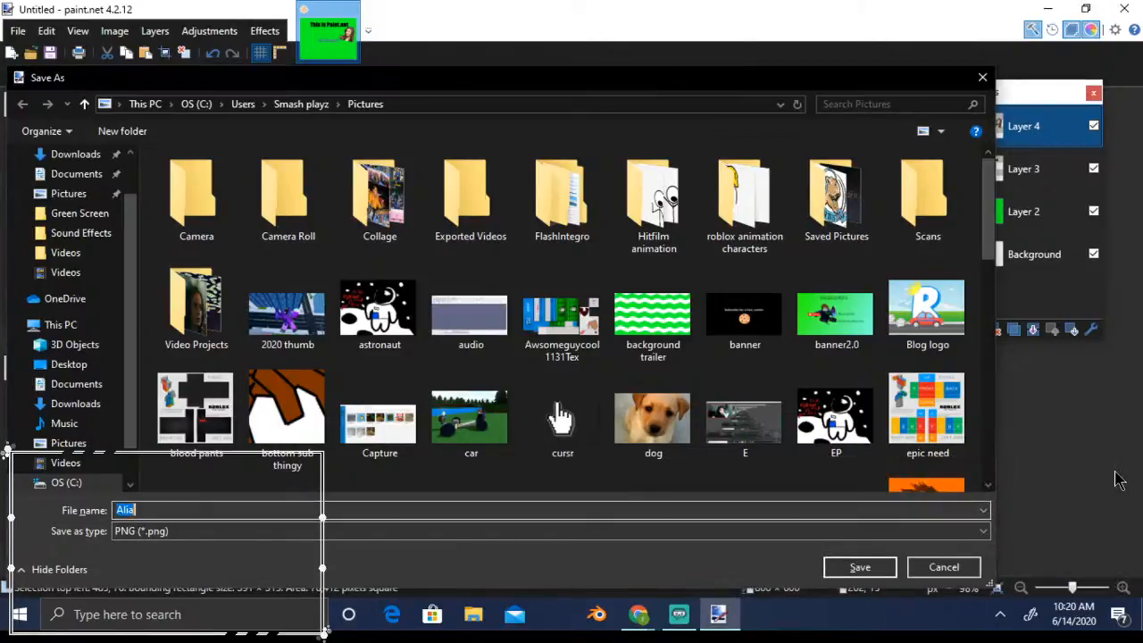
{"action": "left_click", "coordinate": [863, 567]}
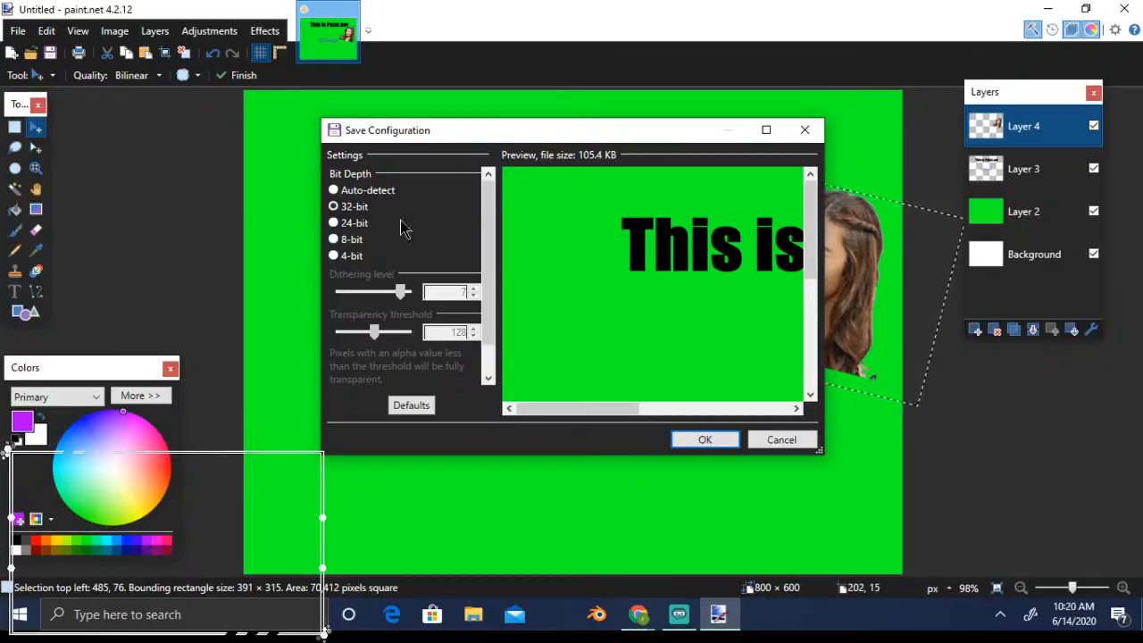
Set the PNG bit depth to Auto-detect and flatten the image to finish saving and closing it
{"action": "left_click", "coordinate": [343, 191]}
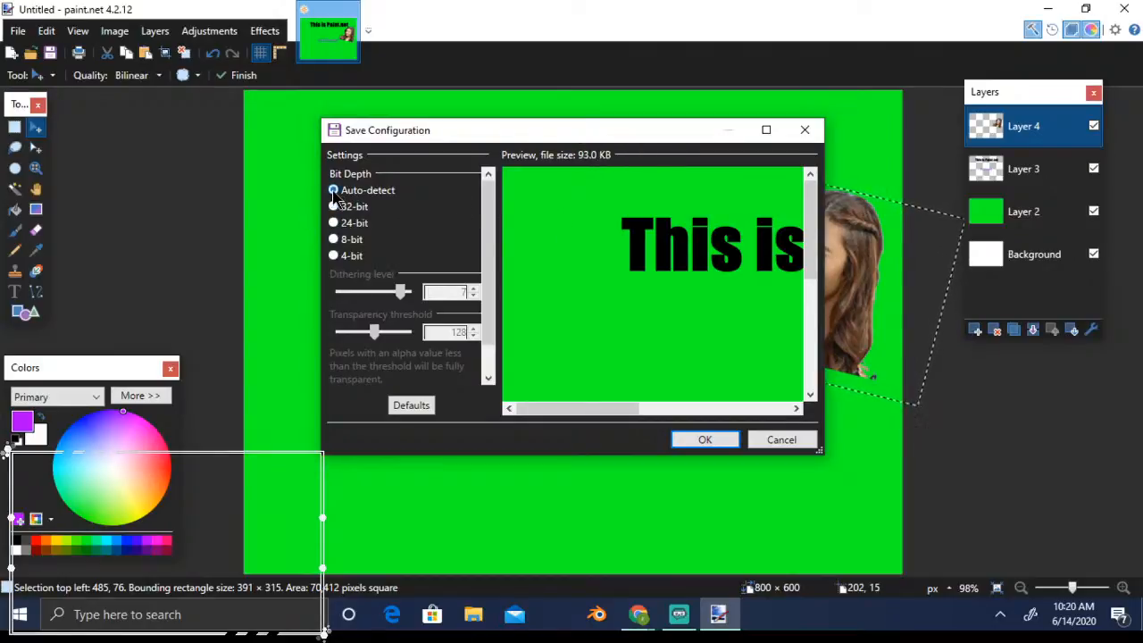
{"action": "left_click", "coordinate": [695, 438]}
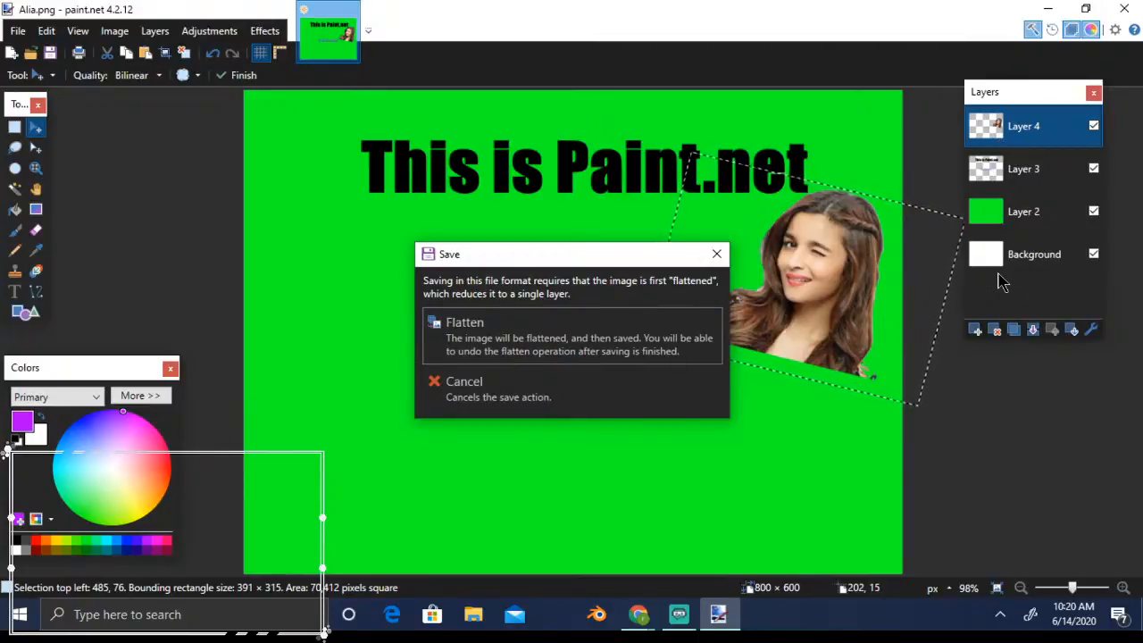
{"action": "left_click", "coordinate": [510, 331]}
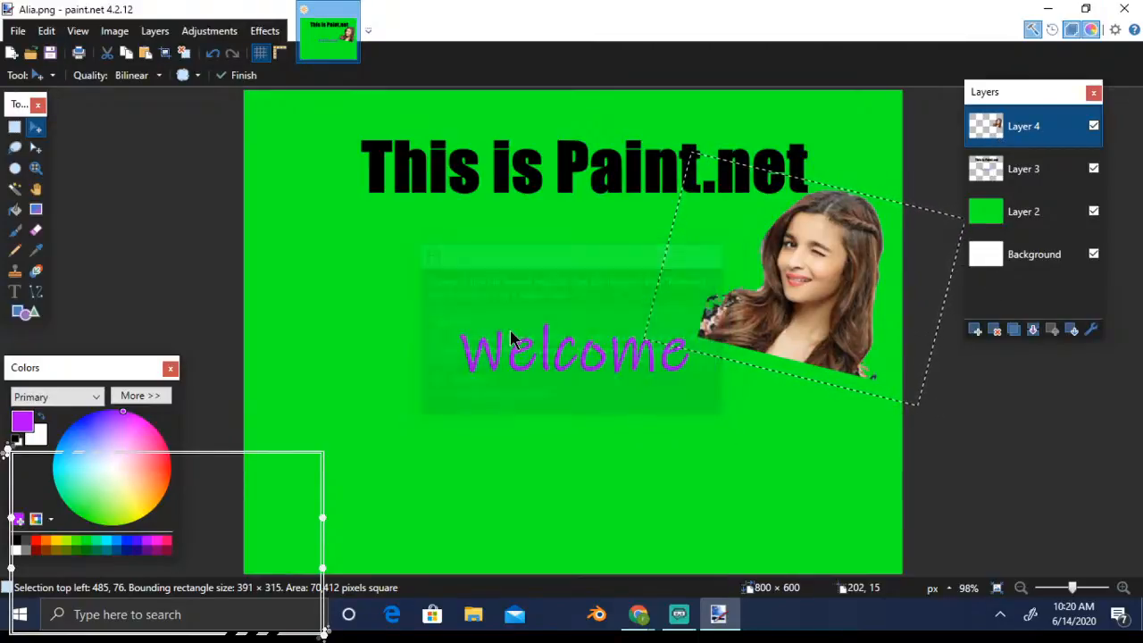
{"action": "key", "text": "ctrl+w"}
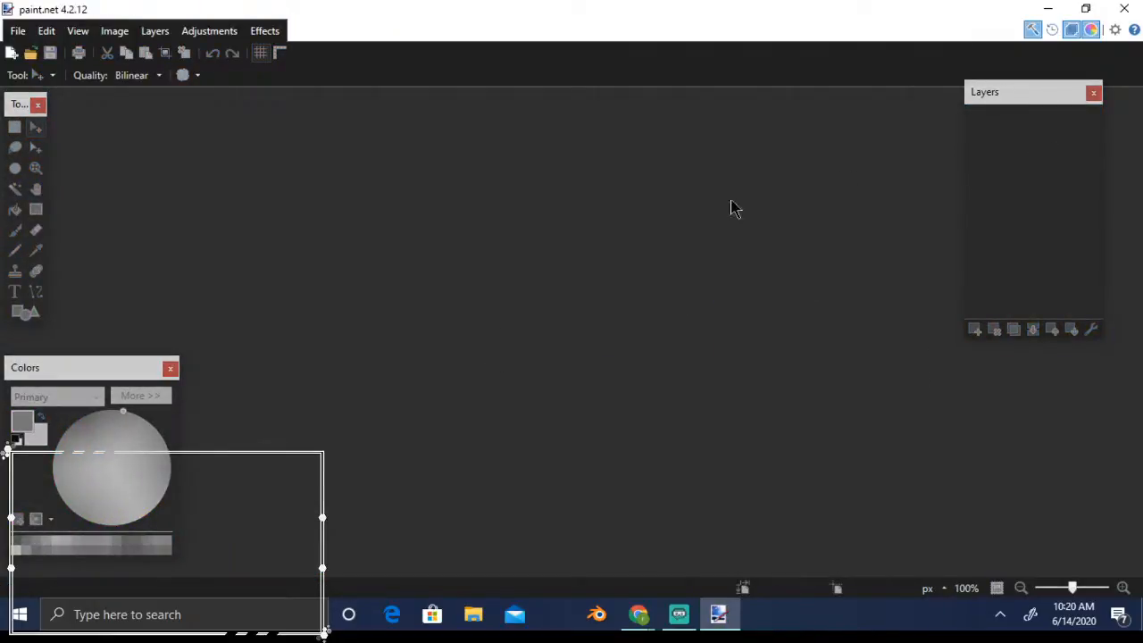
Open Alia.png from the list of recent files
{"action": "left_click", "coordinate": [17, 32]}
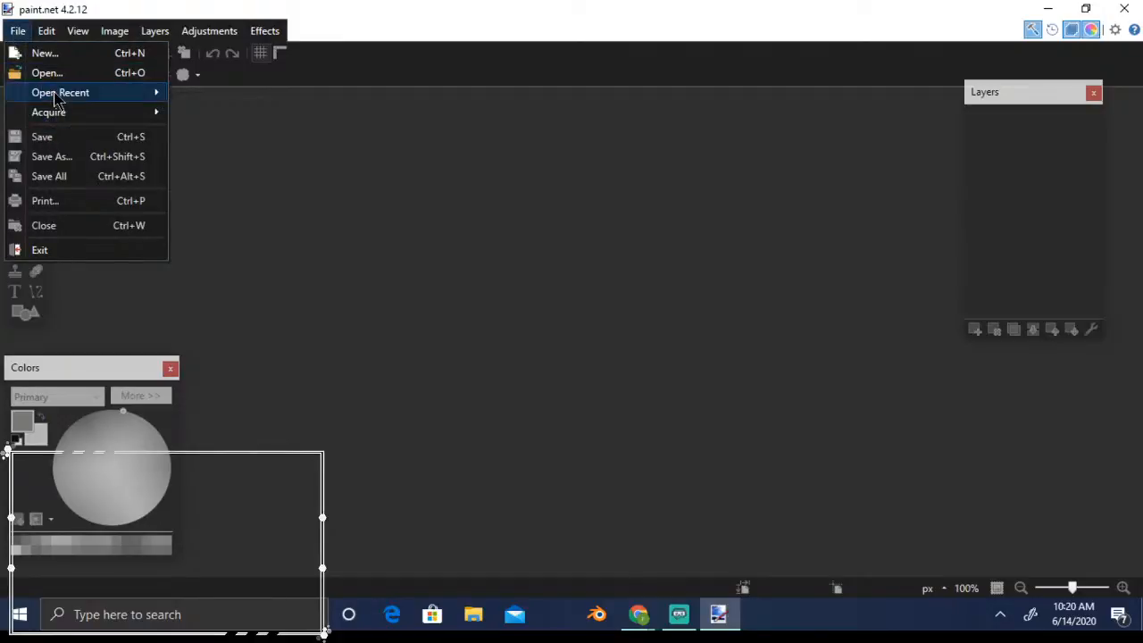
{"action": "mouse_move", "coordinate": [52, 93]}
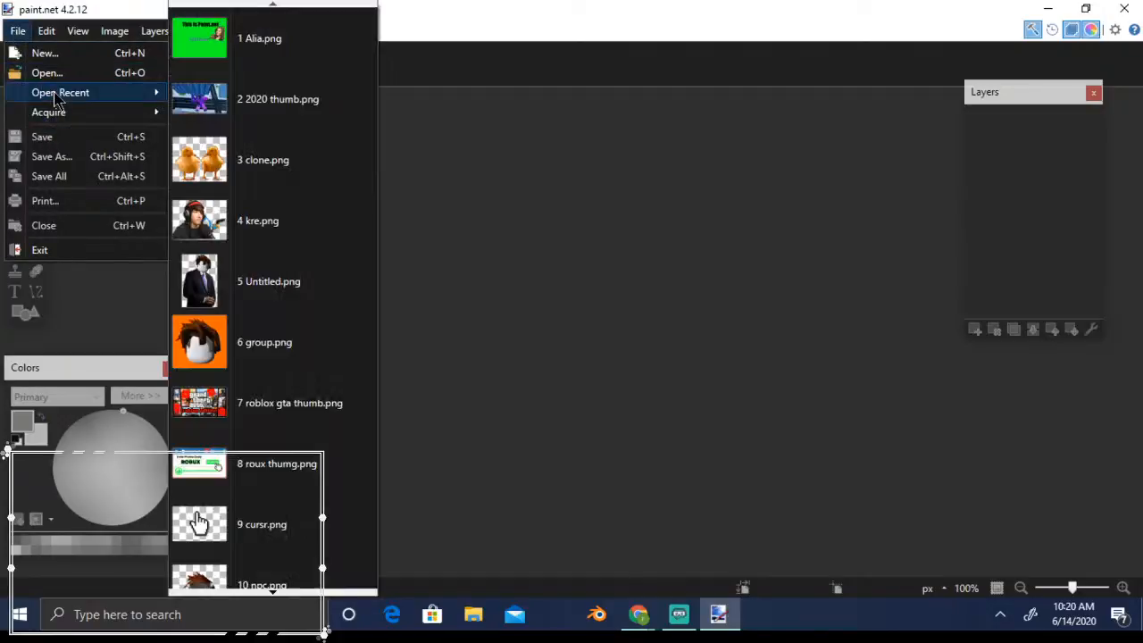
{"action": "left_click", "coordinate": [271, 47]}
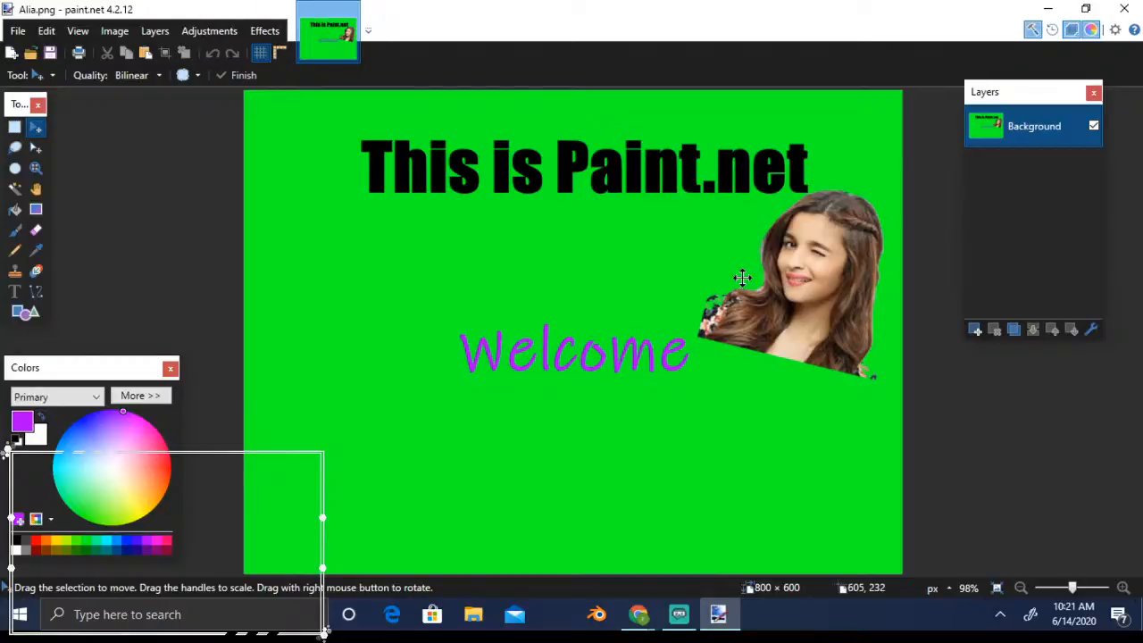
Create a new blank image with a print size of 5 × 5 inches
{"action": "left_click", "coordinate": [17, 30]}
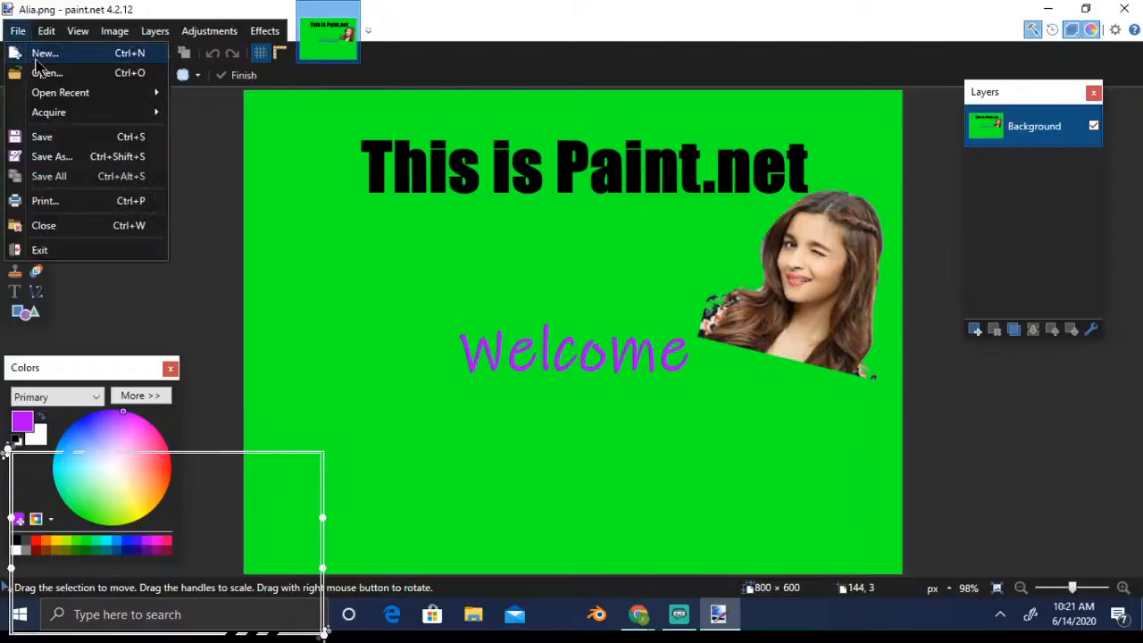
{"action": "left_click", "coordinate": [38, 55]}
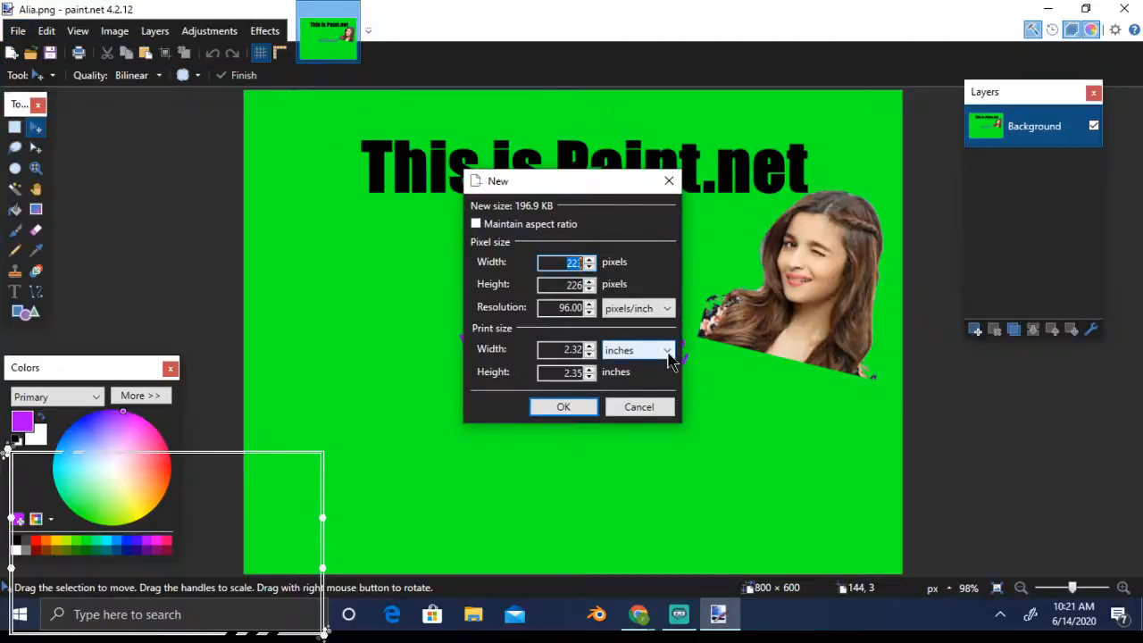
{"action": "double_click", "coordinate": [565, 350]}
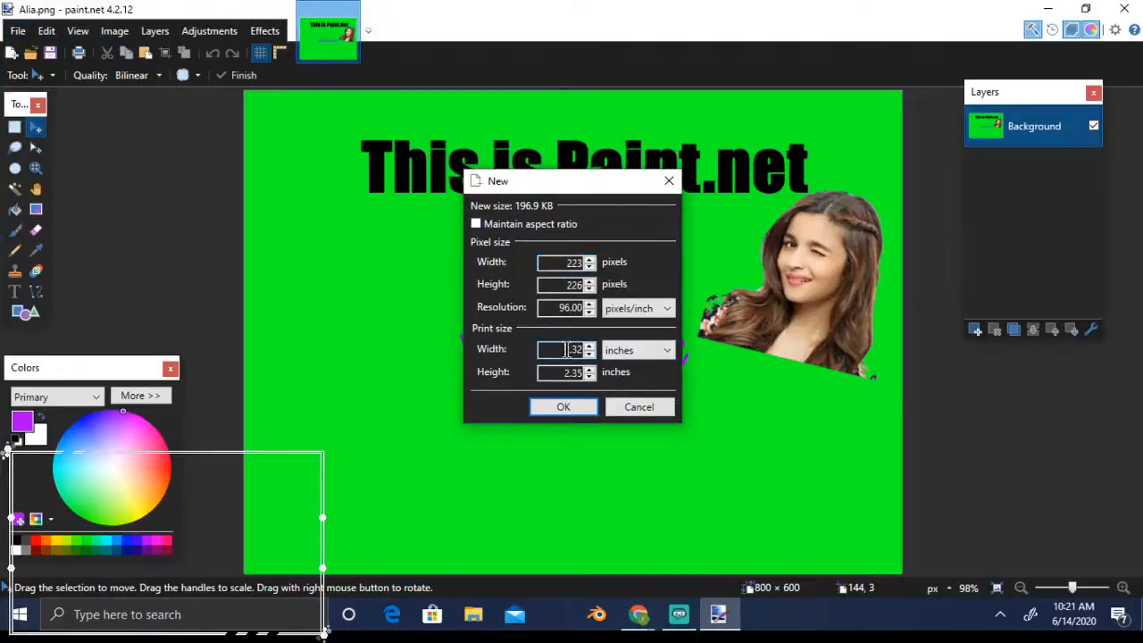
{"action": "type", "text": "5"}
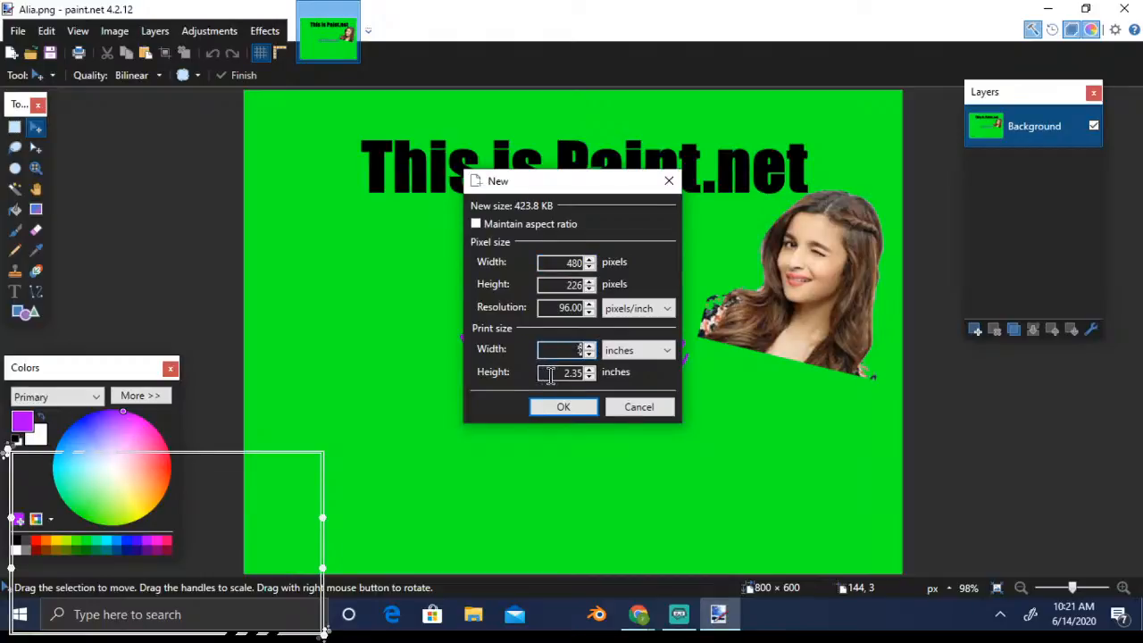
{"action": "left_click_drag", "start_coordinate": [558, 375], "coordinate": [601, 382]}
{"action": "type", "text": "5"}
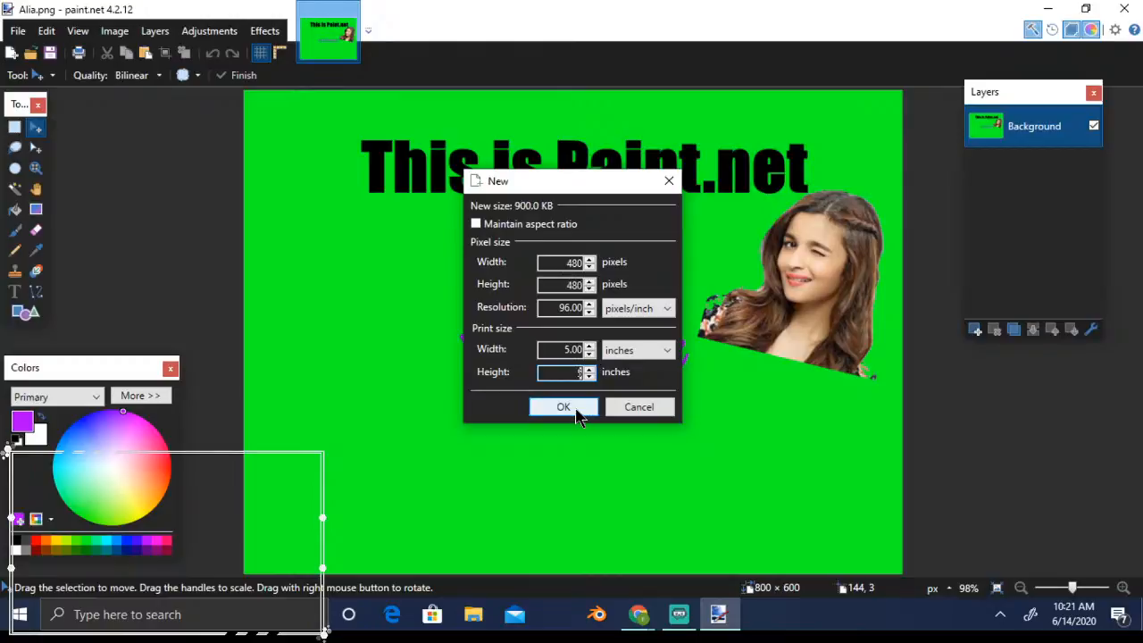
{"action": "left_click", "coordinate": [577, 415]}
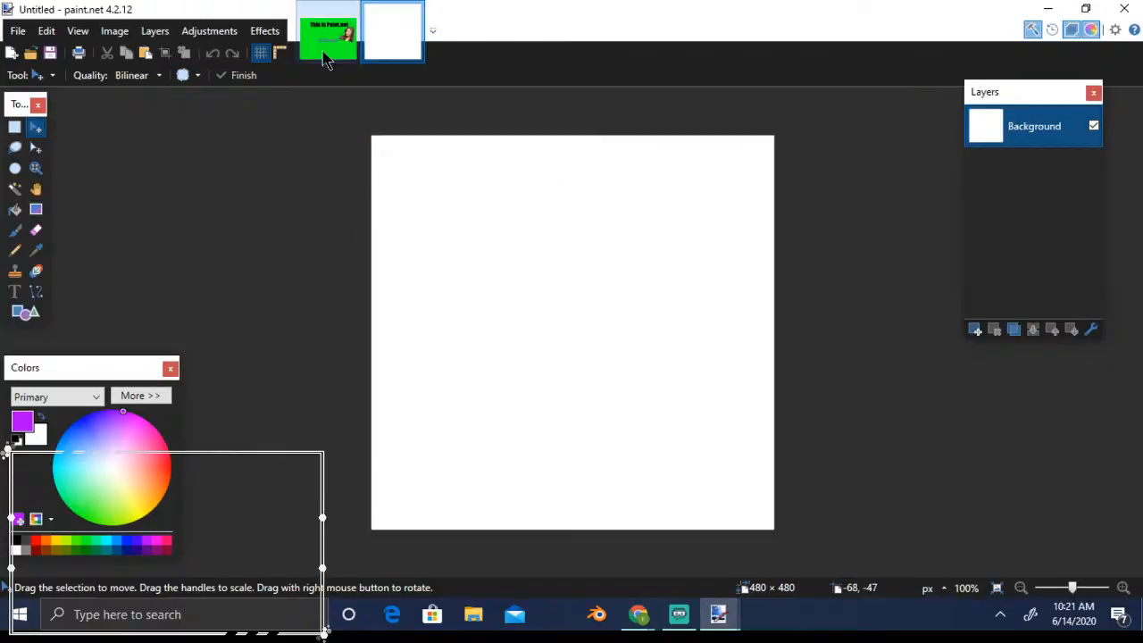
Close the Alia.png composition and add a new layer to the blank image
{"action": "left_click", "coordinate": [325, 56]}
{"action": "left_click", "coordinate": [350, 11]}
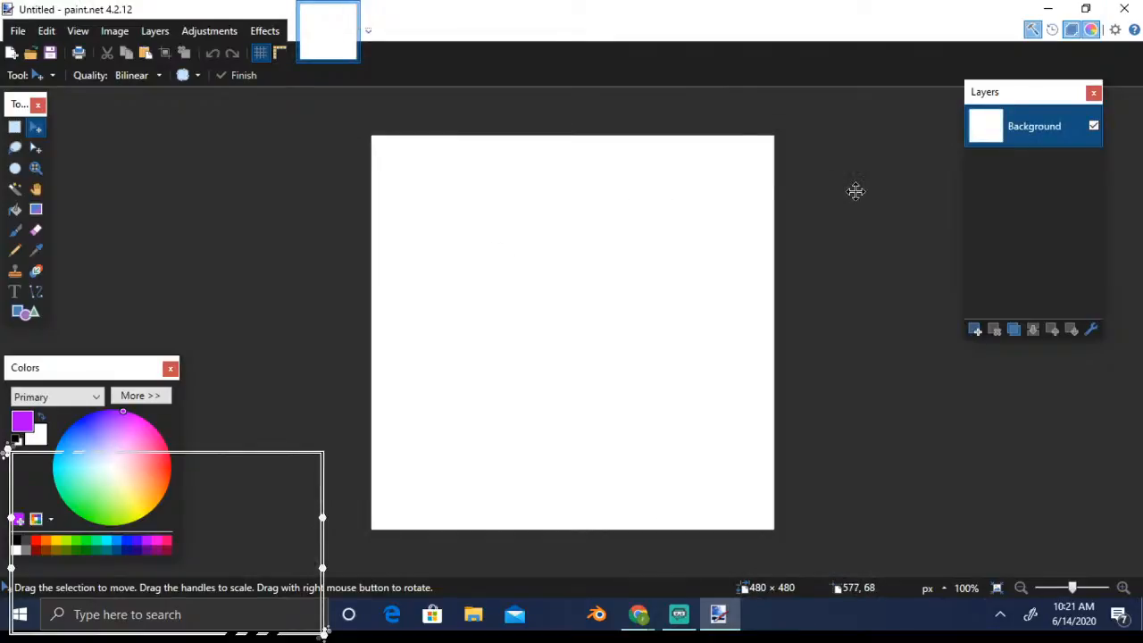
{"action": "left_click", "coordinate": [976, 331]}
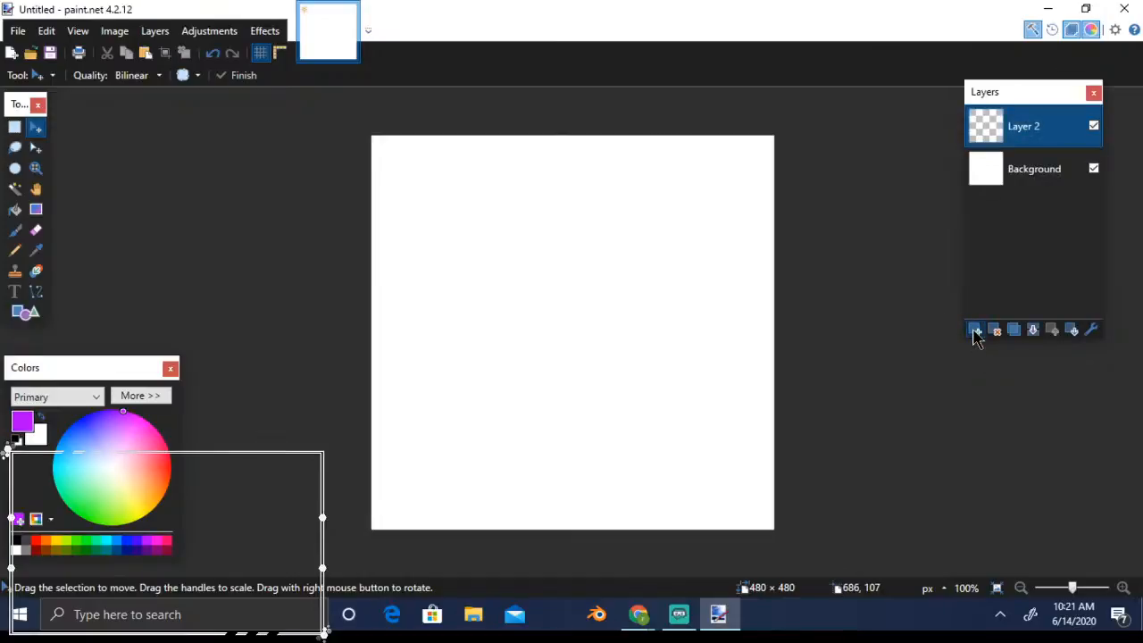
Switch to Chrome and search Google Images for "mahatma gandhi images"
{"action": "key", "text": "alt+Tab"}
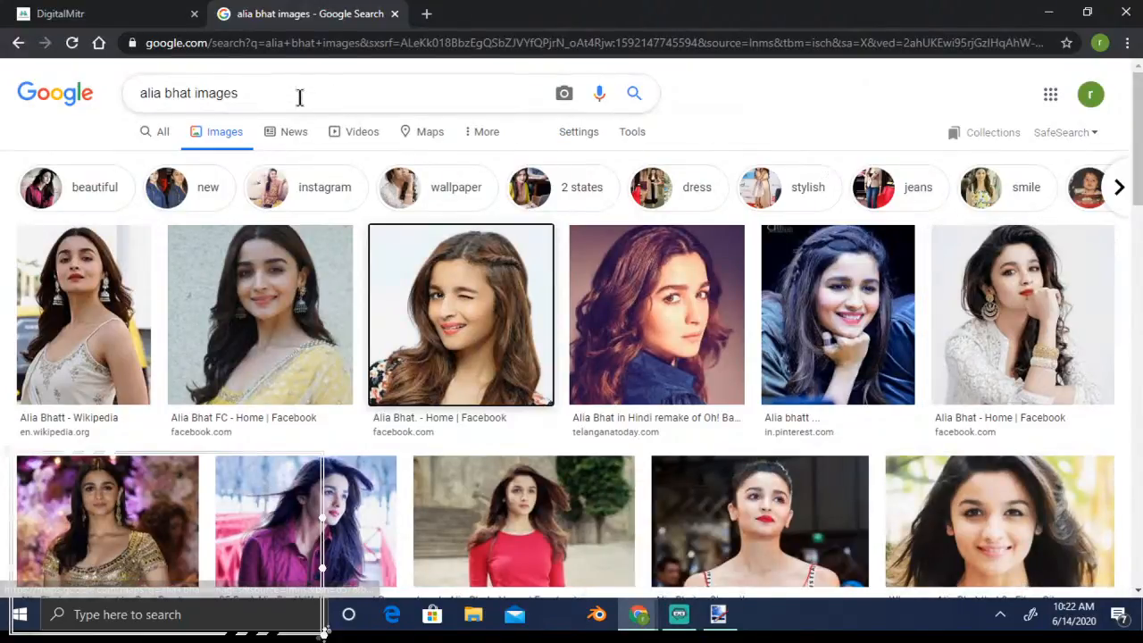
{"action": "left_click_drag", "start_coordinate": [298, 95], "coordinate": [115, 121]}
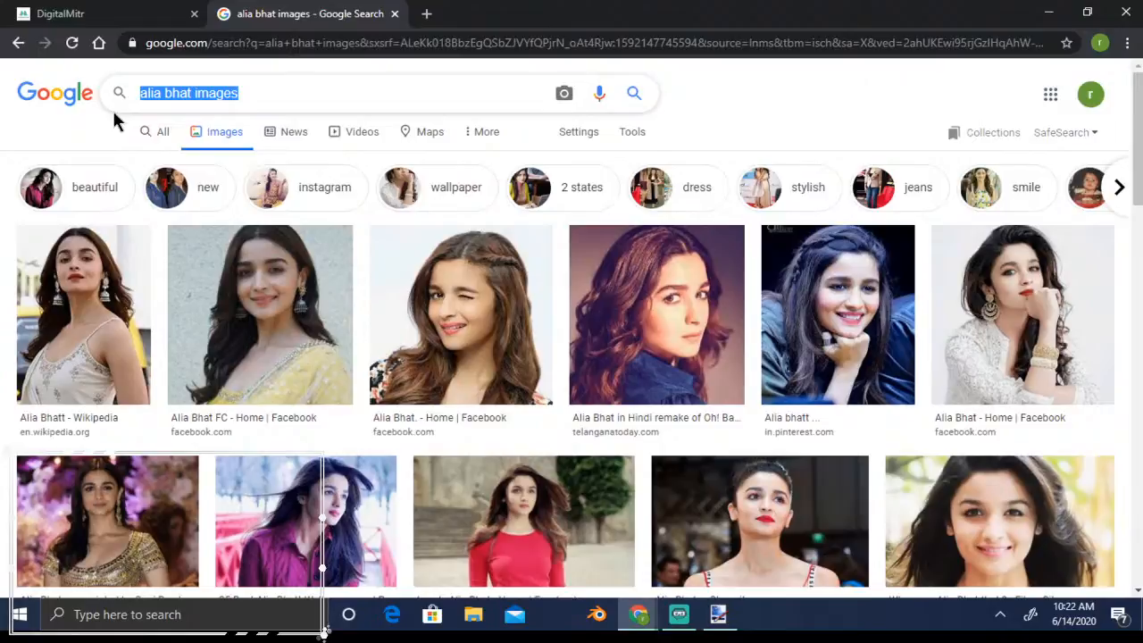
{"action": "type", "text": "ma"}
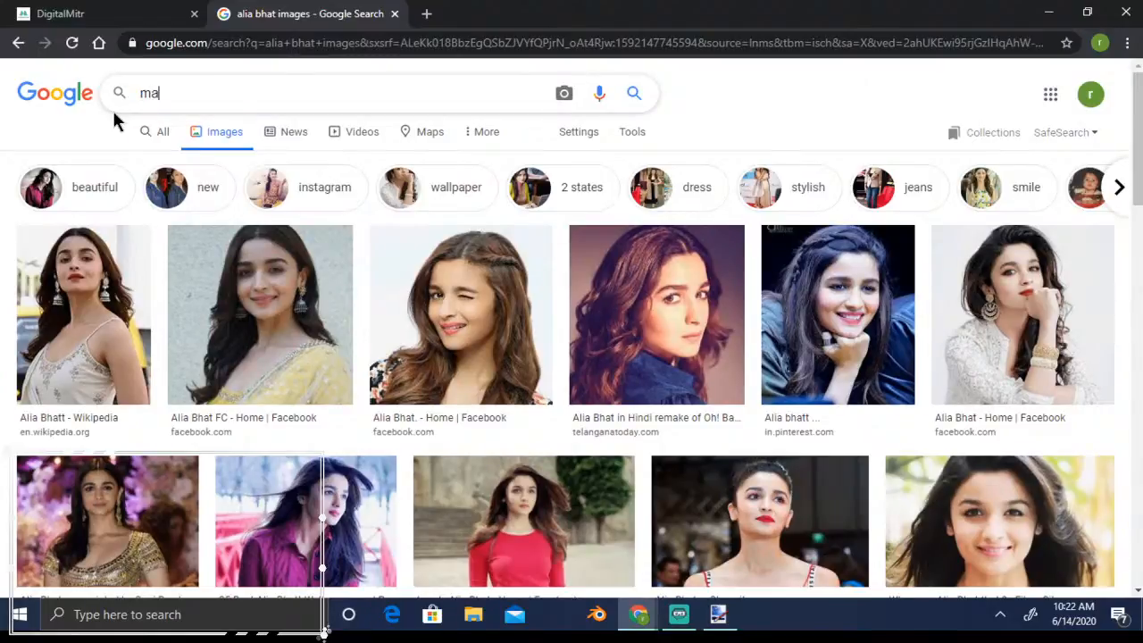
{"action": "type", "text": "hatma"}
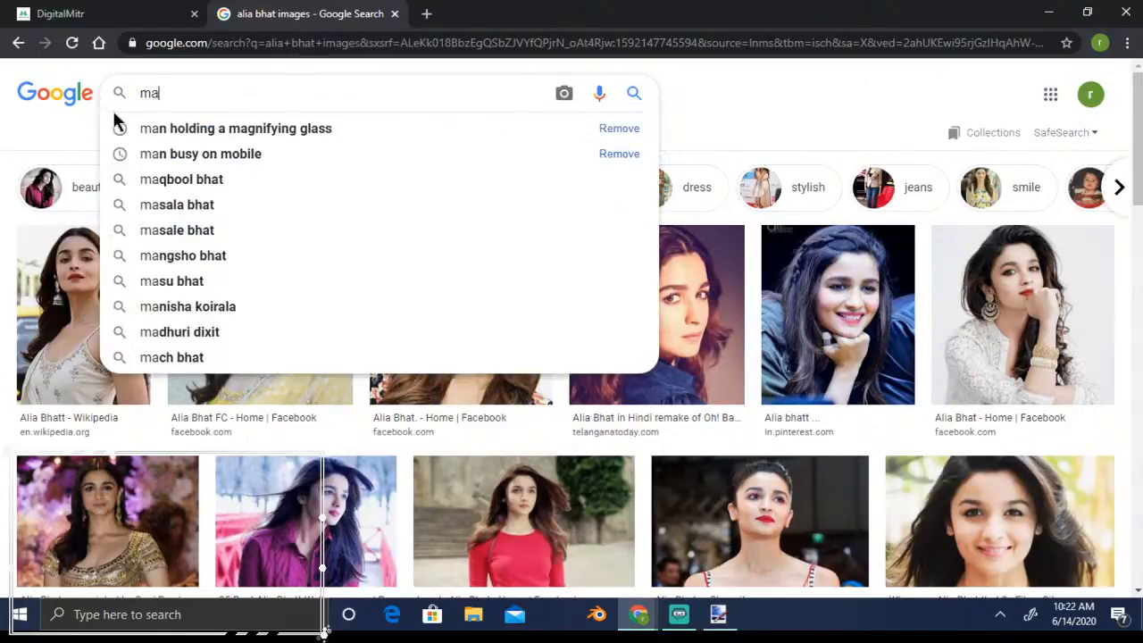
{"action": "type", "text": " gandhi"}
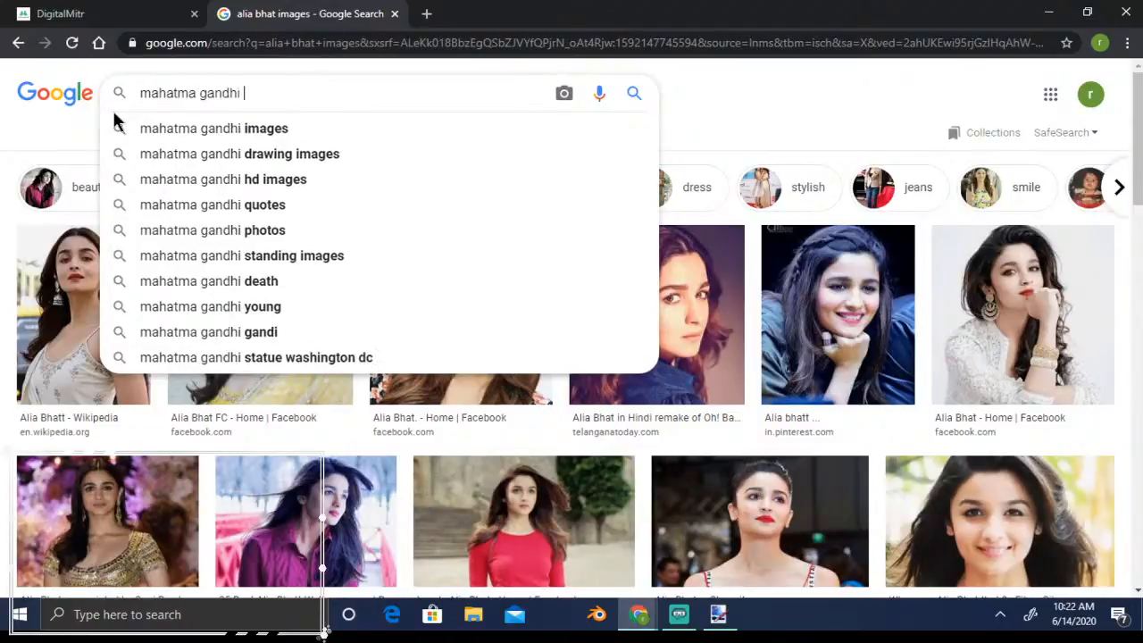
{"action": "key", "text": "Down"}
{"action": "left_click", "coordinate": [113, 117]}
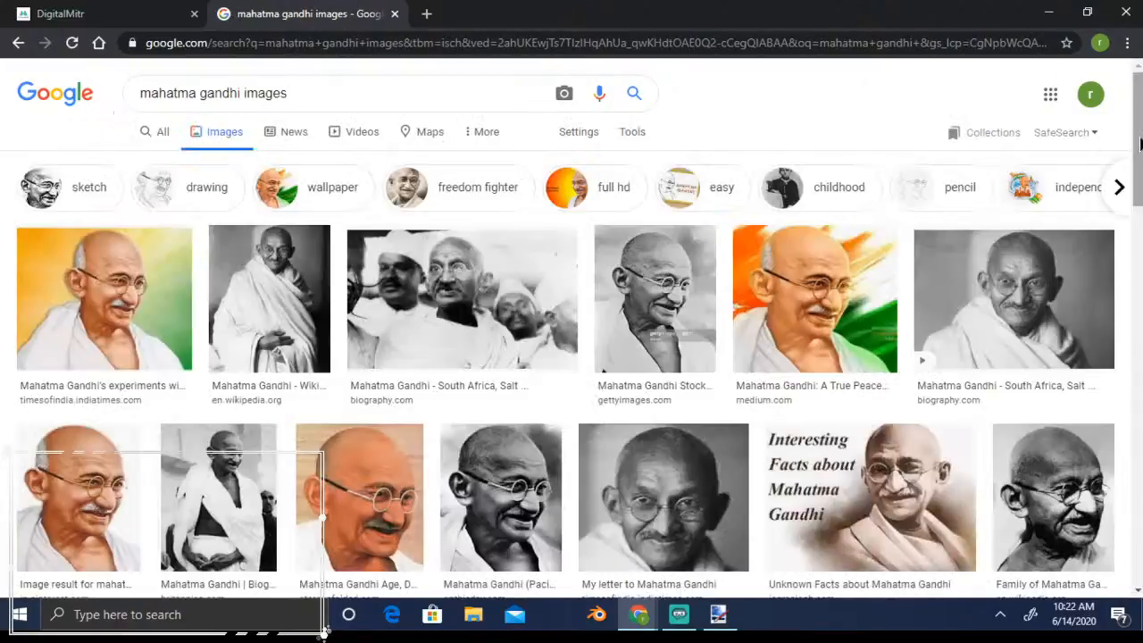
Copy the black-and-white portrait in suit and tie from the image results and paste it onto the new layer in paint.net
{"action": "left_click_drag", "start_coordinate": [1141, 143], "coordinate": [1137, 299]}
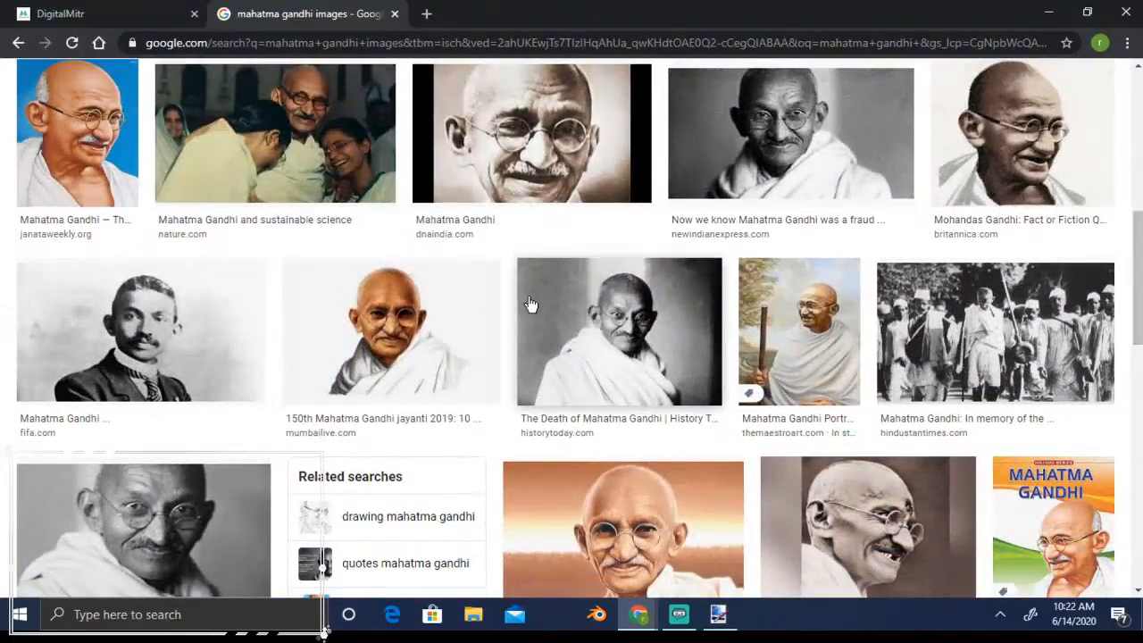
{"action": "right_click", "coordinate": [126, 338]}
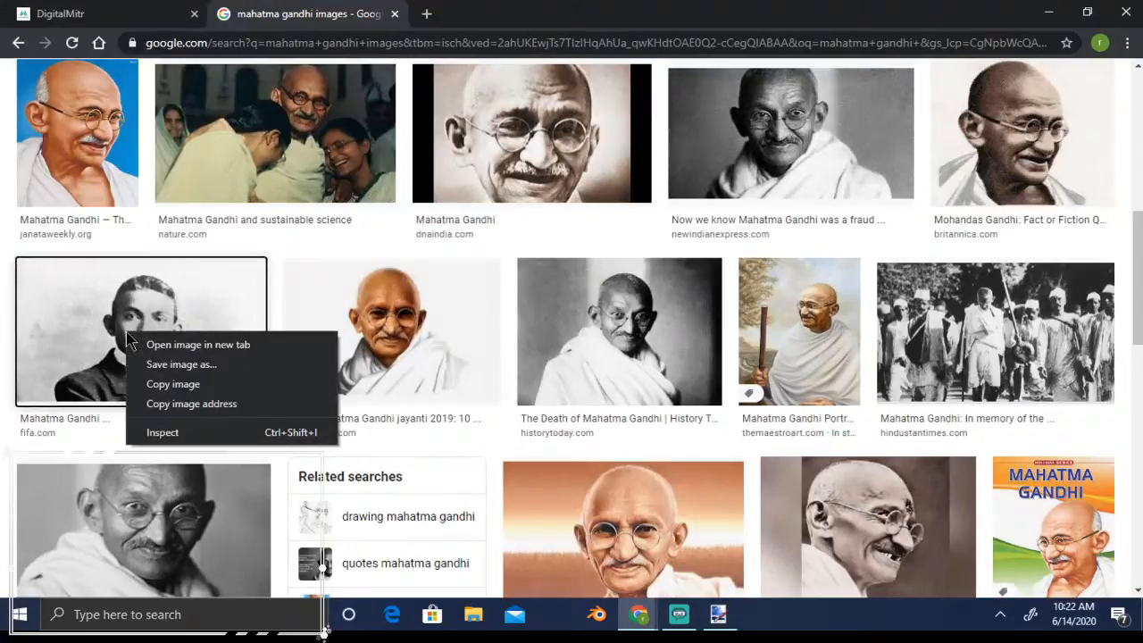
{"action": "left_click", "coordinate": [178, 389]}
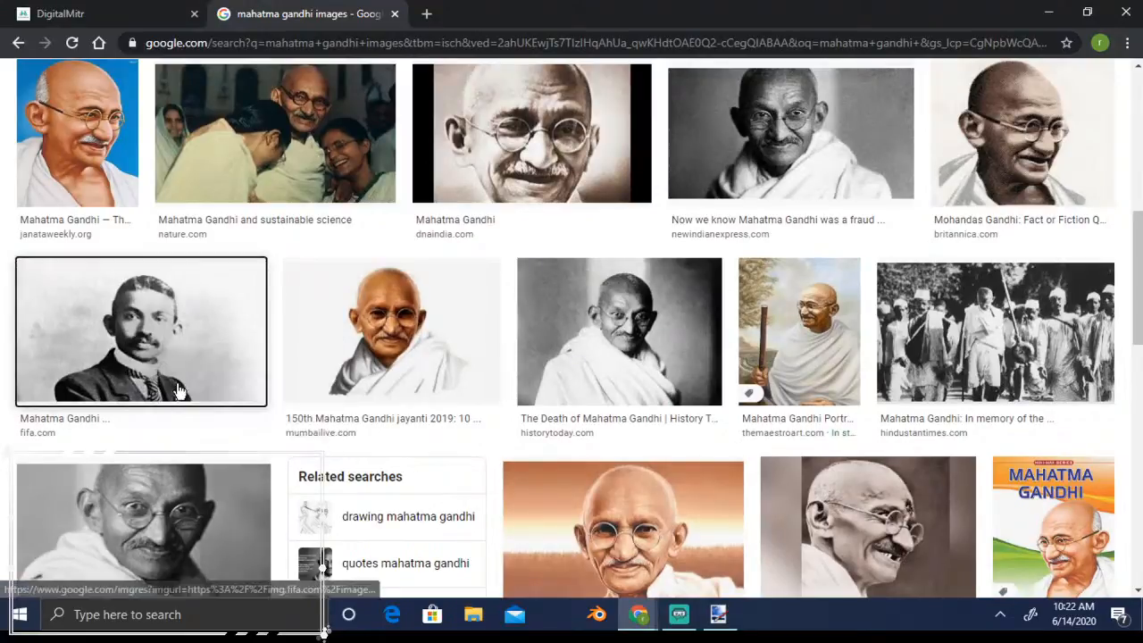
{"action": "left_click", "coordinate": [719, 614]}
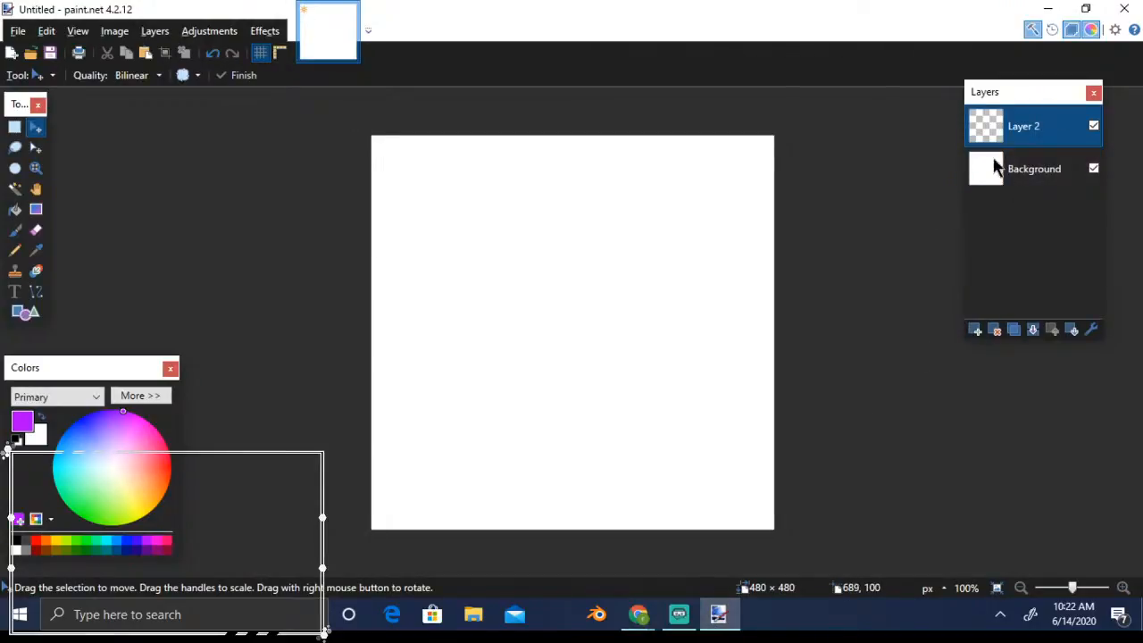
{"action": "key", "text": "ctrl+v"}
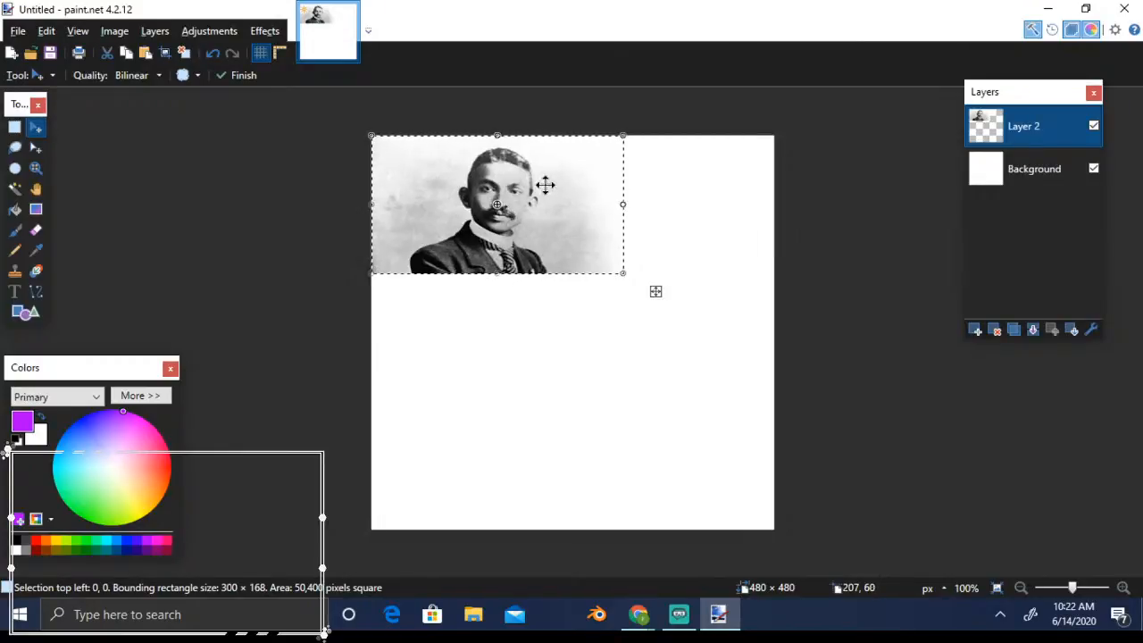
Enlarge the pasted portrait to about 408 × 230 pixels and level it in the upper half of the canvas
{"action": "left_click_drag", "start_coordinate": [545, 185], "coordinate": [584, 221]}
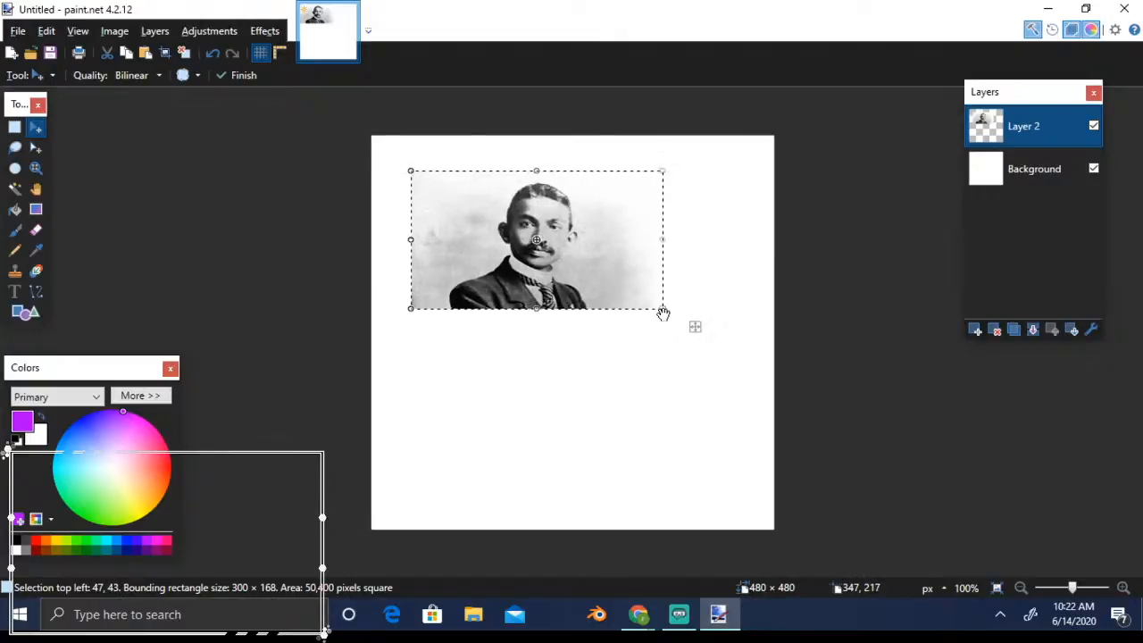
{"action": "left_click_drag", "start_coordinate": [662, 311], "coordinate": [738, 393]}
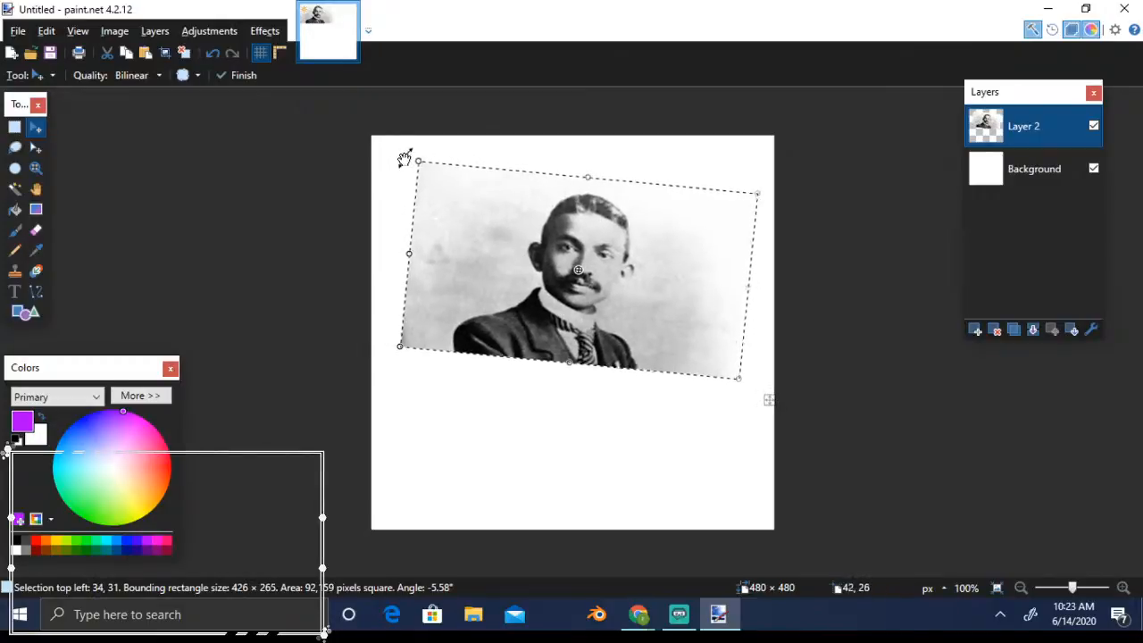
{"action": "left_click_drag", "start_coordinate": [401, 158], "coordinate": [399, 179]}
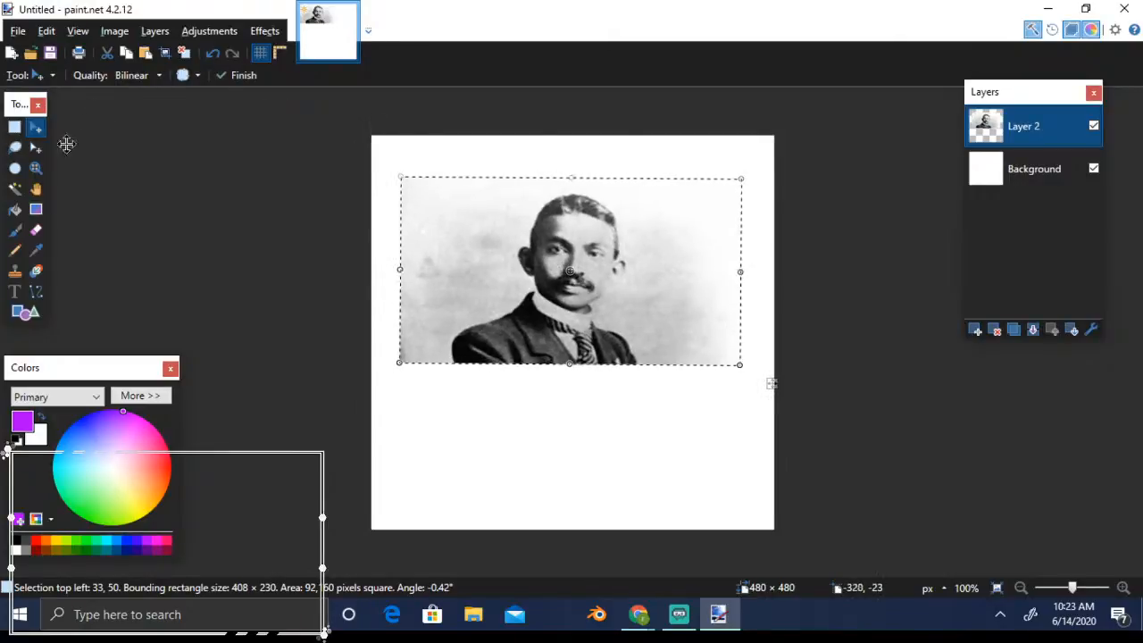
Select the light background on the left of the portrait's head with the Magic Wand at 21% tolerance and delete it
{"action": "left_click", "coordinate": [15, 189]}
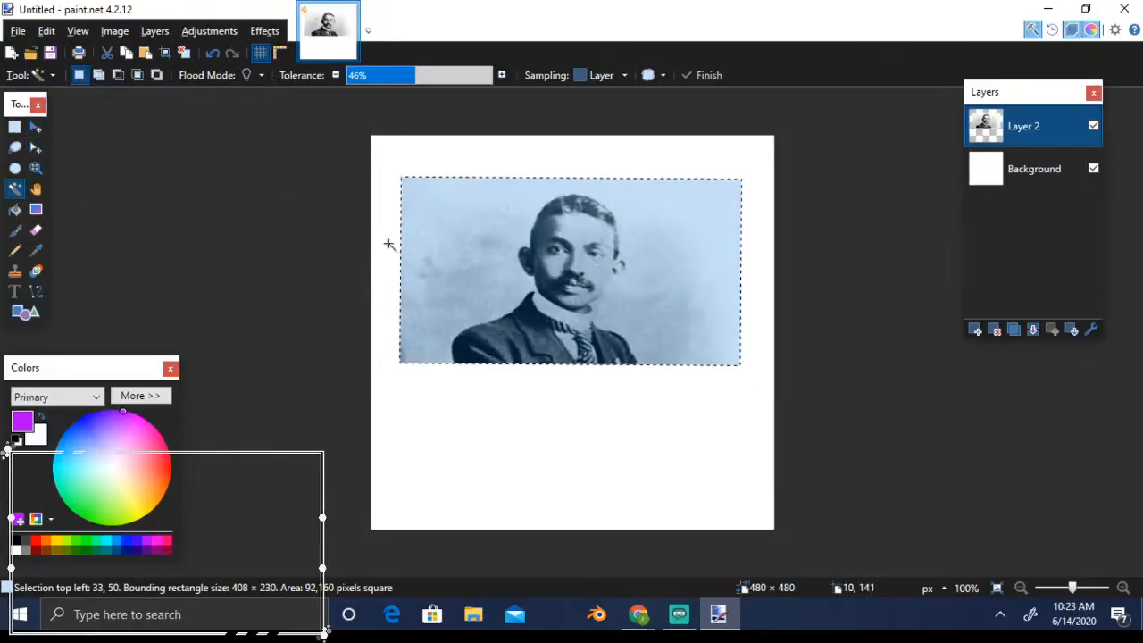
{"action": "left_click", "coordinate": [439, 219]}
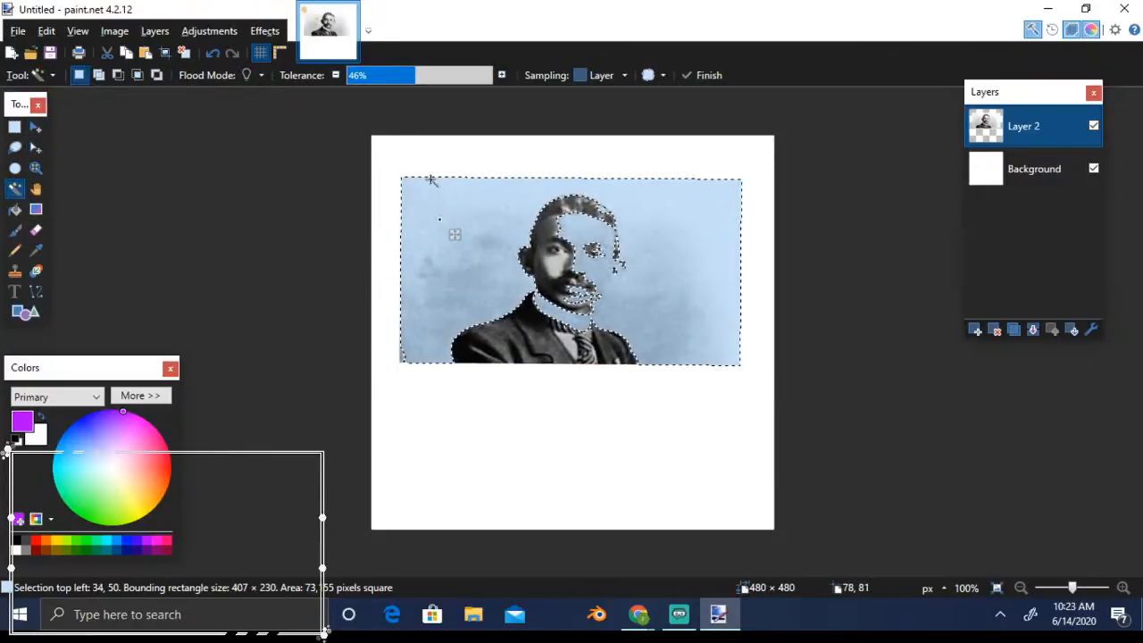
{"action": "left_click", "coordinate": [380, 77]}
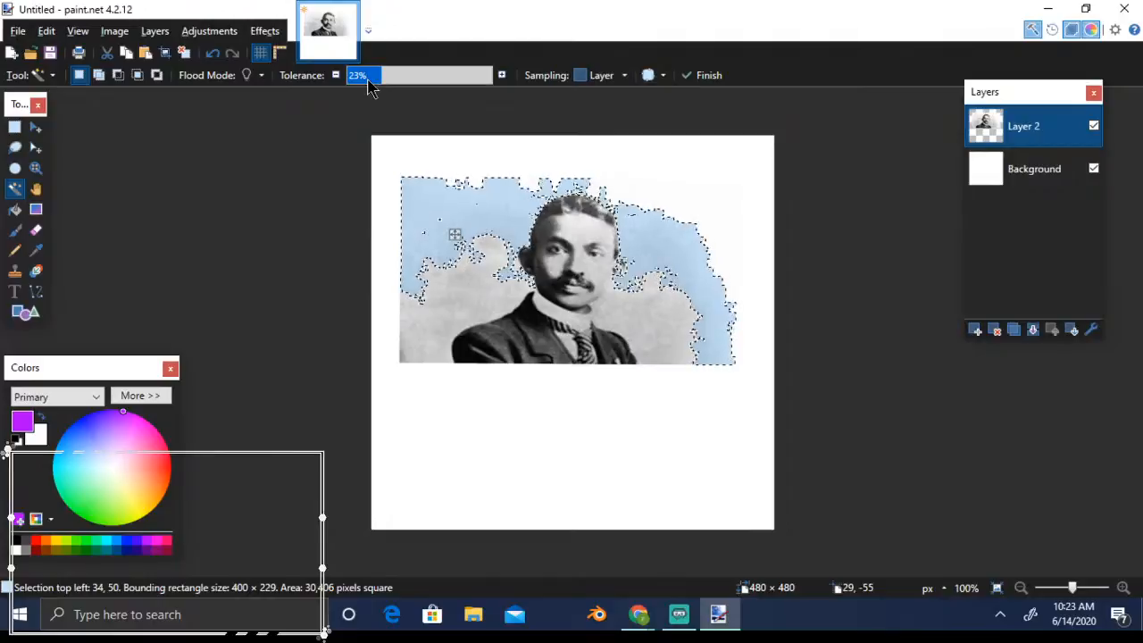
{"action": "left_click", "coordinate": [368, 80]}
{"action": "left_click", "coordinate": [379, 85]}
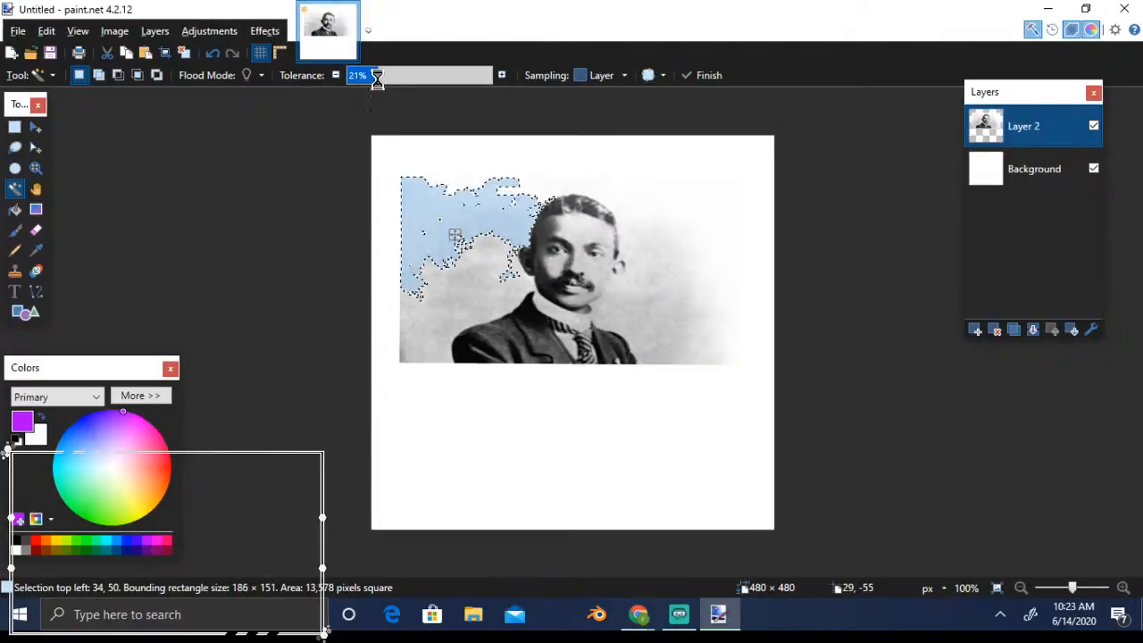
{"action": "key", "text": "Delete"}
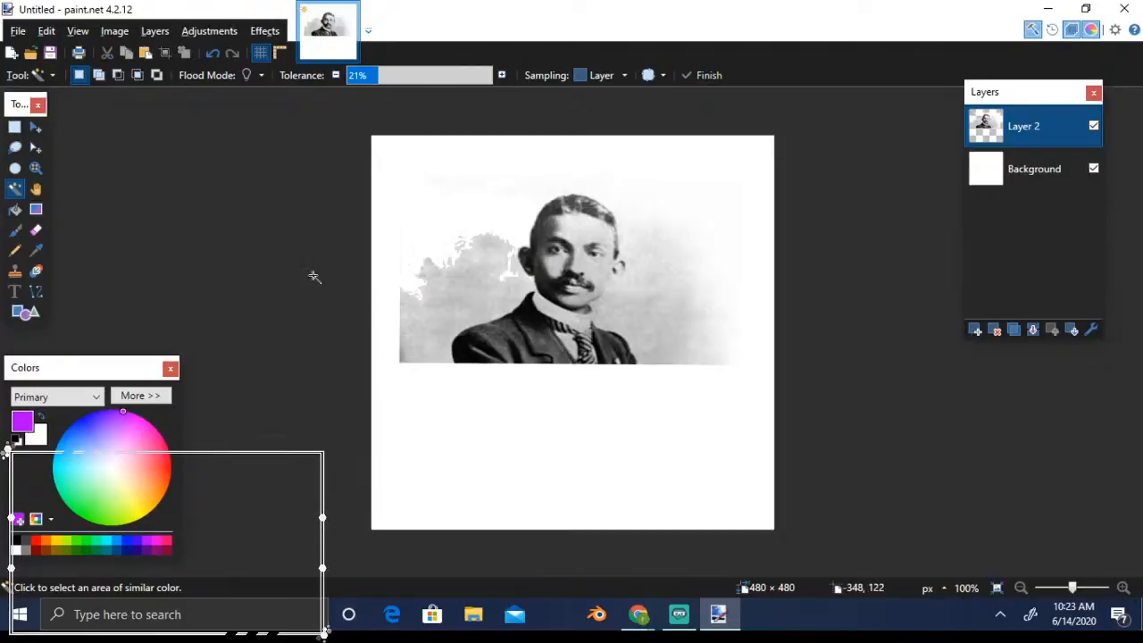
Delete the remaining larger grey background areas left of the face and shoulder using Magic Wand selections
{"action": "left_click", "coordinate": [448, 293]}
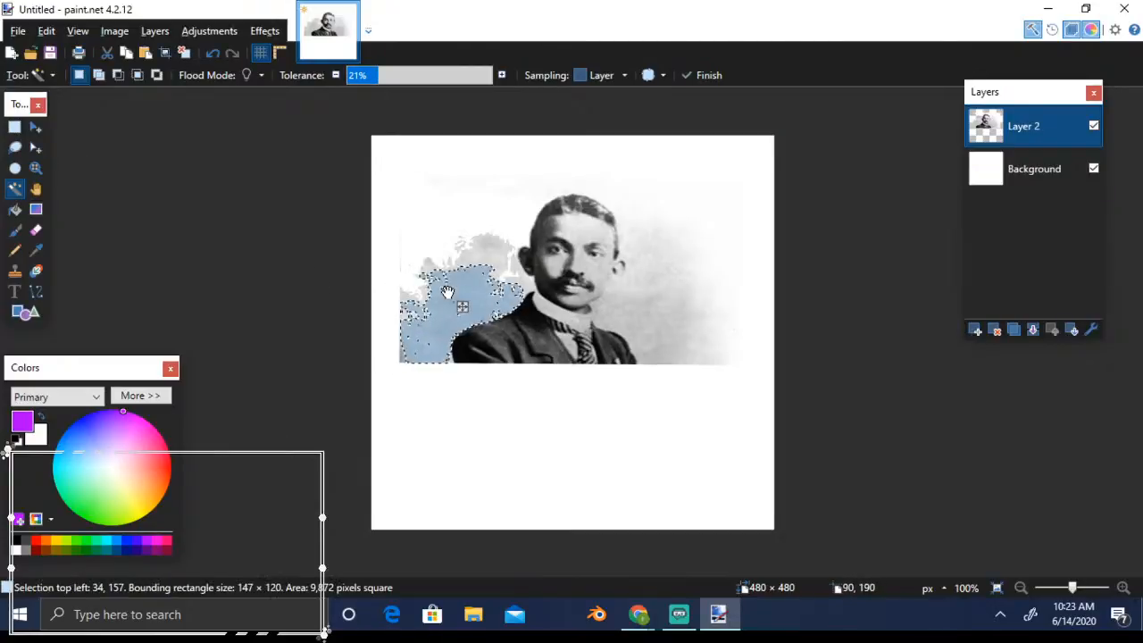
{"action": "key", "text": "Delete"}
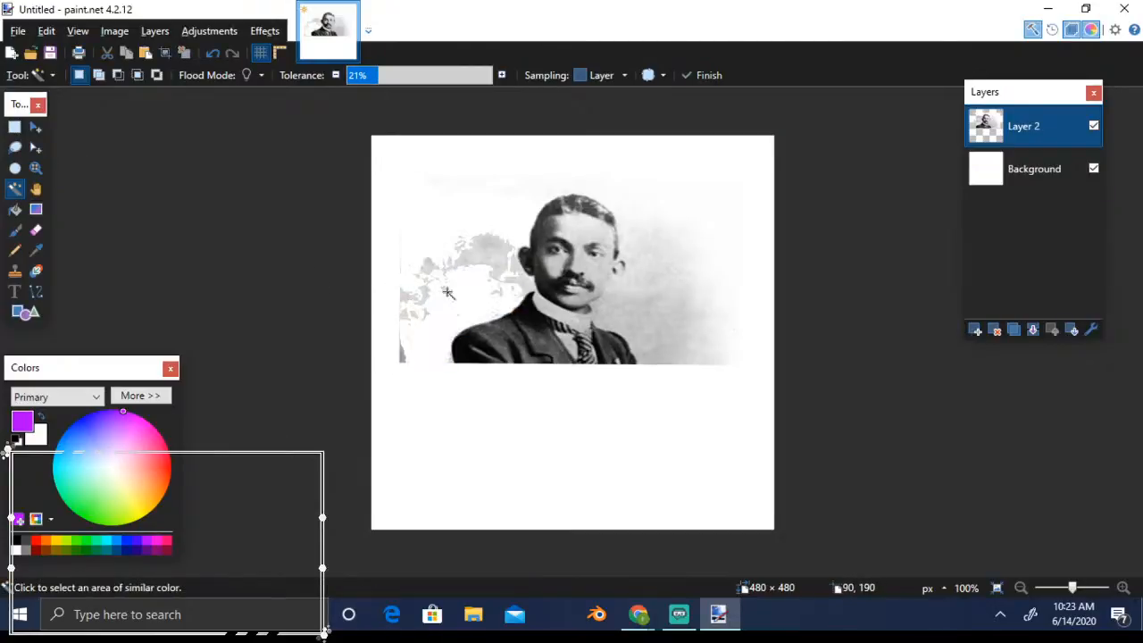
{"action": "left_click", "coordinate": [490, 272]}
{"action": "key", "text": "Delete"}
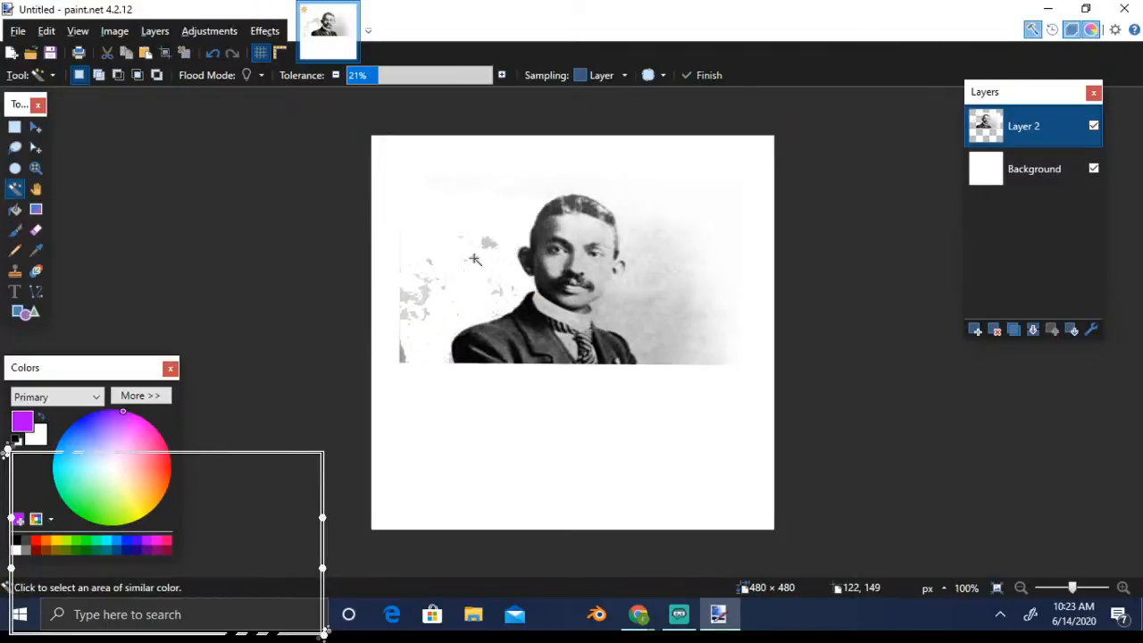
Try to select the grey background beside the shoulder at the right of the portrait with the Magic Wand at 5% tolerance
{"action": "left_click", "coordinate": [645, 340]}
{"action": "left_click", "coordinate": [360, 75]}
{"action": "left_click_drag", "start_coordinate": [364, 83], "coordinate": [356, 81]}
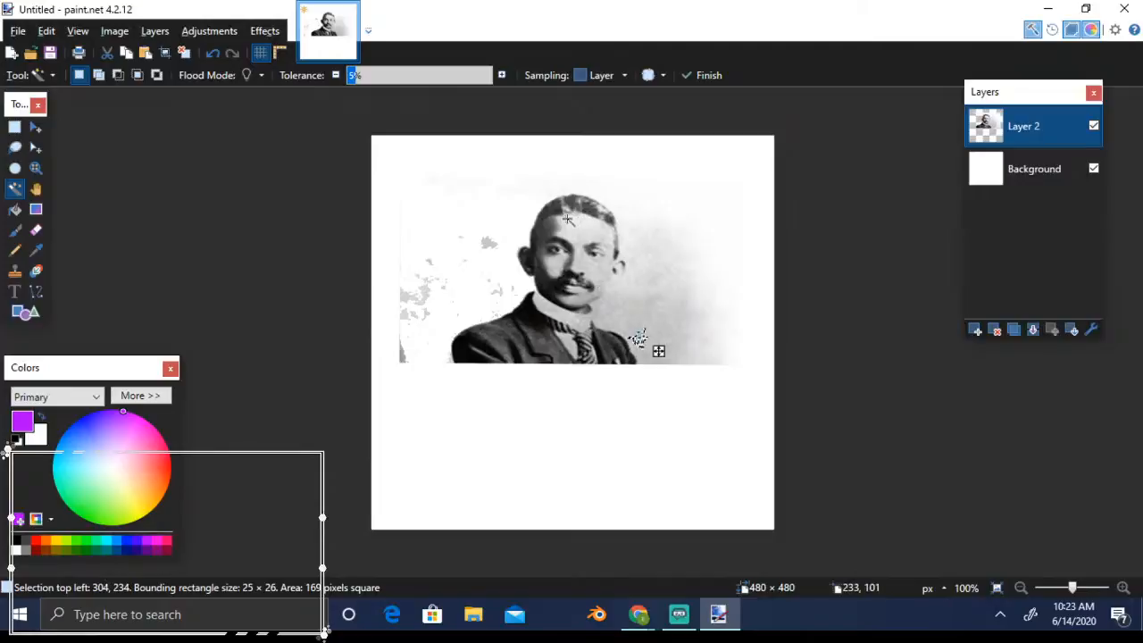
Delete a rectangular block of grey background to the right of the portrait's head and shoulder, and clear the selection
{"action": "left_click", "coordinate": [16, 129]}
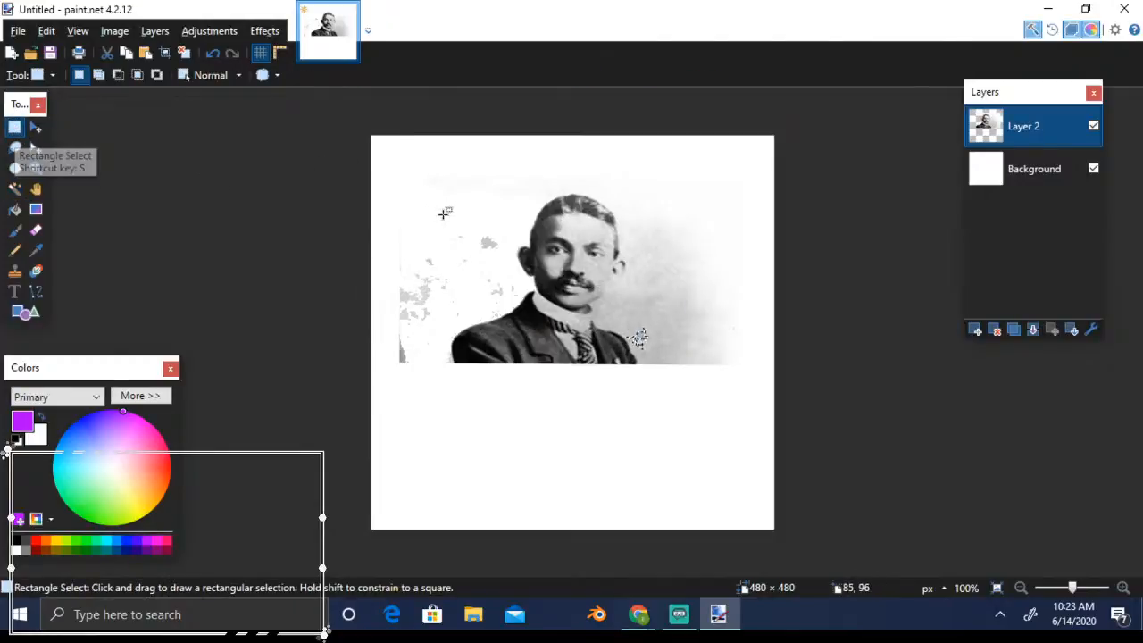
{"action": "left_click_drag", "start_coordinate": [638, 217], "coordinate": [738, 362]}
{"action": "key", "text": "Delete"}
{"action": "key", "text": "ctrl+d"}
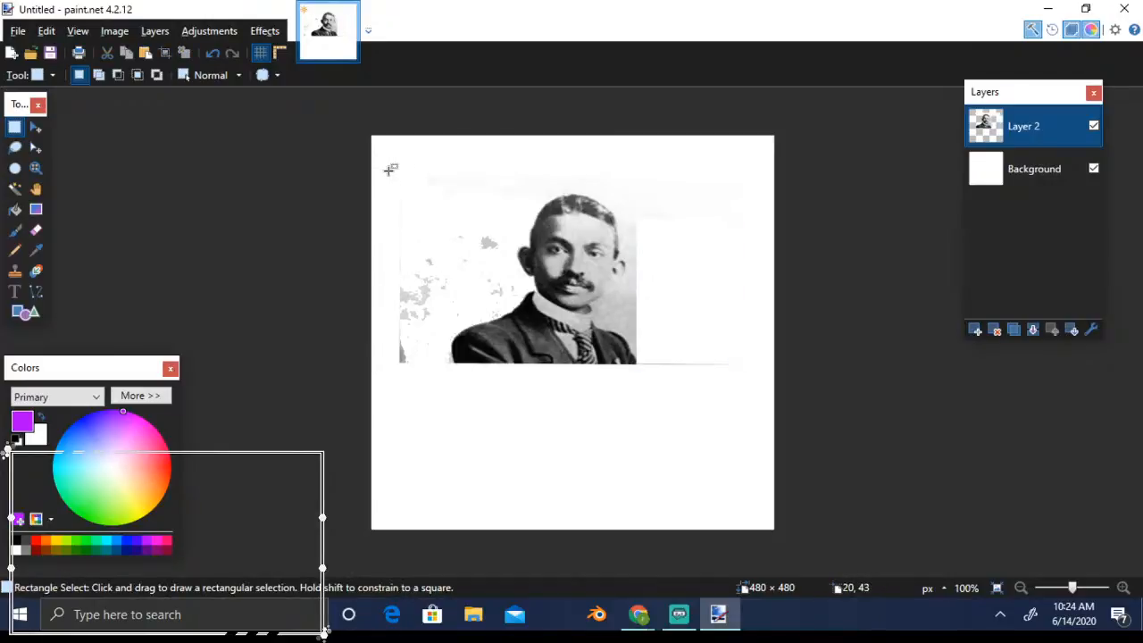
Delete a rectangle of about 152 × 160 pixels covering the background remnants left of the portrait's head, and clear the selection
{"action": "left_click_drag", "start_coordinate": [388, 170], "coordinate": [515, 305]}
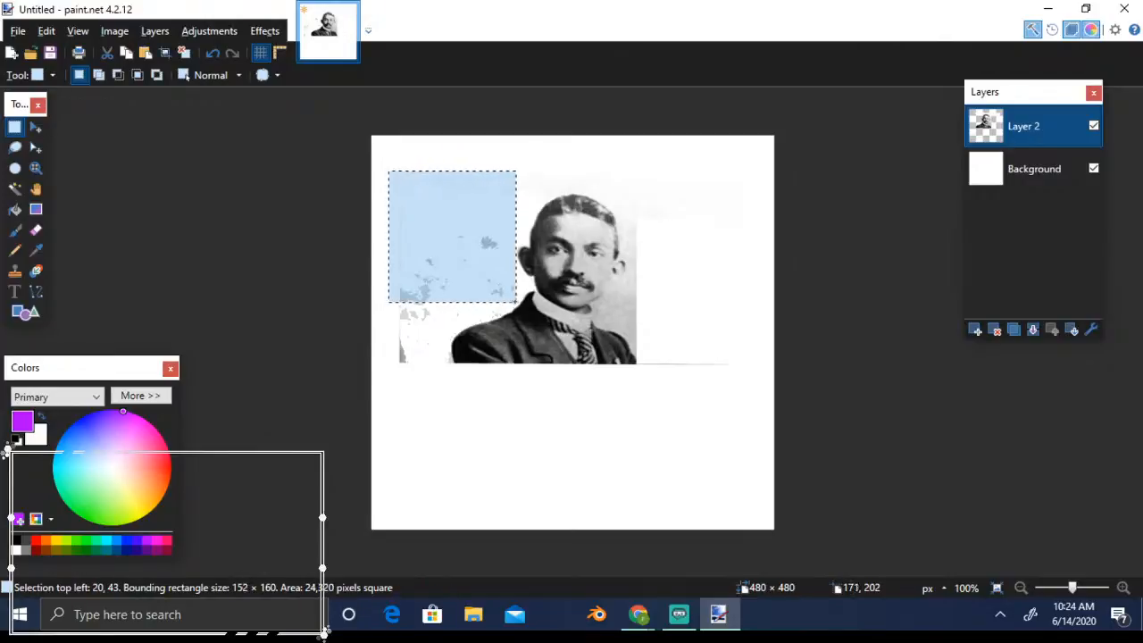
{"action": "key", "text": "Delete"}
{"action": "key", "text": "ctrl+d"}
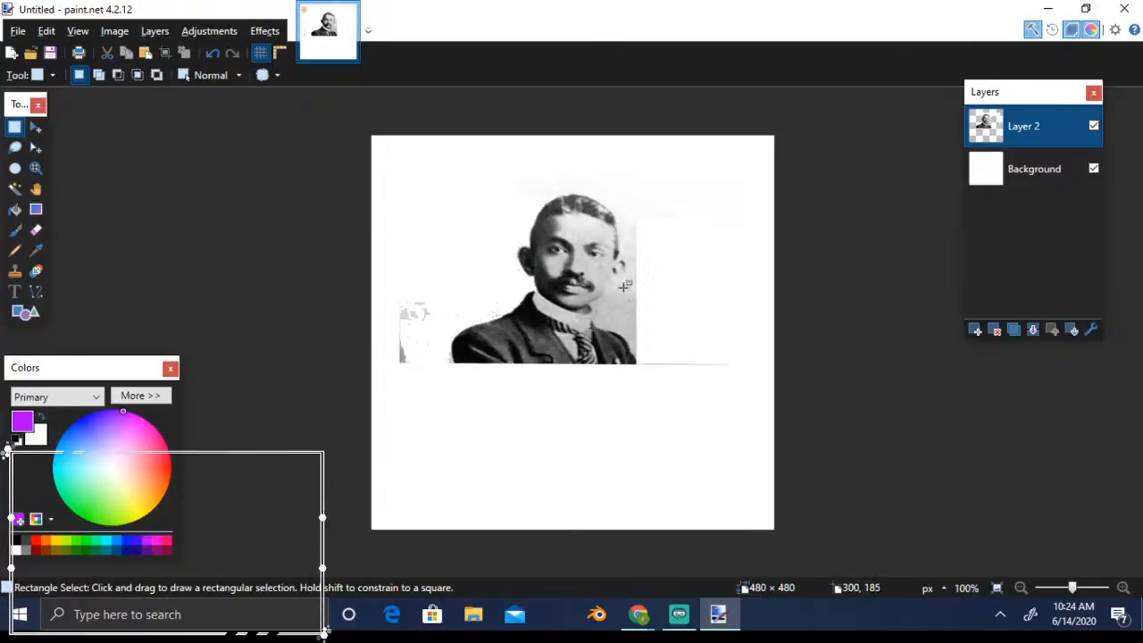
Lasso the outline of the whole figure, from shoulder around the ears and head to the other shoulder, about 222 × 209 pixels
{"action": "left_click", "coordinate": [15, 149]}
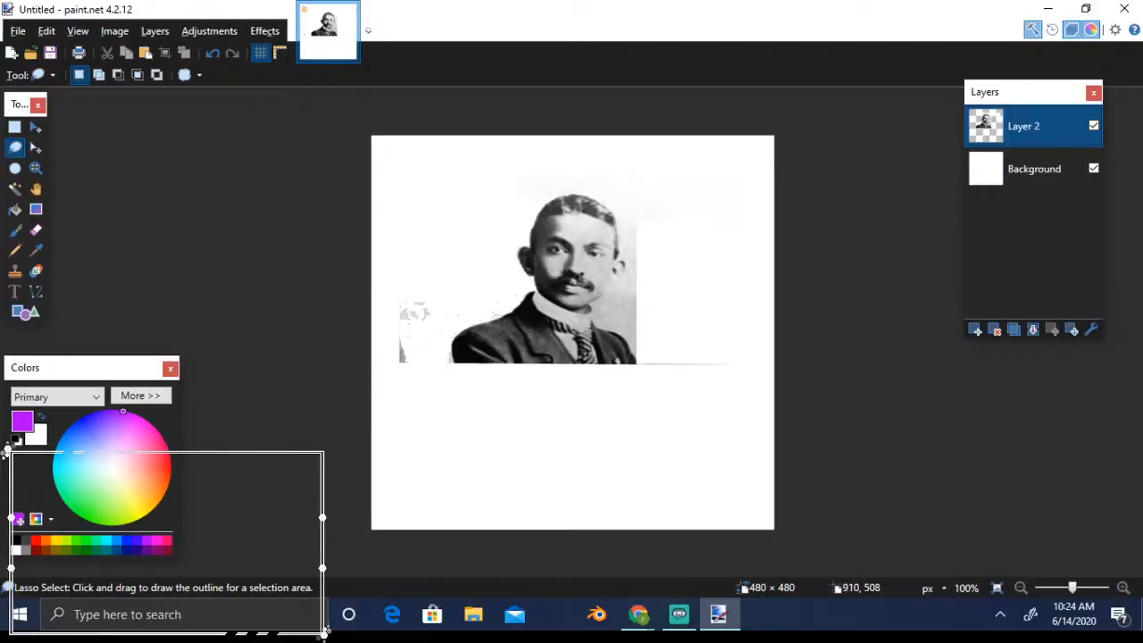
{"action": "left_click", "coordinate": [1123, 590]}
{"action": "left_click", "coordinate": [1124, 590]}
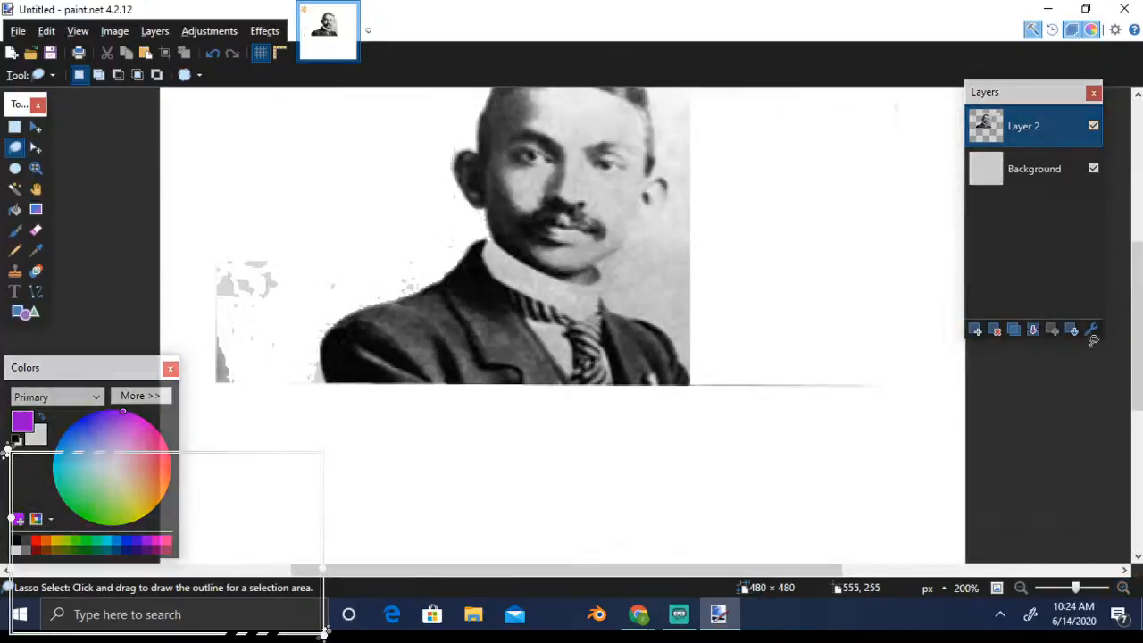
{"action": "left_click_drag", "start_coordinate": [1141, 322], "coordinate": [1141, 290]}
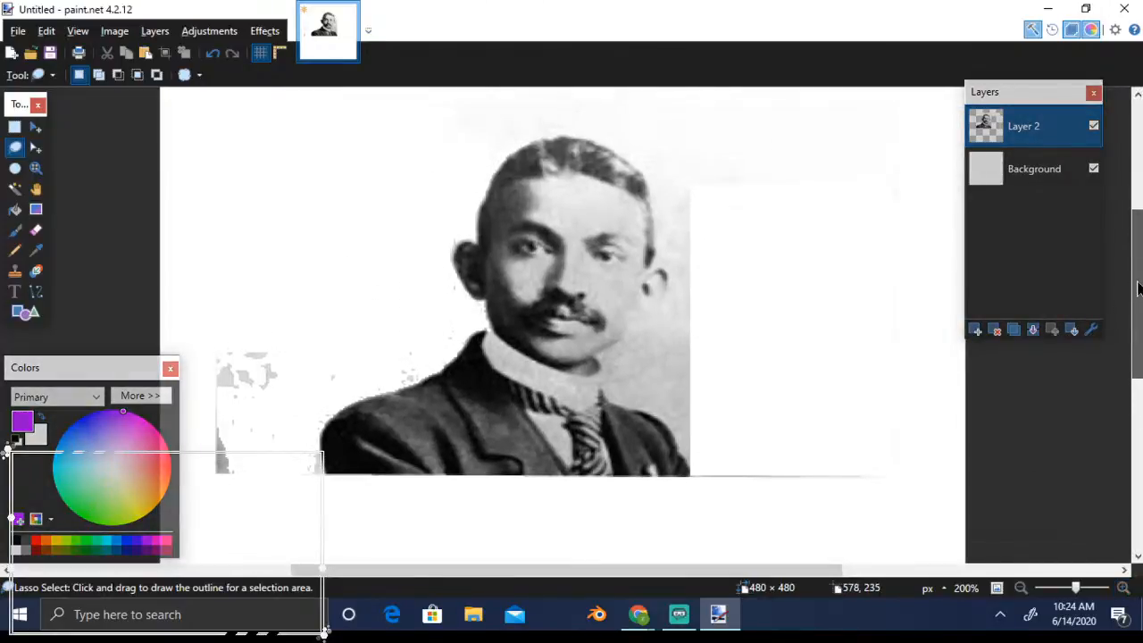
{"action": "left_click", "coordinate": [1124, 589]}
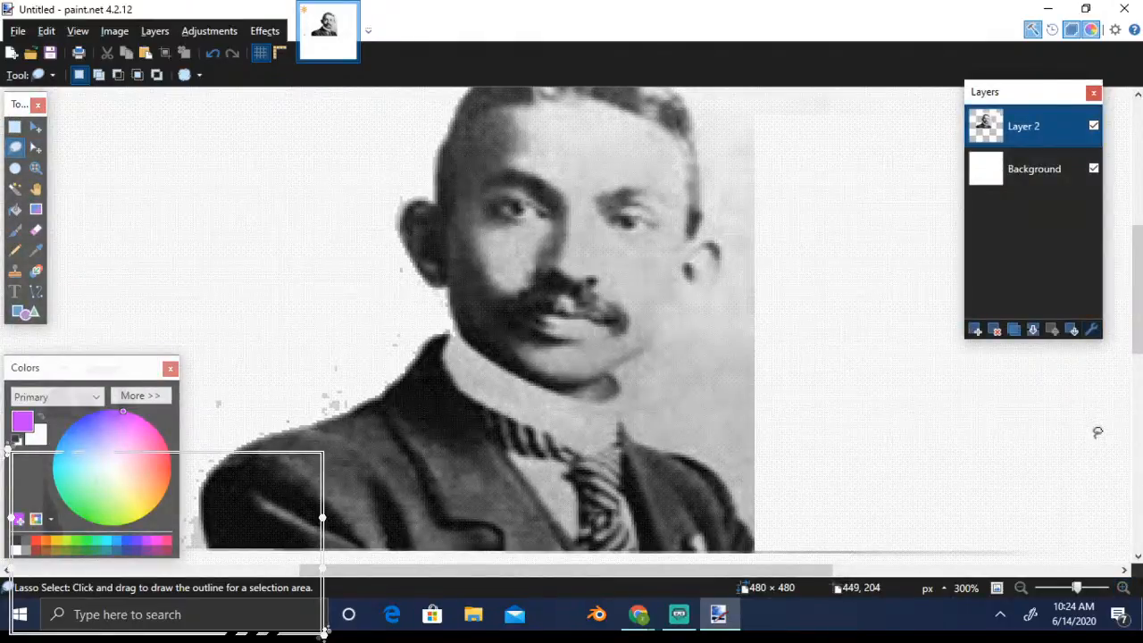
{"action": "left_click", "coordinate": [1021, 589]}
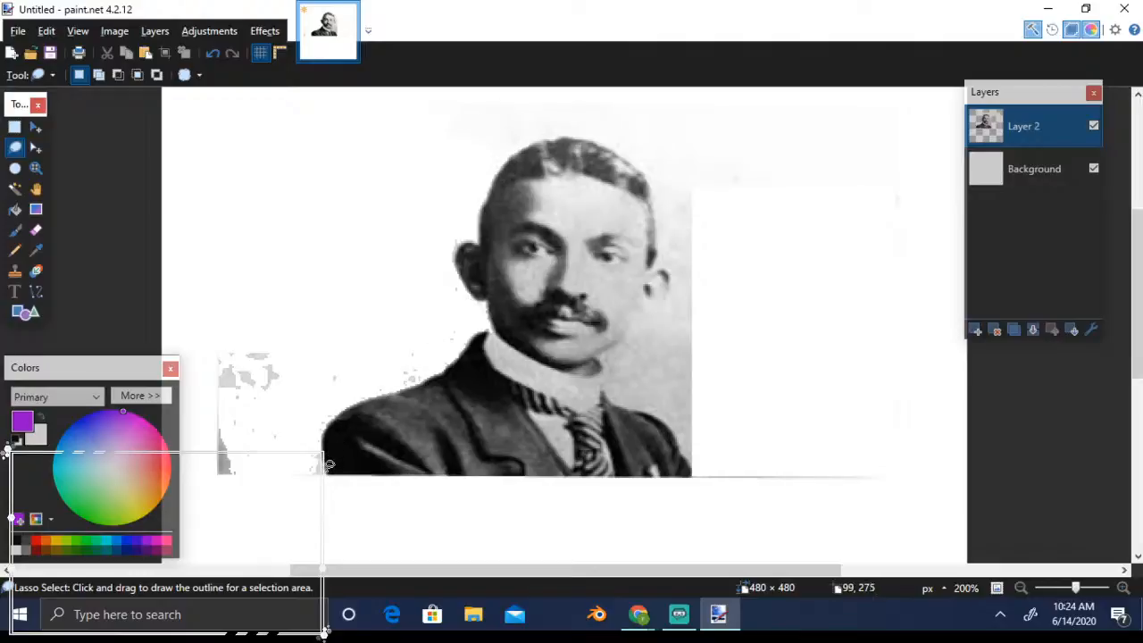
{"action": "mouse_move", "coordinate": [328, 473]}
{"action": "left_mouse_down"}
{"action": "mouse_move", "coordinate": [322, 439]}
{"action": "mouse_move", "coordinate": [349, 403]}
{"action": "left_mouse_up"}
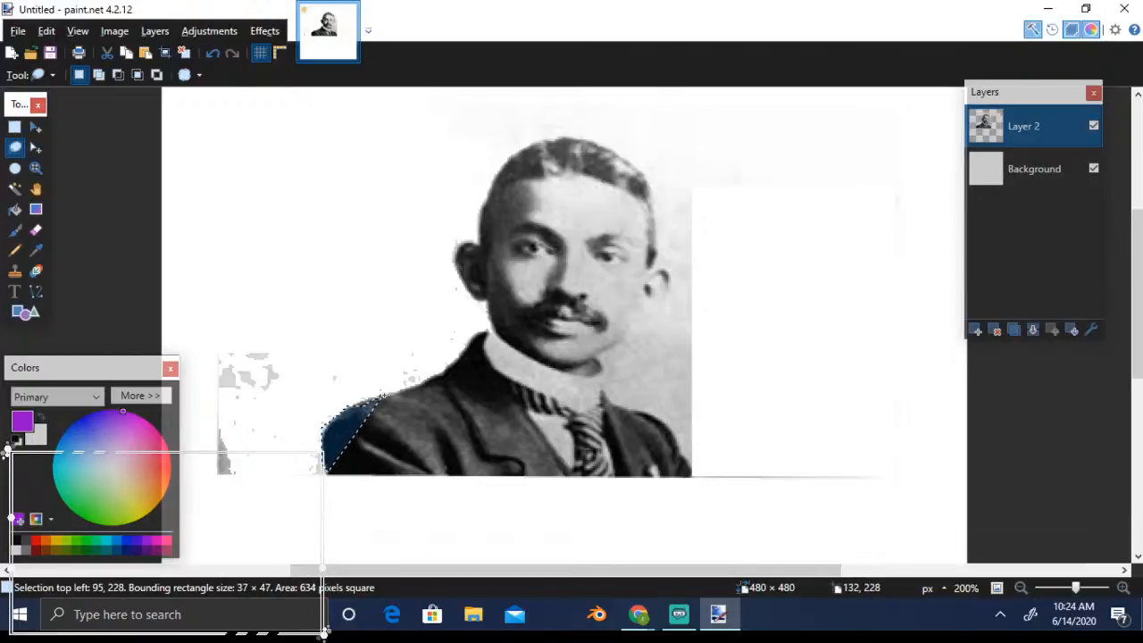
{"action": "left_click_drag", "start_coordinate": [411, 385], "coordinate": [435, 376]}
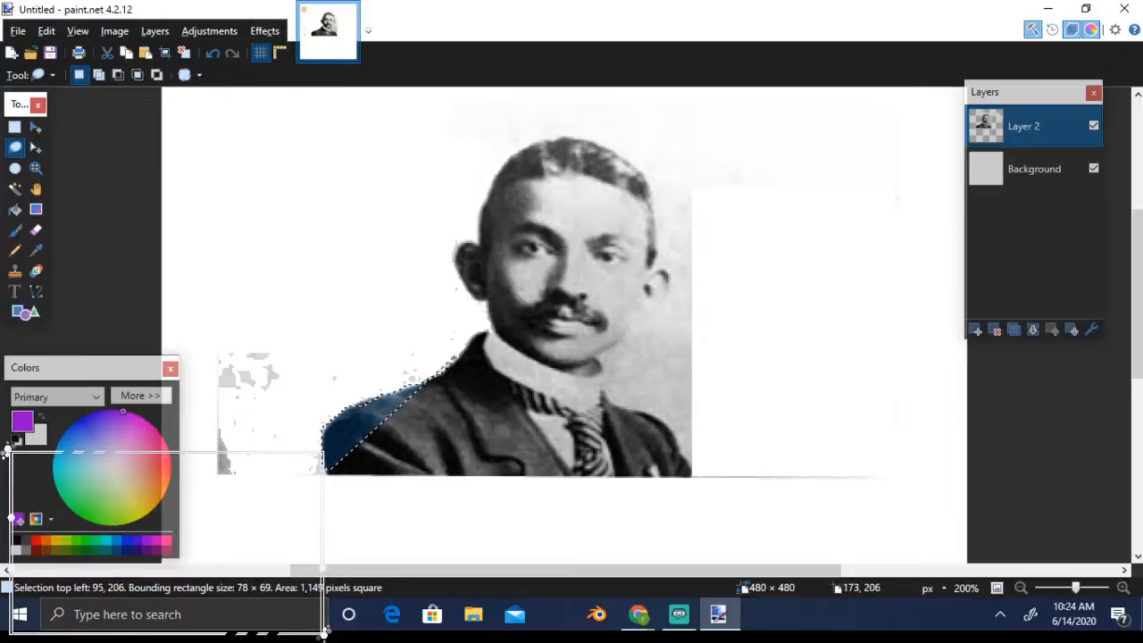
{"action": "mouse_move", "coordinate": [480, 329]}
{"action": "left_mouse_down"}
{"action": "mouse_move", "coordinate": [495, 319]}
{"action": "mouse_move", "coordinate": [489, 301]}
{"action": "left_mouse_up"}
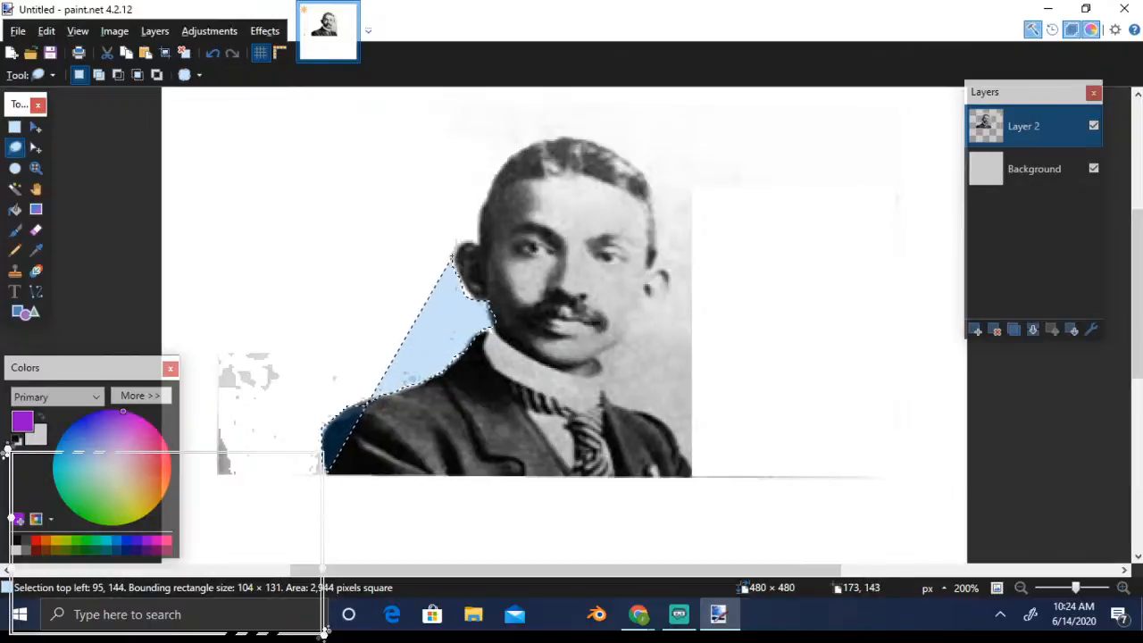
{"action": "left_click_drag", "start_coordinate": [453, 251], "coordinate": [474, 240]}
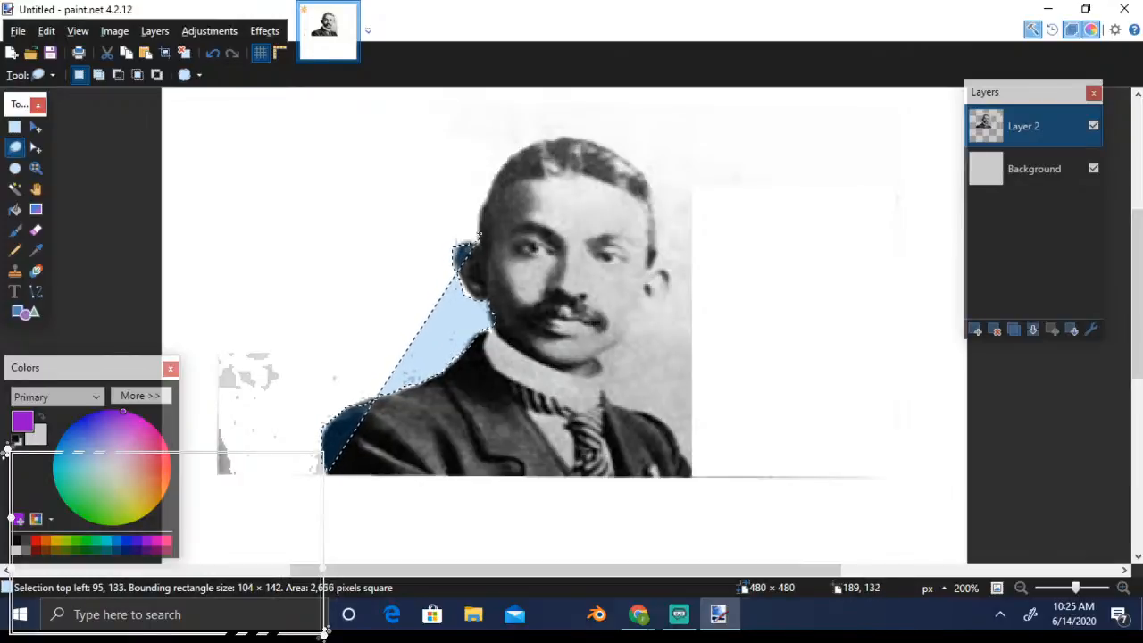
{"action": "left_click_drag", "start_coordinate": [488, 186], "coordinate": [503, 166]}
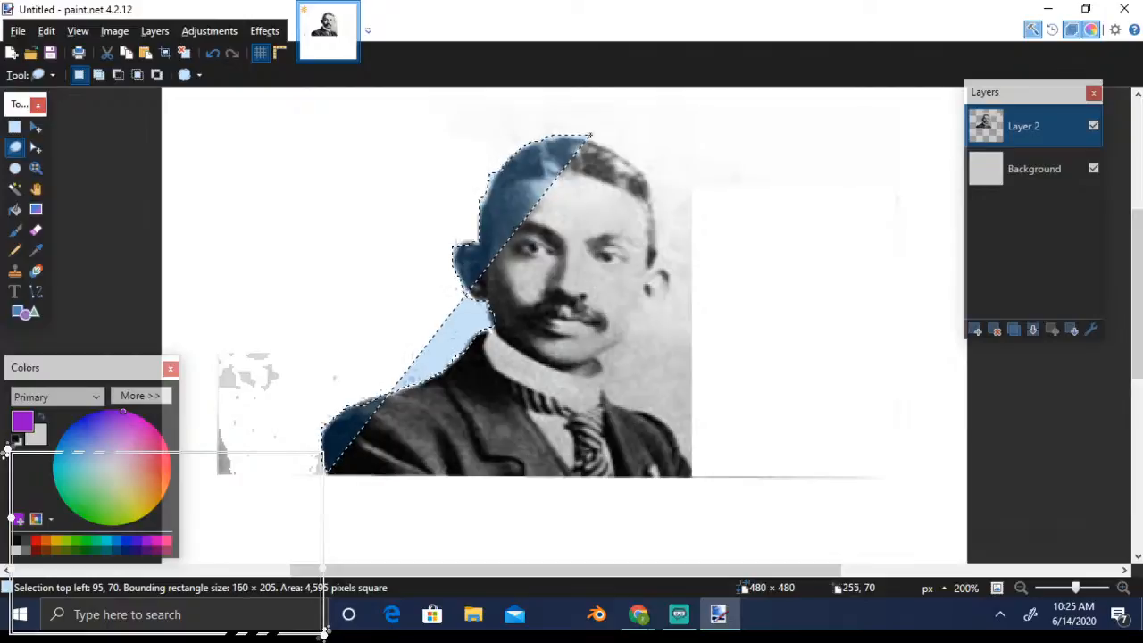
{"action": "mouse_move", "coordinate": [593, 141]}
{"action": "left_mouse_down"}
{"action": "mouse_move", "coordinate": [627, 157]}
{"action": "mouse_move", "coordinate": [656, 198]}
{"action": "mouse_move", "coordinate": [672, 298]}
{"action": "mouse_move", "coordinate": [619, 345]}
{"action": "mouse_move", "coordinate": [604, 377]}
{"action": "mouse_move", "coordinate": [628, 410]}
{"action": "mouse_move", "coordinate": [672, 430]}
{"action": "mouse_move", "coordinate": [694, 478]}
{"action": "left_mouse_up"}
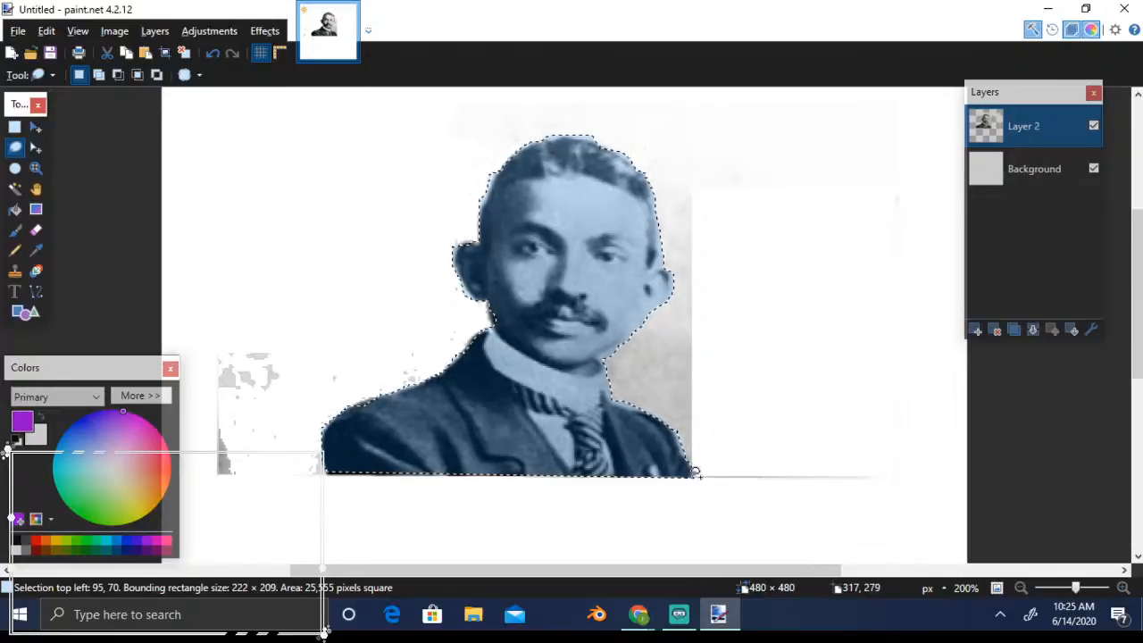
Copy the lassoed figure from Layer 2 onto a new layer and hide Layer 2
{"action": "left_click", "coordinate": [976, 330]}
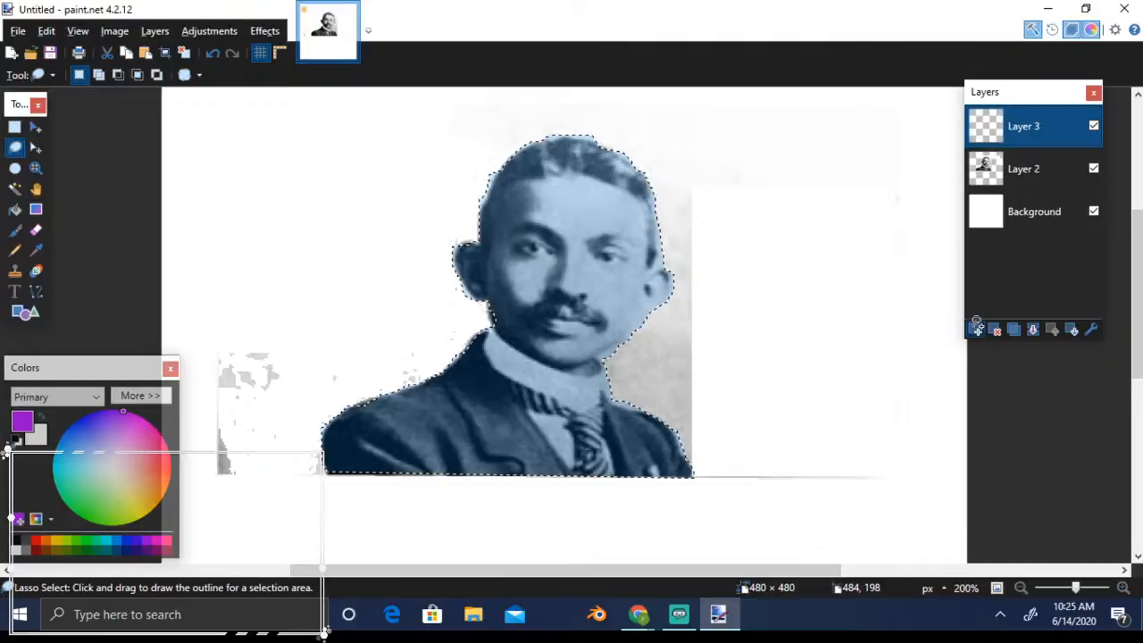
{"action": "key", "text": "ctrl+v"}
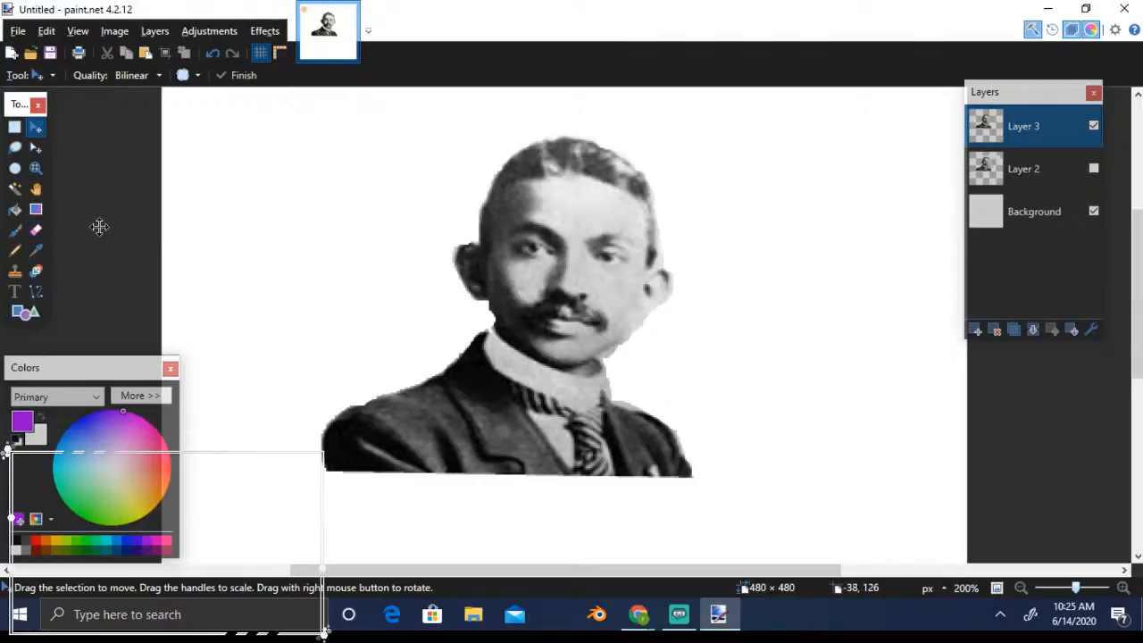
Erase the leftover background along the jaw and cheek edge of the cut-out figure, using the Eraser at brush width 4
{"action": "left_click", "coordinate": [36, 234]}
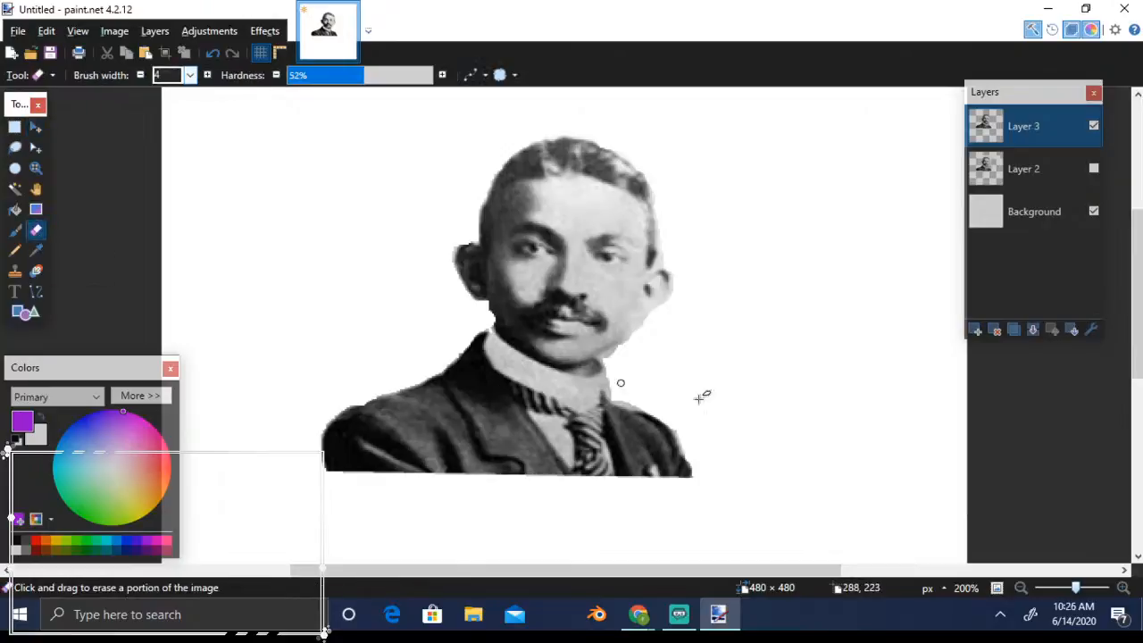
{"action": "left_click", "coordinate": [1124, 591]}
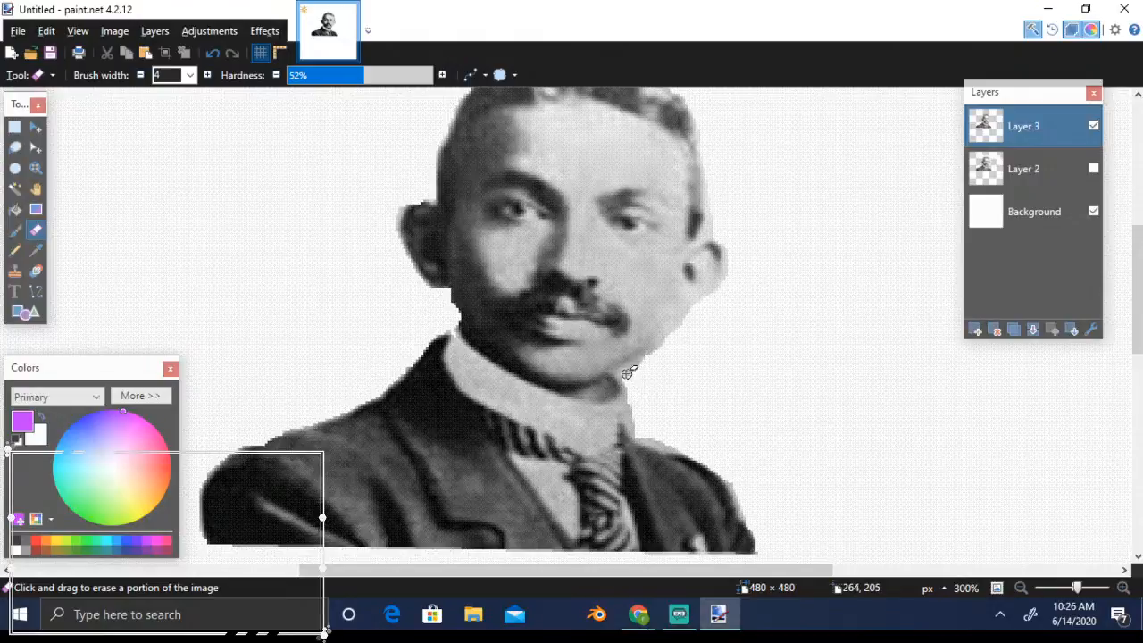
{"action": "left_click_drag", "start_coordinate": [622, 373], "coordinate": [686, 319]}
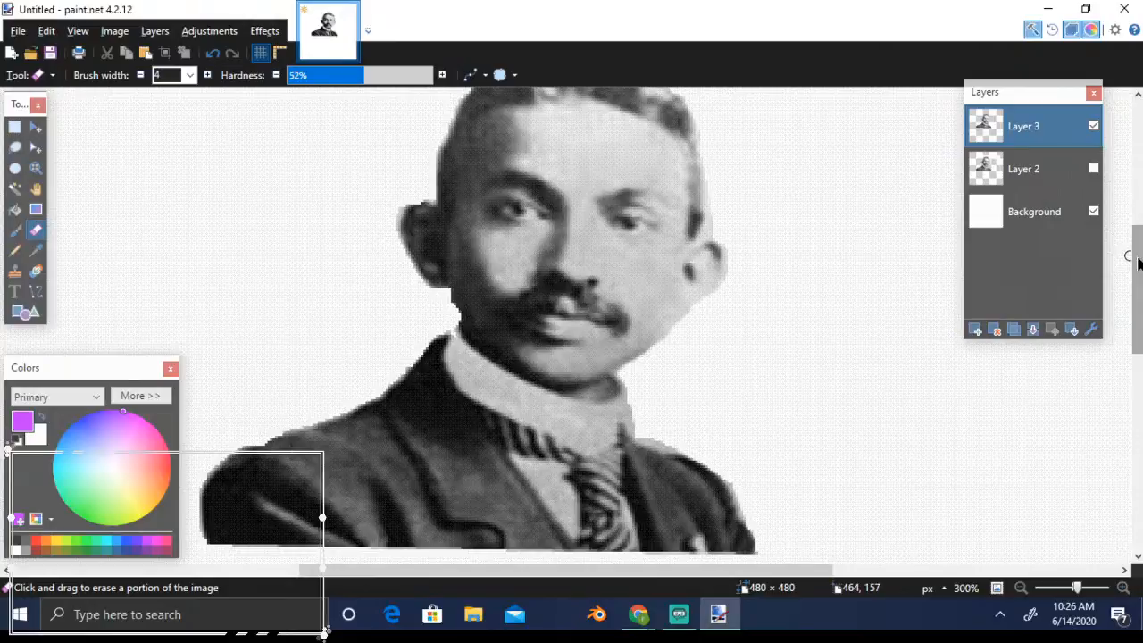
{"action": "scroll", "coordinate": [1136, 259], "scroll_direction": "up", "scroll_amount": 2}
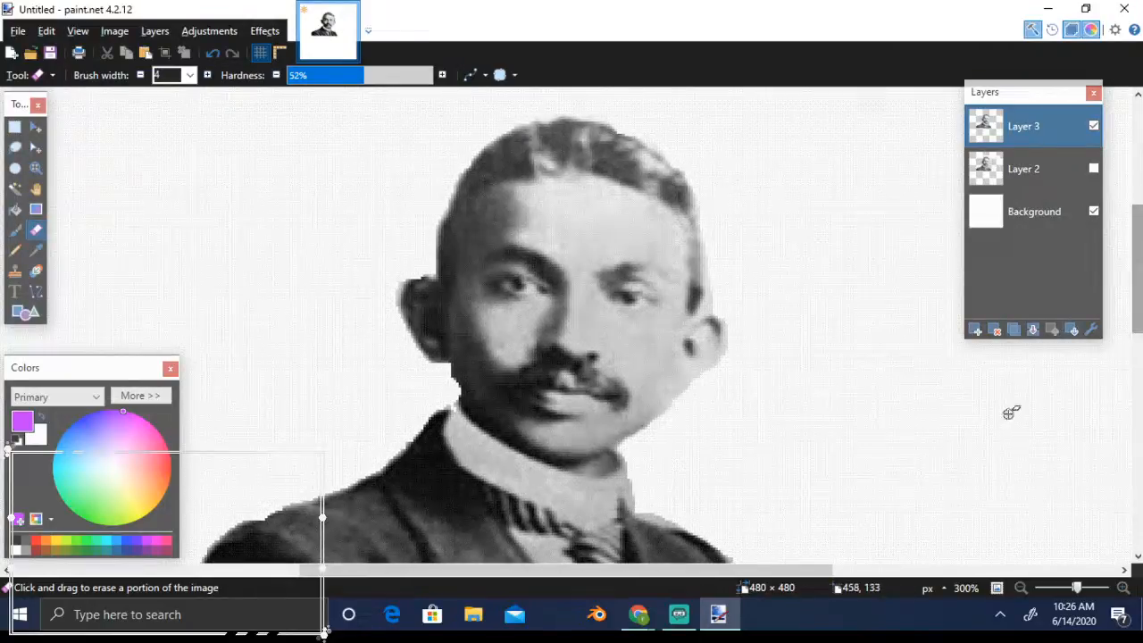
{"action": "left_click", "coordinate": [1068, 590]}
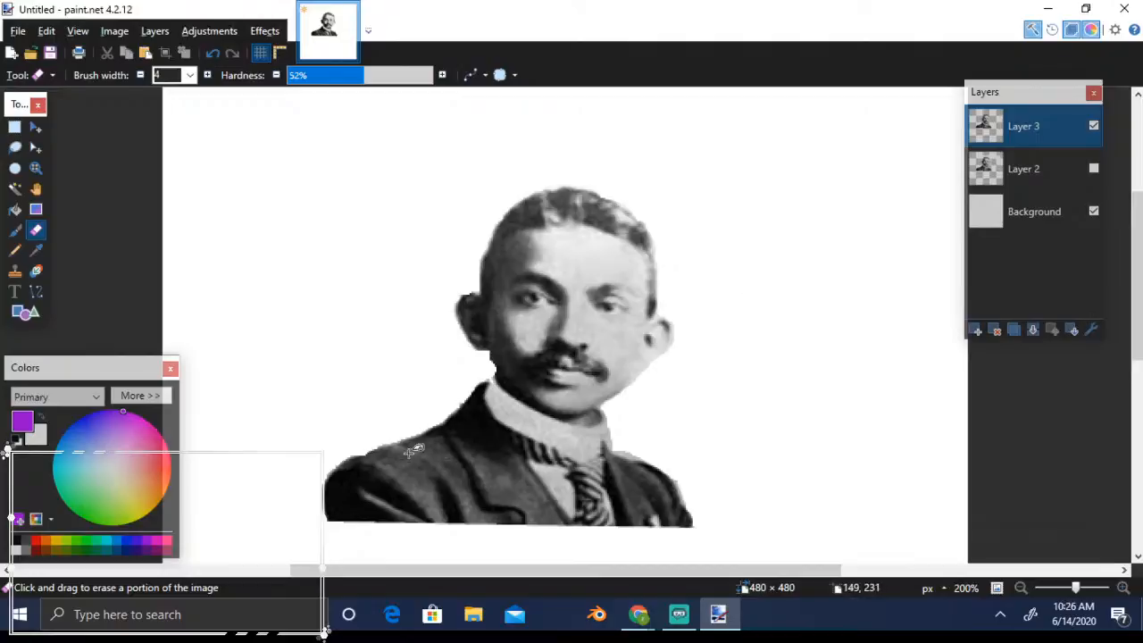
Lasso both sides of the suit jacket, about 223 × 91 pixels, excluding shirt and tie, and copy them onto a new layer
{"action": "left_click", "coordinate": [14, 148]}
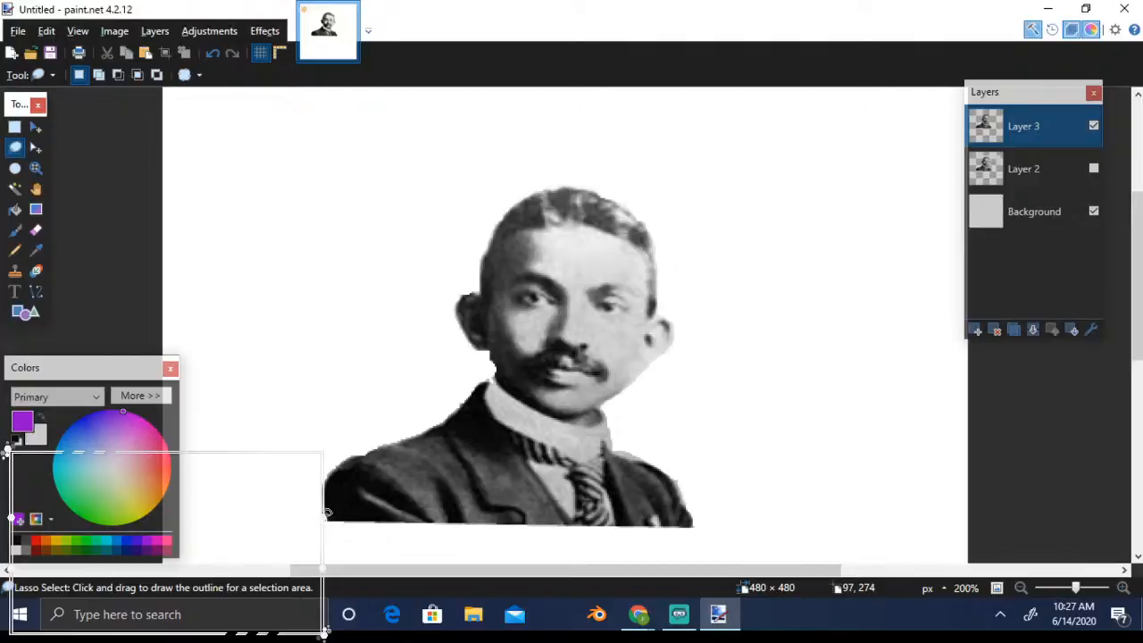
{"action": "mouse_move", "coordinate": [329, 523]}
{"action": "left_mouse_down"}
{"action": "mouse_move", "coordinate": [328, 472]}
{"action": "mouse_move", "coordinate": [347, 454]}
{"action": "mouse_move", "coordinate": [439, 428]}
{"action": "mouse_move", "coordinate": [484, 381]}
{"action": "mouse_move", "coordinate": [509, 444]}
{"action": "mouse_move", "coordinate": [564, 520]}
{"action": "mouse_move", "coordinate": [619, 525]}
{"action": "mouse_move", "coordinate": [603, 449]}
{"action": "mouse_move", "coordinate": [643, 459]}
{"action": "mouse_move", "coordinate": [697, 521]}
{"action": "left_mouse_up"}
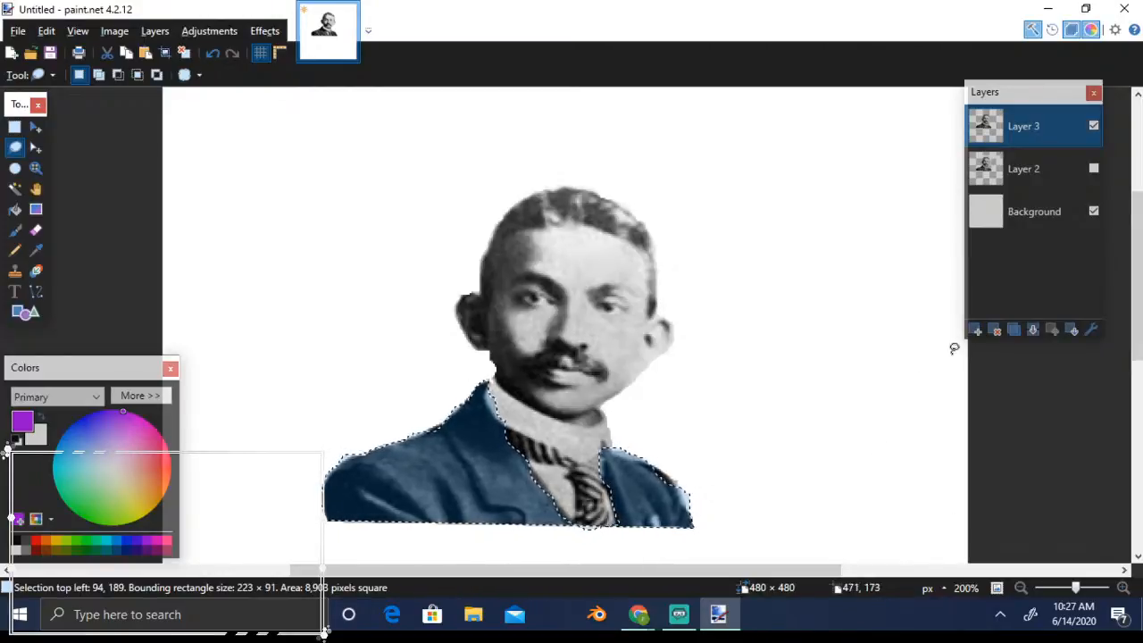
{"action": "left_click", "coordinate": [975, 330]}
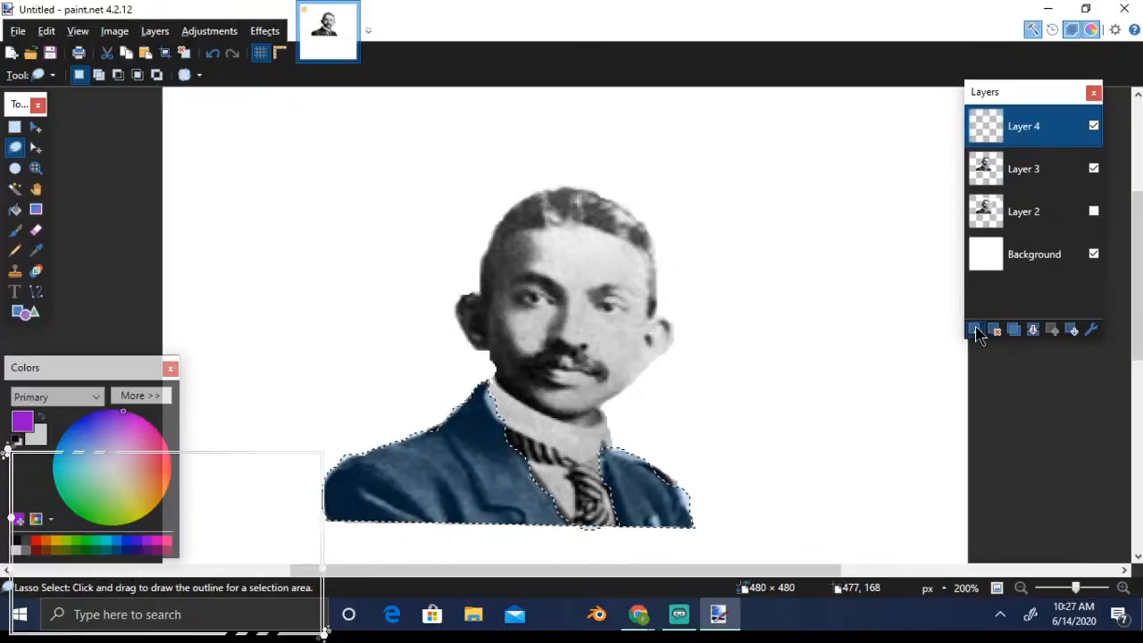
{"action": "key", "text": "ctrl+v"}
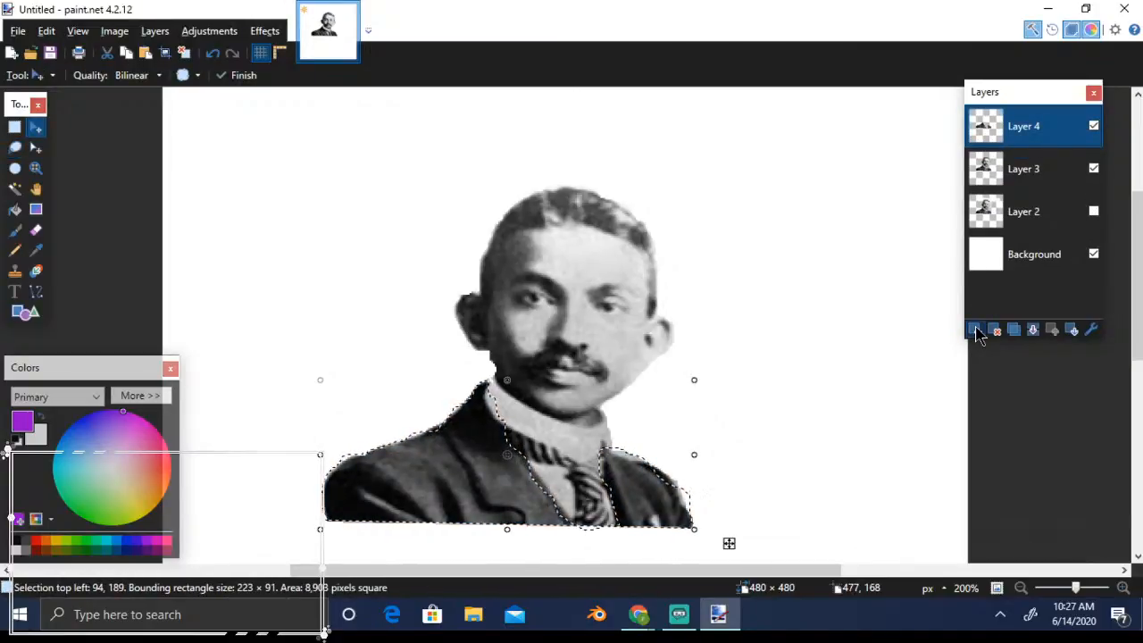
Rename the new jacket layer to Cloths
{"action": "double_click", "coordinate": [1036, 132]}
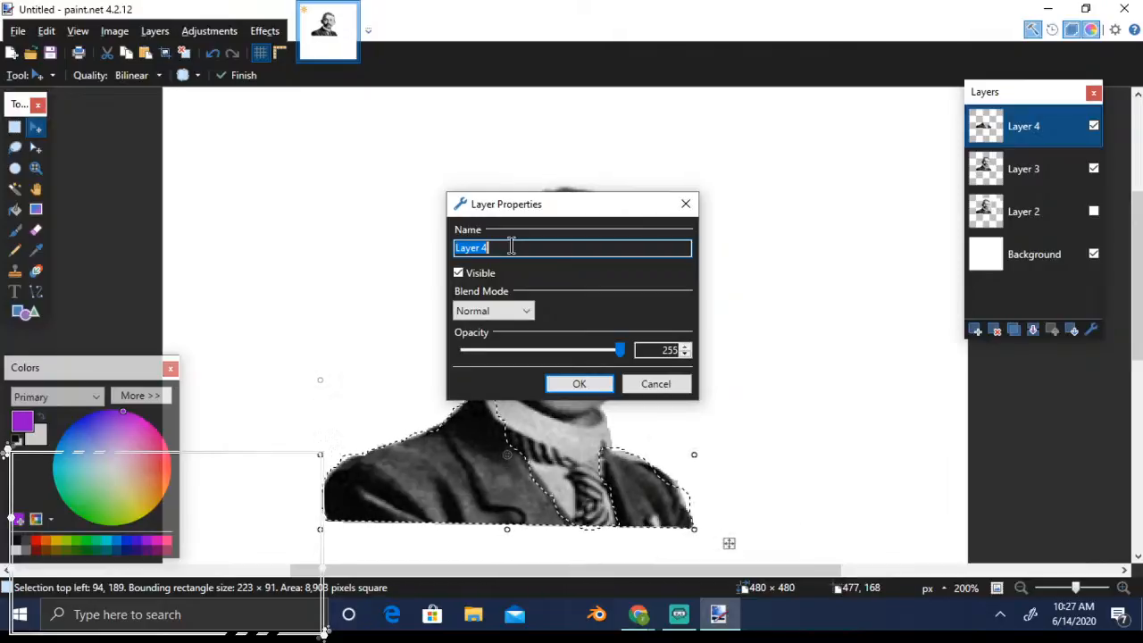
{"action": "type", "text": "Cloths"}
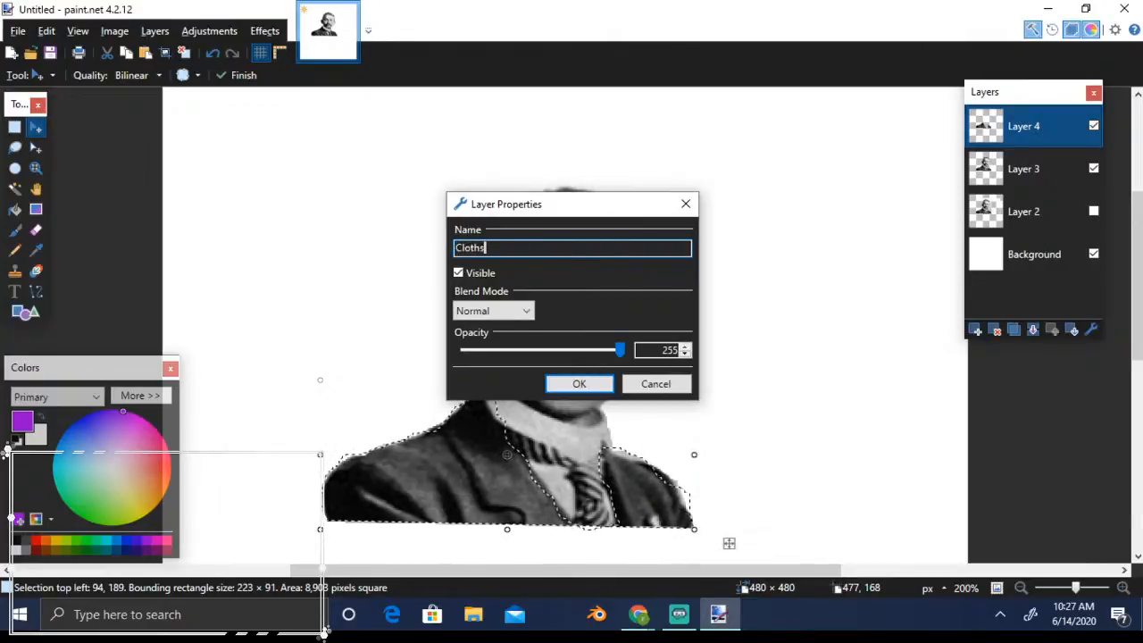
{"action": "left_click", "coordinate": [579, 383]}
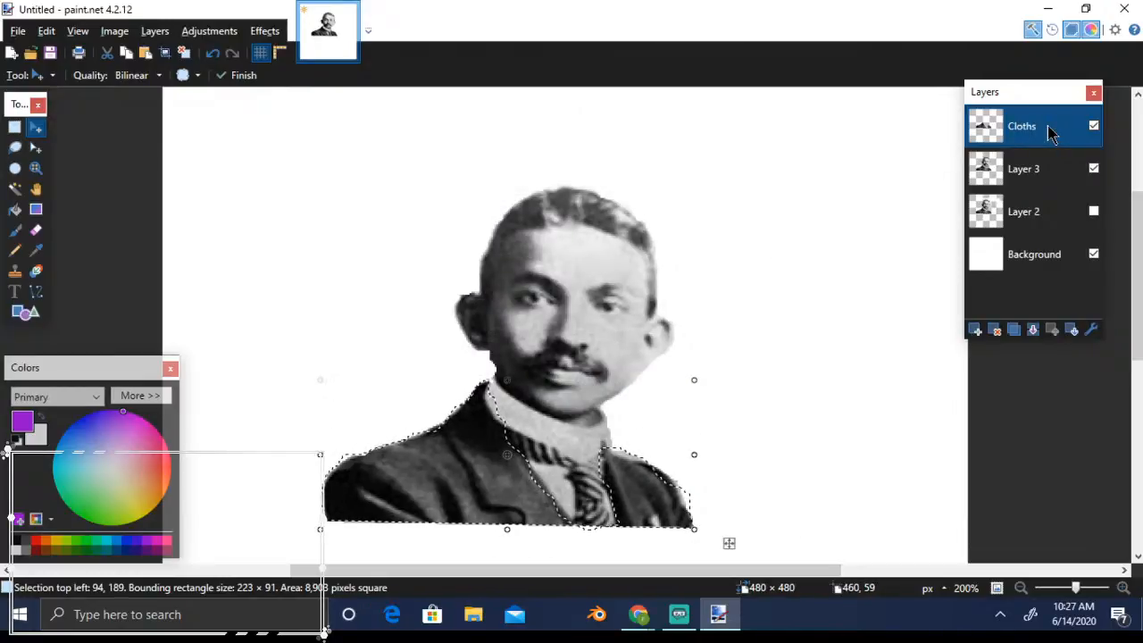
Hide Layer 3 while keeping the Cloths layer active, so the jacket is isolated
{"action": "left_click", "coordinate": [1033, 184]}
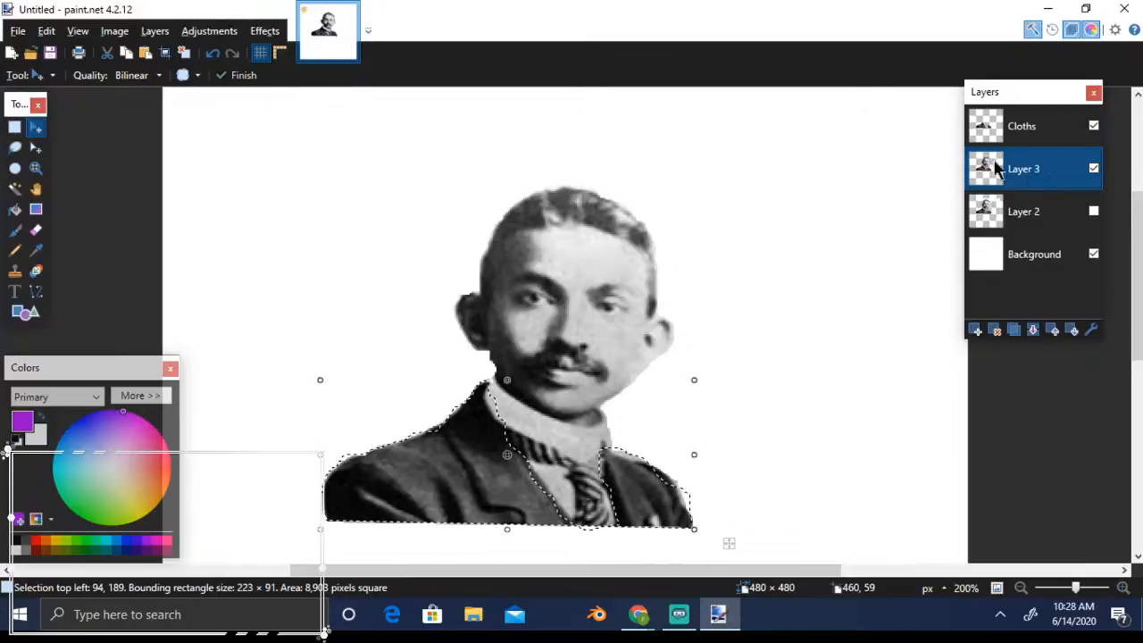
{"action": "left_click", "coordinate": [1032, 128]}
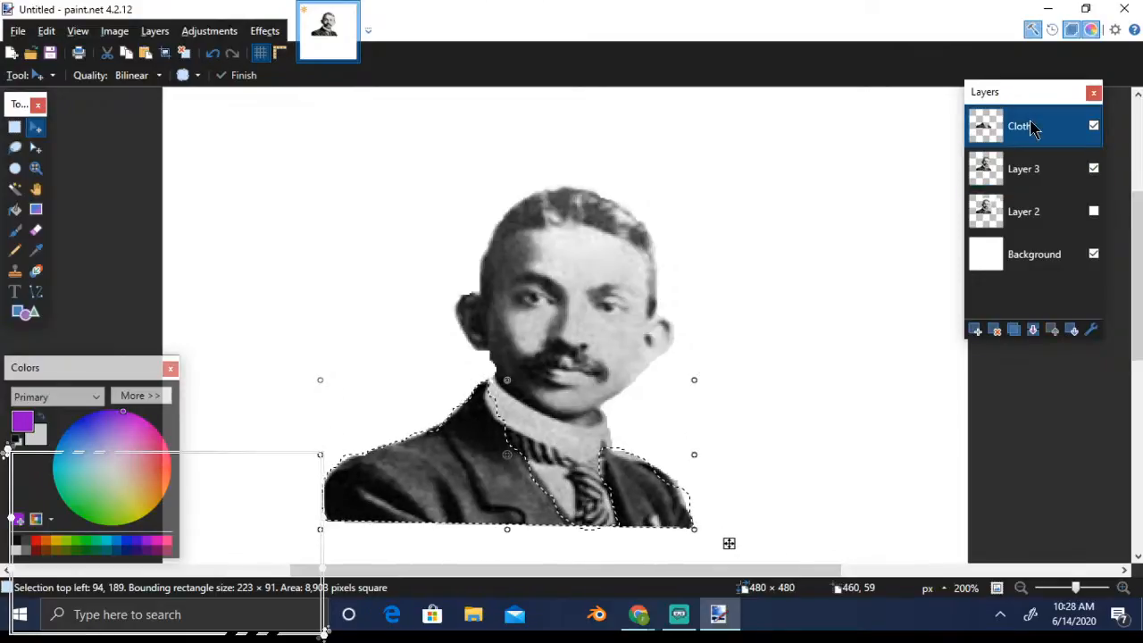
{"action": "left_click", "coordinate": [1095, 169]}
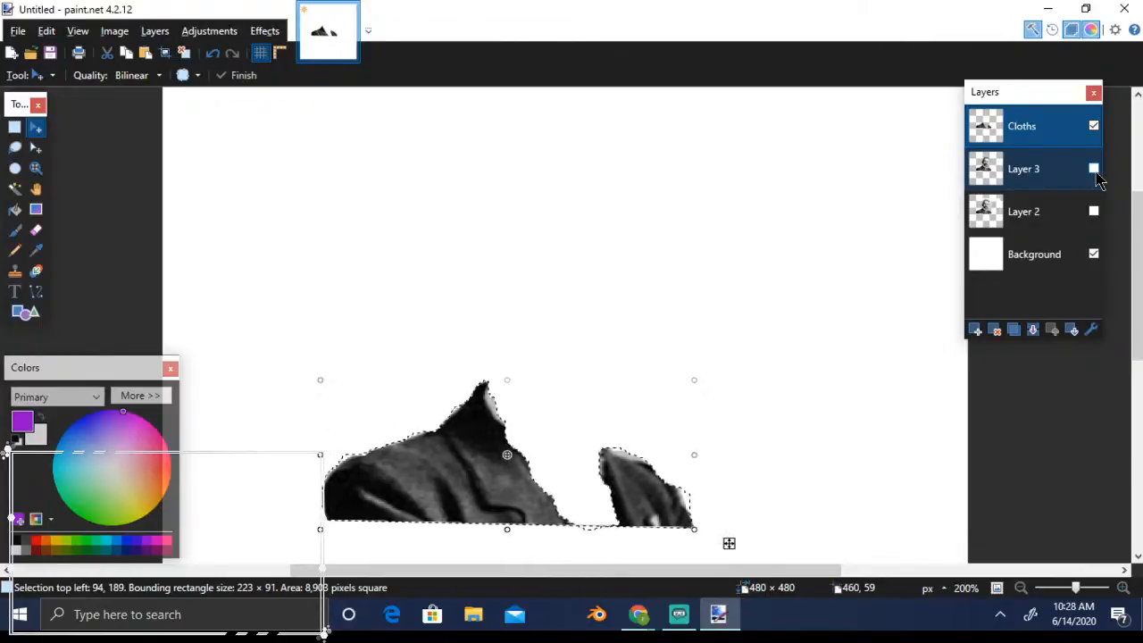
Fill both jacket pieces on the Cloths layer with dark blue using the Paint Bucket at 56% tolerance, and show Layer 3 again
{"action": "left_click", "coordinate": [15, 212]}
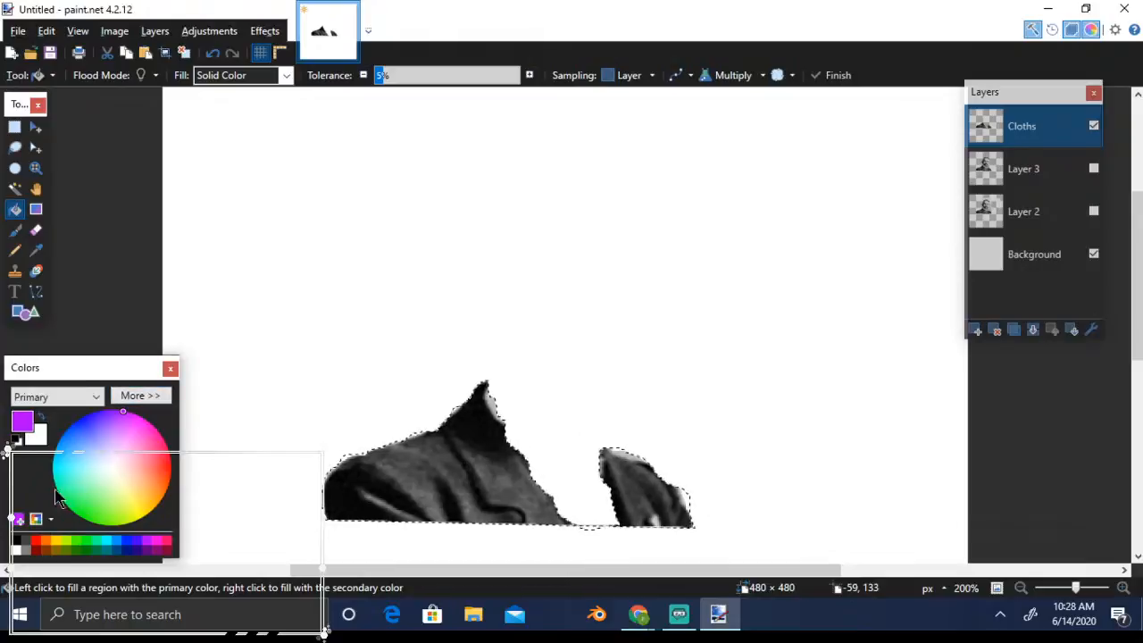
{"action": "left_click", "coordinate": [127, 542]}
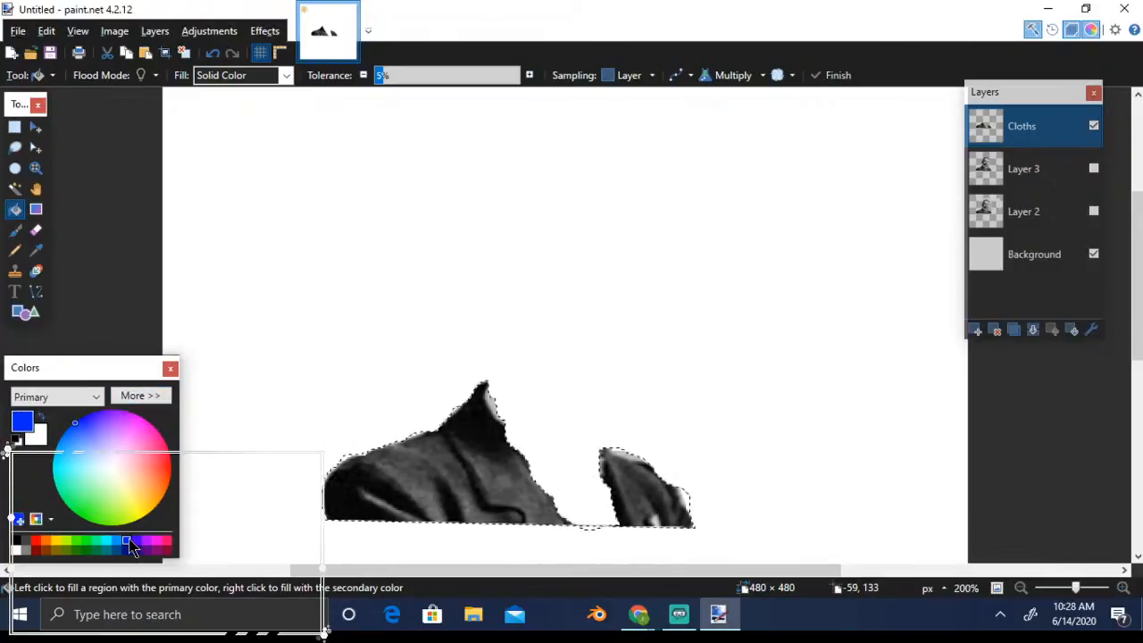
{"action": "left_click", "coordinate": [126, 551]}
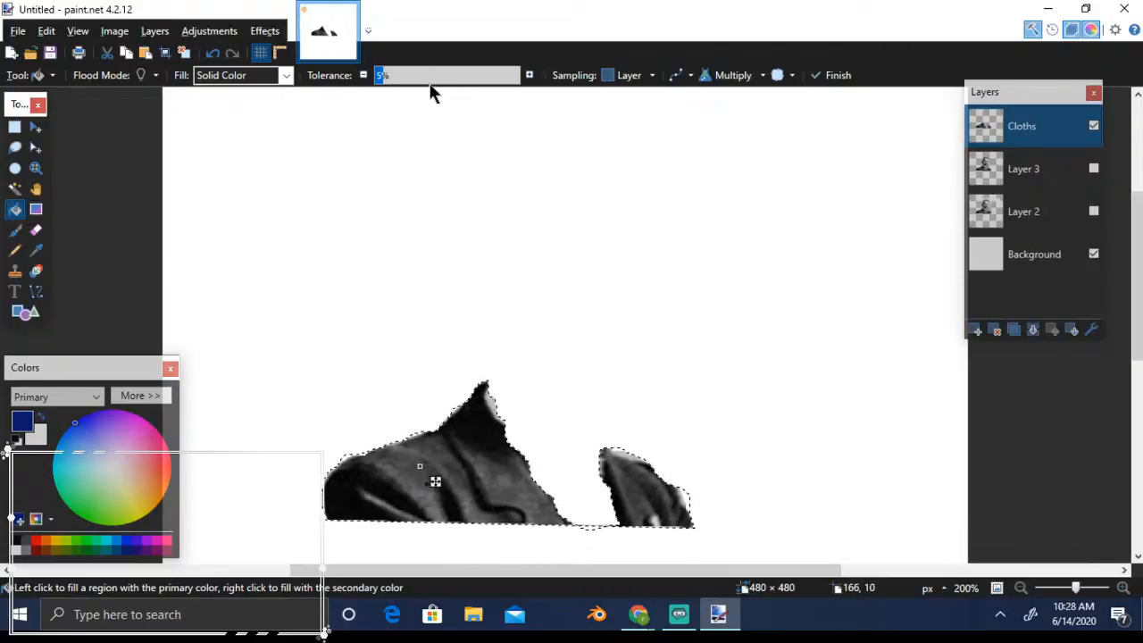
{"action": "left_click_drag", "start_coordinate": [435, 92], "coordinate": [459, 81]}
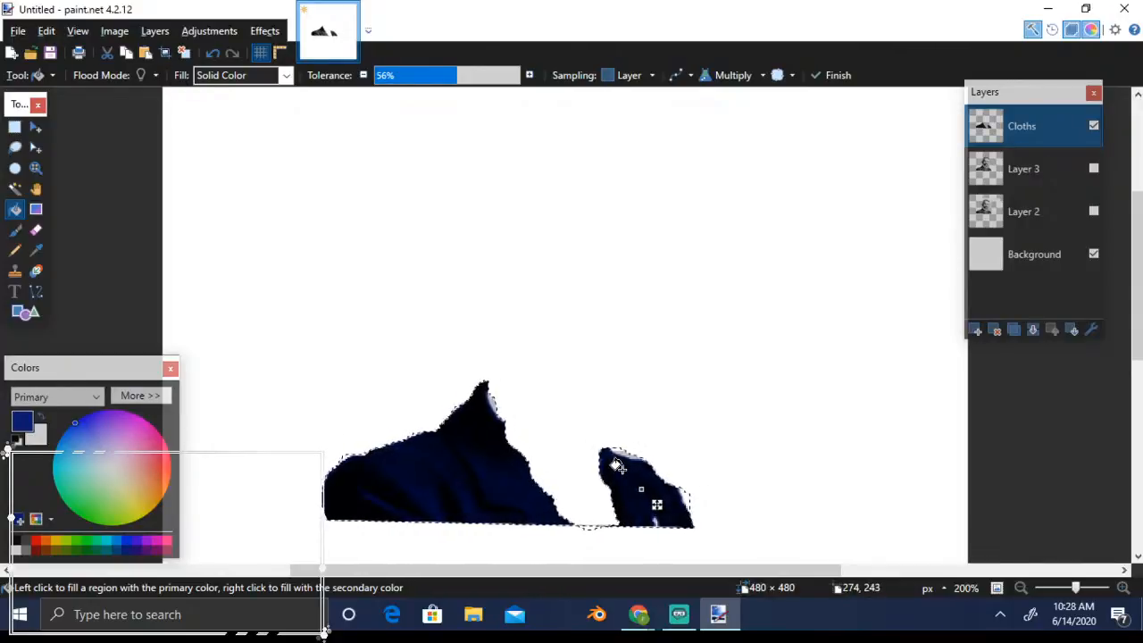
{"action": "left_click", "coordinate": [1095, 170]}
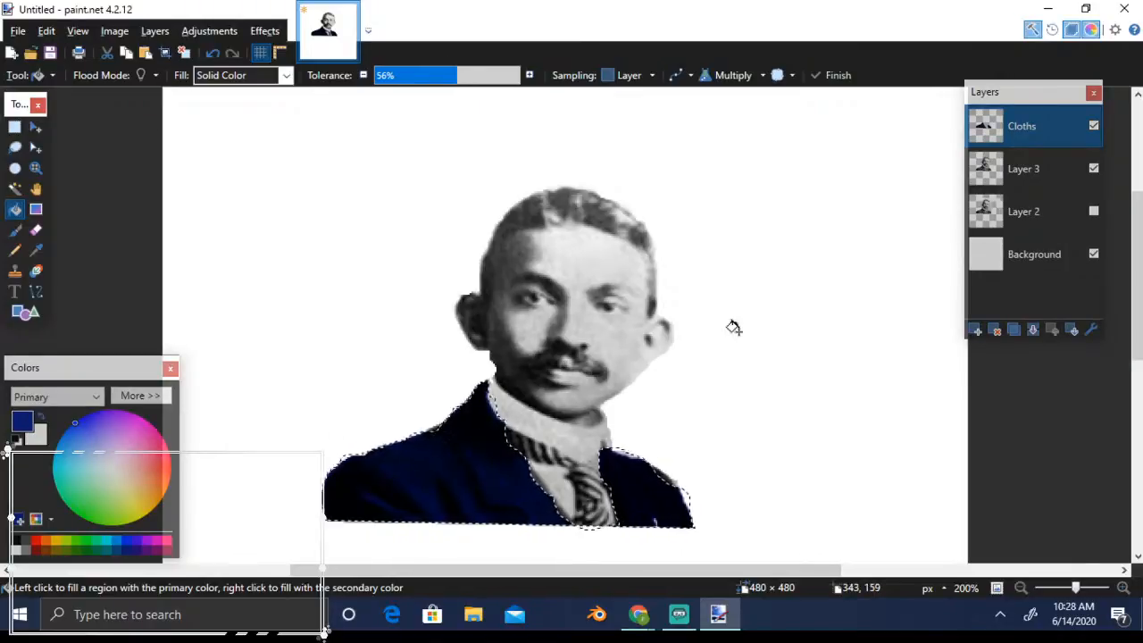
Set the Cloths layer's blend mode to Overlay with an opacity of 255
{"action": "double_click", "coordinate": [1037, 133]}
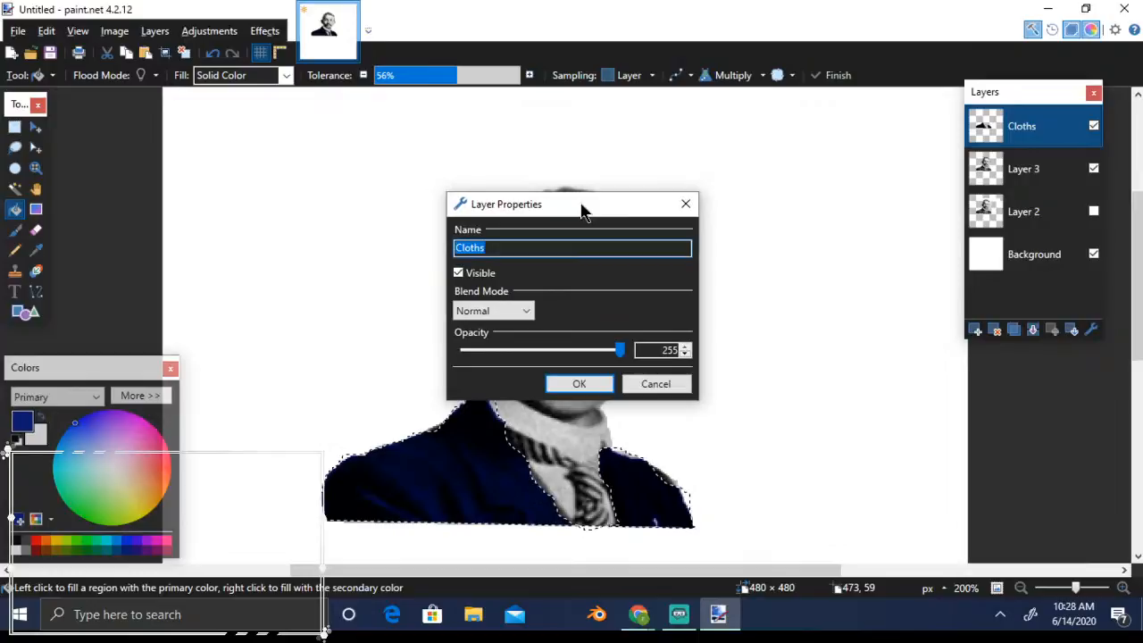
{"action": "left_click_drag", "start_coordinate": [581, 210], "coordinate": [819, 136]}
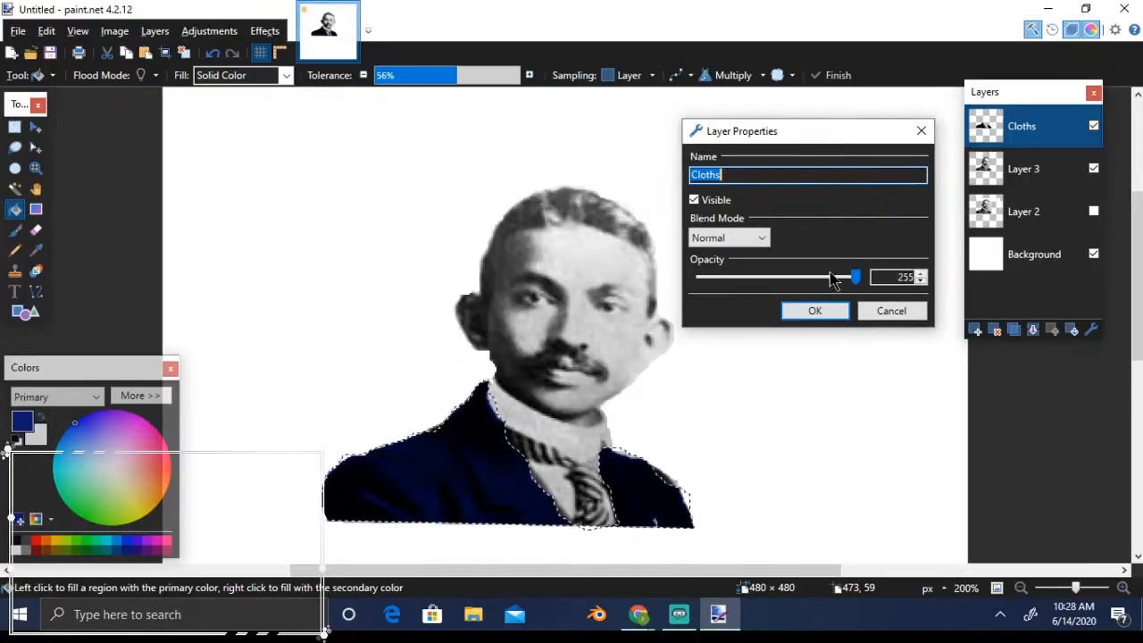
{"action": "mouse_move", "coordinate": [857, 282]}
{"action": "left_mouse_down"}
{"action": "mouse_move", "coordinate": [830, 283]}
{"action": "mouse_move", "coordinate": [845, 287]}
{"action": "left_mouse_up"}
{"action": "left_click", "coordinate": [763, 241]}
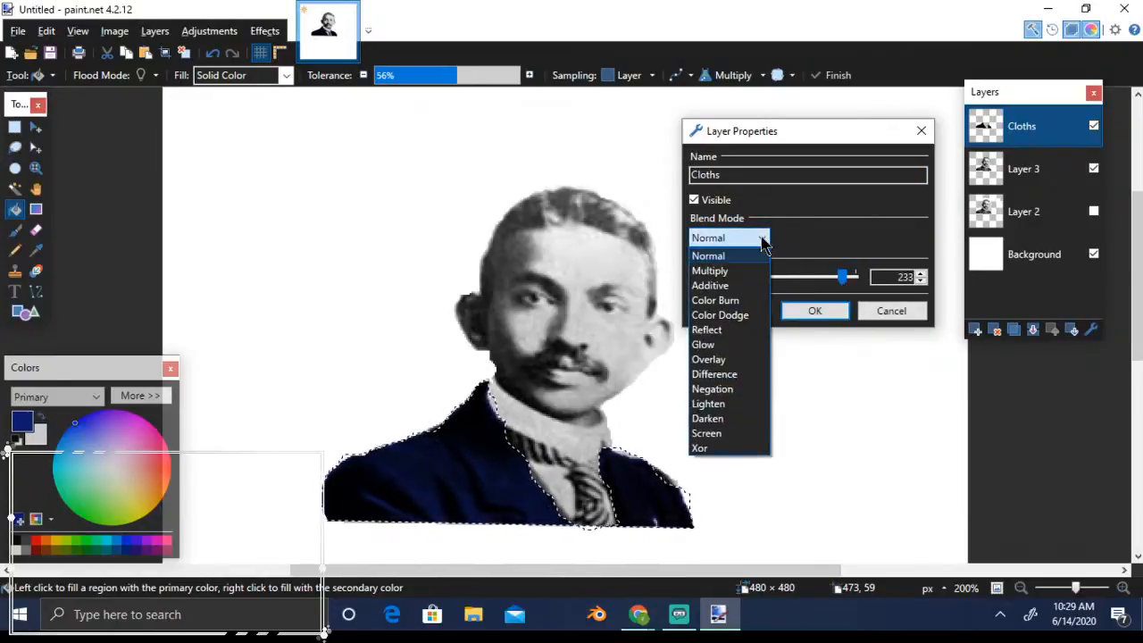
{"action": "left_click", "coordinate": [737, 360]}
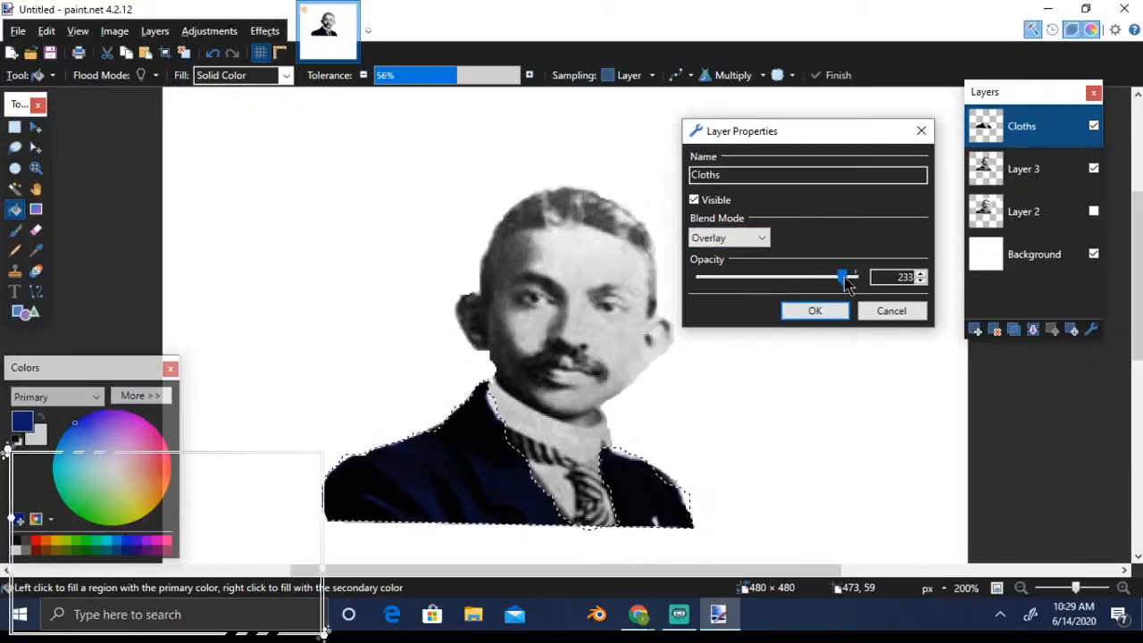
{"action": "mouse_move", "coordinate": [849, 282]}
{"action": "left_mouse_down"}
{"action": "mouse_move", "coordinate": [770, 295]}
{"action": "mouse_move", "coordinate": [863, 287]}
{"action": "left_mouse_up"}
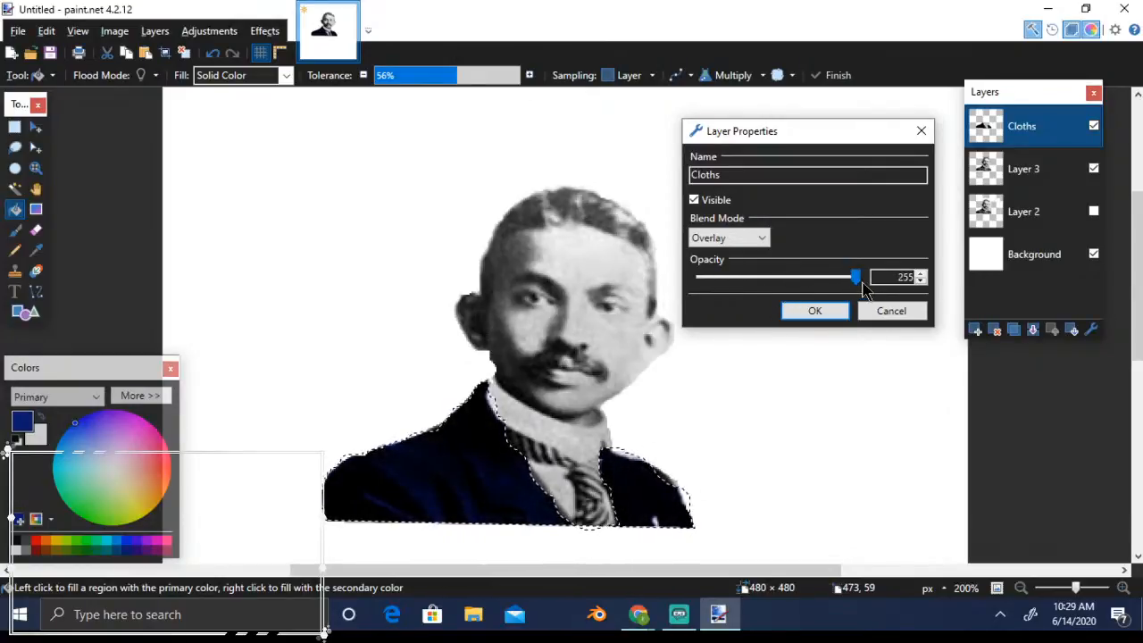
{"action": "left_click", "coordinate": [760, 237]}
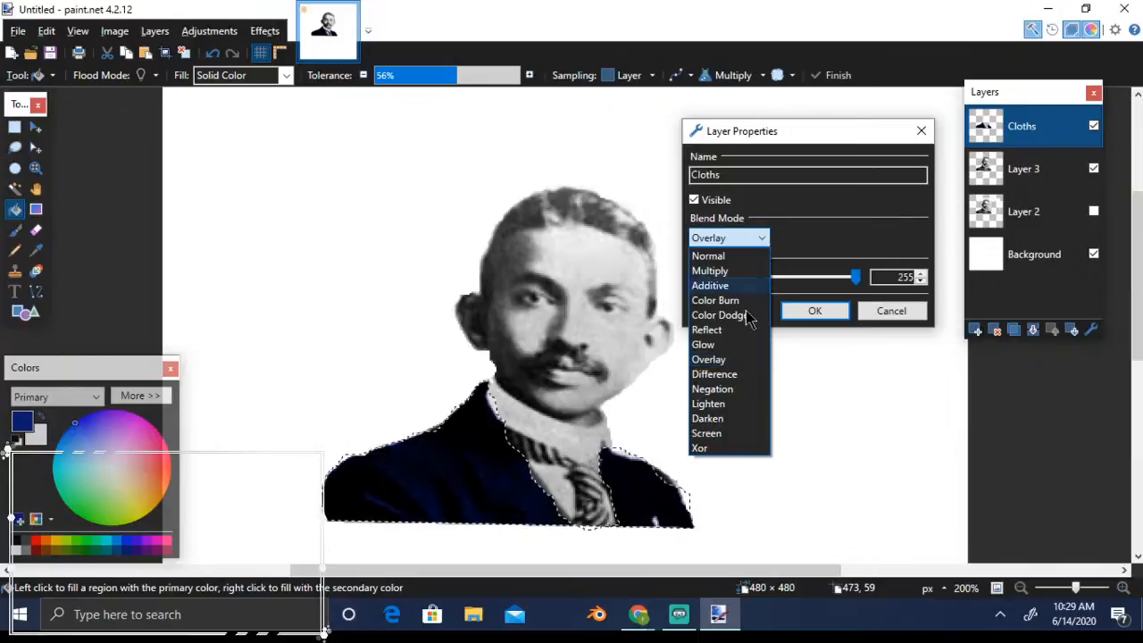
{"action": "left_click", "coordinate": [728, 360]}
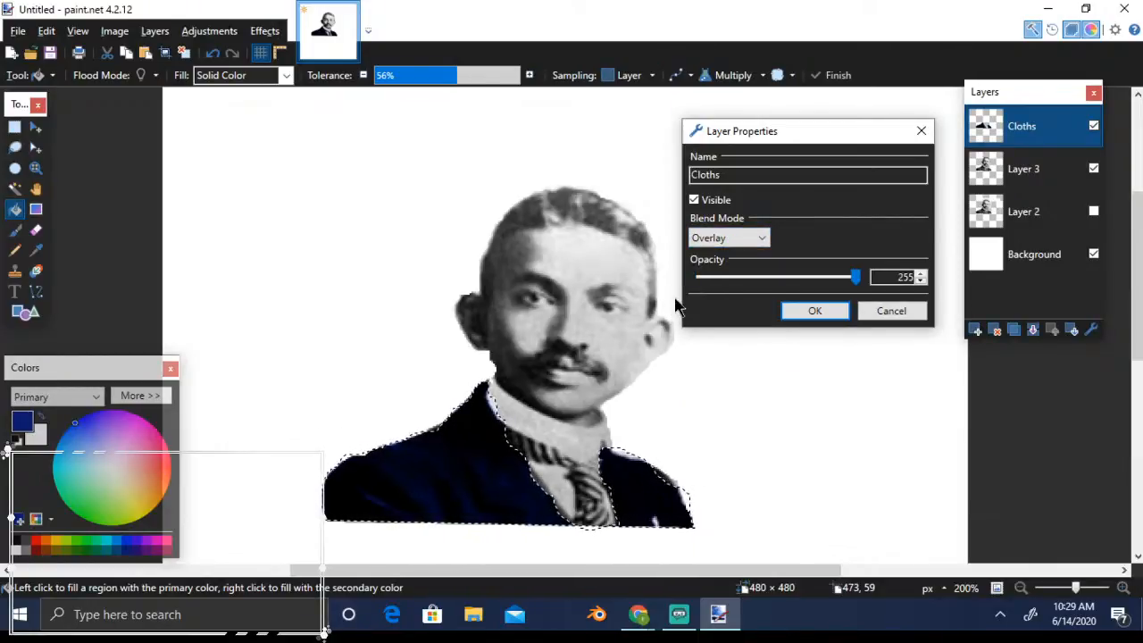
{"action": "left_click", "coordinate": [813, 308]}
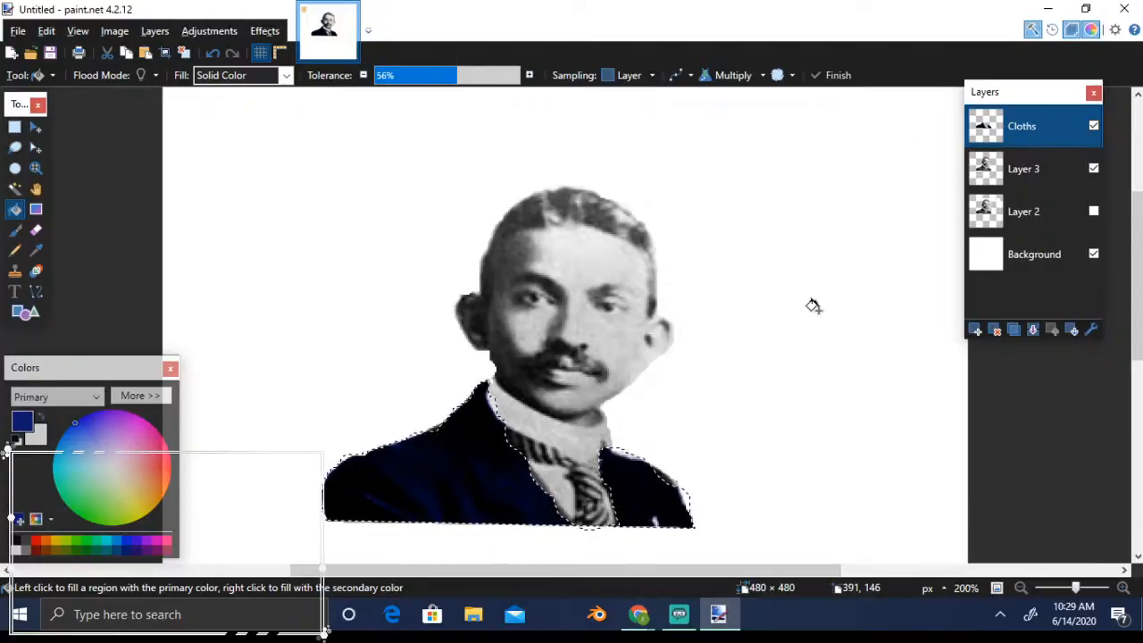
Apply a Gaussian Blur with a radius of 4 to the selected jacket on the Cloths layer and deselect it
{"action": "left_click", "coordinate": [268, 36]}
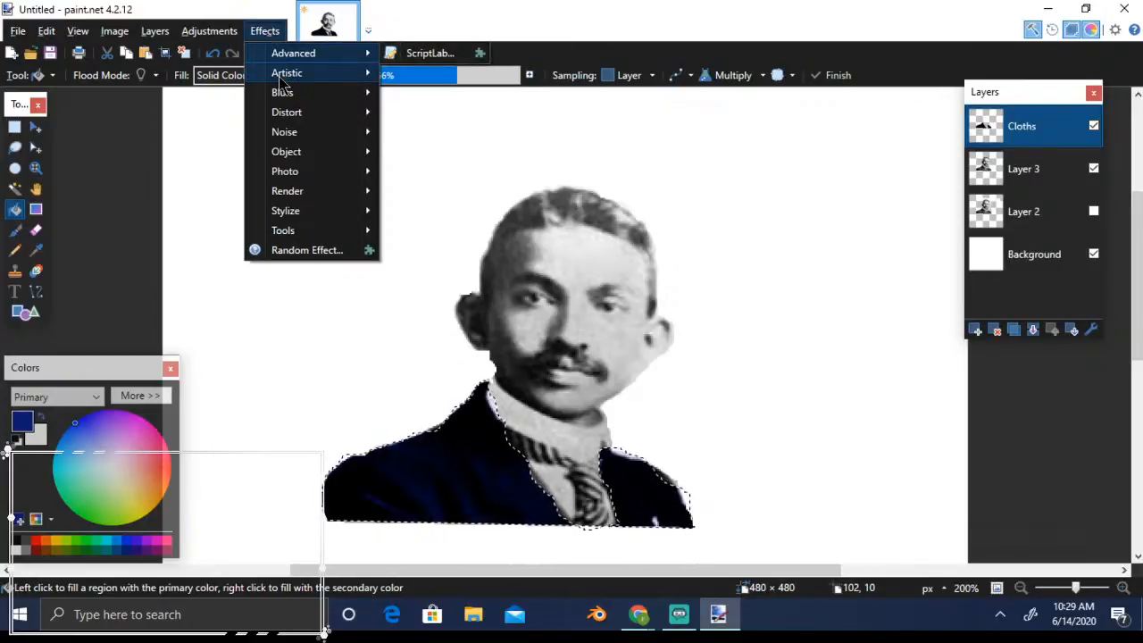
{"action": "mouse_move", "coordinate": [281, 77]}
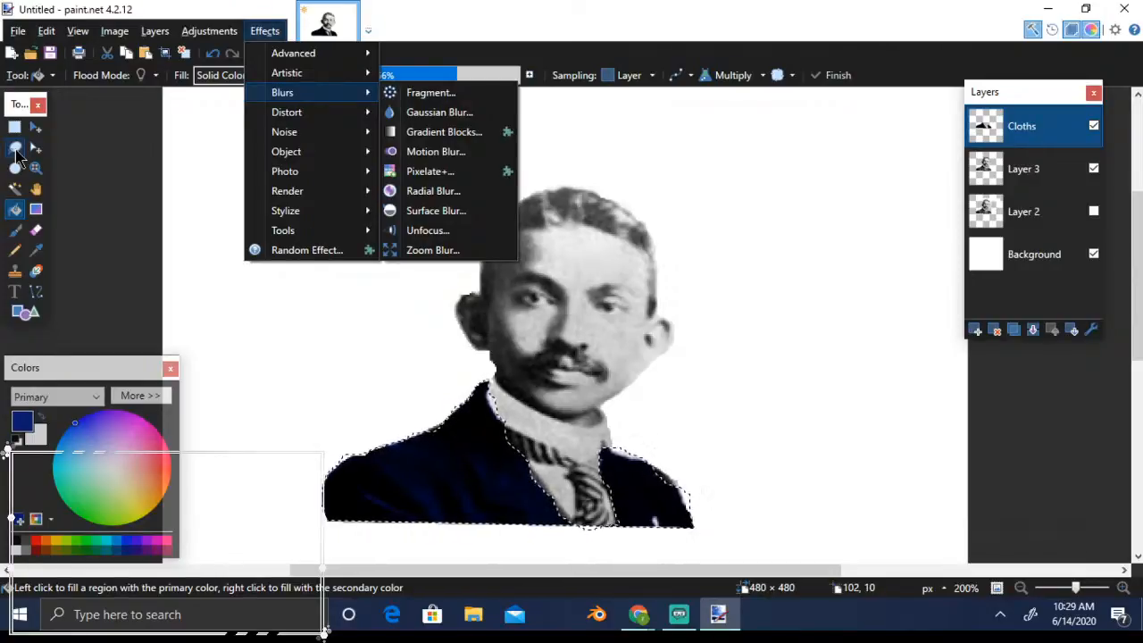
{"action": "mouse_move", "coordinate": [317, 76]}
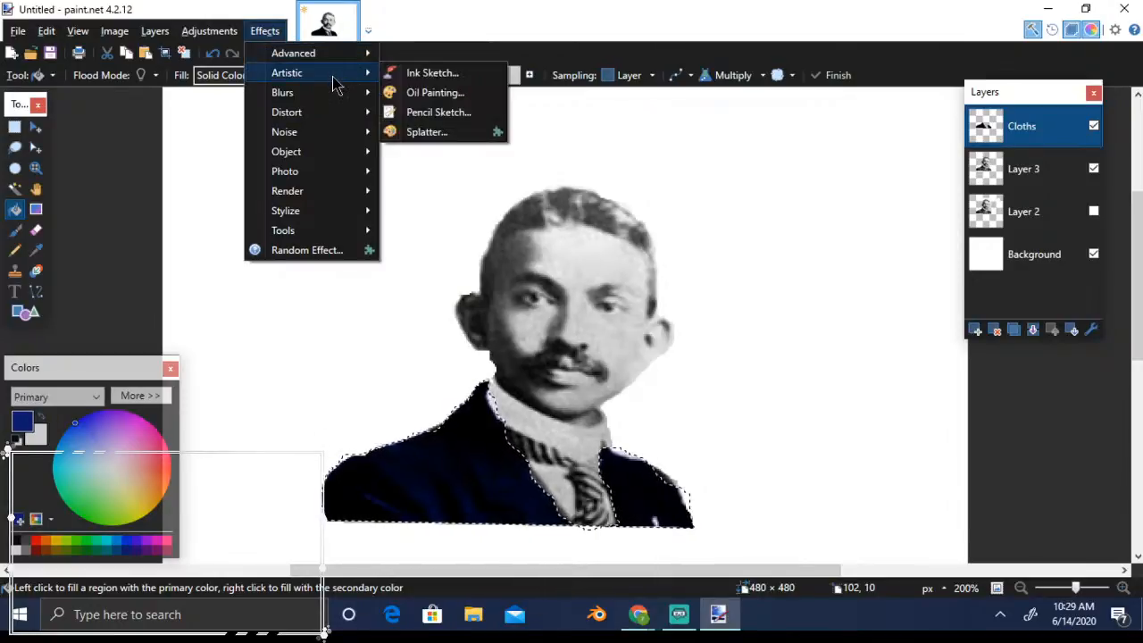
{"action": "mouse_move", "coordinate": [338, 95]}
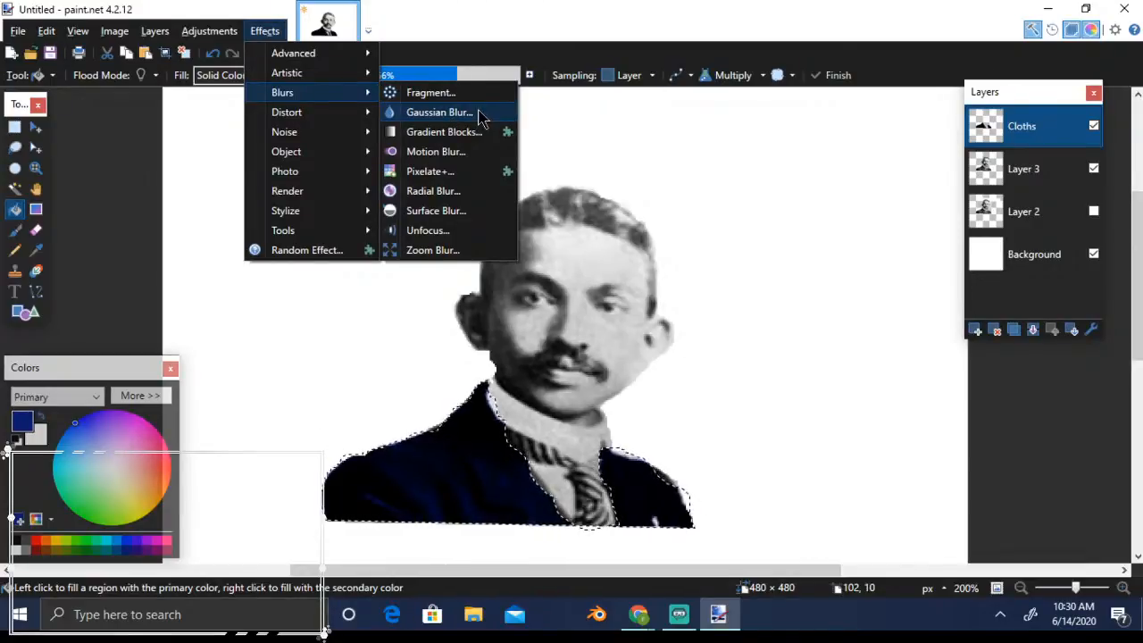
{"action": "left_click", "coordinate": [429, 117]}
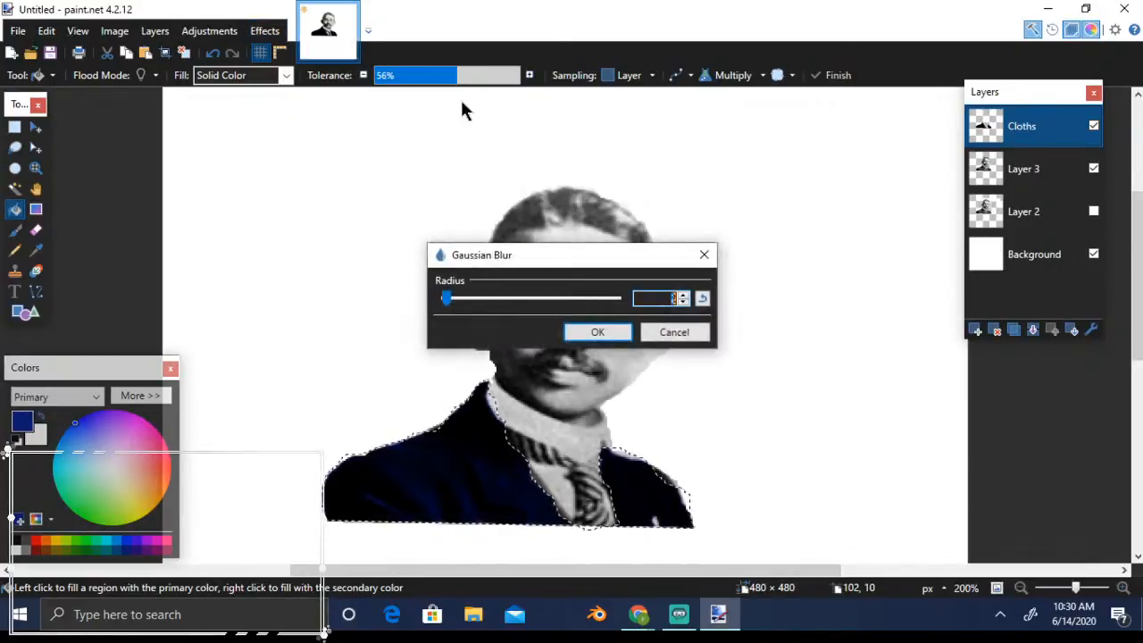
{"action": "left_click_drag", "start_coordinate": [620, 263], "coordinate": [742, 128]}
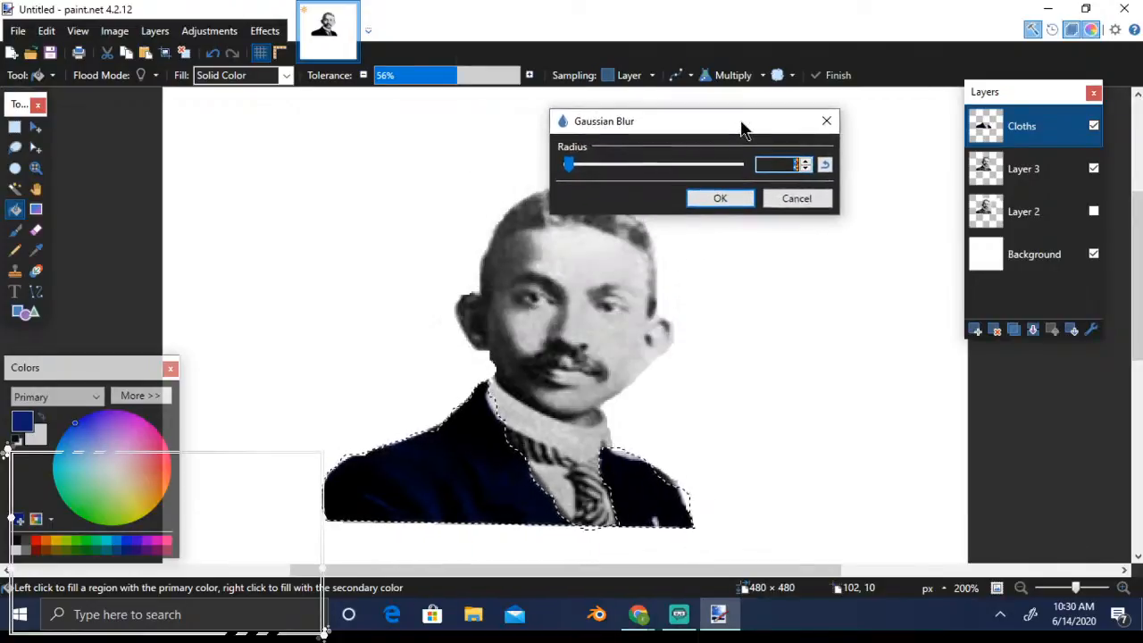
{"action": "left_click_drag", "start_coordinate": [570, 168], "coordinate": [573, 170]}
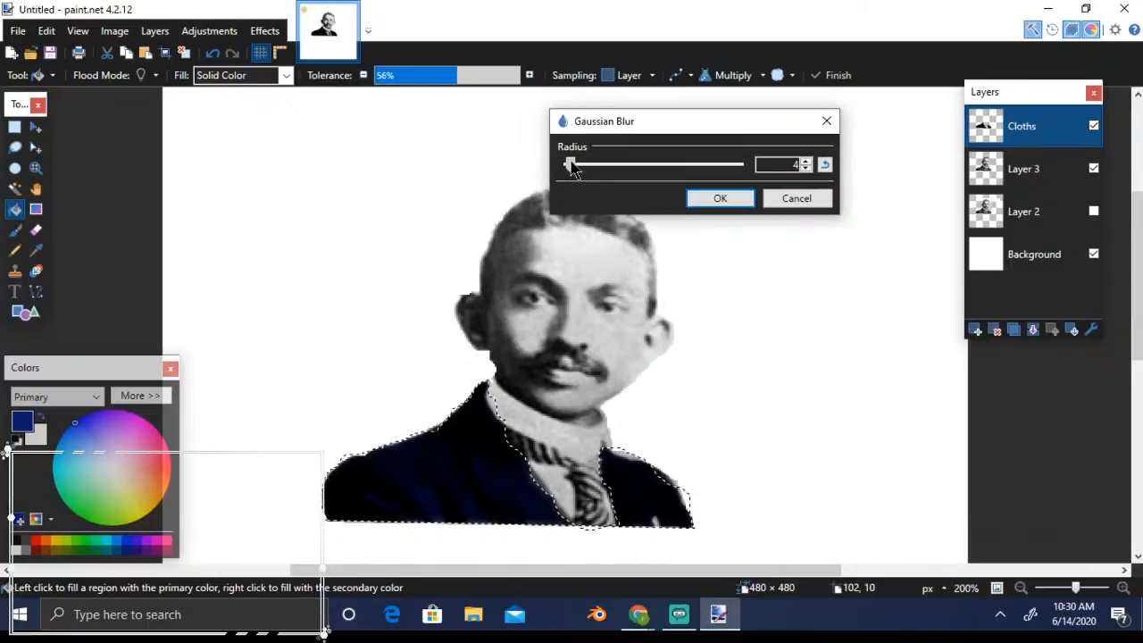
{"action": "left_click", "coordinate": [719, 195]}
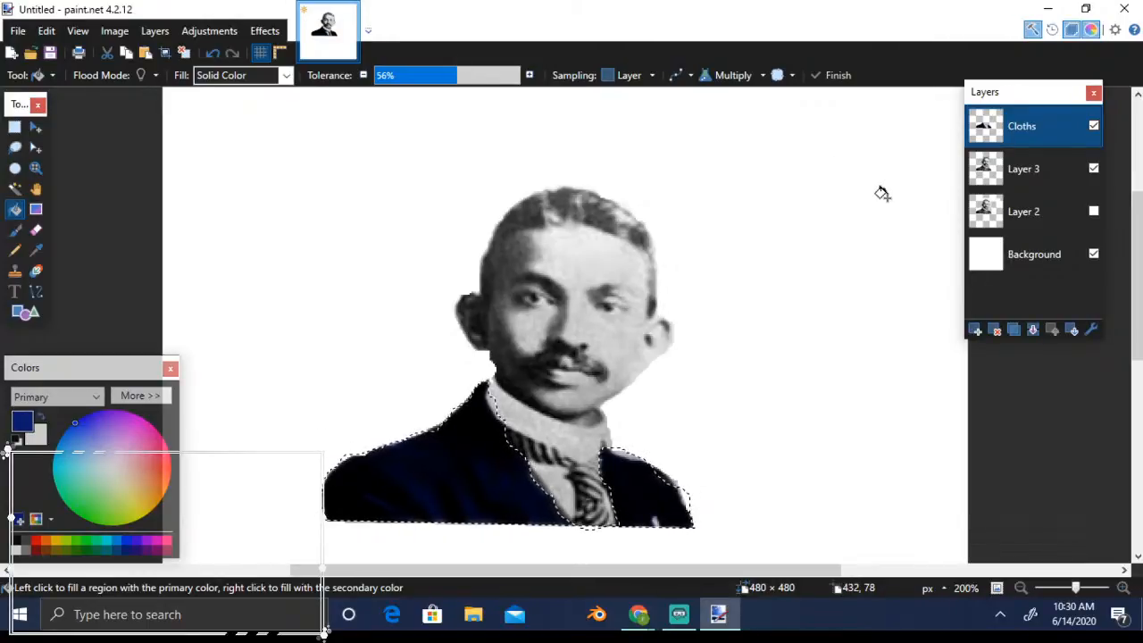
{"action": "left_click", "coordinate": [184, 53]}
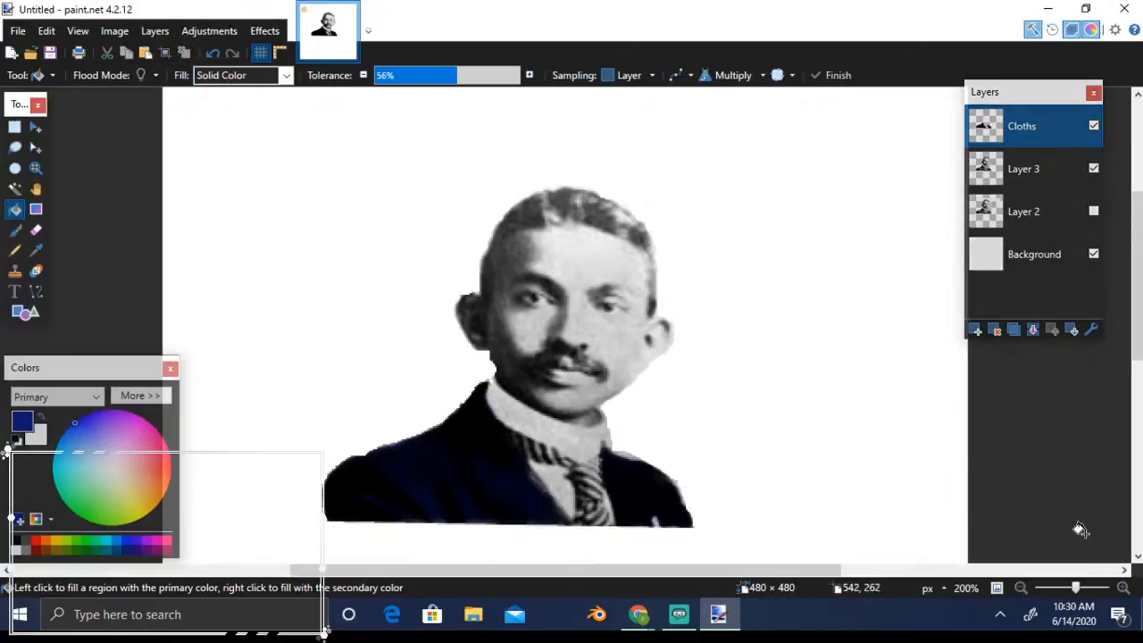
Lasso the face with both ears and the visible neck, about 130 × 120 pixels, leaving out the hair and collar
{"action": "left_click", "coordinate": [1087, 589]}
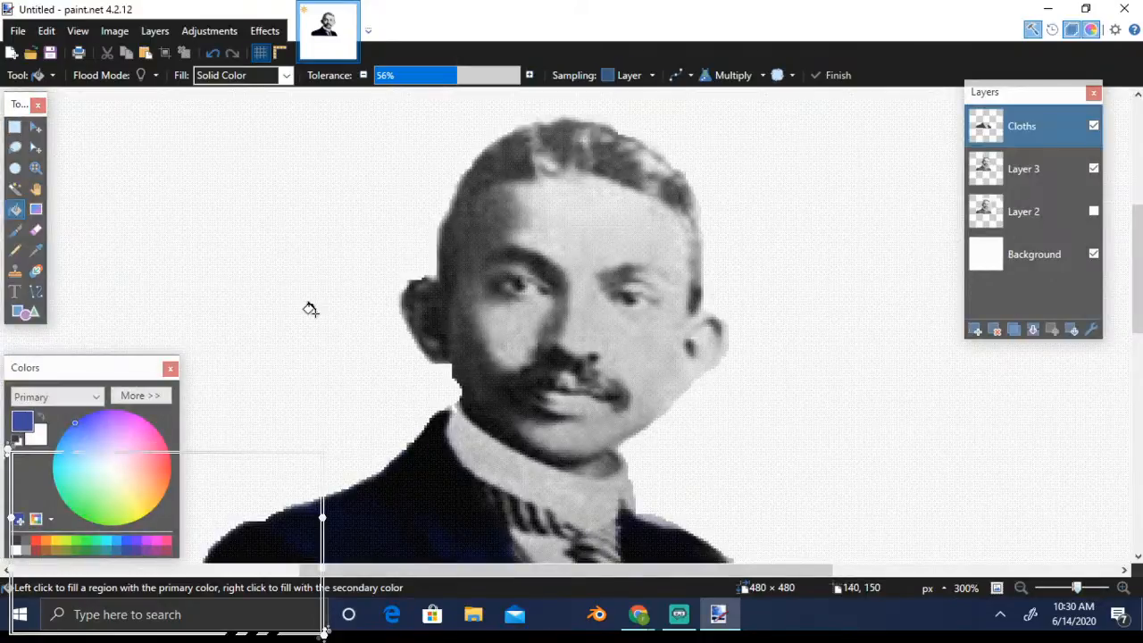
{"action": "left_click", "coordinate": [14, 148]}
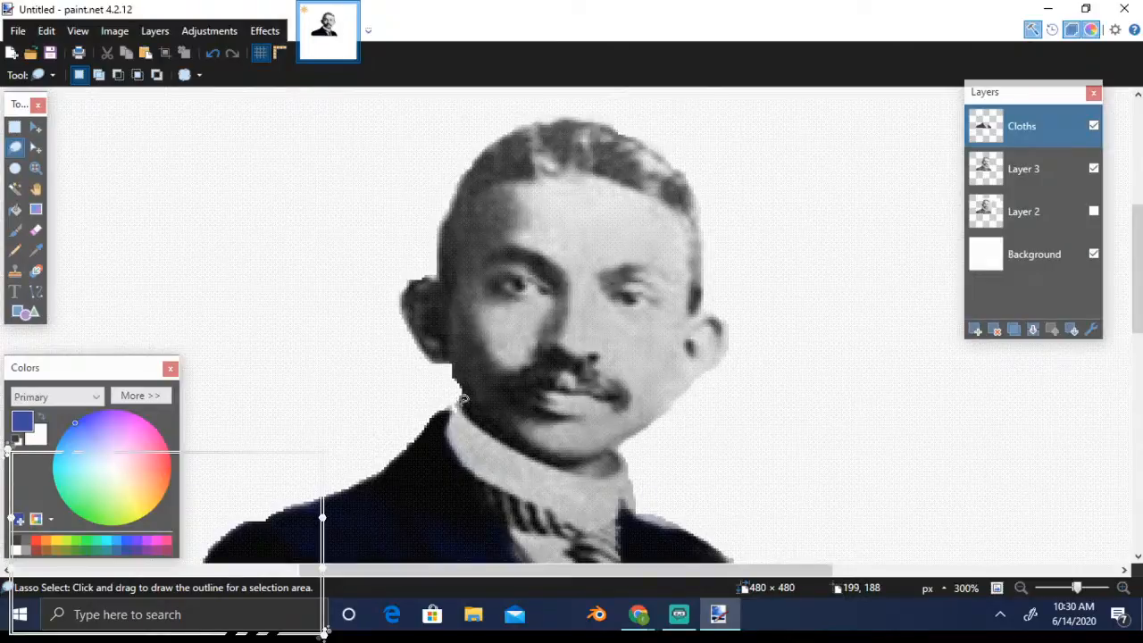
{"action": "mouse_move", "coordinate": [462, 398]}
{"action": "left_mouse_down"}
{"action": "mouse_move", "coordinate": [455, 374]}
{"action": "mouse_move", "coordinate": [406, 338]}
{"action": "mouse_move", "coordinate": [398, 298]}
{"action": "mouse_move", "coordinate": [451, 258]}
{"action": "mouse_move", "coordinate": [472, 190]}
{"action": "mouse_move", "coordinate": [607, 178]}
{"action": "mouse_move", "coordinate": [647, 187]}
{"action": "mouse_move", "coordinate": [679, 218]}
{"action": "mouse_move", "coordinate": [692, 303]}
{"action": "mouse_move", "coordinate": [725, 332]}
{"action": "mouse_move", "coordinate": [719, 375]}
{"action": "mouse_move", "coordinate": [691, 385]}
{"action": "mouse_move", "coordinate": [591, 474]}
{"action": "mouse_move", "coordinate": [464, 411]}
{"action": "left_mouse_up"}
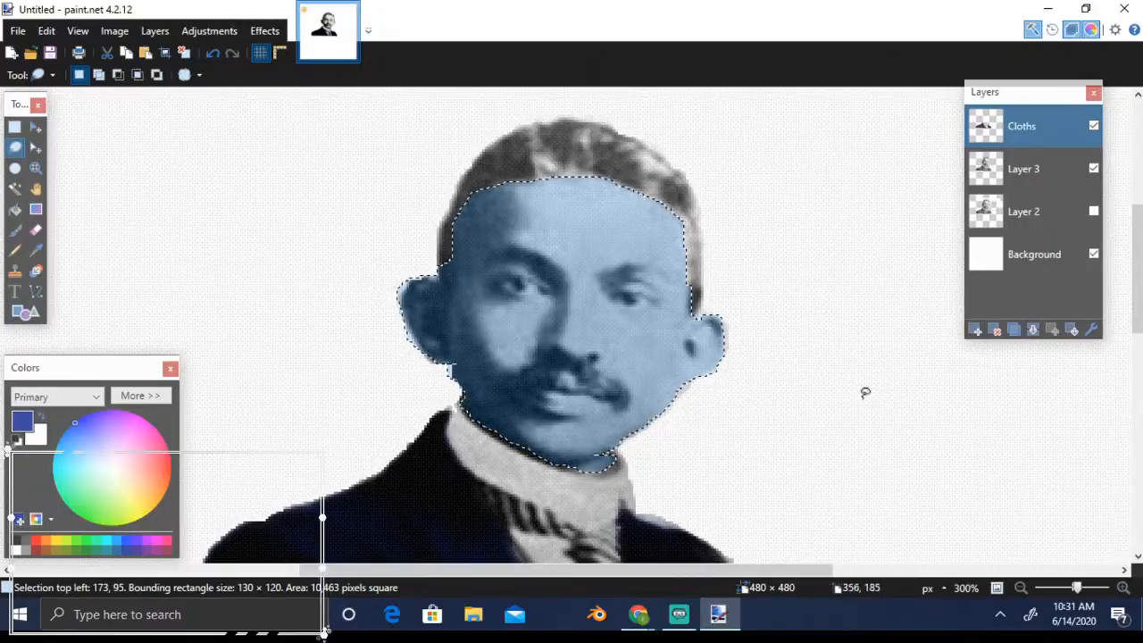
Copy the selected face area from Layer 3 onto a new top layer, and hide Layer 3 and Cloths
{"action": "left_click", "coordinate": [973, 330]}
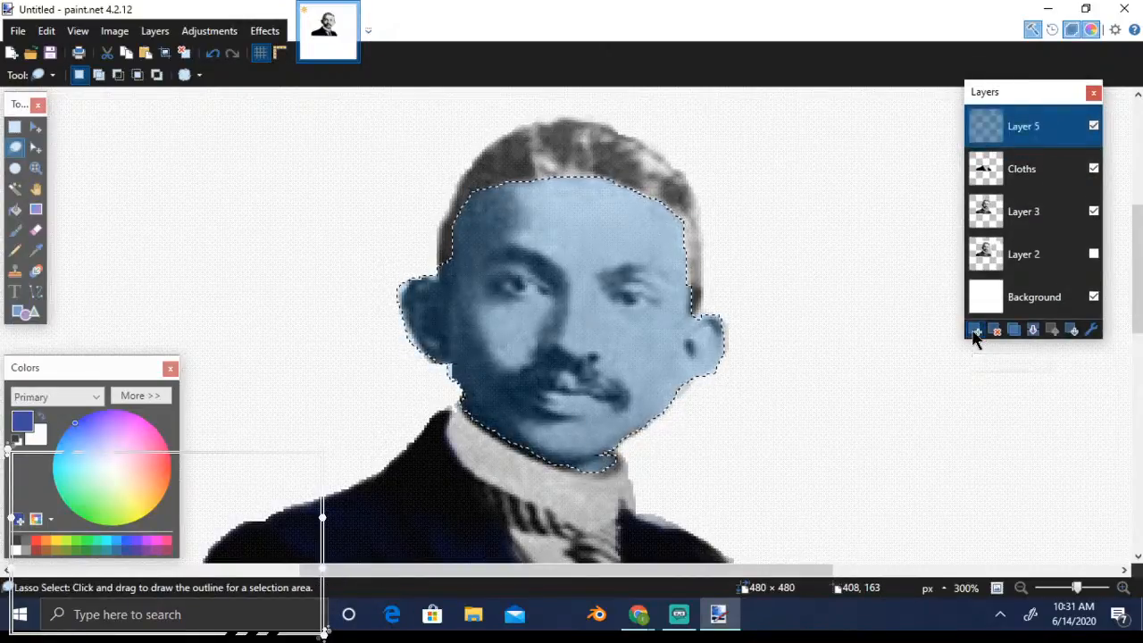
{"action": "key", "text": "m"}
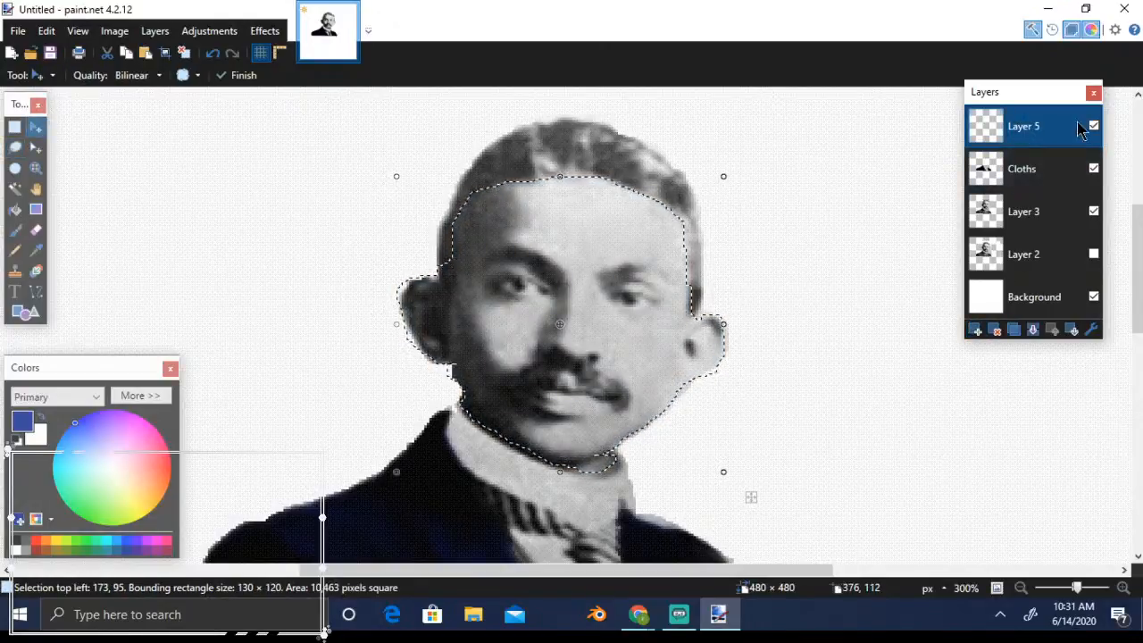
{"action": "left_click", "coordinate": [1095, 212]}
{"action": "left_click", "coordinate": [1094, 212]}
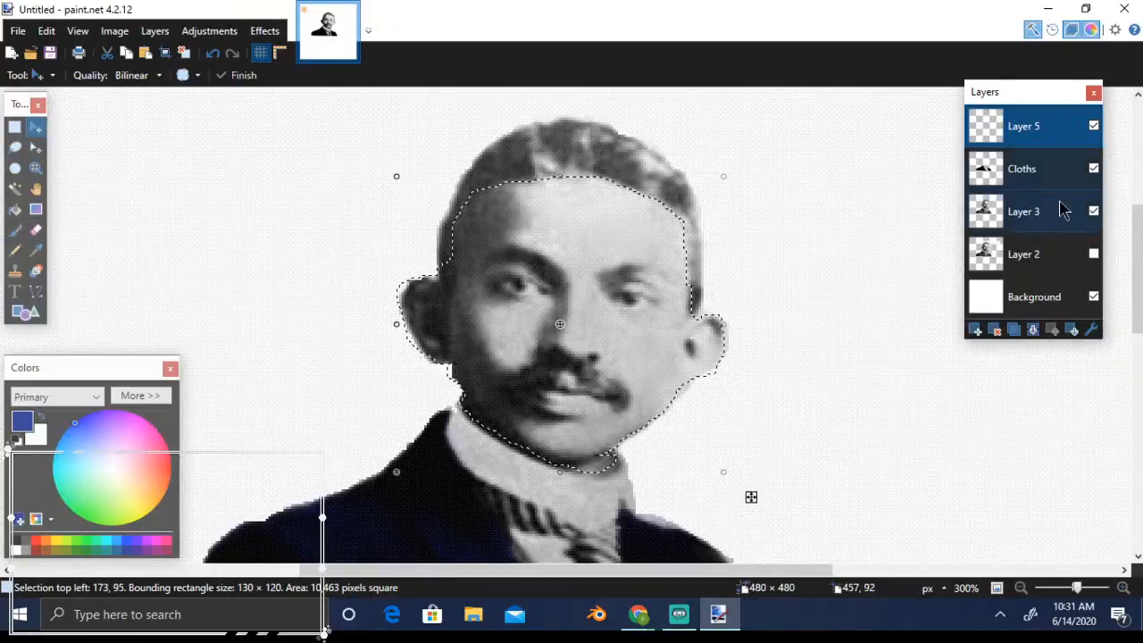
{"action": "left_click", "coordinate": [1041, 222]}
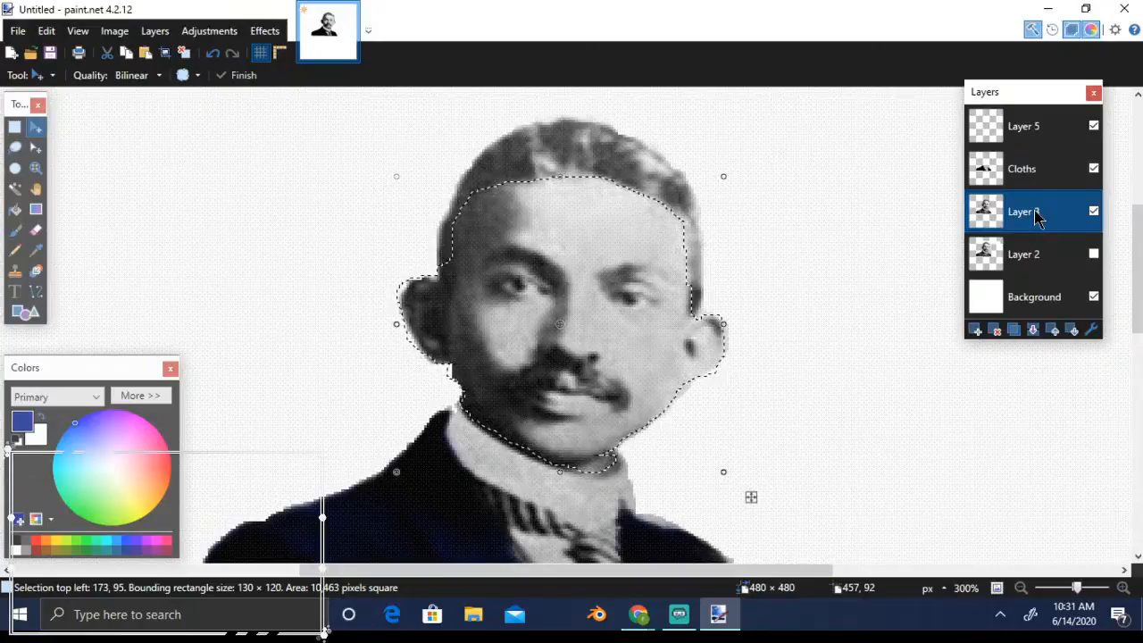
{"action": "left_click", "coordinate": [1016, 126]}
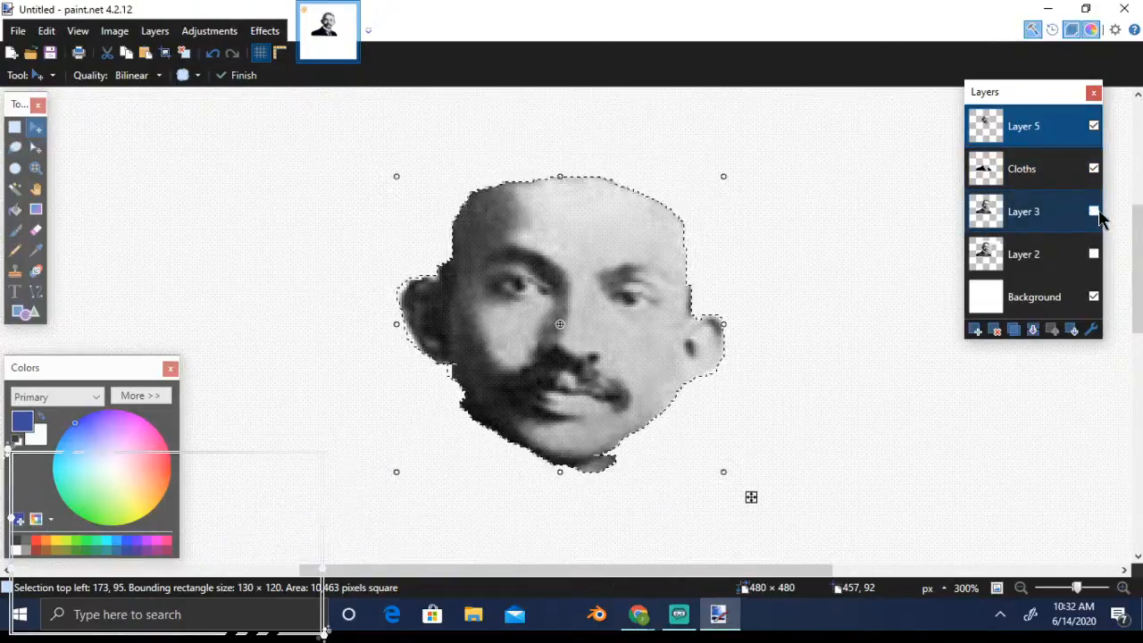
{"action": "left_click", "coordinate": [1094, 169]}
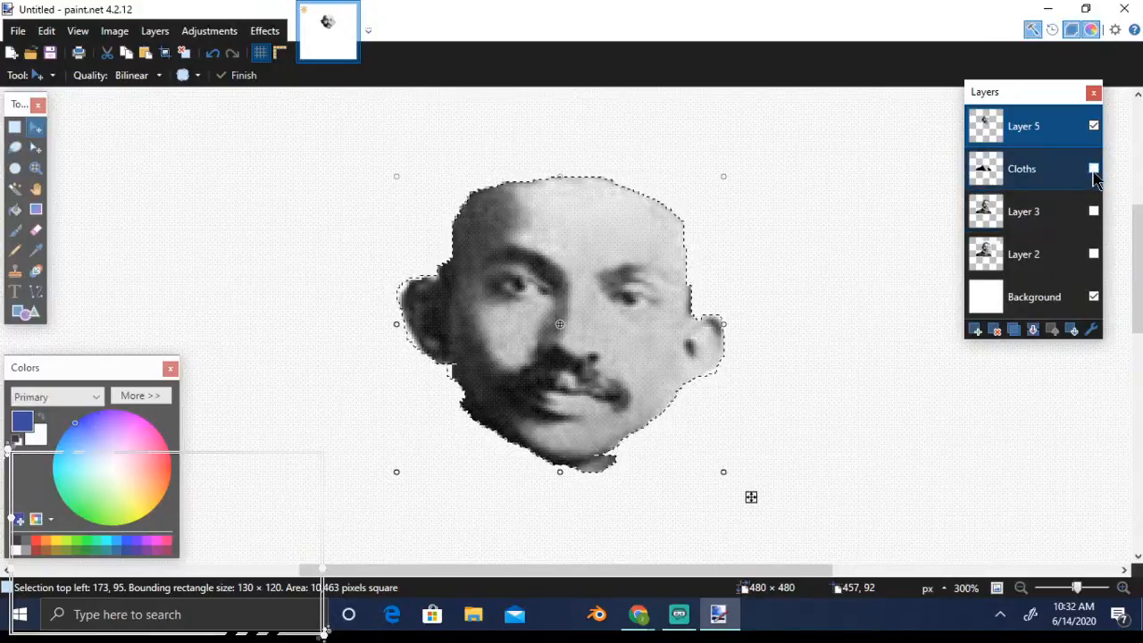
Rename the new layer to Face and move its cut-out up and left, to about 108, 58
{"action": "double_click", "coordinate": [1042, 132]}
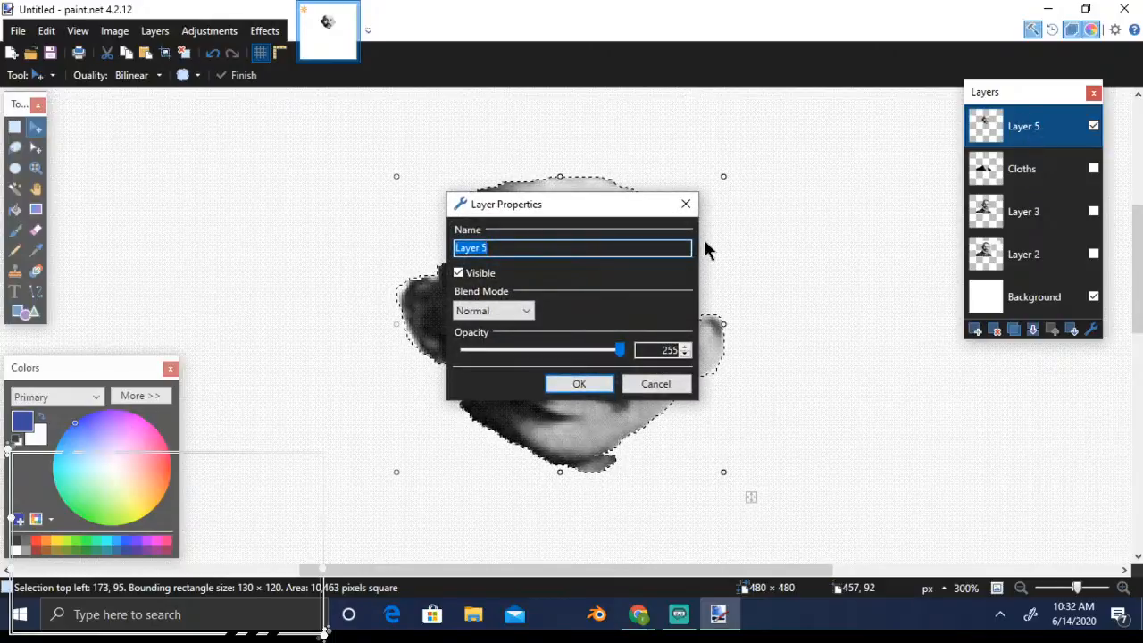
{"action": "type", "text": "Face"}
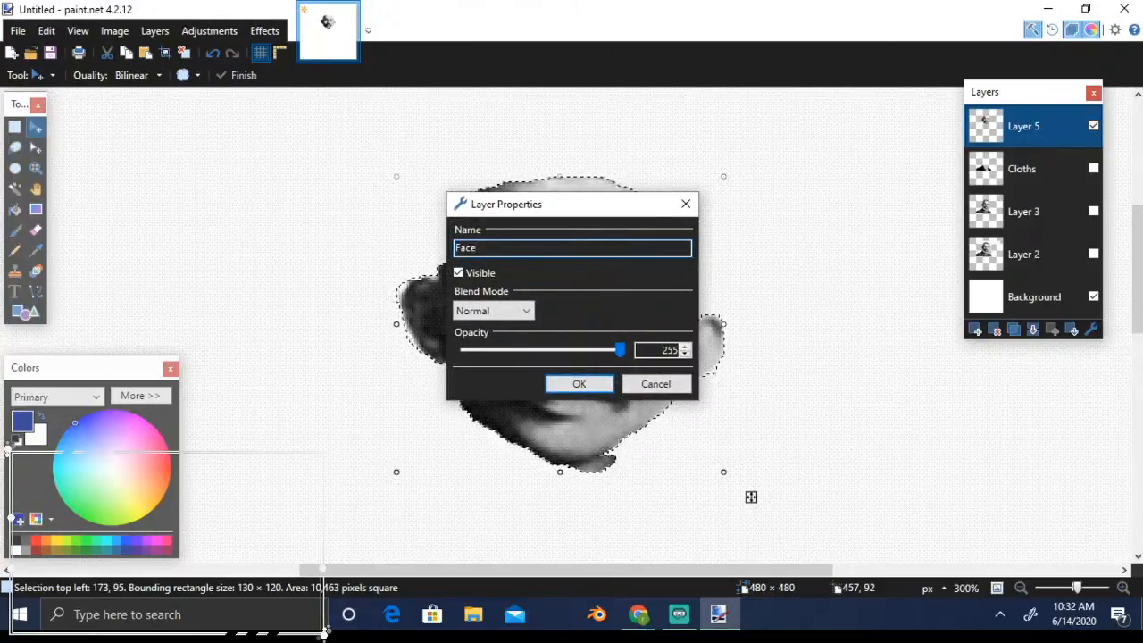
{"action": "left_click", "coordinate": [579, 384]}
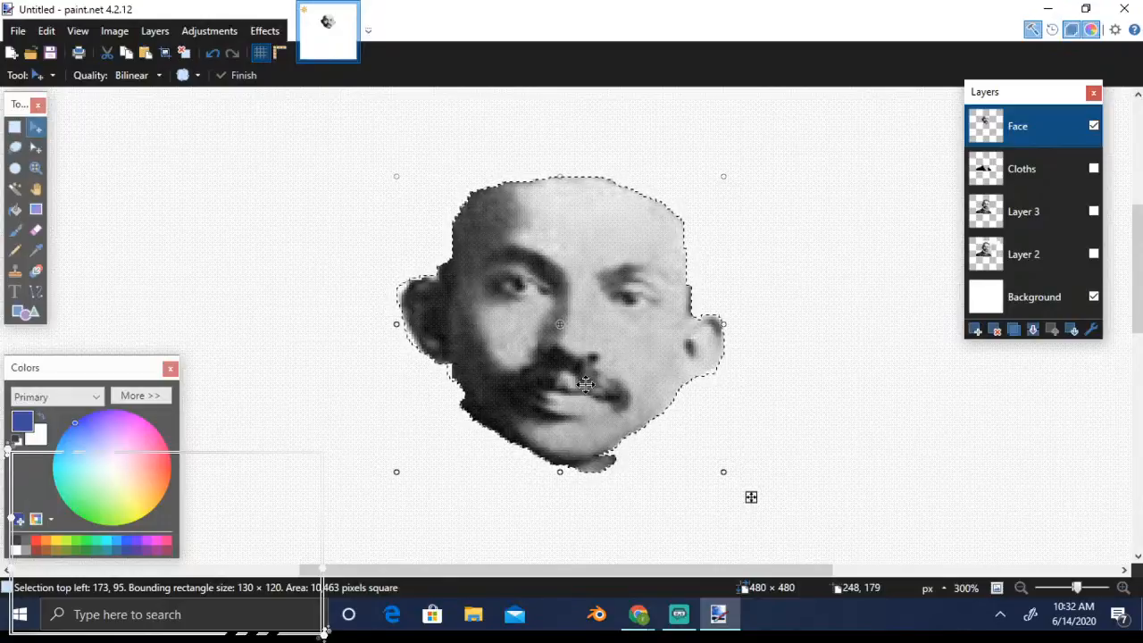
{"action": "left_click_drag", "start_coordinate": [585, 384], "coordinate": [422, 290]}
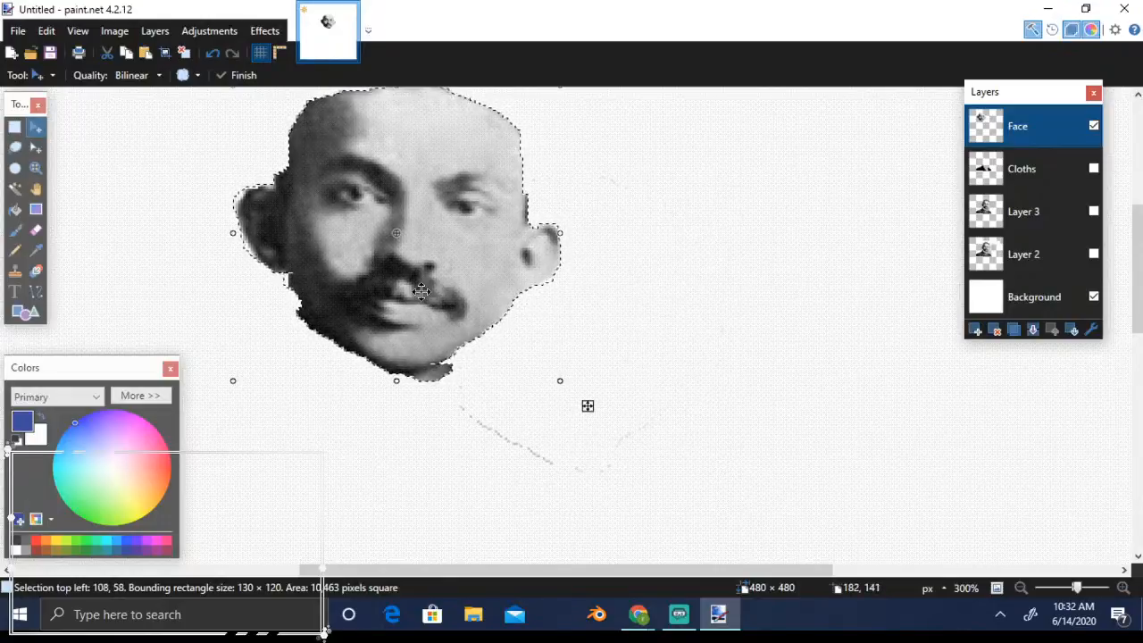
Undo the last move of the face cut-out and deselect it
{"action": "key", "text": "ctrl+z"}
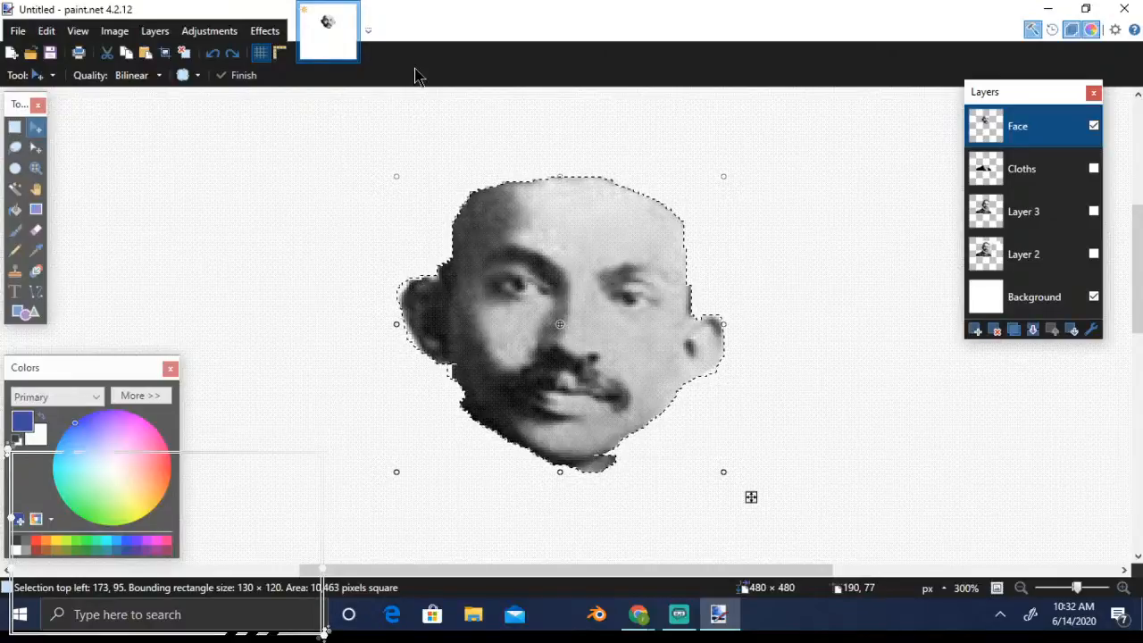
{"action": "left_click", "coordinate": [185, 56]}
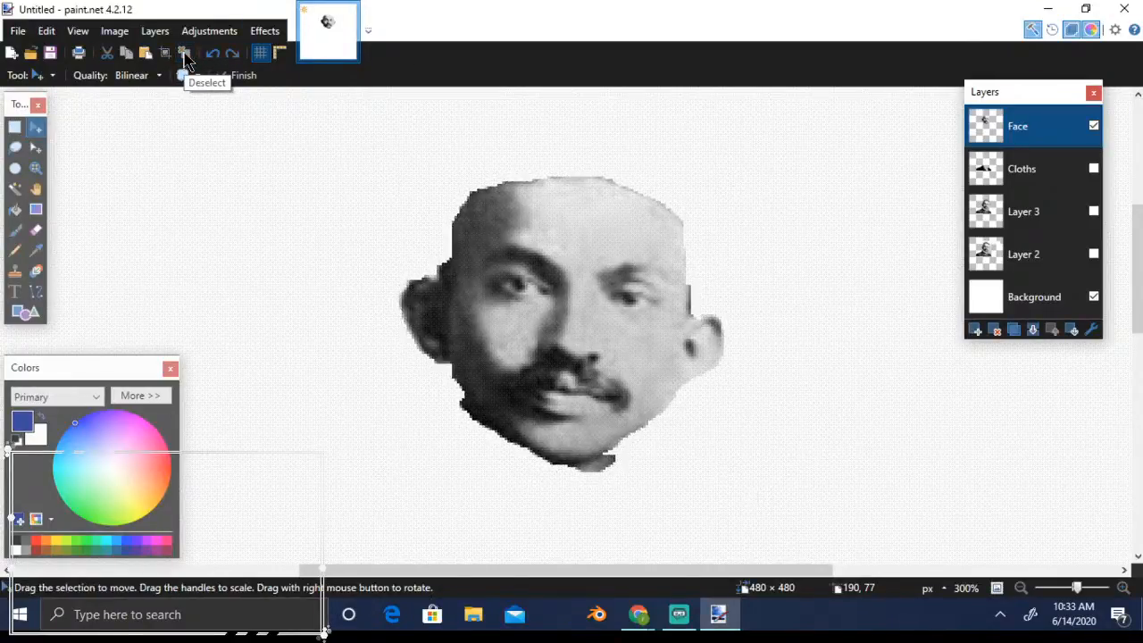
Lasso the moustache on the Face layer, about 49 × 22 pixels, including its drooping ends
{"action": "left_click", "coordinate": [13, 152]}
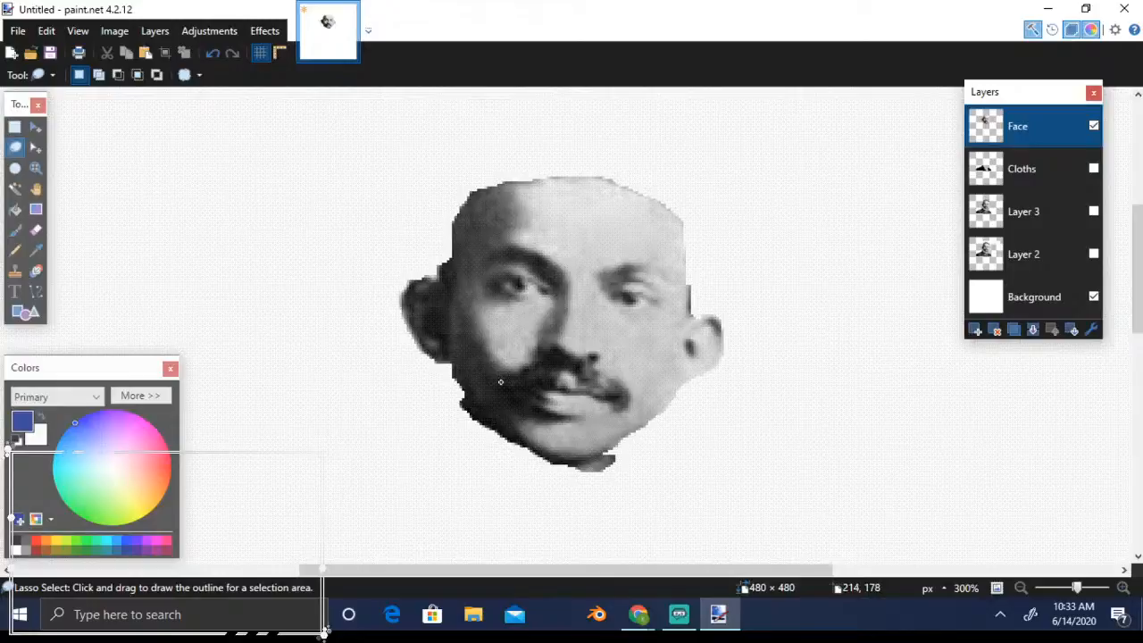
{"action": "mouse_move", "coordinate": [500, 382]}
{"action": "left_mouse_down"}
{"action": "mouse_move", "coordinate": [576, 360]}
{"action": "mouse_move", "coordinate": [625, 384]}
{"action": "mouse_move", "coordinate": [632, 402]}
{"action": "mouse_move", "coordinate": [610, 405]}
{"action": "mouse_move", "coordinate": [573, 377]}
{"action": "mouse_move", "coordinate": [573, 361]}
{"action": "mouse_move", "coordinate": [515, 389]}
{"action": "left_mouse_up"}
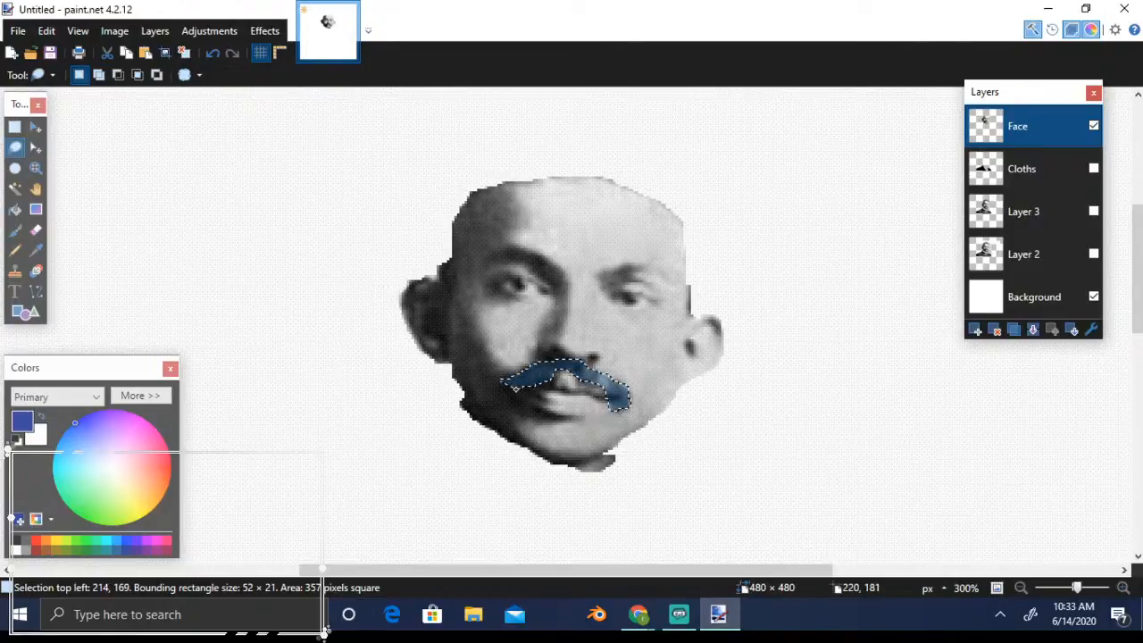
{"action": "left_click", "coordinate": [211, 59]}
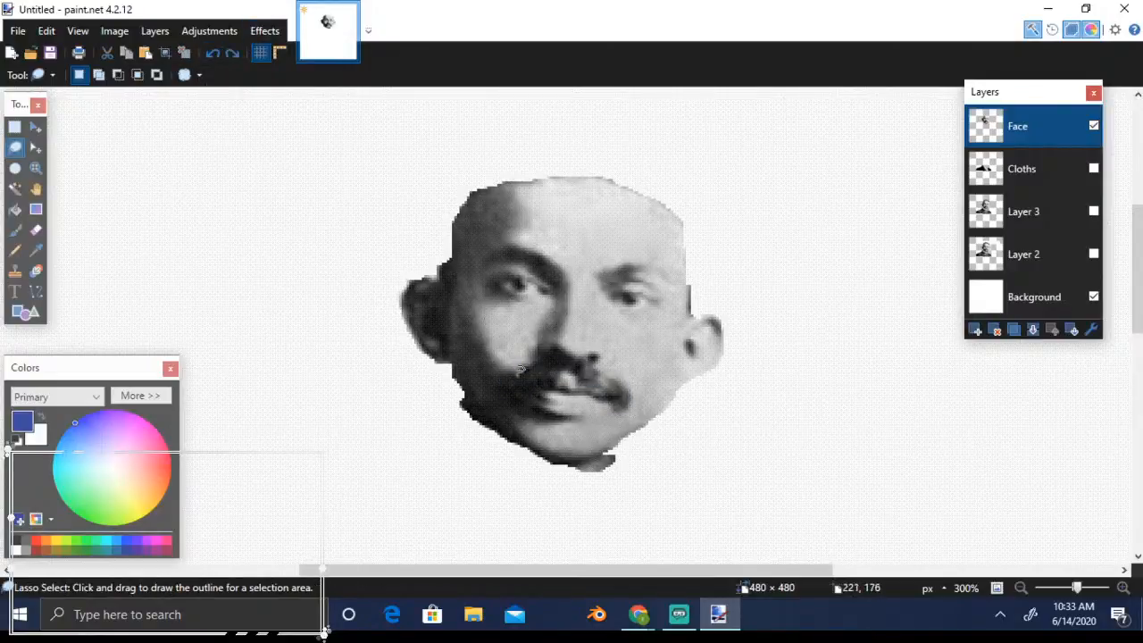
{"action": "left_click", "coordinate": [1124, 587]}
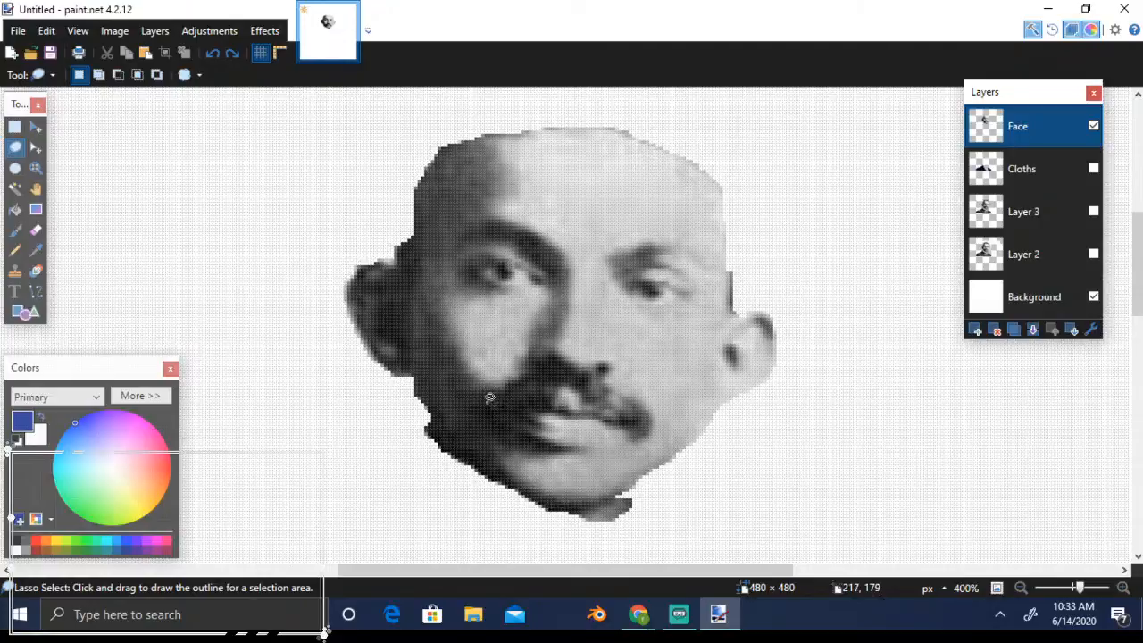
{"action": "mouse_move", "coordinate": [490, 397]}
{"action": "left_mouse_down"}
{"action": "mouse_move", "coordinate": [546, 371]}
{"action": "mouse_move", "coordinate": [594, 377]}
{"action": "mouse_move", "coordinate": [650, 406]}
{"action": "mouse_move", "coordinate": [654, 432]}
{"action": "mouse_move", "coordinate": [632, 438]}
{"action": "mouse_move", "coordinate": [623, 412]}
{"action": "left_mouse_up"}
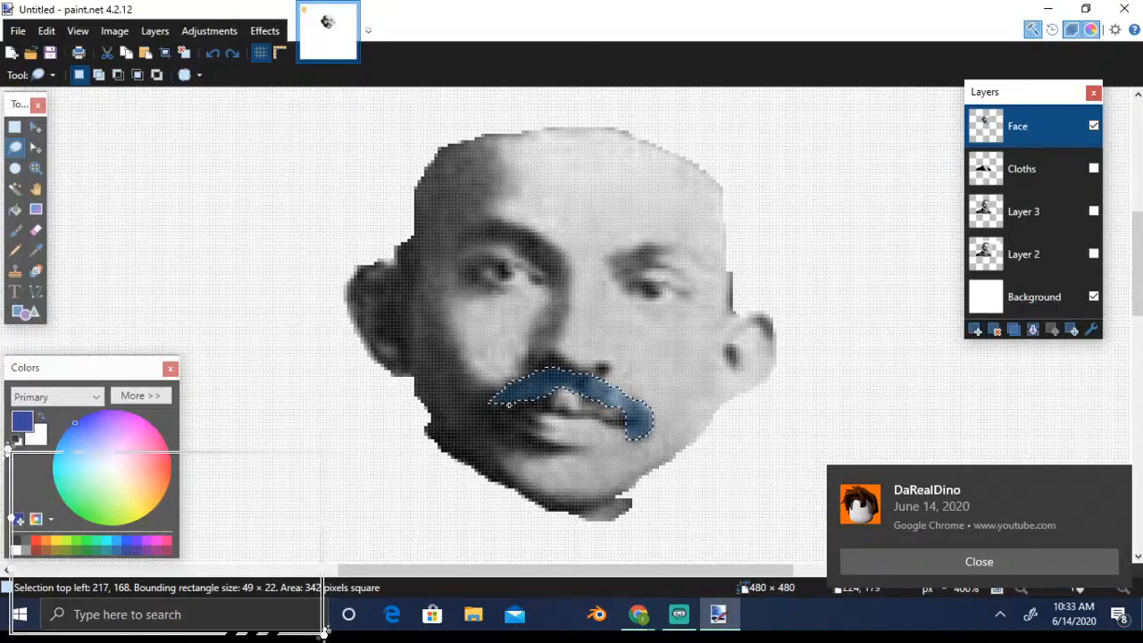
{"action": "mouse_move", "coordinate": [509, 404]}
{"action": "left_mouse_down"}
{"action": "mouse_move", "coordinate": [494, 409]}
{"action": "mouse_move", "coordinate": [501, 416]}
{"action": "left_mouse_up"}
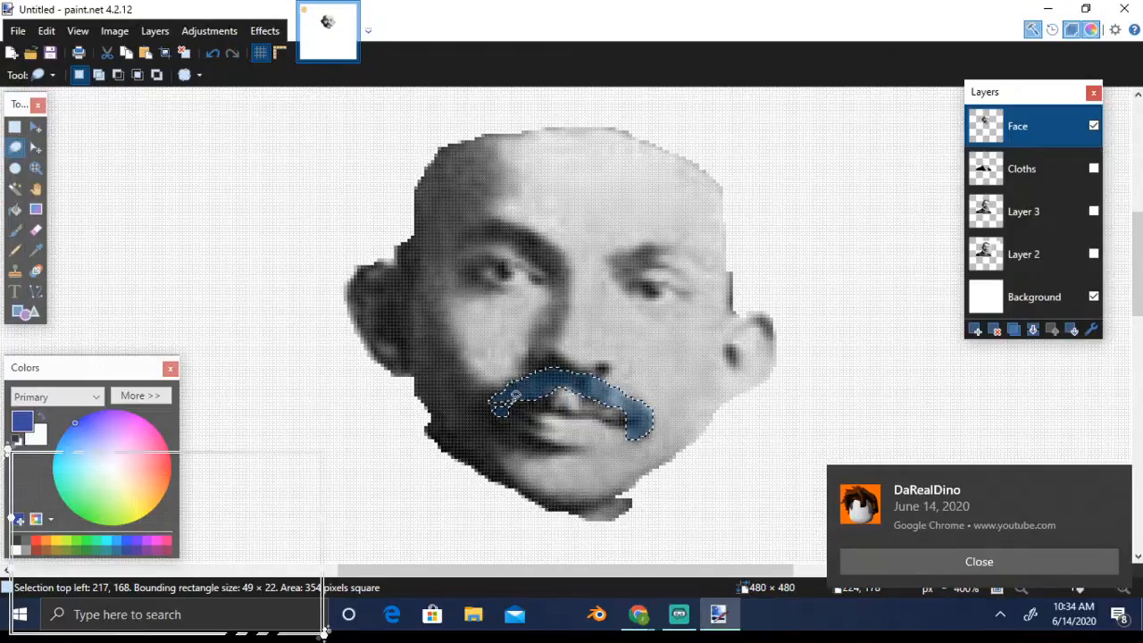
{"action": "left_click", "coordinate": [978, 563]}
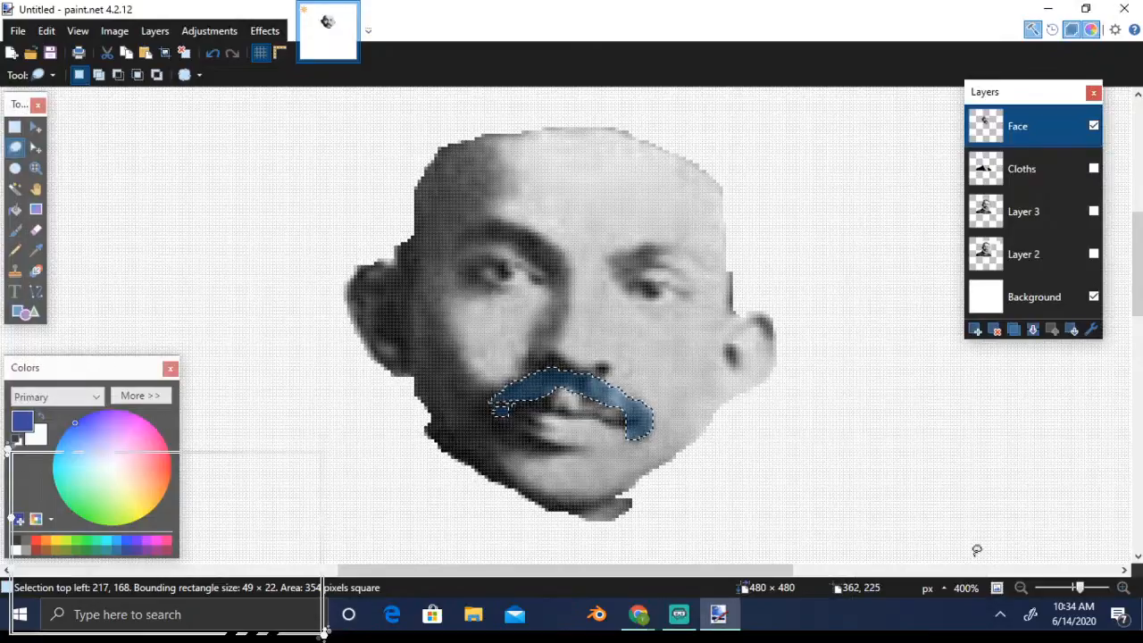
Copy the selected moustache onto a new top layer named Moustach and deselect it
{"action": "left_click", "coordinate": [976, 331]}
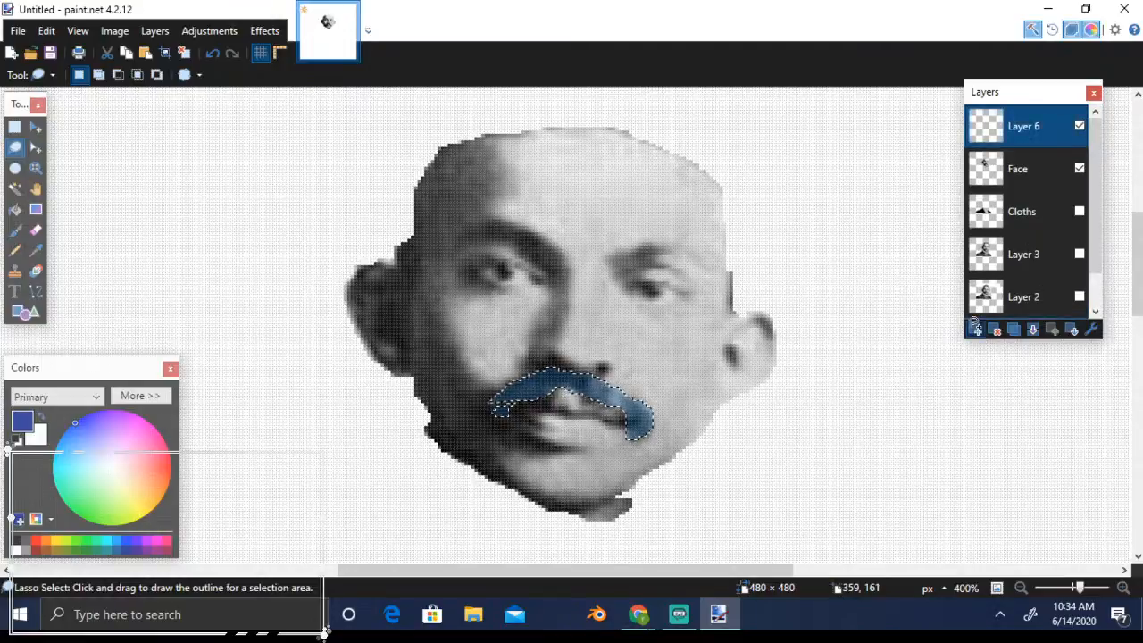
{"action": "key", "text": "m"}
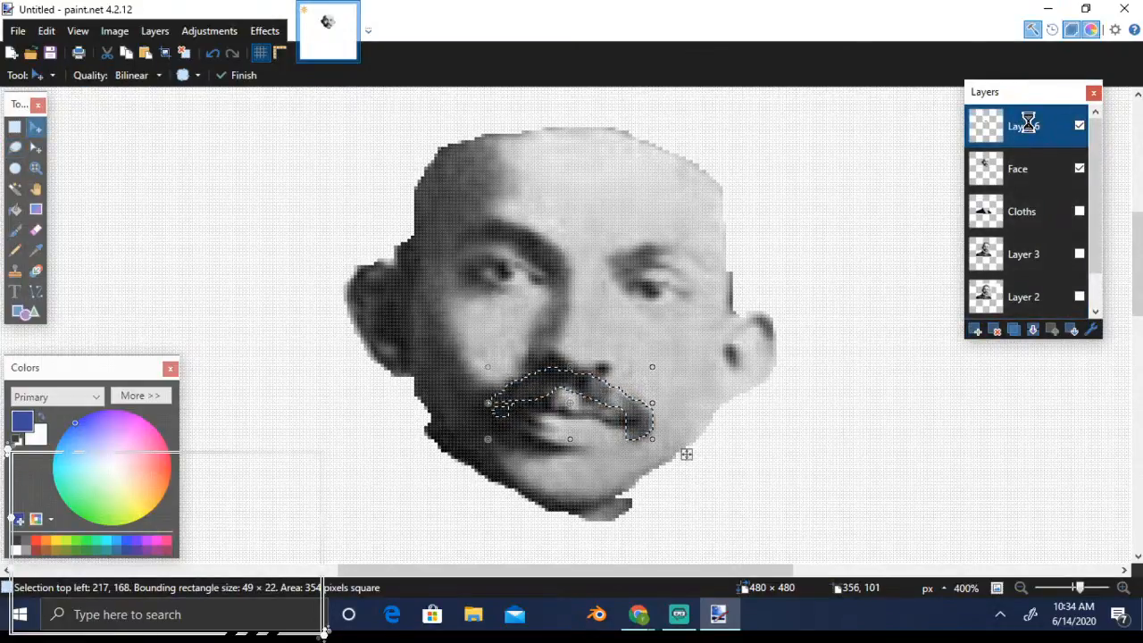
{"action": "type", "text": "Moustach"}
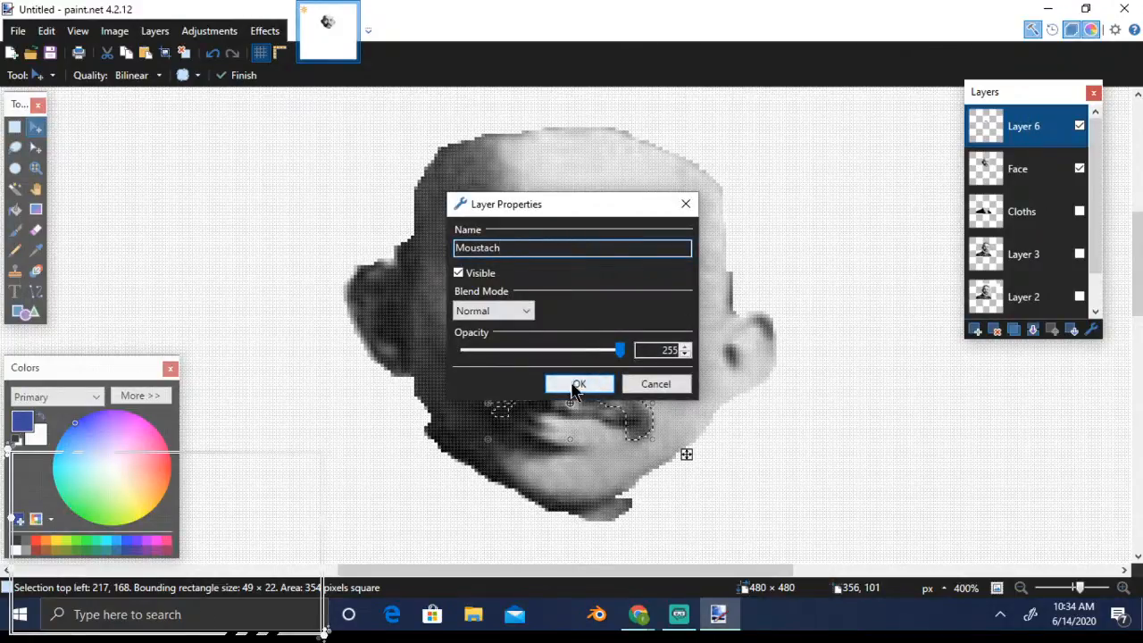
{"action": "left_click", "coordinate": [578, 385]}
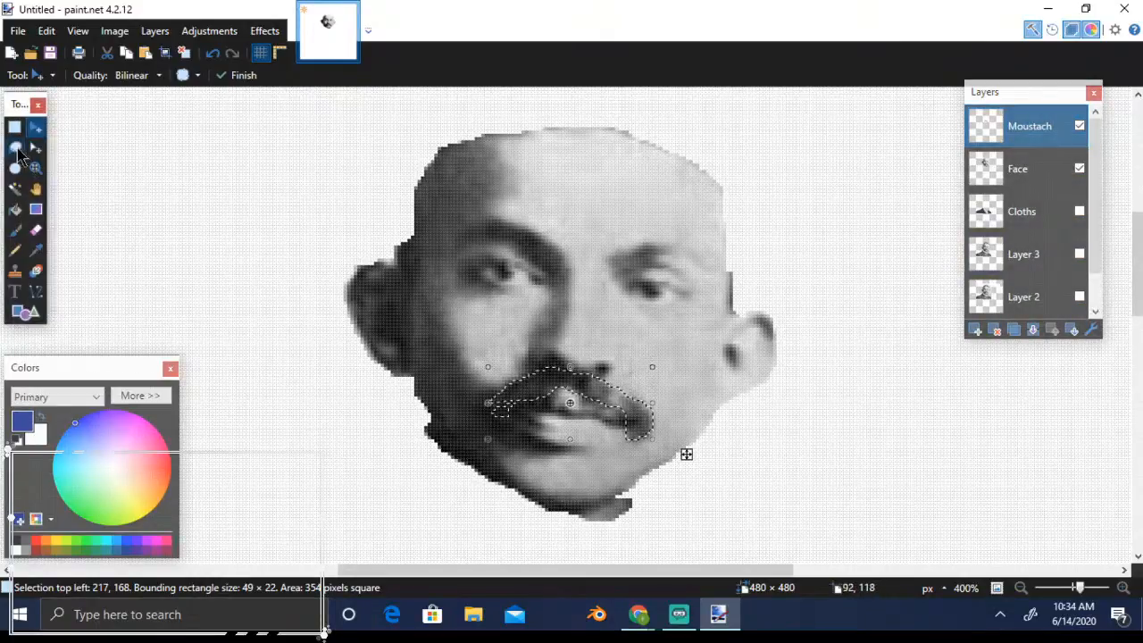
{"action": "left_click", "coordinate": [15, 149]}
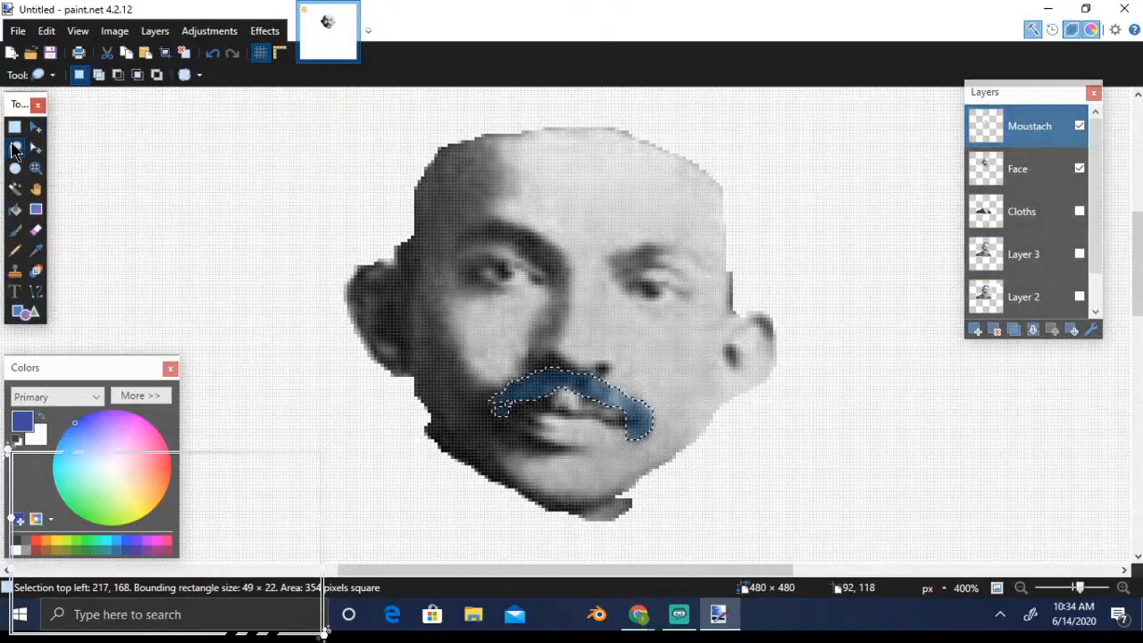
{"action": "left_click", "coordinate": [184, 74]}
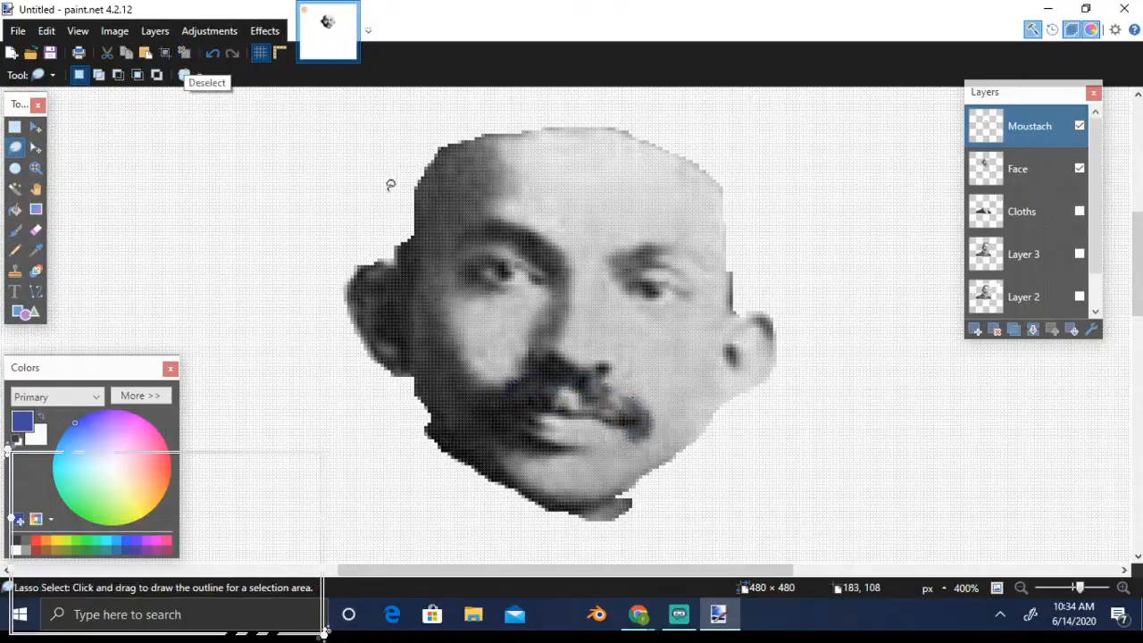
Lasso both eyes into one combined selection, about 63 × 12 pixels overall
{"action": "left_click", "coordinate": [536, 278]}
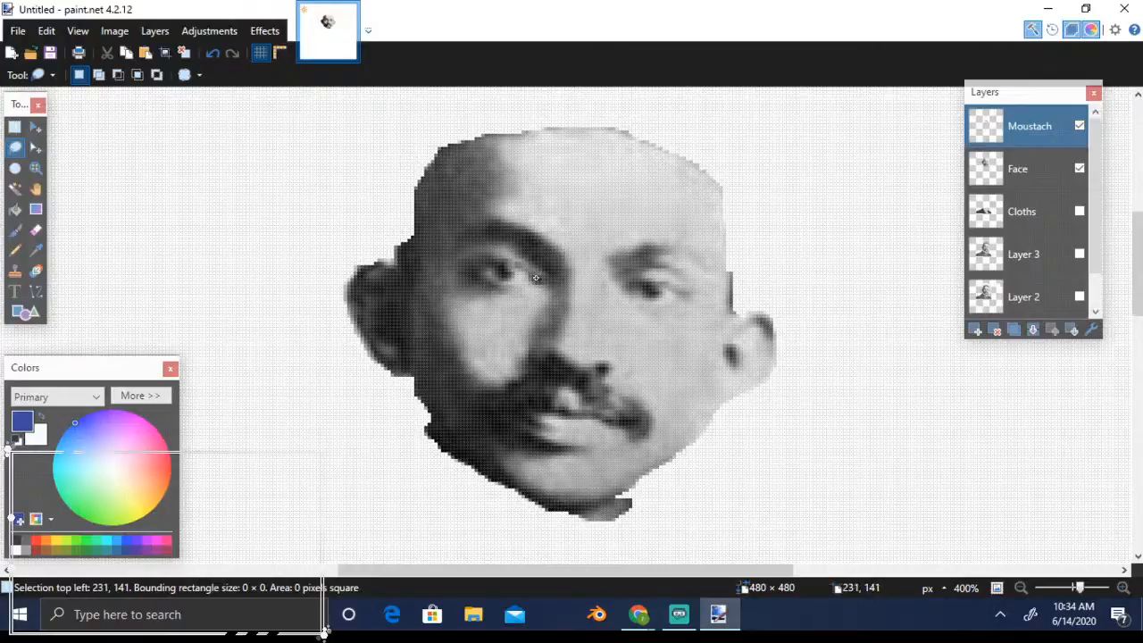
{"action": "mouse_move", "coordinate": [536, 277]}
{"action": "left_mouse_down"}
{"action": "mouse_move", "coordinate": [536, 258]}
{"action": "mouse_move", "coordinate": [486, 258]}
{"action": "mouse_move", "coordinate": [472, 272]}
{"action": "mouse_move", "coordinate": [539, 285]}
{"action": "left_mouse_up"}
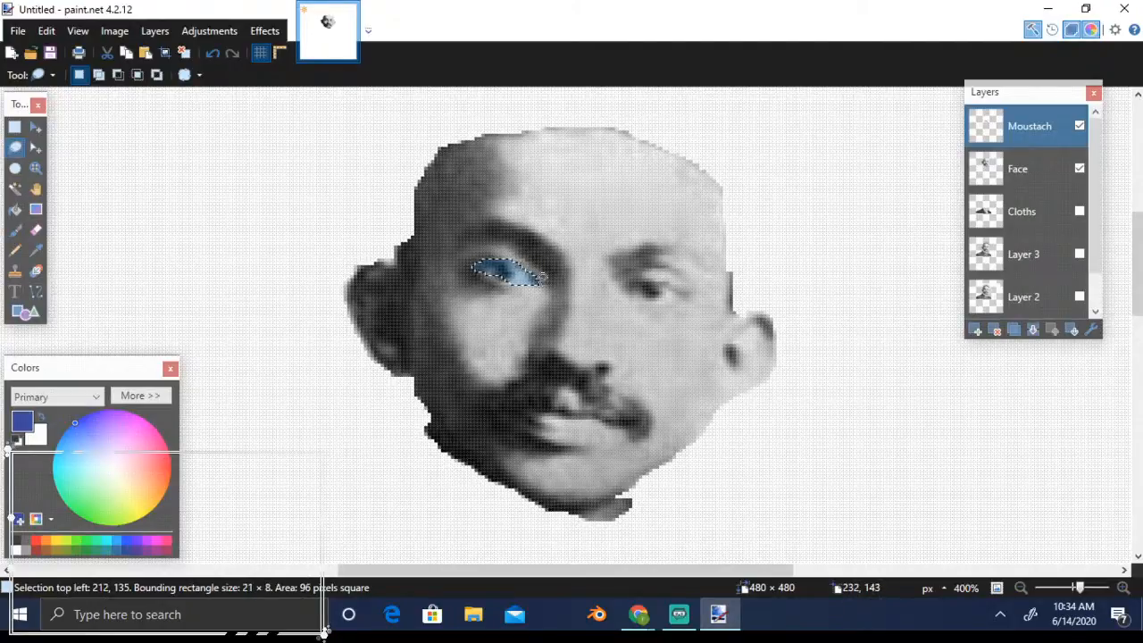
{"action": "left_click", "coordinate": [630, 286]}
{"action": "mouse_move", "coordinate": [632, 284]}
{"action": "left_mouse_down"}
{"action": "mouse_move", "coordinate": [676, 283]}
{"action": "mouse_move", "coordinate": [683, 295]}
{"action": "mouse_move", "coordinate": [630, 287]}
{"action": "left_mouse_up"}
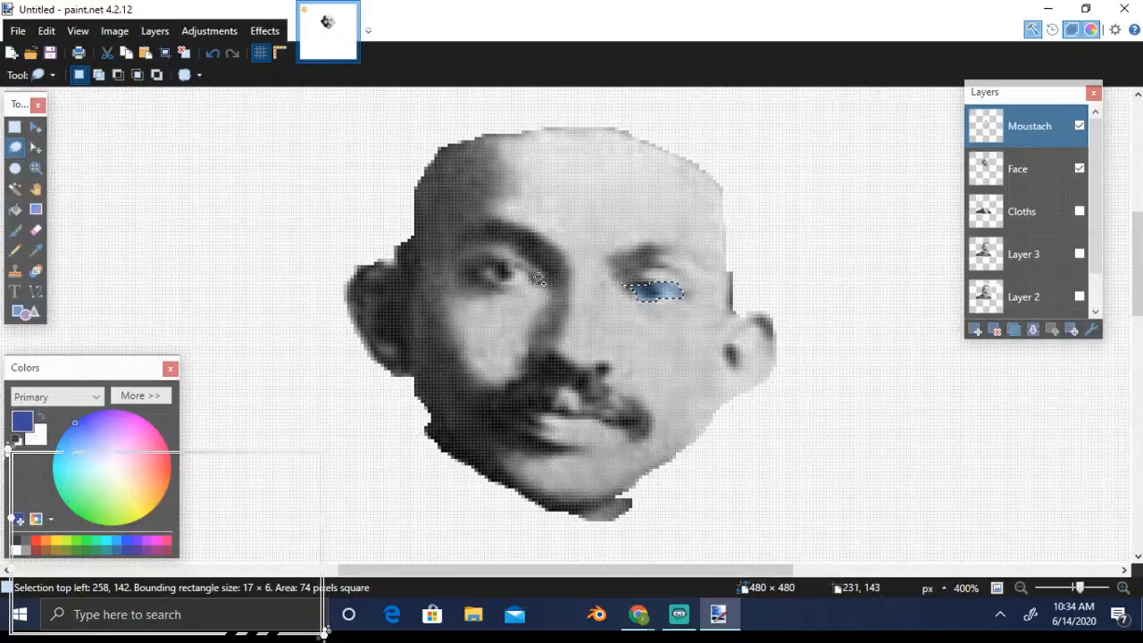
{"action": "mouse_move", "coordinate": [539, 279]}
{"action": "left_mouse_down"}
{"action": "mouse_move", "coordinate": [494, 262]}
{"action": "mouse_move", "coordinate": [497, 281]}
{"action": "left_mouse_up"}
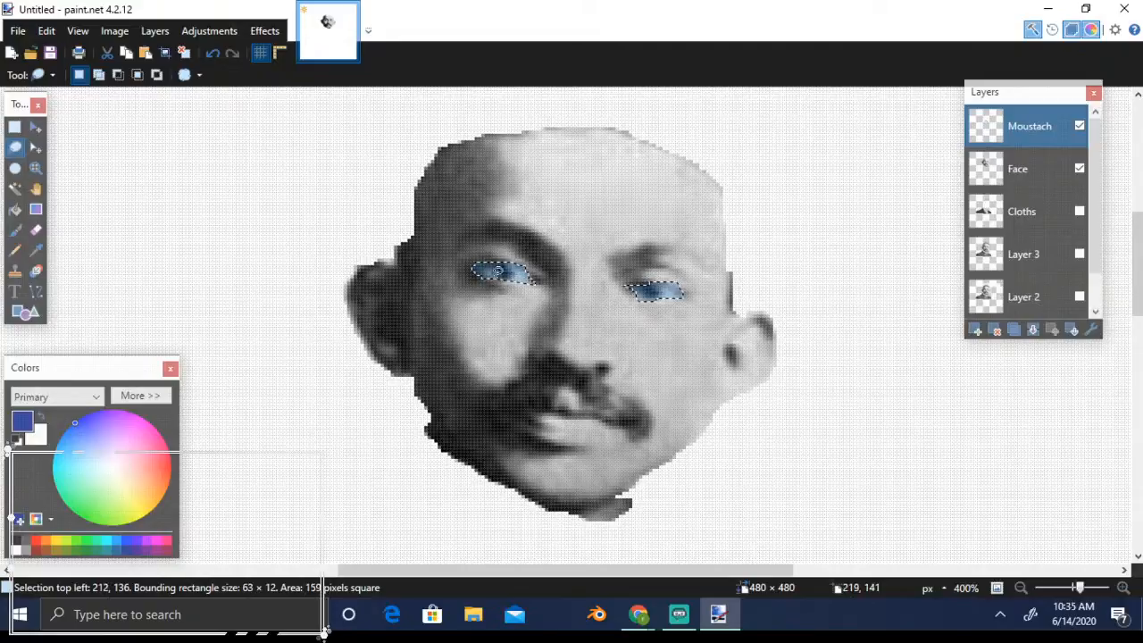
Copy the selected eyes from the Face layer onto a new top layer and hide Face to check the copy
{"action": "left_click", "coordinate": [976, 330]}
{"action": "key", "text": "m"}
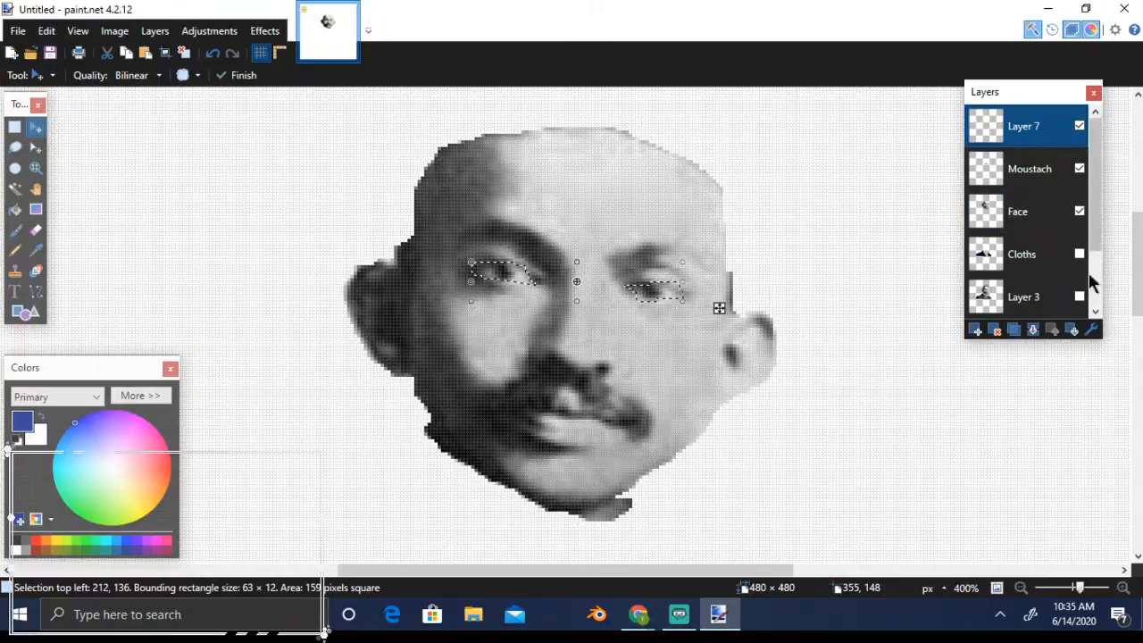
{"action": "left_click", "coordinate": [1079, 212]}
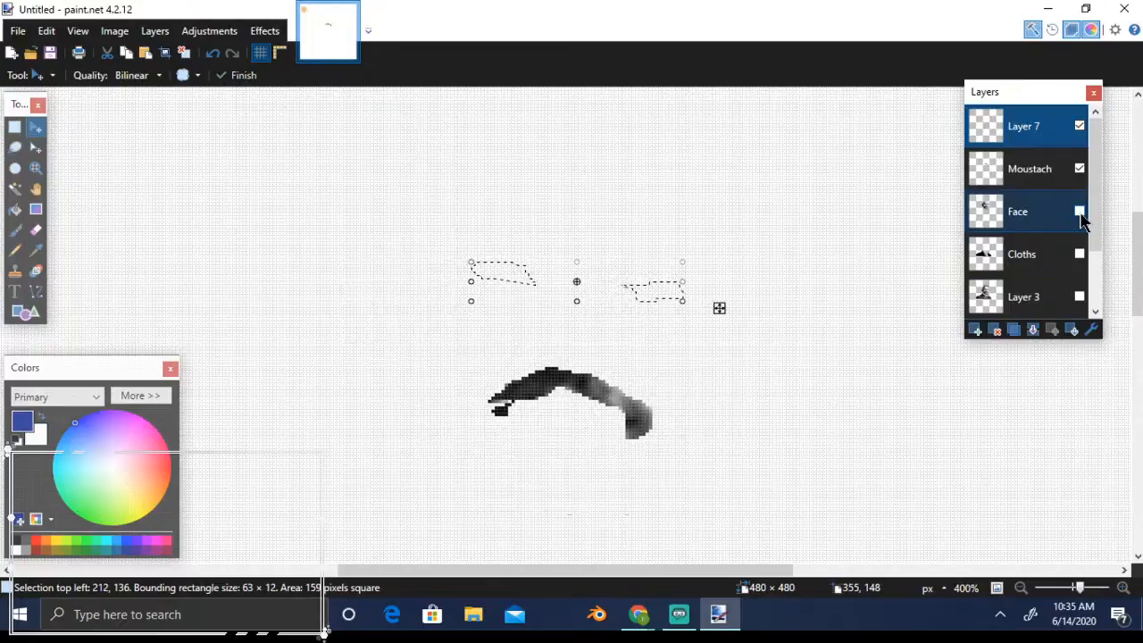
{"action": "left_click", "coordinate": [1080, 212]}
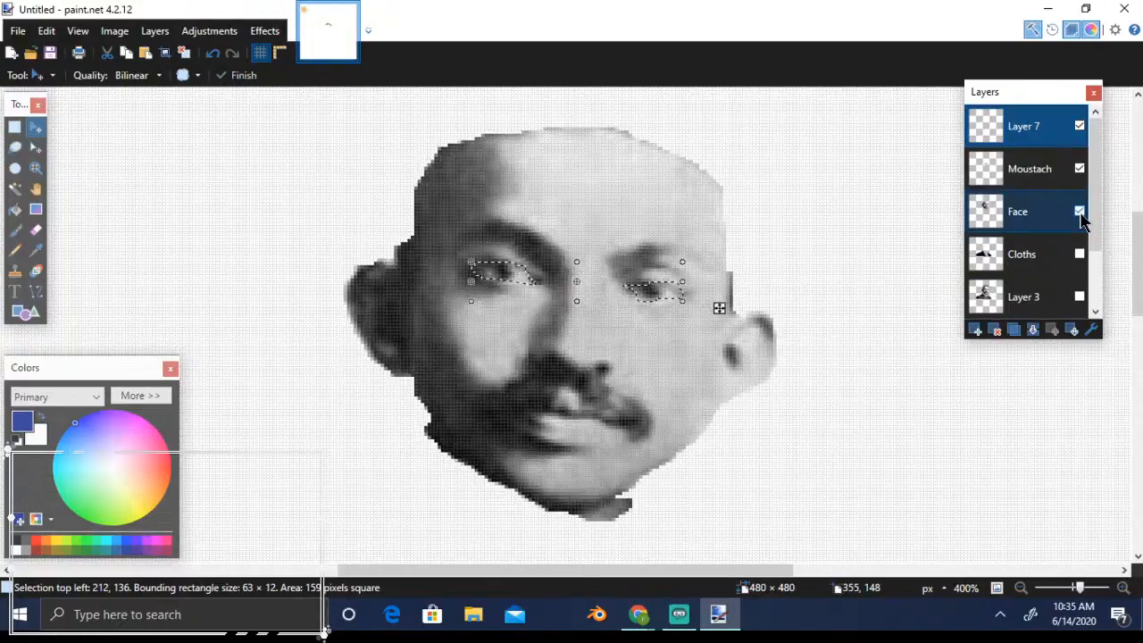
{"action": "left_click", "coordinate": [1030, 223]}
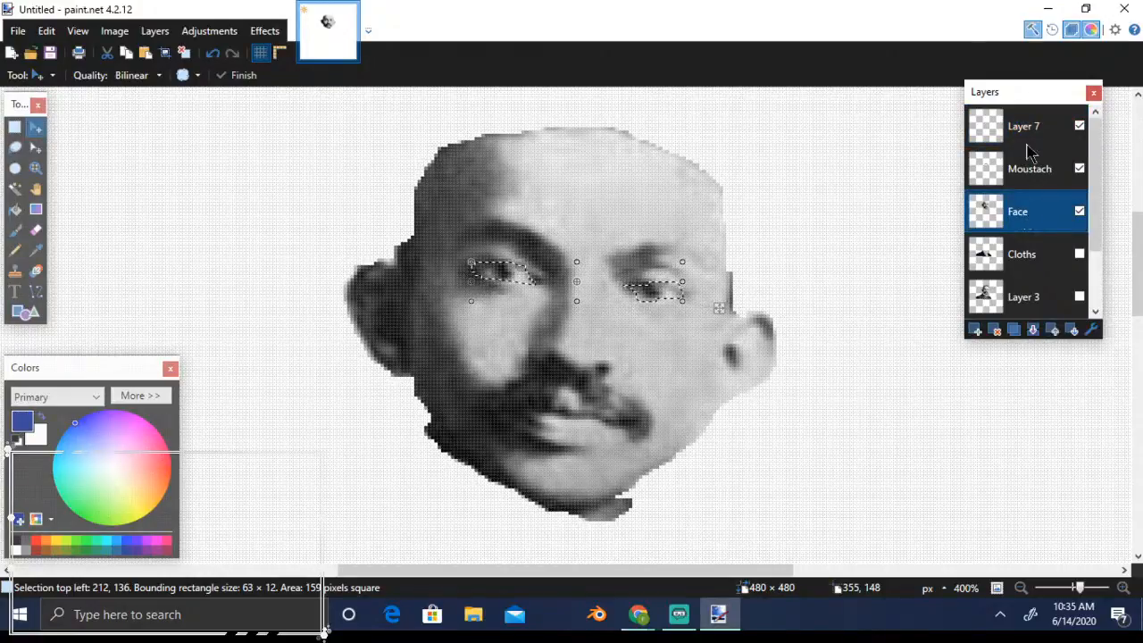
{"action": "left_click", "coordinate": [1021, 132]}
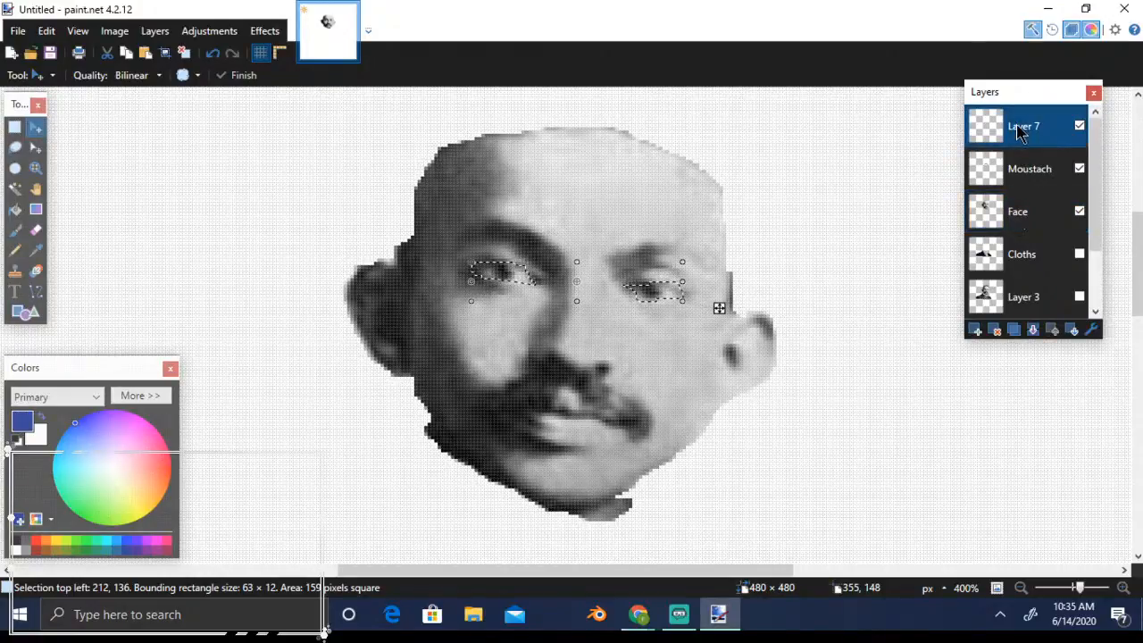
{"action": "left_click", "coordinate": [1080, 212]}
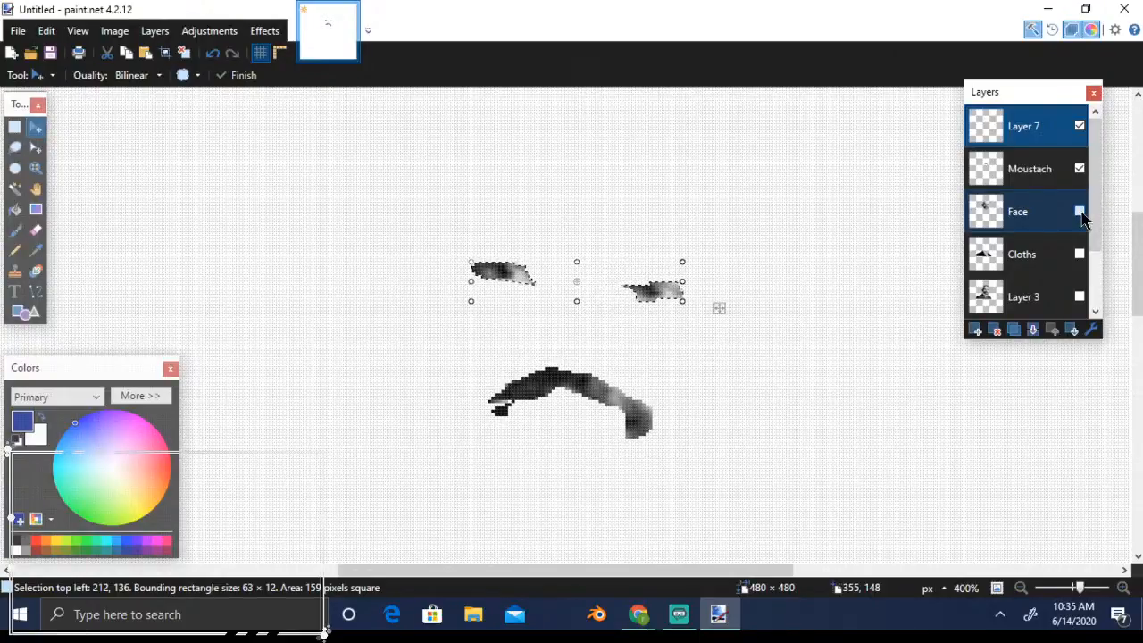
Show the Face layer, hide the Moustach layer and Layer 7, and deselect the eyes
{"action": "left_click", "coordinate": [1080, 212]}
{"action": "left_click", "coordinate": [1080, 170]}
{"action": "left_click", "coordinate": [1080, 126]}
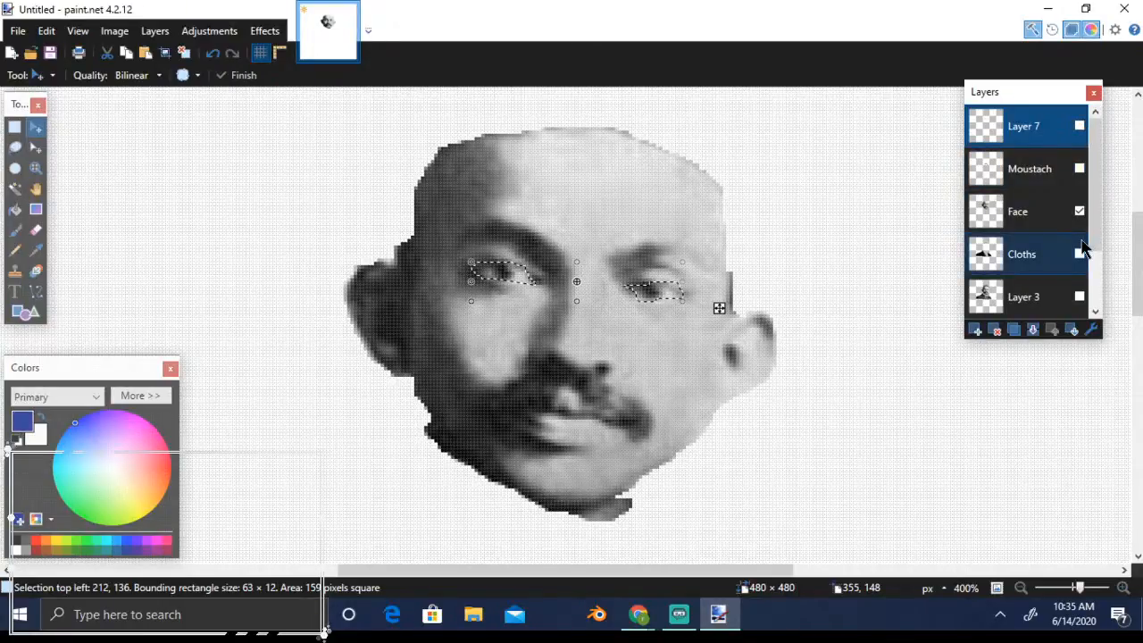
{"action": "left_click", "coordinate": [1080, 212]}
{"action": "left_click", "coordinate": [1080, 211]}
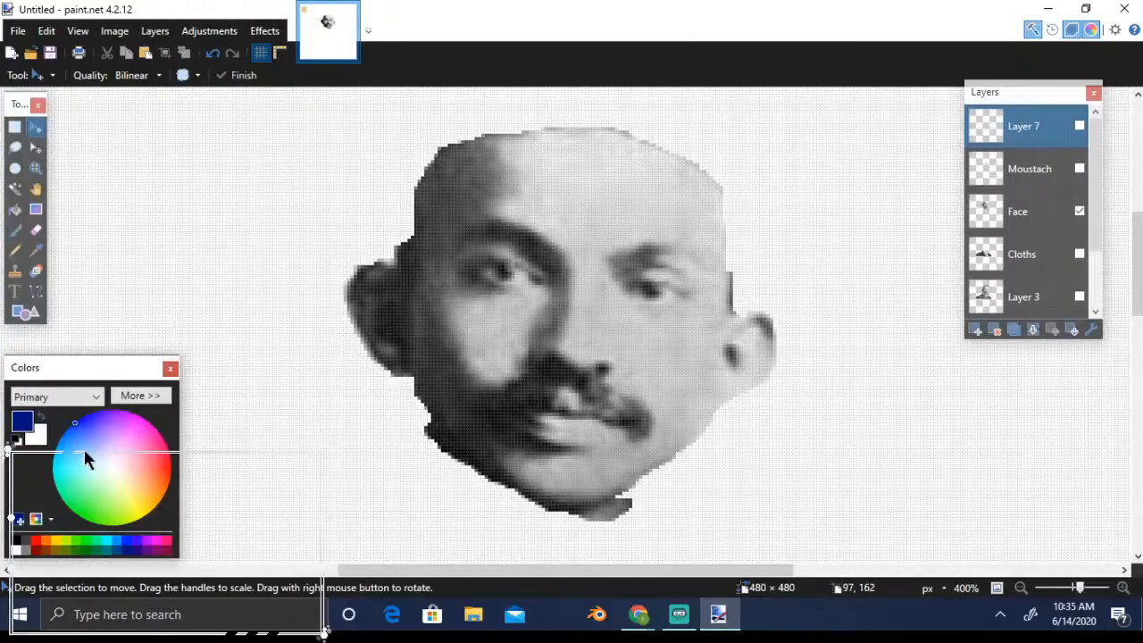
Set the primary colour to a light yellow-orange skin tone and fill the forehead, eye area and cheek on the Face layer with it
{"action": "left_click", "coordinate": [46, 542]}
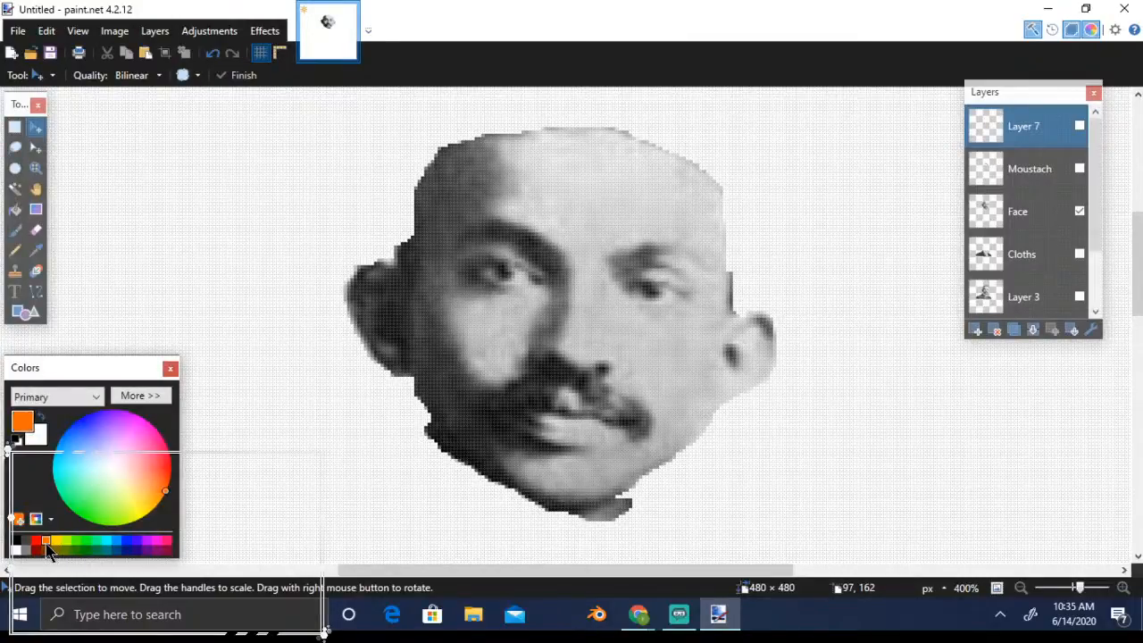
{"action": "left_click", "coordinate": [137, 491]}
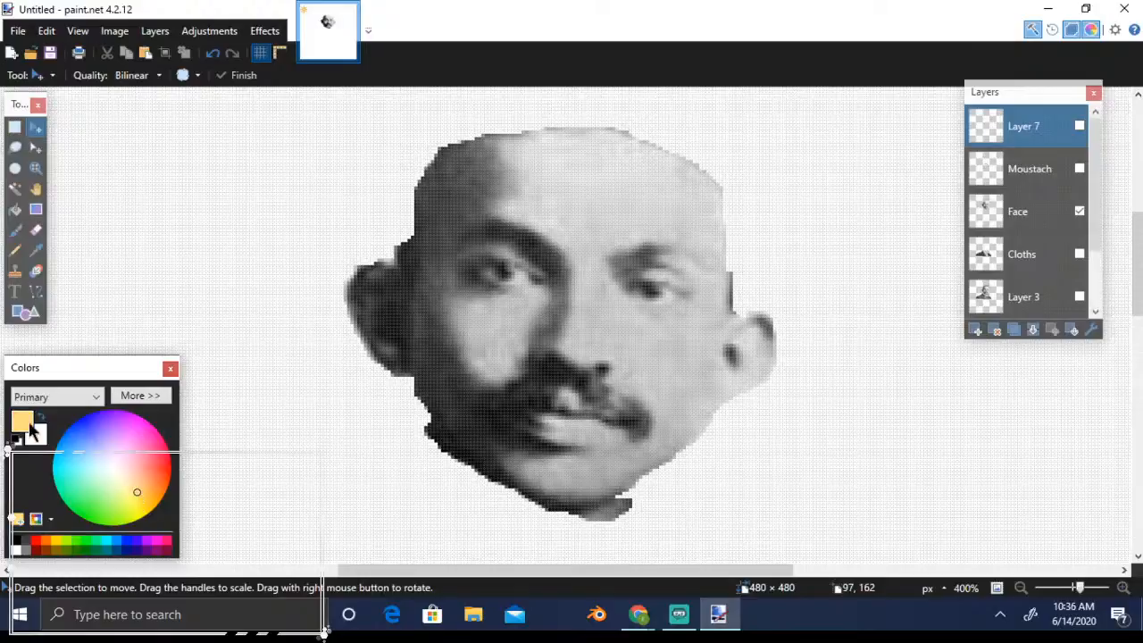
{"action": "left_click", "coordinate": [15, 211]}
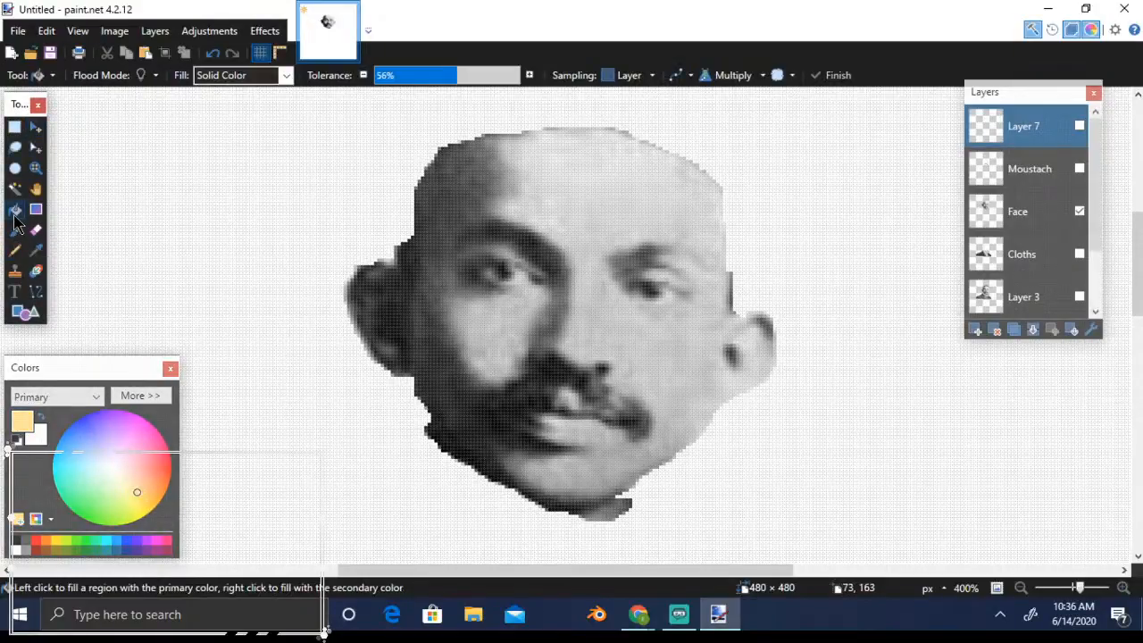
{"action": "left_click", "coordinate": [548, 173]}
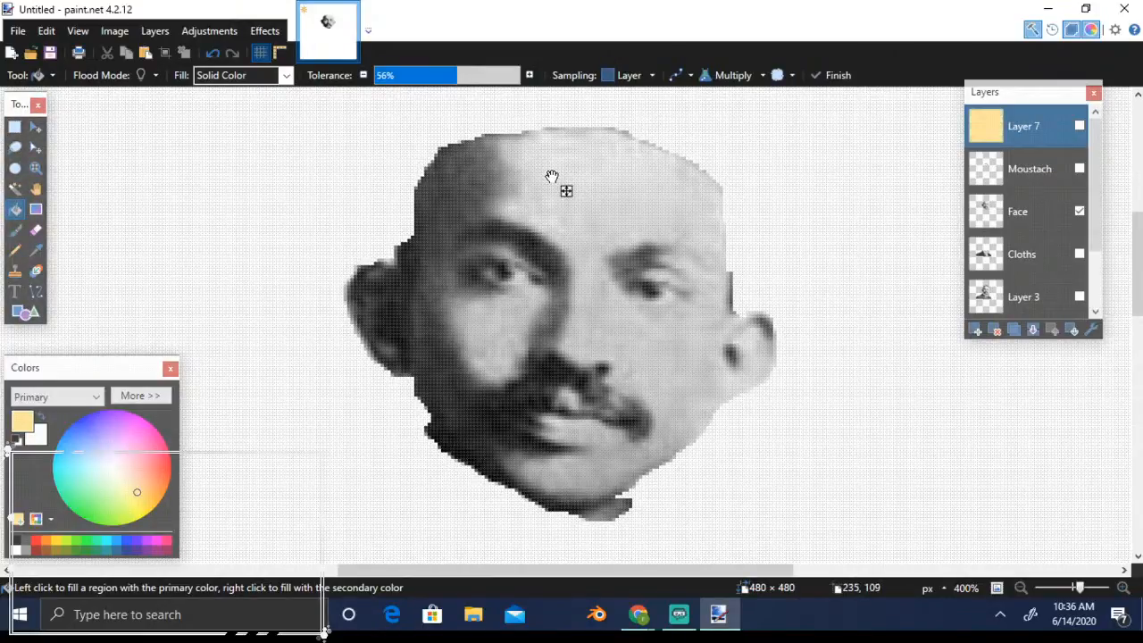
{"action": "key", "text": "ctrl+z"}
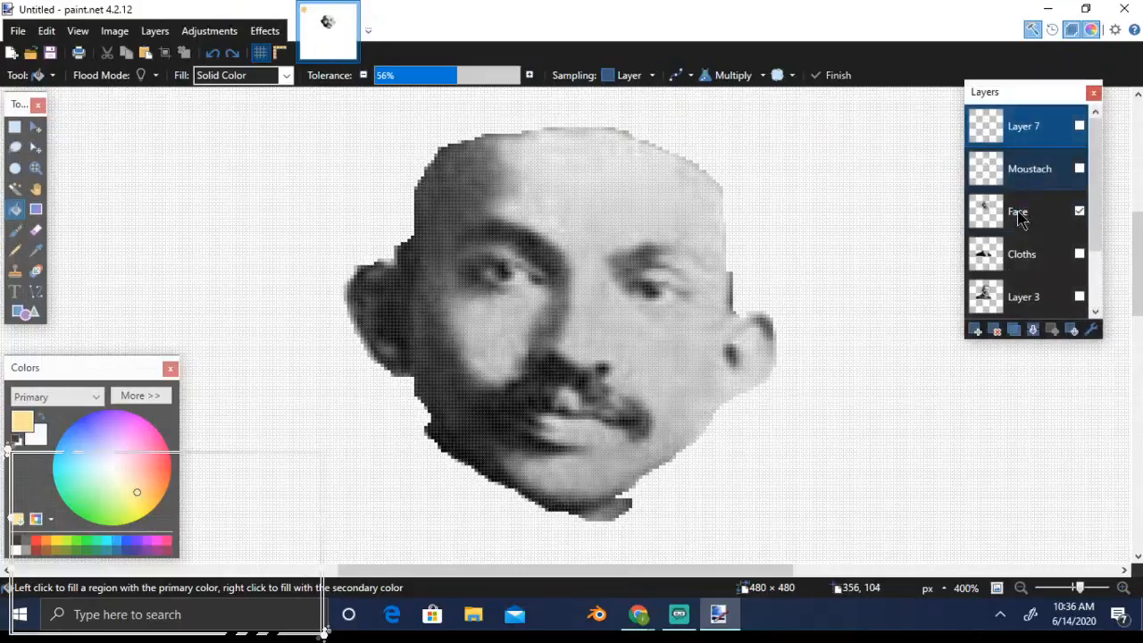
{"action": "left_click", "coordinate": [1020, 221]}
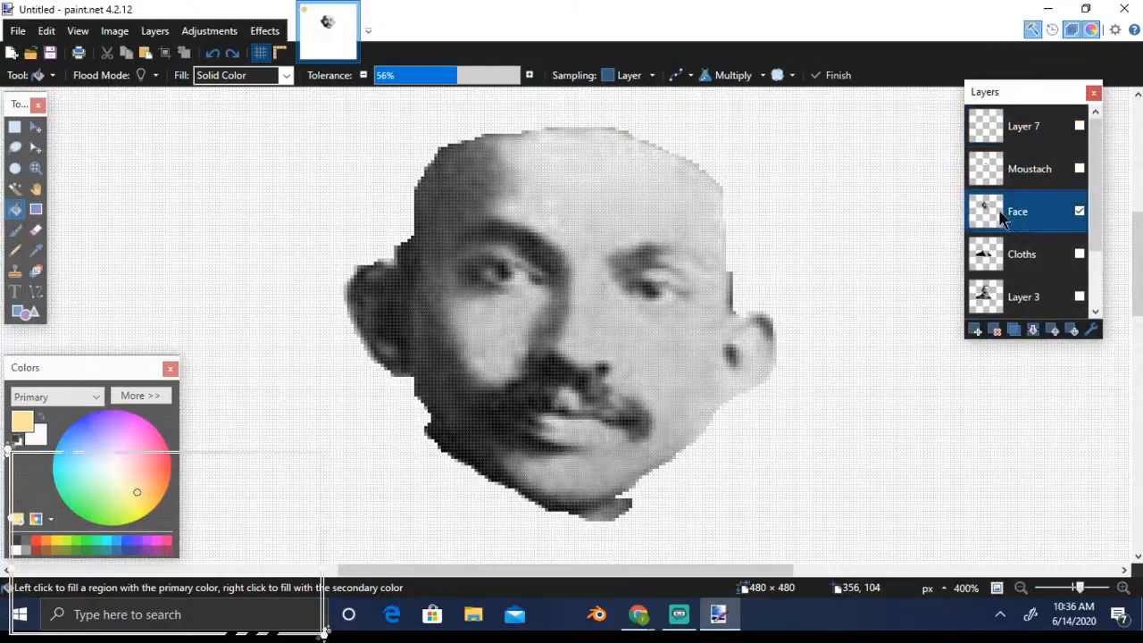
{"action": "left_click", "coordinate": [616, 206]}
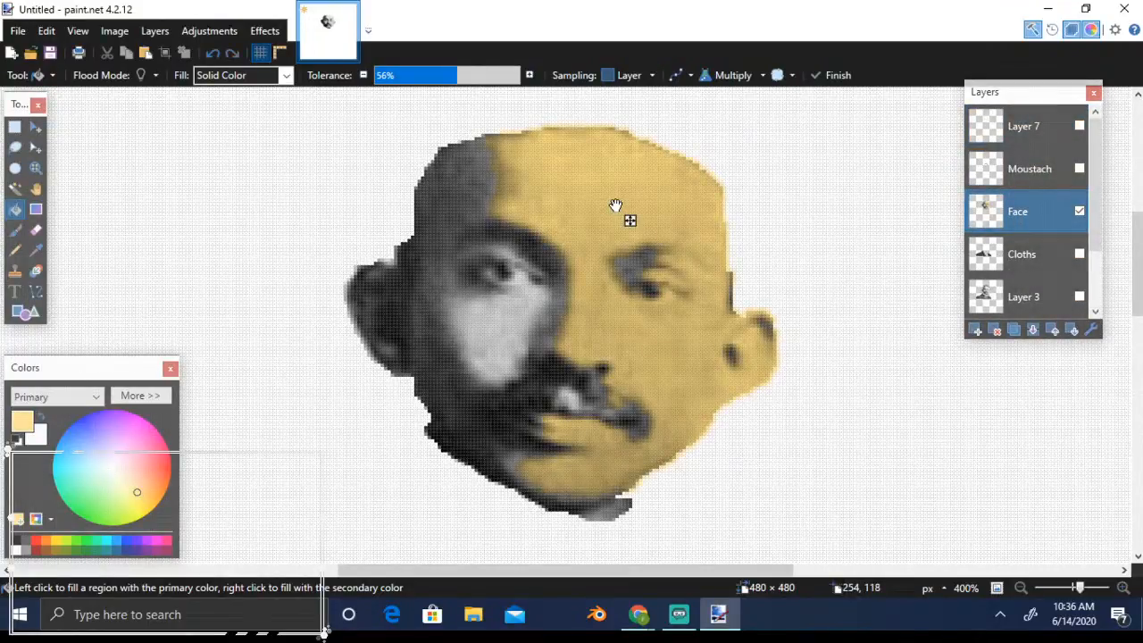
{"action": "left_click", "coordinate": [536, 268]}
{"action": "left_click", "coordinate": [490, 334]}
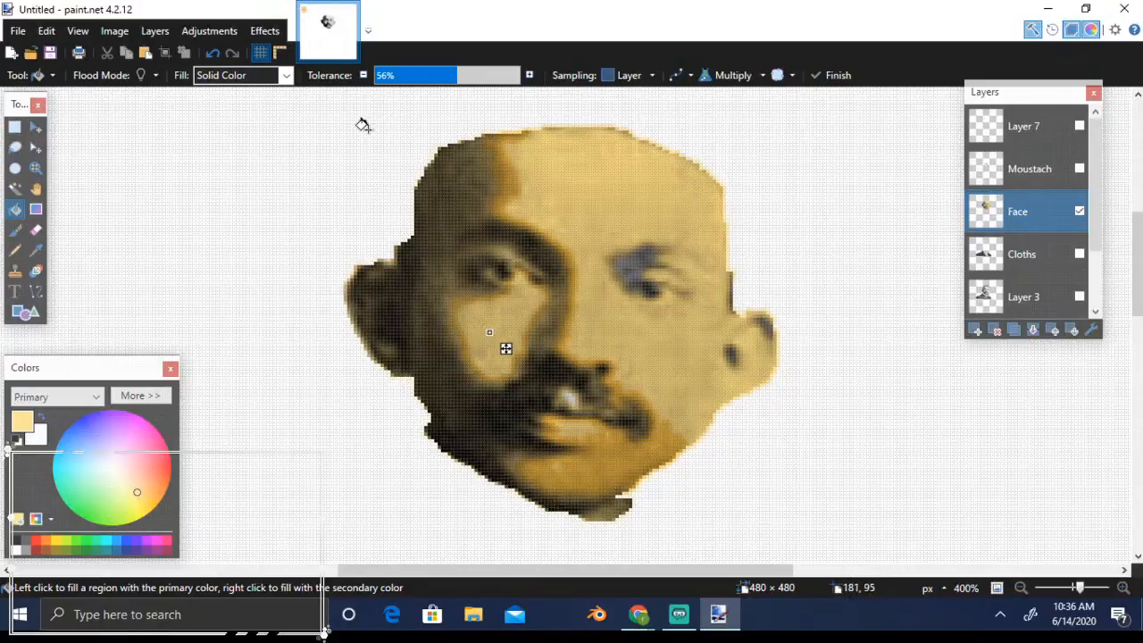
Set the tolerance of the skin-tone fill on the Face layer to 54%
{"action": "mouse_move", "coordinate": [459, 79]}
{"action": "left_mouse_down"}
{"action": "mouse_move", "coordinate": [539, 86]}
{"action": "mouse_move", "coordinate": [452, 88]}
{"action": "left_mouse_up"}
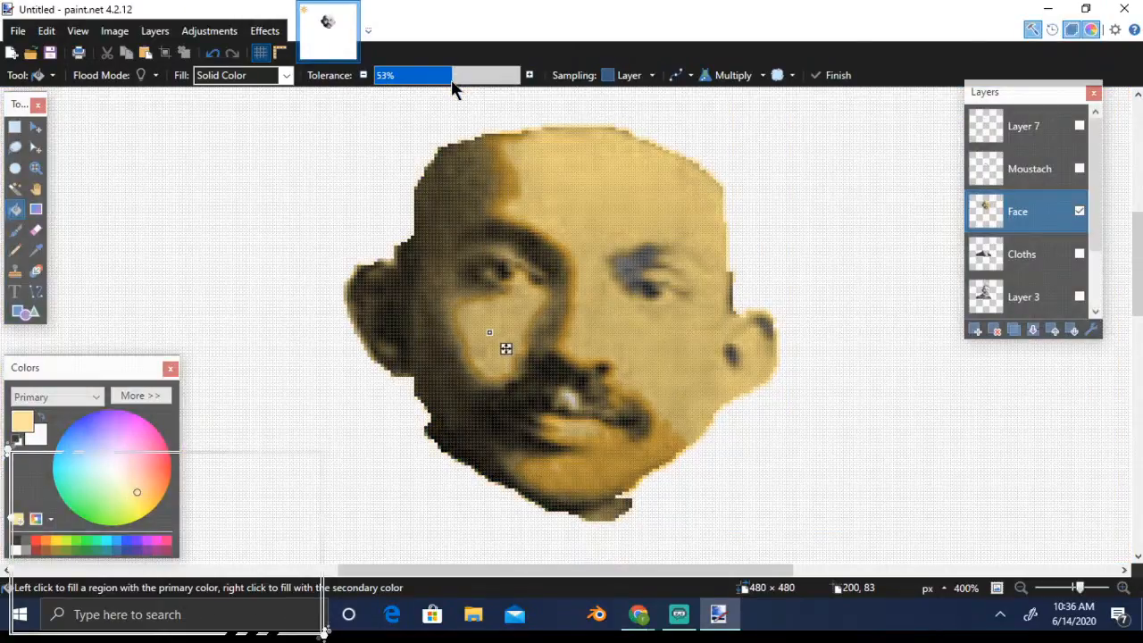
{"action": "left_click", "coordinate": [452, 80]}
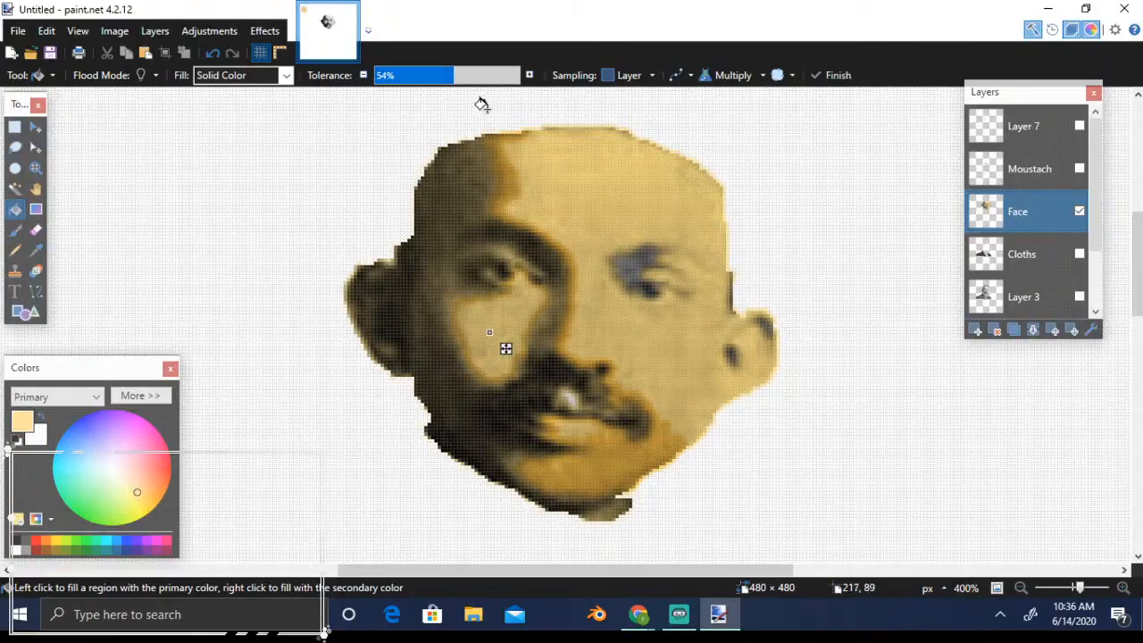
Try the Overlay blend mode on the Face layer and set it back to Normal
{"action": "double_click", "coordinate": [1032, 214]}
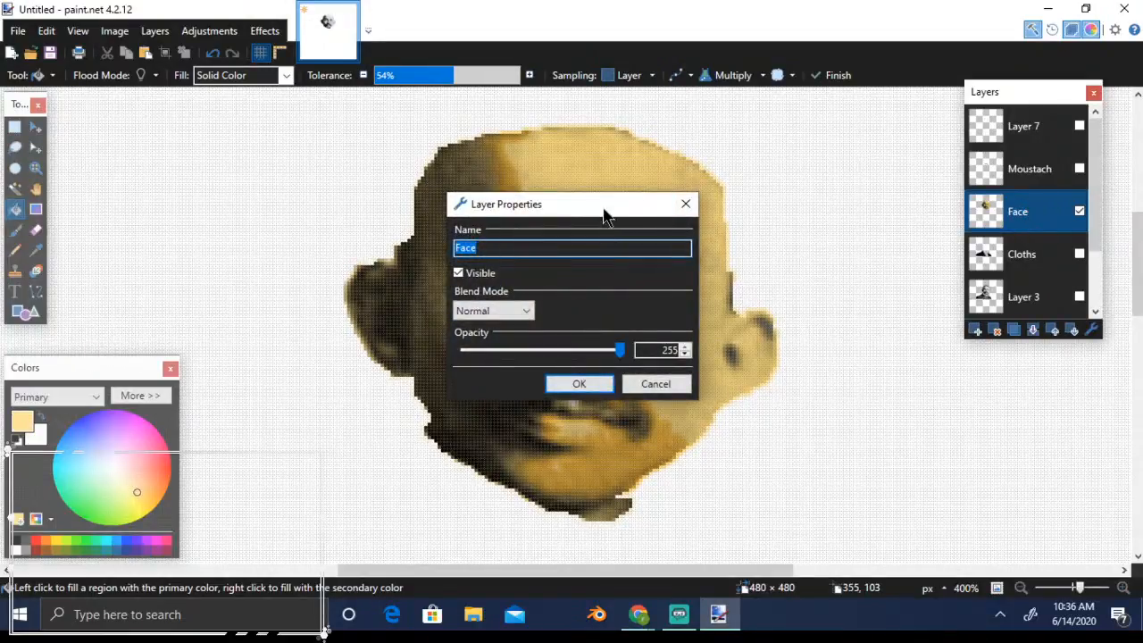
{"action": "left_click_drag", "start_coordinate": [604, 214], "coordinate": [913, 166]}
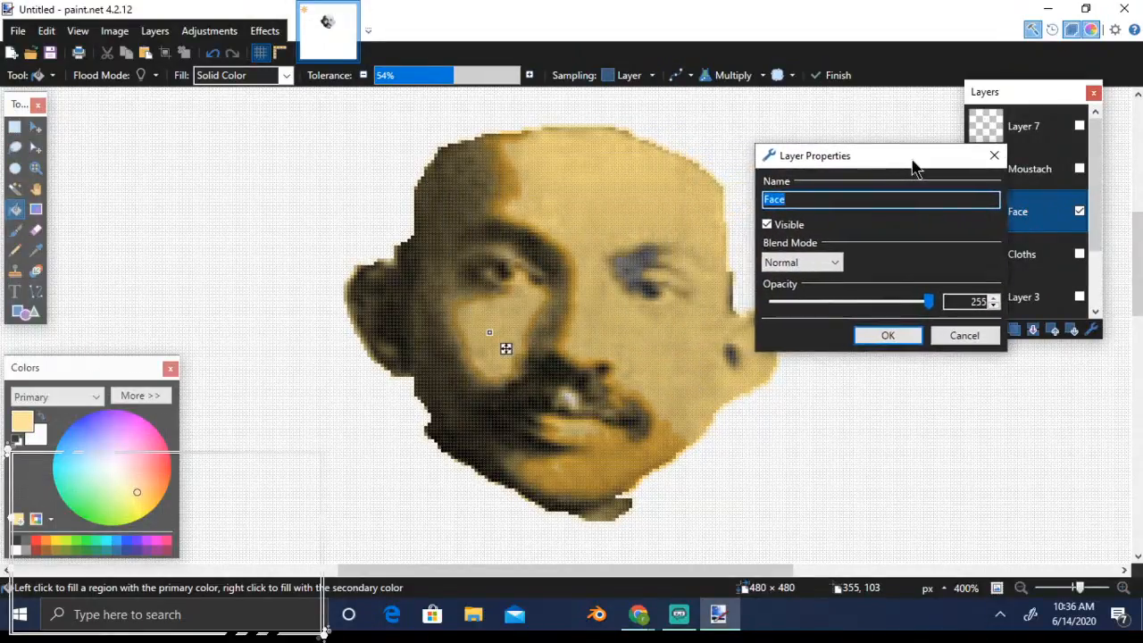
{"action": "left_click", "coordinate": [835, 262]}
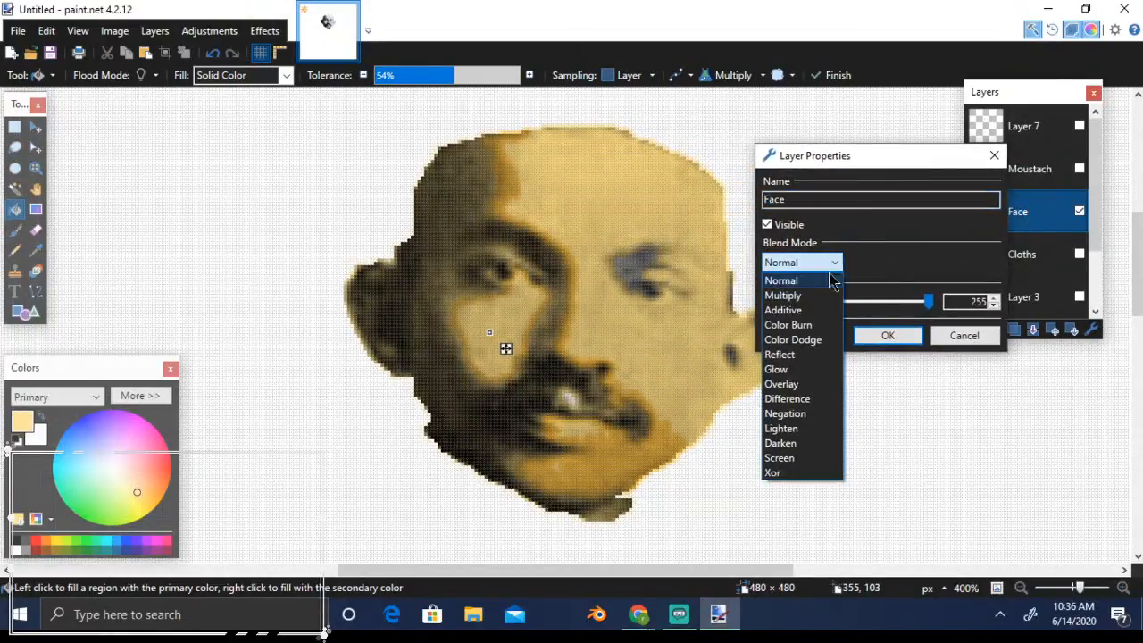
{"action": "left_click", "coordinate": [779, 386]}
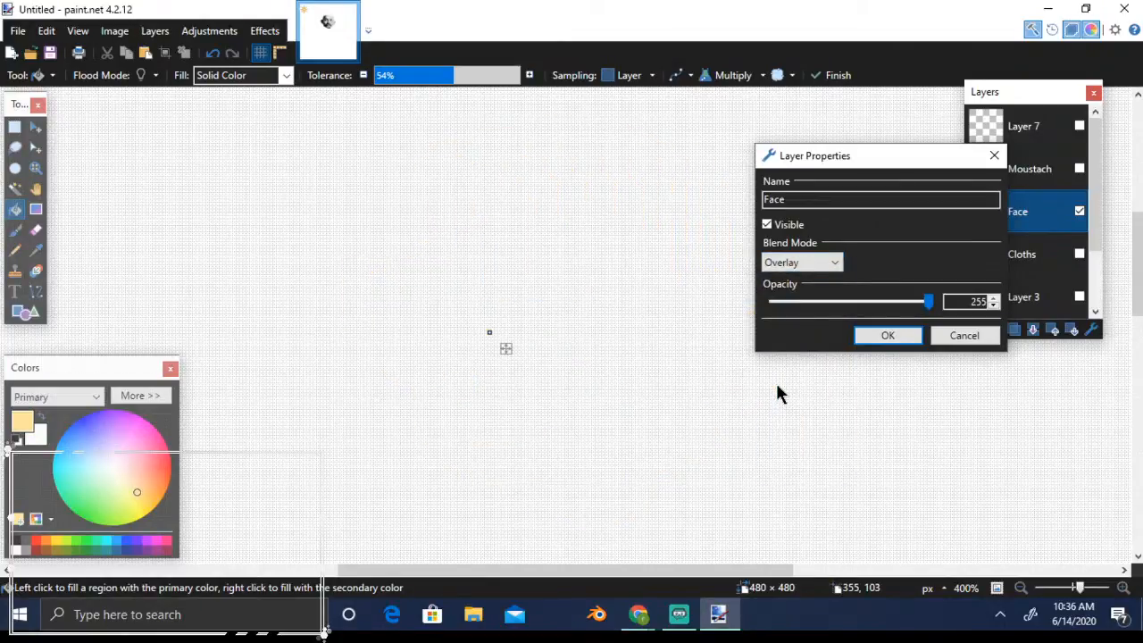
{"action": "left_click", "coordinate": [836, 266]}
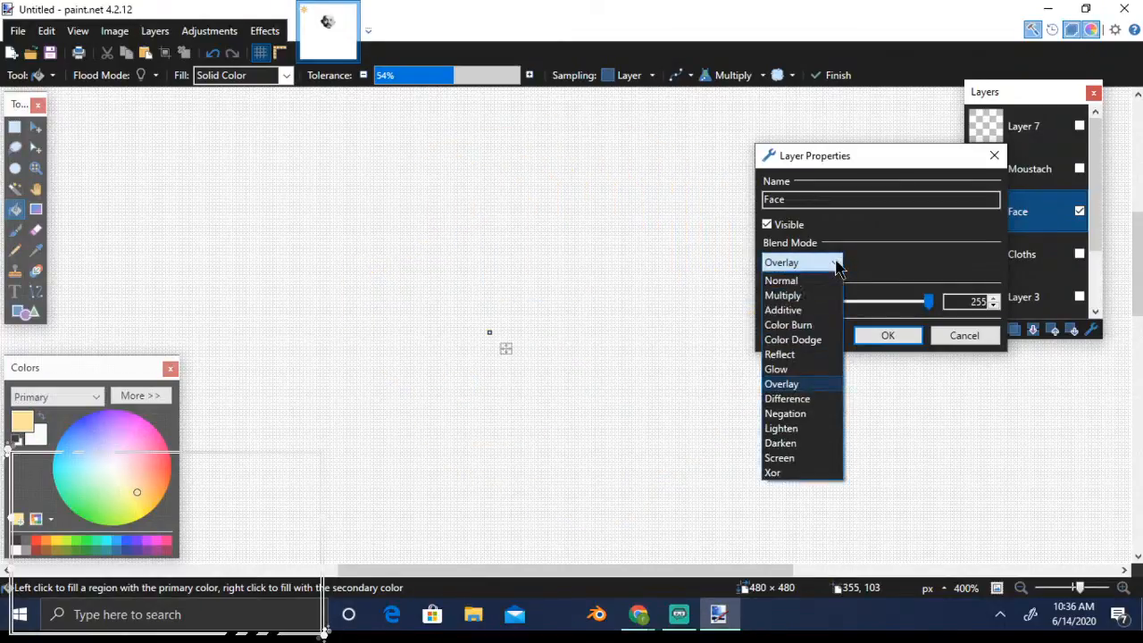
{"action": "left_click", "coordinate": [786, 282]}
Set the Face layer's opacity to 244, previewing Overlay again but applying the Normal blend mode
{"action": "left_click_drag", "start_coordinate": [849, 172], "coordinate": [800, 321]}
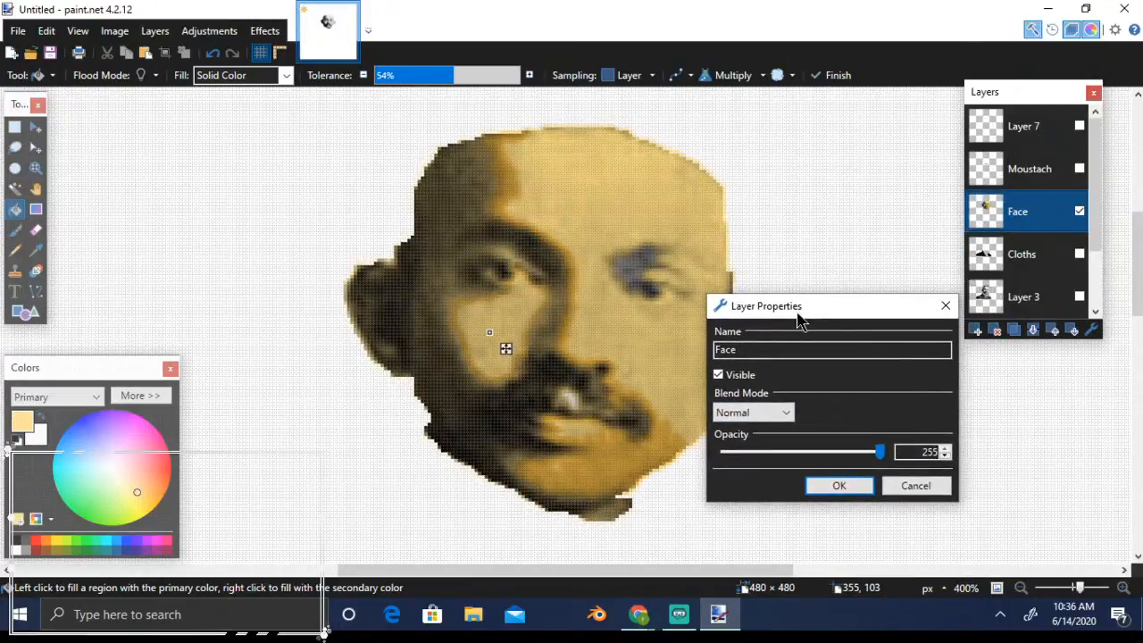
{"action": "left_click_drag", "start_coordinate": [880, 452], "coordinate": [875, 457]}
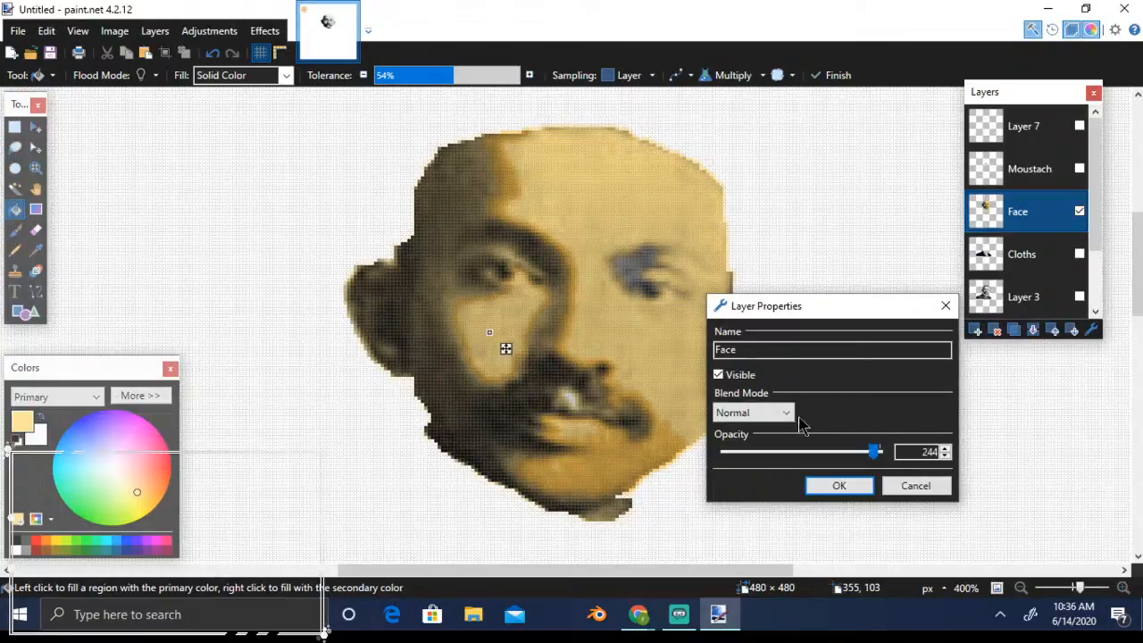
{"action": "left_click", "coordinate": [788, 415]}
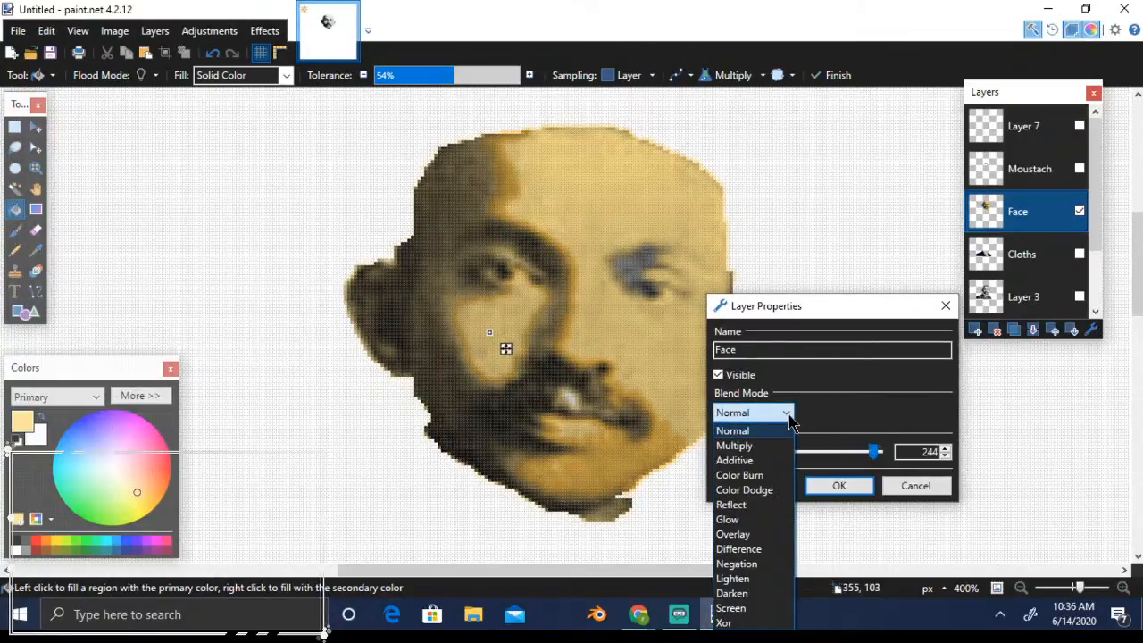
{"action": "left_click", "coordinate": [767, 536]}
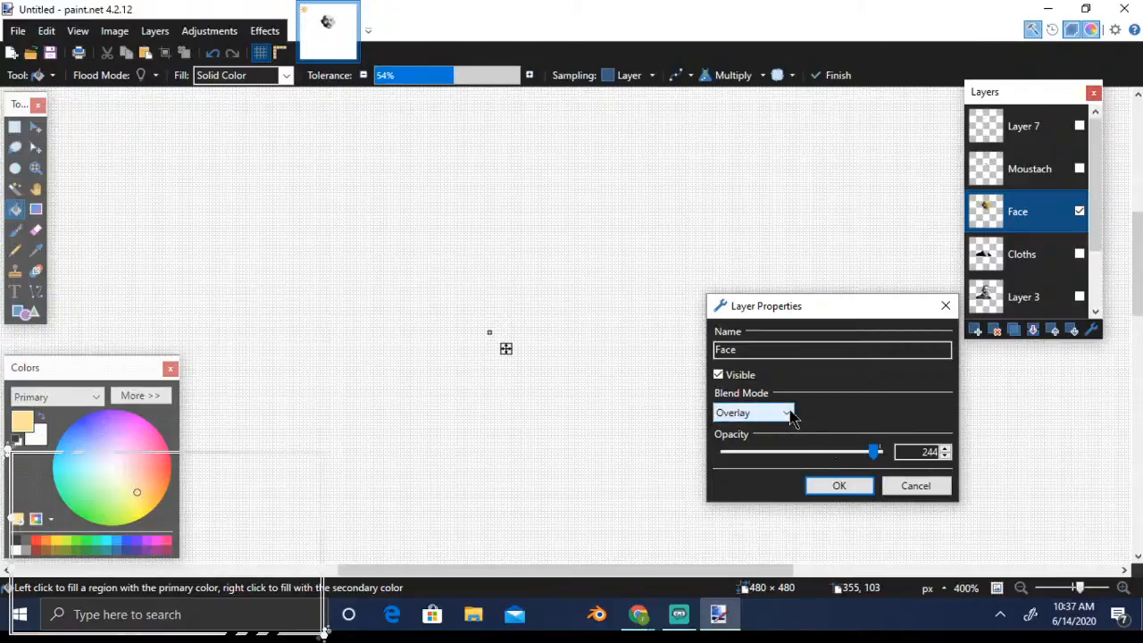
{"action": "left_click", "coordinate": [790, 415]}
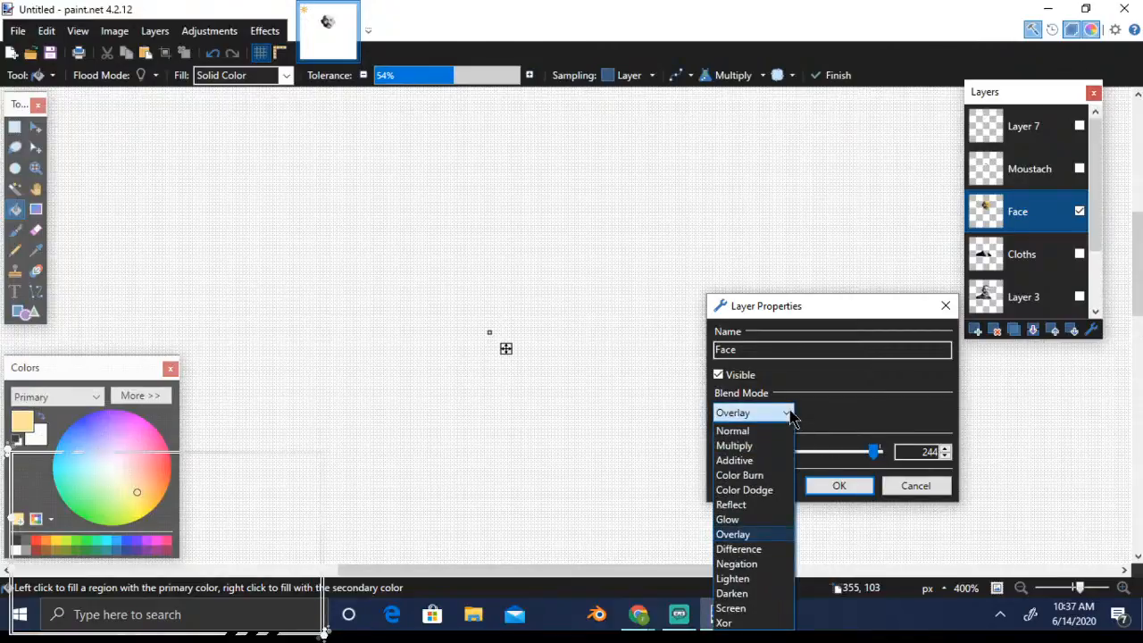
{"action": "left_click", "coordinate": [743, 437]}
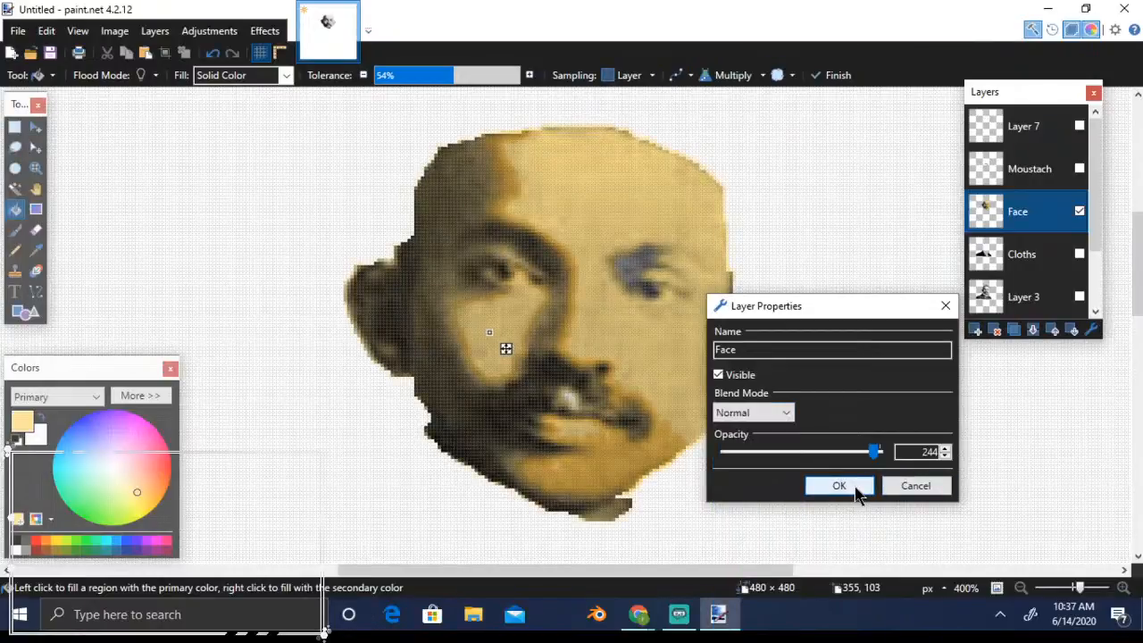
{"action": "left_click", "coordinate": [835, 485]}
Show the Moustach layer and Layer 7, and fill the whole moustache on the Moustach layer with black
{"action": "left_click", "coordinate": [1080, 168]}
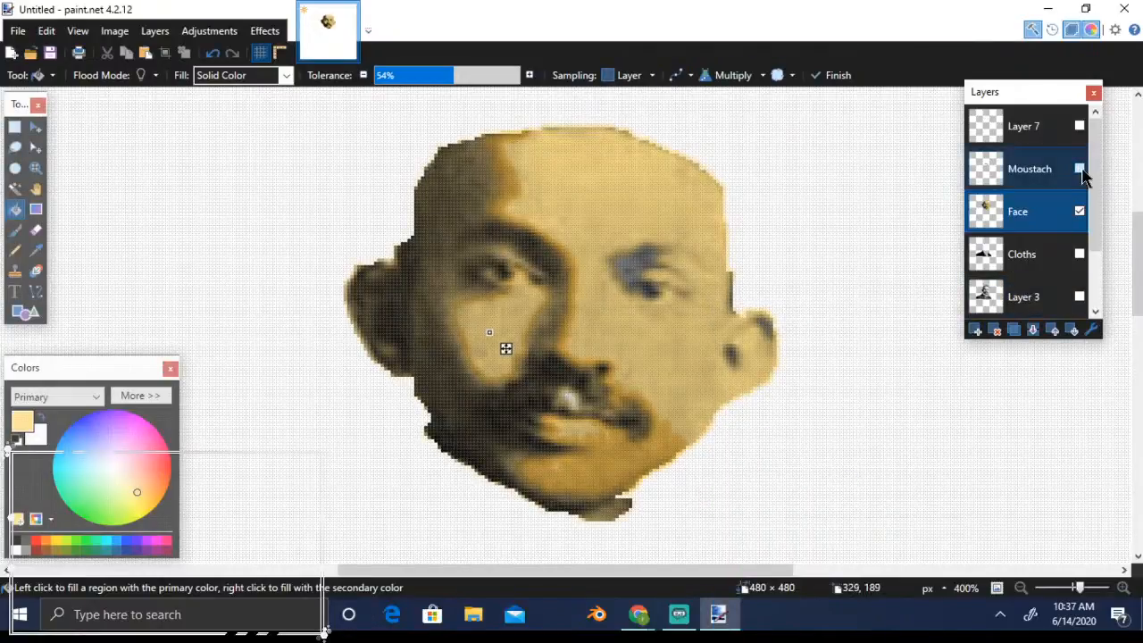
{"action": "left_click", "coordinate": [1080, 126]}
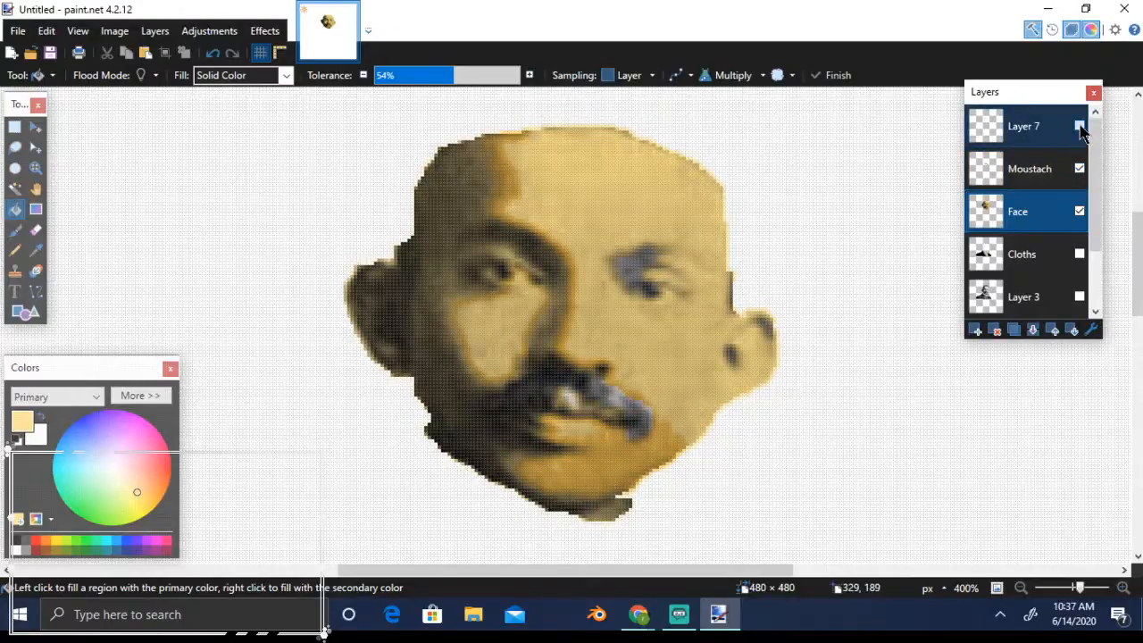
{"action": "left_click", "coordinate": [1034, 173]}
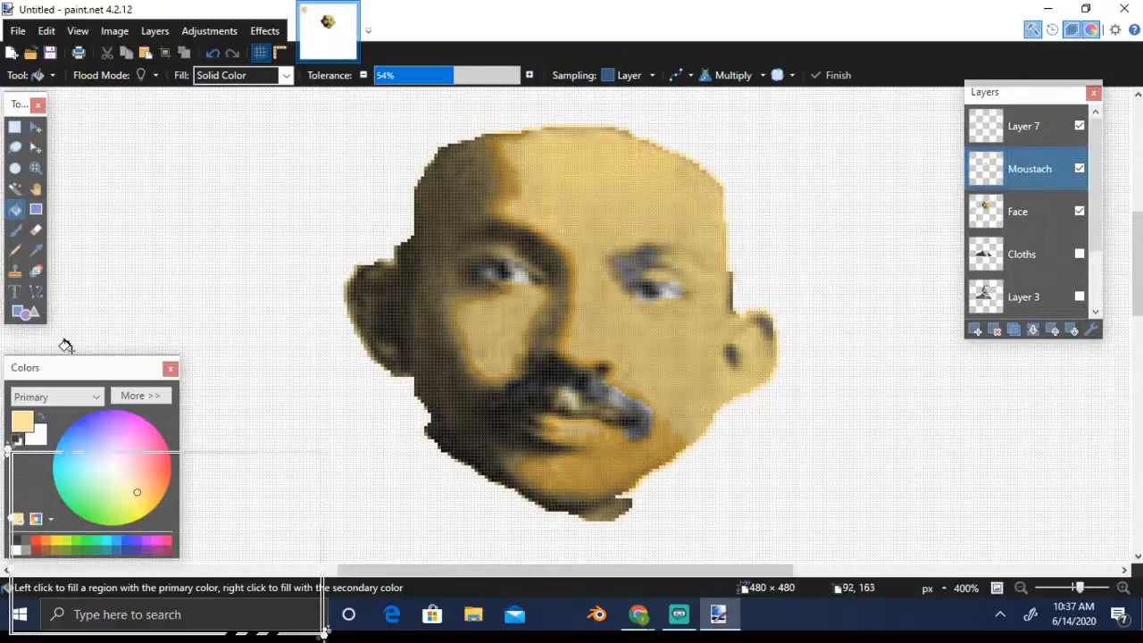
{"action": "left_click", "coordinate": [16, 443]}
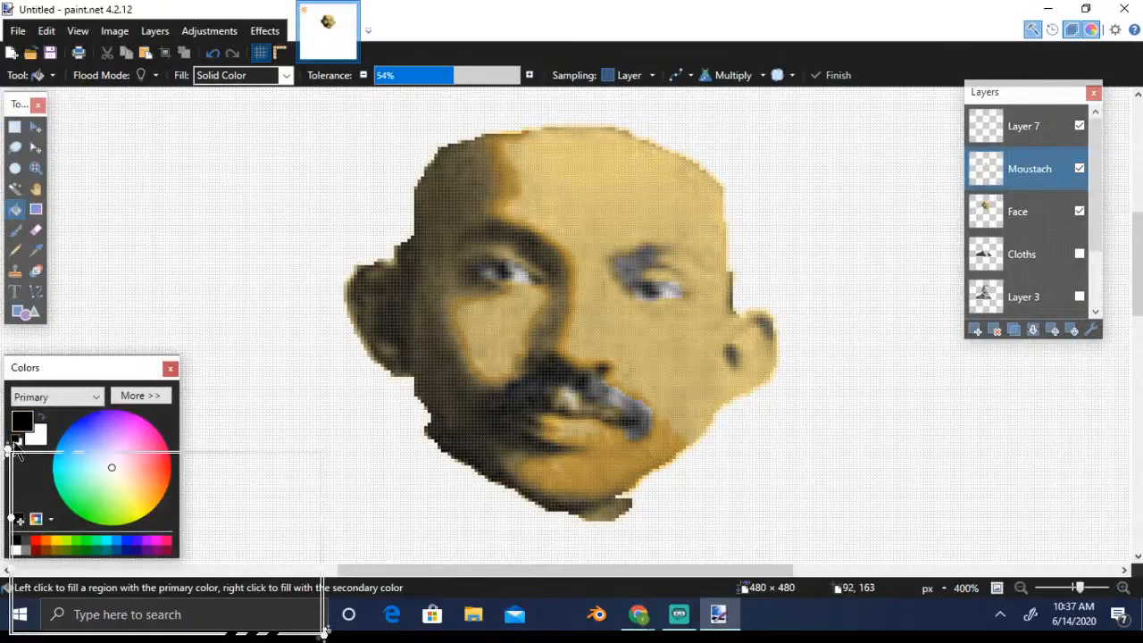
{"action": "left_click", "coordinate": [523, 393]}
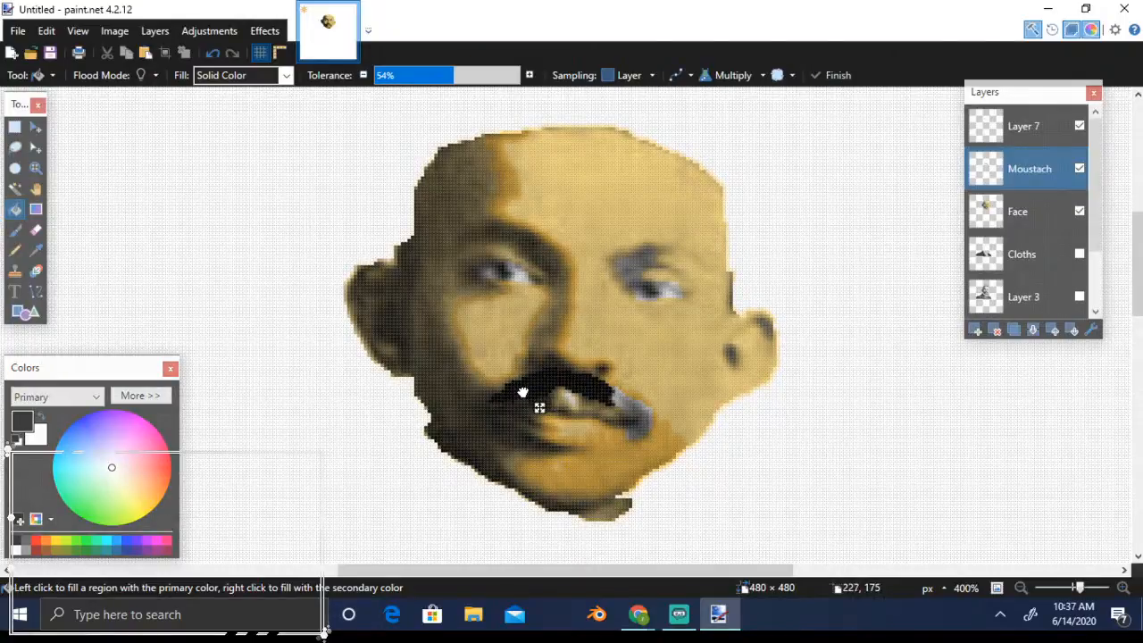
{"action": "left_click", "coordinate": [628, 409]}
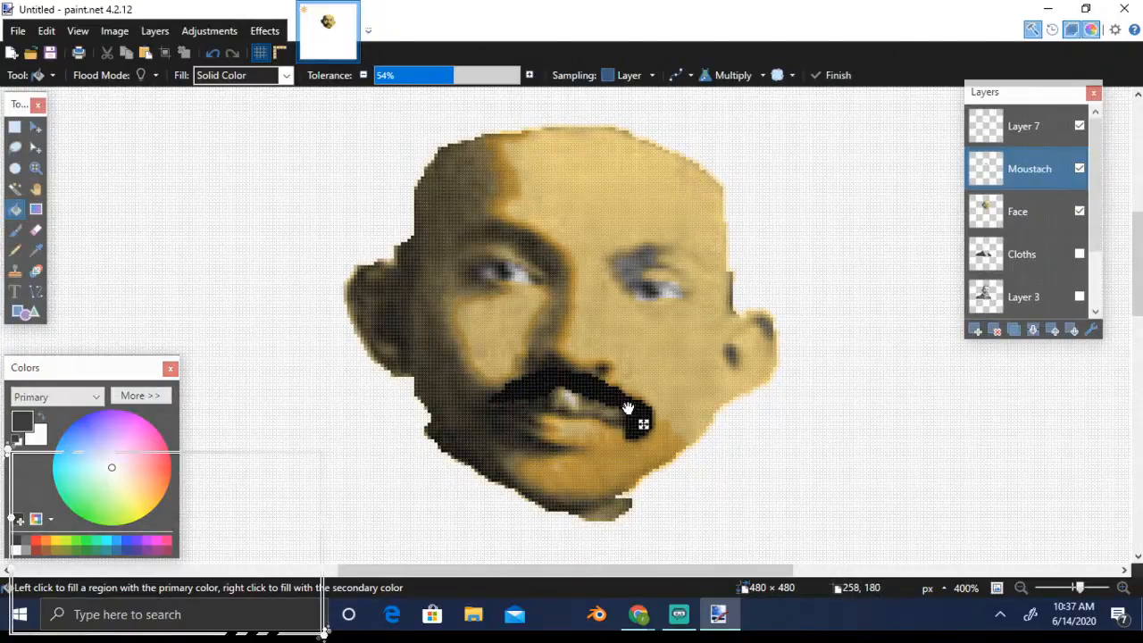
{"action": "left_click", "coordinate": [496, 414]}
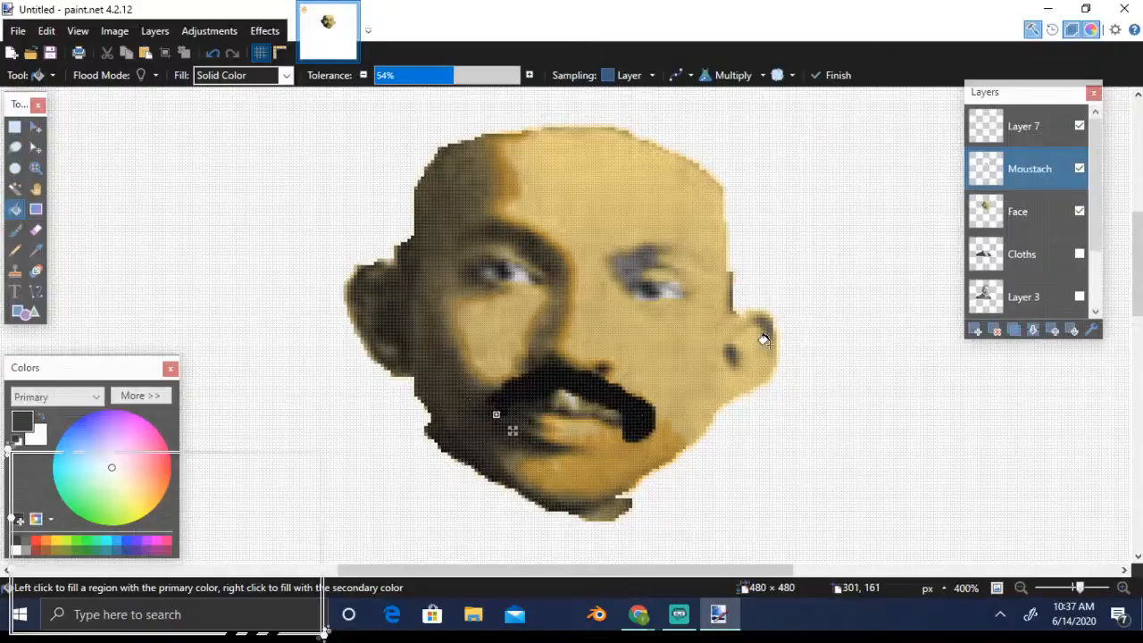
Set the Moustach layer's blend mode to Overlay and its opacity to 237
{"action": "double_click", "coordinate": [1035, 183]}
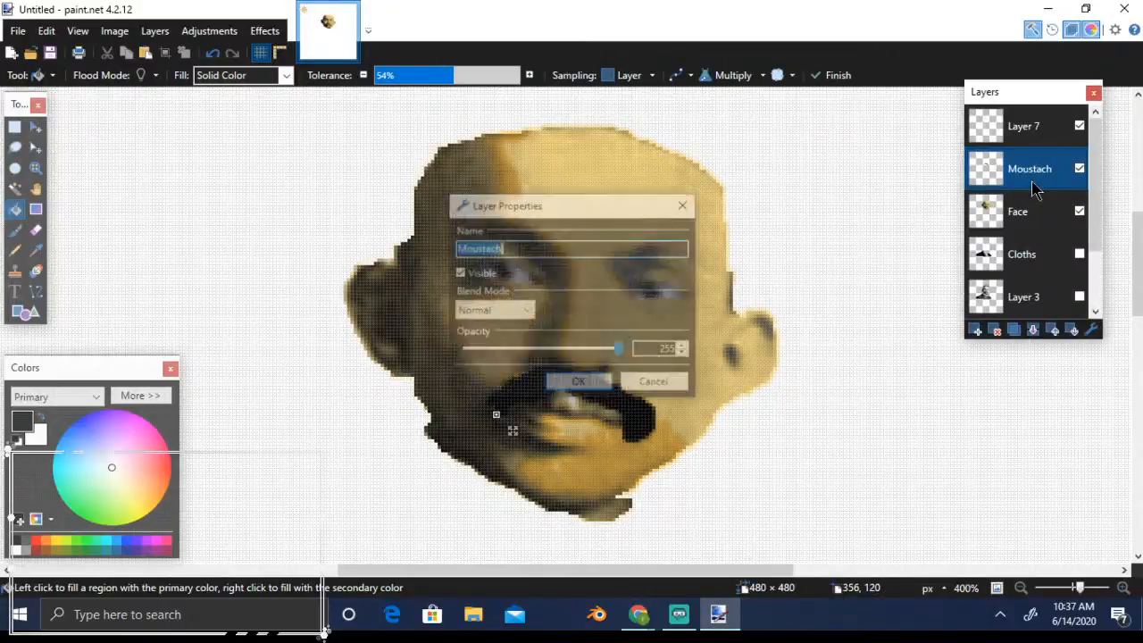
{"action": "left_click", "coordinate": [524, 312]}
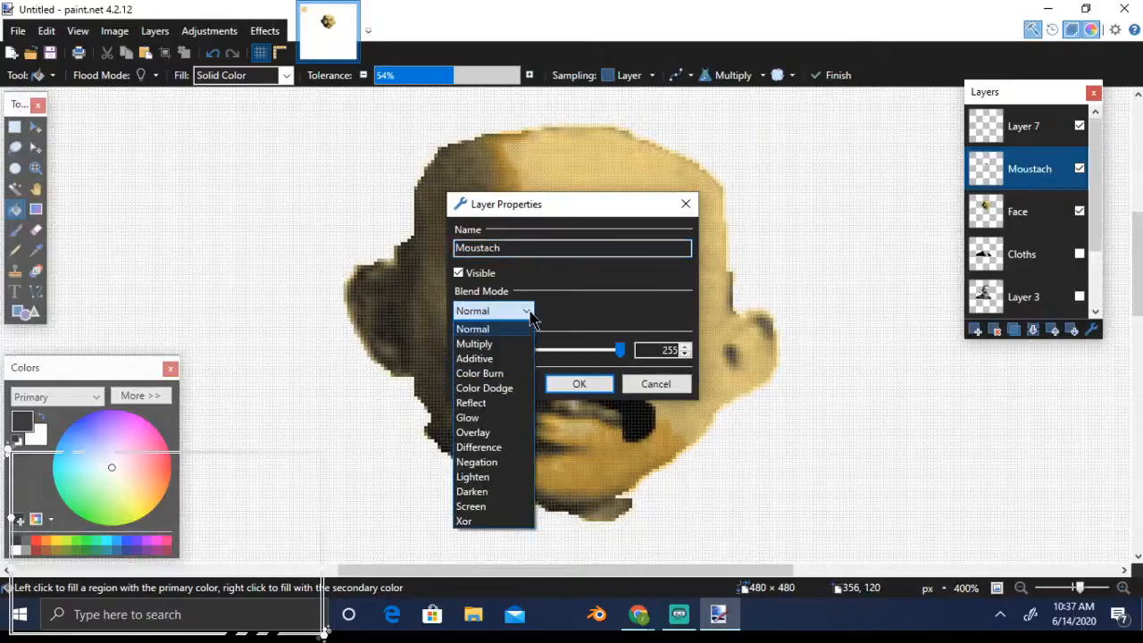
{"action": "left_click", "coordinate": [500, 434]}
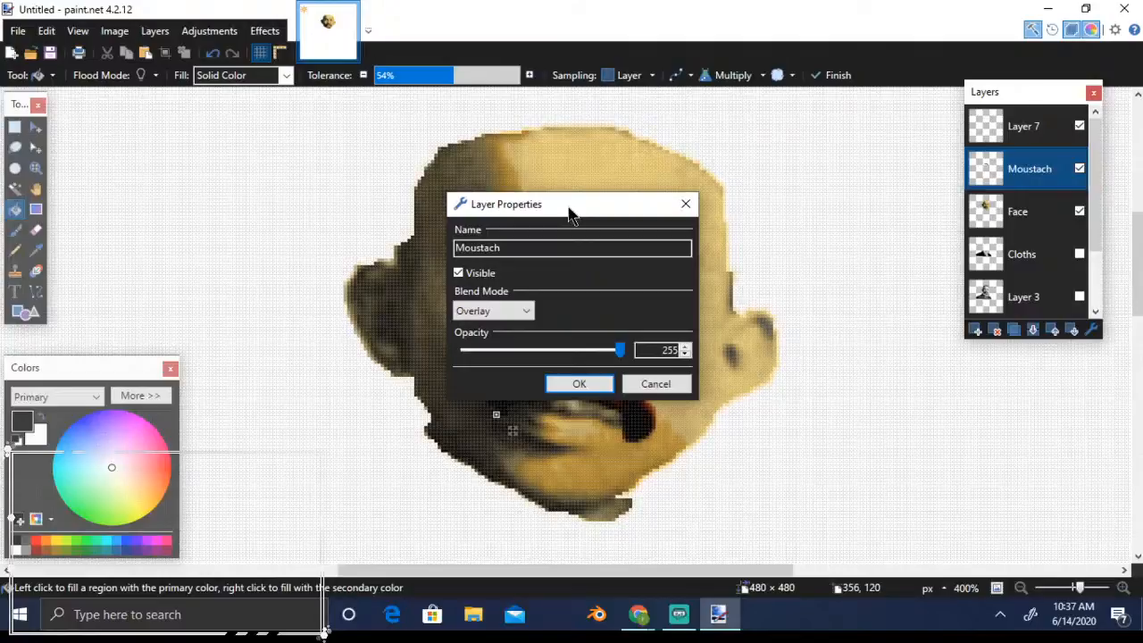
{"action": "left_click_drag", "start_coordinate": [570, 214], "coordinate": [728, 135]}
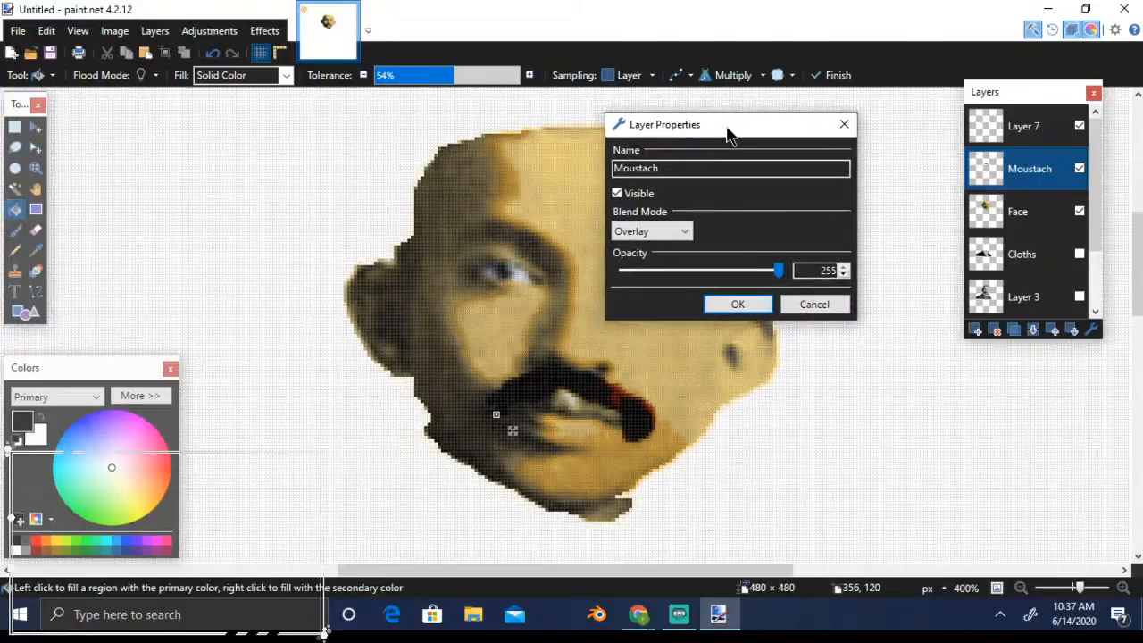
{"action": "left_click_drag", "start_coordinate": [784, 278], "coordinate": [773, 278]}
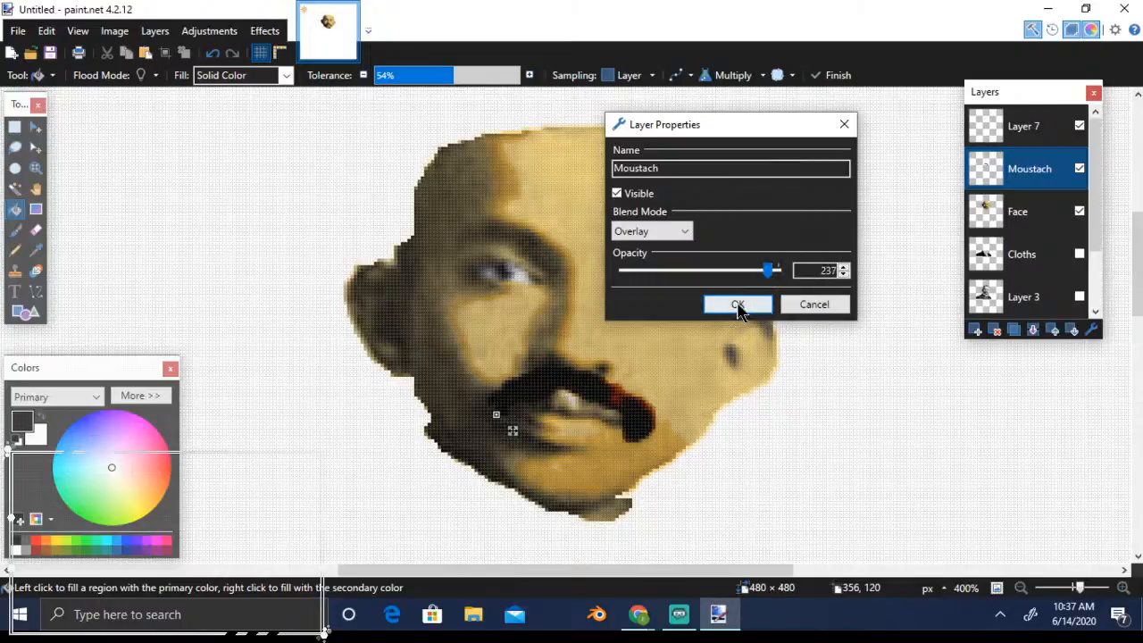
{"action": "left_click", "coordinate": [738, 306]}
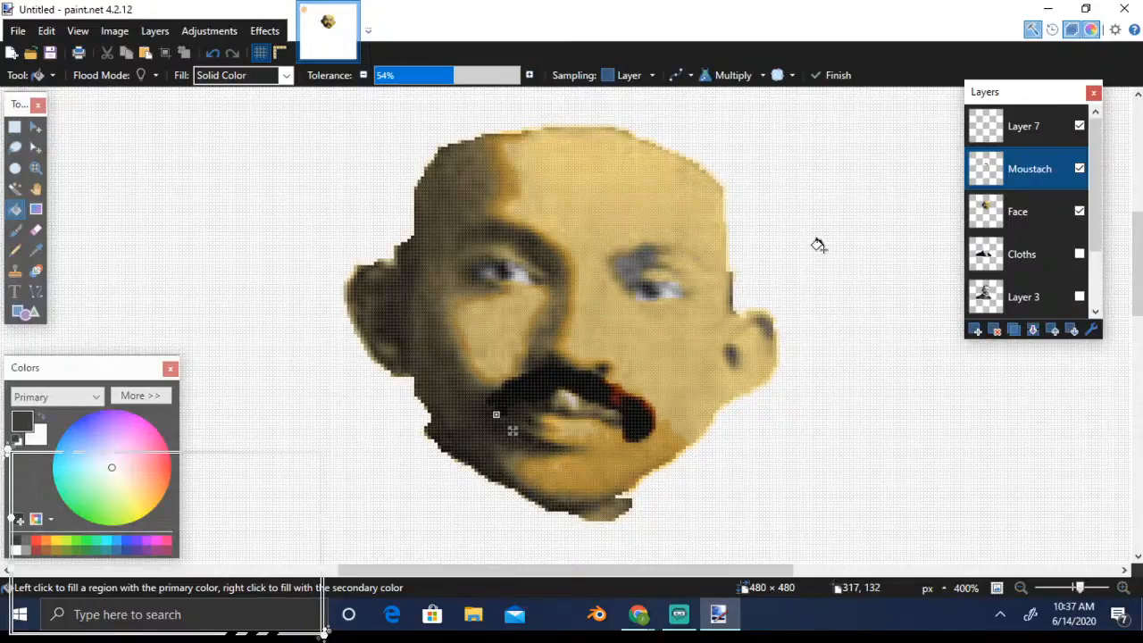
Show the Cloths layer and Layer 3 together with the coloured face
{"action": "left_click", "coordinate": [1081, 255]}
{"action": "left_click", "coordinate": [1080, 297]}
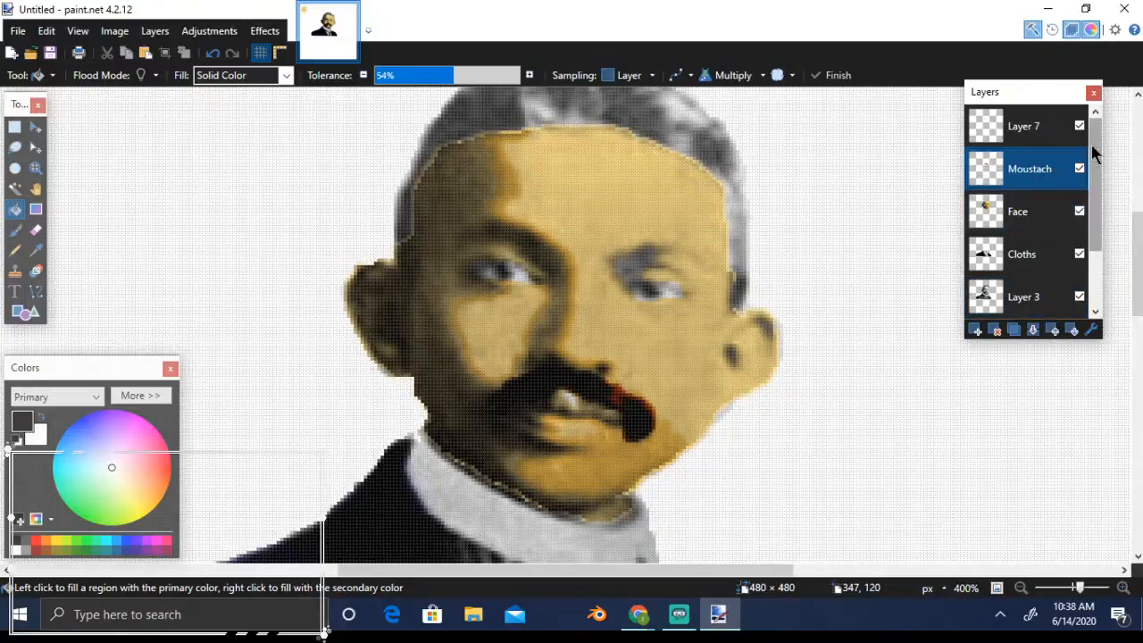
Toggle the visibility of Layer 2 and Layer 3 to compare them, leaving Layer 2 hidden and Layer 3 shown
{"action": "left_click_drag", "start_coordinate": [1094, 156], "coordinate": [1097, 222]}
{"action": "left_click", "coordinate": [1079, 254]}
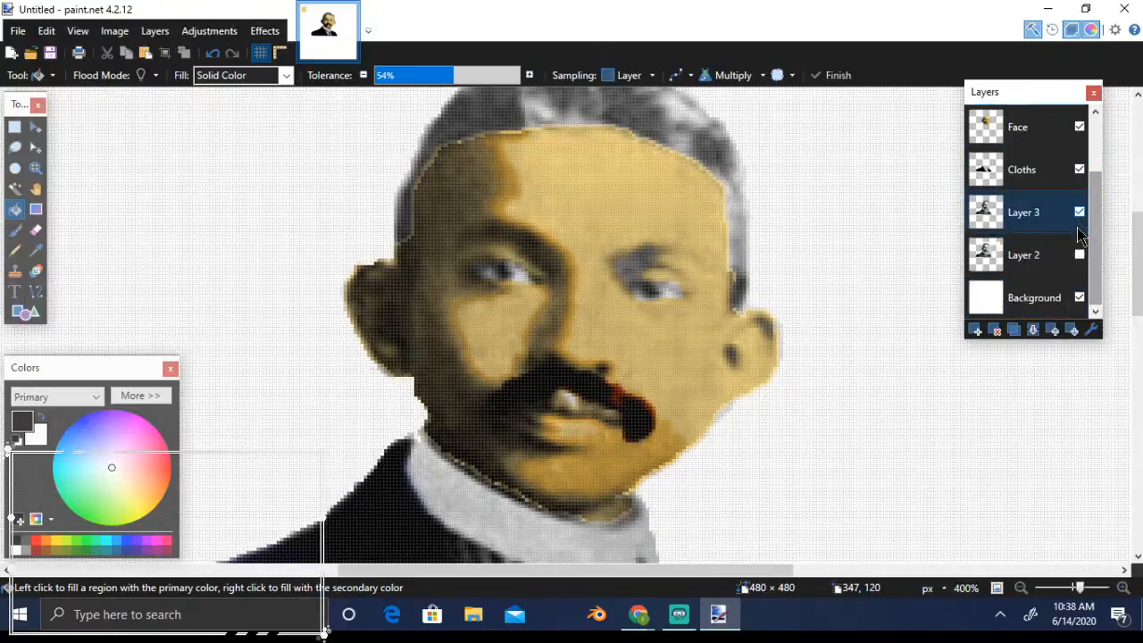
{"action": "left_click", "coordinate": [1079, 254]}
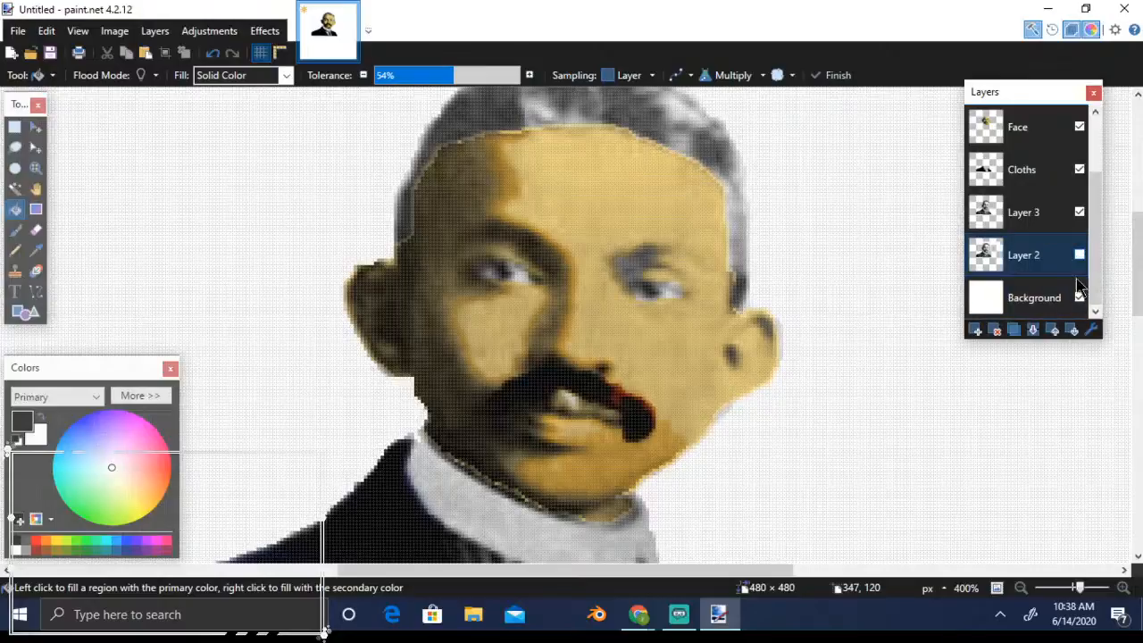
{"action": "left_click", "coordinate": [1079, 254]}
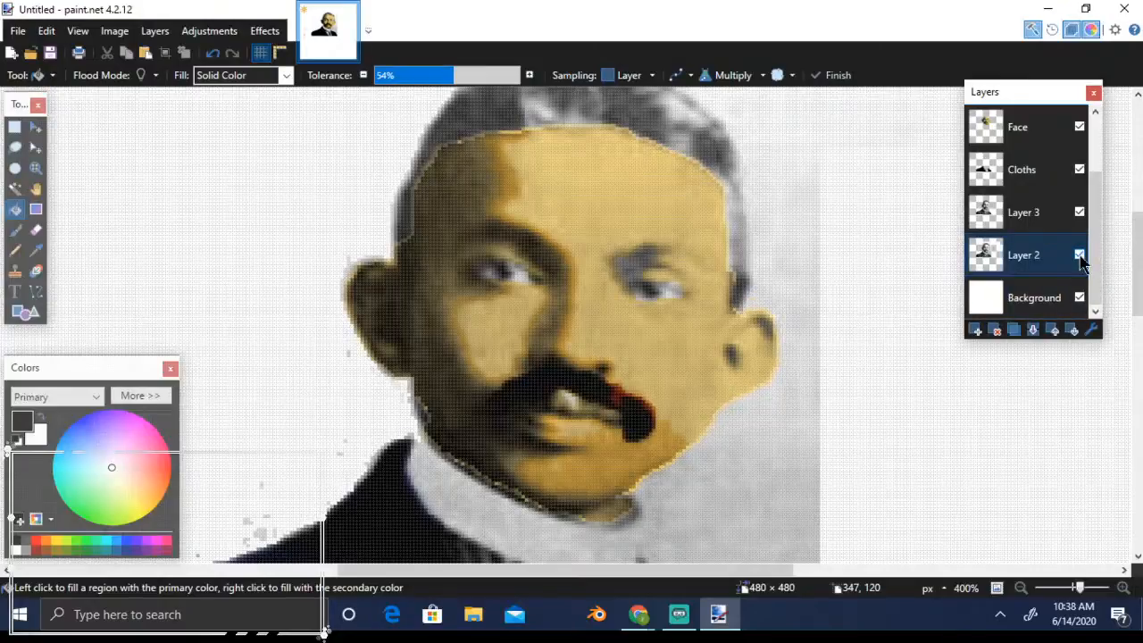
{"action": "left_click", "coordinate": [1080, 254]}
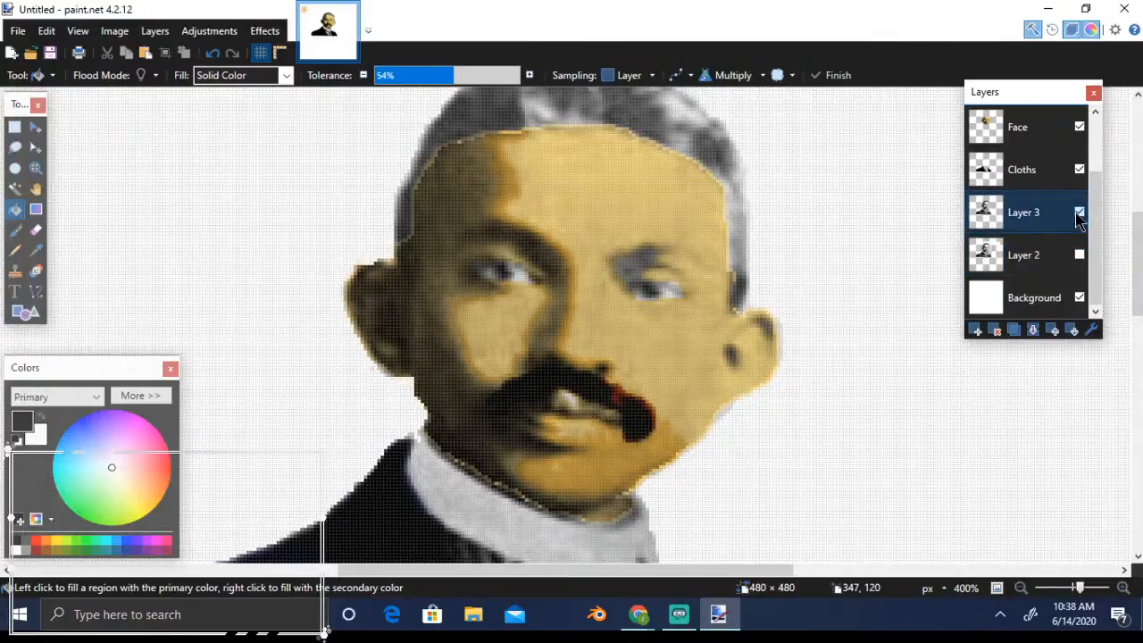
{"action": "left_click", "coordinate": [1079, 214]}
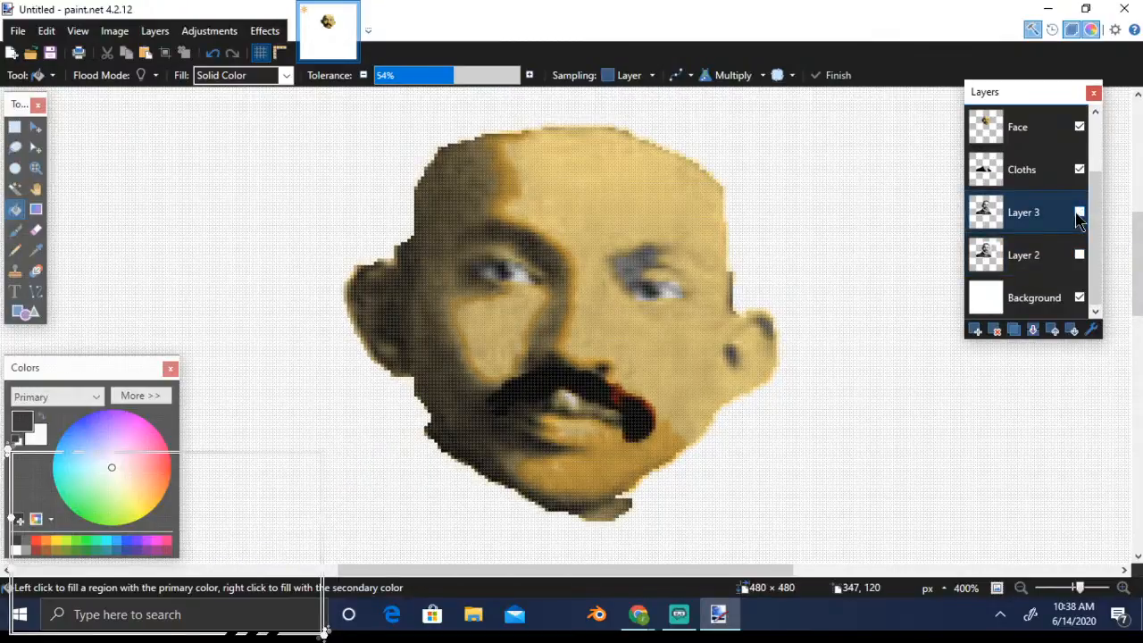
{"action": "left_click", "coordinate": [1079, 214]}
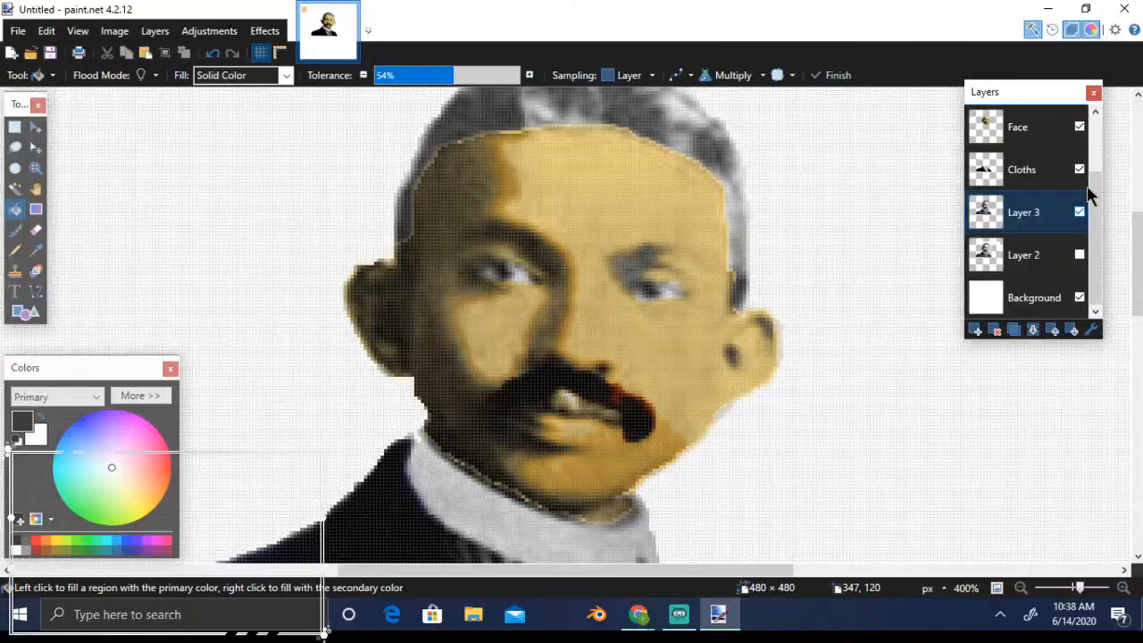
View the whole coloured portrait at 200% zoom and return to the upper layers in the layer list
{"action": "left_click", "coordinate": [1066, 594]}
{"action": "left_click", "coordinate": [1067, 597]}
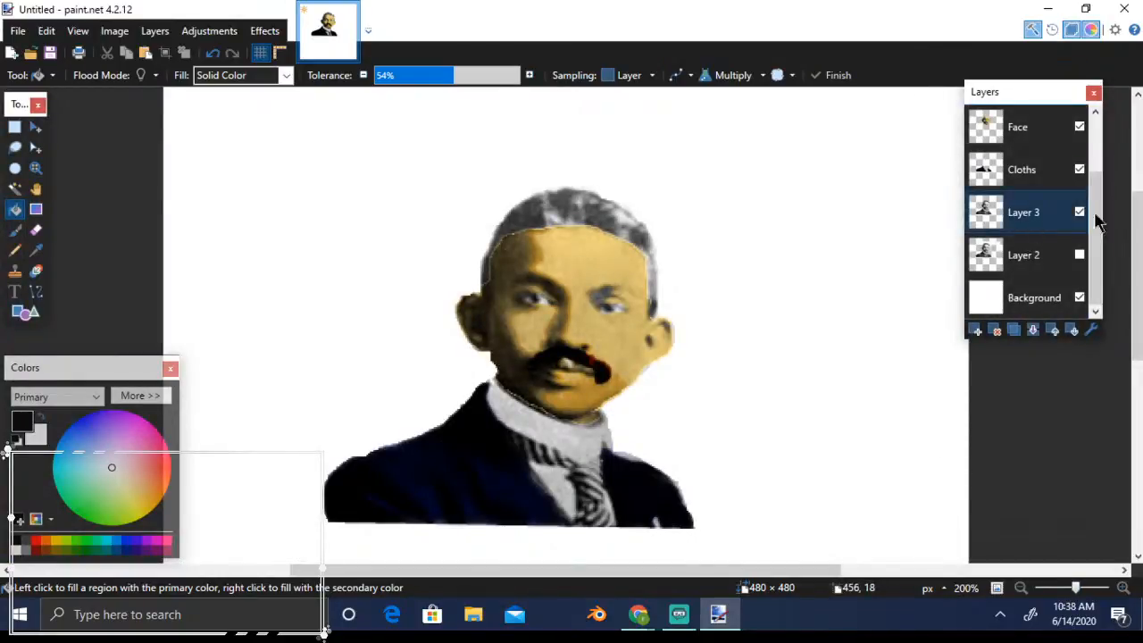
{"action": "left_click_drag", "start_coordinate": [1099, 228], "coordinate": [1099, 151]}
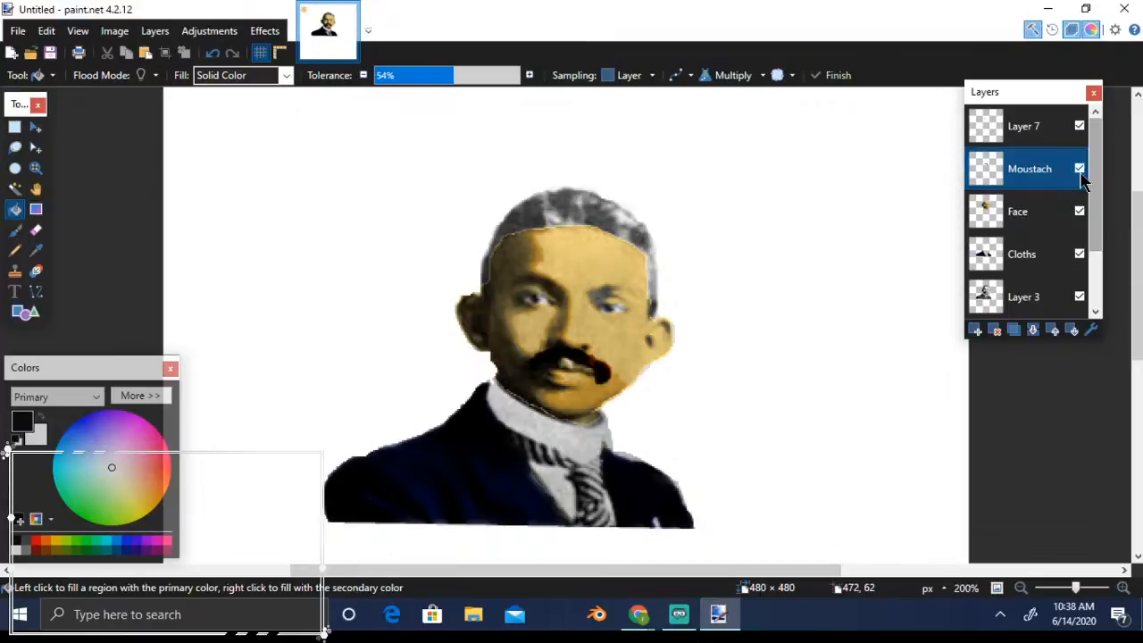
Paint all of the grey hair black on Layer 3 using the Paintbrush with a brush width of 10
{"action": "left_click", "coordinate": [1027, 304]}
{"action": "left_click", "coordinate": [1080, 297]}
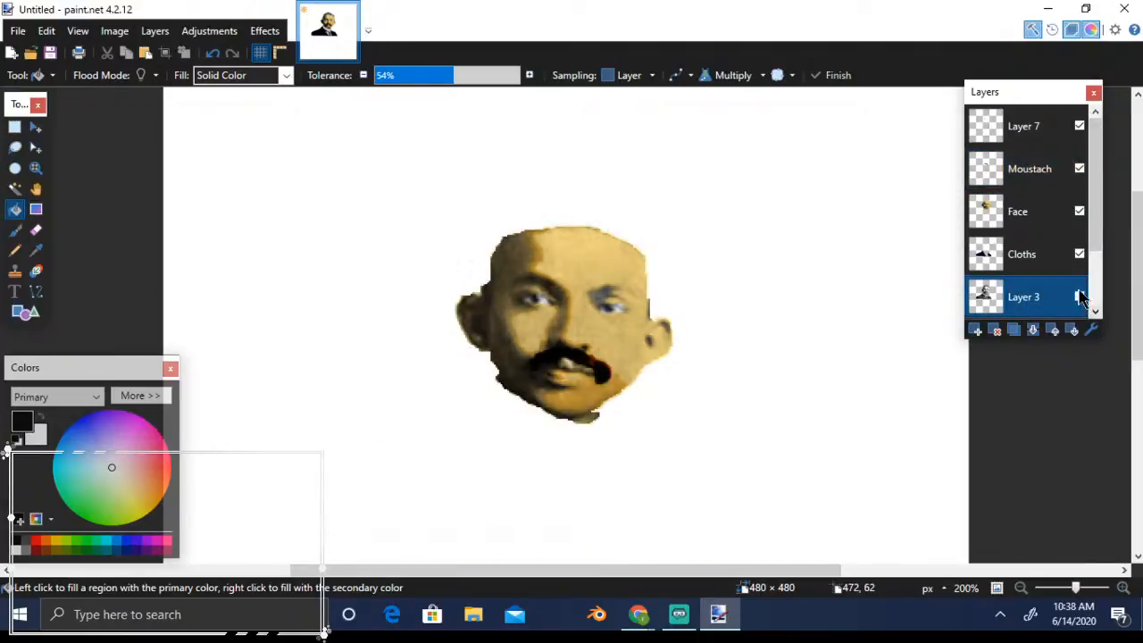
{"action": "left_click", "coordinate": [1080, 297]}
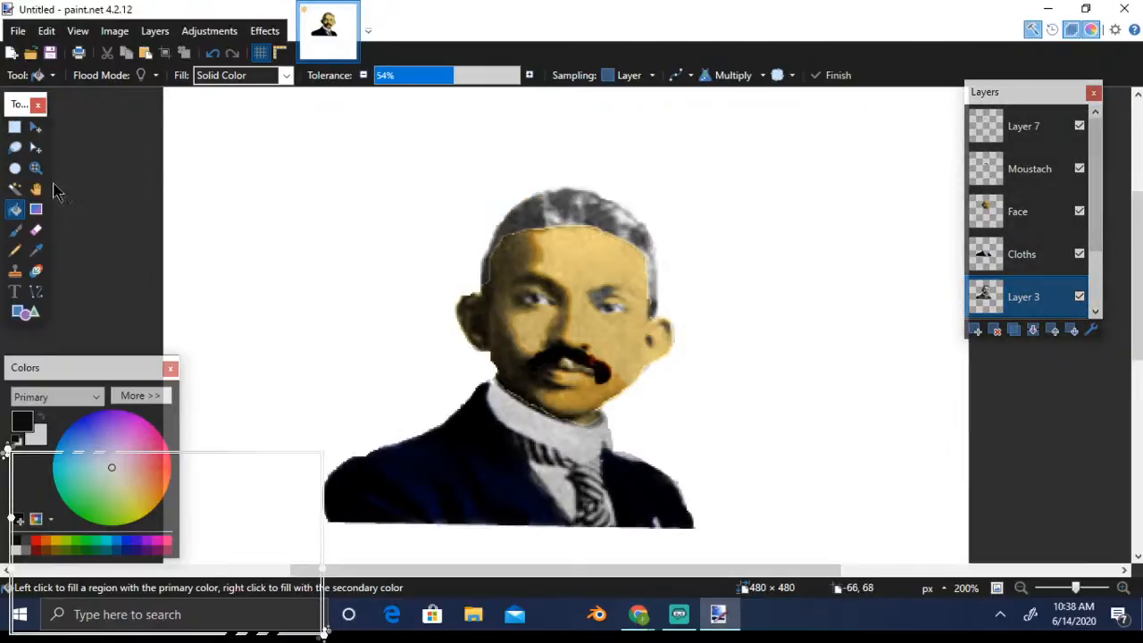
{"action": "left_click", "coordinate": [15, 231]}
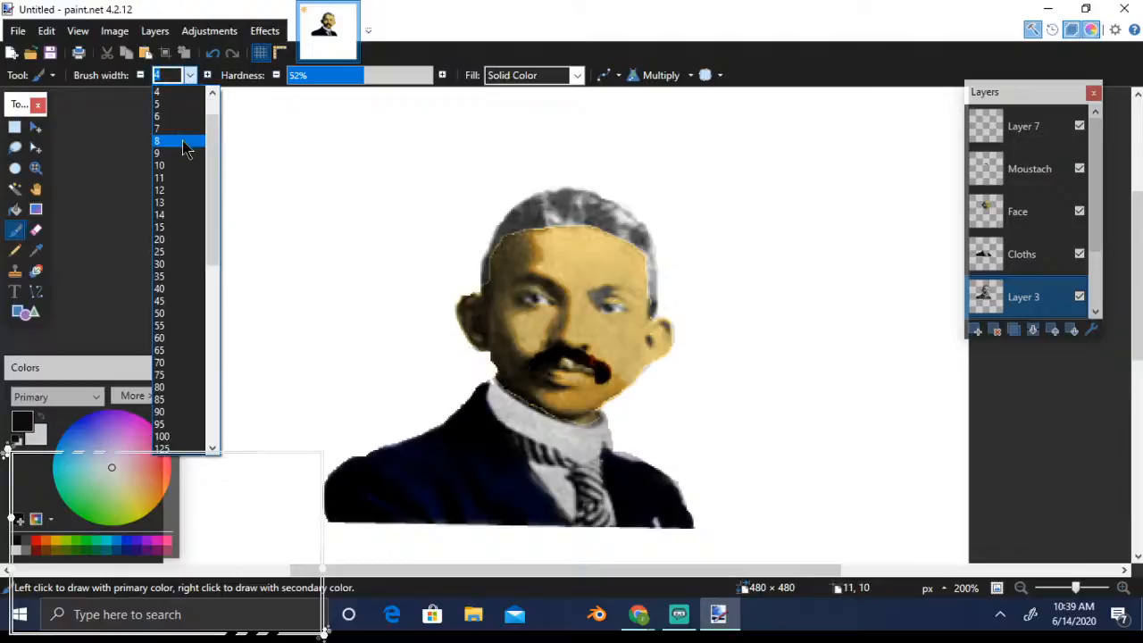
{"action": "left_click", "coordinate": [169, 164]}
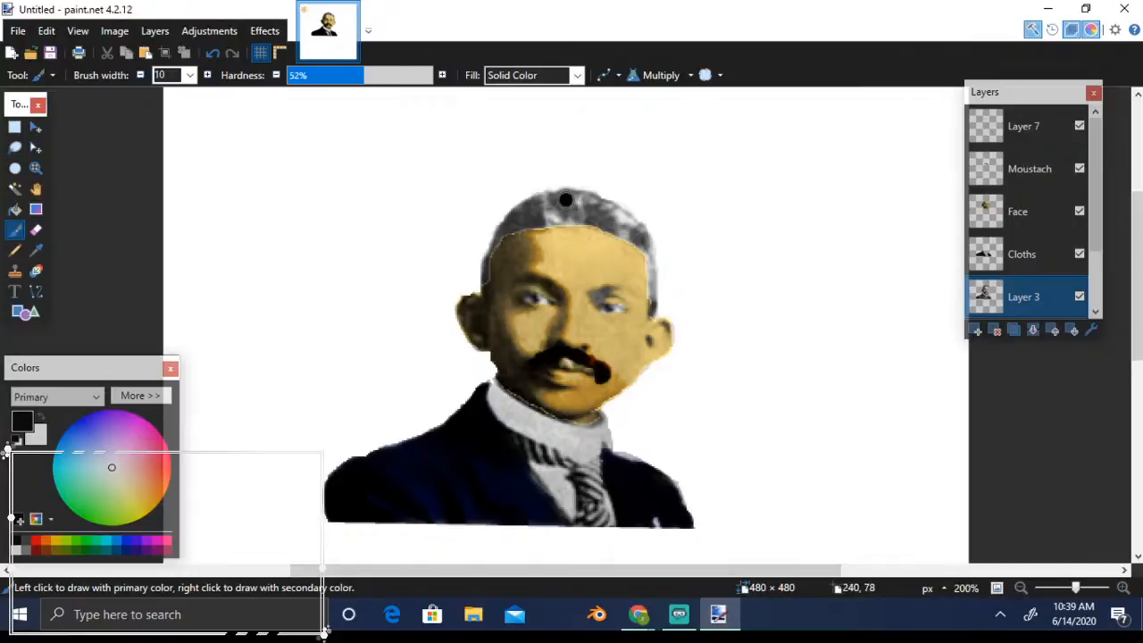
{"action": "mouse_move", "coordinate": [565, 199]}
{"action": "left_mouse_down"}
{"action": "mouse_move", "coordinate": [636, 226]}
{"action": "mouse_move", "coordinate": [558, 217]}
{"action": "mouse_move", "coordinate": [553, 201]}
{"action": "mouse_move", "coordinate": [606, 203]}
{"action": "mouse_move", "coordinate": [653, 257]}
{"action": "mouse_move", "coordinate": [657, 303]}
{"action": "mouse_move", "coordinate": [638, 228]}
{"action": "left_mouse_up"}
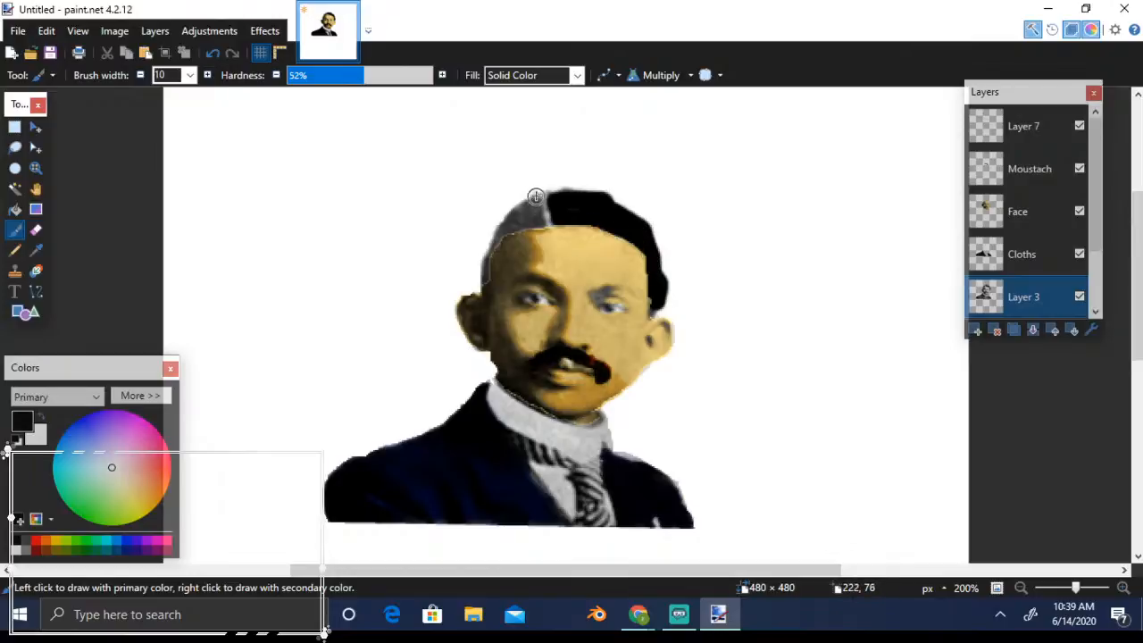
{"action": "mouse_move", "coordinate": [538, 194]}
{"action": "left_mouse_down"}
{"action": "mouse_move", "coordinate": [542, 218]}
{"action": "mouse_move", "coordinate": [502, 234]}
{"action": "mouse_move", "coordinate": [478, 288]}
{"action": "mouse_move", "coordinate": [491, 239]}
{"action": "mouse_move", "coordinate": [563, 198]}
{"action": "left_mouse_up"}
{"action": "left_click_drag", "start_coordinate": [491, 247], "coordinate": [554, 230]}
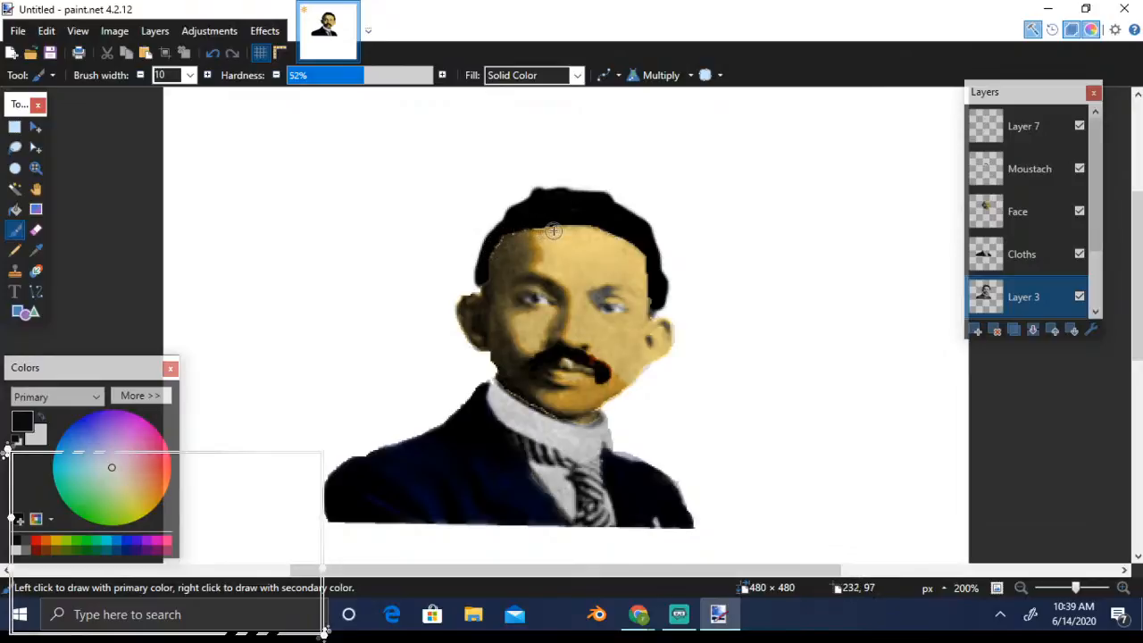
Try the Overlay blend mode on Layer 3, return it to Normal and set the layer's opacity to 232
{"action": "double_click", "coordinate": [1036, 296]}
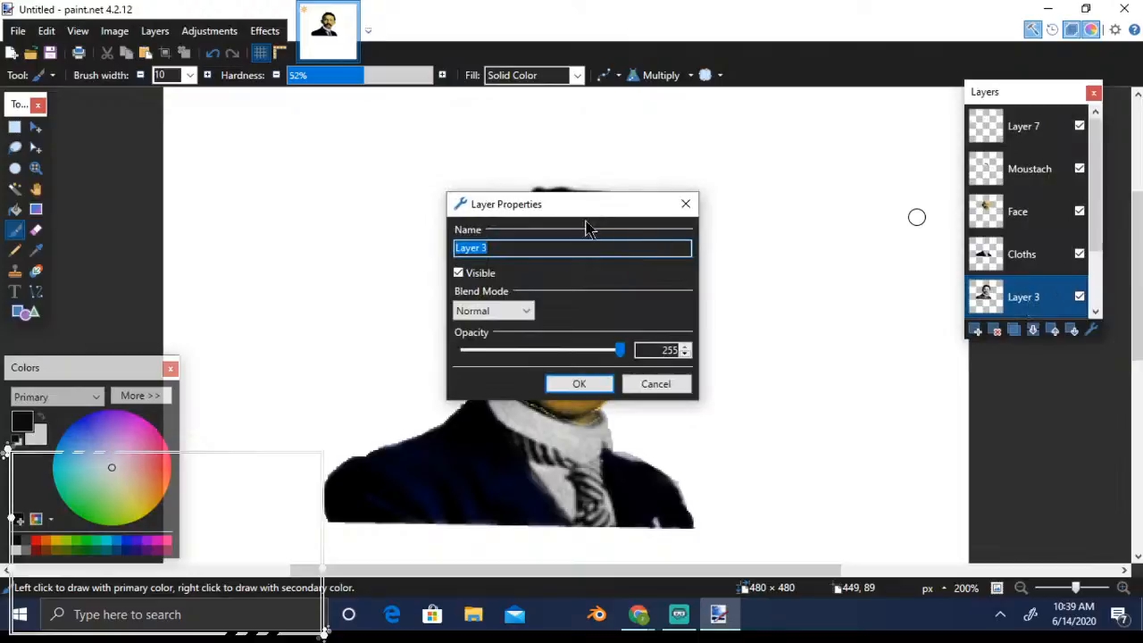
{"action": "left_click_drag", "start_coordinate": [586, 219], "coordinate": [841, 168]}
{"action": "left_click", "coordinate": [746, 260]}
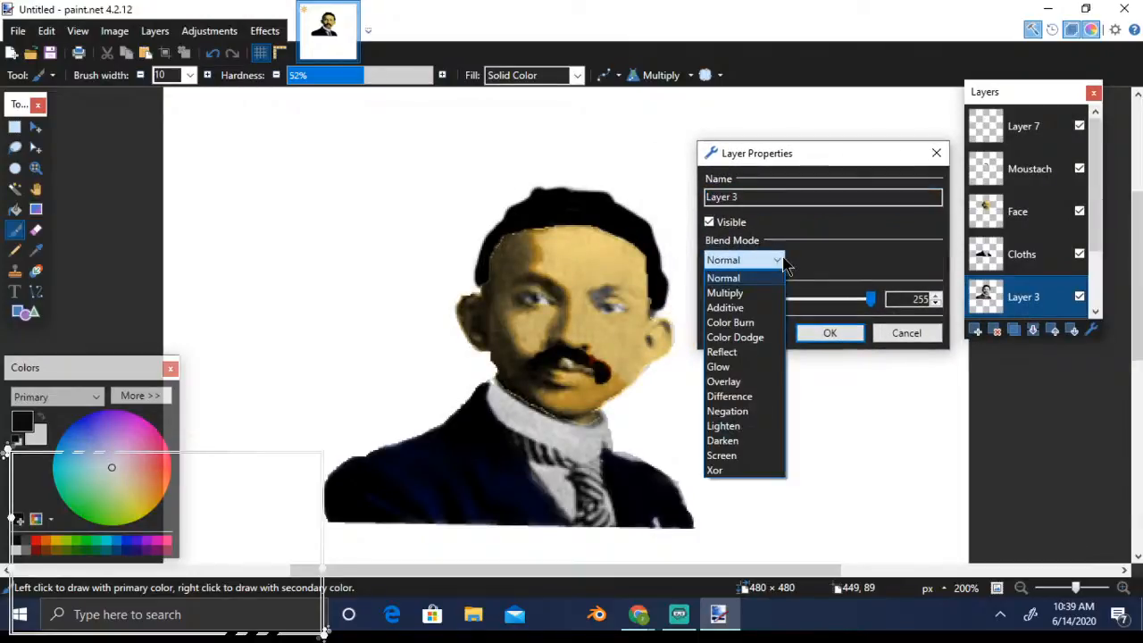
{"action": "left_click", "coordinate": [739, 382]}
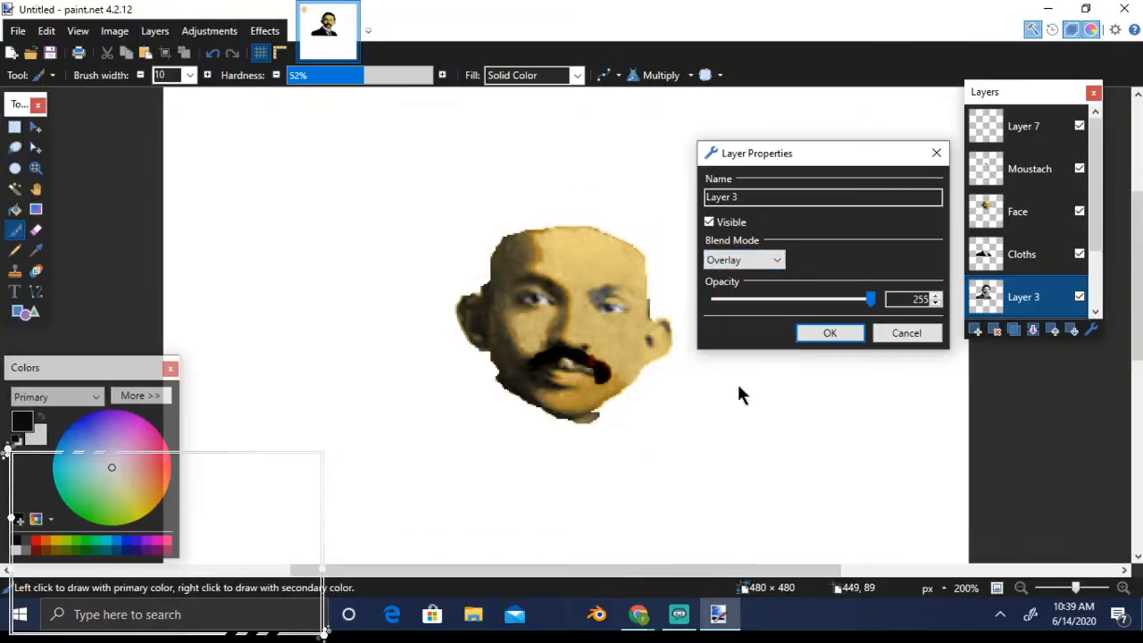
{"action": "left_click", "coordinate": [779, 261]}
{"action": "left_click", "coordinate": [713, 281]}
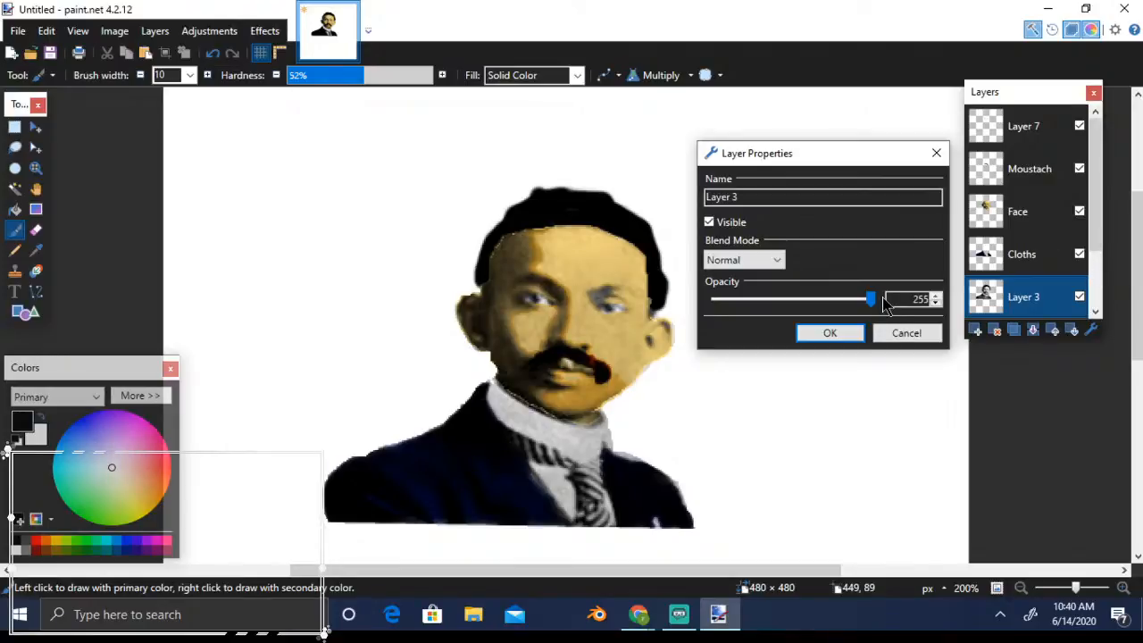
{"action": "left_click_drag", "start_coordinate": [883, 304], "coordinate": [857, 304]}
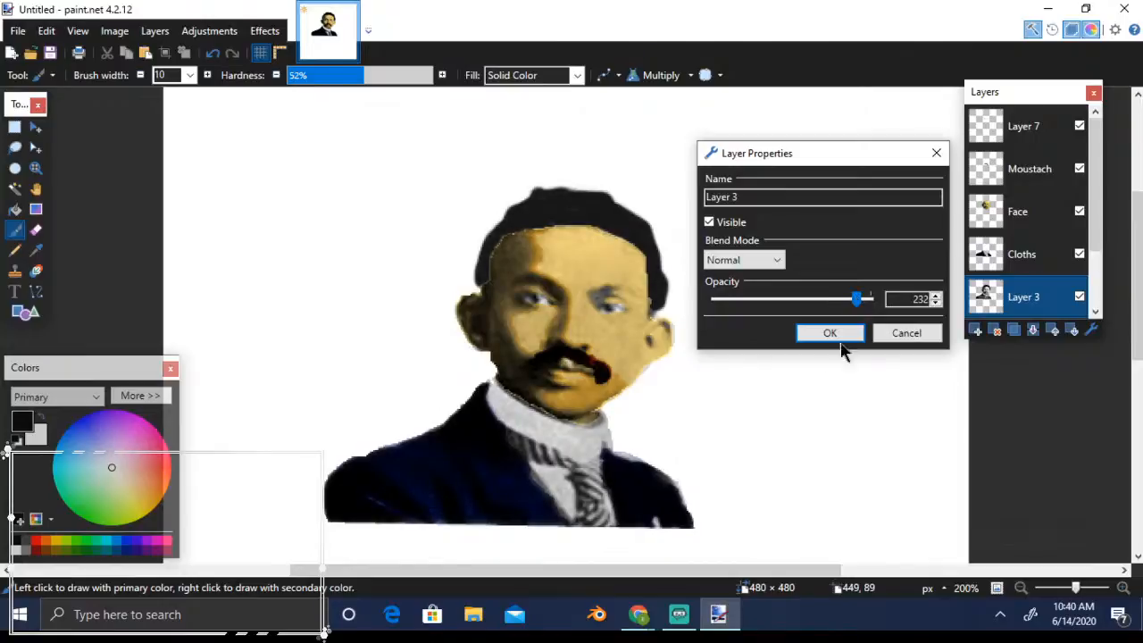
{"action": "left_click", "coordinate": [830, 333]}
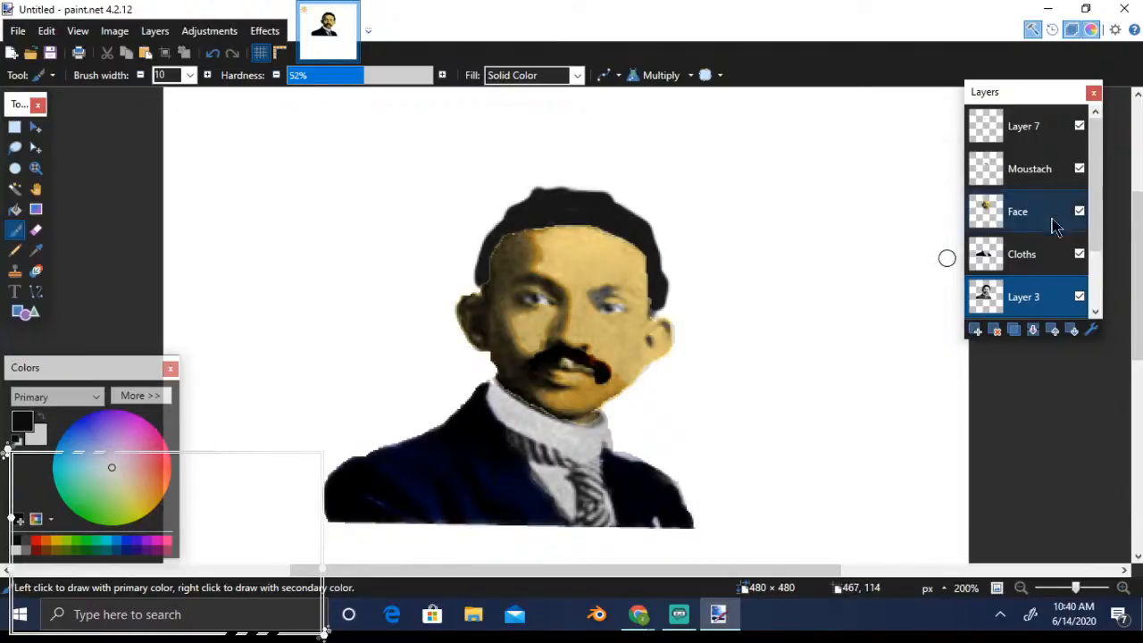
Toggle the visibility of Layer 7 to check what it holds, leaving it and the Moustach layer shown
{"action": "scroll", "coordinate": [1101, 216], "scroll_direction": "down", "scroll_amount": 2}
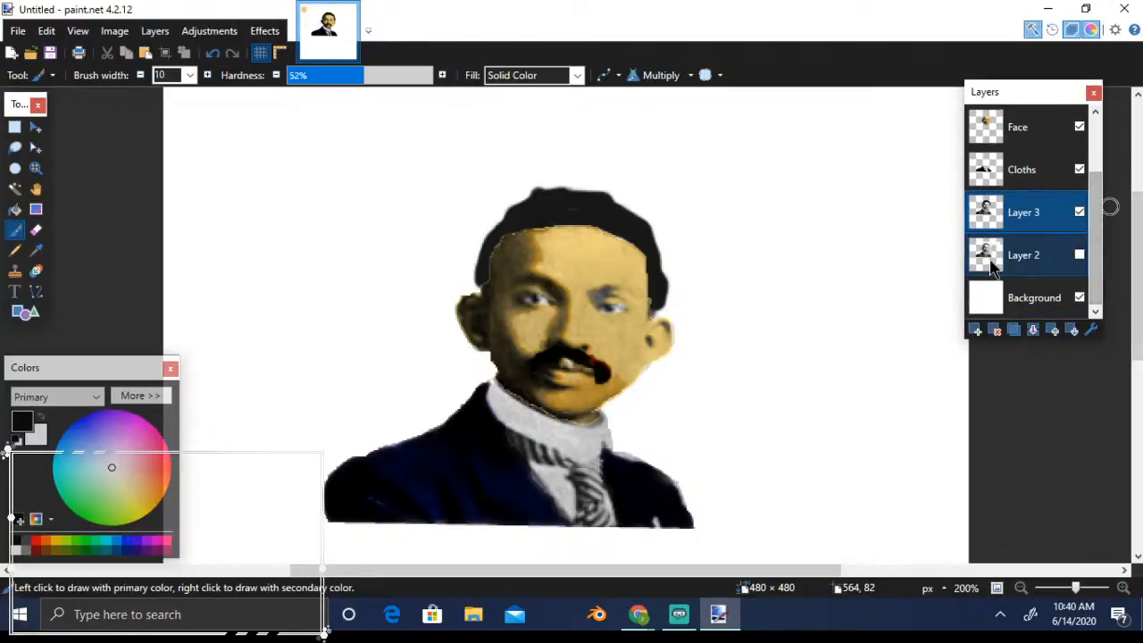
{"action": "left_click", "coordinate": [995, 267]}
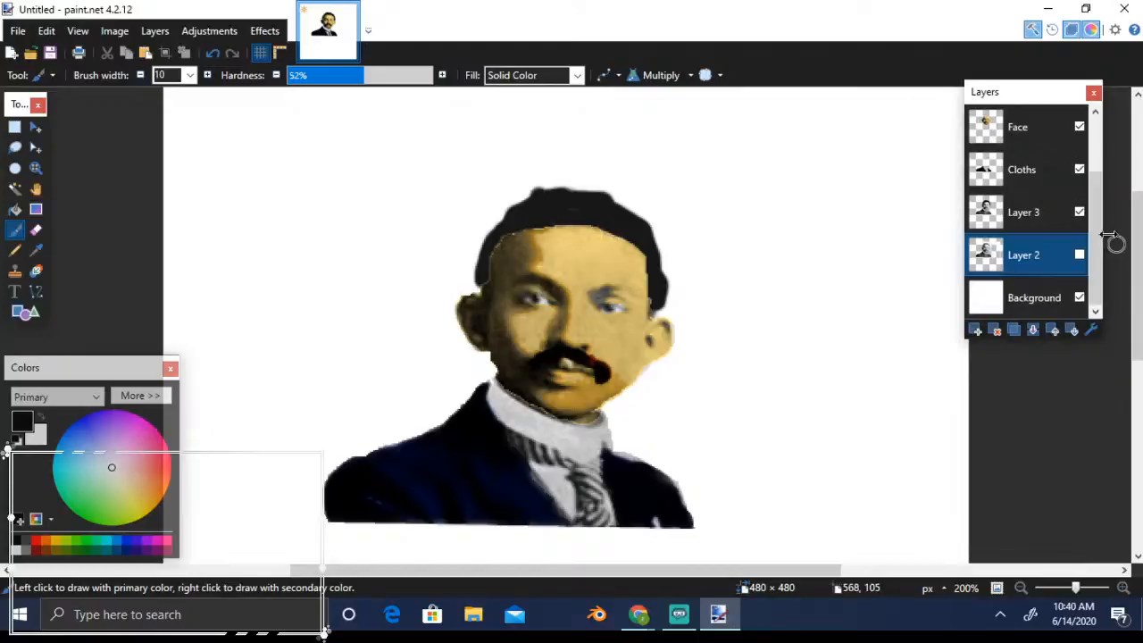
{"action": "left_click_drag", "start_coordinate": [1101, 246], "coordinate": [1101, 194]}
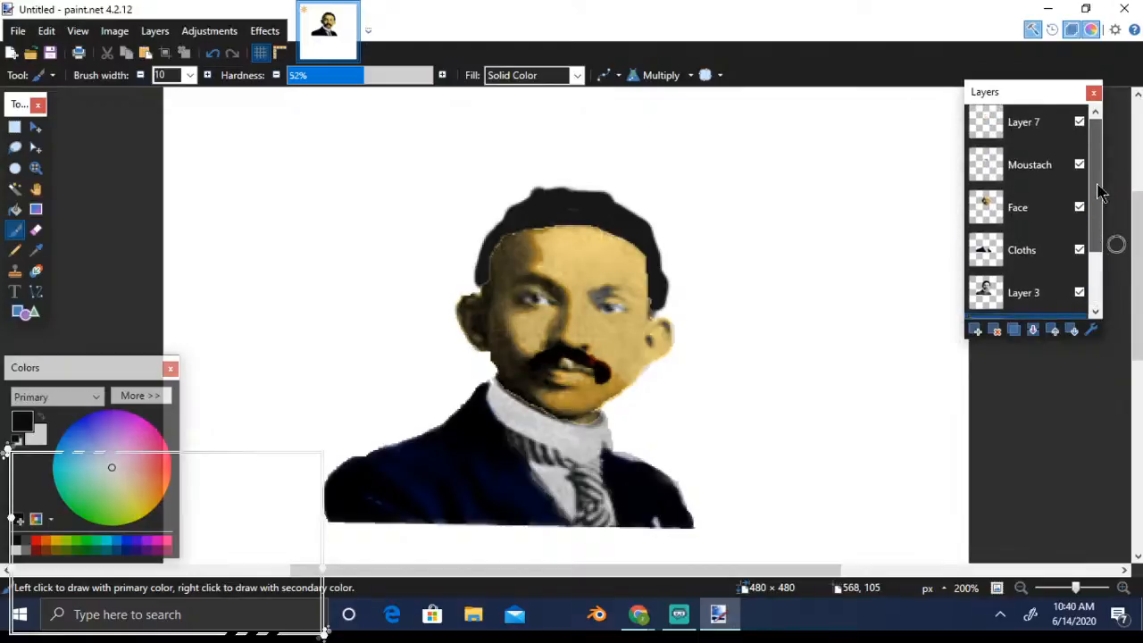
{"action": "left_click", "coordinate": [1083, 131]}
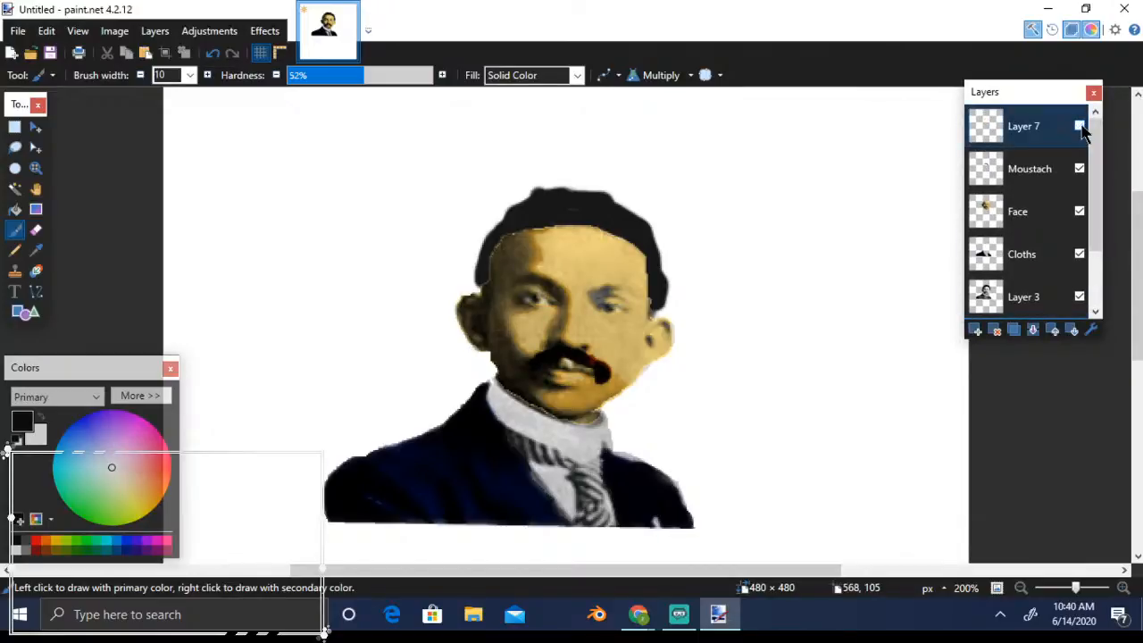
{"action": "left_click", "coordinate": [1081, 128]}
{"action": "left_click", "coordinate": [1080, 128]}
{"action": "left_click", "coordinate": [1078, 176]}
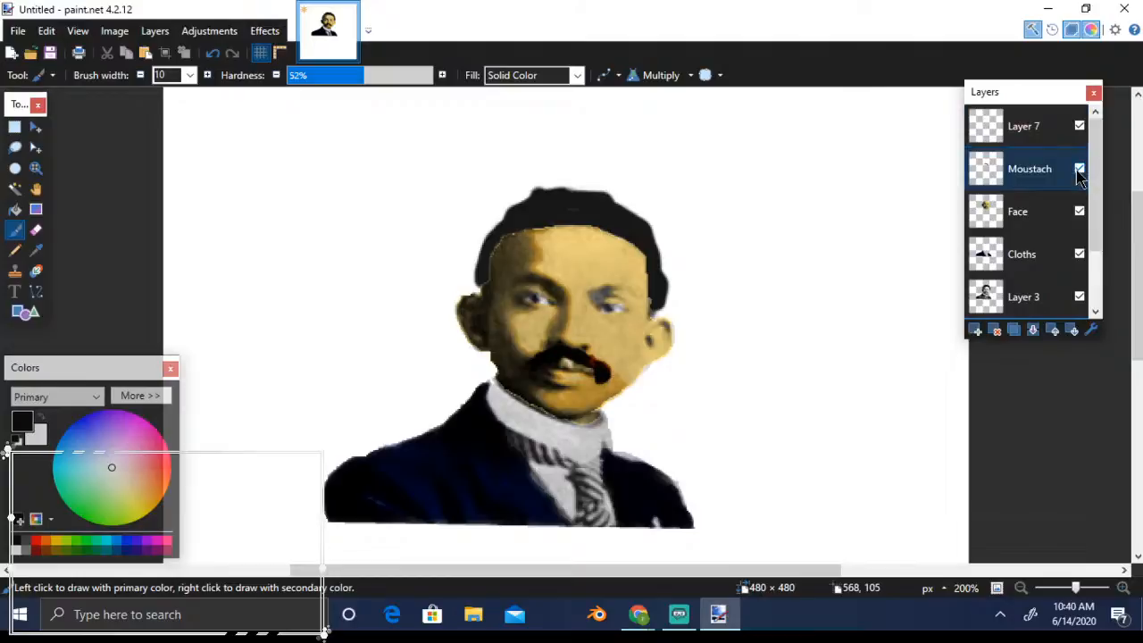
Paint black along the hairline on the Face layer to cover the light edge between forehead and hair
{"action": "left_click", "coordinate": [1018, 218]}
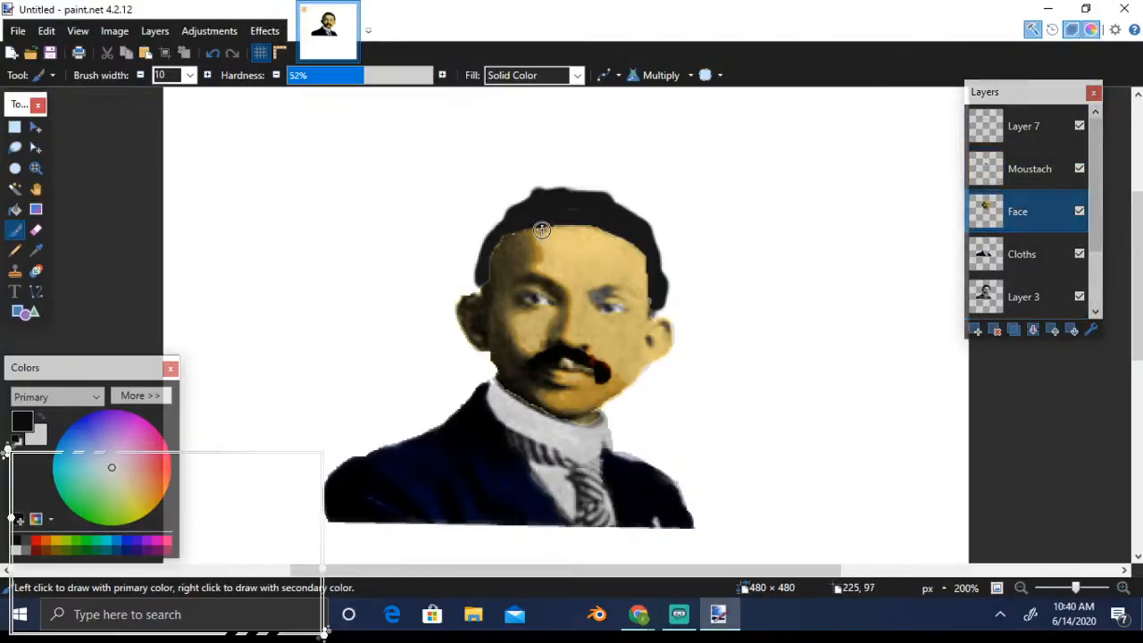
{"action": "left_click_drag", "start_coordinate": [489, 259], "coordinate": [480, 273]}
{"action": "mouse_move", "coordinate": [531, 224]}
{"action": "left_mouse_down"}
{"action": "mouse_move", "coordinate": [588, 224]}
{"action": "mouse_move", "coordinate": [645, 243]}
{"action": "left_mouse_up"}
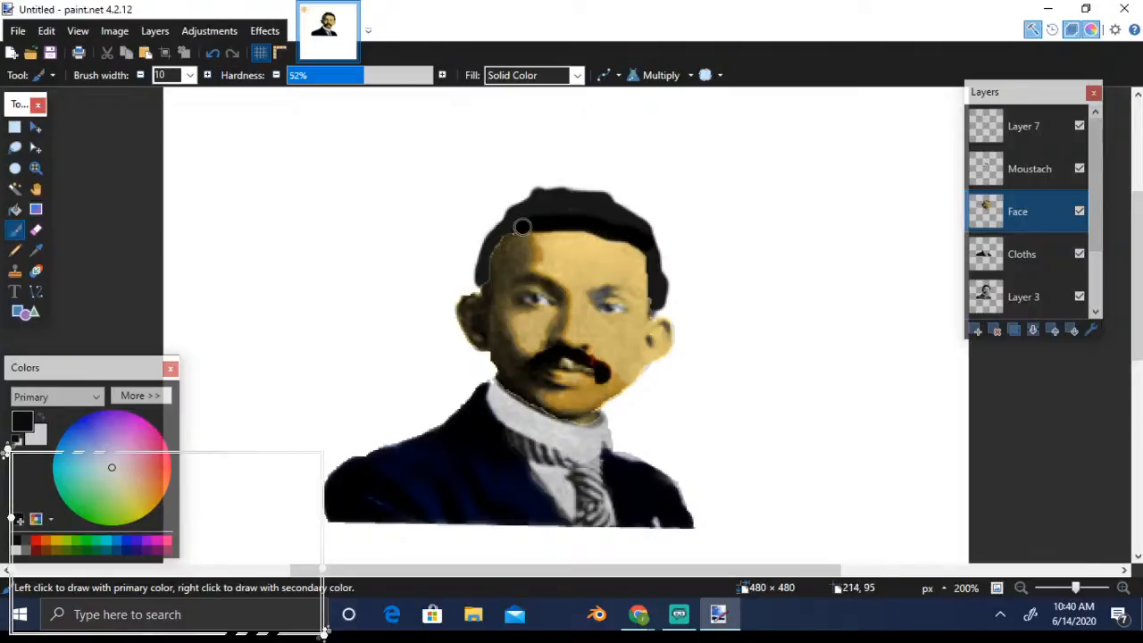
{"action": "left_click_drag", "start_coordinate": [522, 227], "coordinate": [480, 285]}
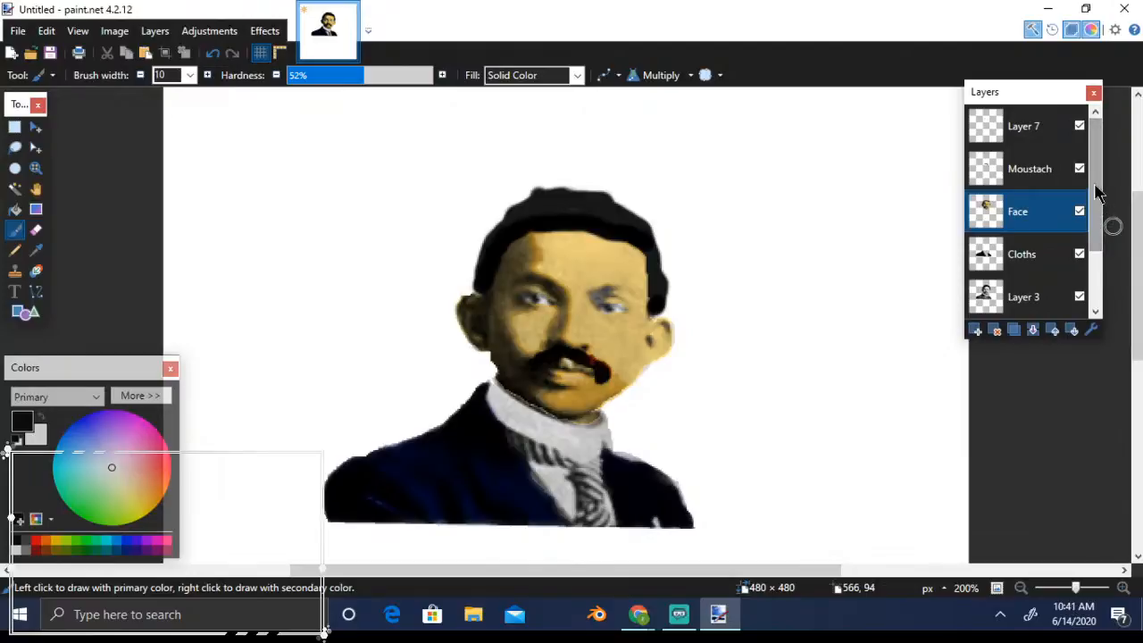
Merge Layer 7, Moustach, Face and Cloths down one after another into Layer 3
{"action": "left_click", "coordinate": [1018, 122]}
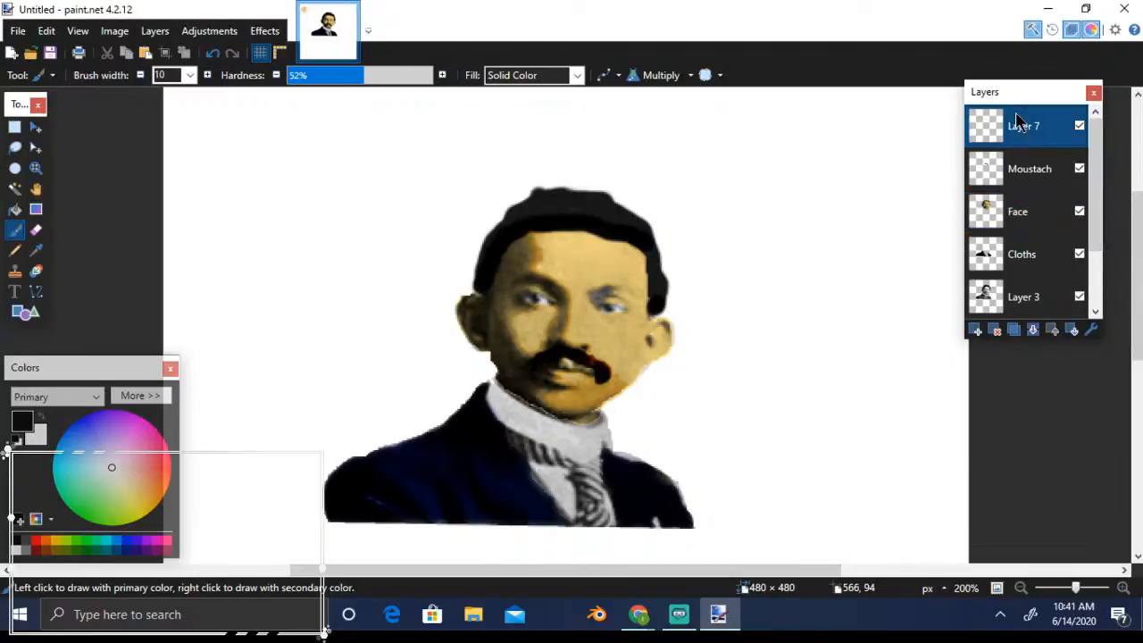
{"action": "left_click", "coordinate": [1036, 336]}
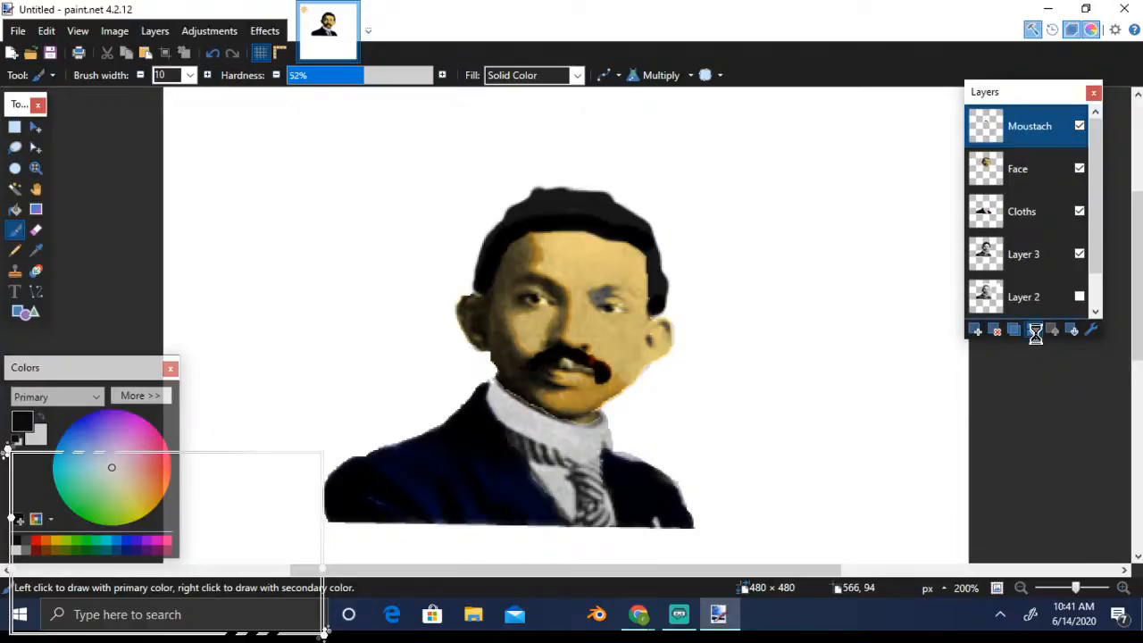
{"action": "left_click", "coordinate": [1037, 336]}
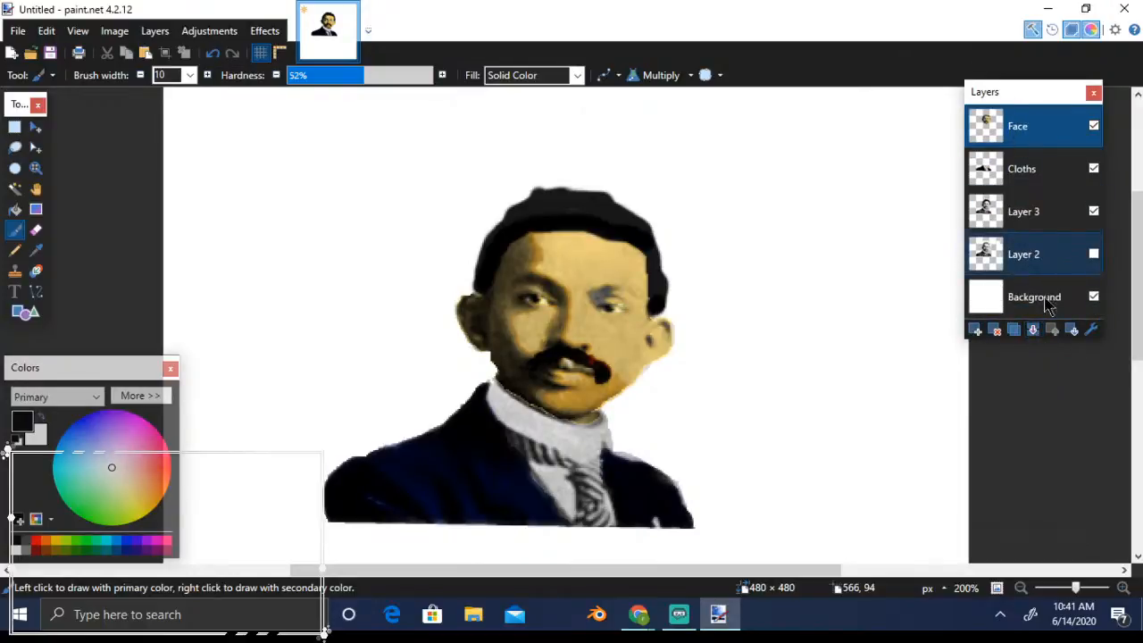
{"action": "left_click", "coordinate": [1033, 329]}
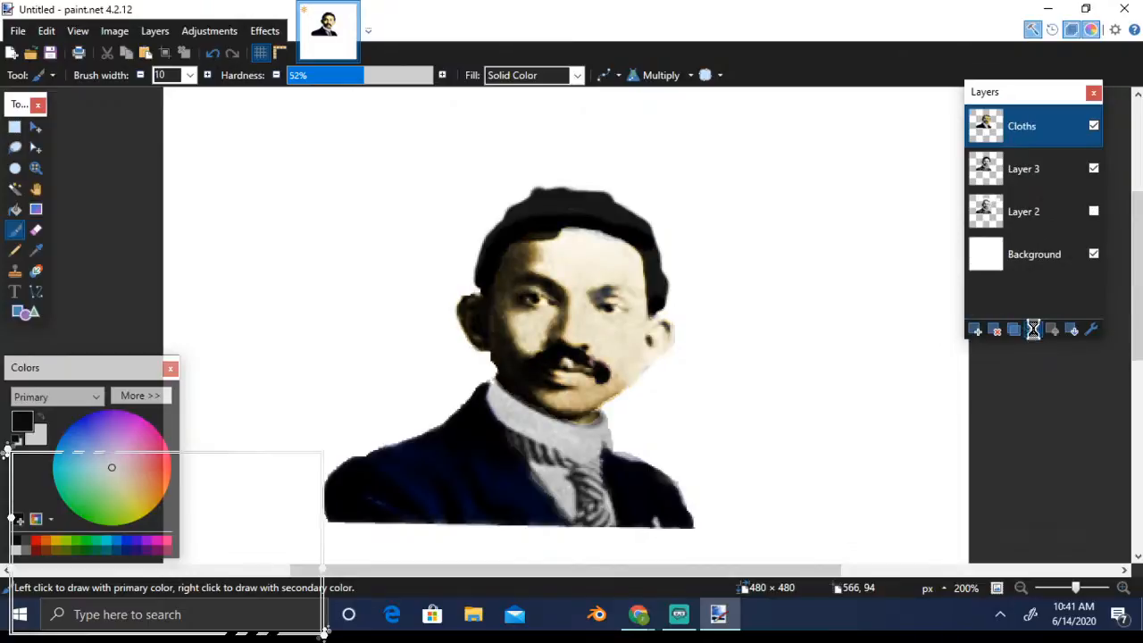
{"action": "left_click", "coordinate": [1034, 331]}
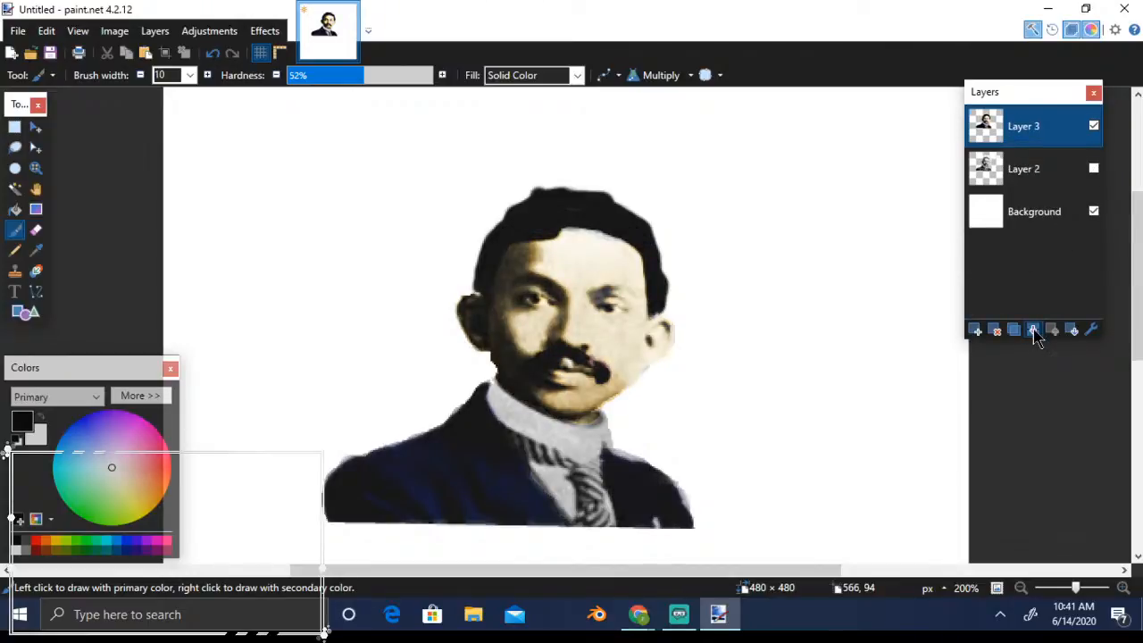
Delete the hidden Layer 2 and make Layer 3 the active layer
{"action": "left_click", "coordinate": [1024, 185]}
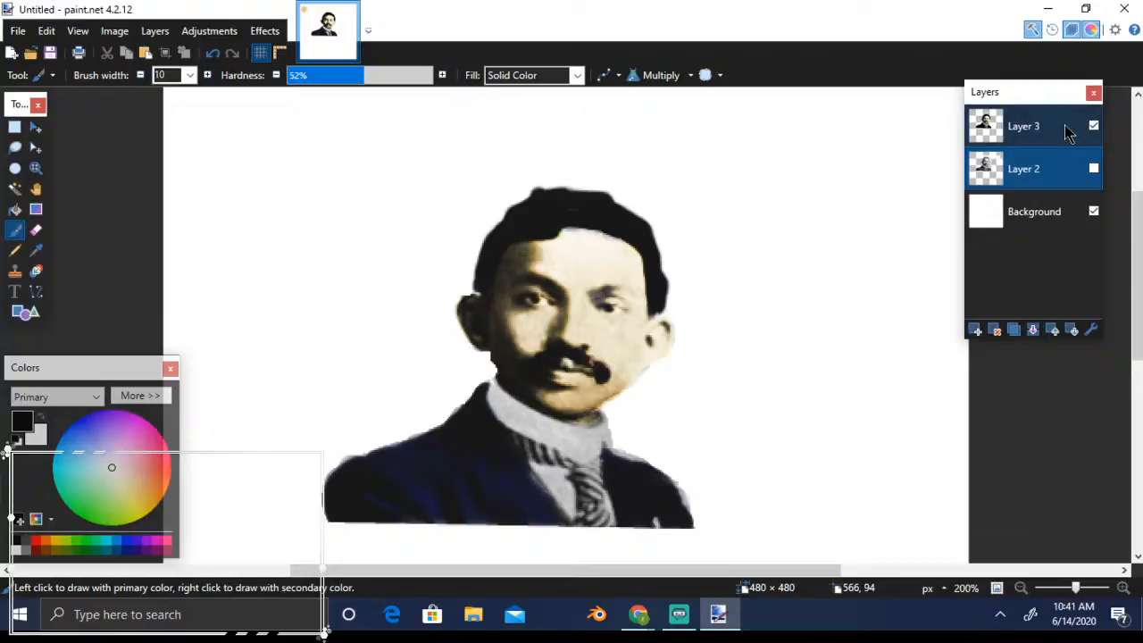
{"action": "left_click", "coordinate": [1034, 139]}
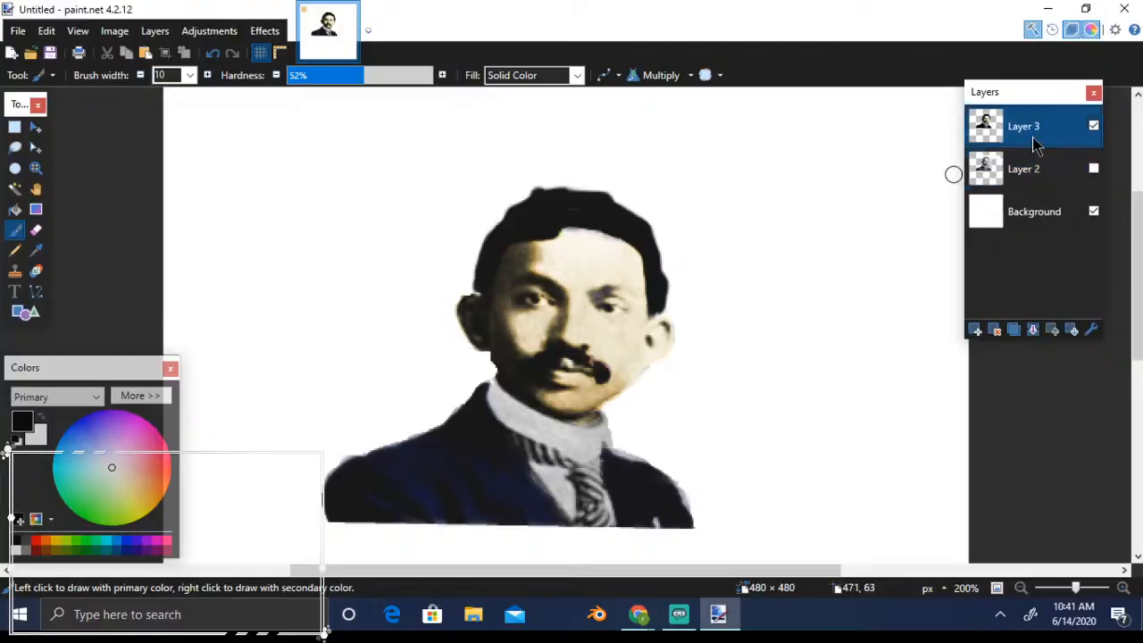
{"action": "left_click", "coordinate": [1021, 174]}
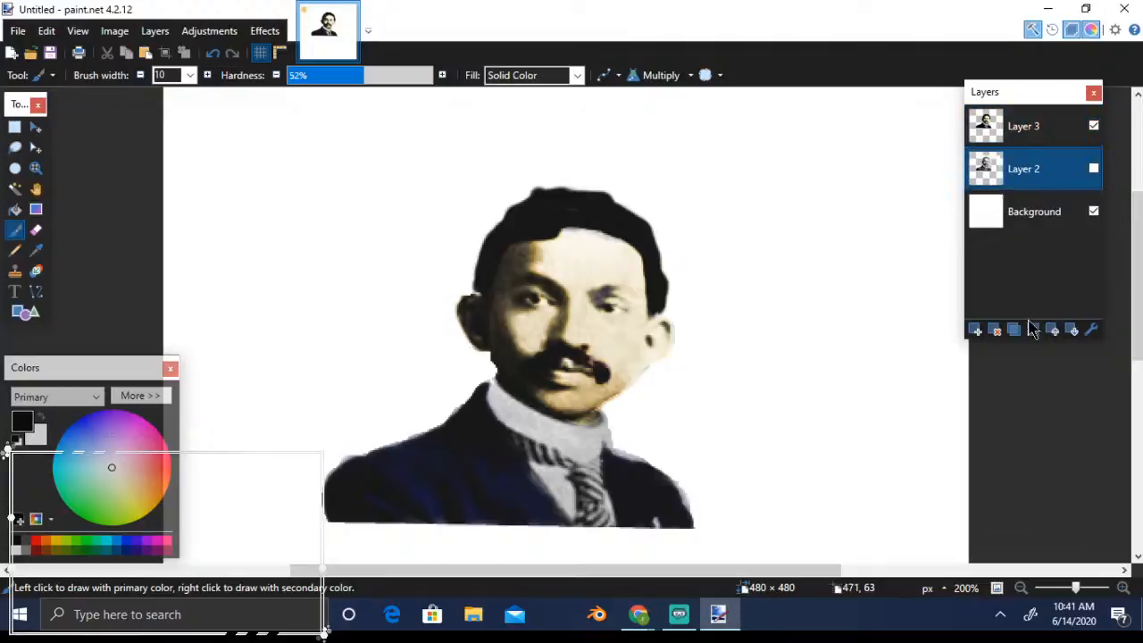
{"action": "left_click", "coordinate": [998, 332]}
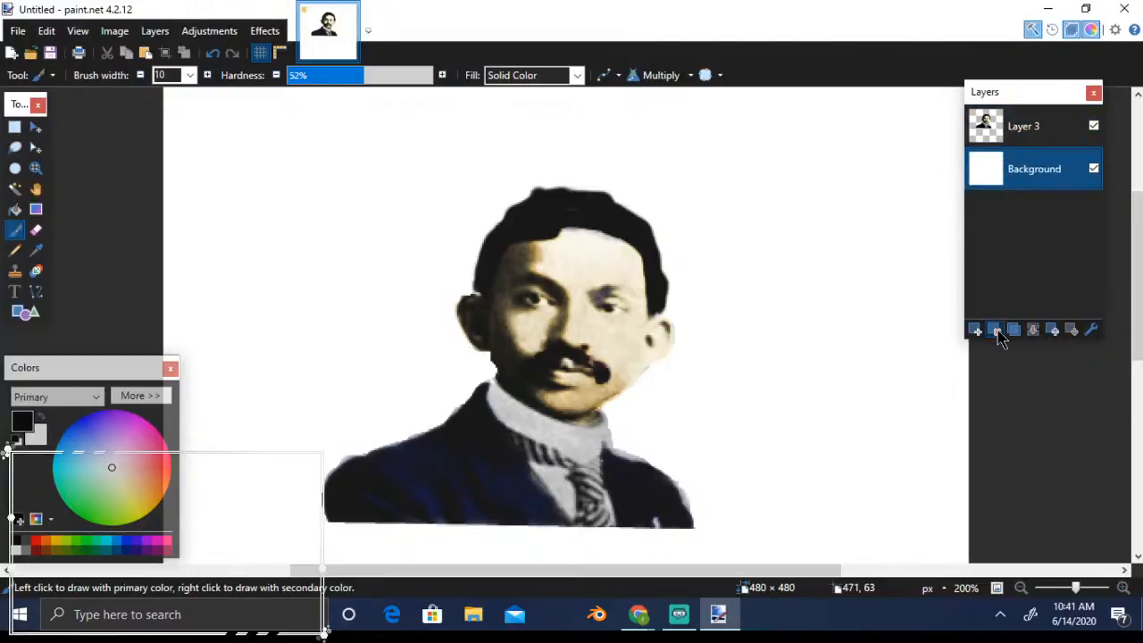
{"action": "left_click", "coordinate": [1027, 131]}
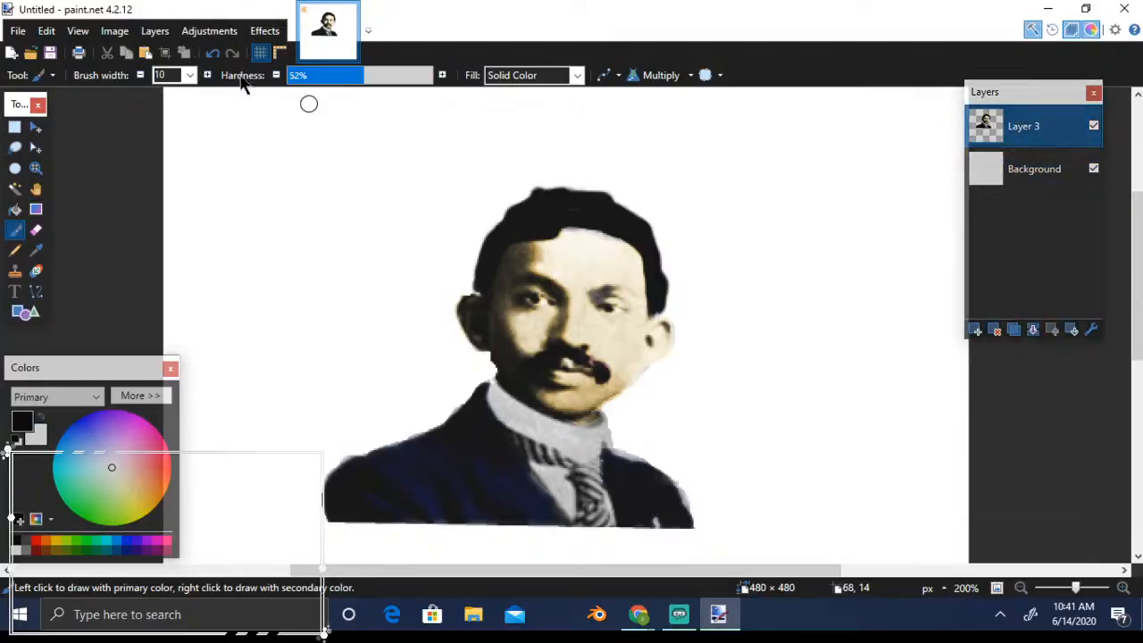
Try the Auto-Level adjustment on Layer 3 and undo it
{"action": "left_click", "coordinate": [205, 36]}
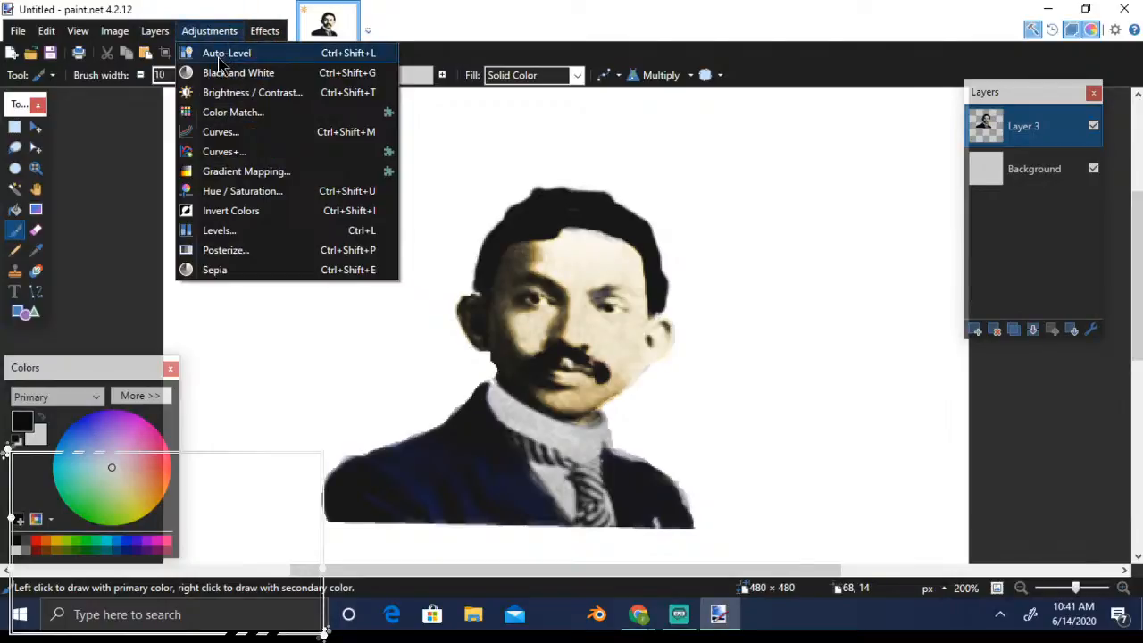
{"action": "left_click", "coordinate": [219, 59]}
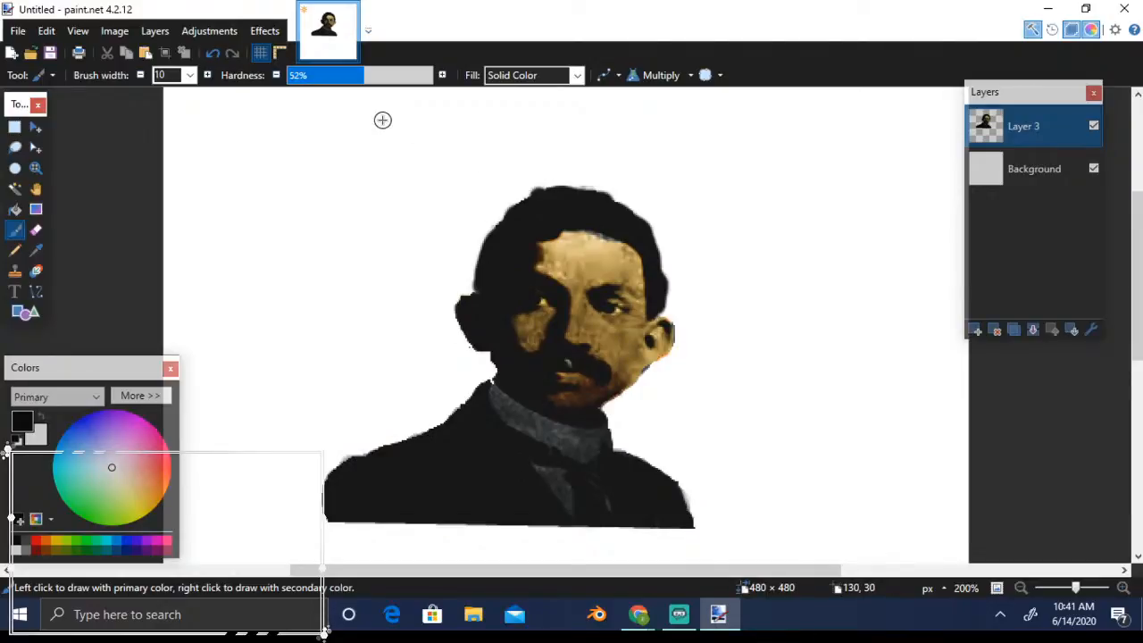
{"action": "key", "text": "ctrl+z"}
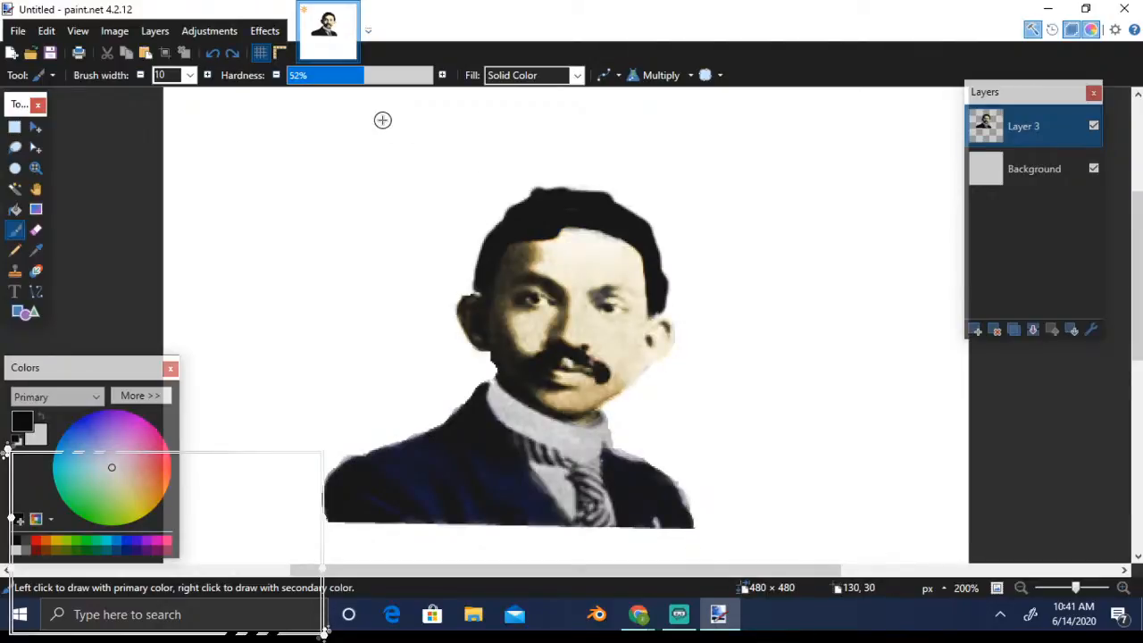
Try the Brightness / Contrast adjustment on Layer 3 with contrast at -7, and cancel it
{"action": "left_click", "coordinate": [206, 36]}
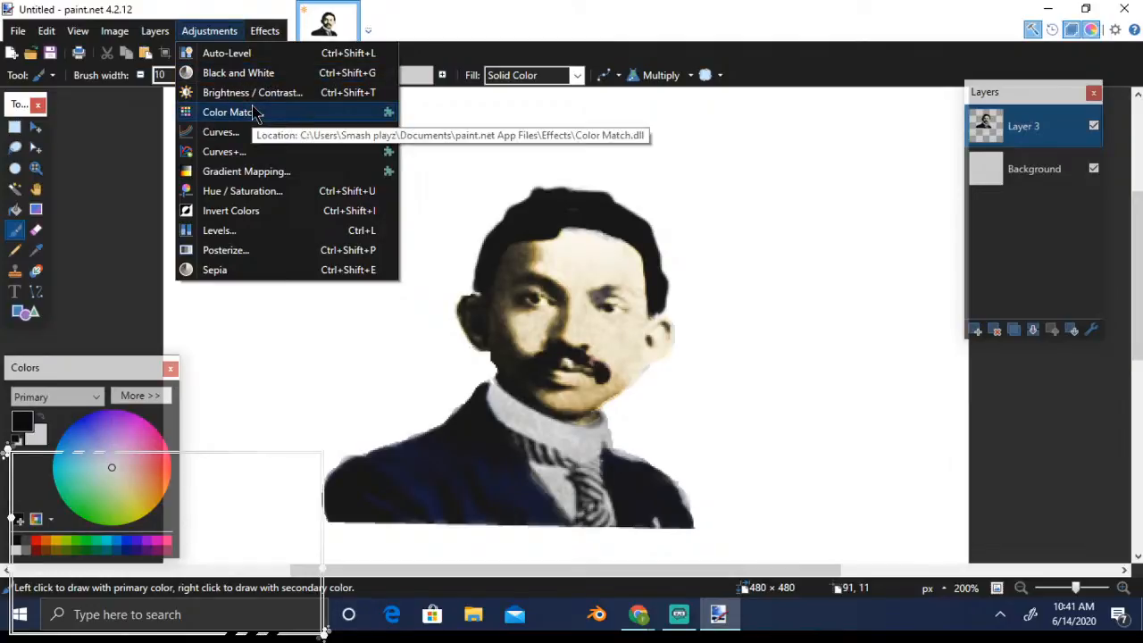
{"action": "left_click", "coordinate": [240, 93]}
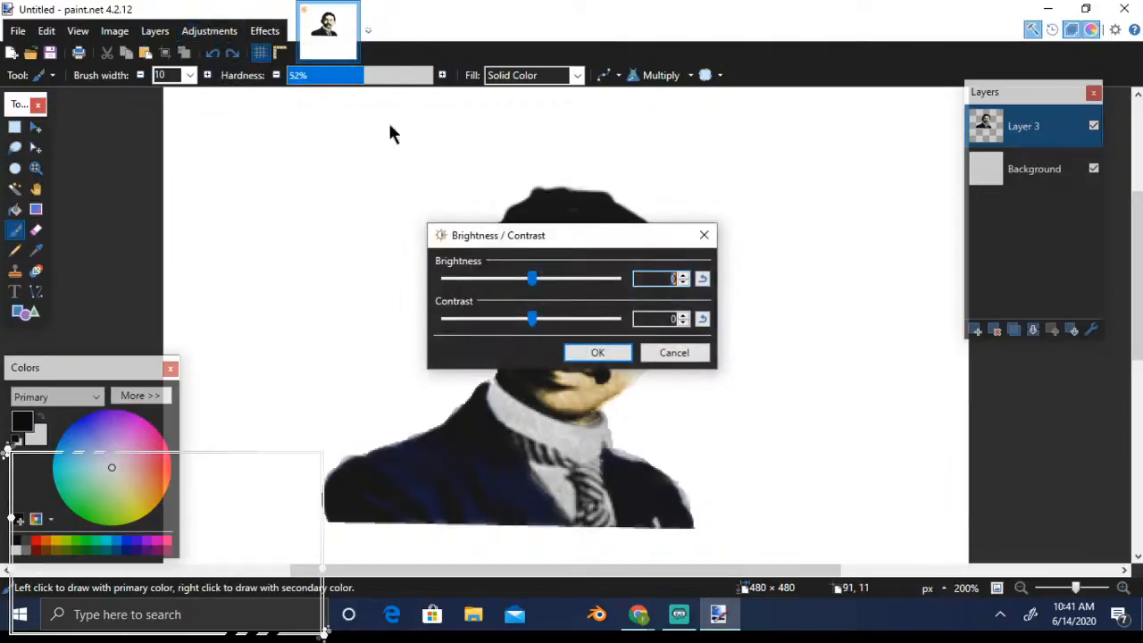
{"action": "left_click_drag", "start_coordinate": [536, 247], "coordinate": [785, 241]}
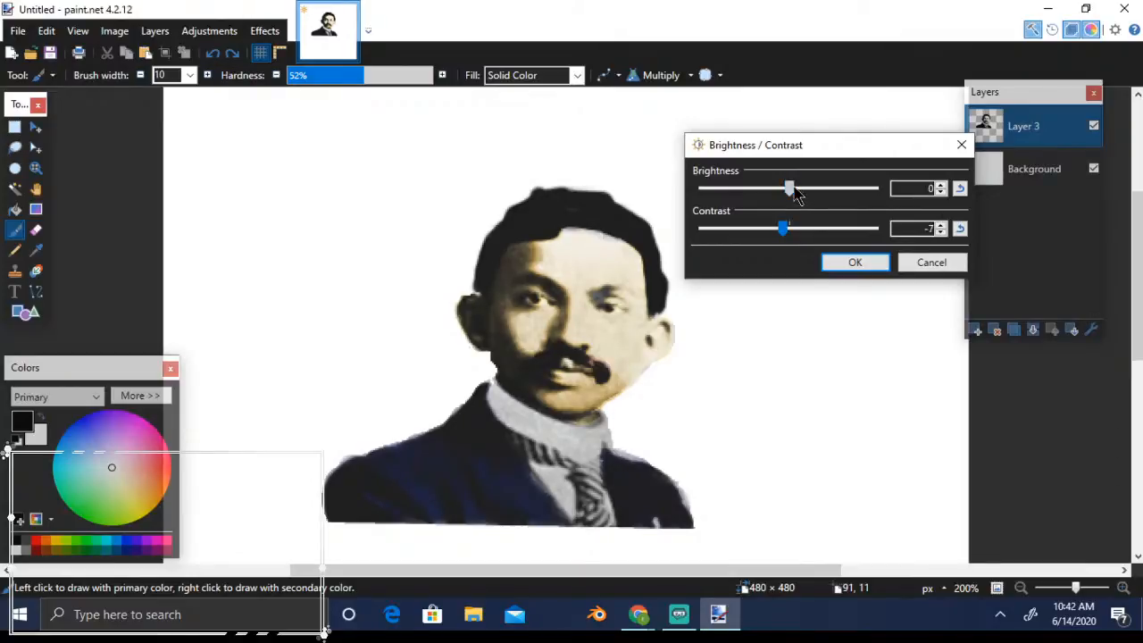
{"action": "left_click", "coordinate": [932, 260]}
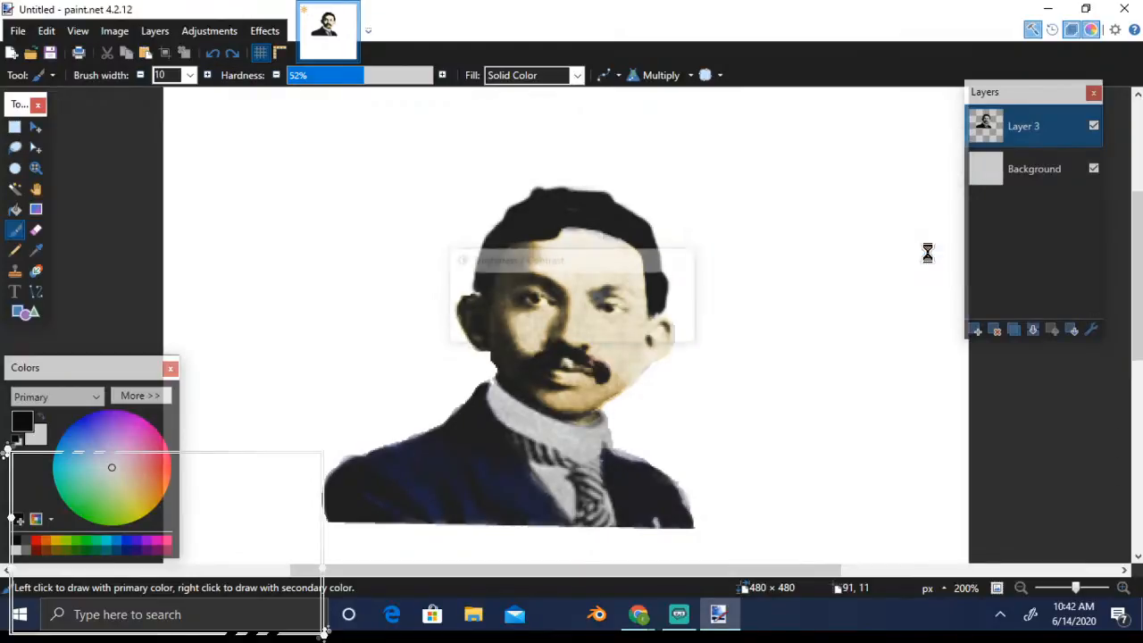
{"action": "left_click", "coordinate": [207, 32]}
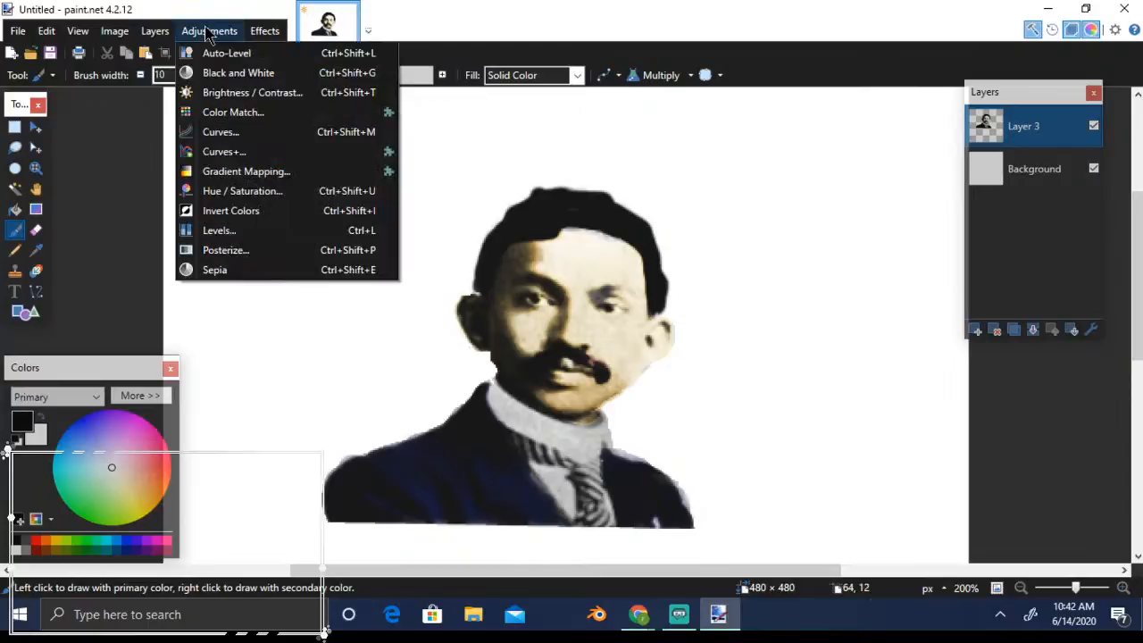
{"action": "left_click", "coordinate": [235, 114]}
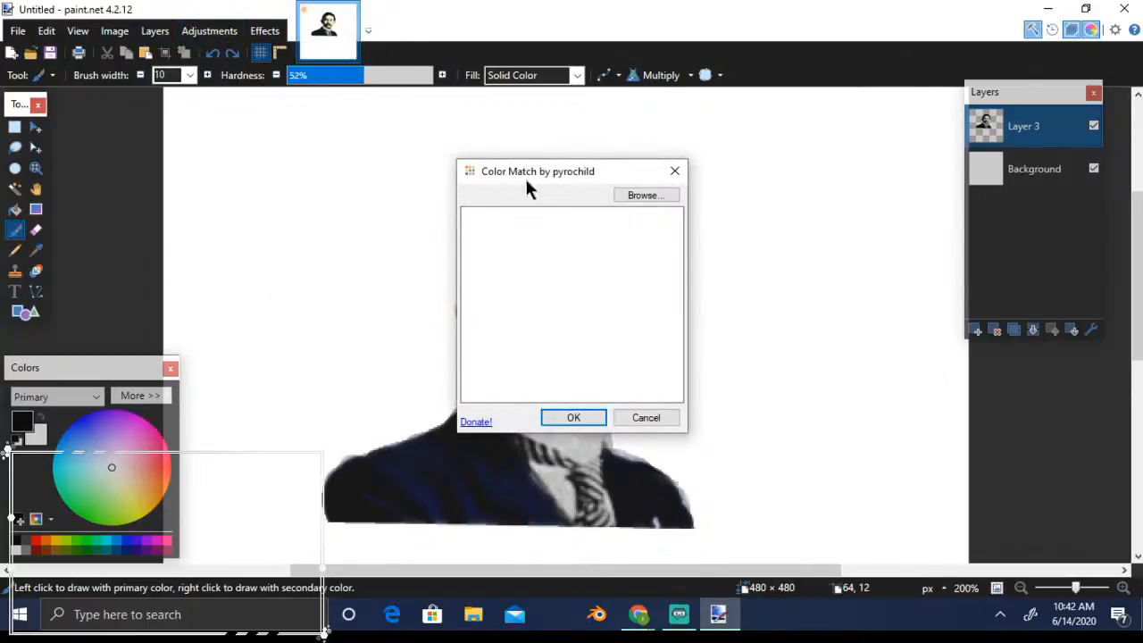
{"action": "left_click", "coordinate": [675, 172]}
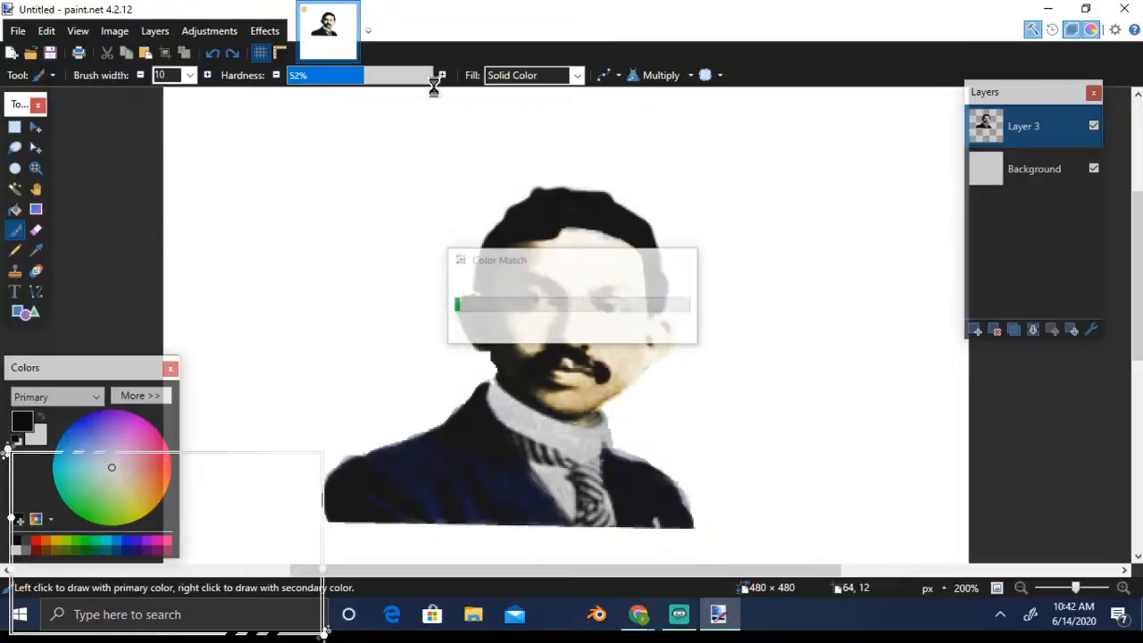
Apply a Hue / Saturation adjustment to Layer 3 with hue -17, saturation 110 and lightness -3
{"action": "left_click", "coordinate": [210, 34]}
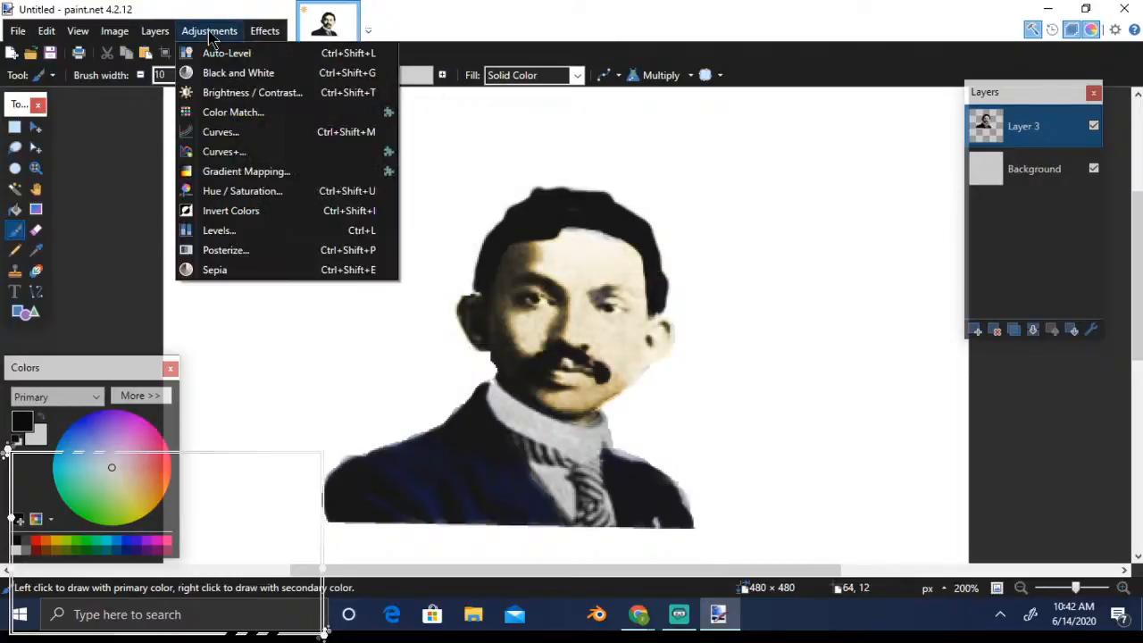
{"action": "left_click", "coordinate": [225, 192]}
{"action": "left_click_drag", "start_coordinate": [520, 222], "coordinate": [788, 148]}
{"action": "left_click_drag", "start_coordinate": [798, 190], "coordinate": [790, 190]}
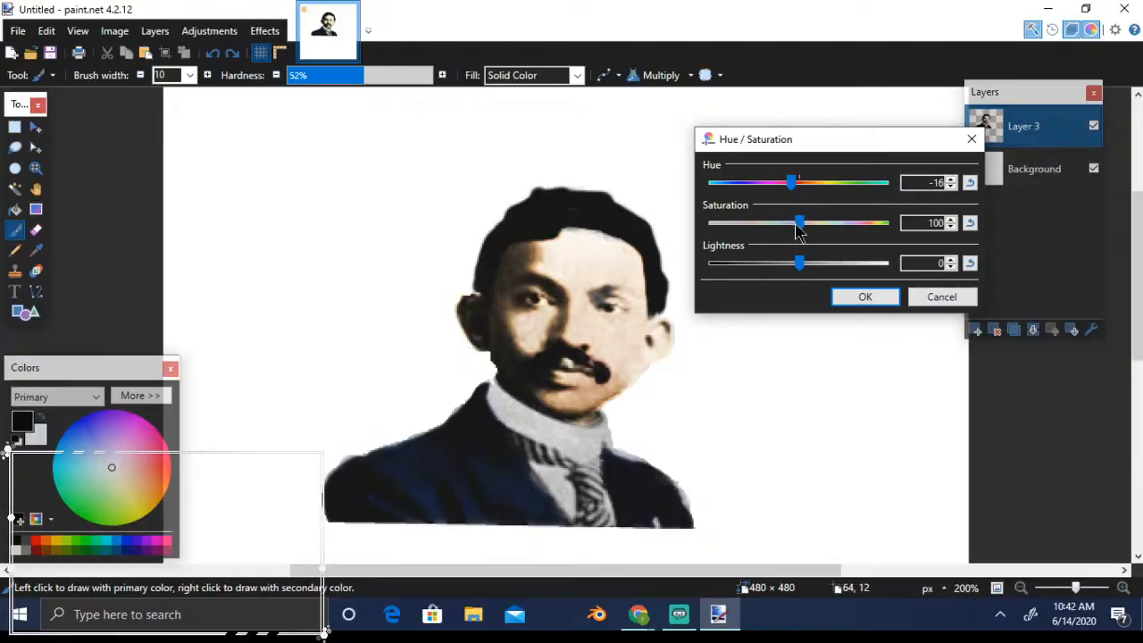
{"action": "left_click_drag", "start_coordinate": [798, 230], "coordinate": [807, 229]}
{"action": "mouse_move", "coordinate": [801, 270]}
{"action": "left_mouse_down"}
{"action": "mouse_move", "coordinate": [812, 270]}
{"action": "mouse_move", "coordinate": [799, 271]}
{"action": "left_mouse_up"}
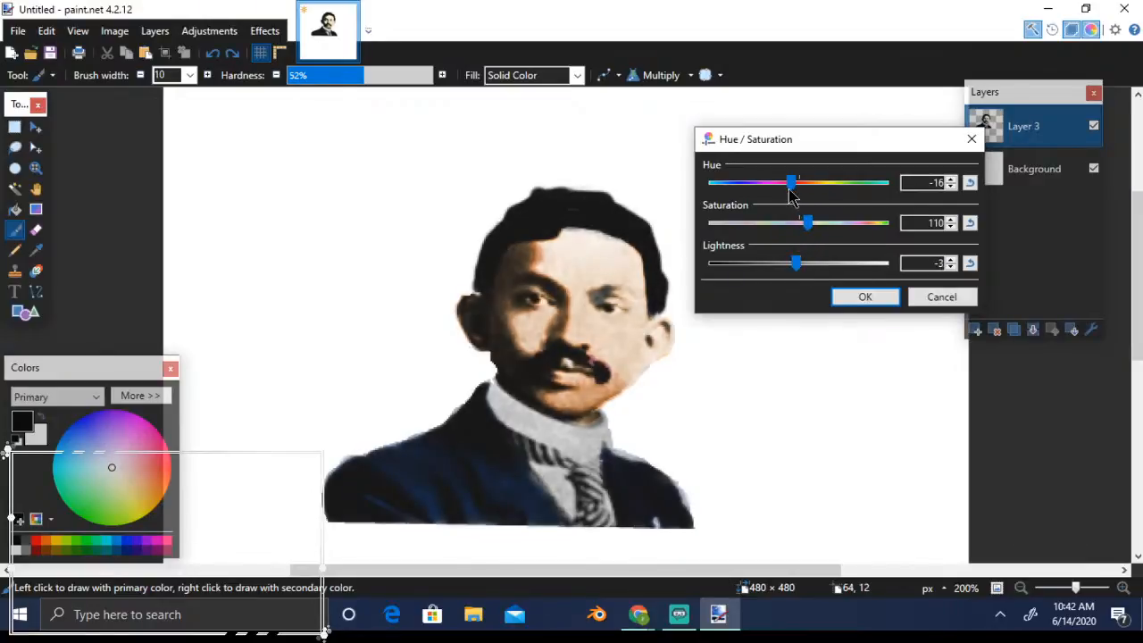
{"action": "mouse_move", "coordinate": [792, 183]}
{"action": "left_mouse_down"}
{"action": "mouse_move", "coordinate": [803, 183]}
{"action": "mouse_move", "coordinate": [791, 190]}
{"action": "left_mouse_up"}
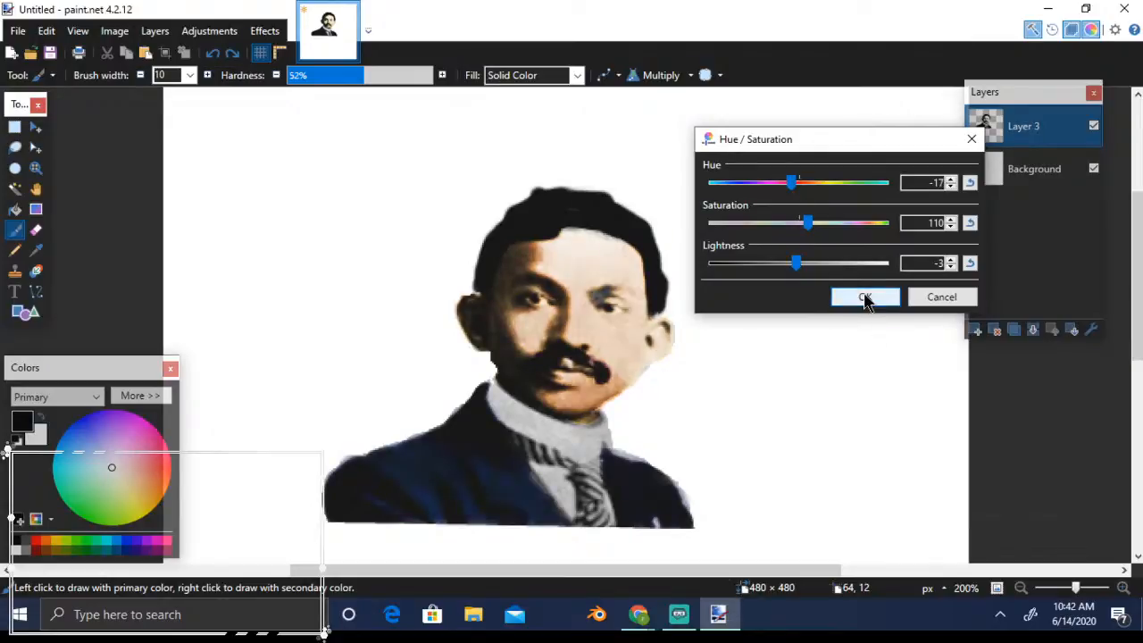
{"action": "left_click", "coordinate": [865, 297]}
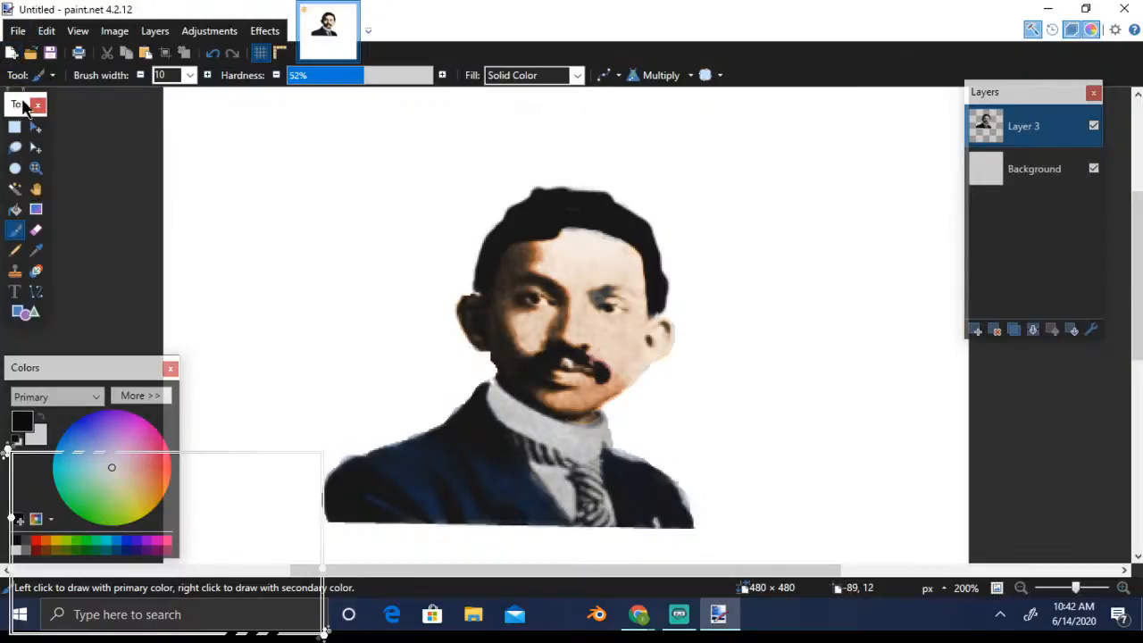
Create a new blank image with a print size of 5 × 5 inches
{"action": "left_click", "coordinate": [9, 54]}
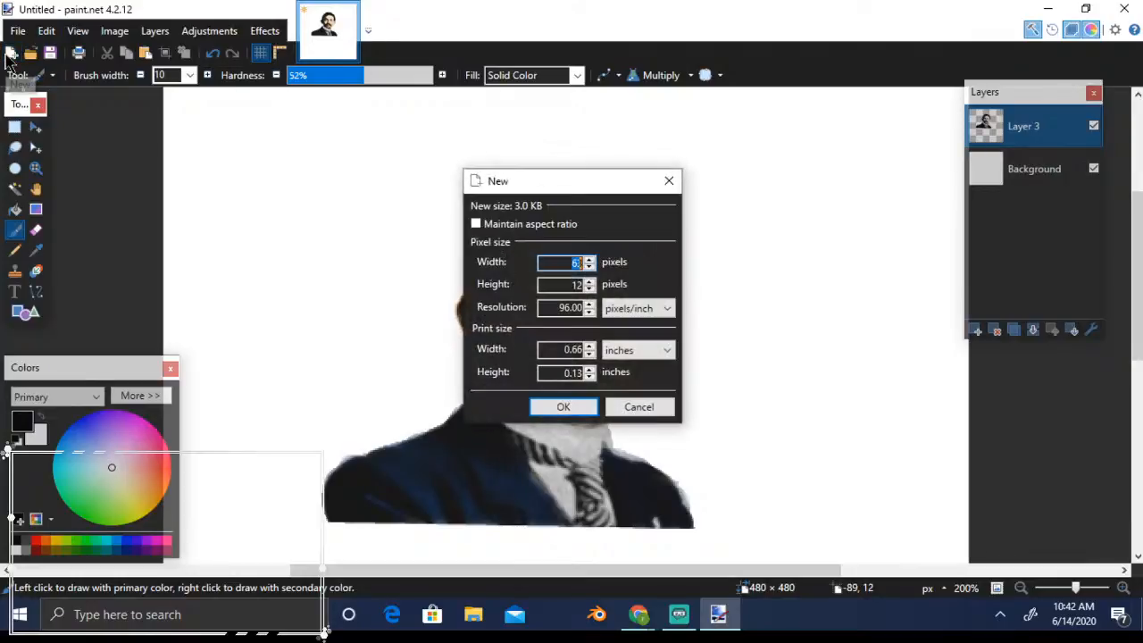
{"action": "left_click", "coordinate": [668, 356]}
{"action": "left_click", "coordinate": [669, 354]}
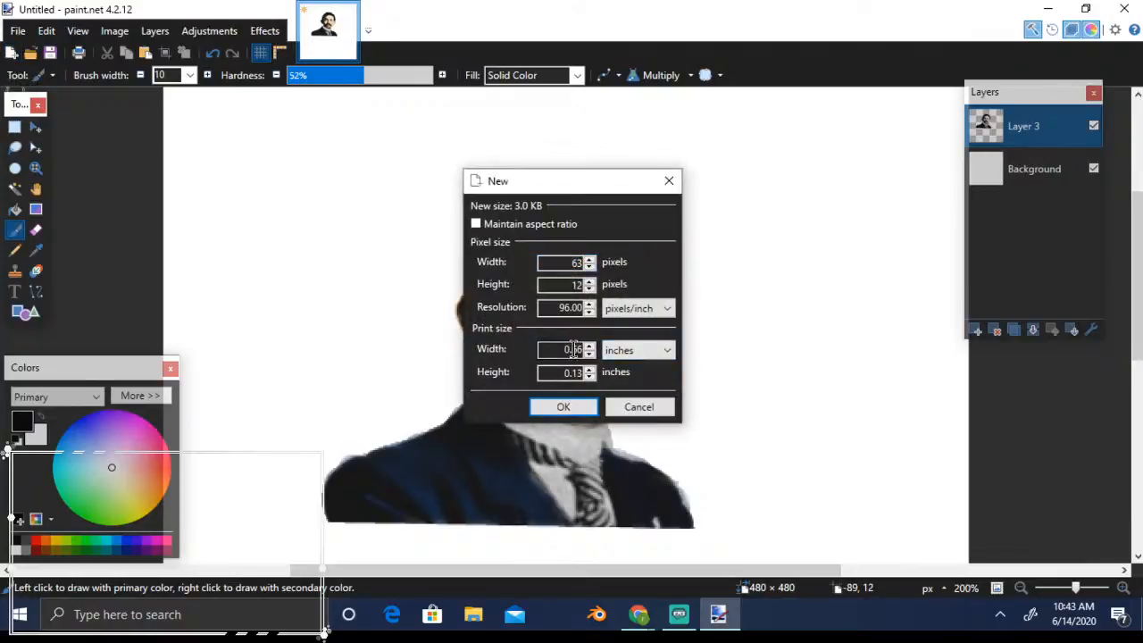
{"action": "left_click_drag", "start_coordinate": [563, 349], "coordinate": [581, 349]}
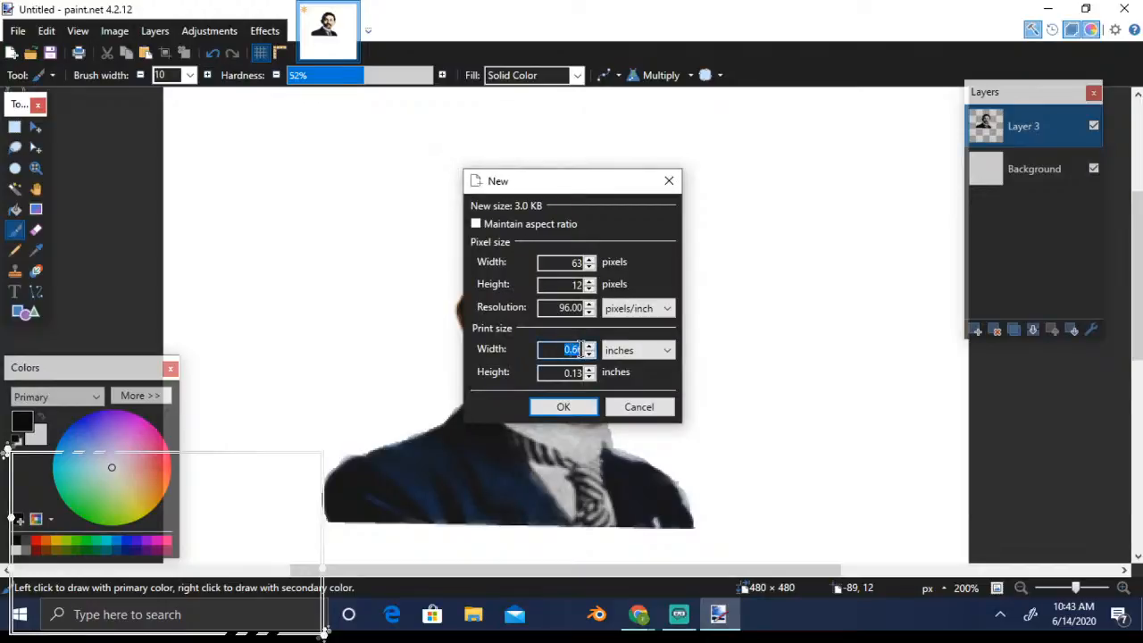
{"action": "type", "text": "5"}
{"action": "left_click_drag", "start_coordinate": [560, 373], "coordinate": [582, 373]}
{"action": "type", "text": "5"}
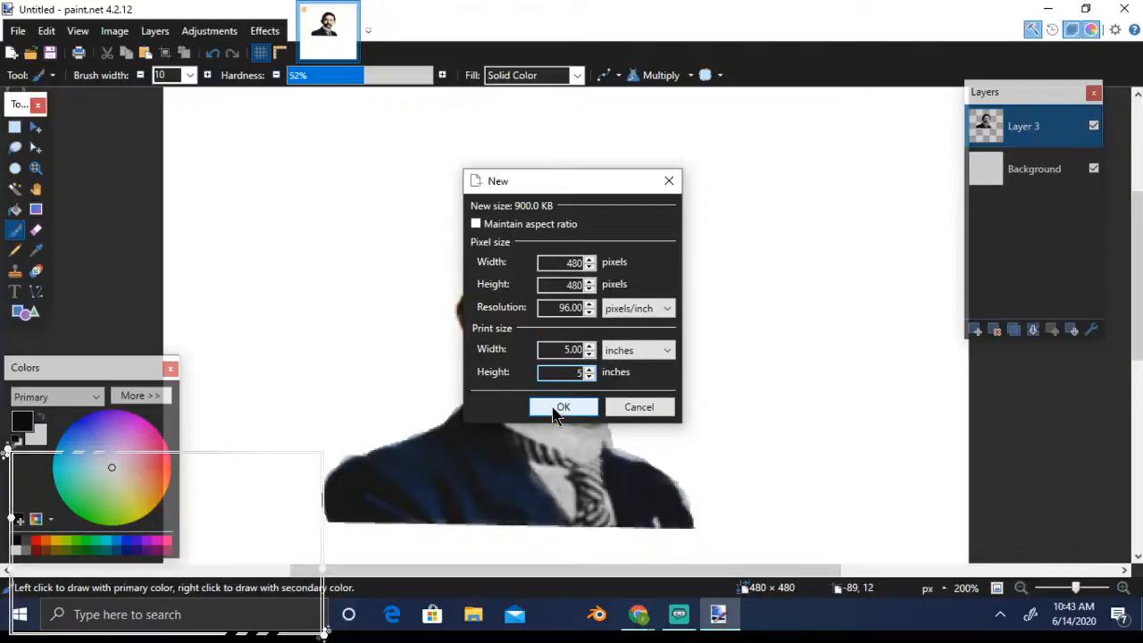
{"action": "left_click", "coordinate": [558, 411]}
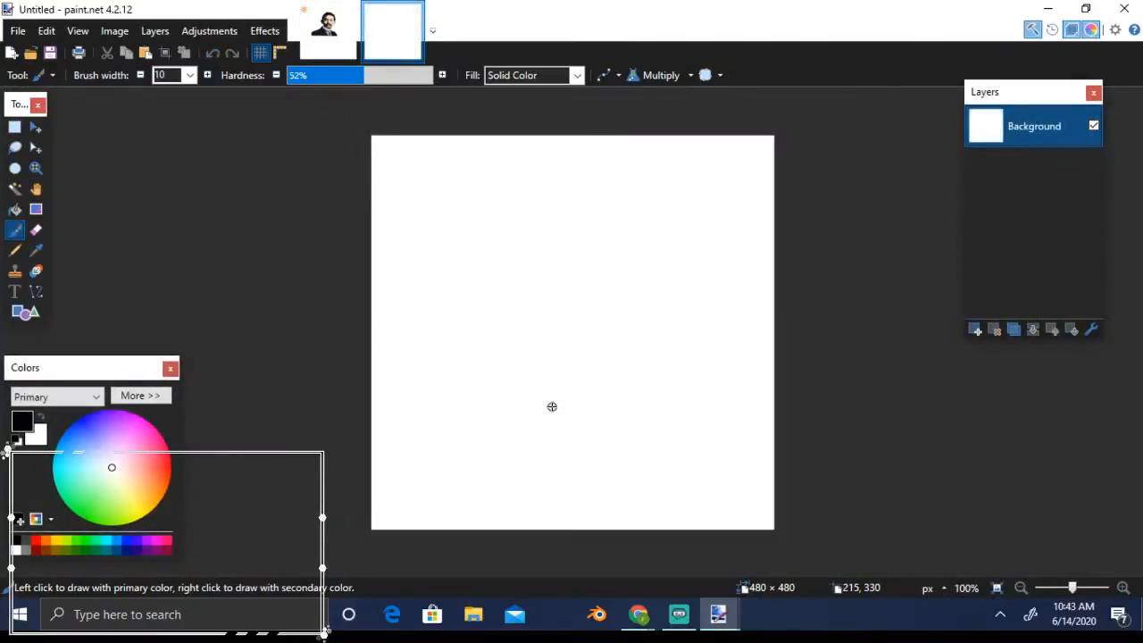
Copy the fifa.com black-and-white portrait from the Chrome image results and paste it onto a new layer in the blank paint.net image
{"action": "left_click", "coordinate": [638, 615]}
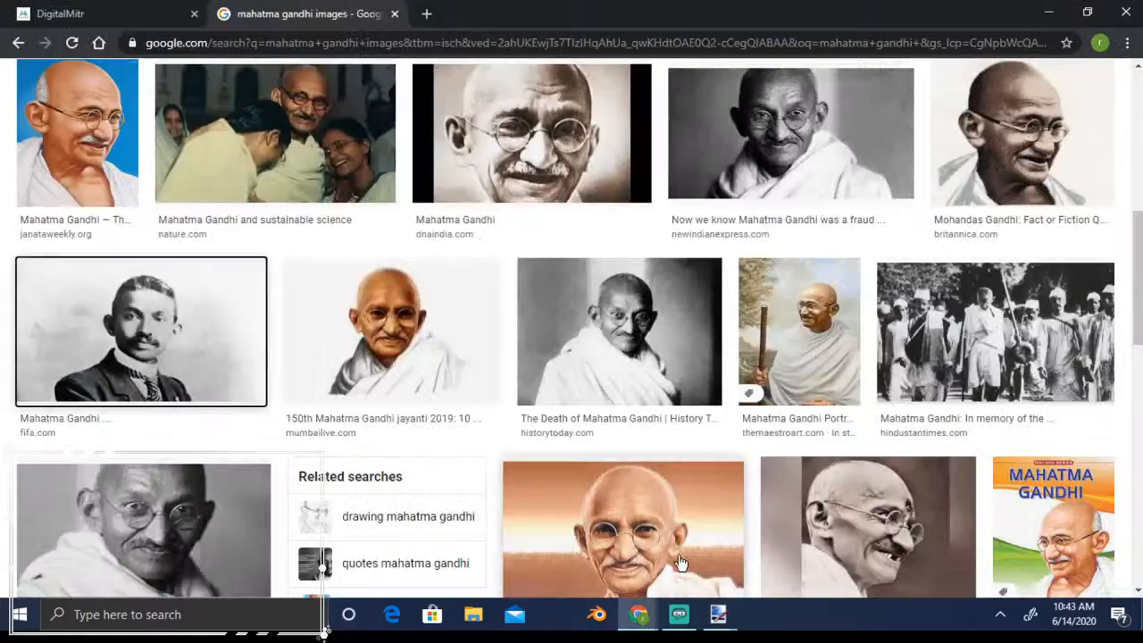
{"action": "right_click", "coordinate": [148, 334]}
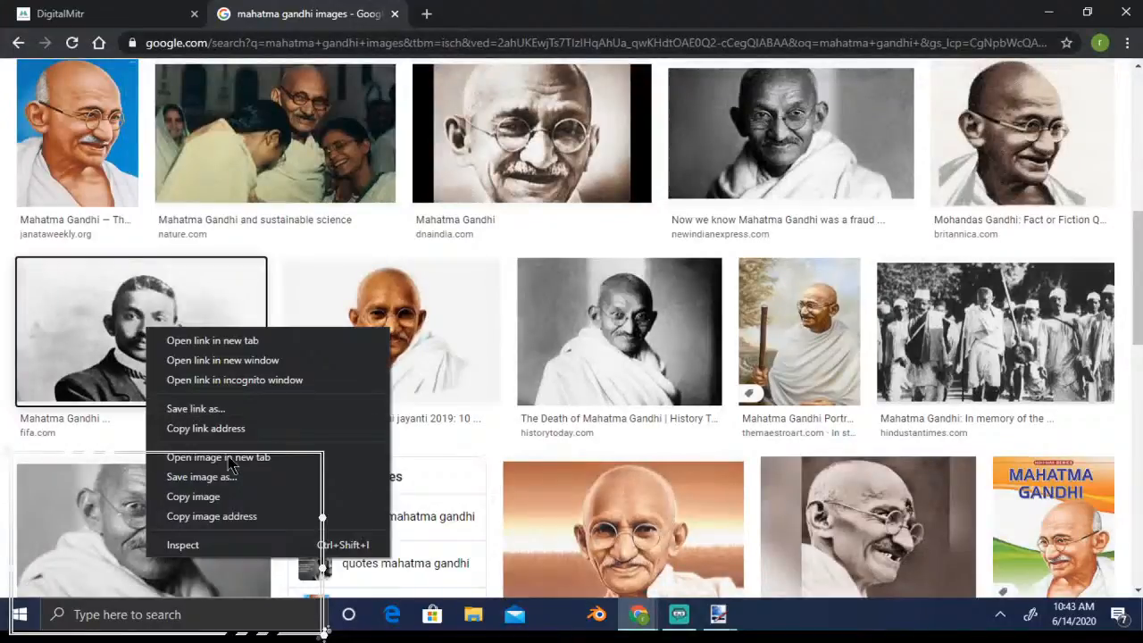
{"action": "left_click", "coordinate": [207, 497]}
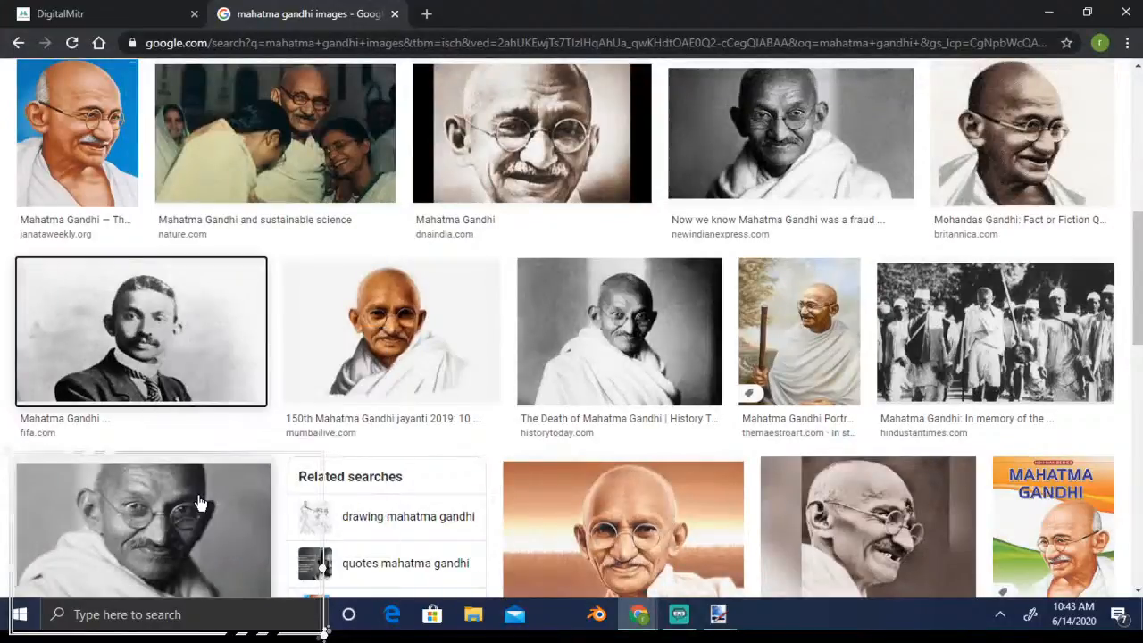
{"action": "key", "text": "alt+Tab"}
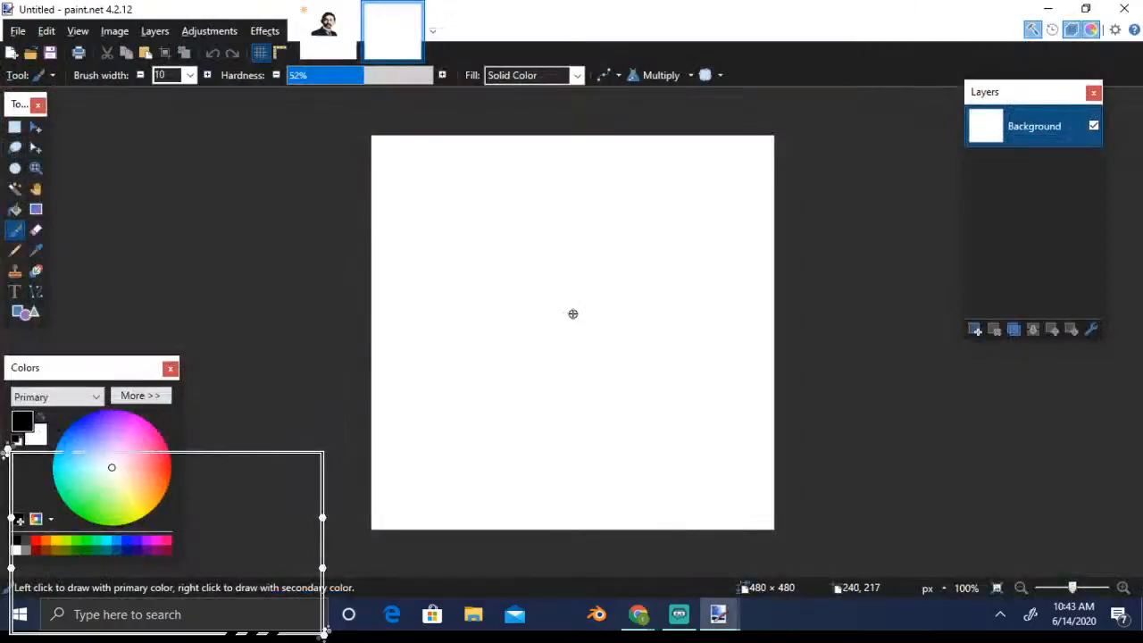
{"action": "left_click", "coordinate": [974, 331]}
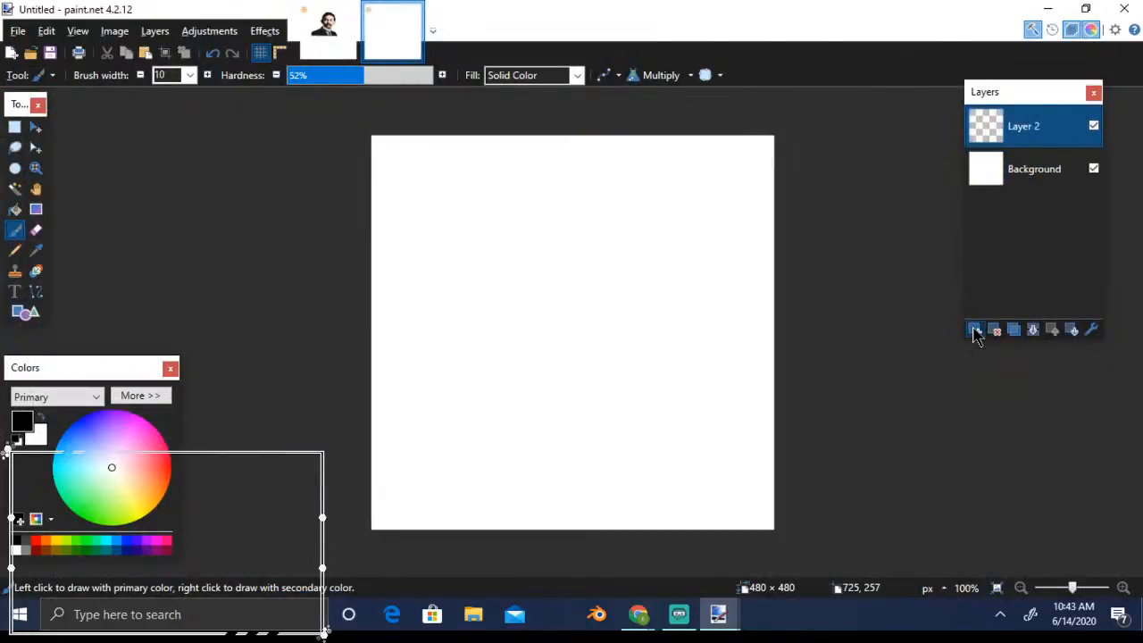
{"action": "key", "text": "ctrl+v"}
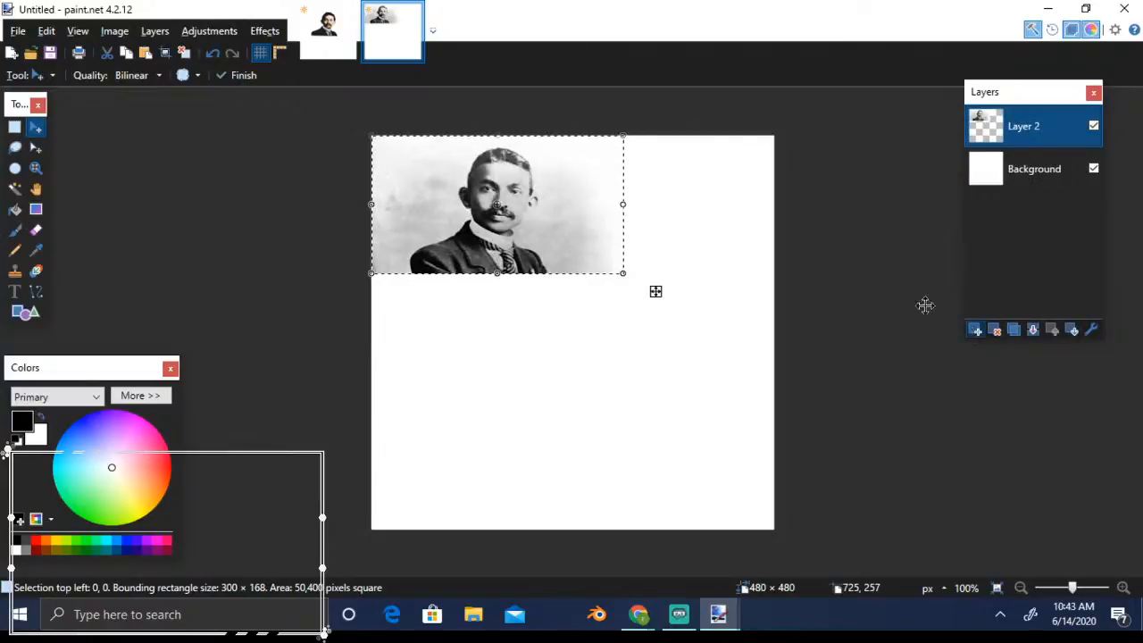
Enlarge the pasted portrait to about 431 × 241 pixels, move it to the middle of the canvas and deselect it
{"action": "left_click_drag", "start_coordinate": [624, 273], "coordinate": [726, 394]}
{"action": "left_click_drag", "start_coordinate": [651, 242], "coordinate": [658, 319]}
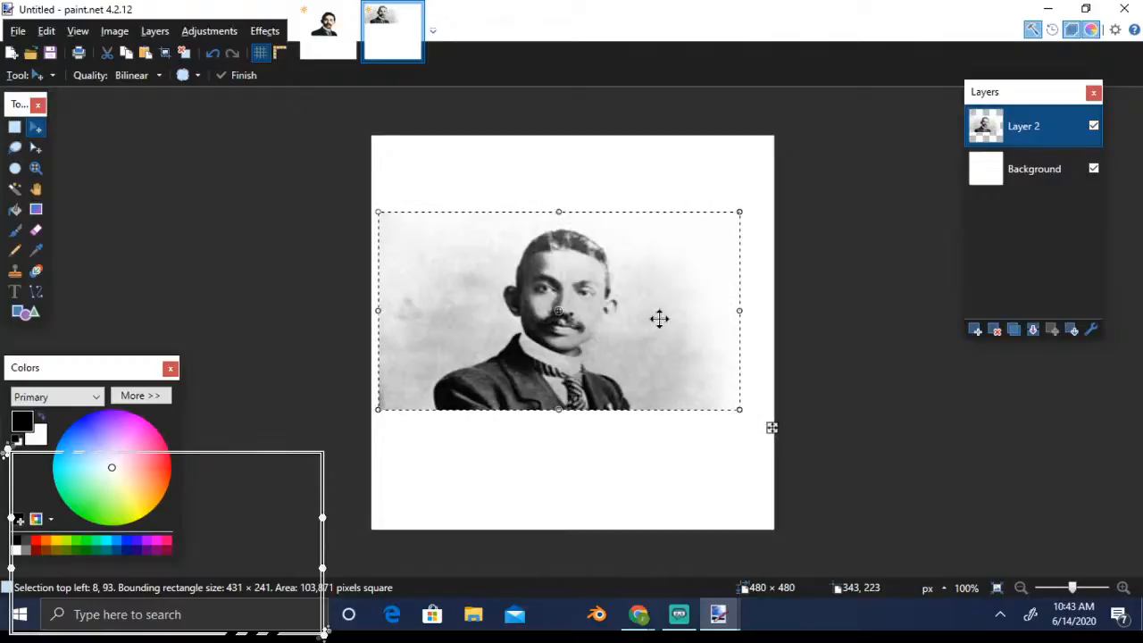
{"action": "left_click", "coordinate": [1124, 589]}
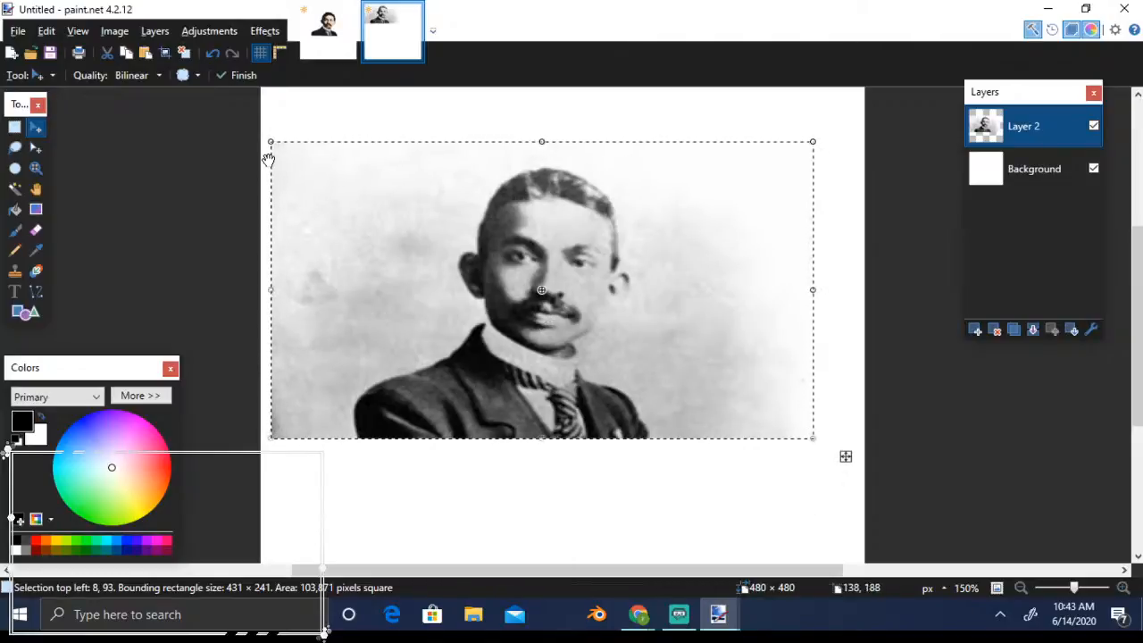
{"action": "left_click", "coordinate": [185, 53]}
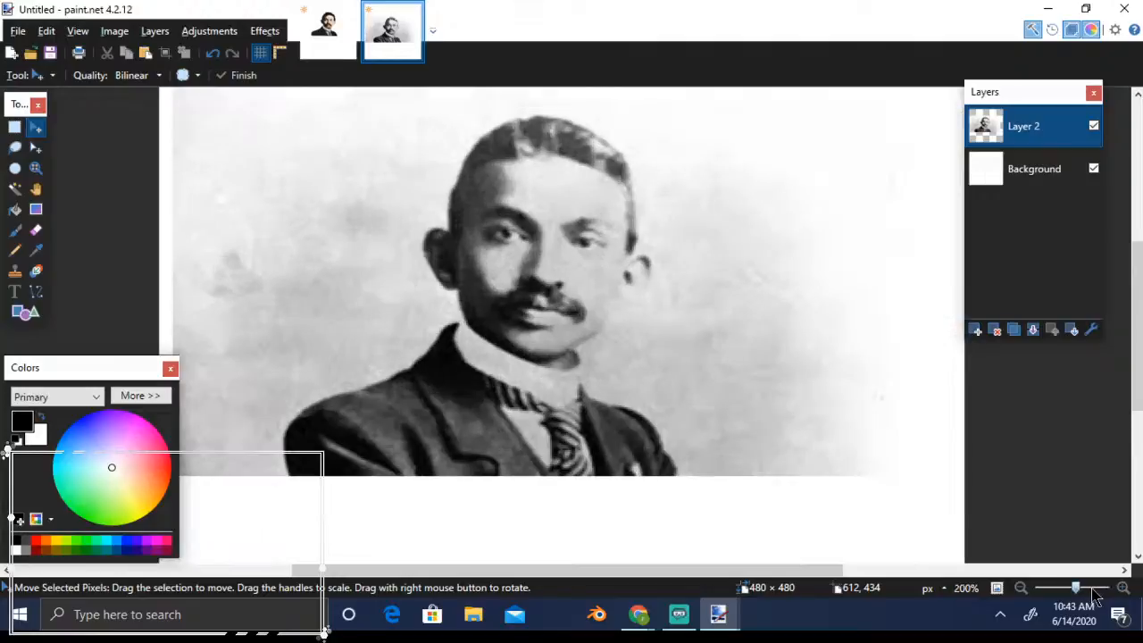
Set up the Paintbrush with a tan skin tone as the primary colour and 98% hardness
{"action": "left_click", "coordinate": [1093, 591]}
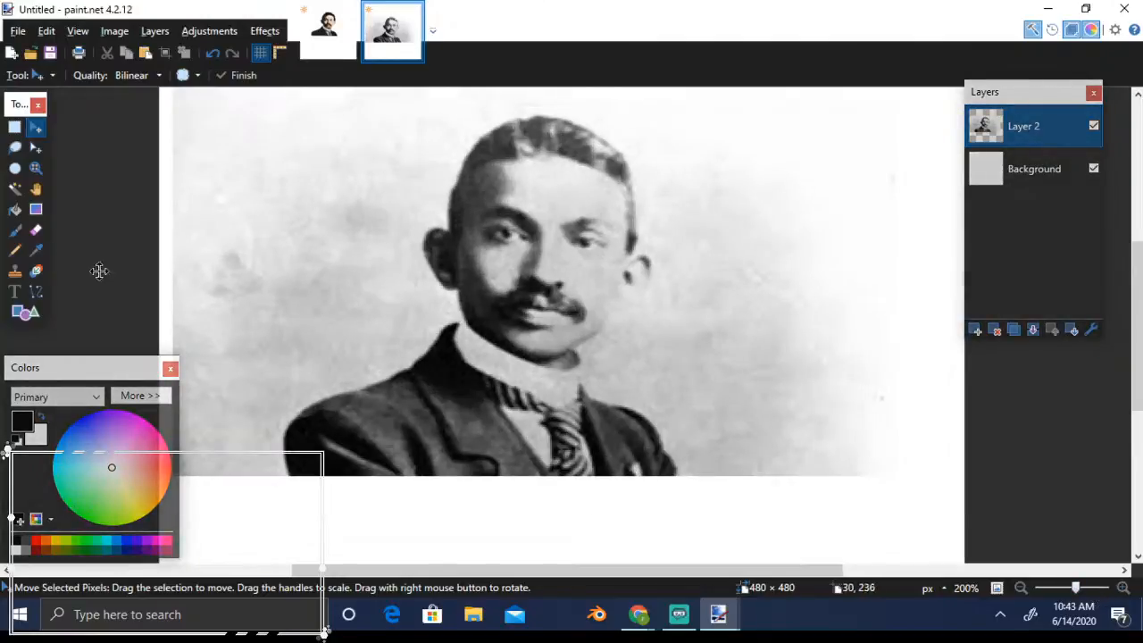
{"action": "left_click", "coordinate": [16, 234]}
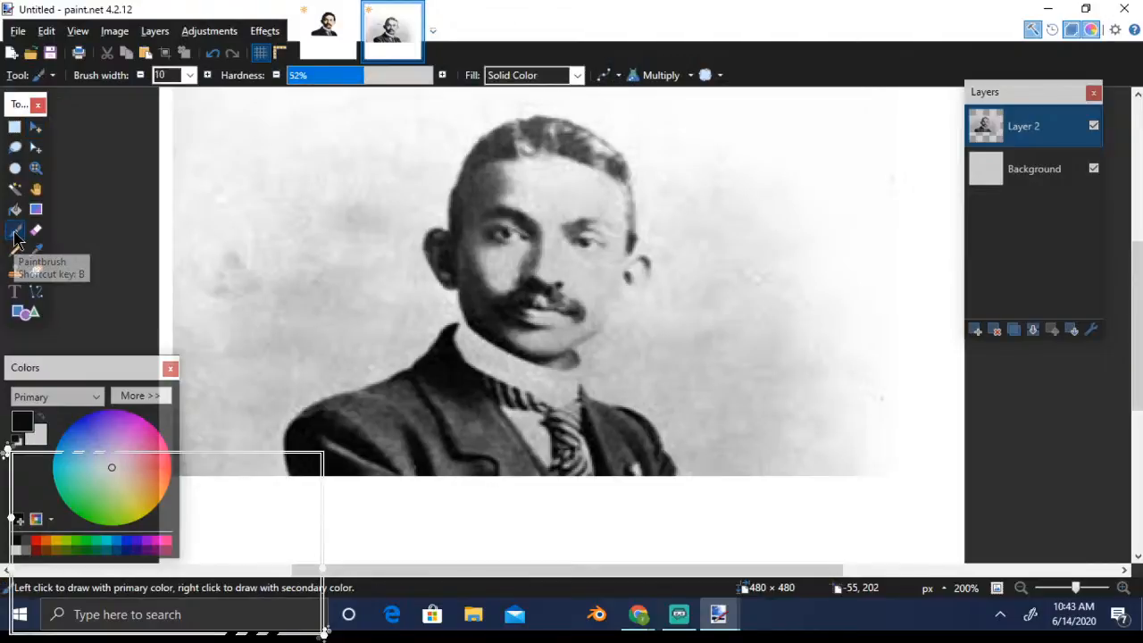
{"action": "left_click", "coordinate": [134, 490]}
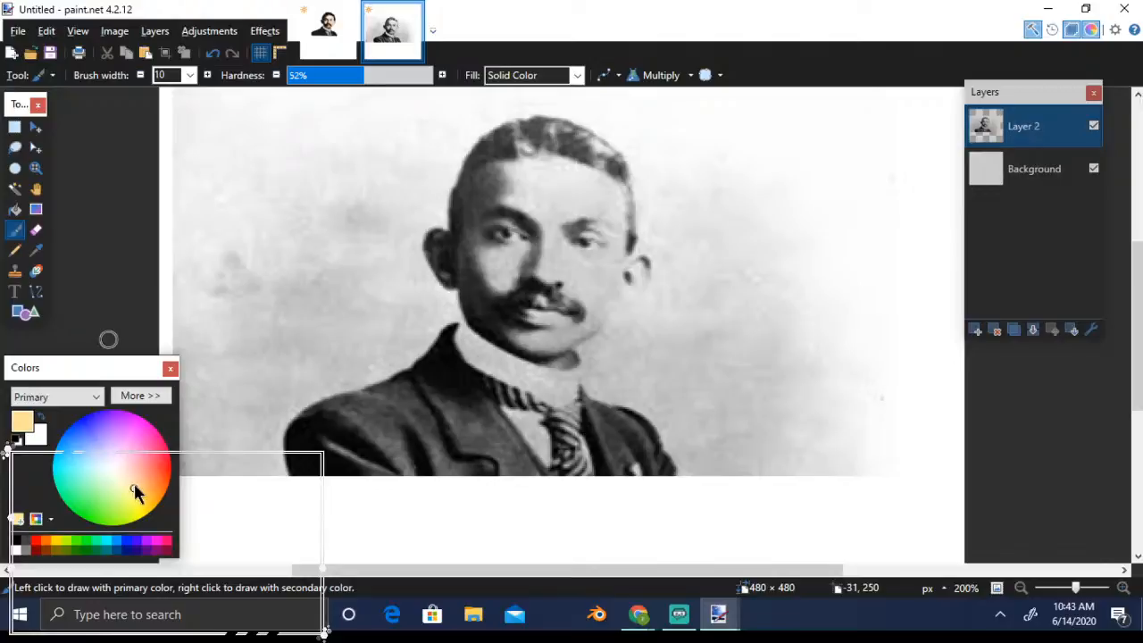
{"action": "left_click", "coordinate": [139, 489]}
{"action": "left_click", "coordinate": [404, 83]}
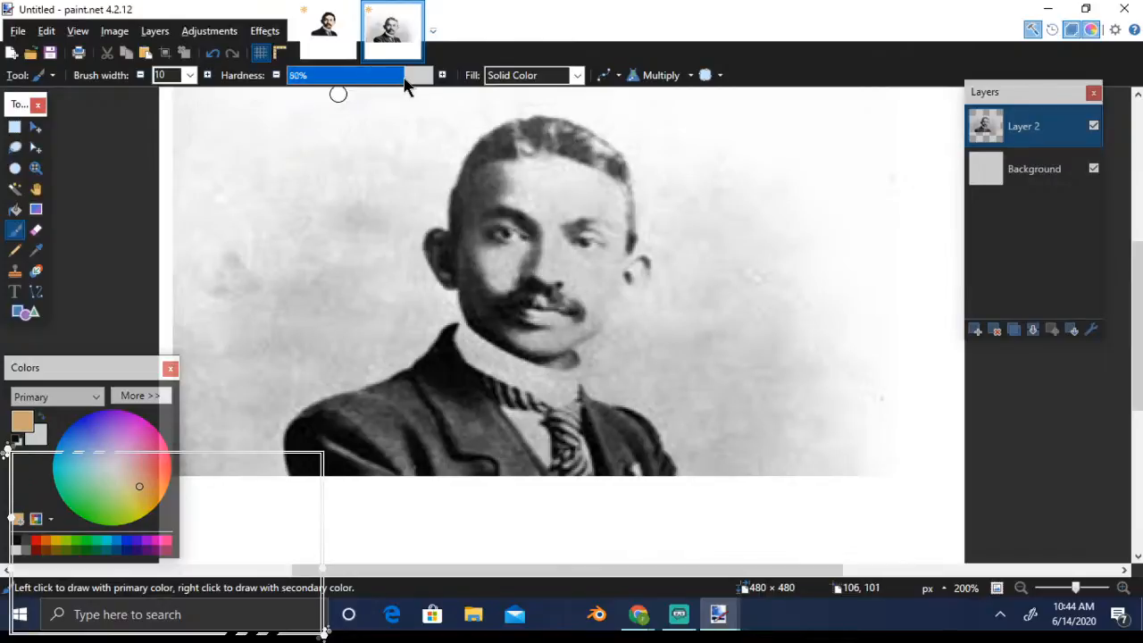
{"action": "left_click", "coordinate": [430, 82]}
{"action": "left_click", "coordinate": [432, 82]}
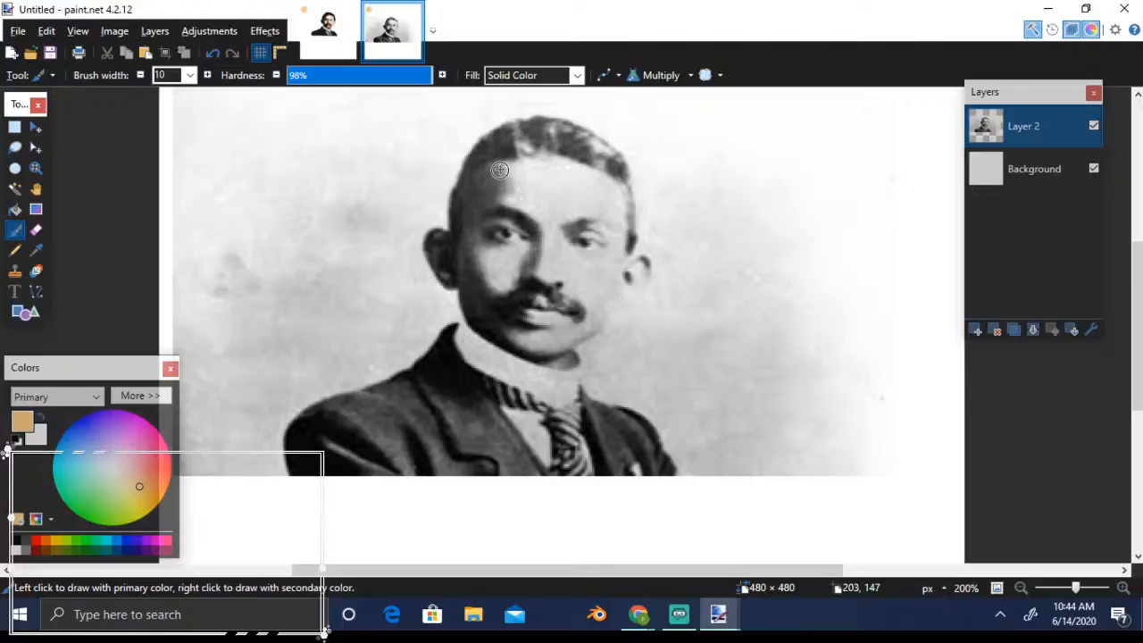